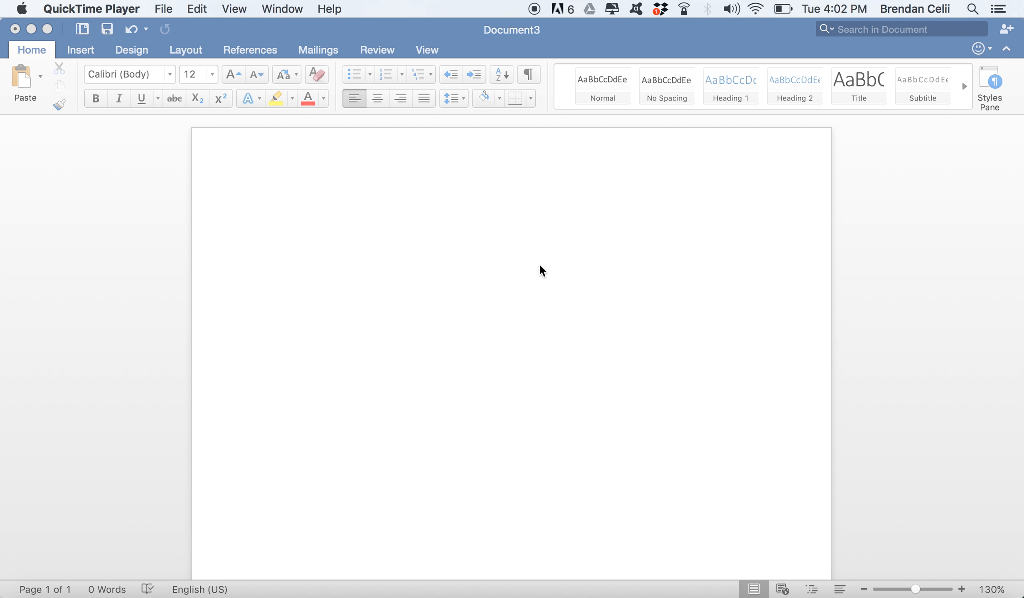
Switch to Finder, look inside the Math_2018-19 folder in Dropbox, and minimize the window to return to the Word document.
click(59, 592)
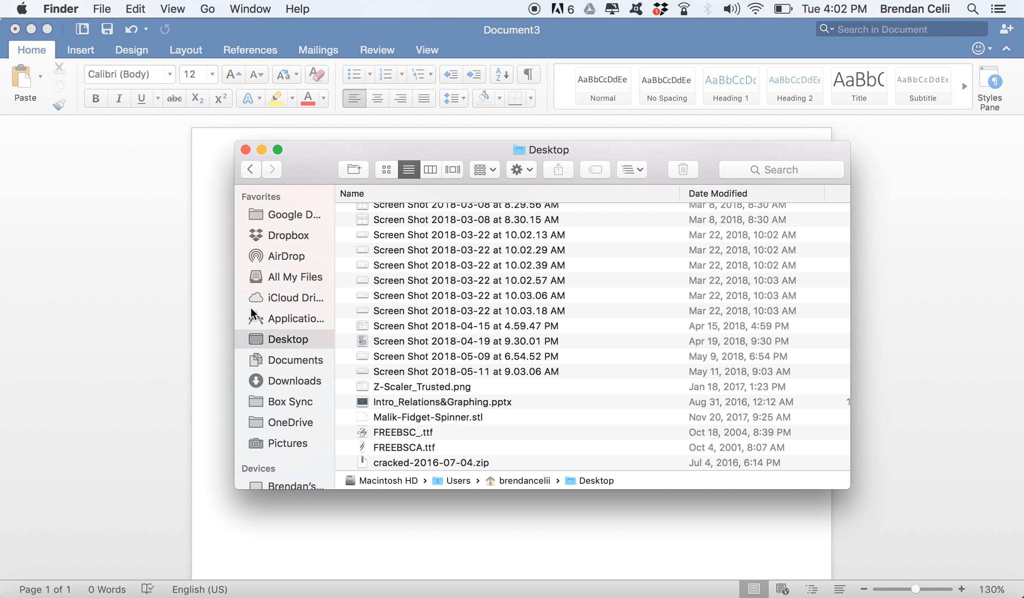
click(300, 241)
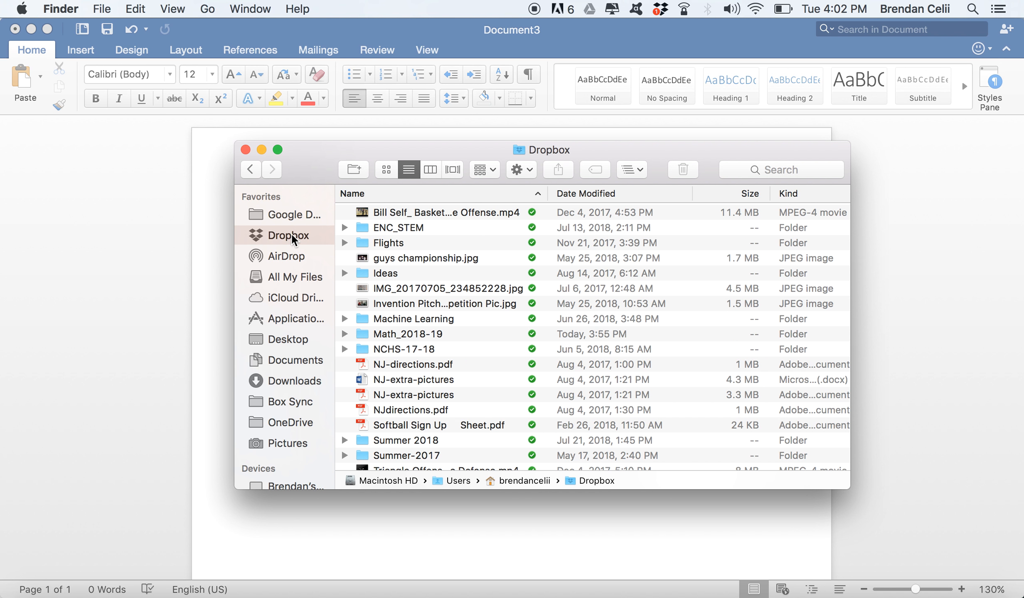
double_click(399, 334)
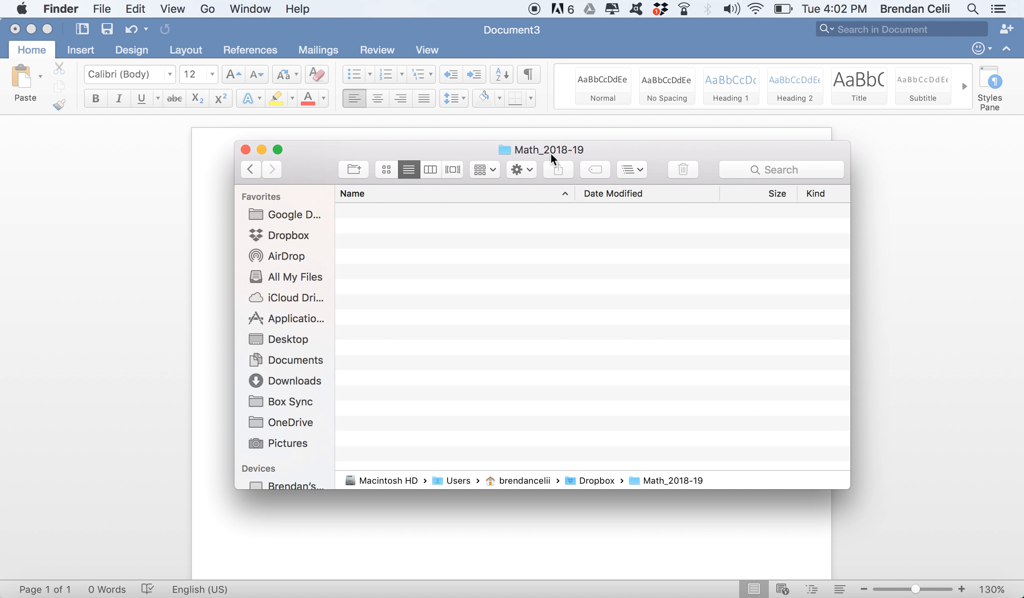
click(262, 149)
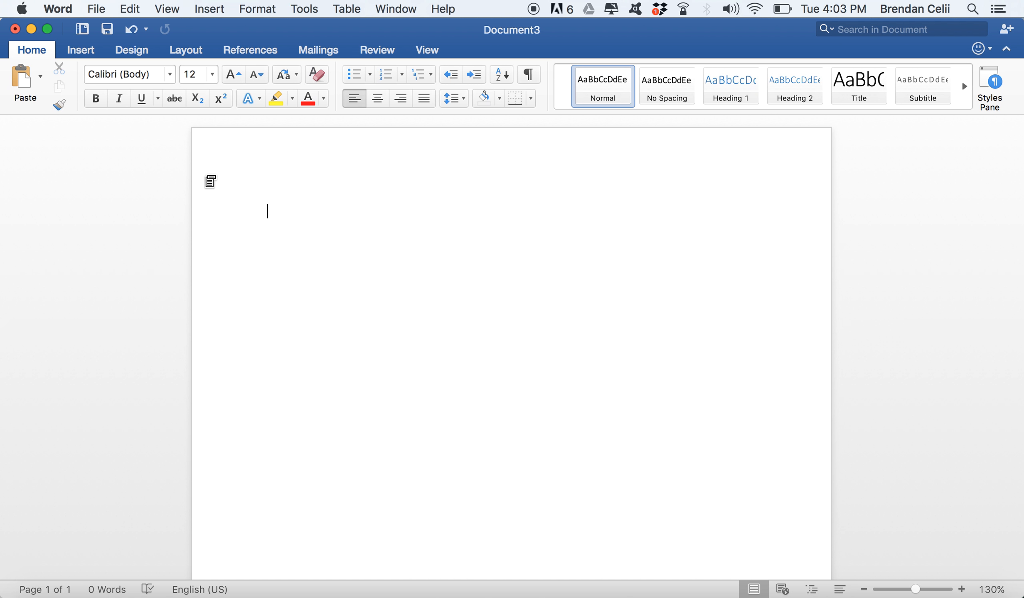
Enter "[day]-#-##-Week-#: [title]" in the page header.
double_click(308, 176)
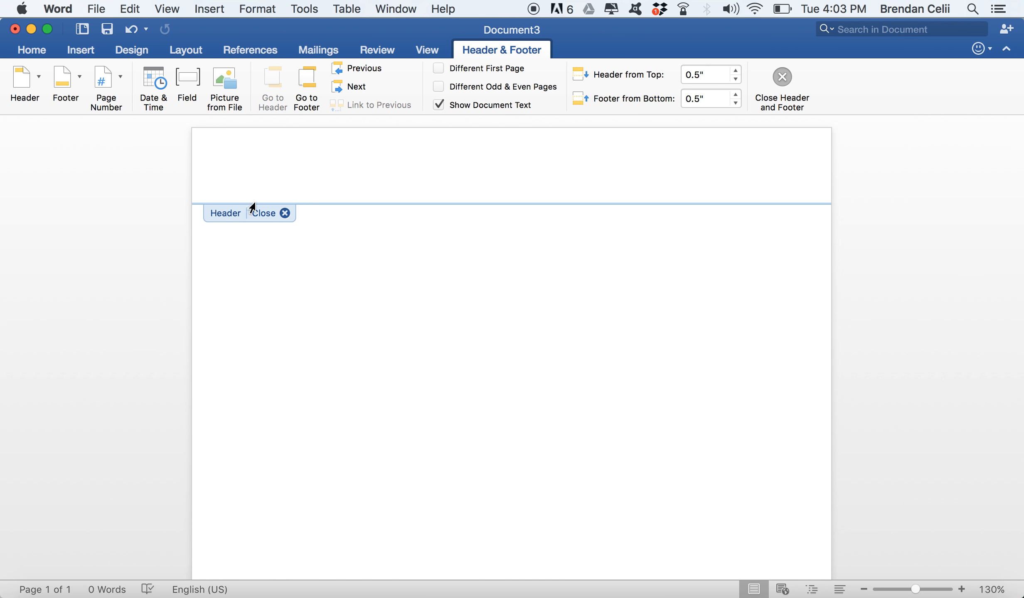
double_click(338, 267)
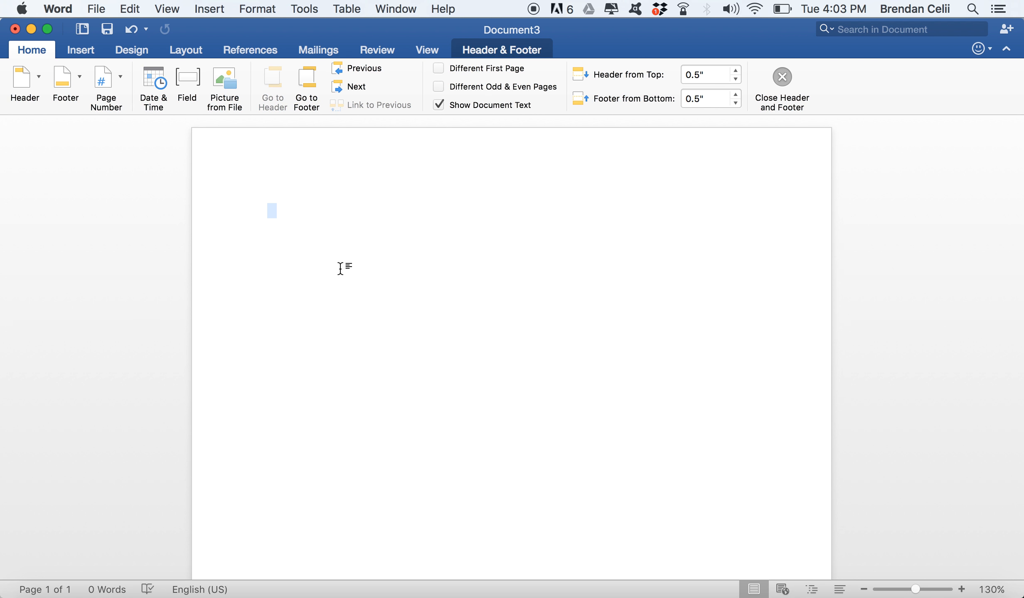
double_click(297, 167)
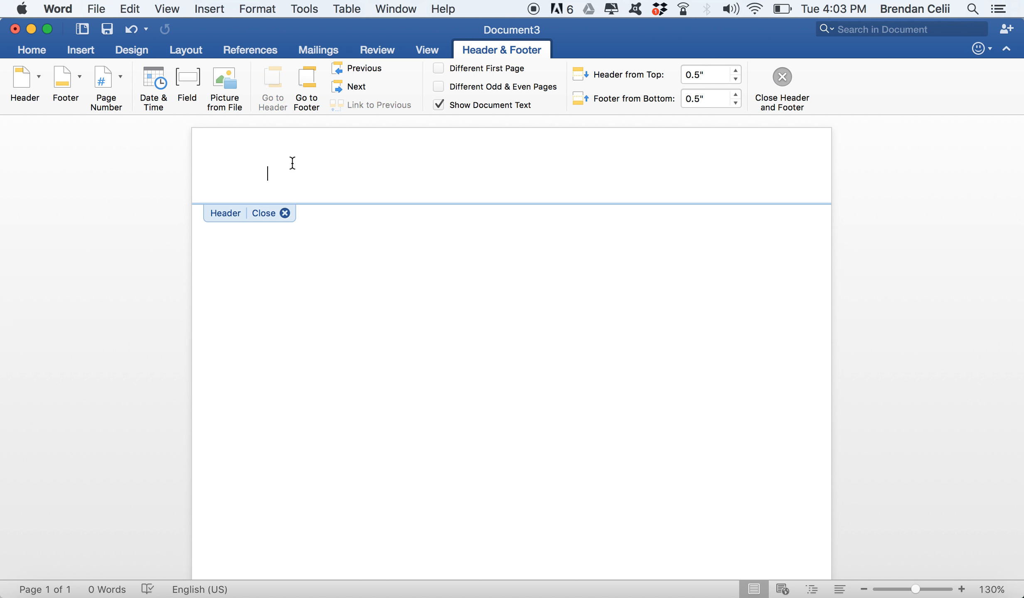
text([day]-#-##-Week-)
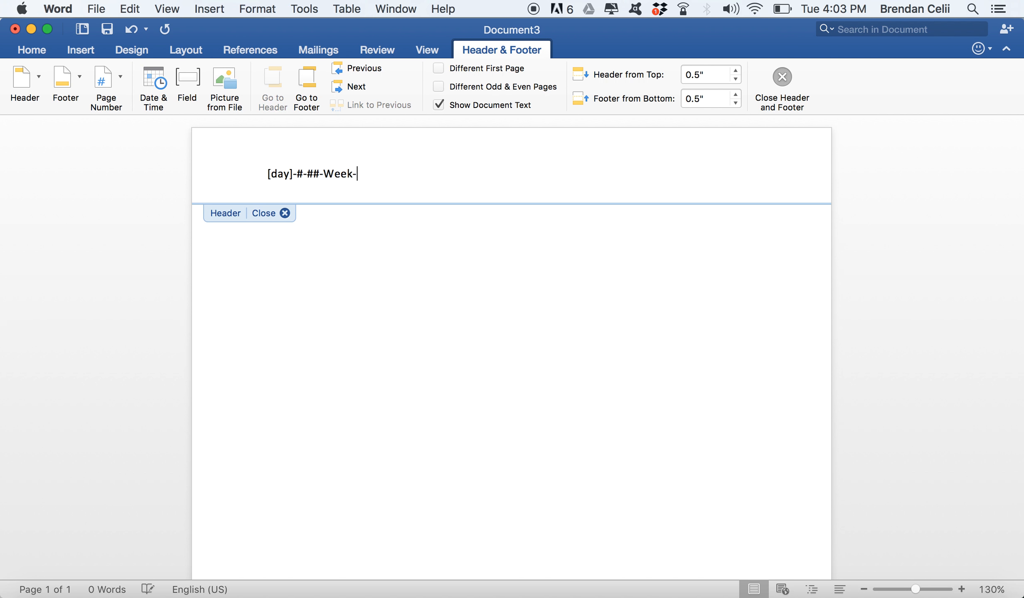
text(#: [title])
click(45, 49)
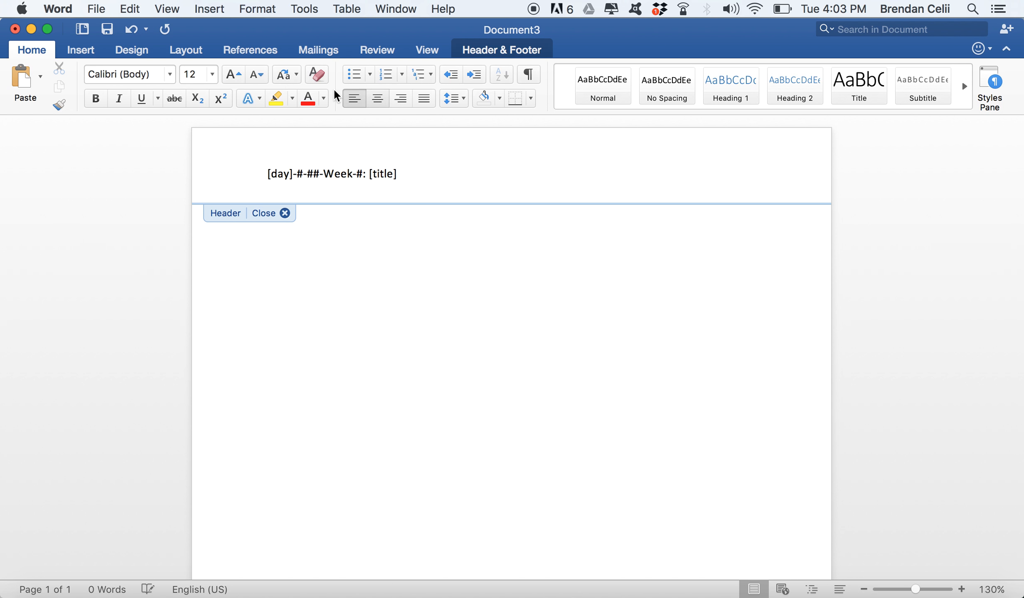
click(404, 103)
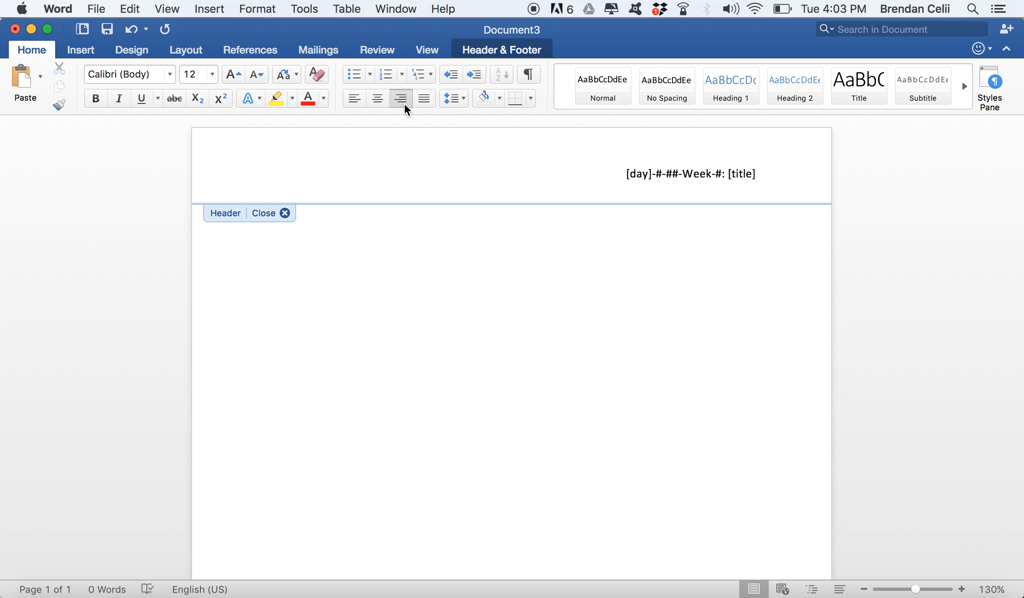
click(354, 98)
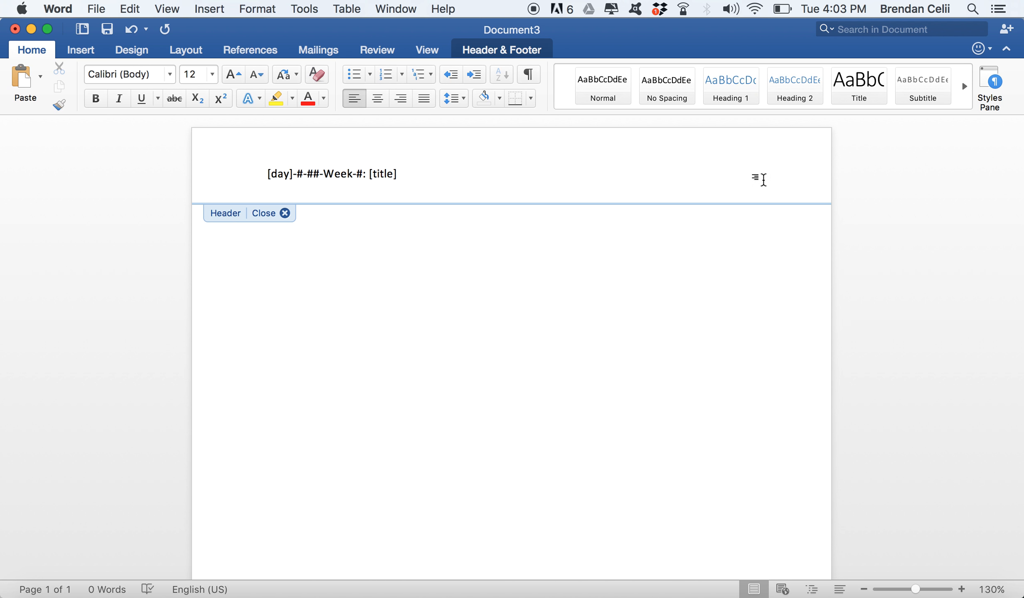
Add a tabbed "Student Name: _____________" field at the right end of the header line and return to the document body.
key(Tab)
text(Student Name: _____________)
double_click(715, 267)
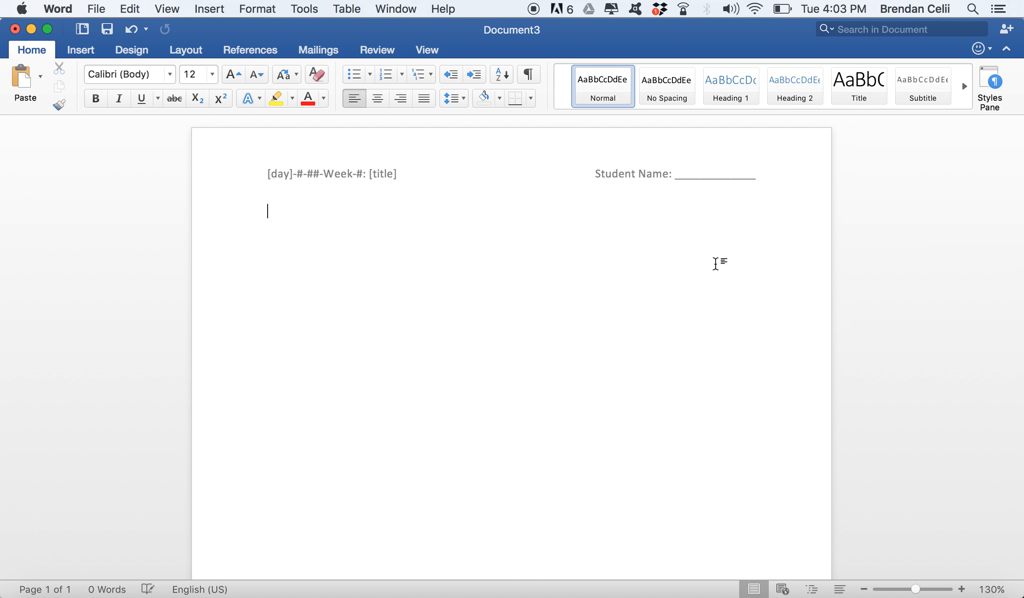
Draw a straight horizontal line just below the header text, spanning nearly the full page width.
click(80, 51)
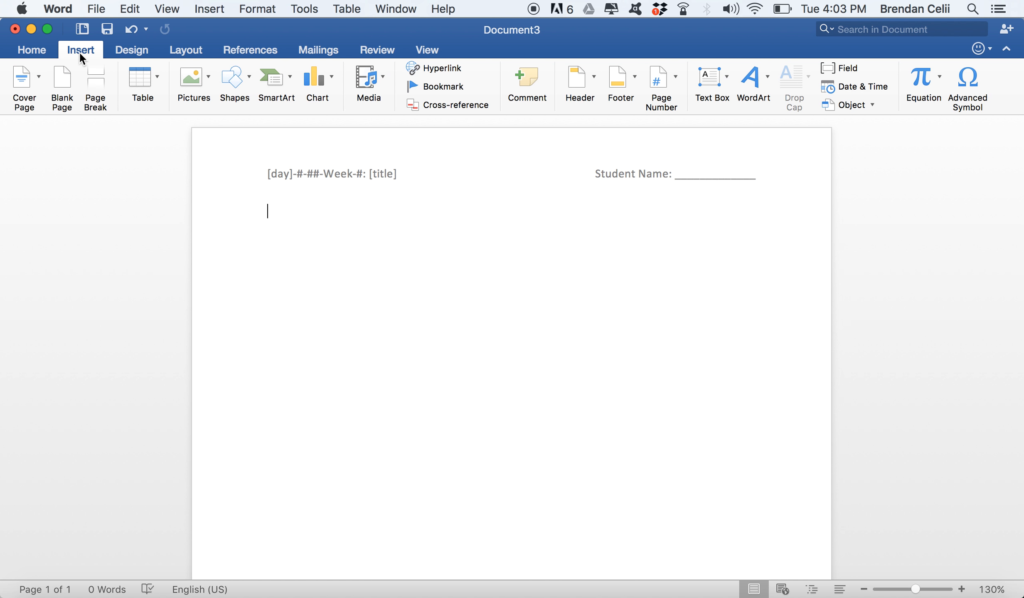
click(236, 86)
click(230, 130)
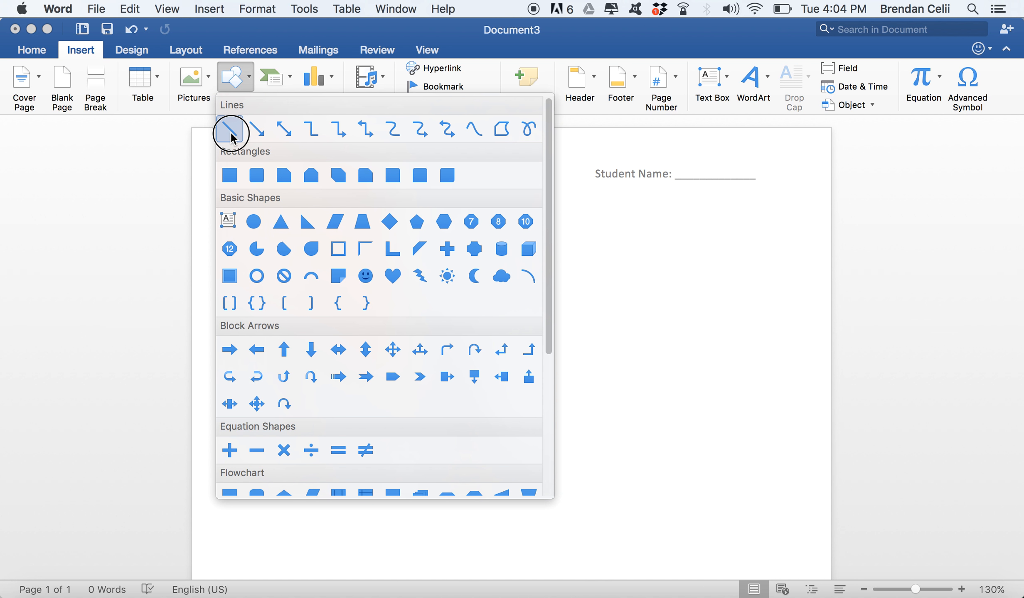
click(215, 185)
drag(214, 185, 810, 189)
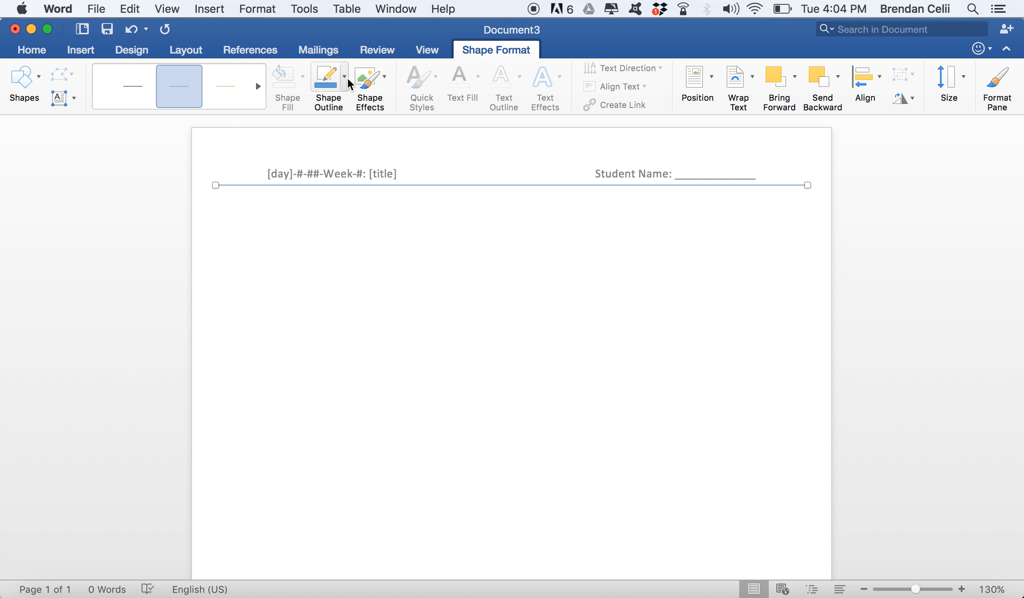
Format the line below the header with a black outline and a 4½ pt weight.
click(346, 88)
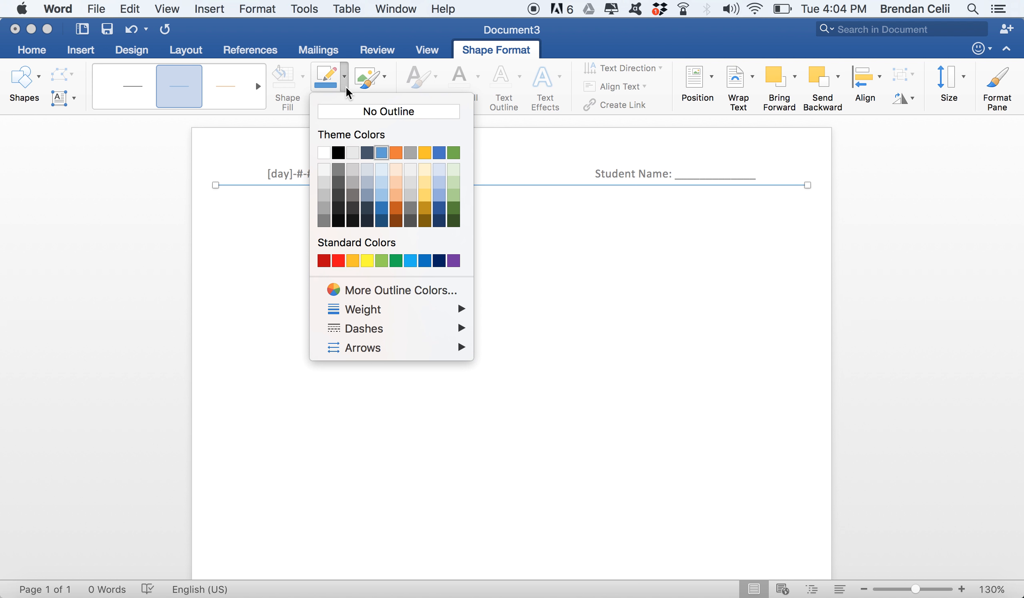
click(338, 153)
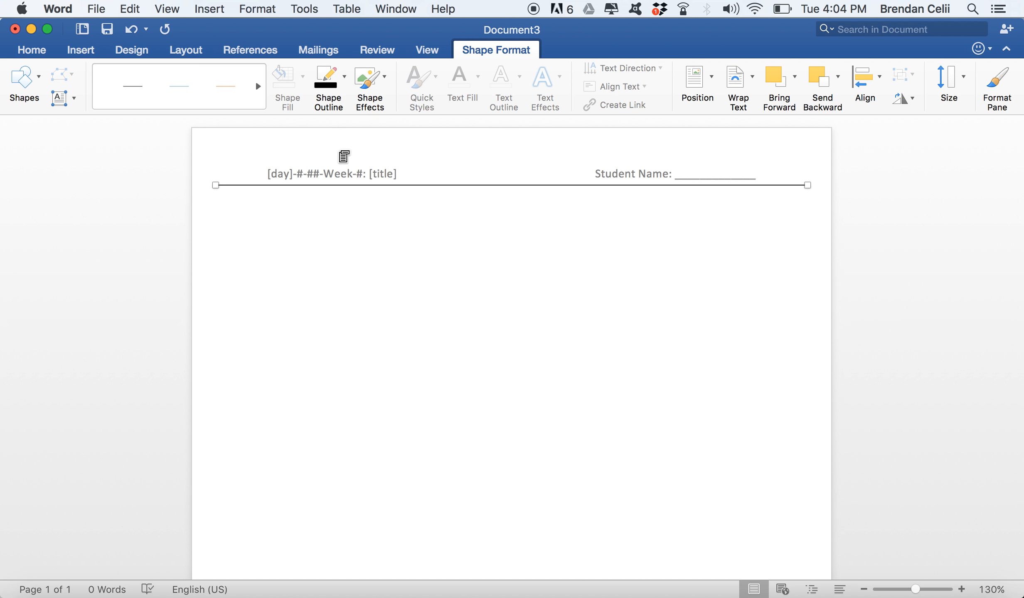
click(346, 88)
mouse_move(366, 309)
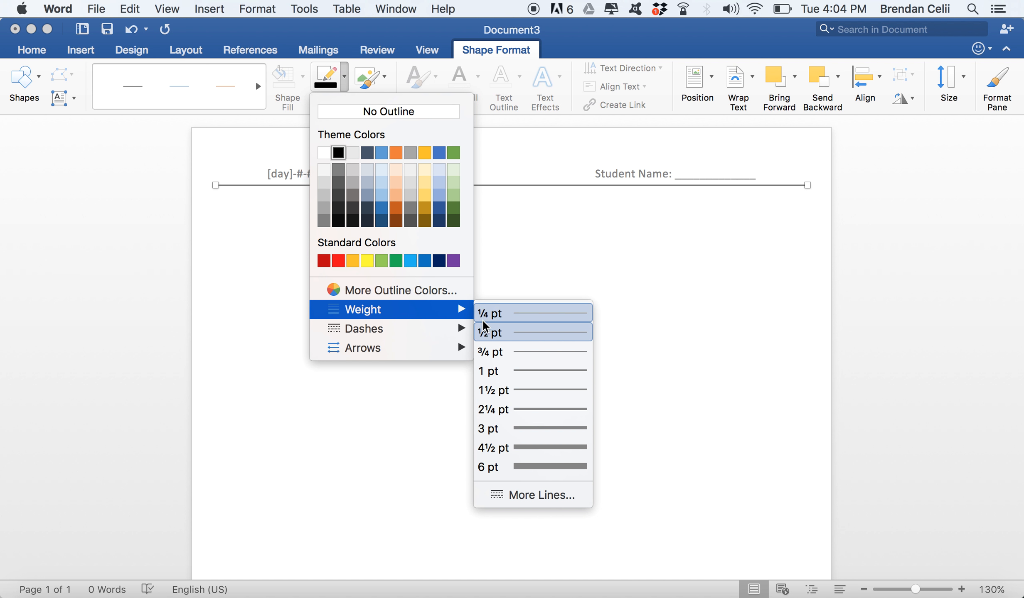
click(524, 446)
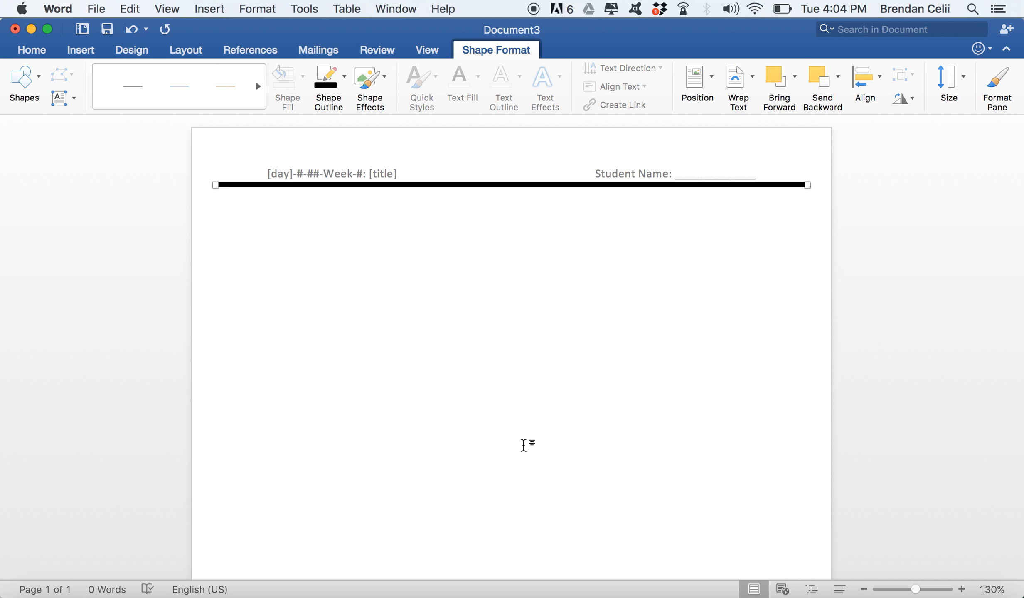
click(549, 305)
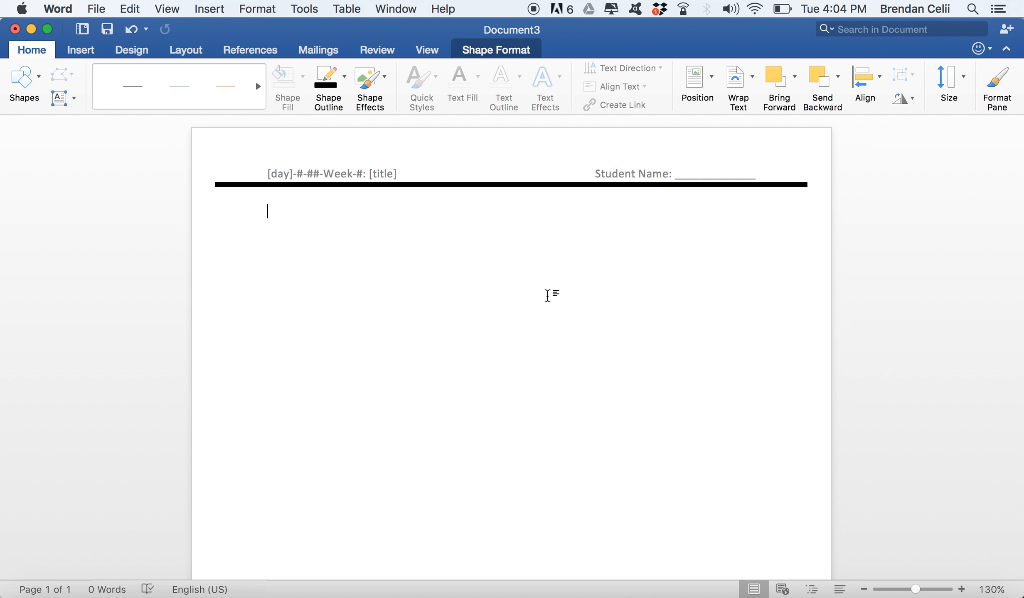
Duplicate the thick black line and place the copy farther down the page, aligned horizontally with the original.
click(506, 186)
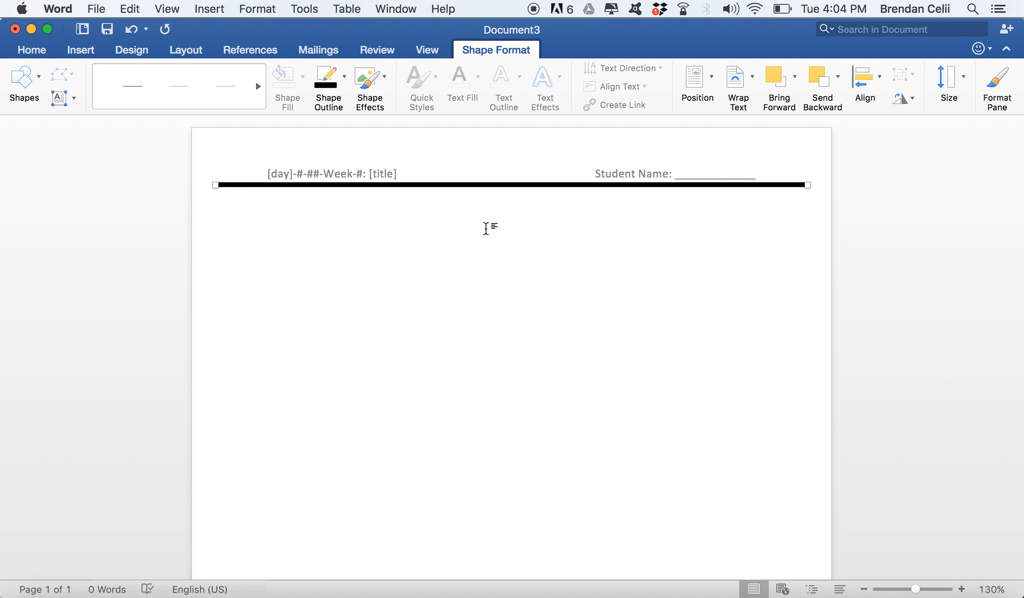
key(super+c)
click(485, 228)
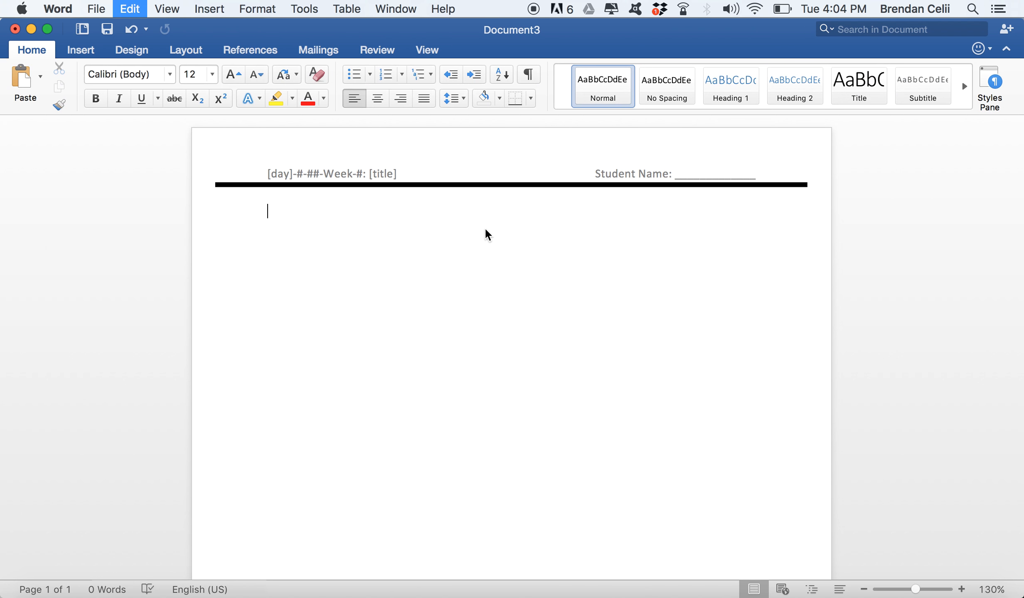
key(super+v)
drag(481, 206, 427, 379)
click(482, 270)
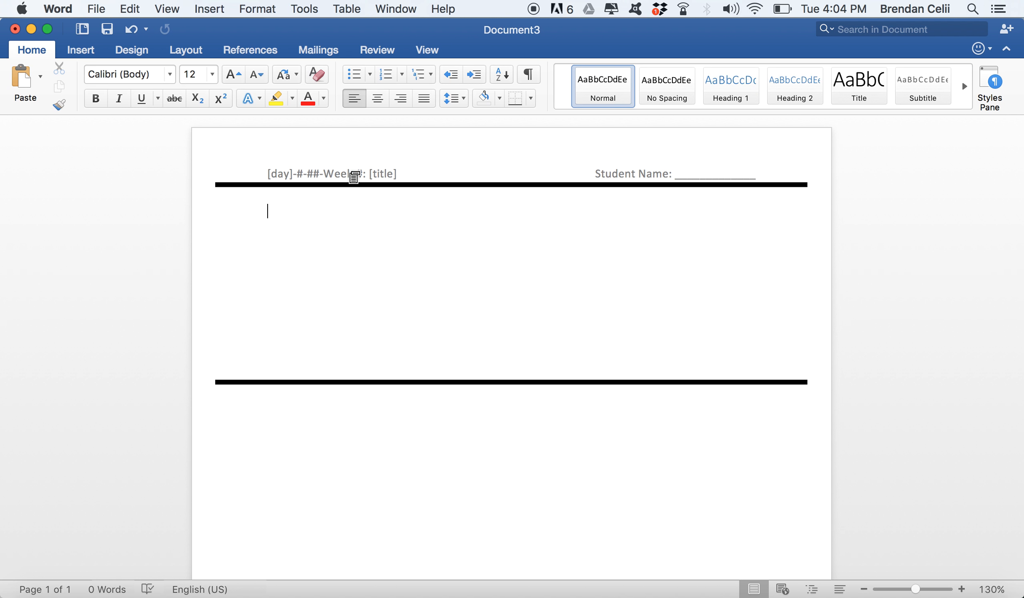
Draw a text box in the left part of the space between the two black lines.
click(81, 50)
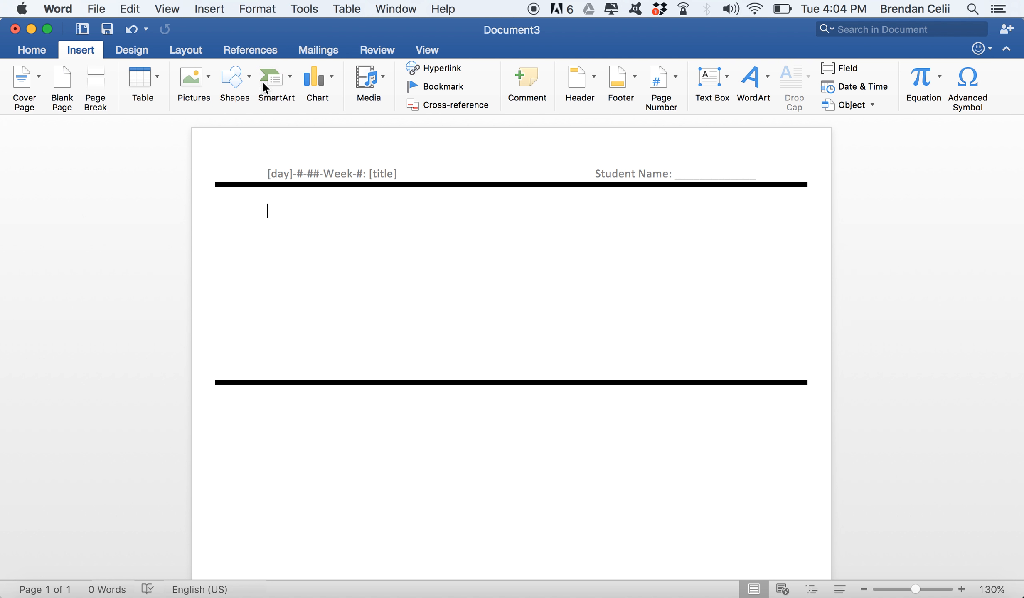
click(724, 77)
click(730, 108)
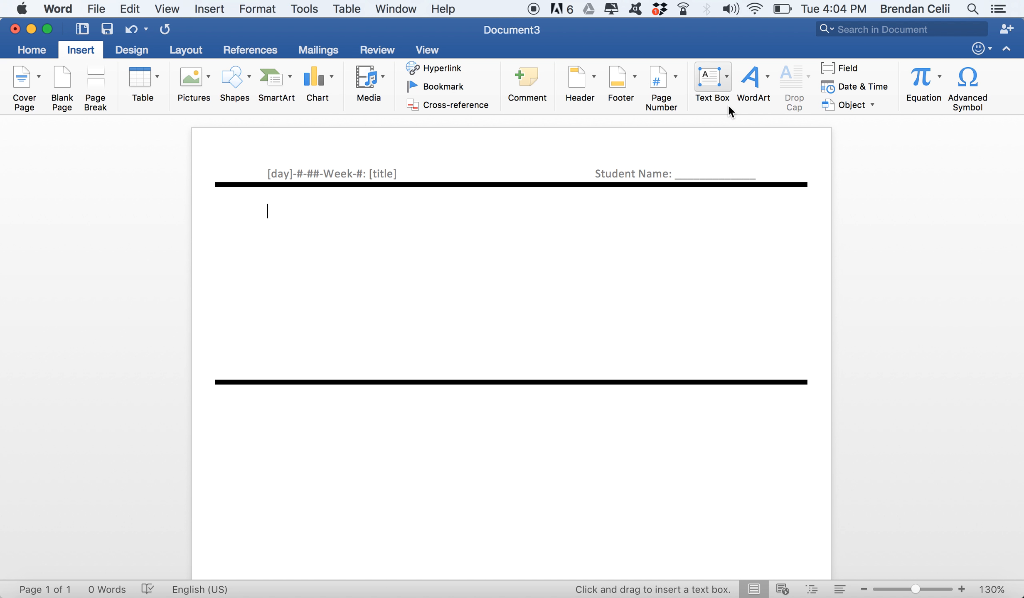
mouse_move(225, 203)
mouse_down()
mouse_move(325, 293)
mouse_move(453, 368)
mouse_up()
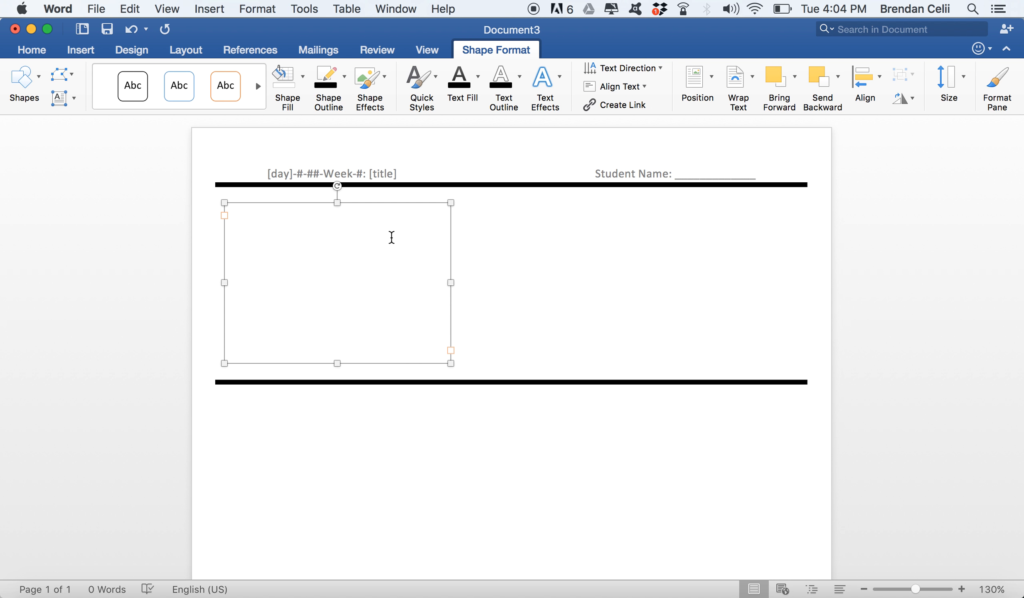
Enter "Do Now 1:" in the text box and make the "Do Now 1" label bold and underlined.
text(Do Now 1:)
drag(286, 215, 237, 216)
key(super+b)
key(super+u)
click(303, 235)
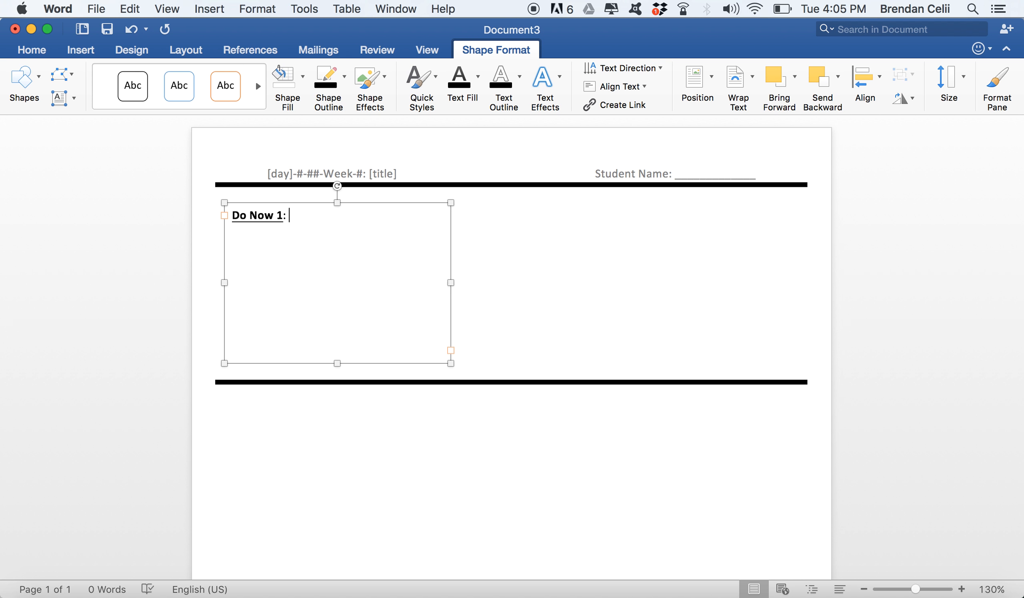
Add the word "instructions" after the "Do Now 1:" label without bold or underline formatting.
click(31, 50)
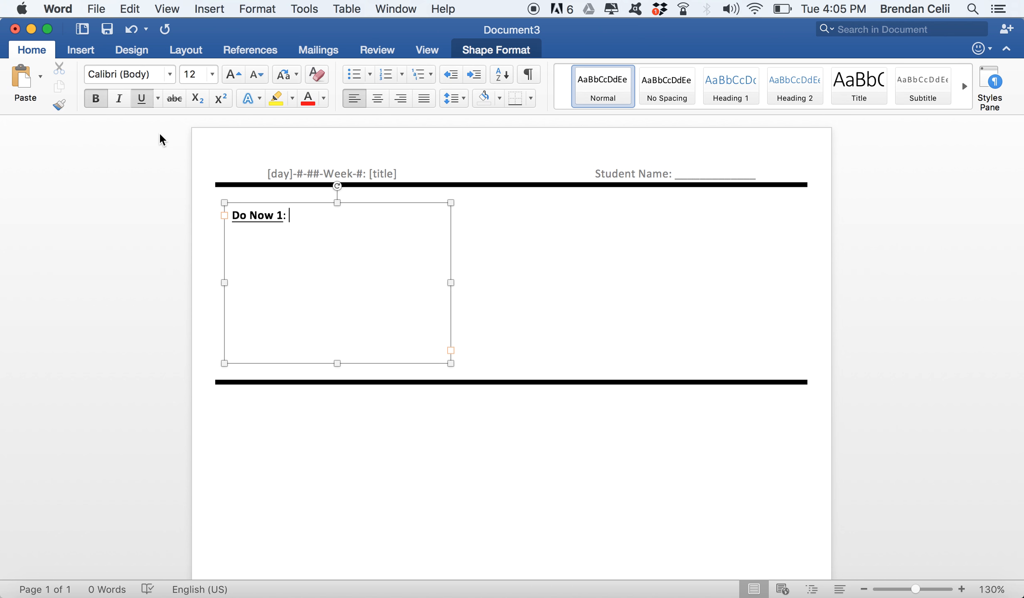
key(super+b)
key(super+u)
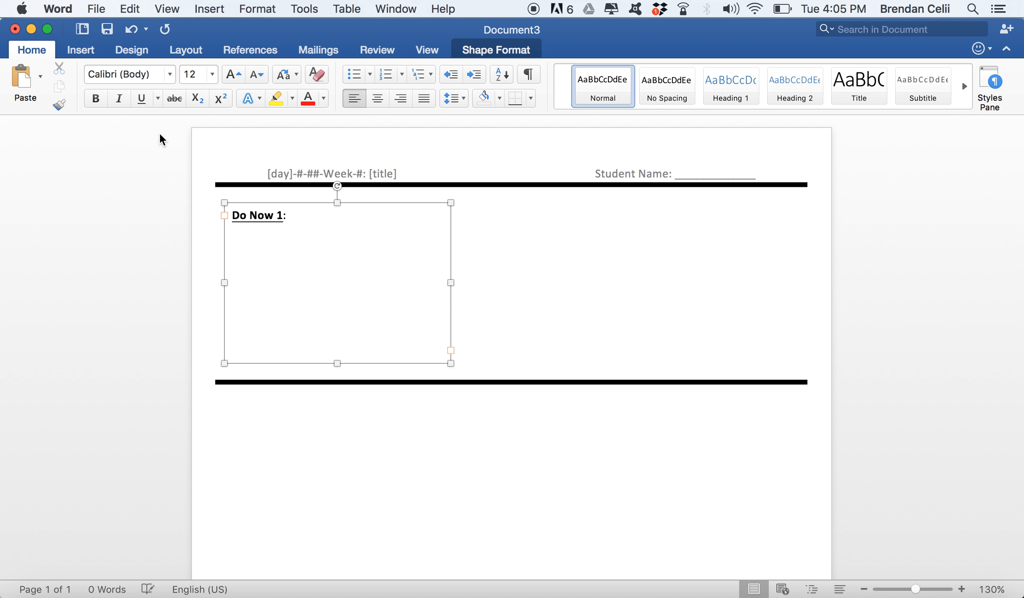
text(instructions)
Duplicate the Do Now text box and place the copy beside the original in the right part of the section.
click(451, 251)
click(478, 247)
click(397, 249)
click(450, 236)
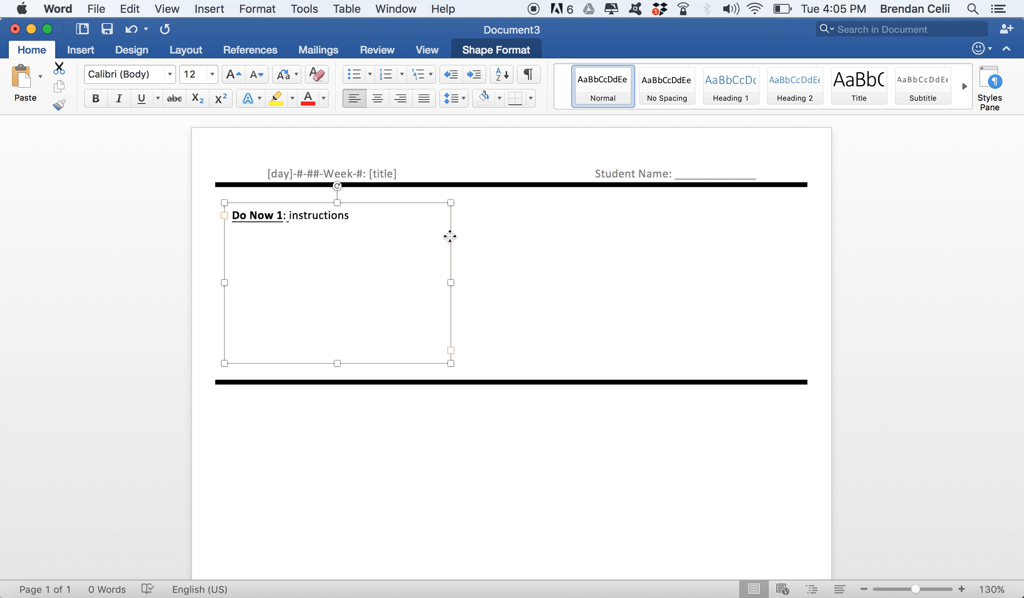
click(480, 245)
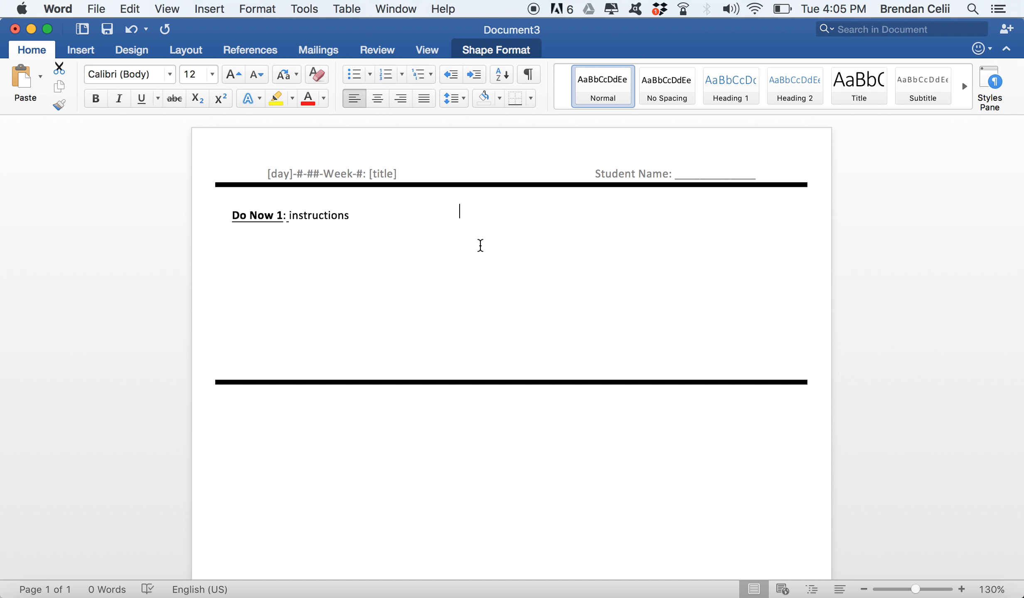
key(super+v)
drag(480, 247, 589, 233)
Select both Do Now text boxes and set their outlines to black.
shift+click(450, 246)
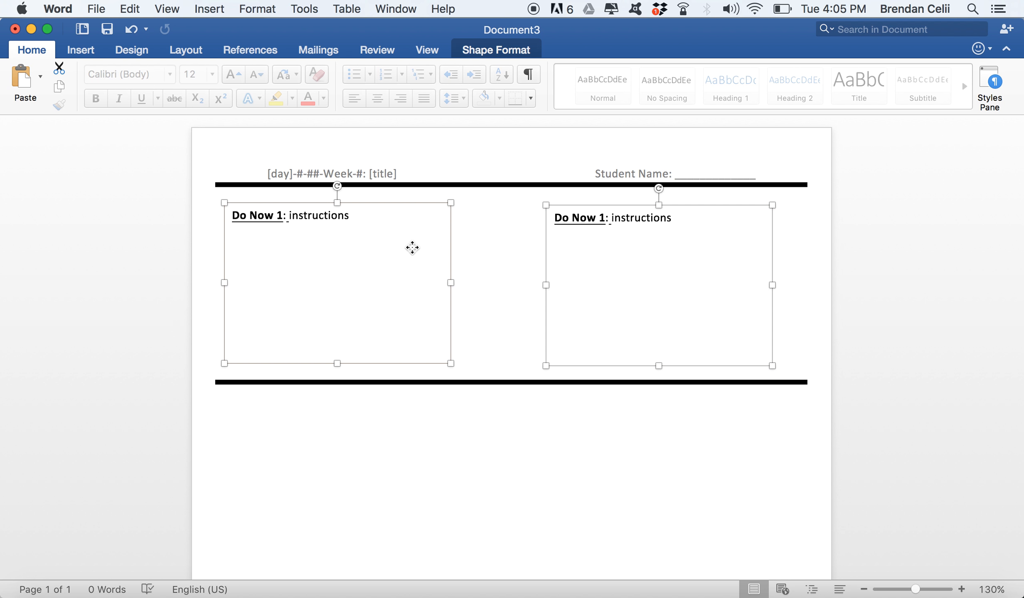
click(502, 51)
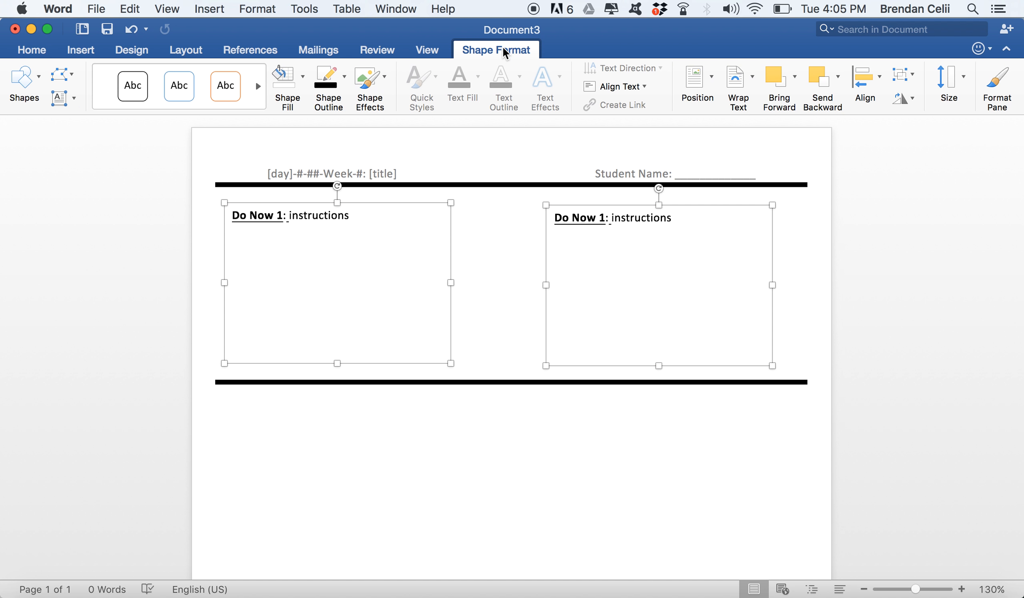
click(345, 86)
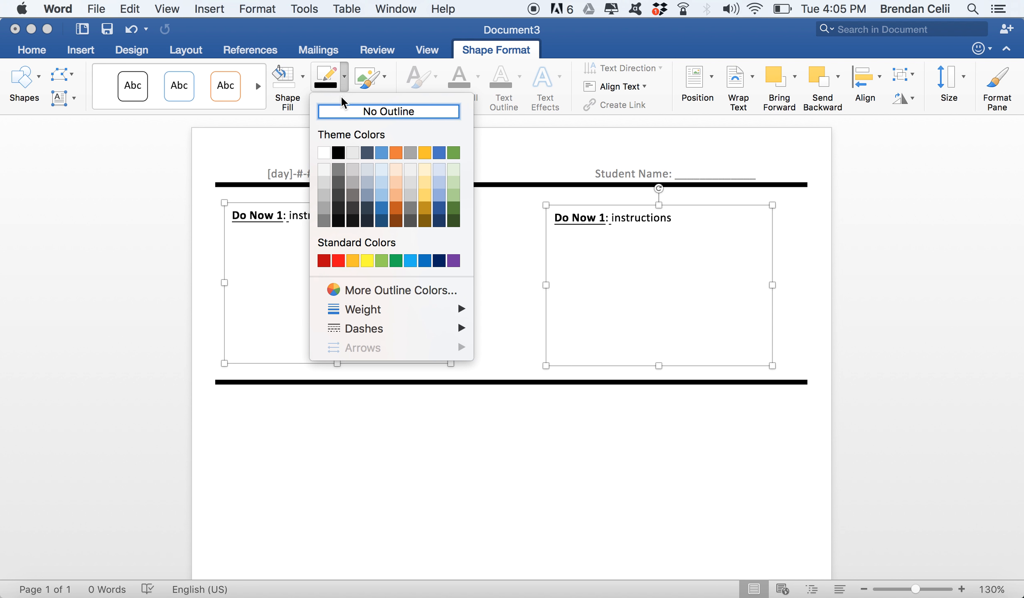
click(339, 153)
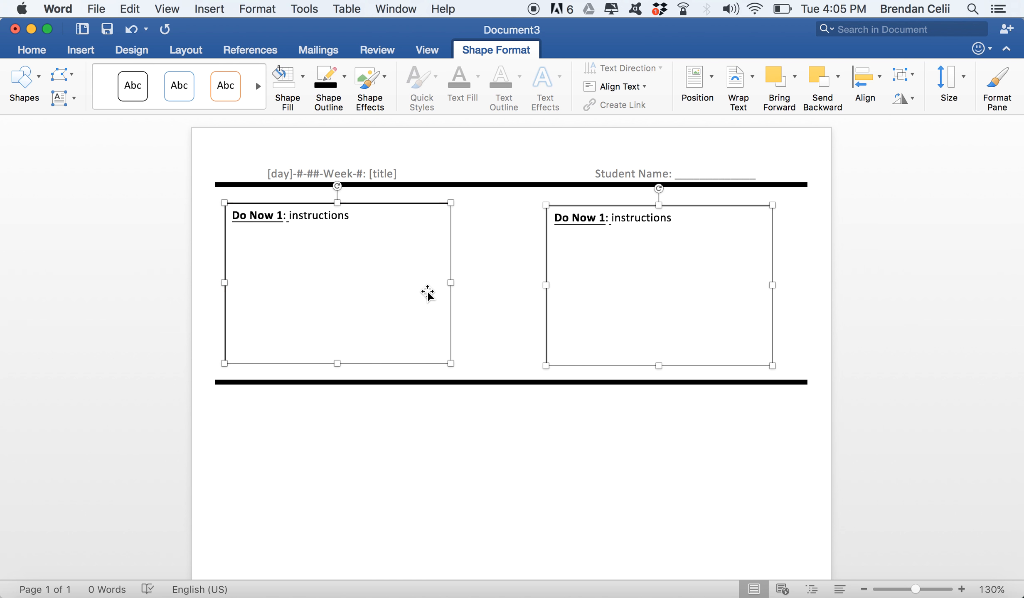
Widen both Do Now text boxes equally and move the second one closer to the first.
click(450, 282)
drag(450, 282, 492, 283)
drag(583, 284, 547, 281)
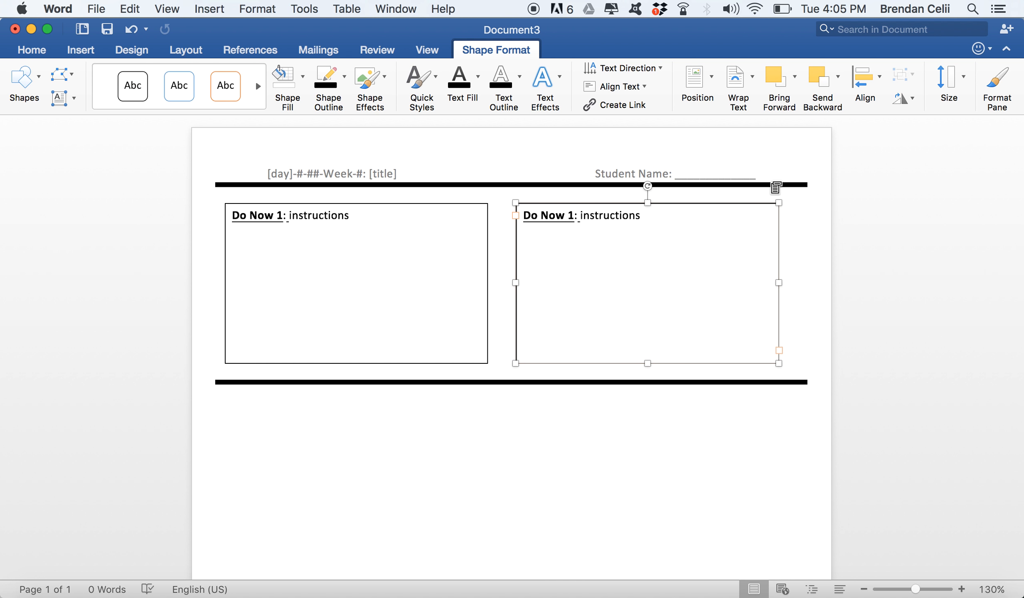
Try Align Middle on the second Do Now text box alone and move it back up beside the first box.
click(915, 103)
click(868, 82)
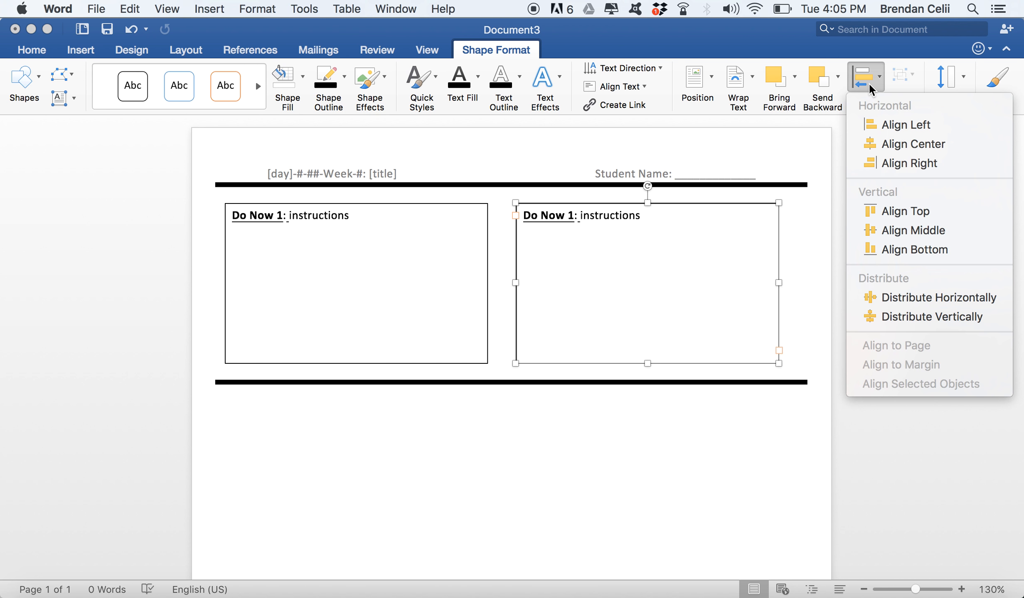
click(902, 231)
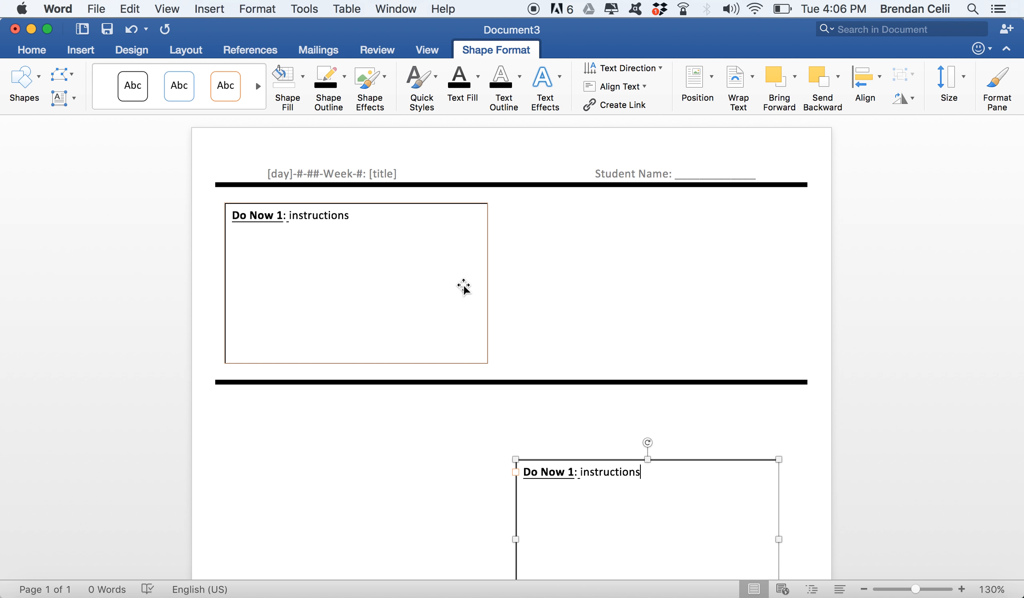
drag(733, 498, 743, 243)
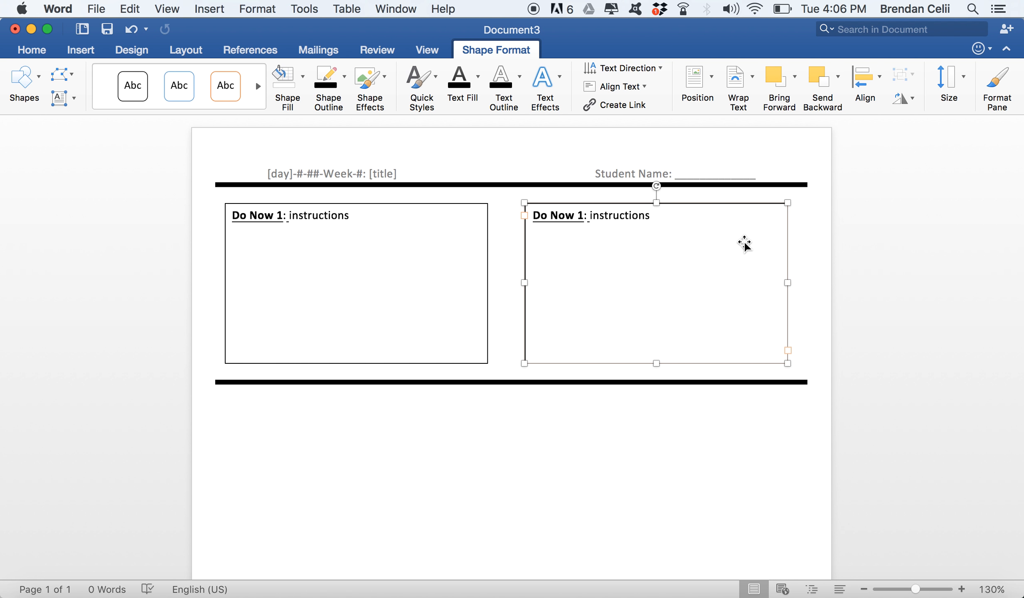
Select both Do Now text boxes and align them with each other by their middles.
shift+click(480, 270)
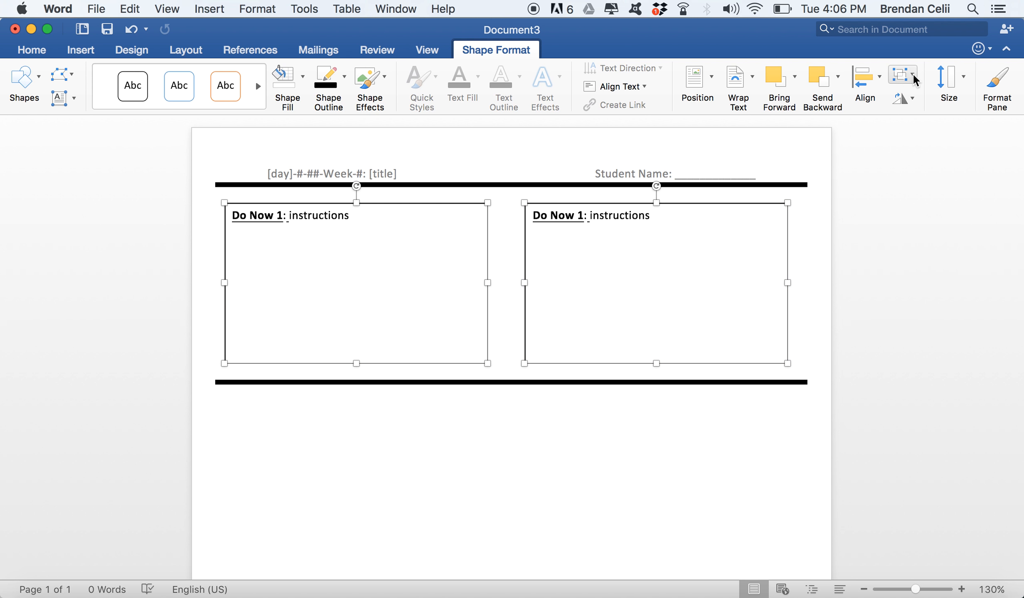
click(882, 80)
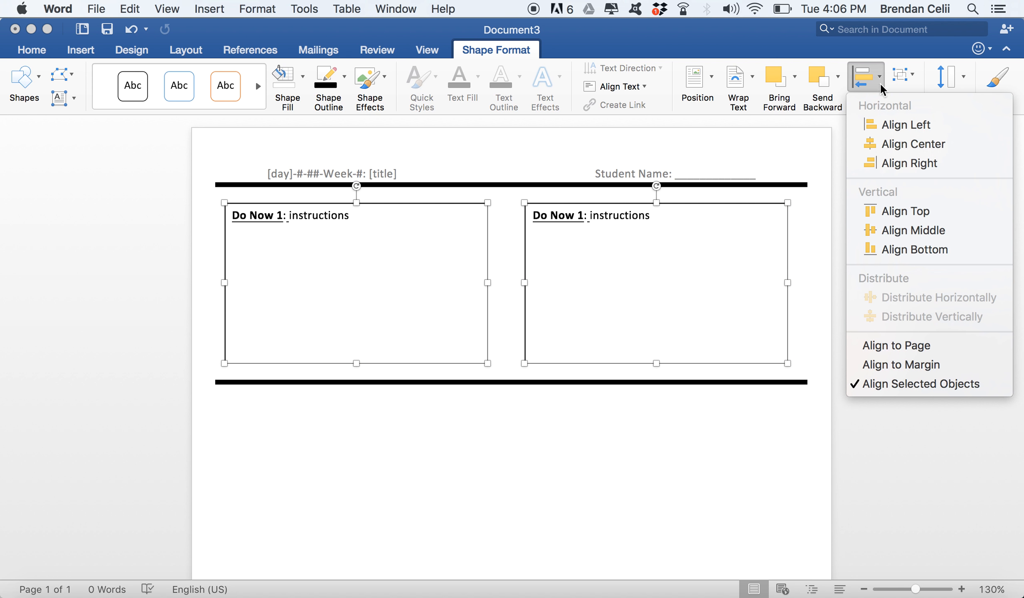
click(894, 232)
click(814, 261)
Offset the second Do Now text box downward and realign both boxes by their middles between the divider lines.
drag(748, 266, 749, 315)
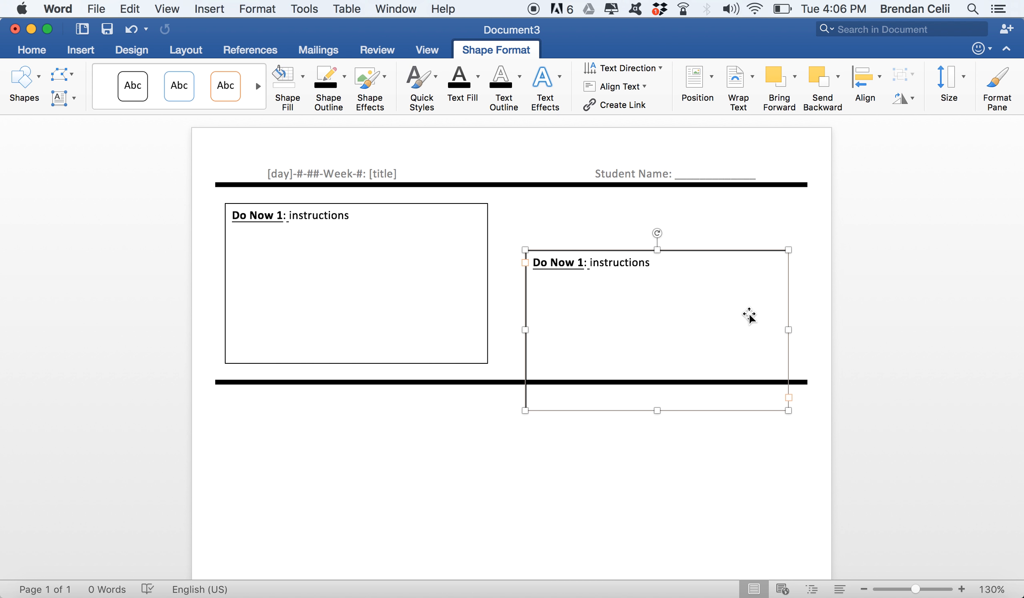
click(430, 290)
shift+click(564, 299)
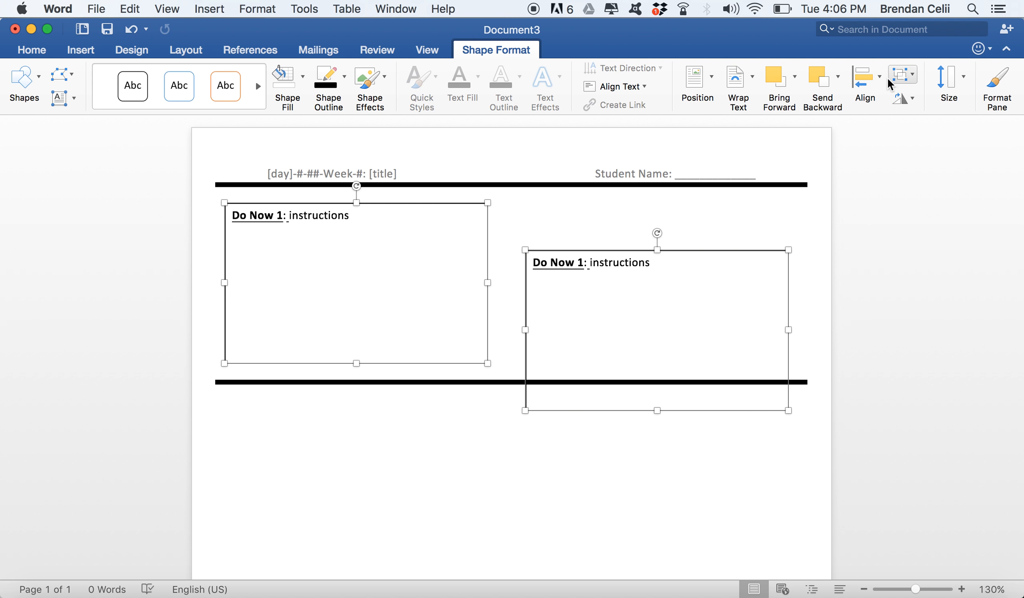
click(882, 80)
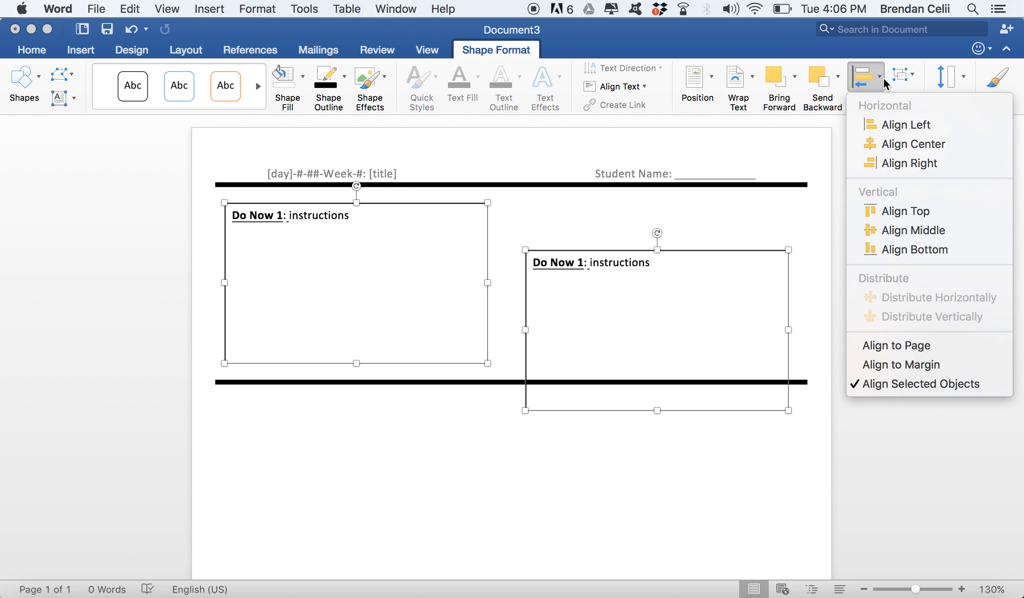
click(901, 232)
mouse_move(562, 290)
mouse_down()
mouse_move(562, 263)
mouse_move(563, 273)
mouse_up()
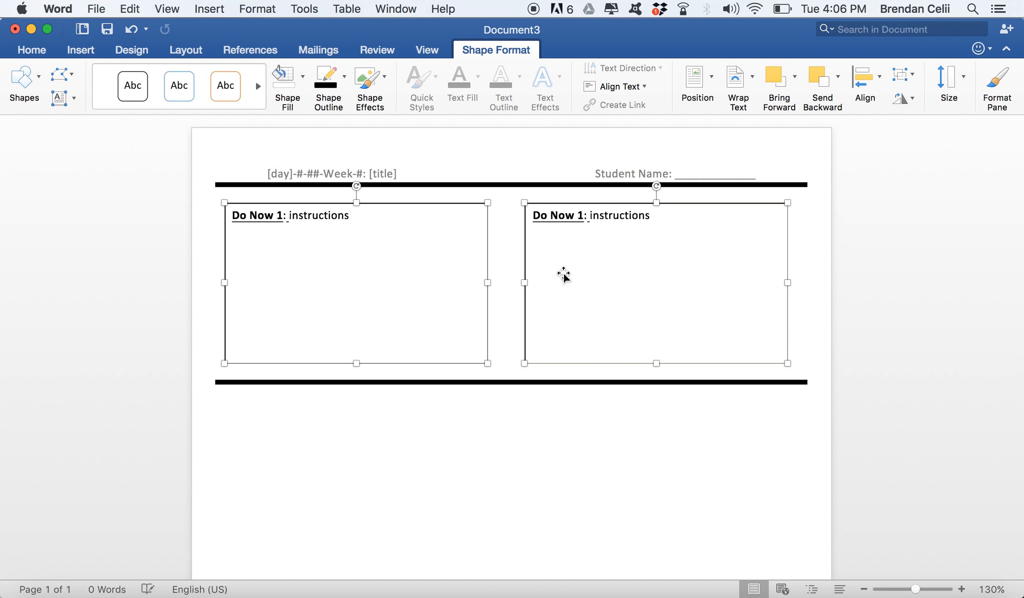
click(559, 397)
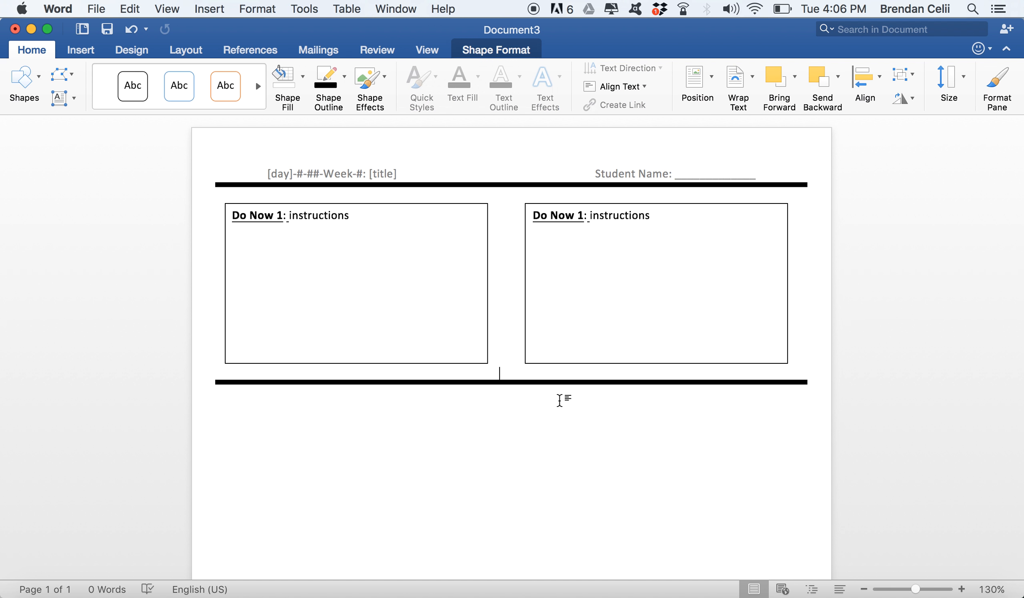
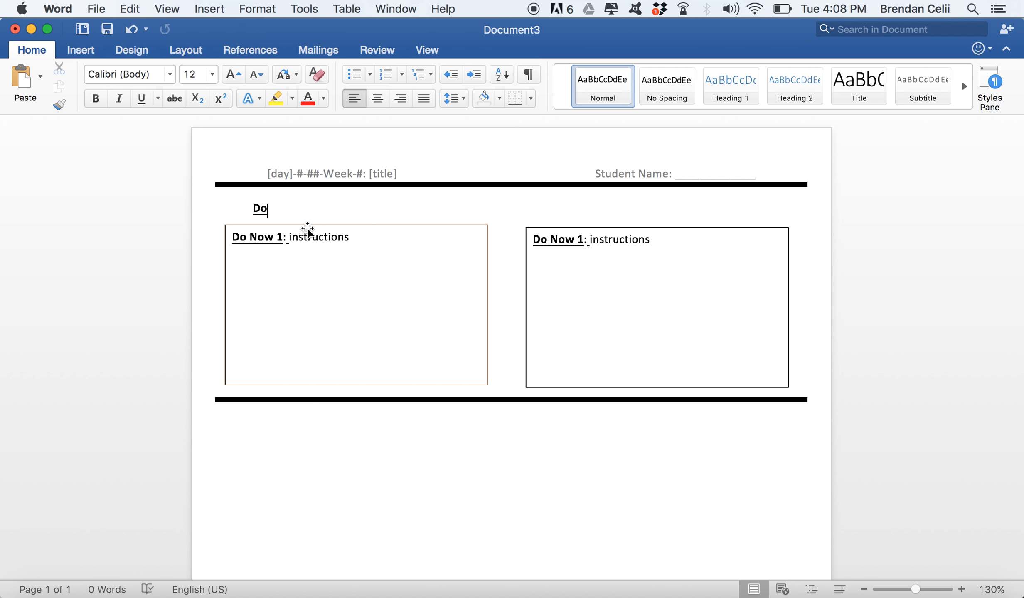
Complete the bold, underlined "Do Now:" heading and follow it with "Answer all of the following questions" in plain text.
text(Now:)
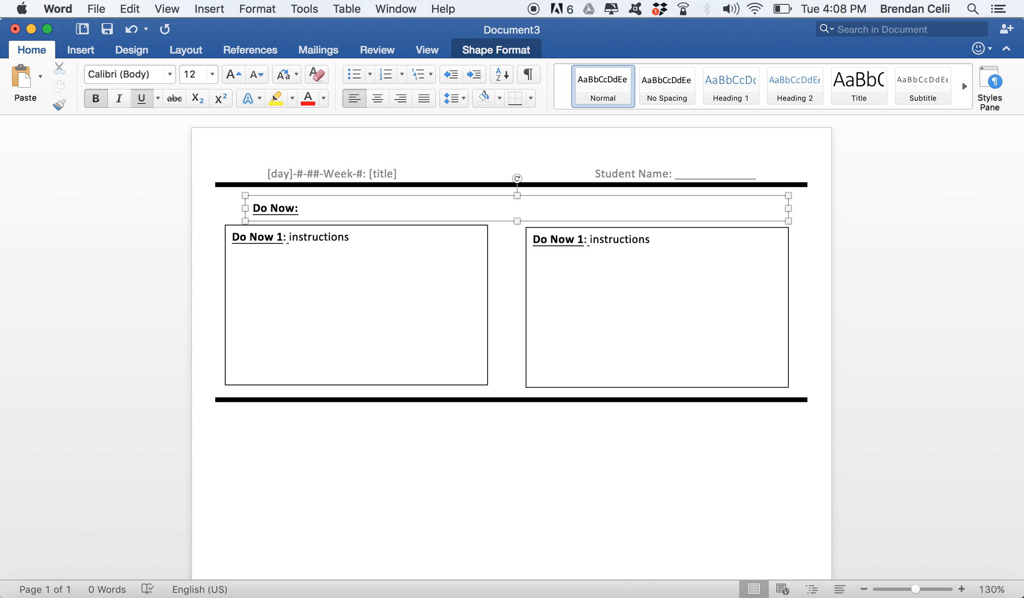
key(super+b)
key(super+u)
text(A)
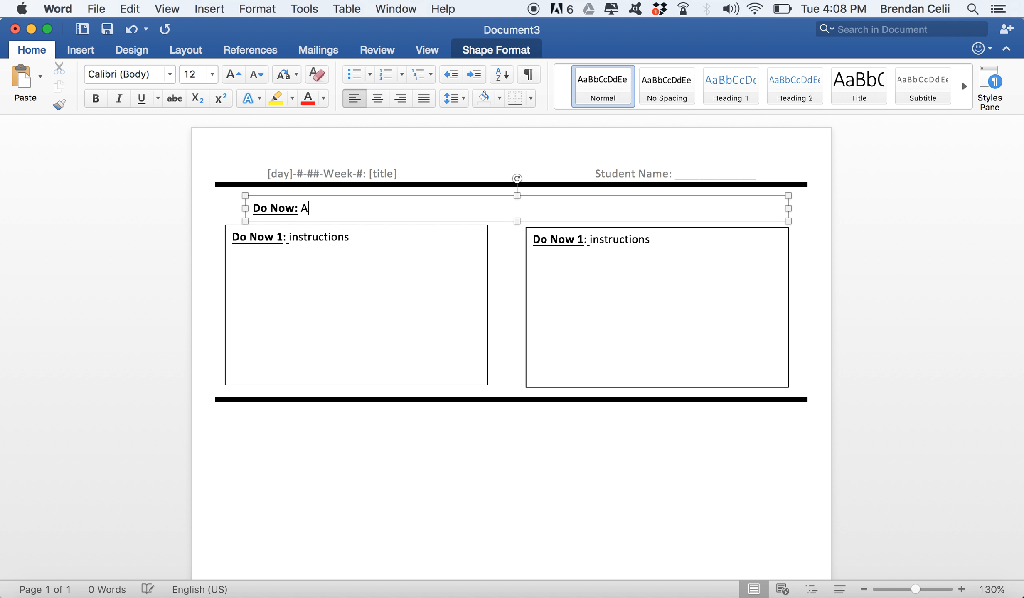
text(nswer all of the following questions)
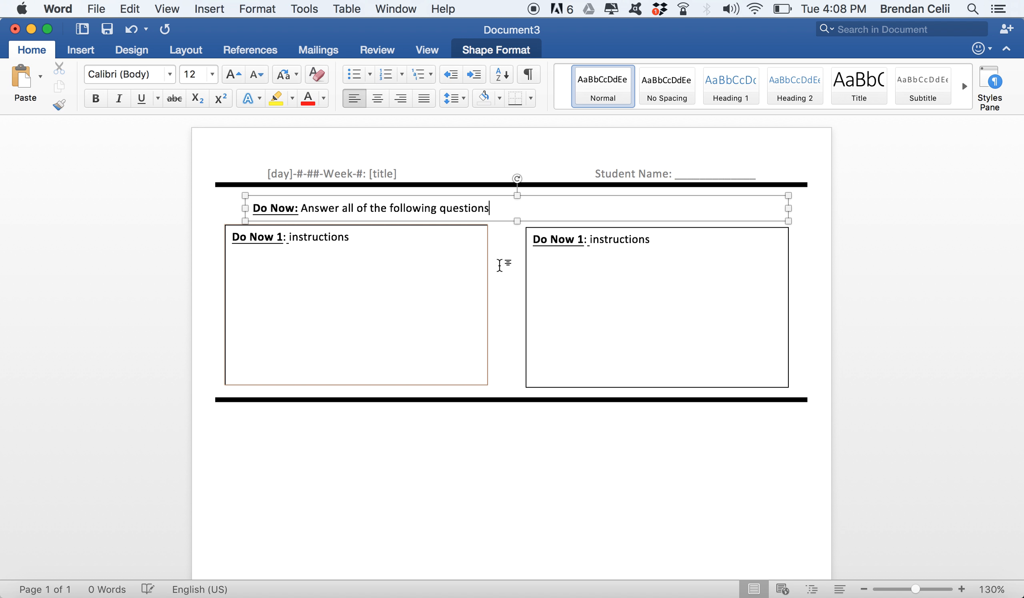
Change the label in the second text box to "Do Now 2".
double_click(579, 241)
text(2)
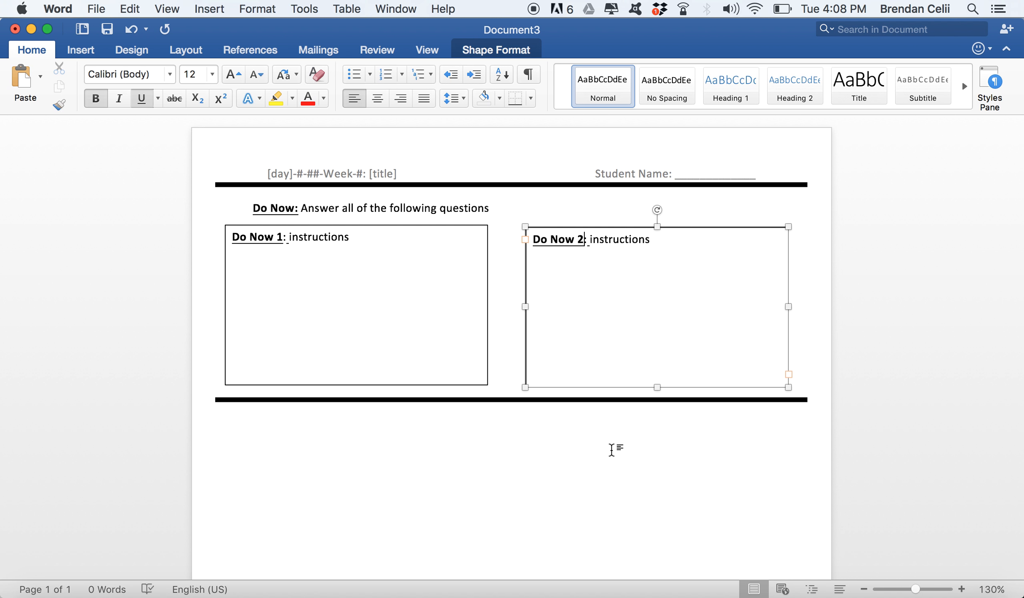
click(600, 302)
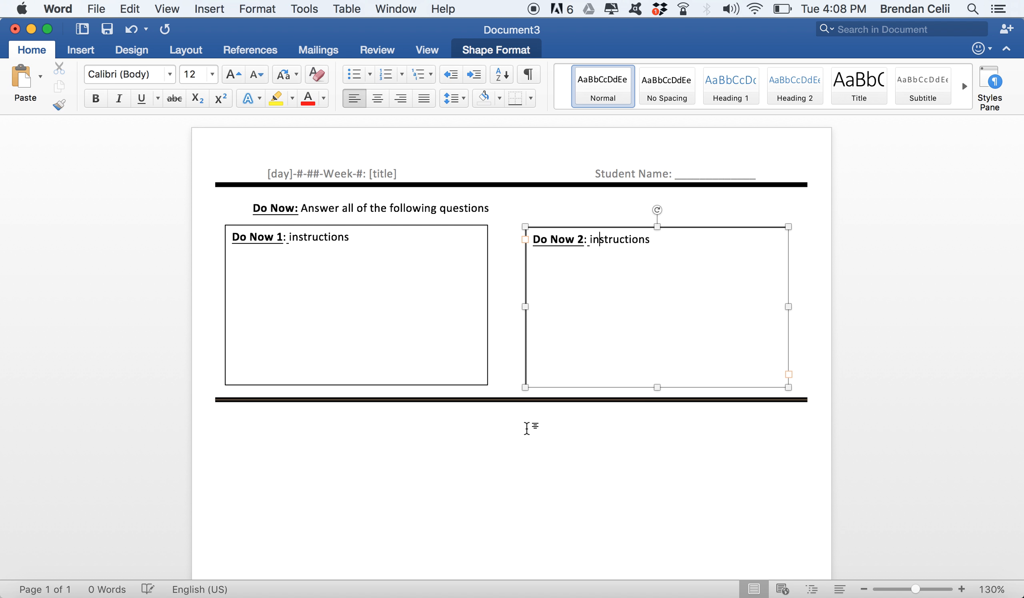
click(415, 208)
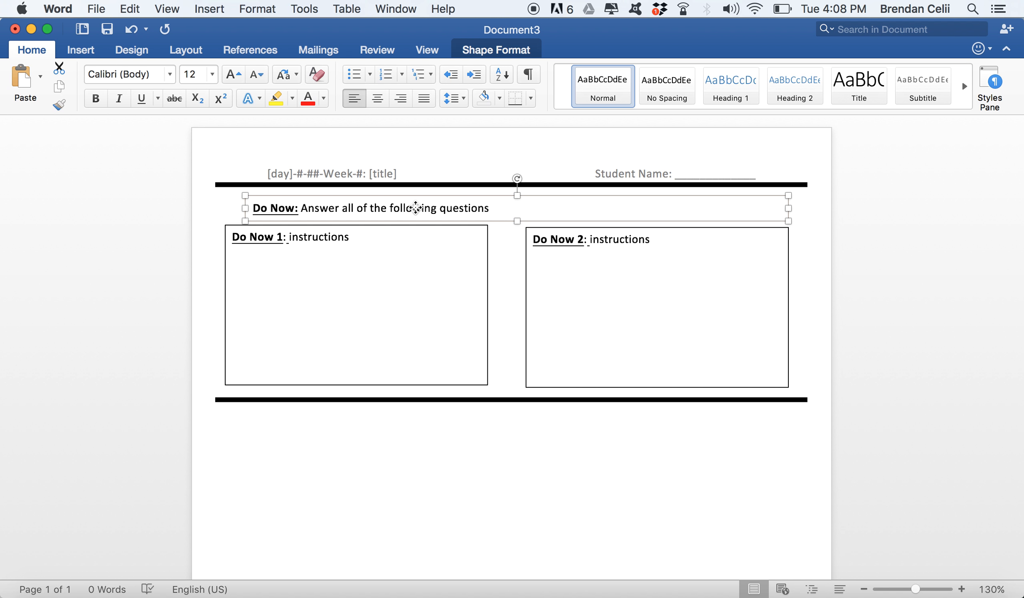
right_click(416, 208)
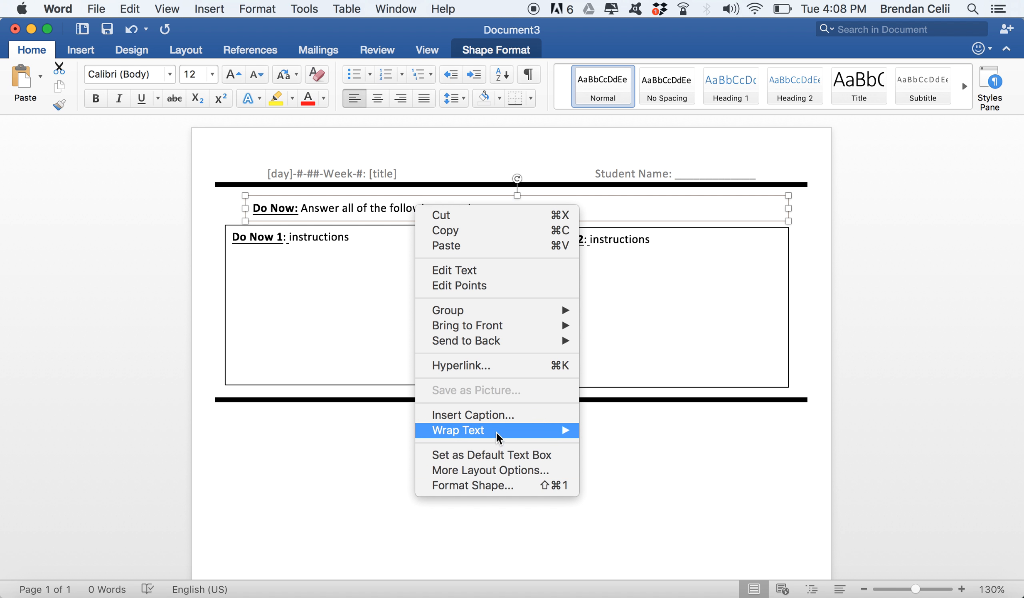
mouse_move(496, 431)
click(368, 333)
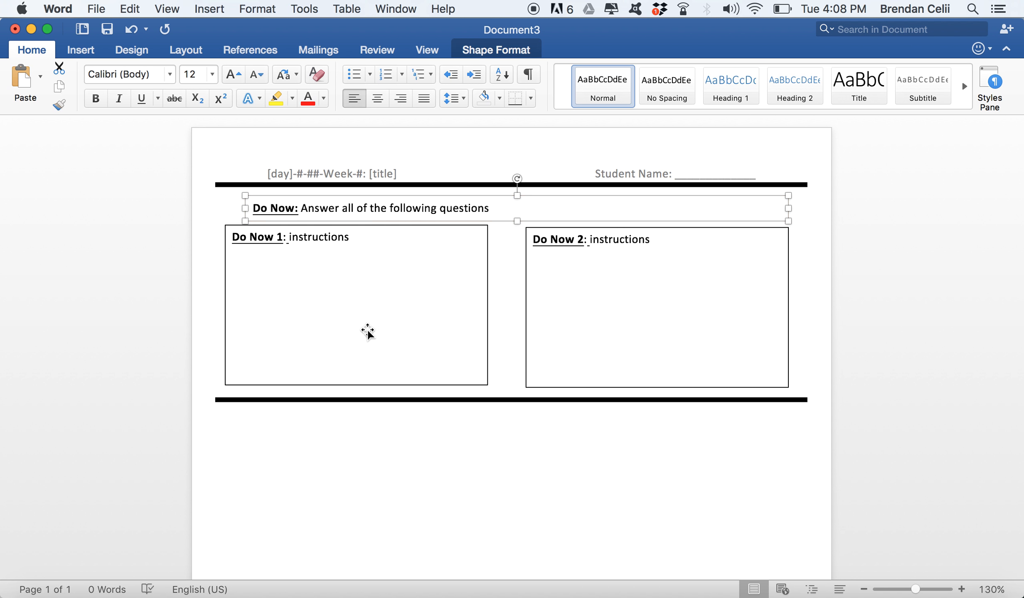
click(435, 208)
key(super+v)
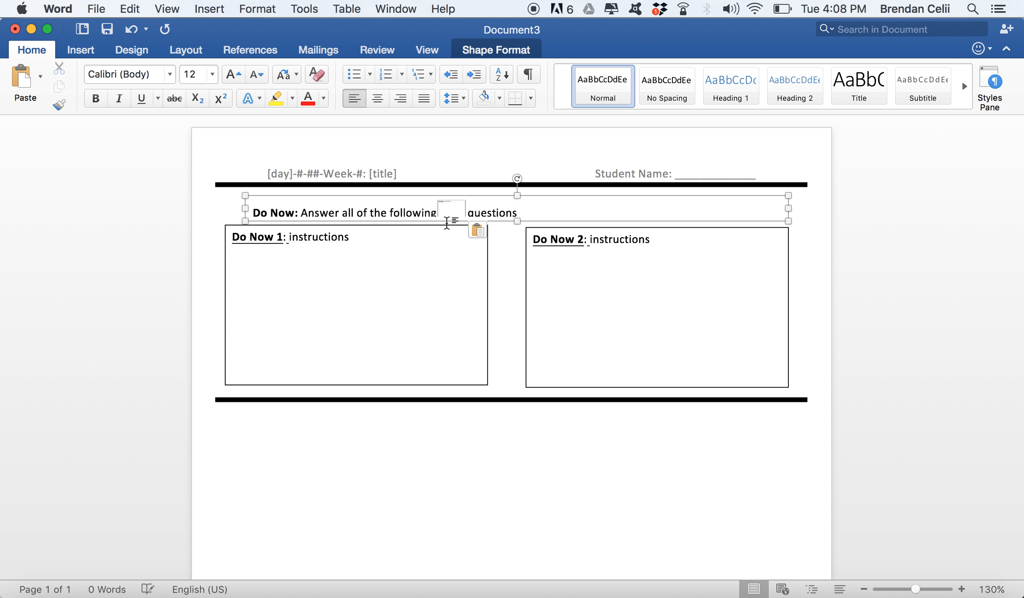
key(super+z)
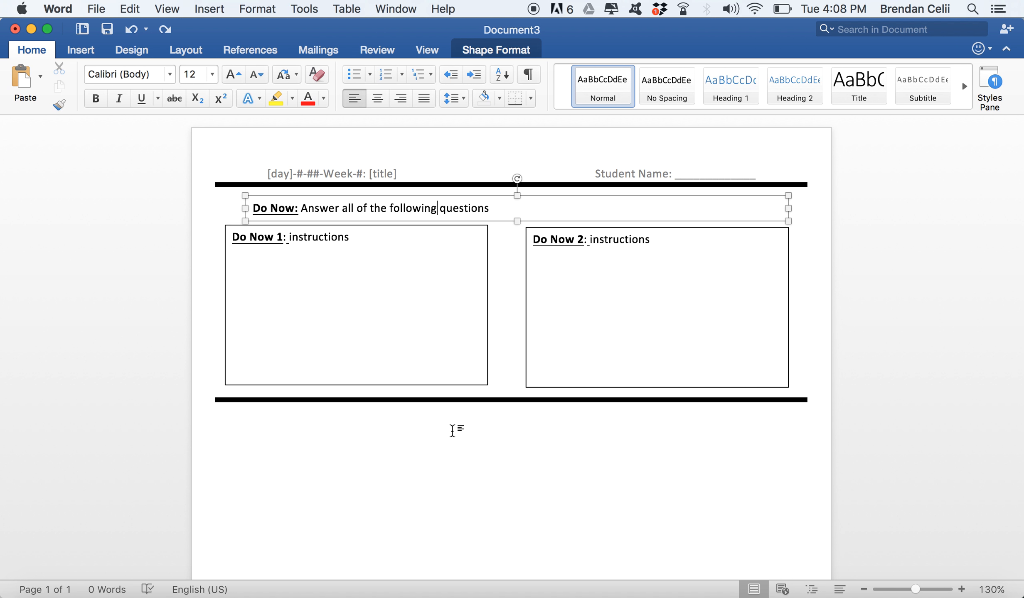
click(453, 431)
key(super+v)
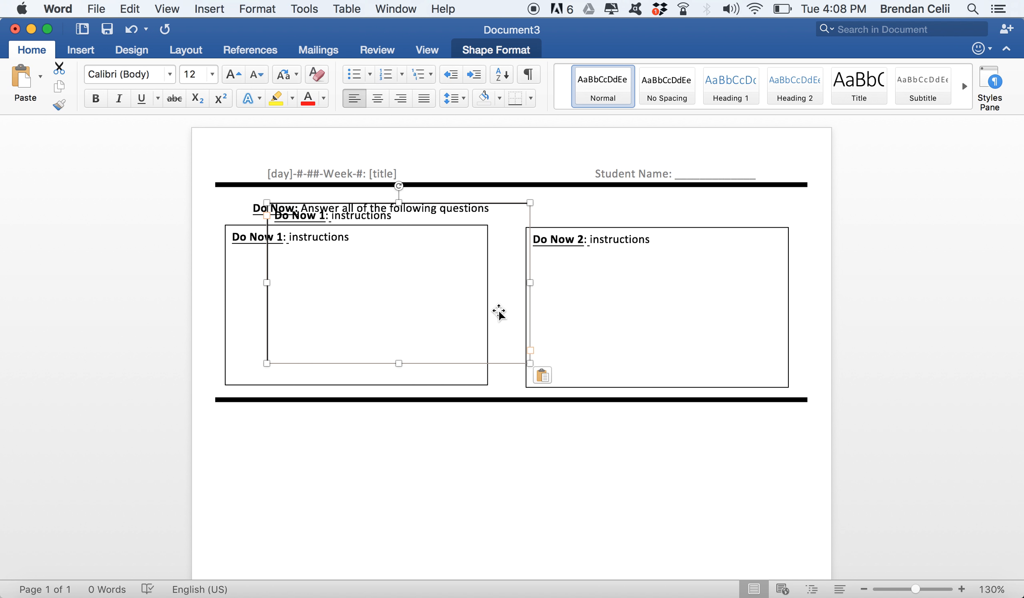
key(BackSpace)
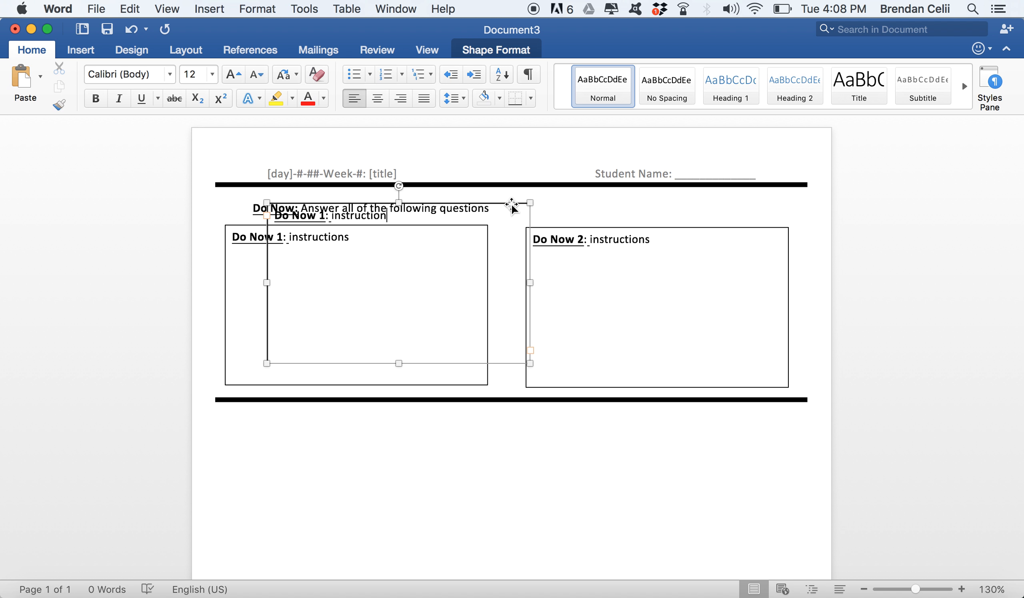
click(512, 205)
key(BackSpace)
Duplicate the "Do Now:" heading text box and place the copy just below the lower divider line.
click(495, 207)
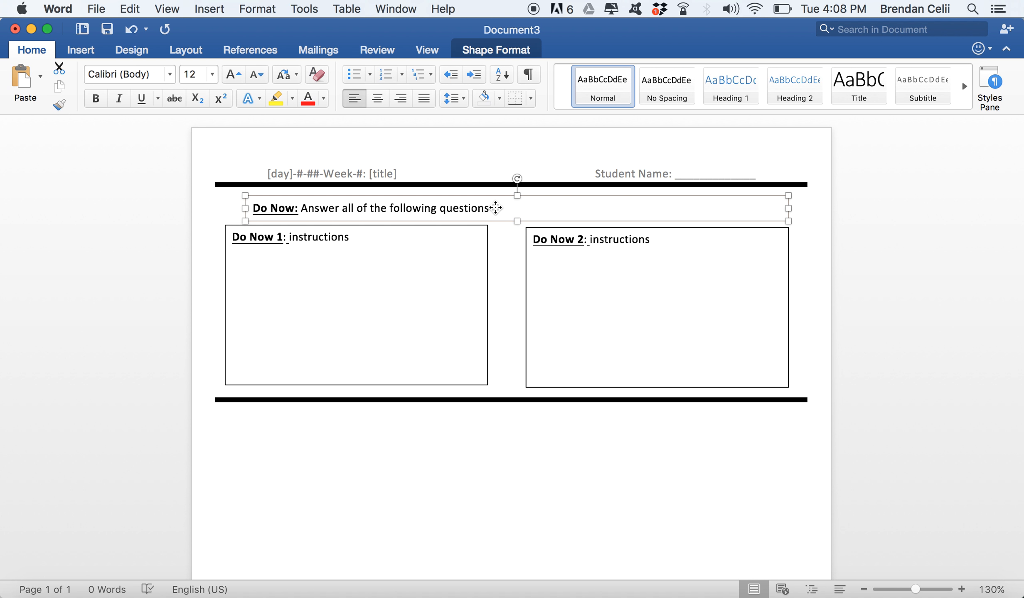
click(449, 435)
drag(484, 214, 474, 433)
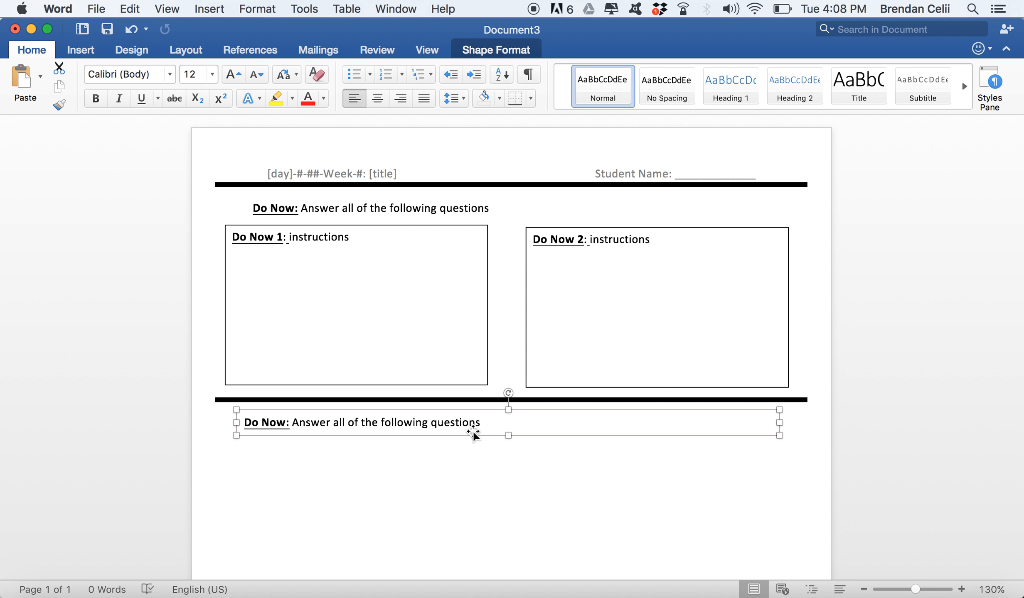
Center the copied heading below the lower divider line and replace its text with "[Lesson Title]".
click(386, 98)
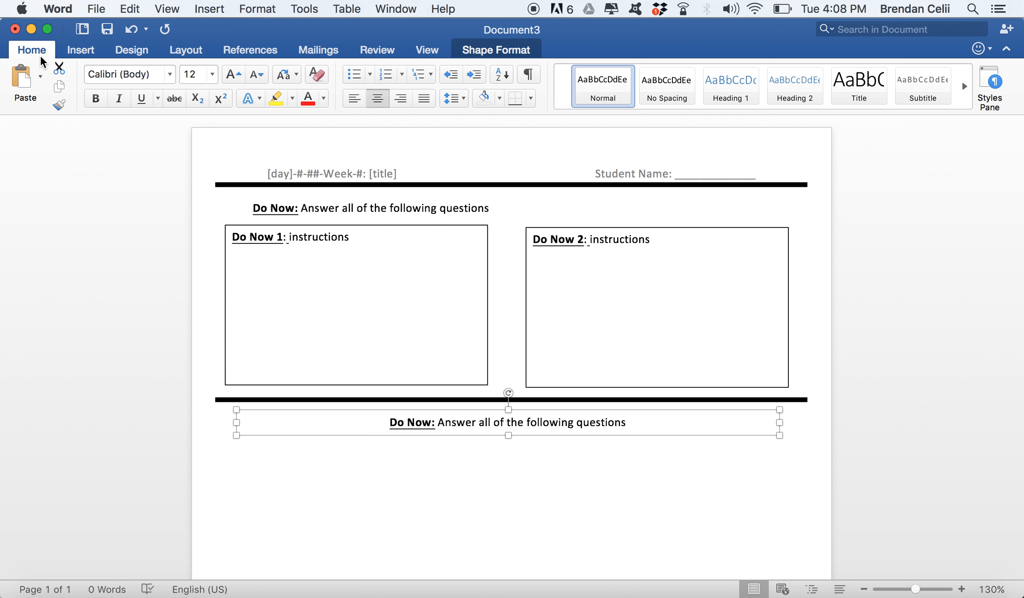
click(591, 424)
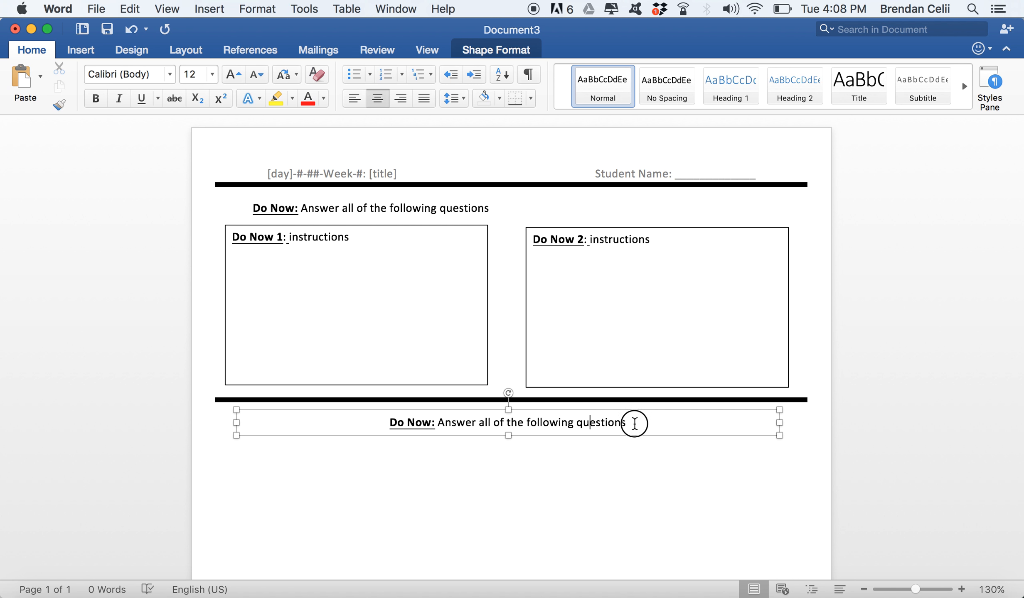
drag(635, 424, 355, 432)
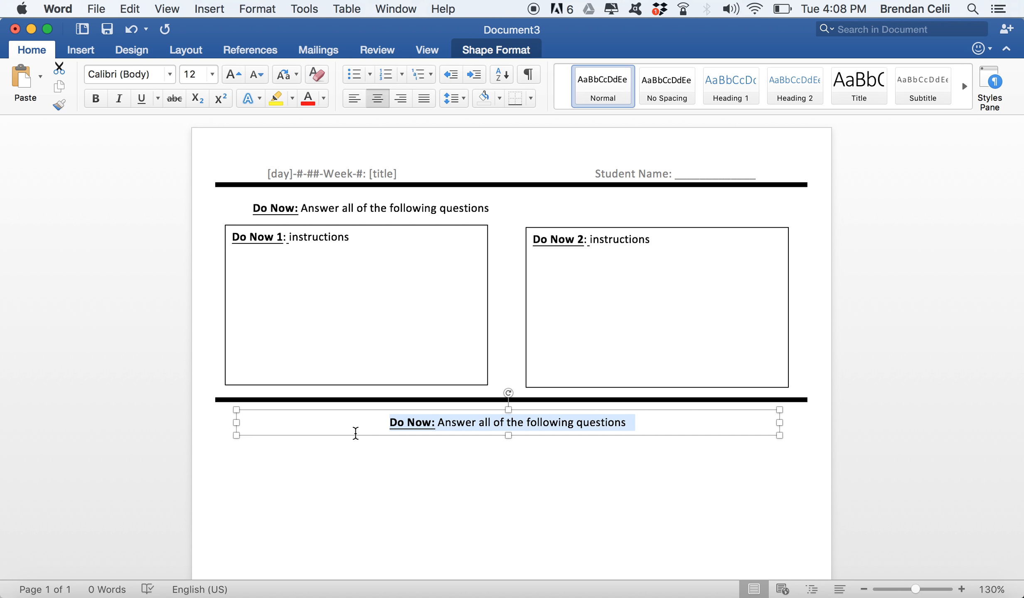
text(Lesson Til)
text(te)
text(])
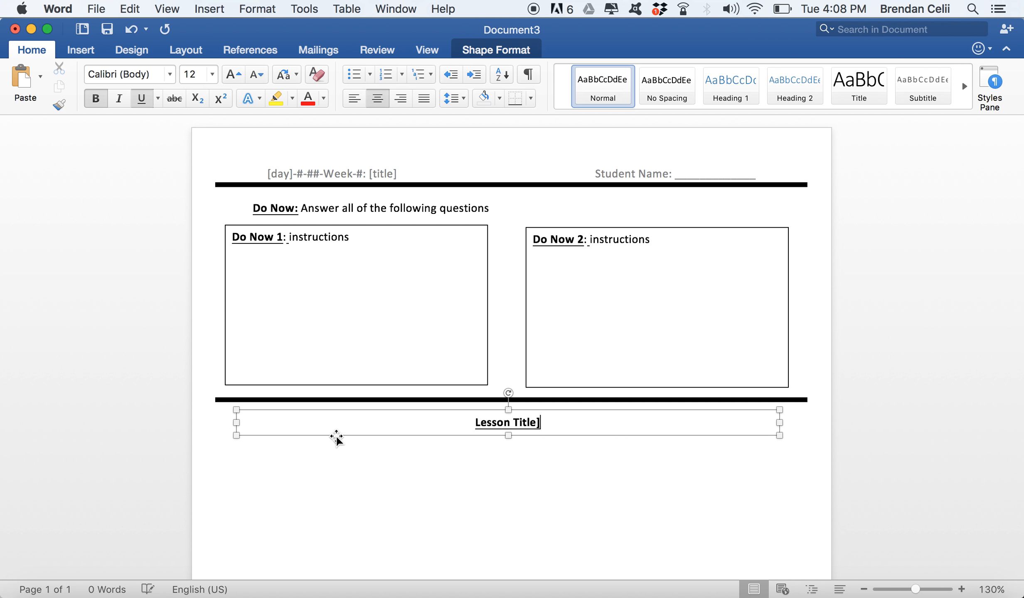
click(469, 424)
key(Left)
text([)
click(471, 491)
Duplicate the Do Now 1 text box and place the copy below the lesson title.
scroll(471, 491, down, 2)
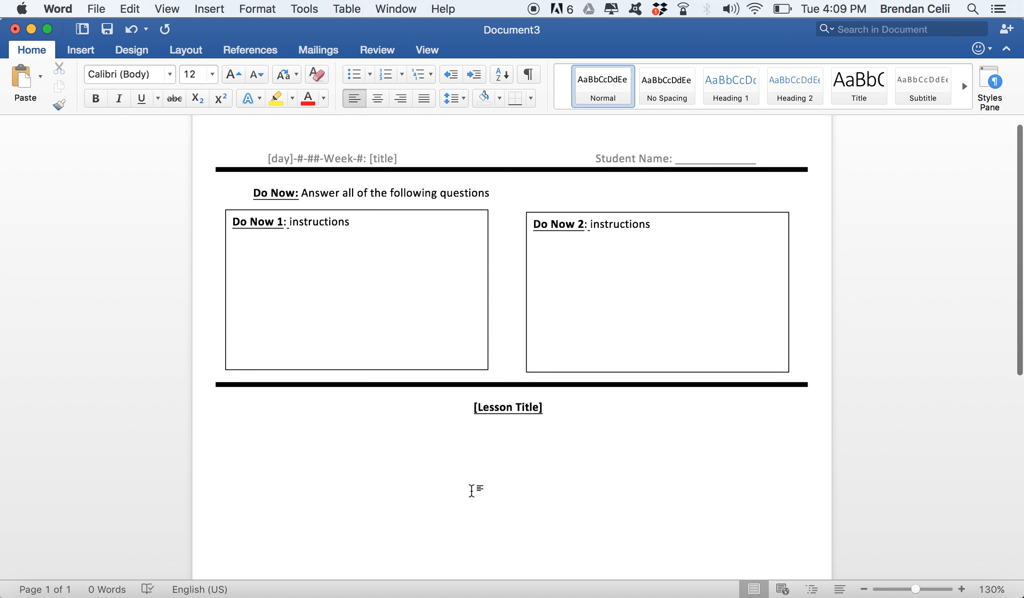
click(451, 347)
key(cmd+c)
click(454, 478)
key(cmd+v)
drag(492, 268, 453, 500)
Widen the copied box below the lesson title across the page and replace its text with "Insert Notes Here".
scroll(546, 493, down, 2)
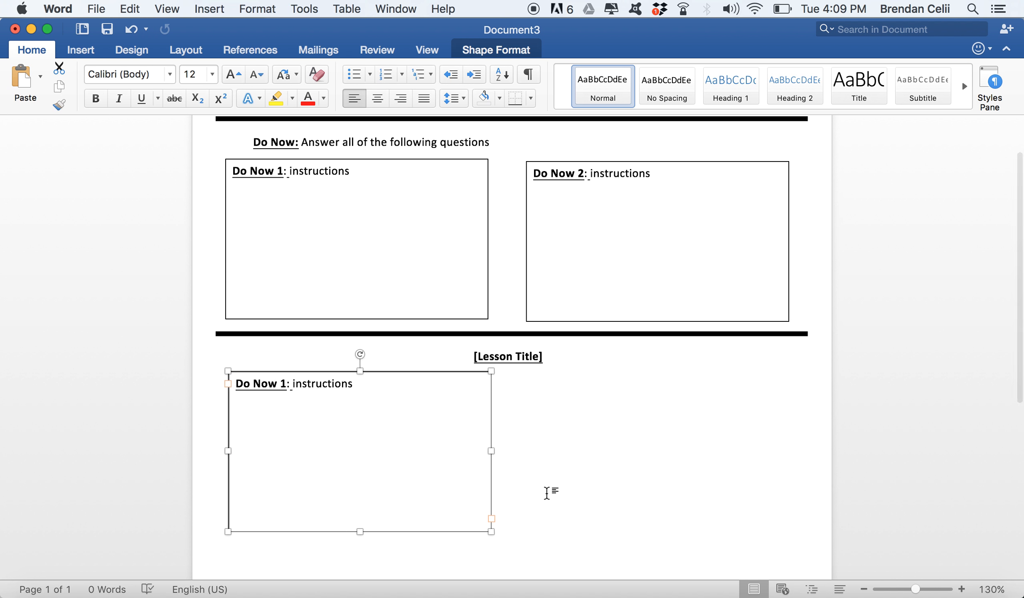
drag(490, 451, 779, 441)
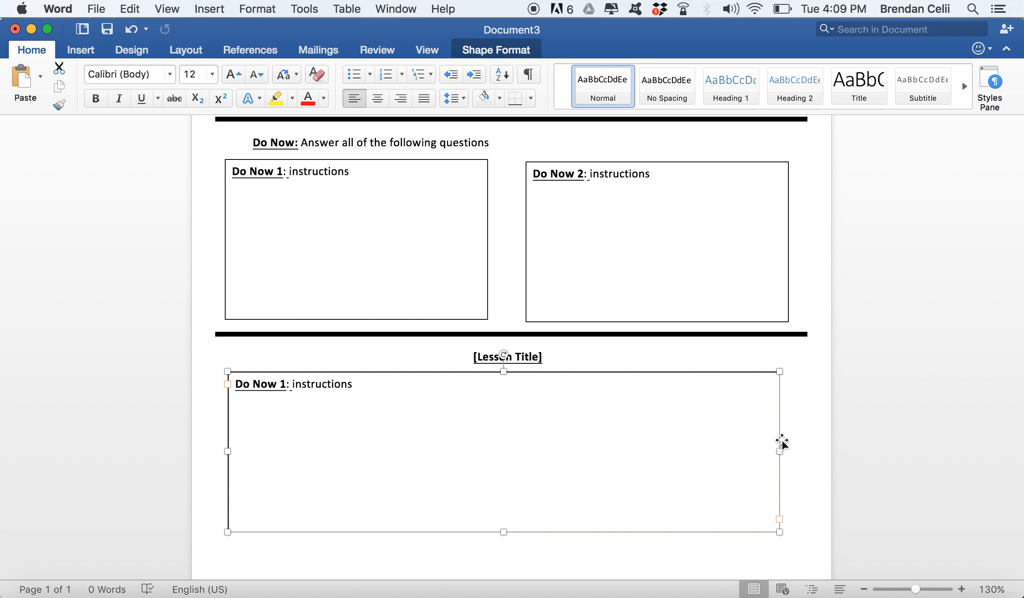
drag(360, 385, 249, 381)
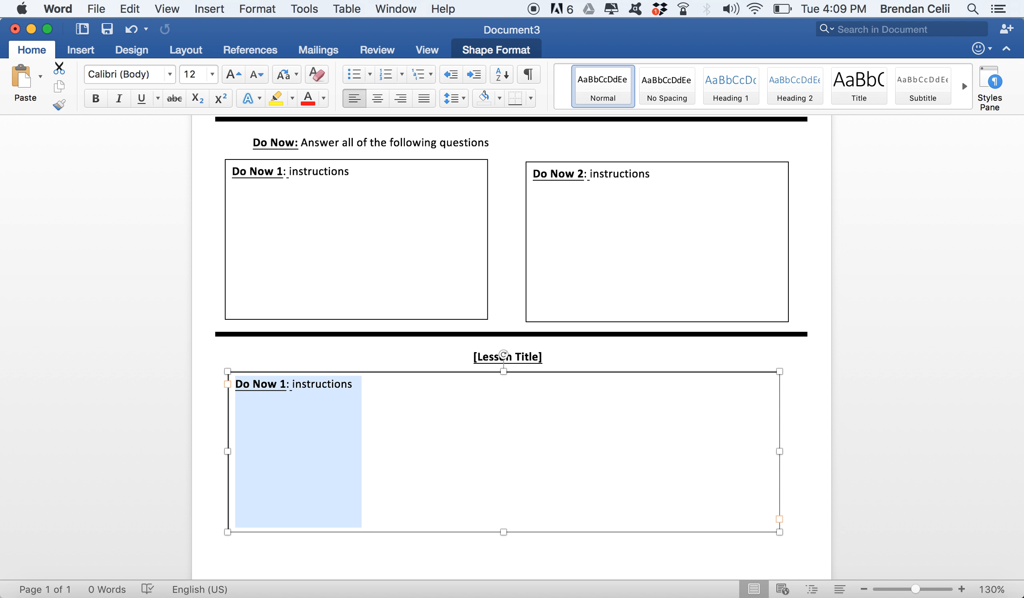
text(Insert Notes Here)
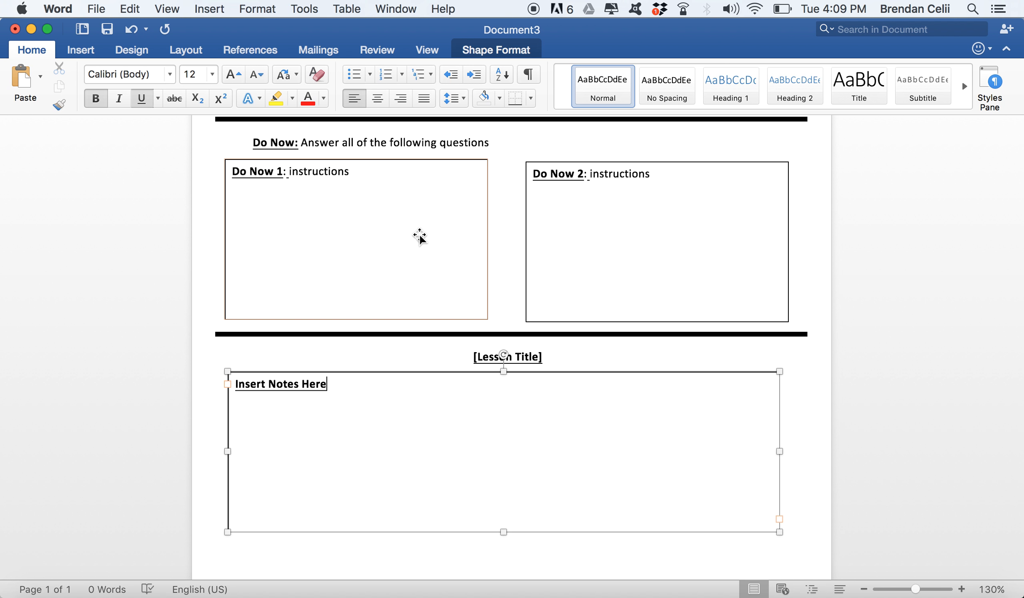
Check the text wrapping options of the "Insert Notes Here" box and look over the worksheet layout.
right_click(776, 403)
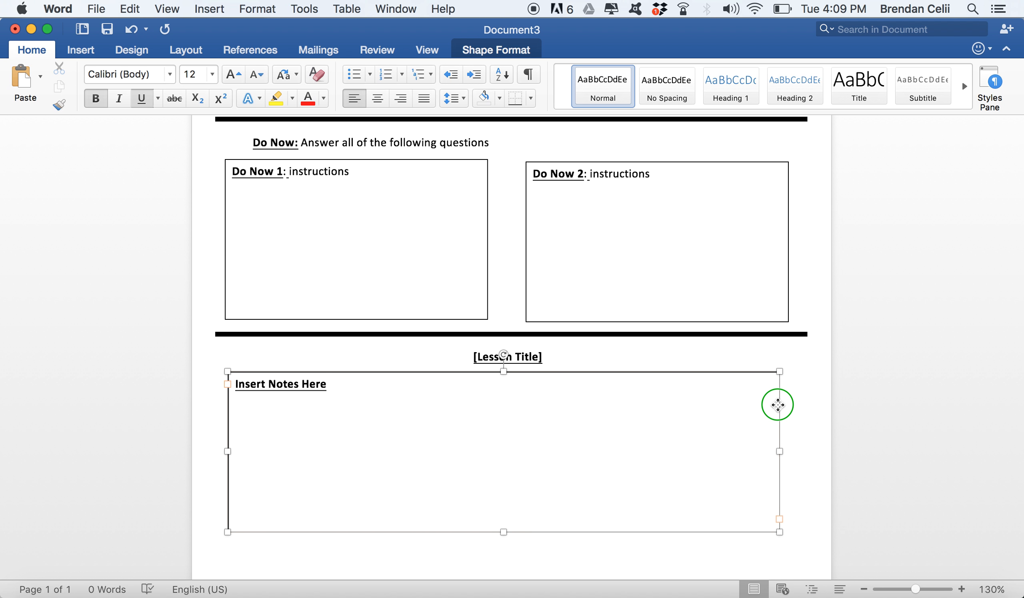
mouse_move(810, 541)
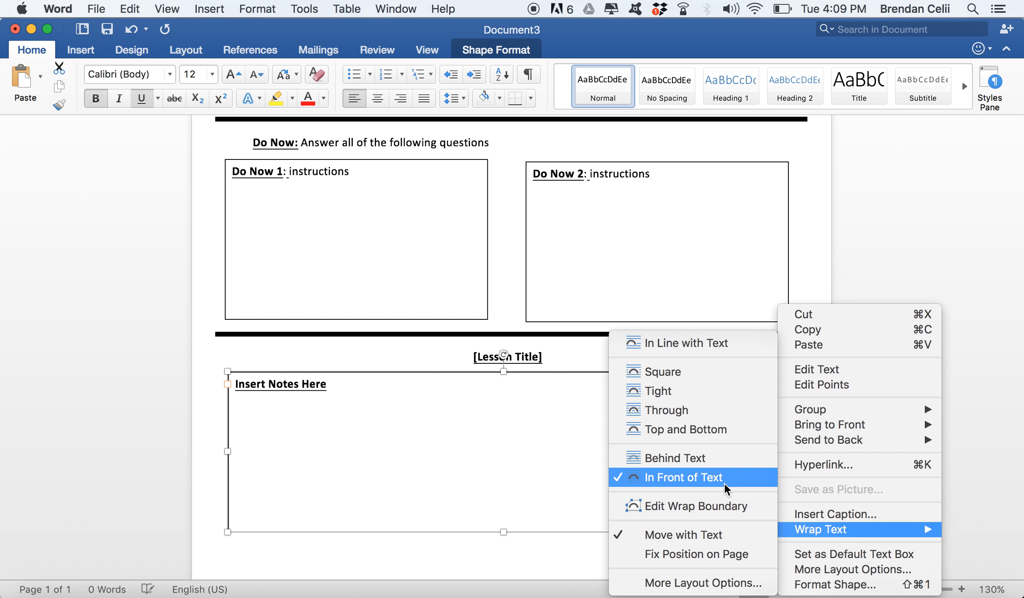
click(807, 227)
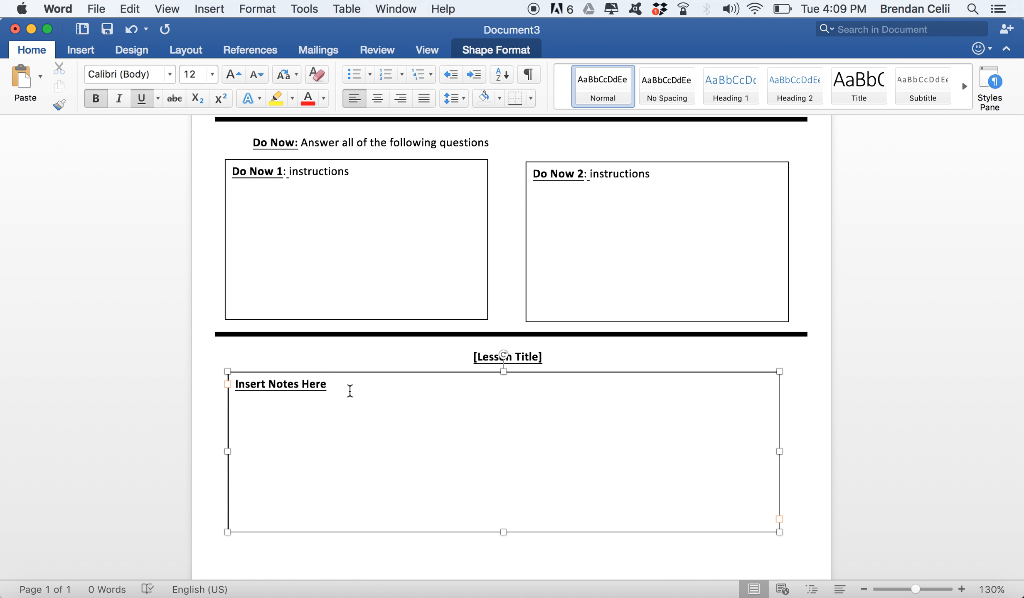
click(886, 350)
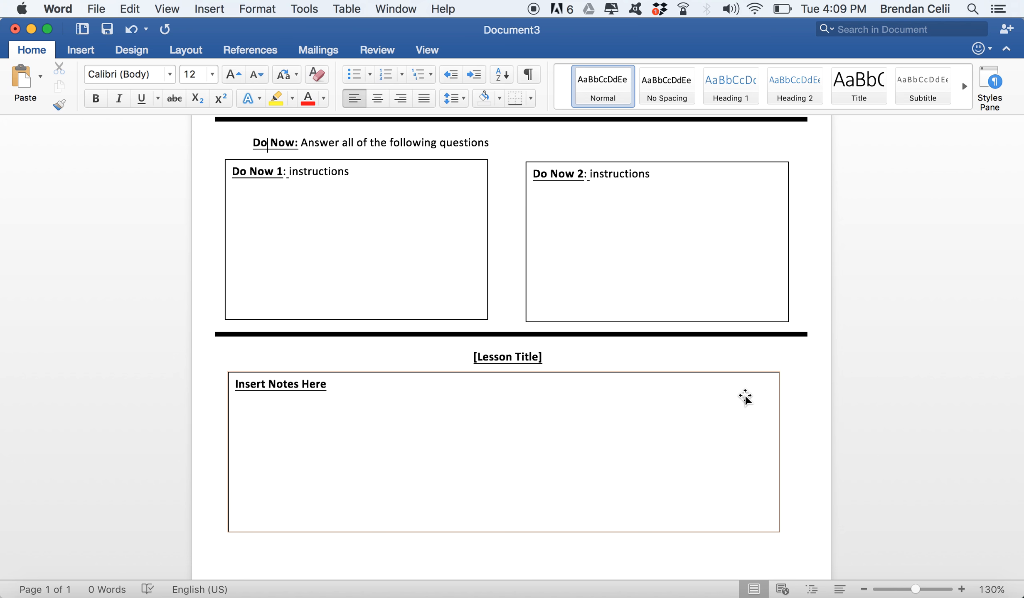
scroll(813, 407, up, 3)
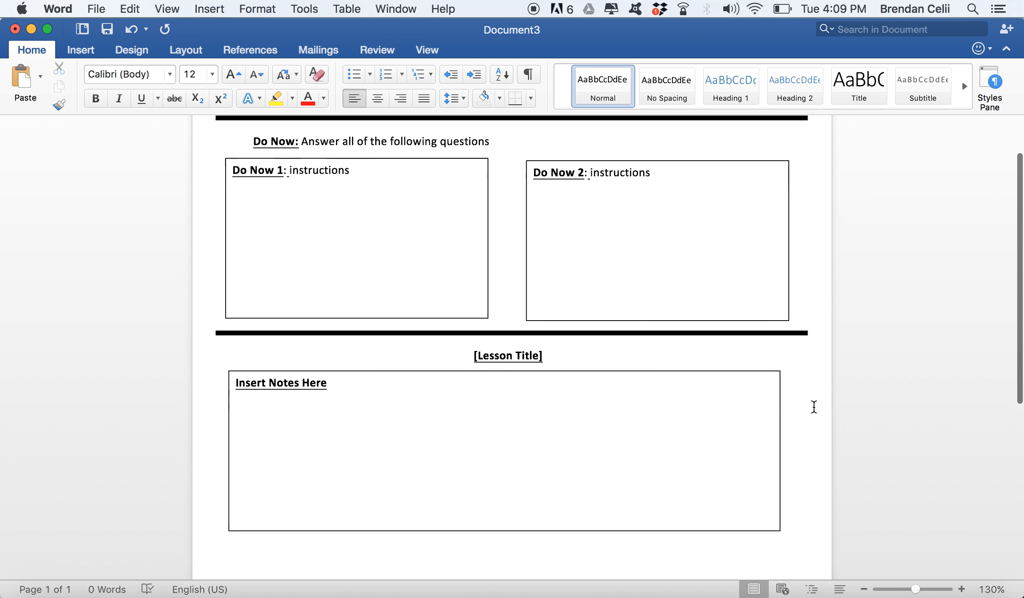
scroll(813, 407, down, 5)
scroll(813, 406, up, 5)
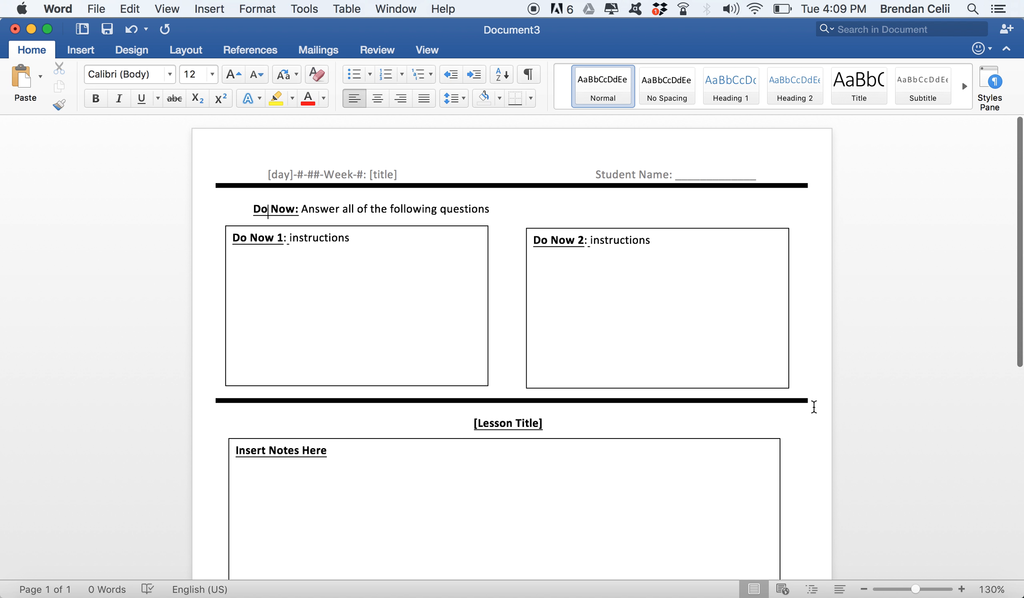
Save the document as "Sheet-Template" in the Math_2018-19 folder in Dropbox.
key(super+s)
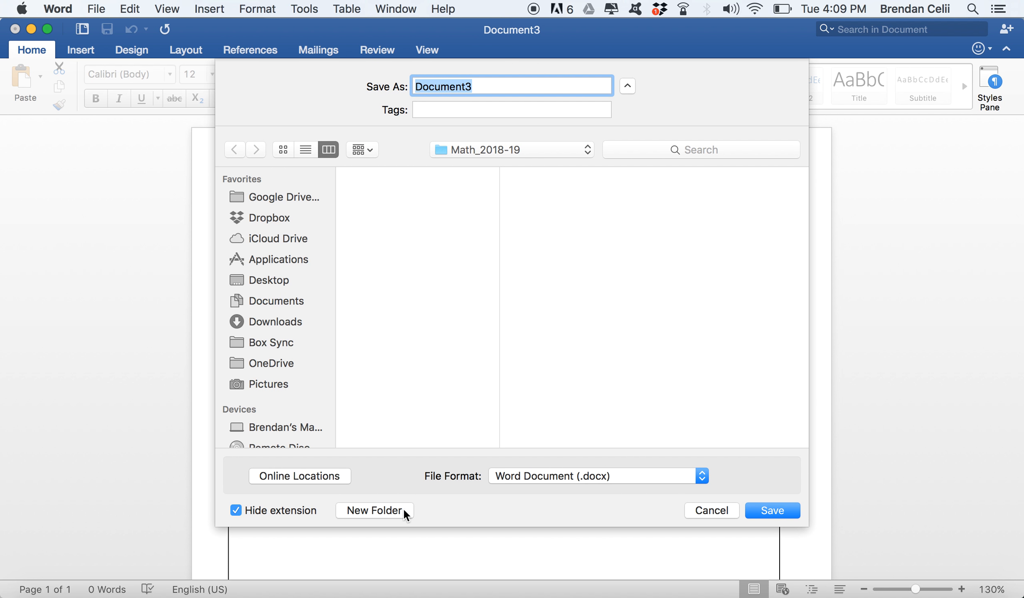
click(728, 507)
click(96, 9)
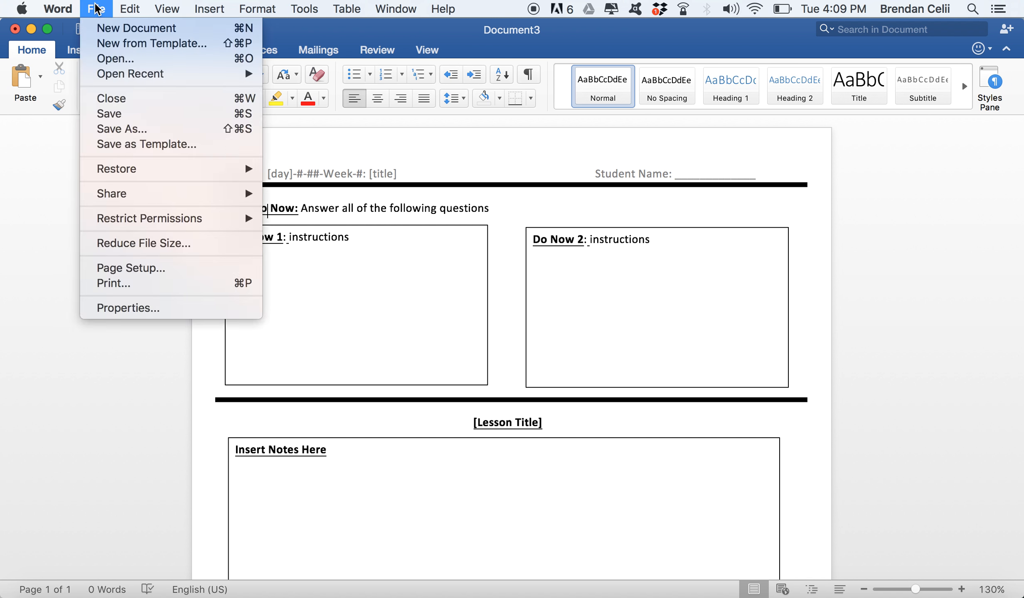
click(123, 115)
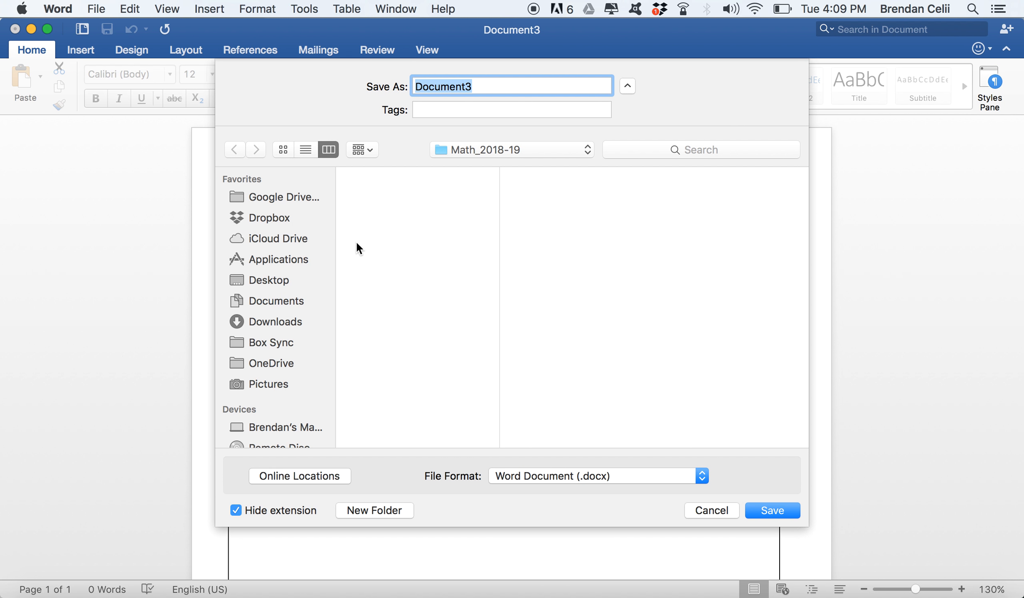
click(290, 216)
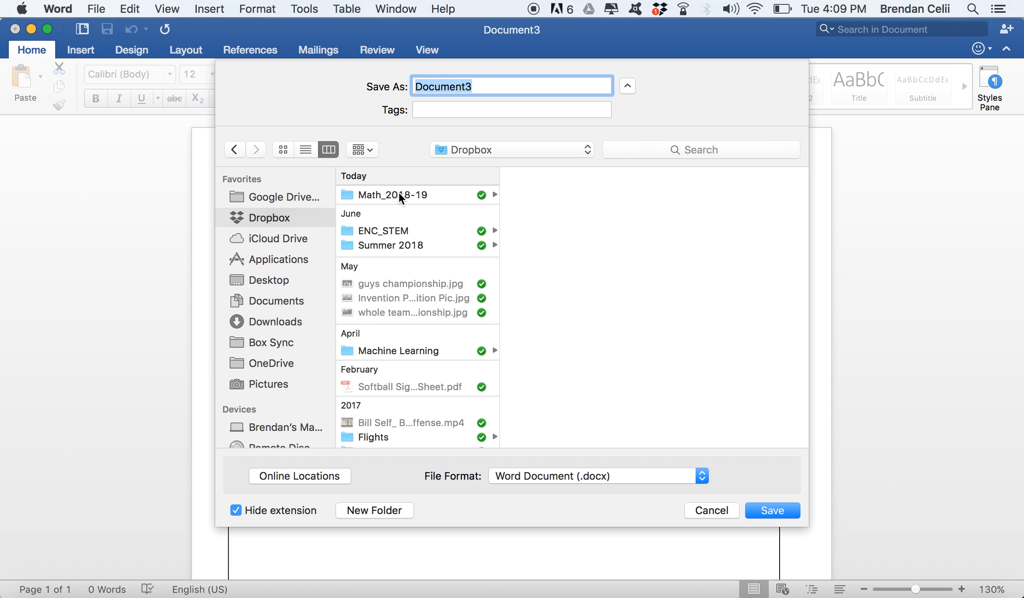
click(399, 194)
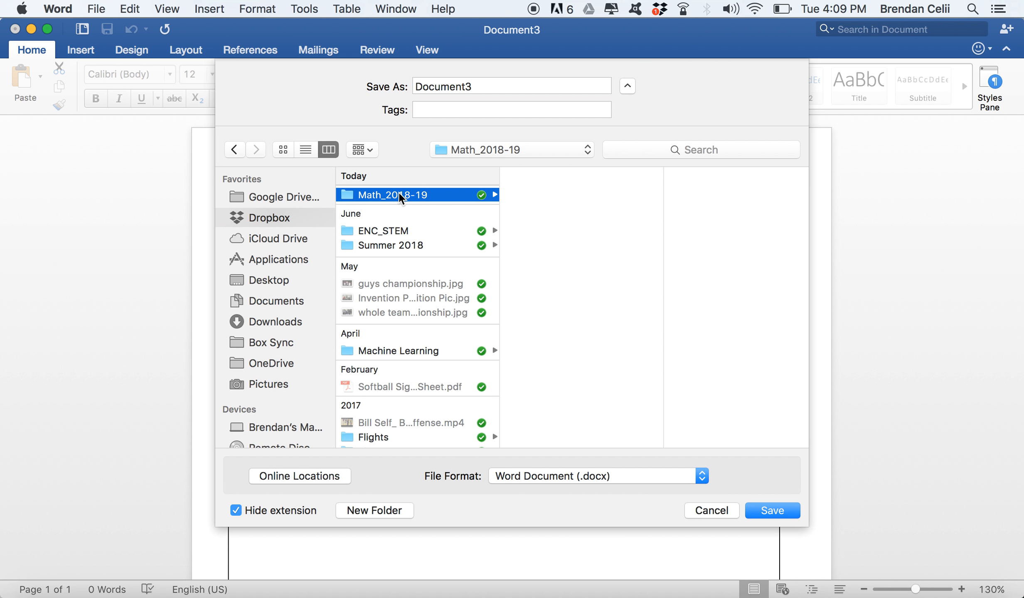
click(492, 85)
drag(491, 85, 250, 86)
text(Sheet-Template)
key(Return)
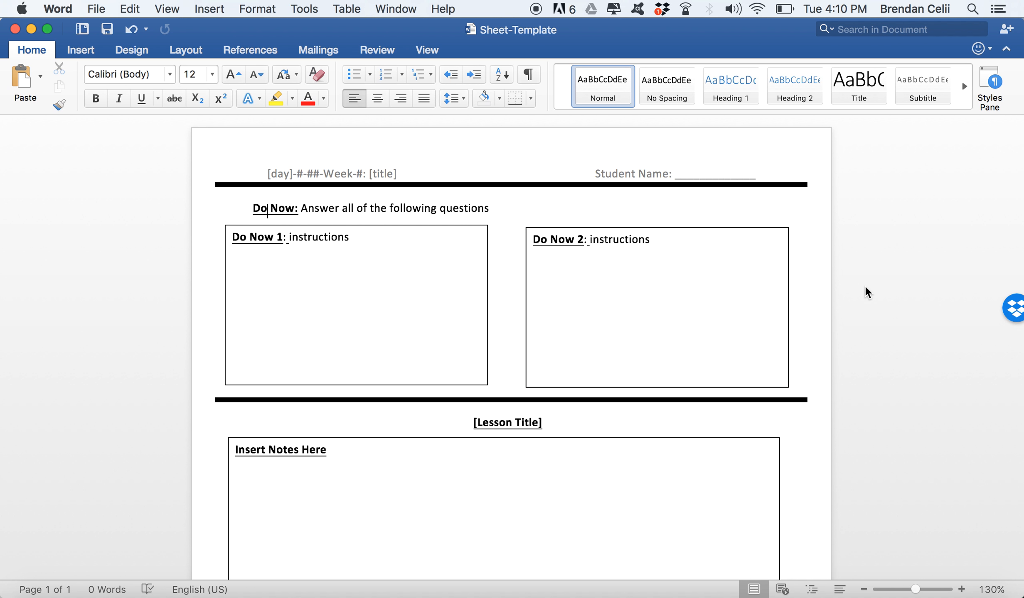
Create a new blank document.
key(super+n)
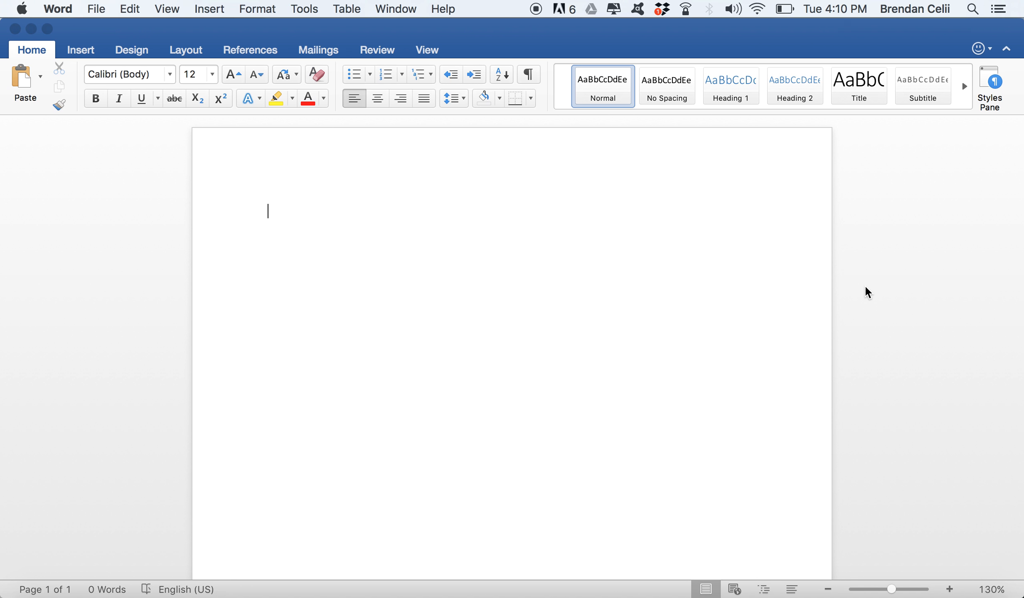
click(95, 10)
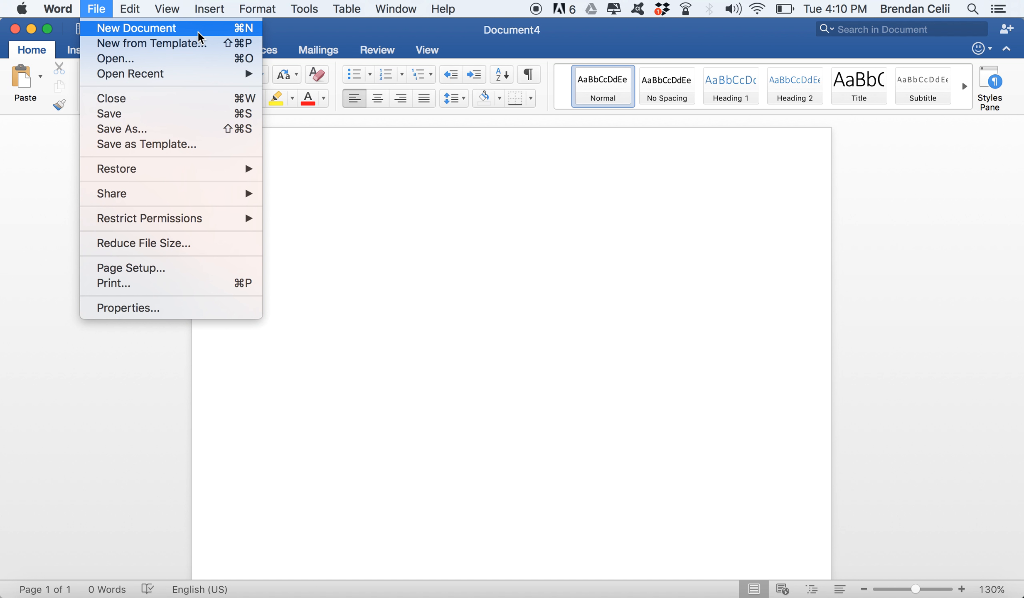
click(523, 373)
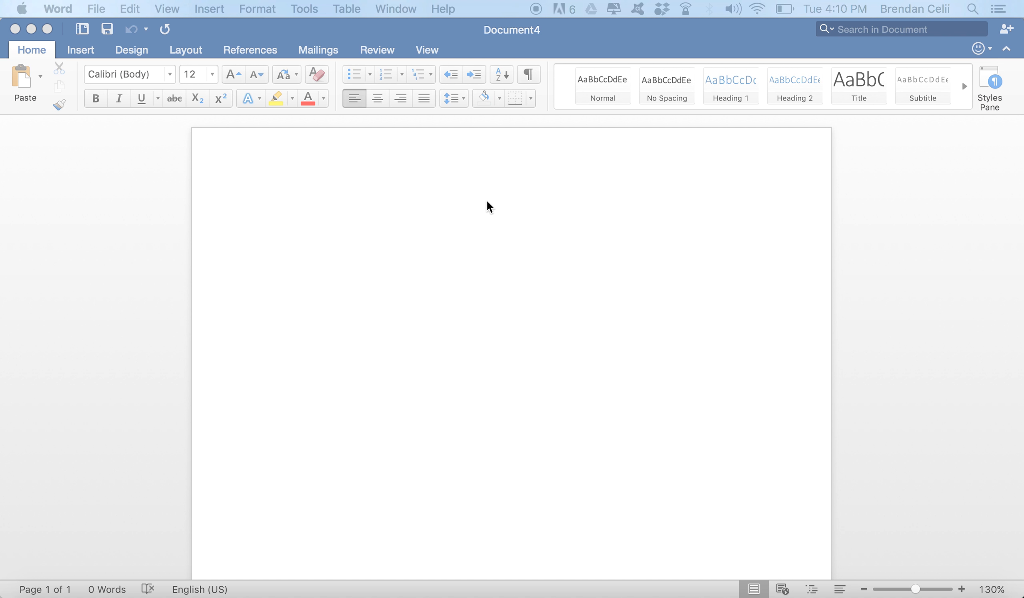
click(433, 184)
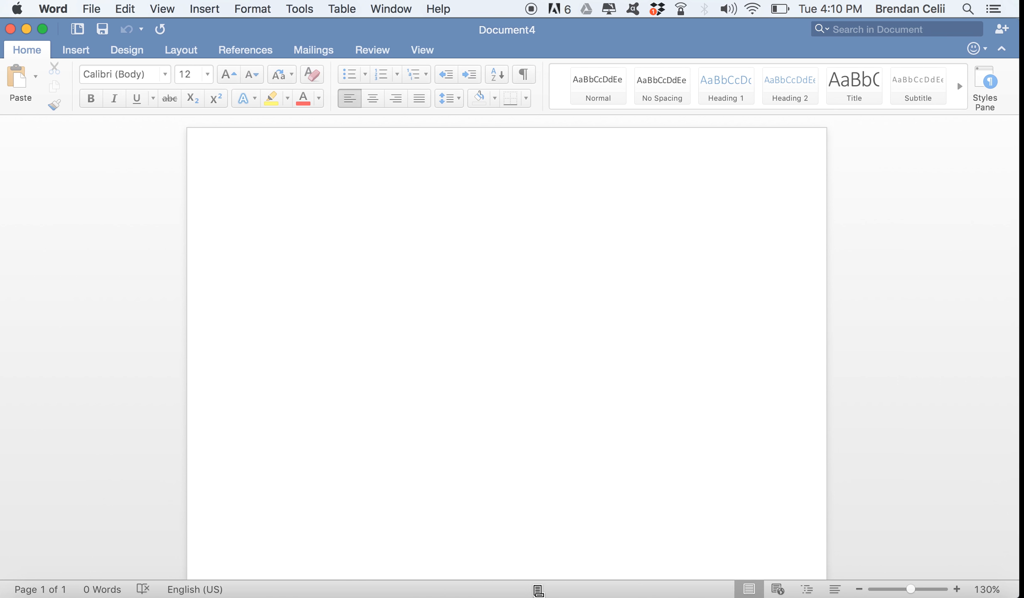
Switch to the Sheet-Template document and copy its entire contents.
click(553, 594)
right_click(552, 594)
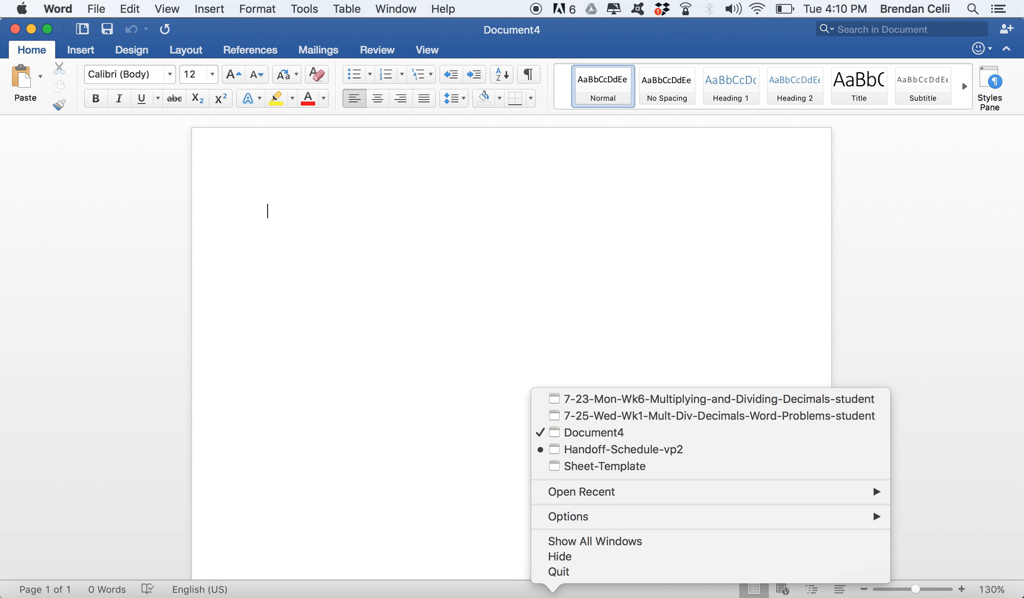
click(606, 450)
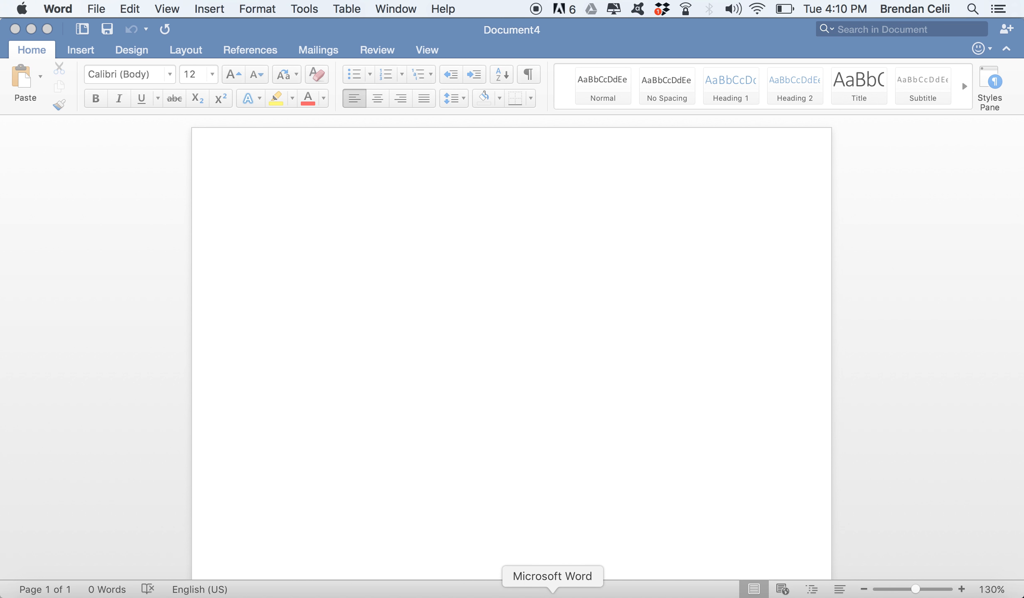
right_click(552, 594)
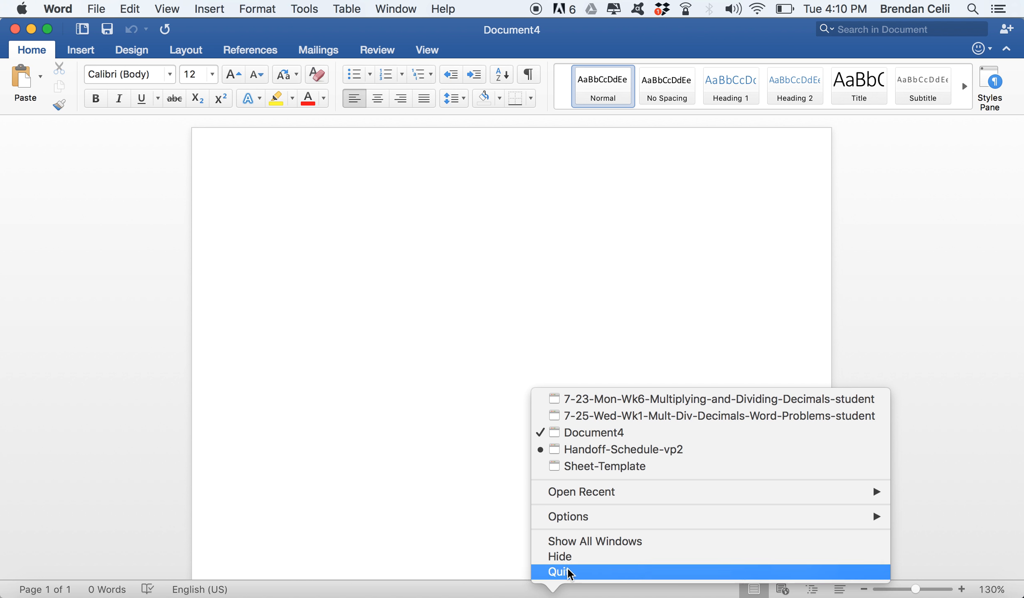
click(595, 478)
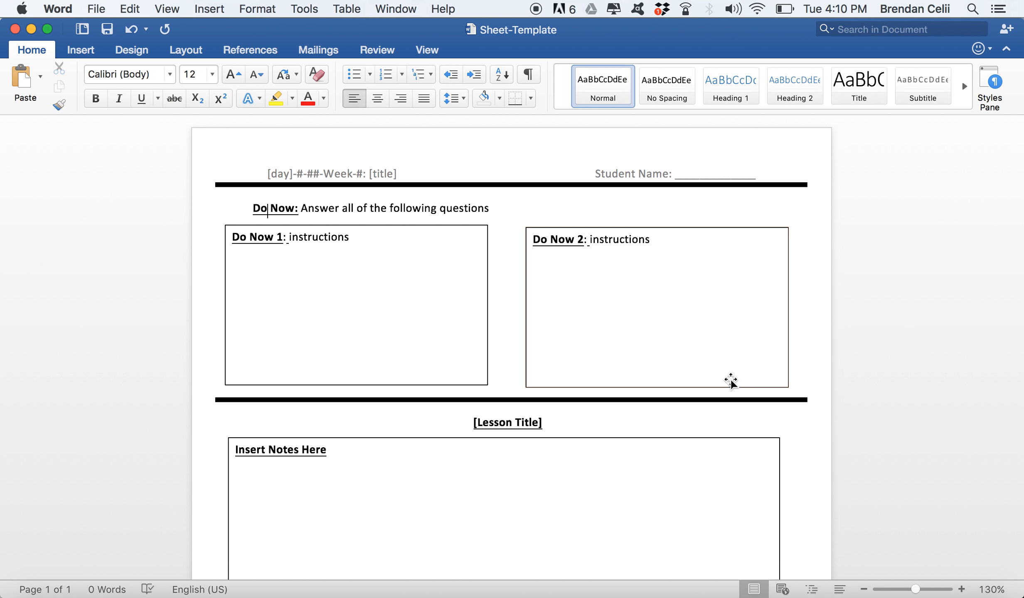
scroll(744, 383, down, 3)
scroll(749, 382, down, 1)
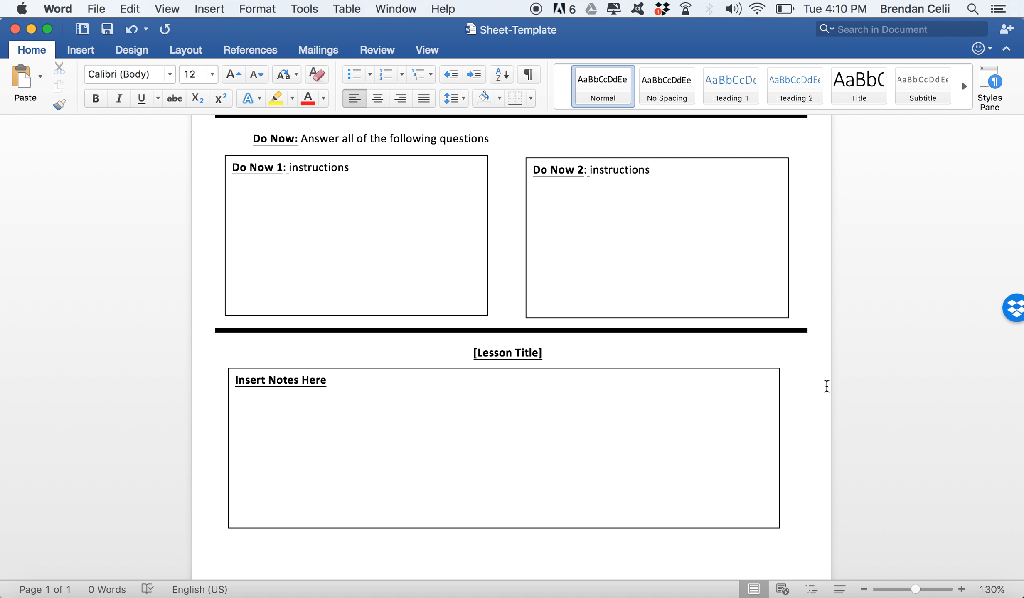
key(super+a)
key(super+c)
scroll(826, 386, up, 3)
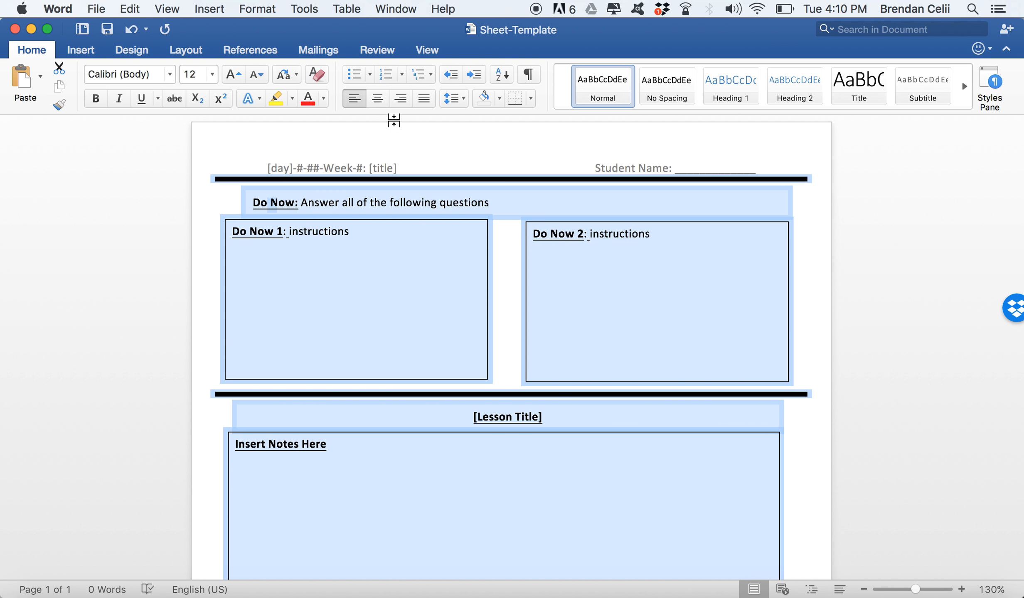
Minimize the Sheet-Template window and paste the copied worksheet contents into the new blank document.
click(32, 29)
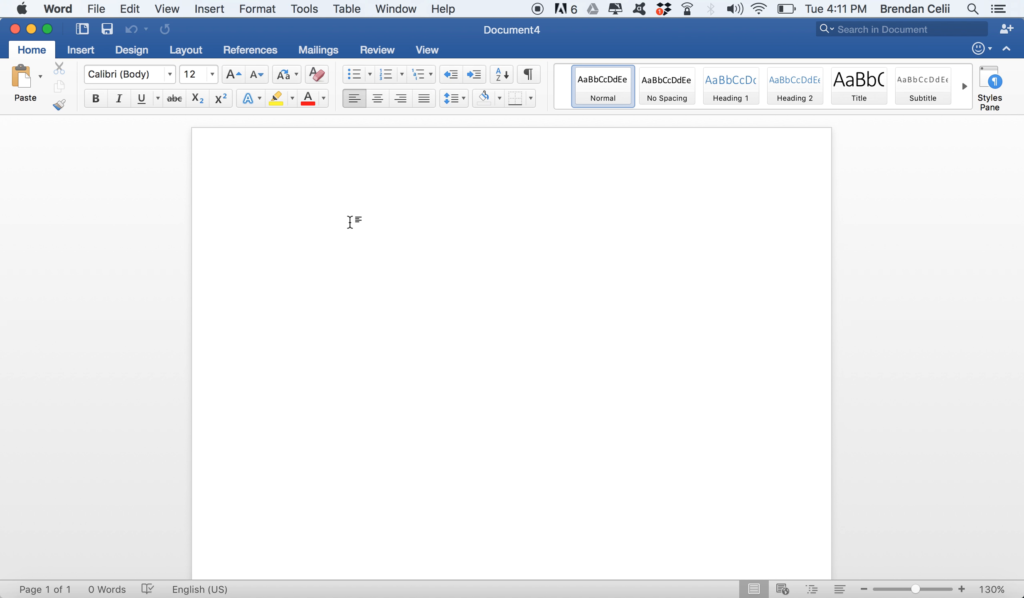
key(super+v)
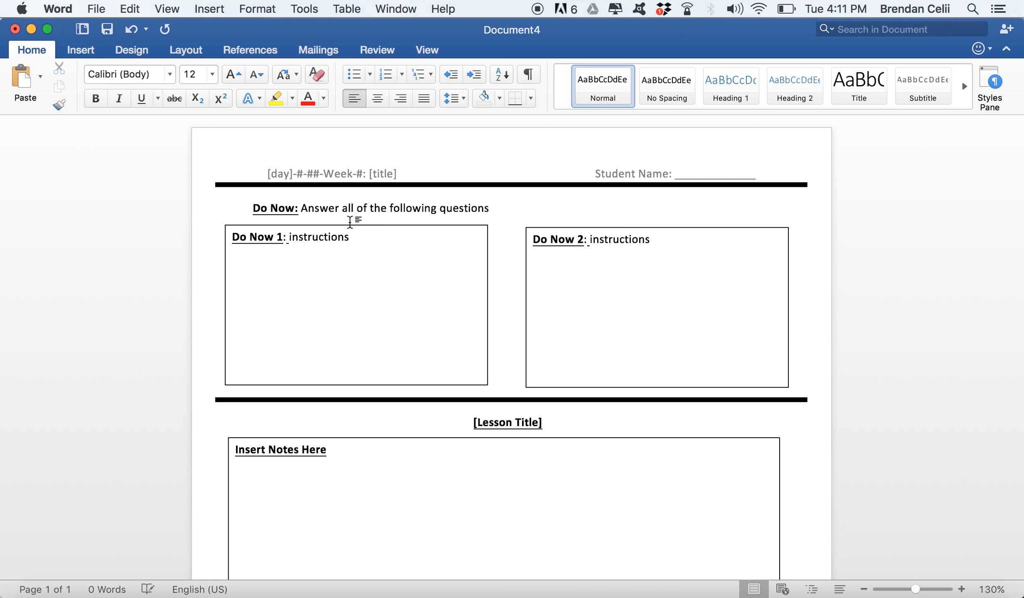
scroll(349, 222, down, 2)
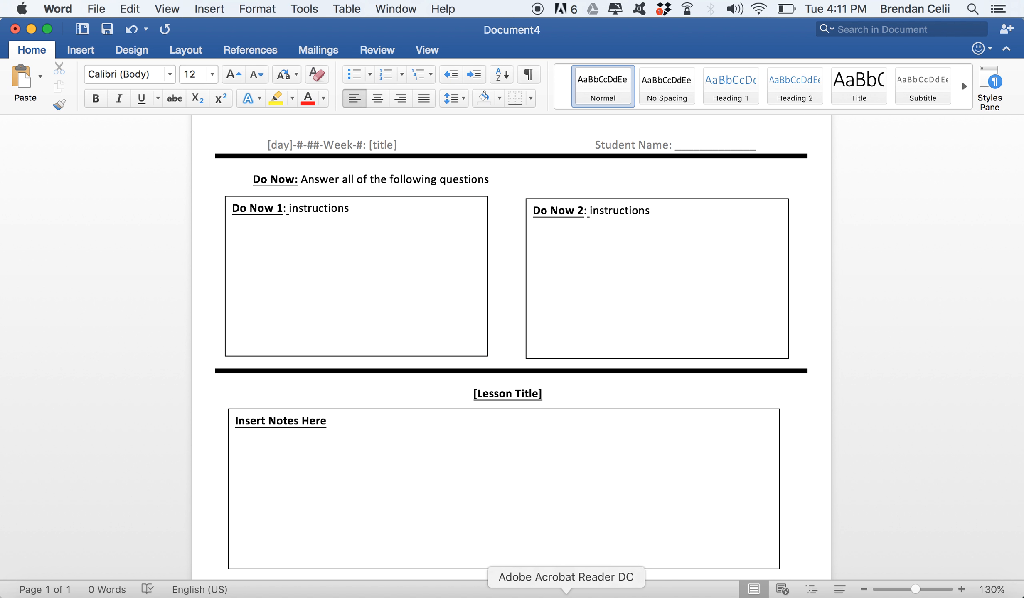
Bring the Sheet-Template window back up and close it, returning to the new document.
click(536, 597)
key(ctrl+Left)
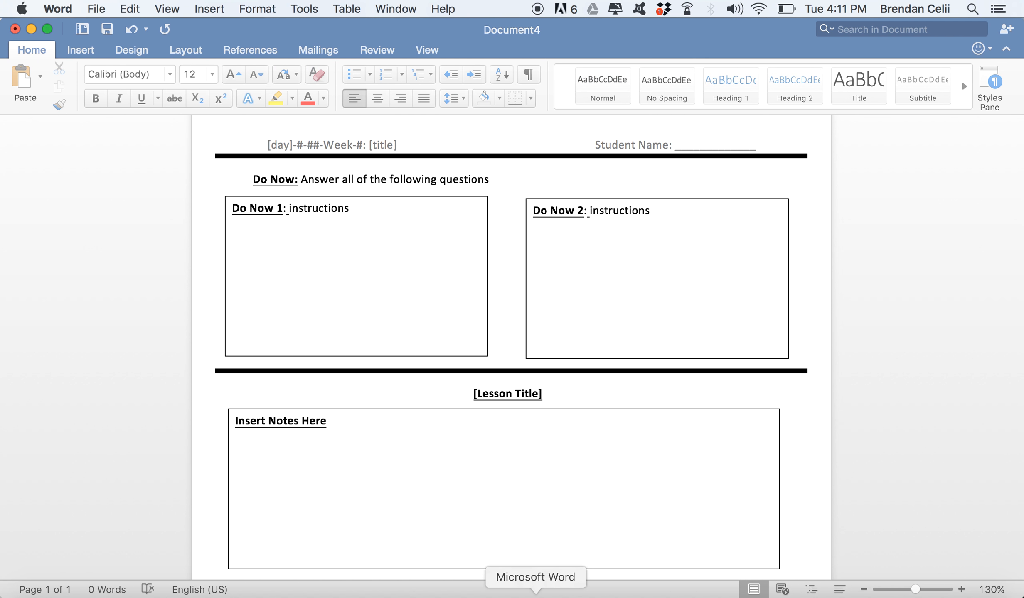
right_click(536, 597)
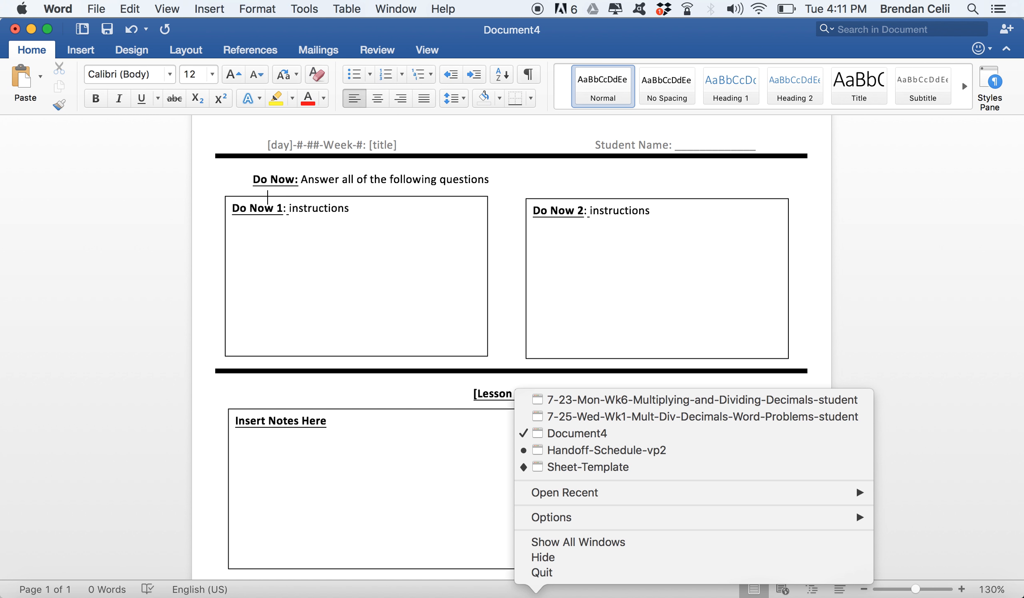
click(577, 467)
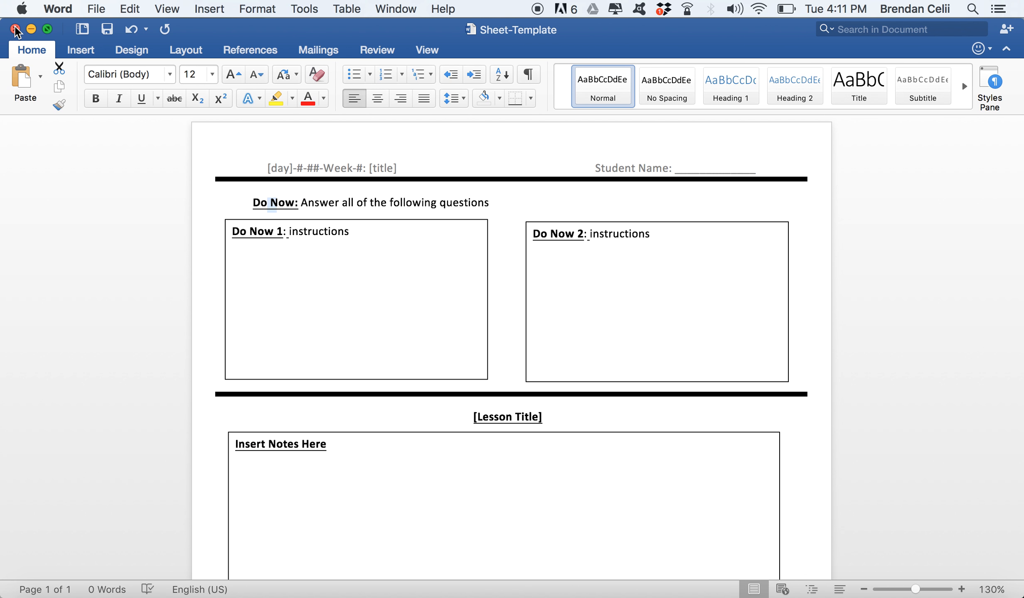
click(16, 29)
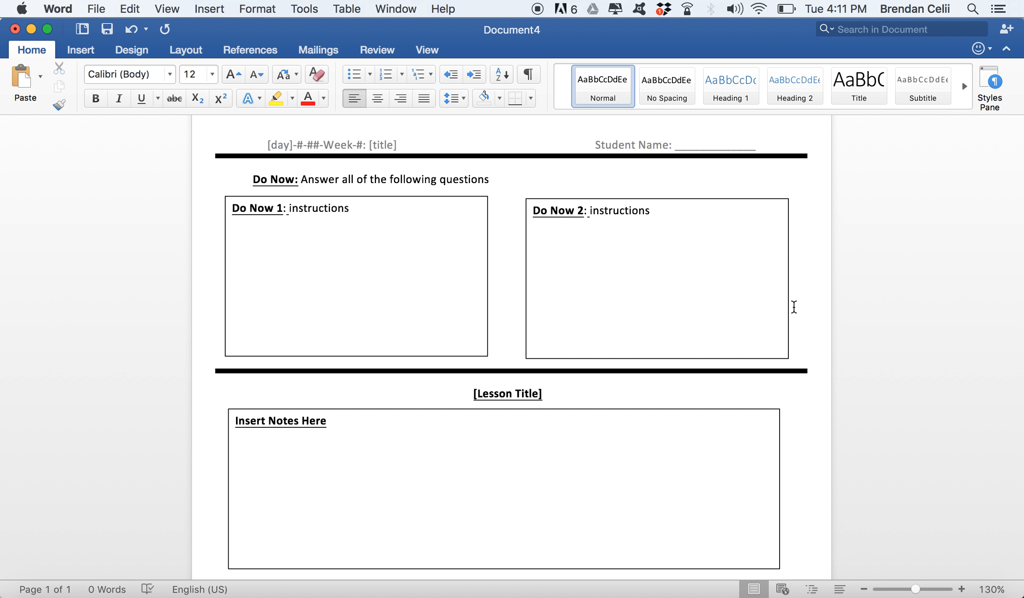
Replace the "[day]" placeholder in the new document's header with "Monday".
double_click(288, 144)
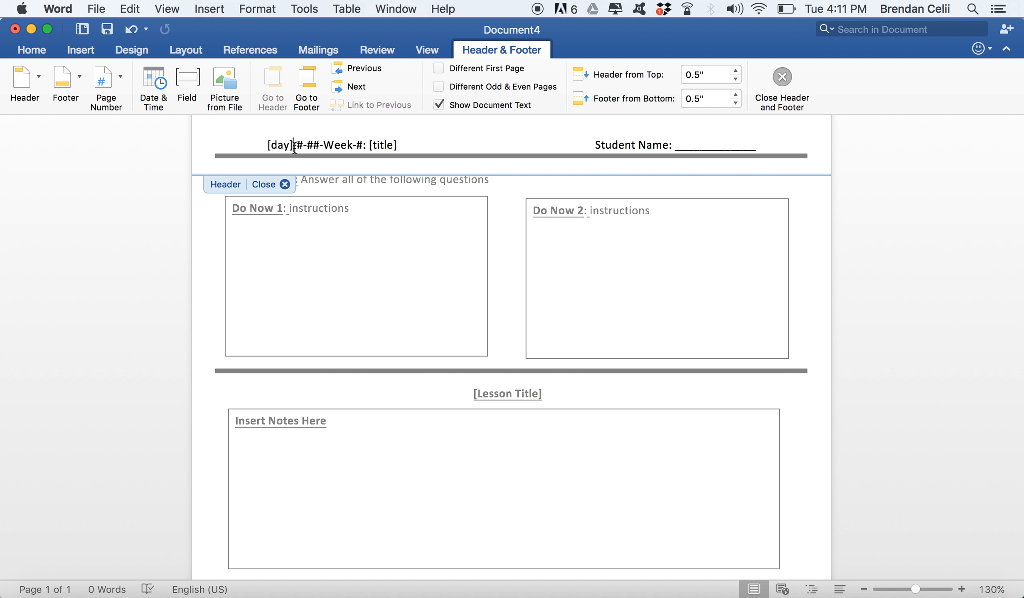
key(BackSpace)
key(BackSpace)
key(BackSpace)
key(BackSpace)
text(M)
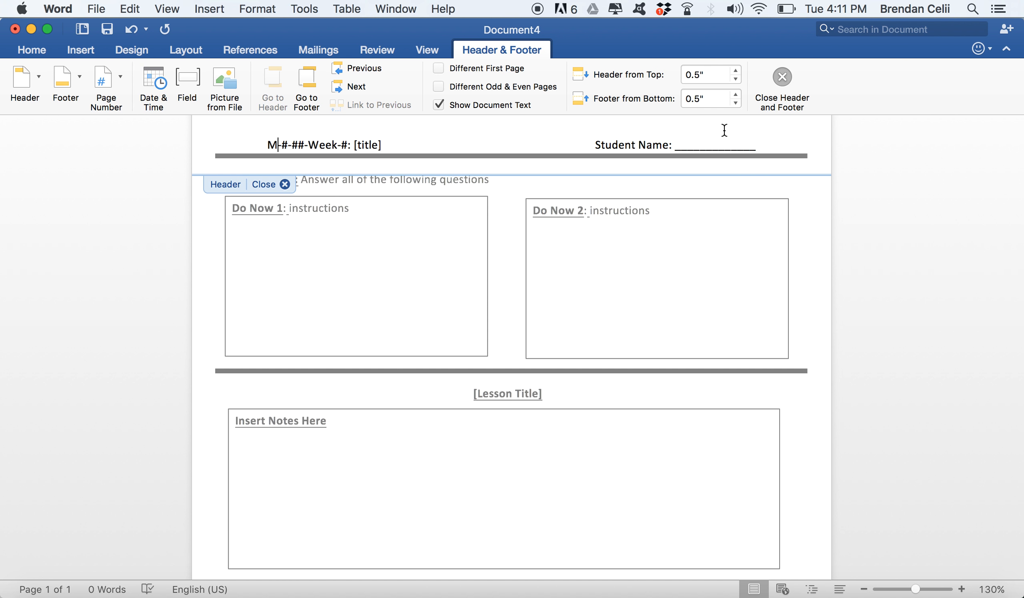
text(onday)
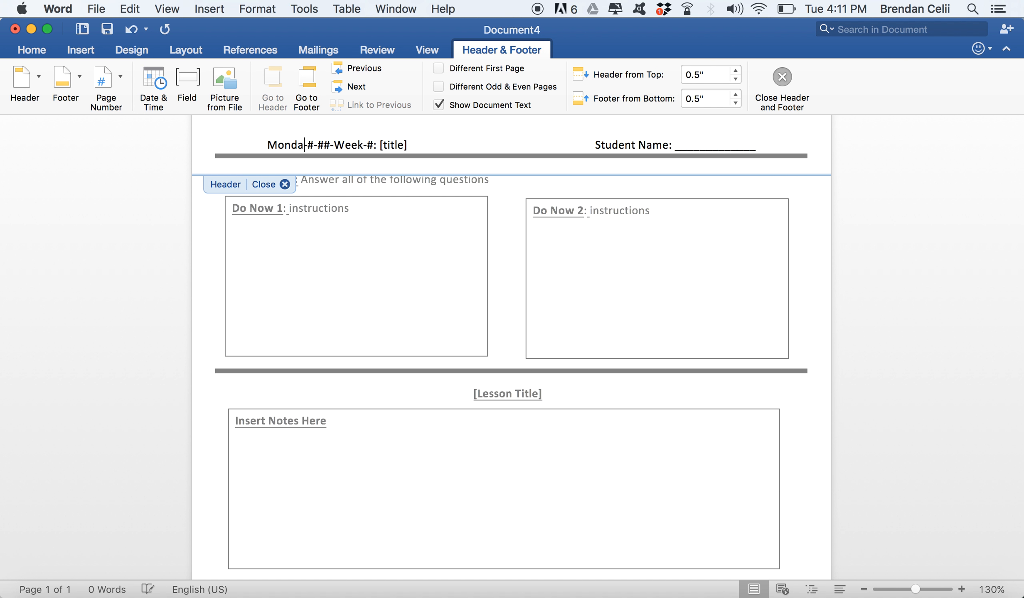
Replace the "#-##" date placeholder in the header with "7-23".
key(Right)
text(7)
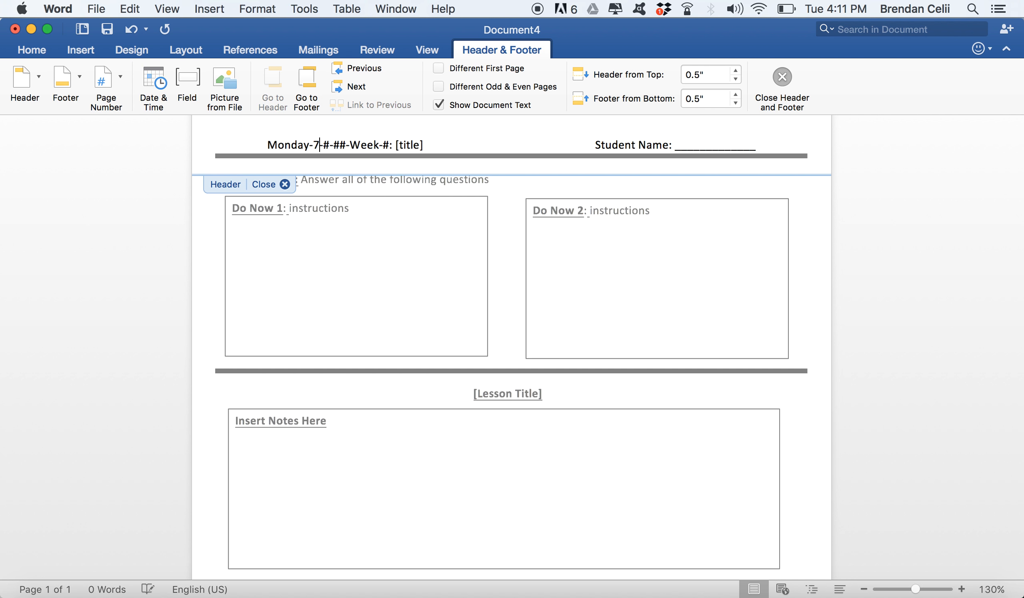
text(-23-)
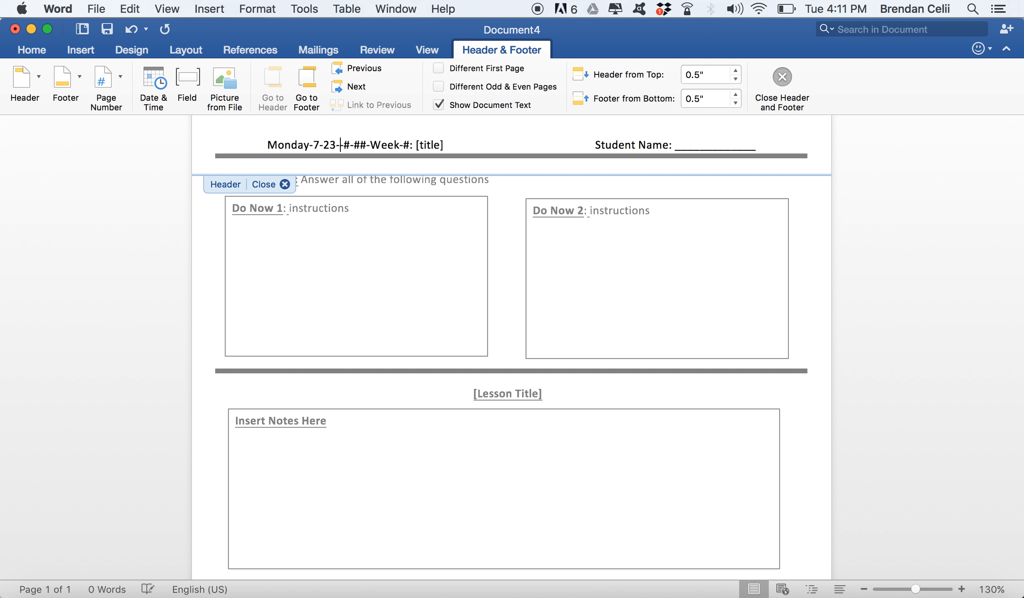
key(shift+Right)
key(shift+Right)
key(shift+Right)
key(shift+Right)
key(shift+Right)
key(BackSpace)
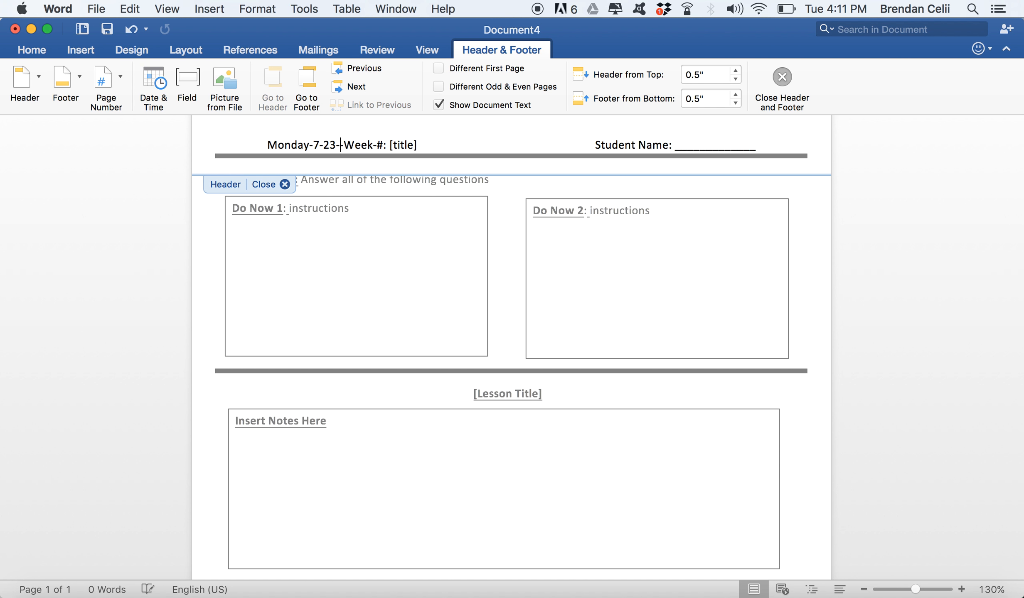
Remove the extra dash after the date in the header and set the week number to 6.
key(BackSpace)
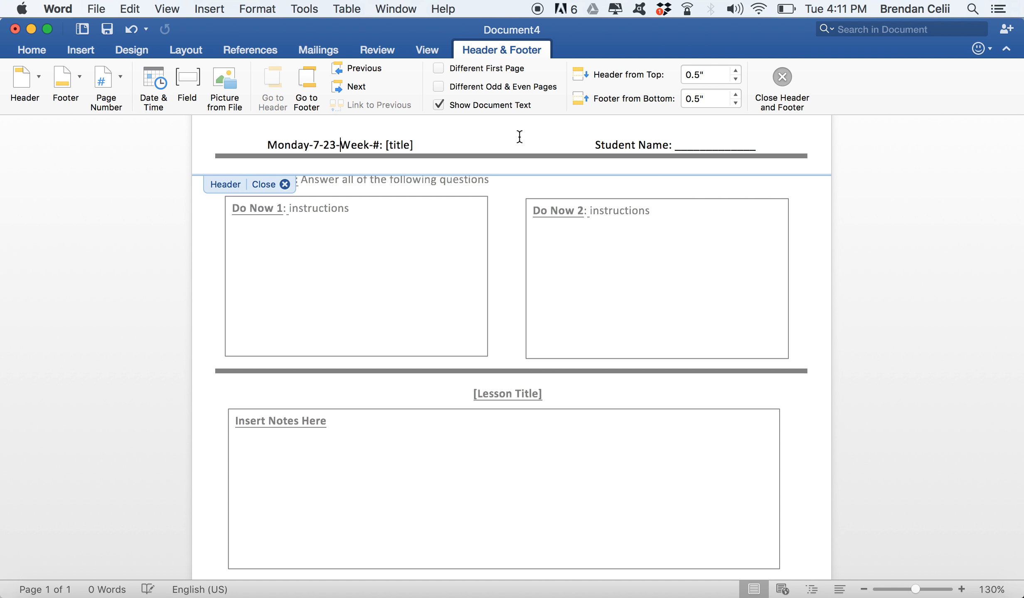
click(380, 146)
key(BackSpace)
text(6)
Replace the "[title]" placeholder in the header with "Multiplying and Dividing Decimals".
click(387, 146)
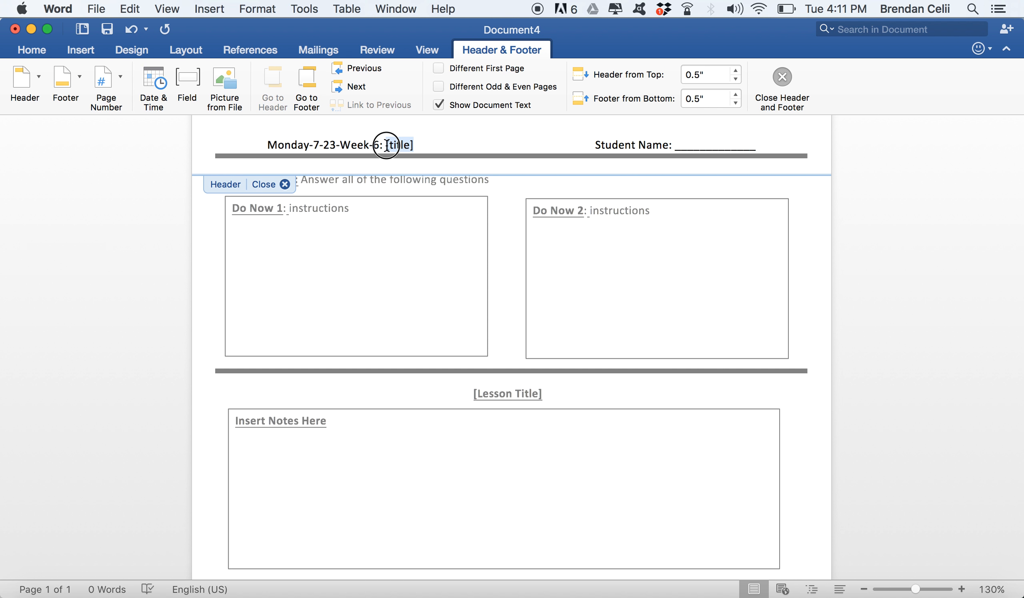
key(BackSpace)
text(Multiplying and )
text(Dividing De)
text(cimia)
text(als)
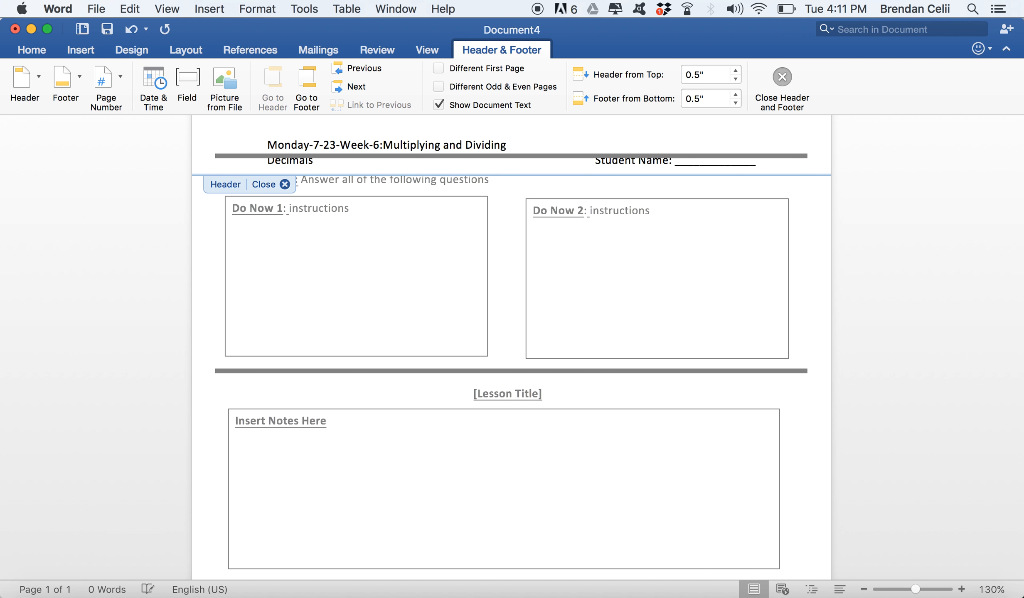
Reduce the tab spacing before "Student Name" to one tab so the header fits on one line, and leave the header.
click(595, 161)
key(BackSpace)
key(BackSpace)
key(BackSpace)
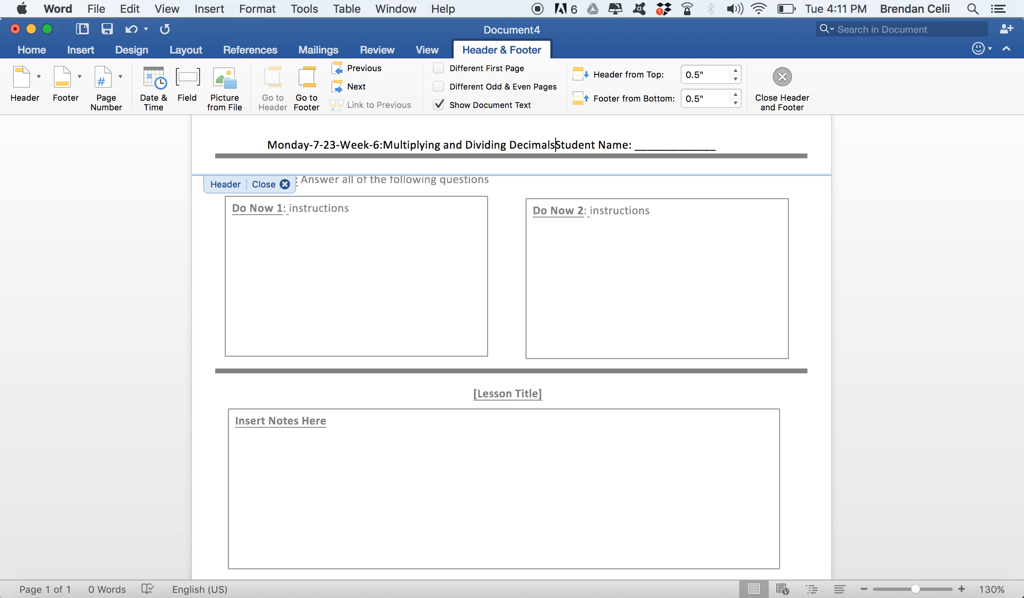
key(Tab)
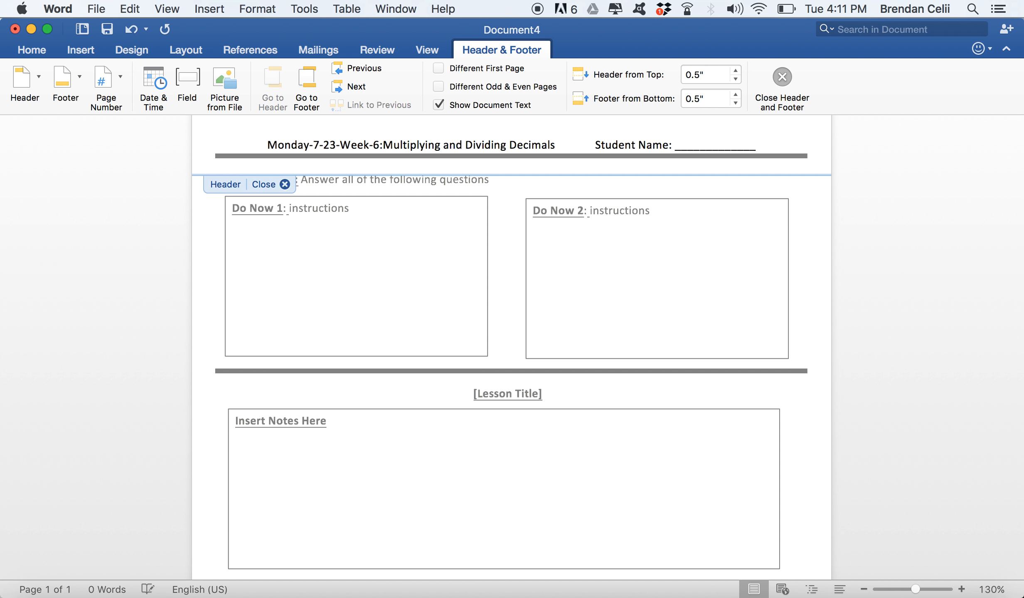
double_click(651, 282)
Replace the placeholder instructions in the Do Now 1 box with "Add the 2 decimals [show work below]".
click(386, 261)
click(347, 230)
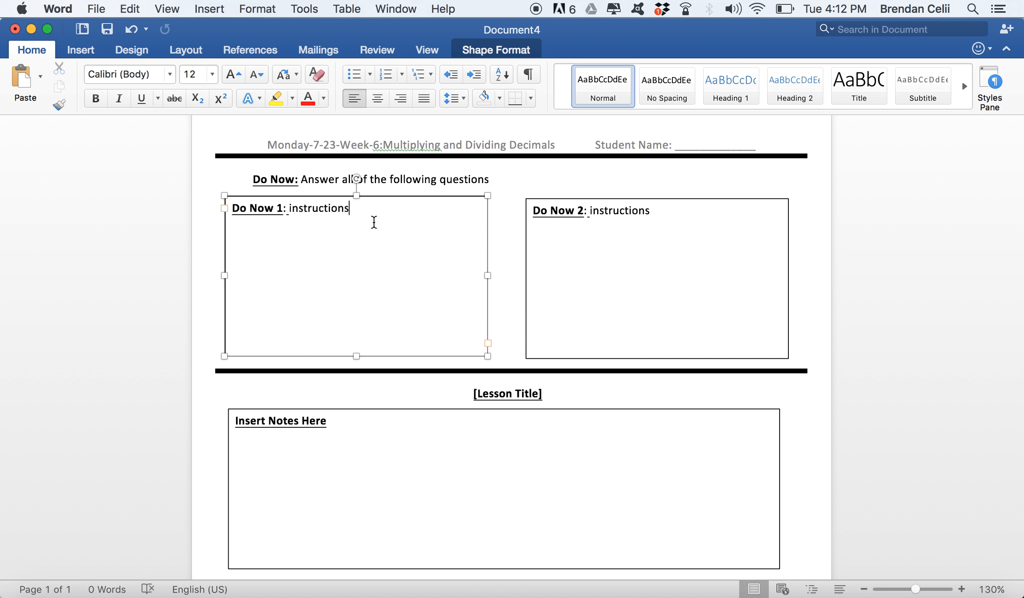
click(354, 215)
drag(353, 215, 287, 213)
text(Add)
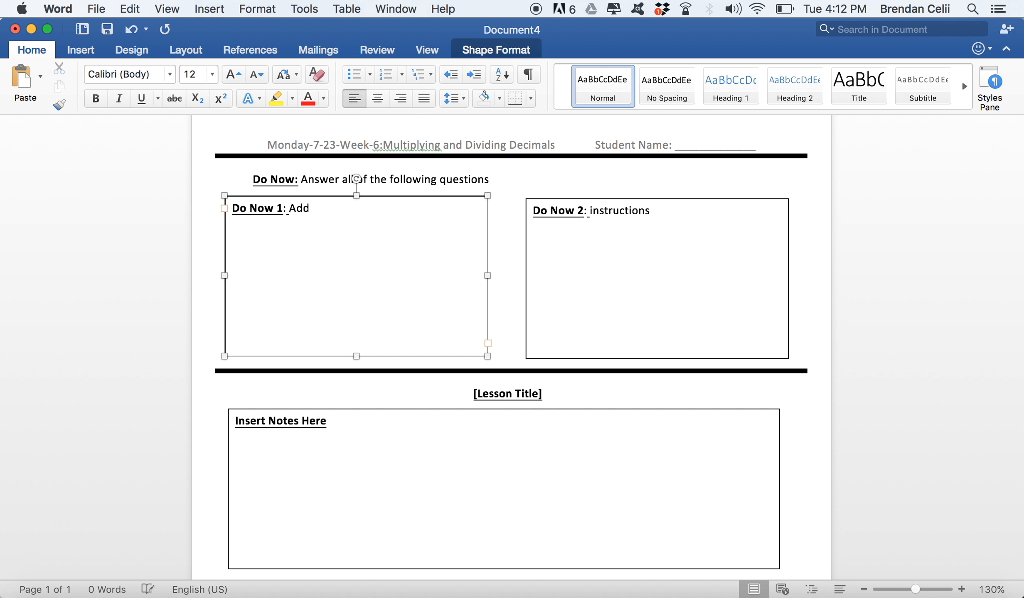
text( the 2 decima)
text(ls )
text([wh)
key(BackSpace)
key(BackSpace)
text(show)
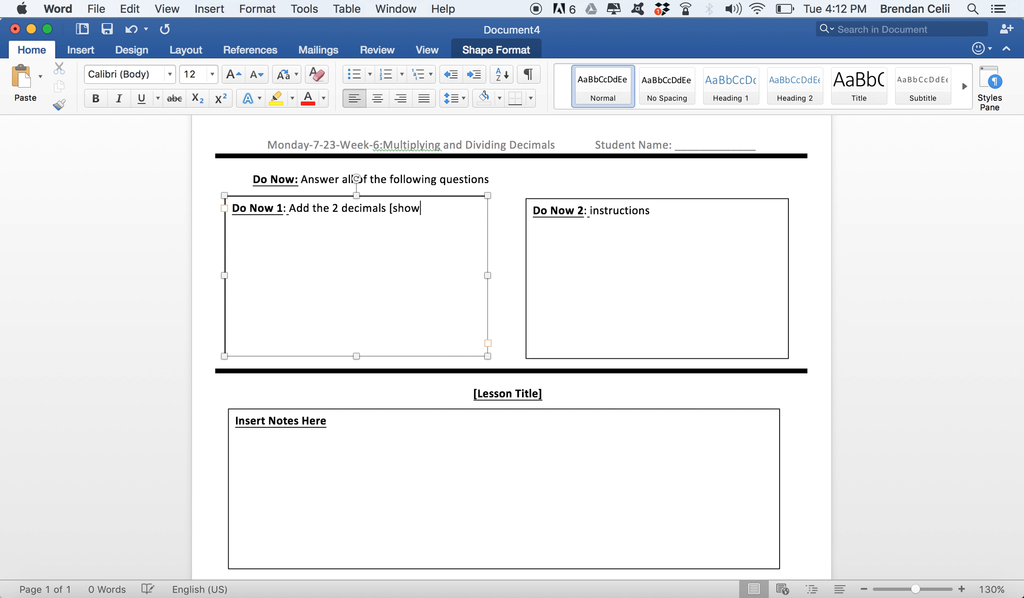
text( work below])
Set the font size of the Do Now 1 instruction text to 11.
click(285, 217)
key(shift+super+Down)
click(196, 74)
text(11)
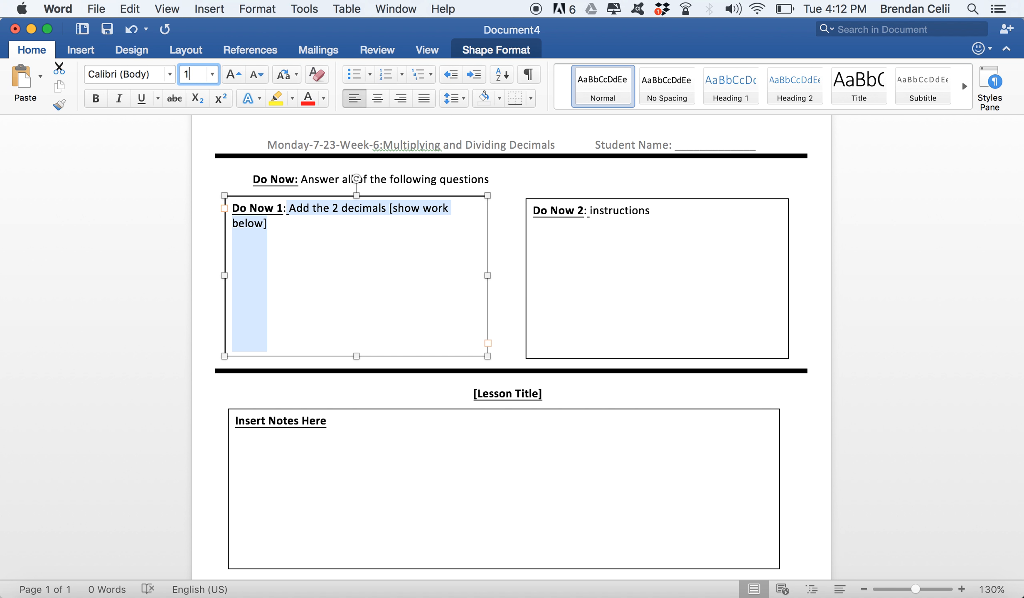
key(Return)
click(441, 287)
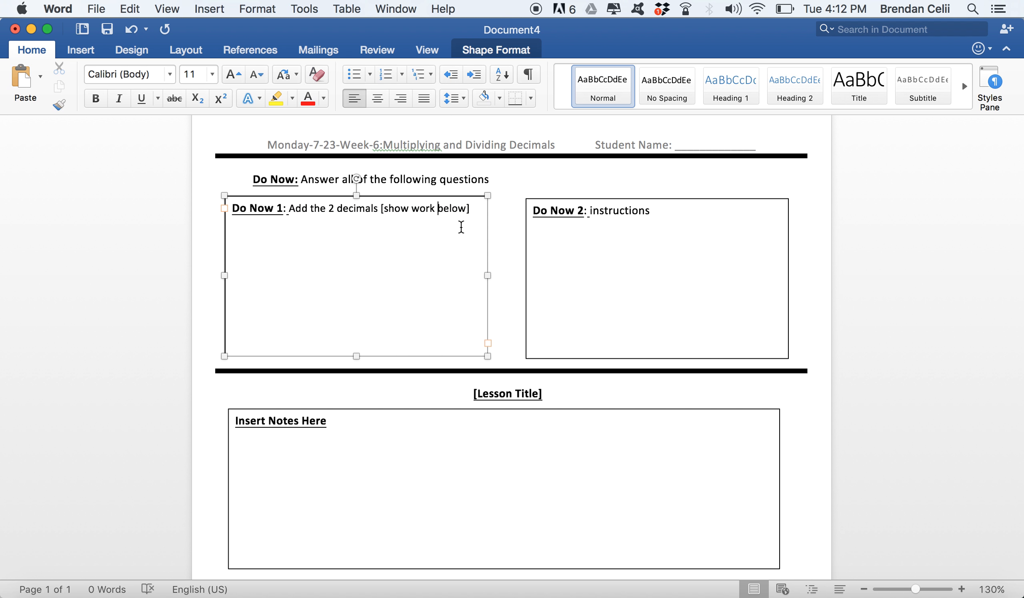
Add a centered line reading "5.5 and 7.5" below the Do Now 1 instructions.
click(474, 214)
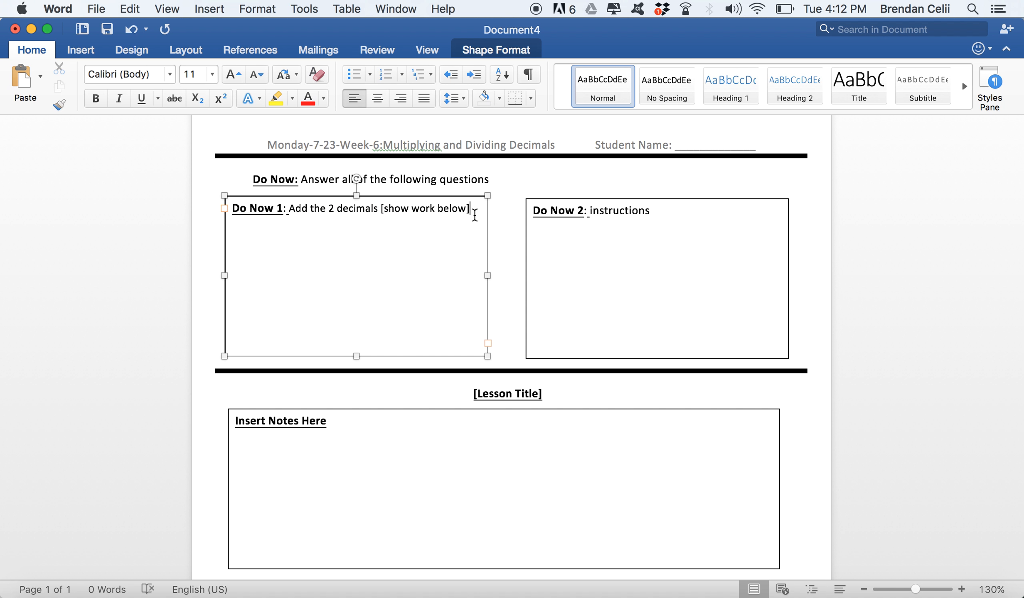
click(379, 102)
text(5.5 and )
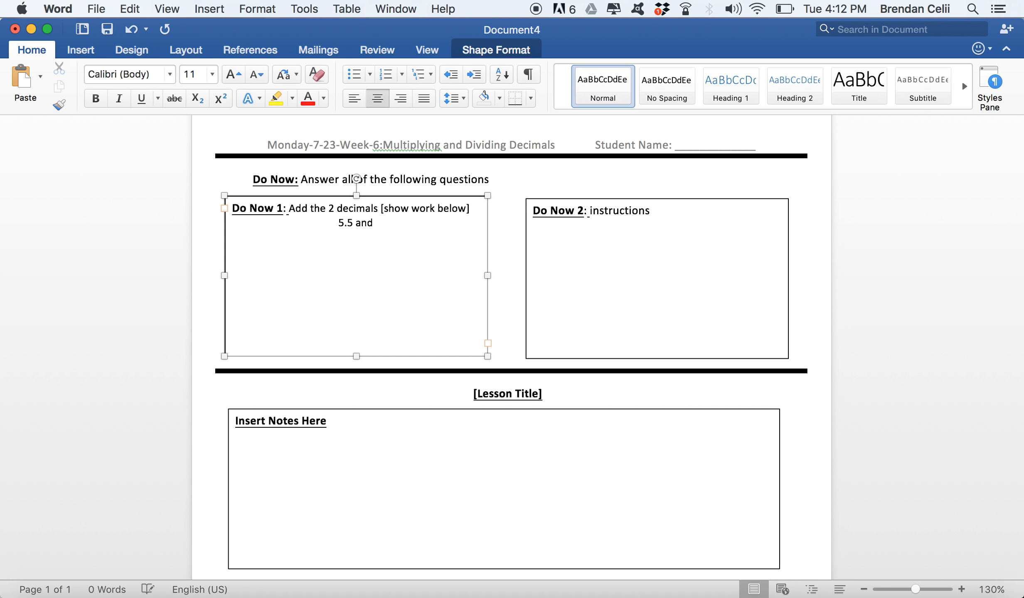
text(7.5)
Leave blank work space and add a left-aligned line "Answer Choices: a) 11 b) 13 c) 15 d) 17" in the Do Now 1 box.
key(Return)
key(Return)
click(353, 99)
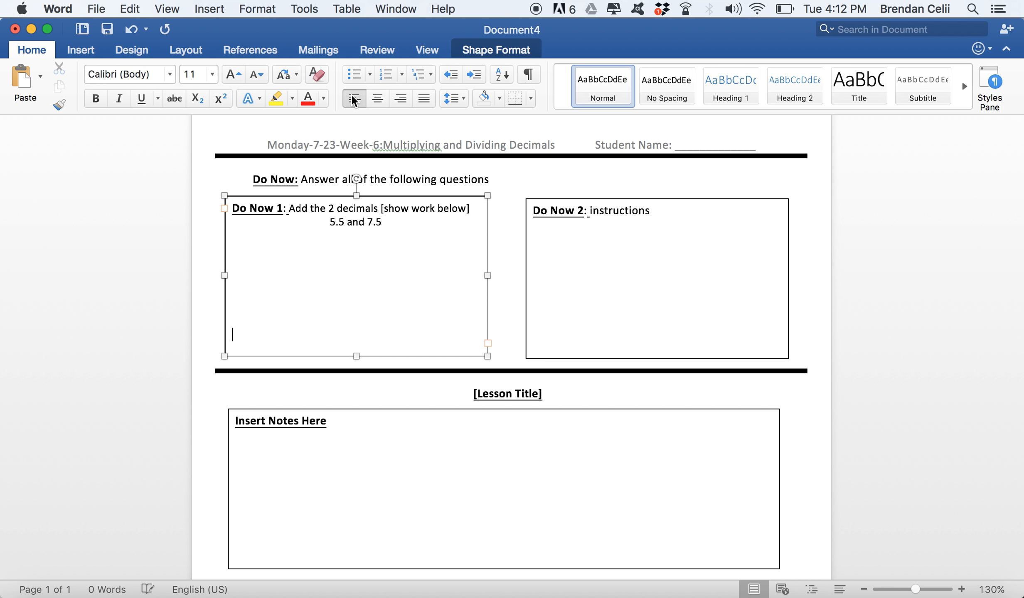
text(Answer Choices:)
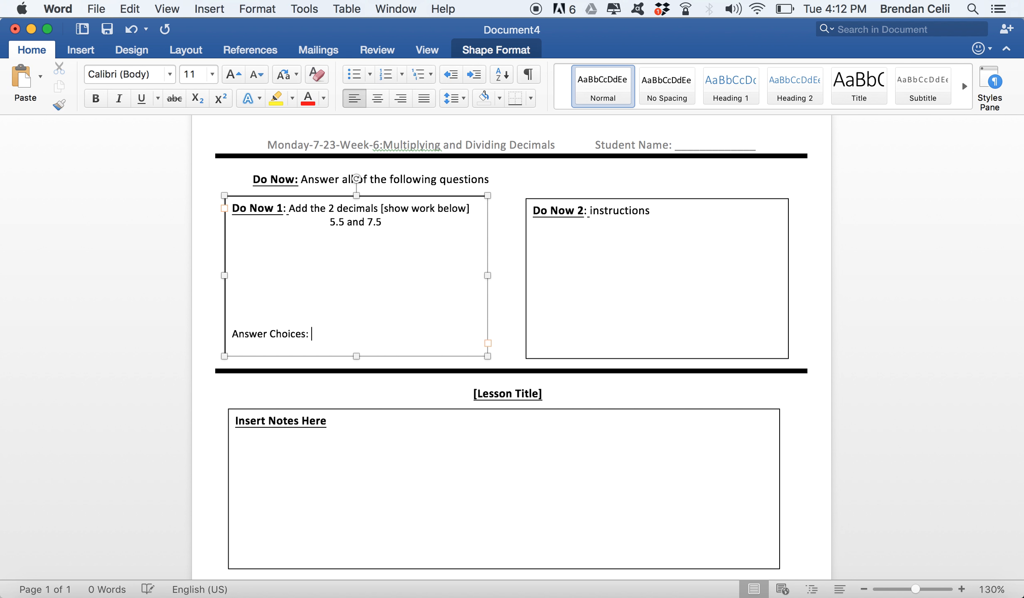
text() 11  b) 13  c) 15   d) 17)
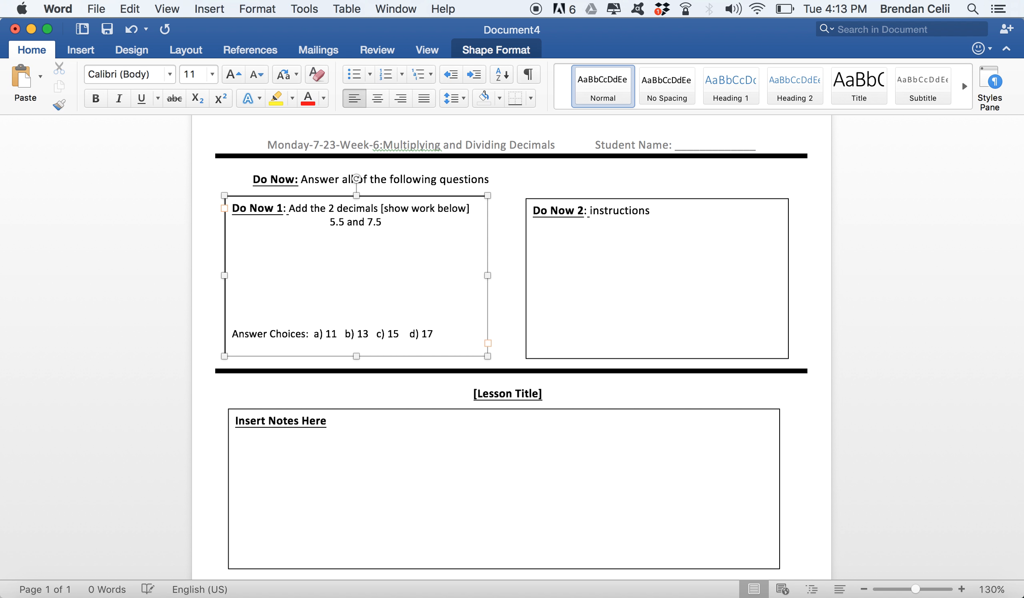
Delete two blank lines above the answer choices and shorten the Do Now 1 box to end just below them.
click(367, 295)
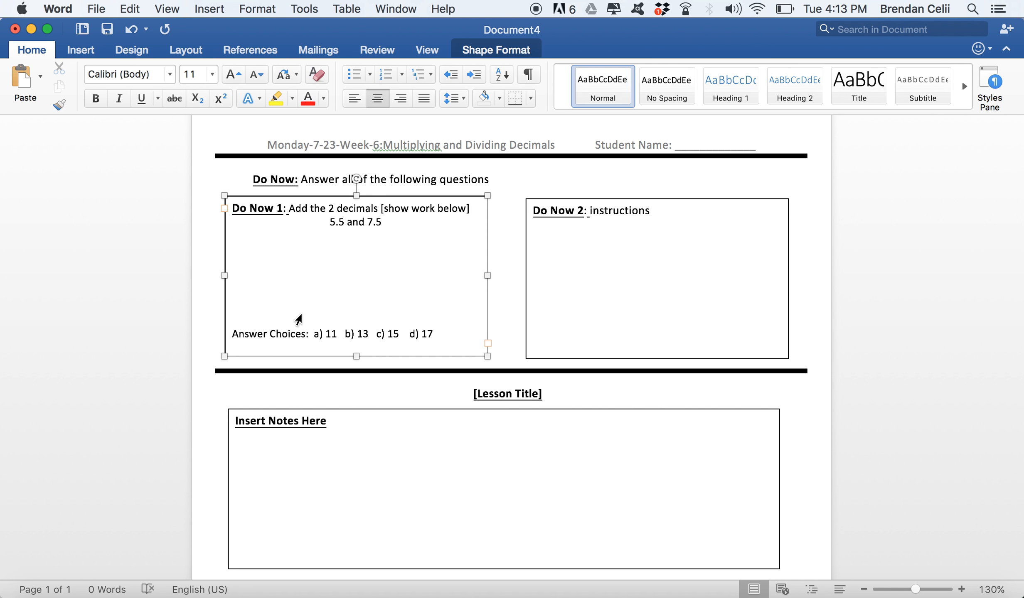
click(327, 317)
click(327, 317)
key(BackSpace)
key(BackSpace)
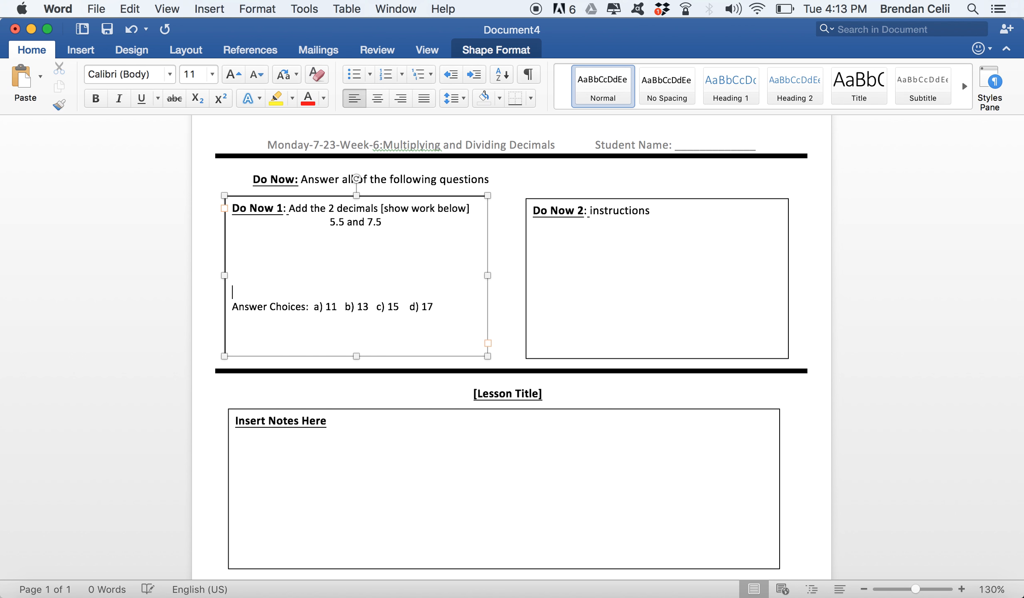
drag(356, 356, 357, 320)
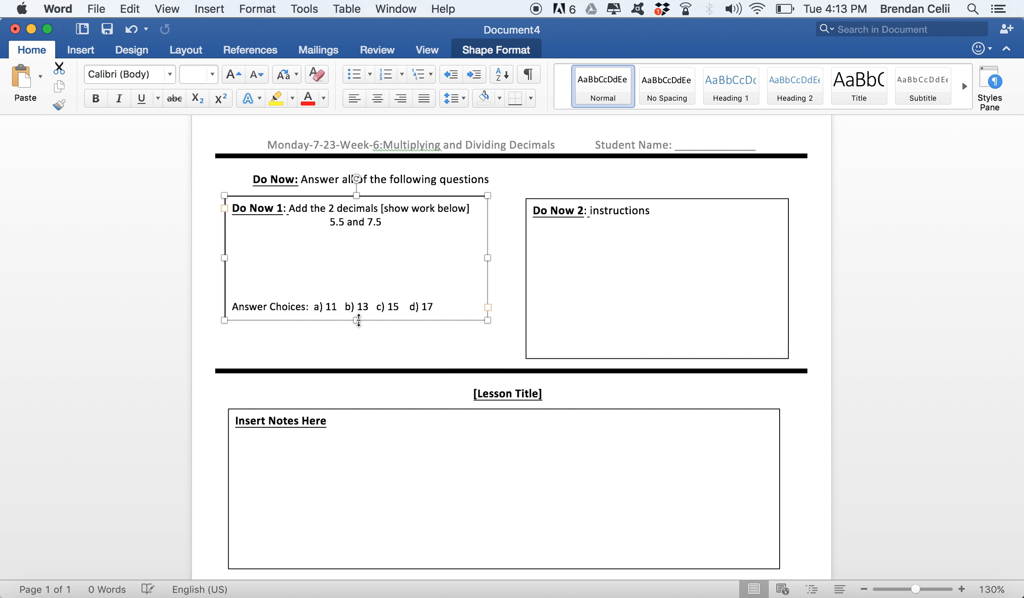
click(367, 343)
Move the lower divider line, the lesson title and the notes box down together to make room for another question.
scroll(368, 345, down, 2)
scroll(367, 345, down, 2)
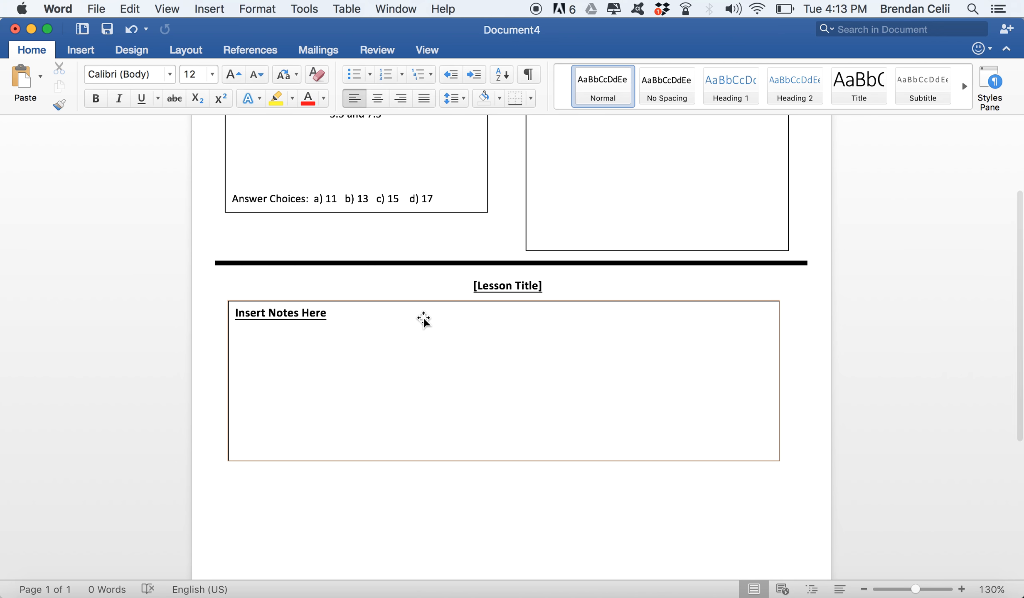
scroll(393, 245, up, 2)
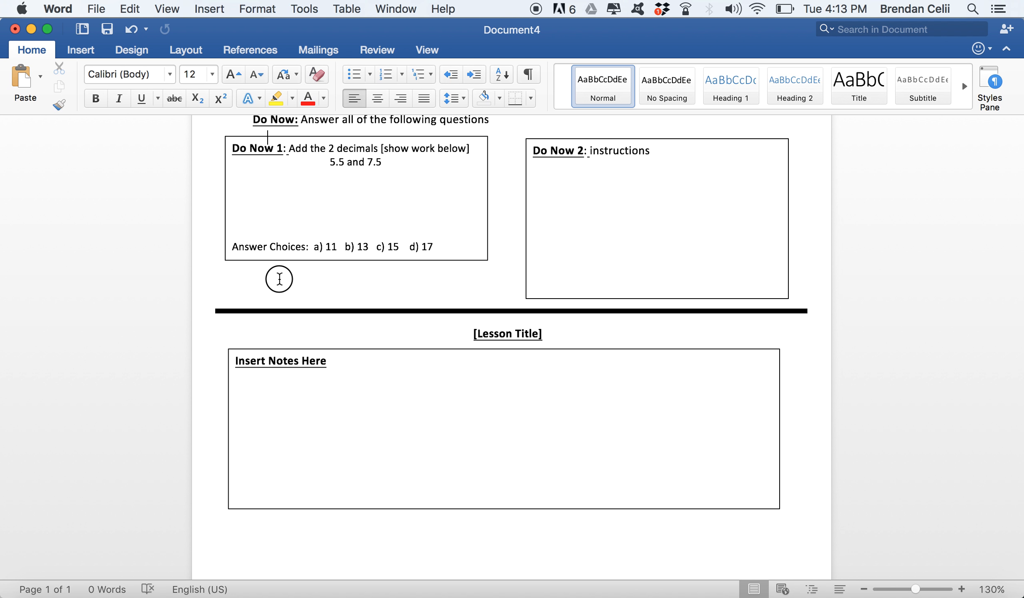
key(Return)
key(Return)
click(341, 378)
shift+click(492, 335)
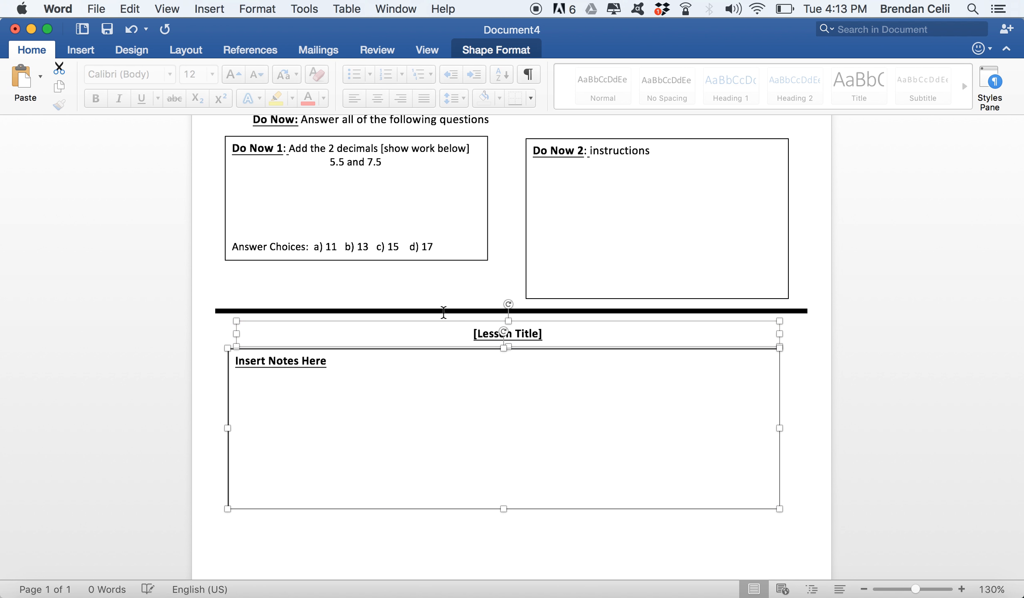
drag(442, 311, 437, 379)
Duplicate the Do Now 1 box and place the copy directly beneath the original, aligned with it.
click(450, 239)
key(super+c)
click(464, 261)
key(super+c)
click(444, 300)
key(super+v)
drag(444, 305, 399, 274)
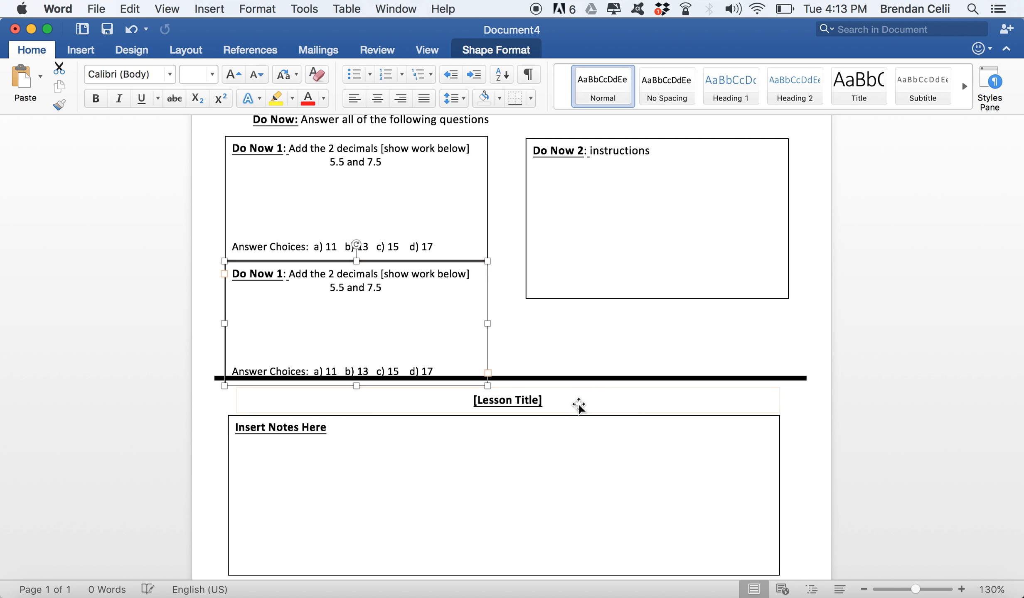
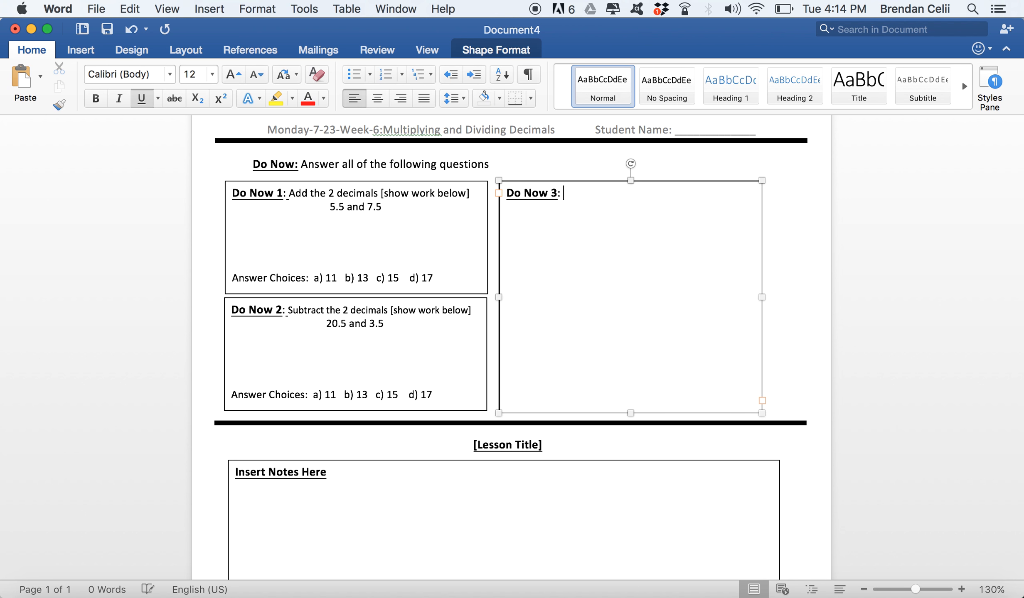
Enter the Do Now 3 instructions "Give me 2 real life scenarios where you would need to add or subtract decimals".
text(Give m)
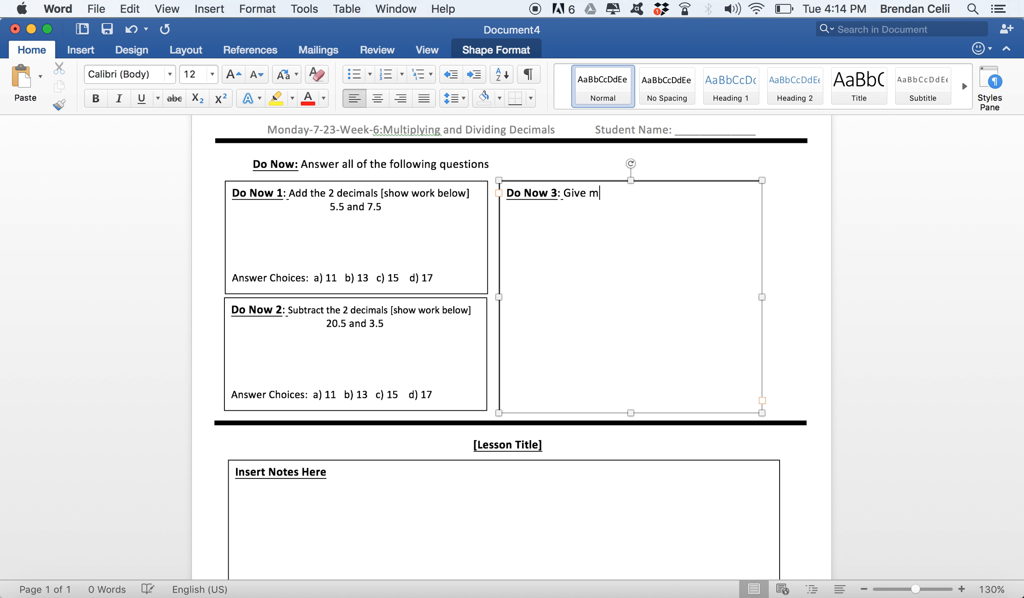
text(e 2 real life scenarios where )
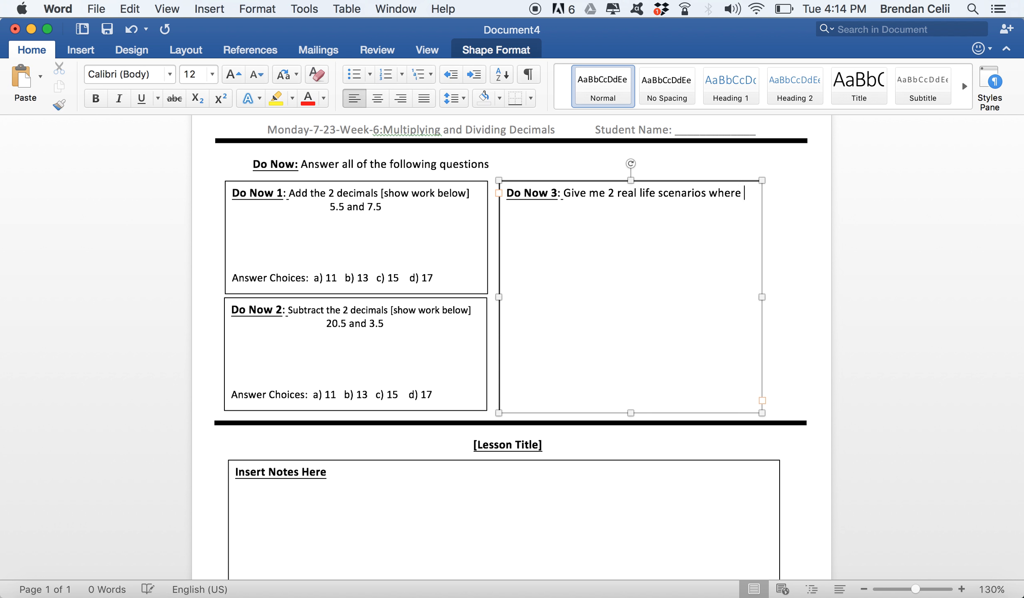
text(you would need to)
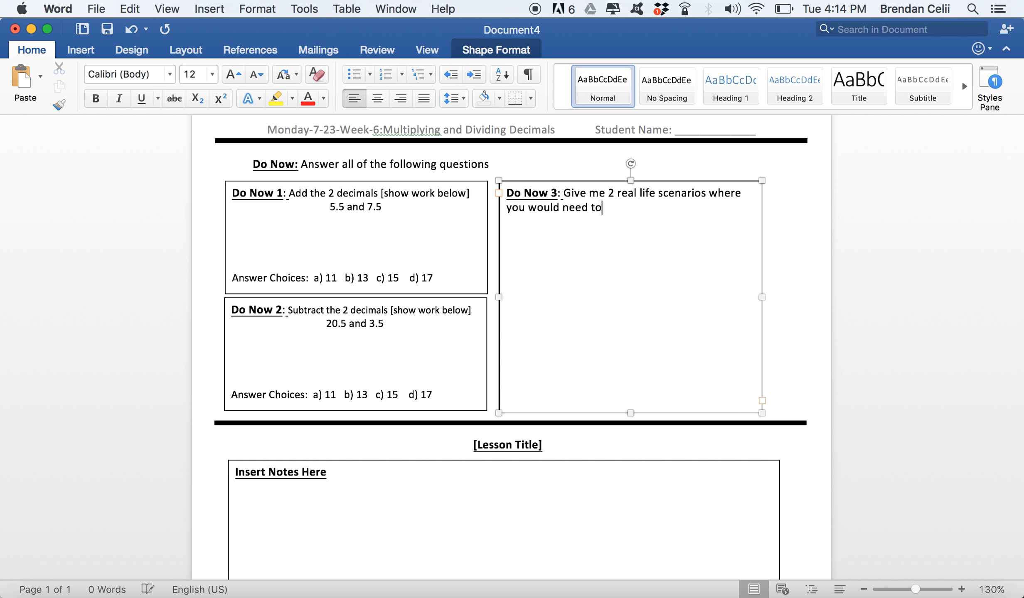
text( add or subt)
key(BackSpace)
text(ubtract decimals)
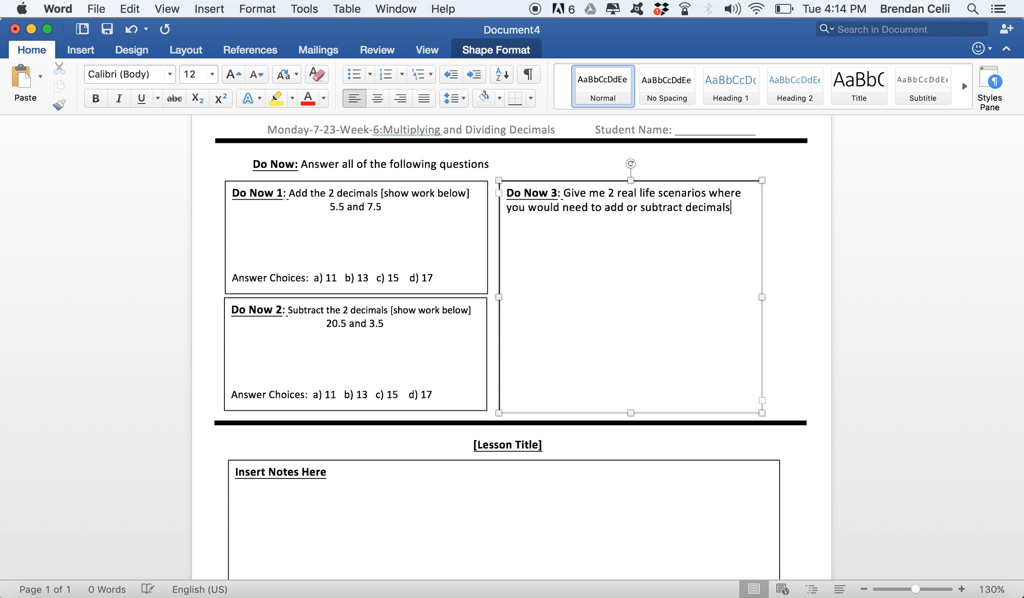
Below a blank line in Do Now 3, add "Teacher Example 1: If you have $1.75 but you need to pay your friend $0.50".
key(Return)
key(Return)
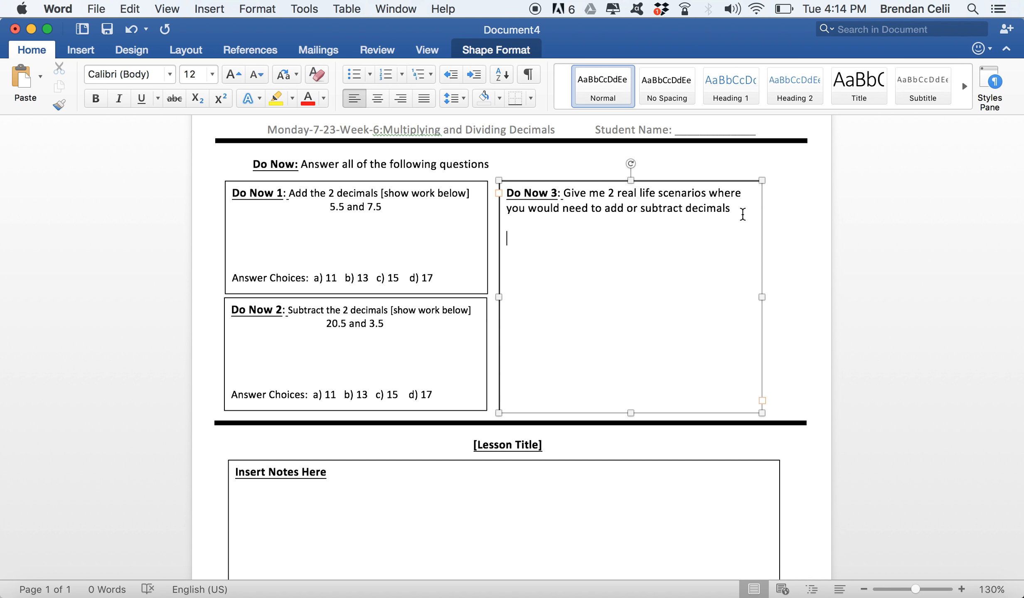
text(Teacher Example 1)
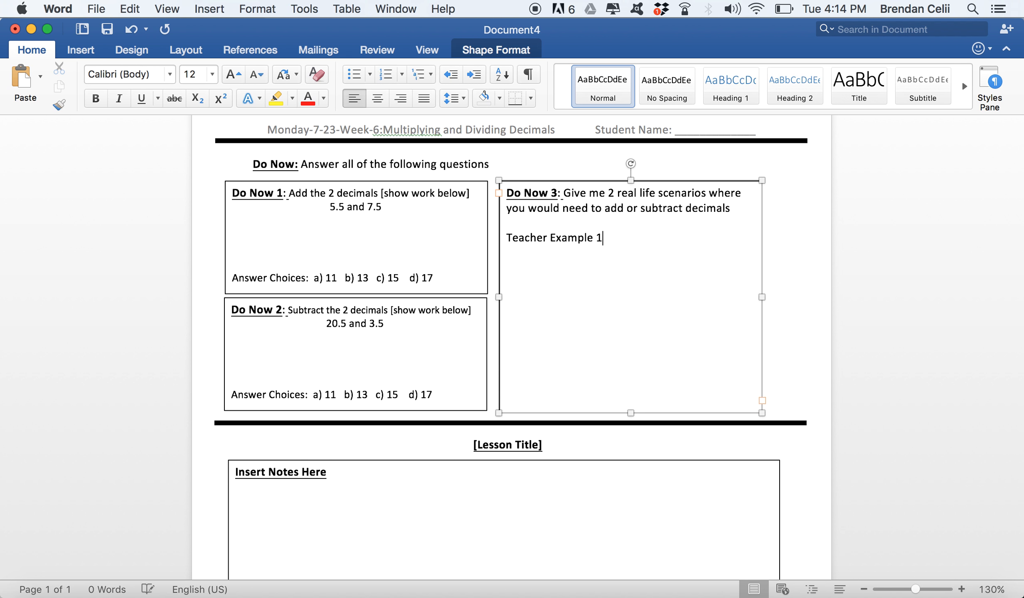
text(: If you have $1.7)
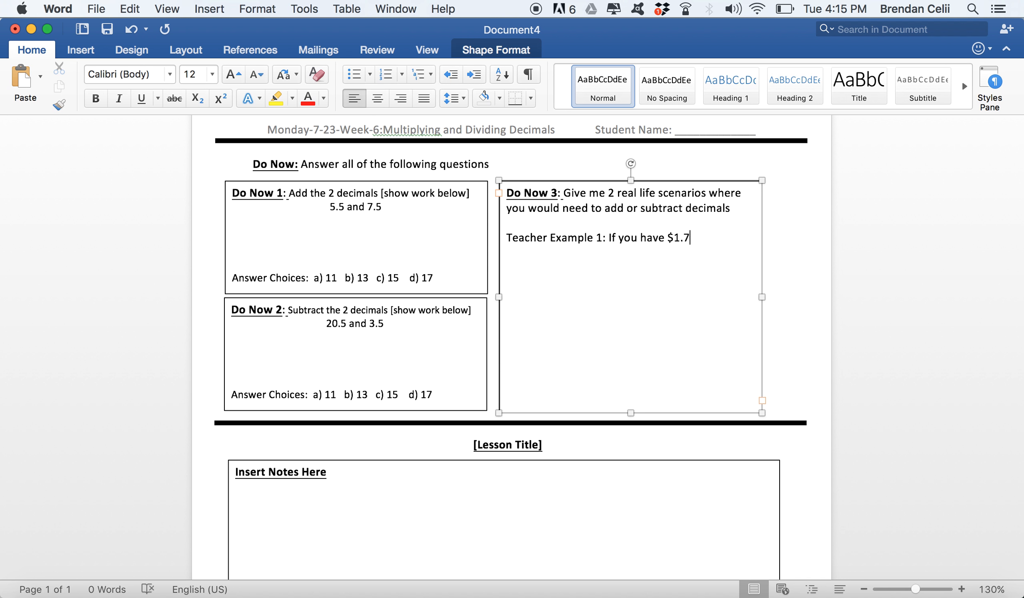
text(5 but you need to pay your friend $0.50)
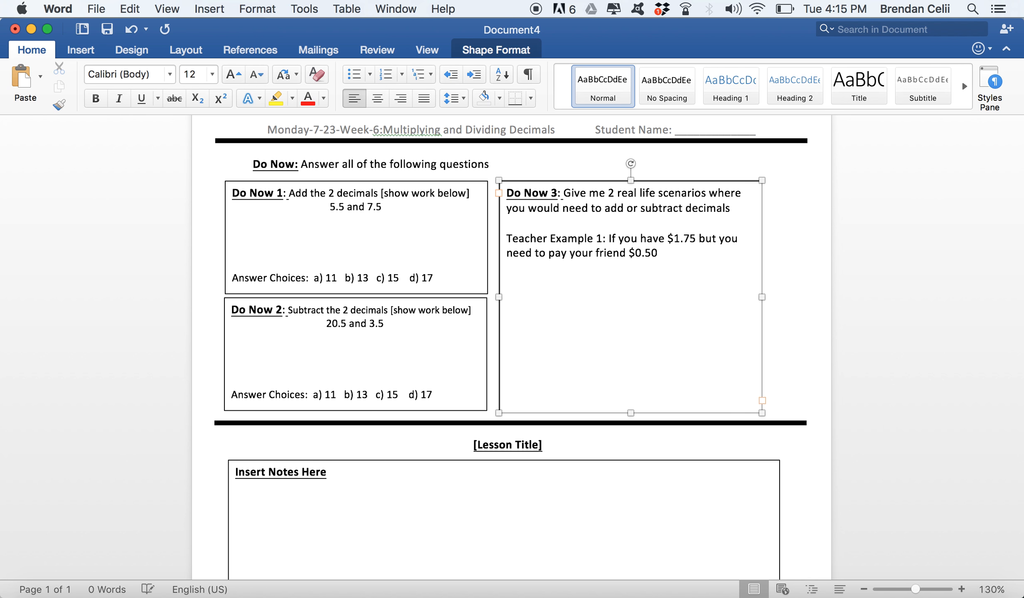
key(Return)
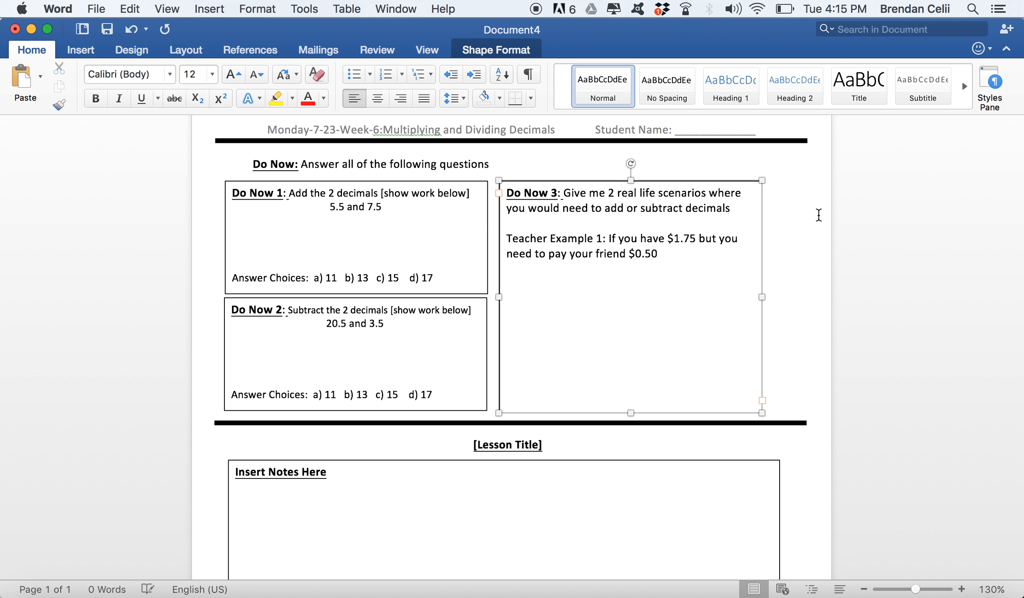
Underline the "Teacher Example 1" label in the Do Now 3 box.
drag(602, 240, 508, 240)
key(super+u)
click(674, 266)
Duplicate the Teacher Example 1 paragraph directly below itself and renumber the copy as "Teacher Example 2".
triple_click(623, 253)
key(super+c)
click(673, 254)
key(Return)
key(super+v)
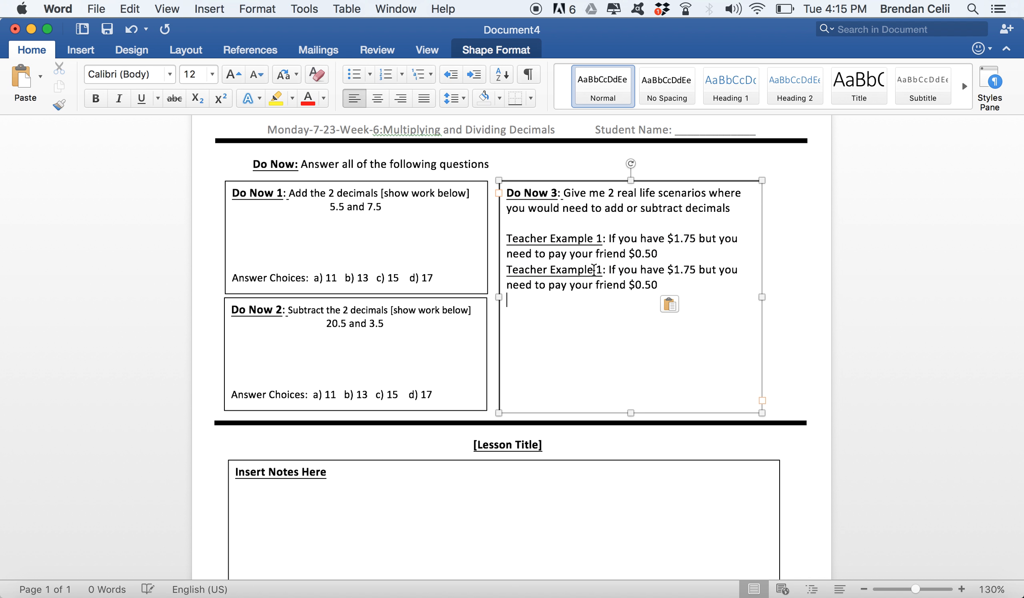
click(598, 269)
key(BackSpace)
text(2)
Replace the Teacher Example 2 scenario text with "If it is 75.6 °F", inserting °F as an equation symbol.
drag(659, 285, 607, 272)
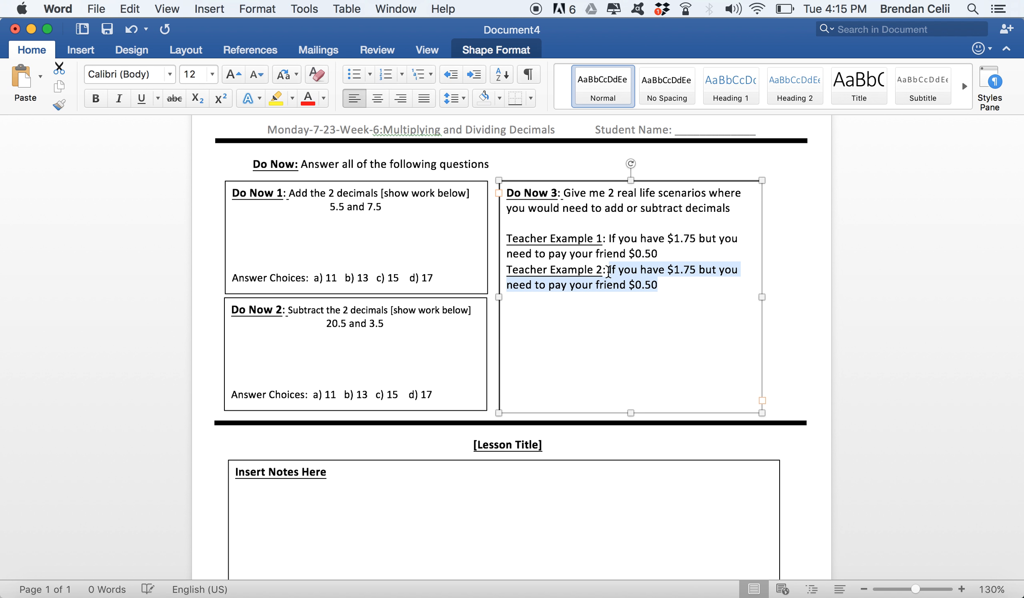
text(If it is 75.6)
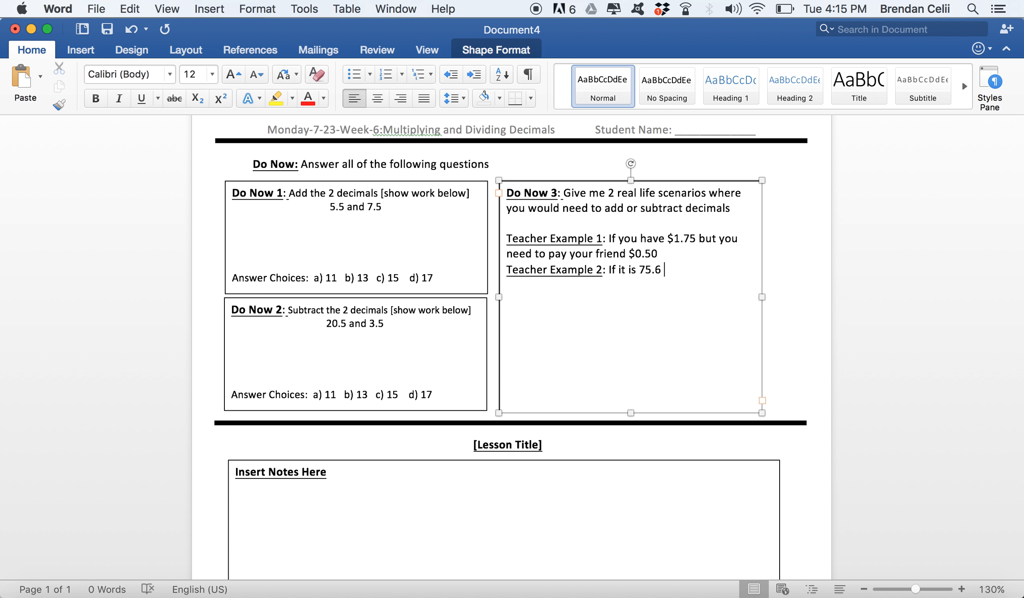
click(94, 57)
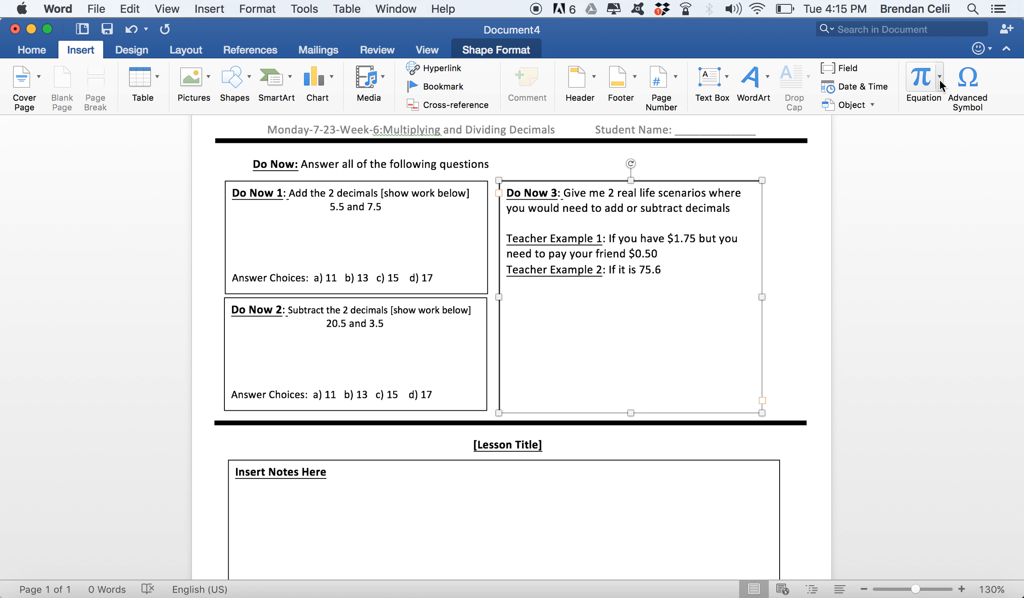
click(926, 83)
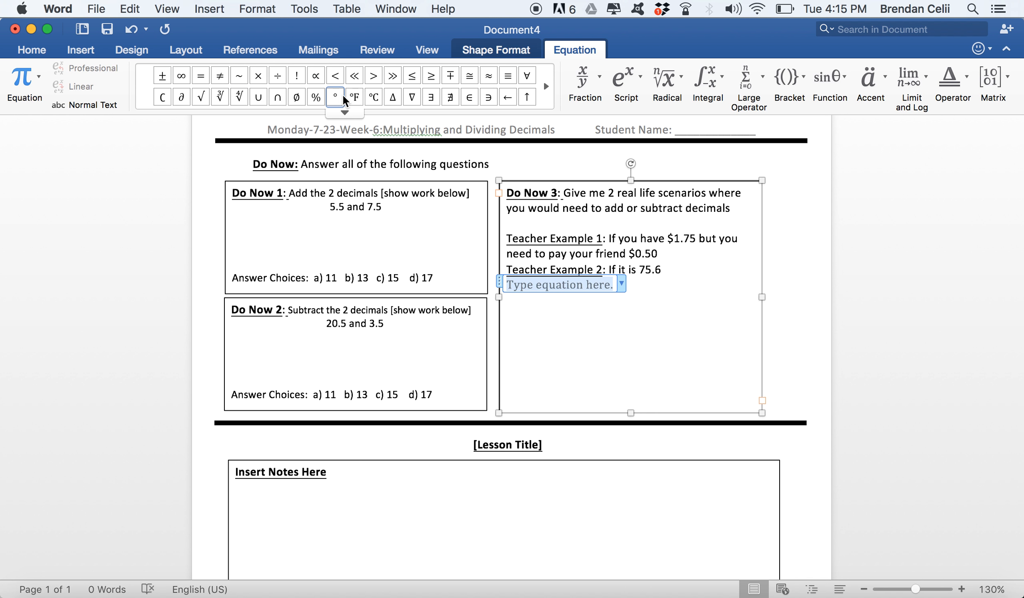
click(354, 100)
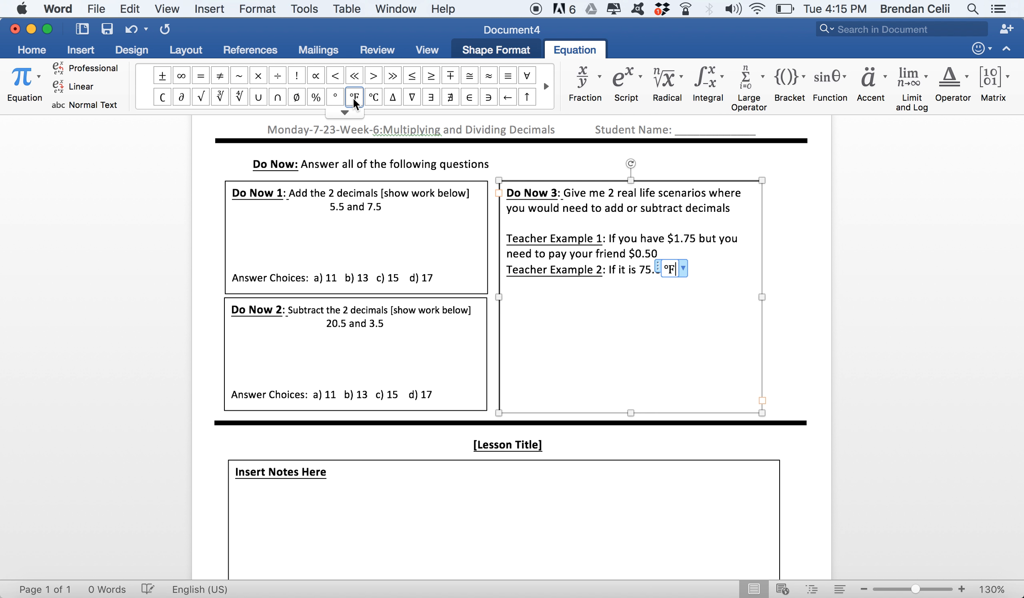
click(706, 273)
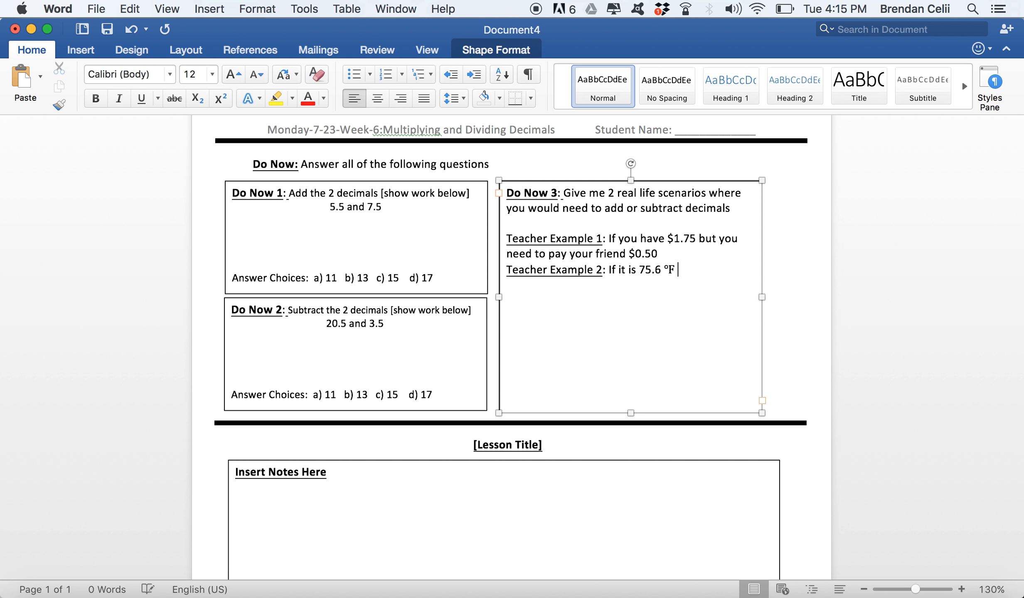
Complete Teacher Example 2 with "outside and the temperature goes down 5.5 °F", reusing a copy of the °F symbol.
text(outside and the temperature goe)
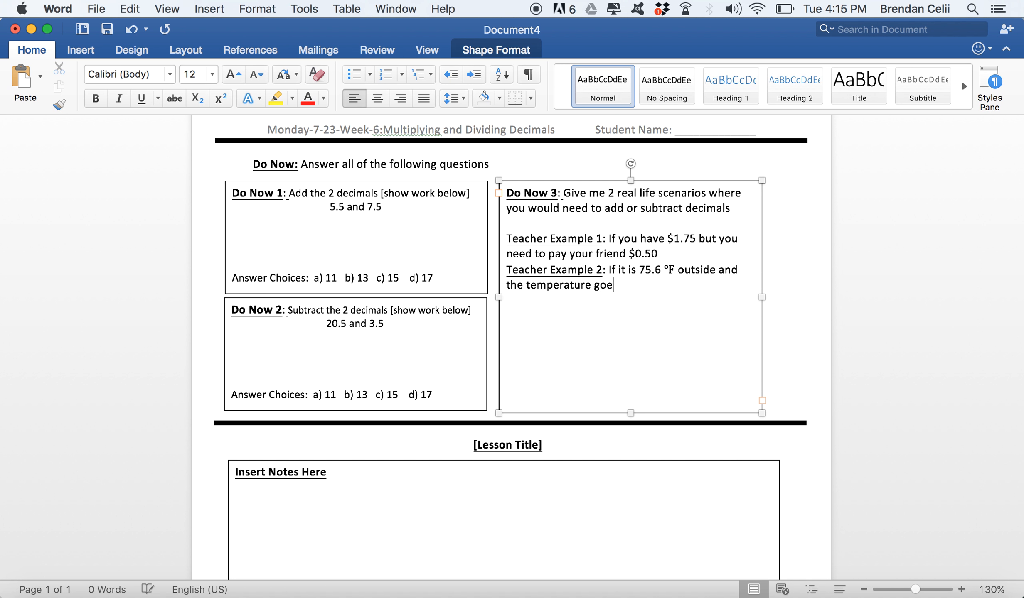
text(s dow)
key(BackSpace)
key(BackSpace)
text(own 5.5)
double_click(668, 272)
key(super+c)
click(674, 284)
key(super+v)
Below a blank line in Do Now 3, add "Student Real life Scenario 1:" followed by a full-width underscore answer line.
click(664, 312)
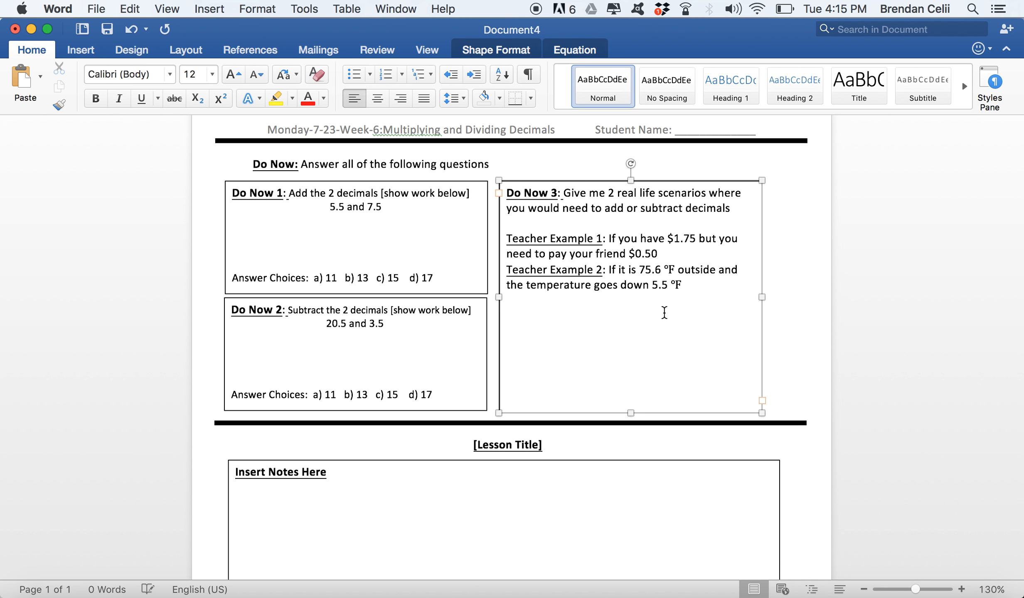
text(St)
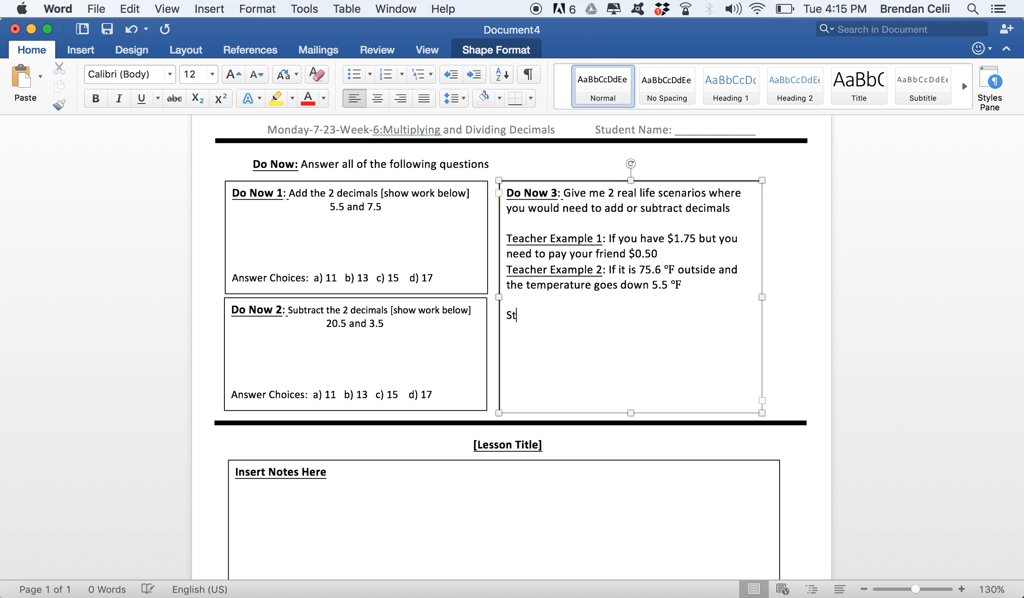
text(udent Real life Scenari)
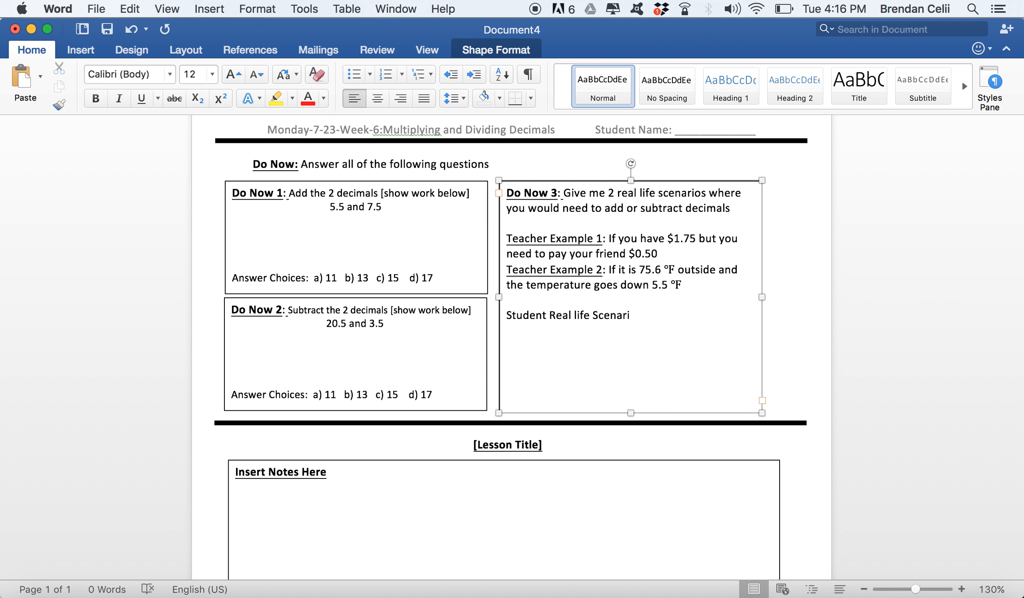
text(o 1:)
key(Return)
text(________________________________________)
triple_click(714, 333)
key(super+c)
click(687, 340)
key(super+v)
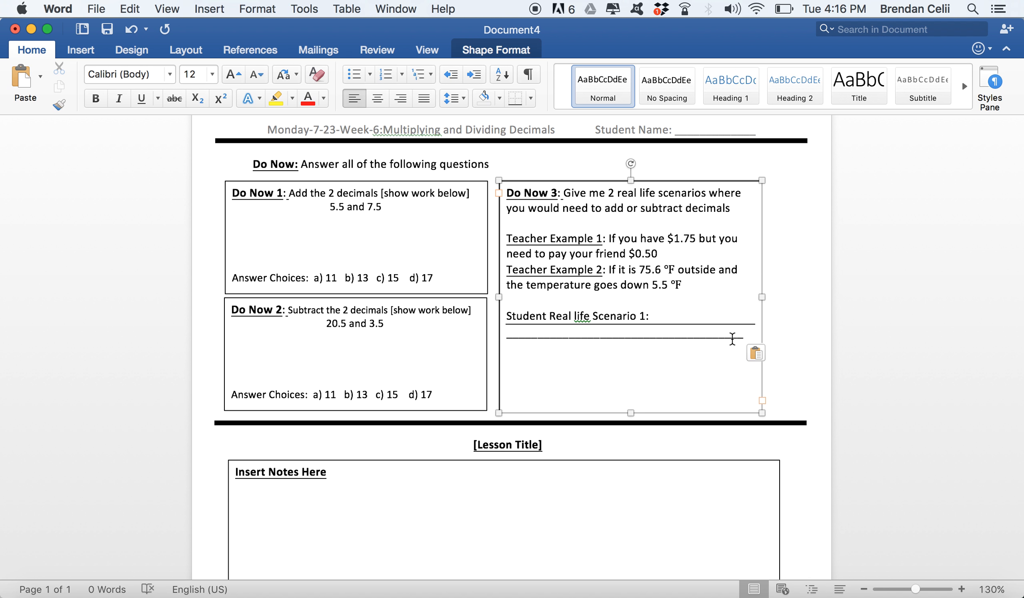
key(super+z)
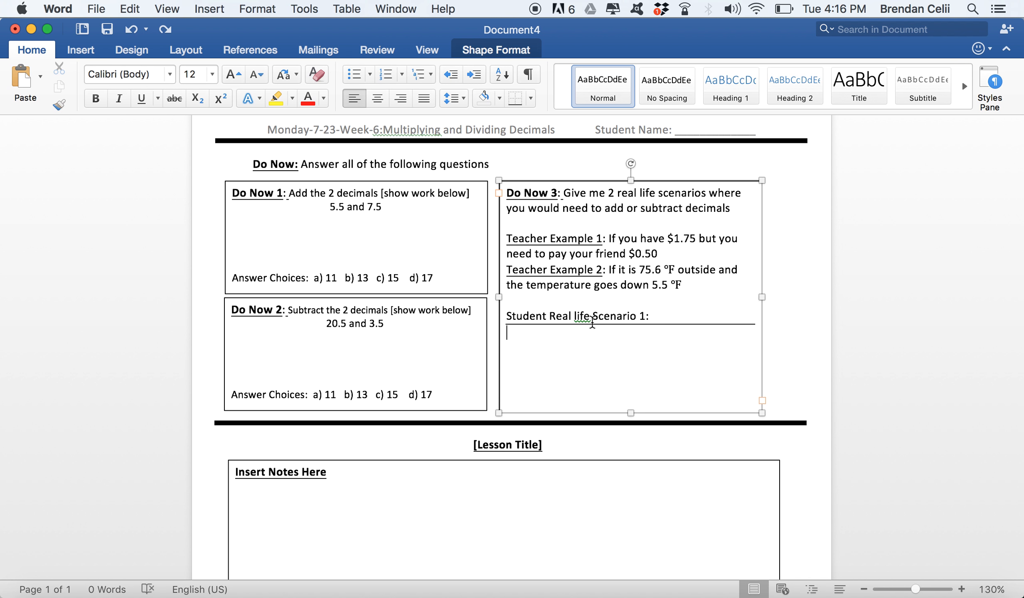
Undo the automatic border so the Scenario 1 underscores stay as text, and duplicate that answer line directly below.
key(super+z)
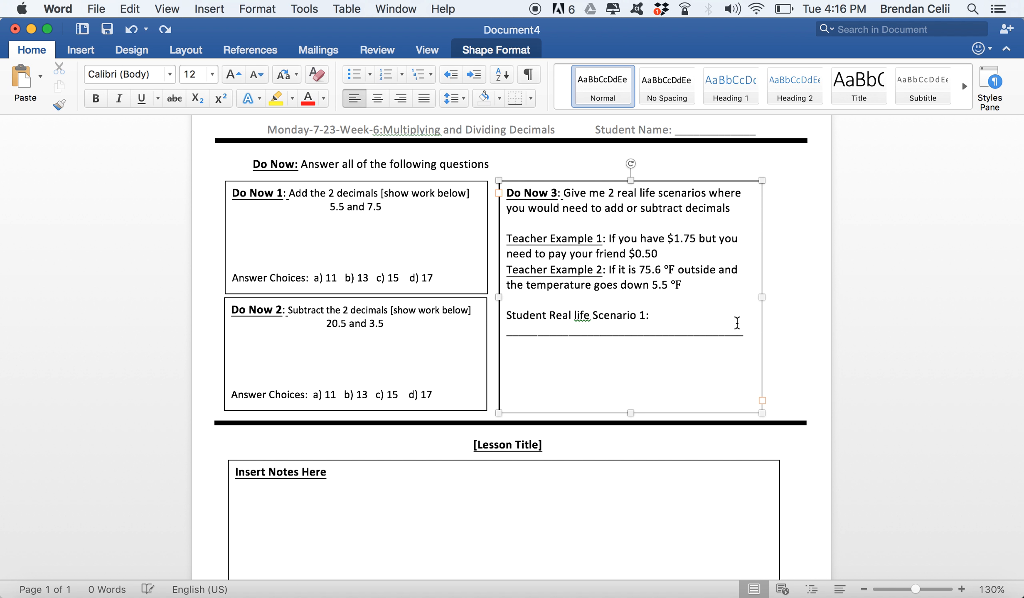
key(super+y)
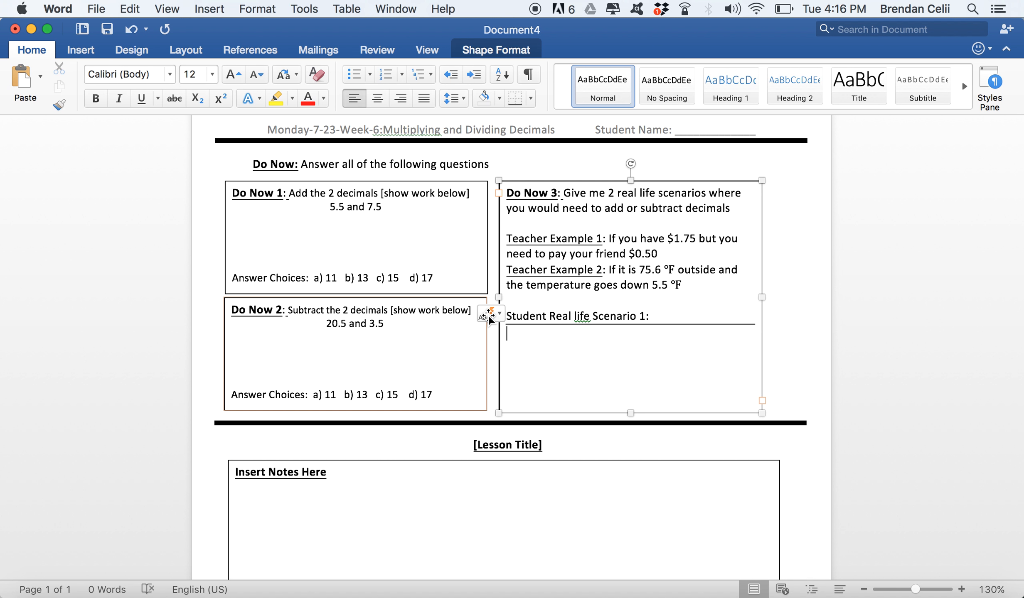
key(super+z)
triple_click(631, 334)
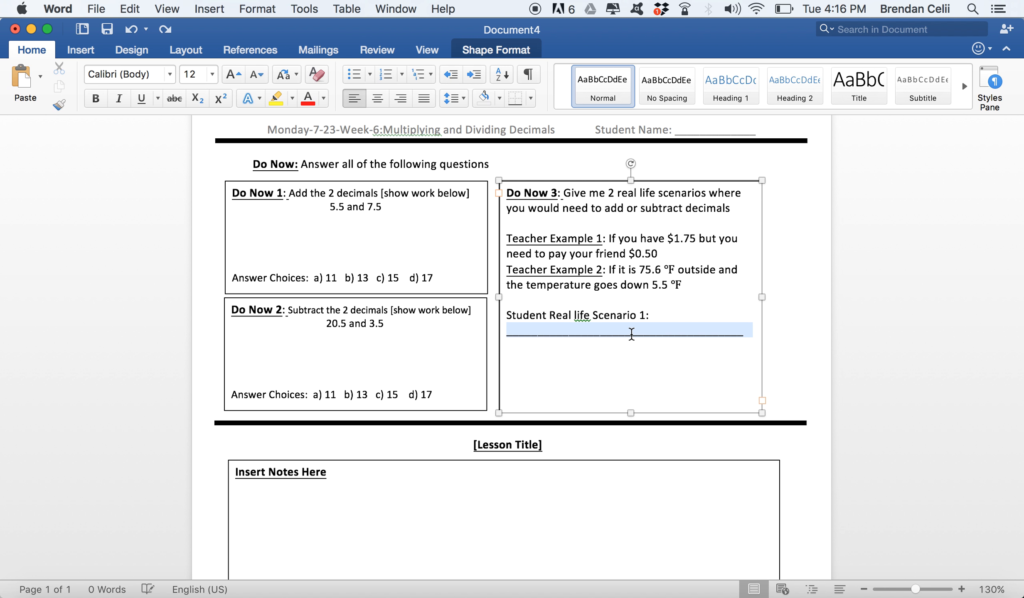
key(super+c)
click(758, 343)
key(super+v)
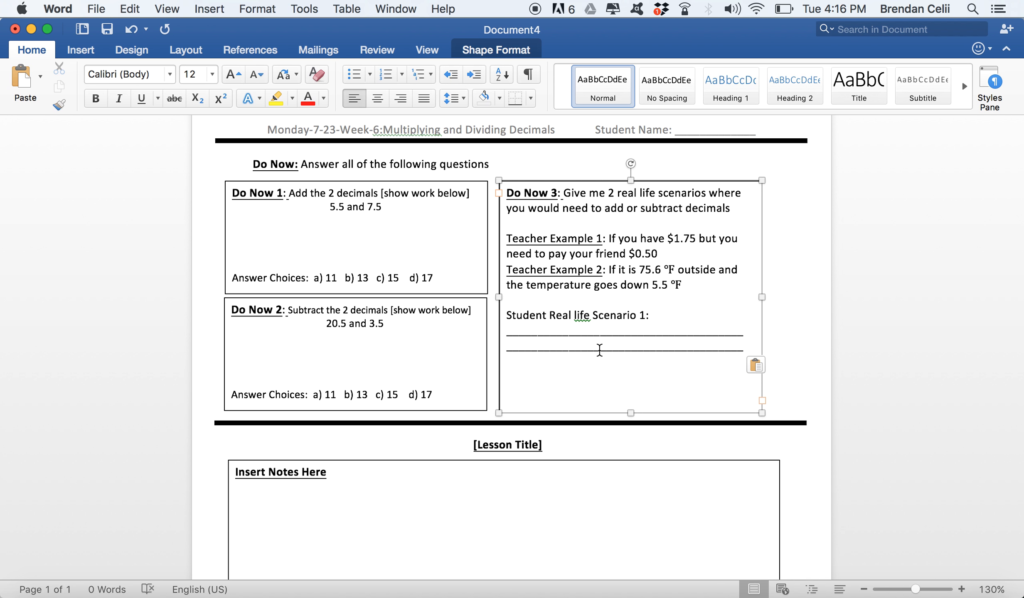
Duplicate the Student Real life Scenario 1 heading with its two answer lines directly below, and renumber the copy as Scenario 2.
drag(528, 358, 506, 315)
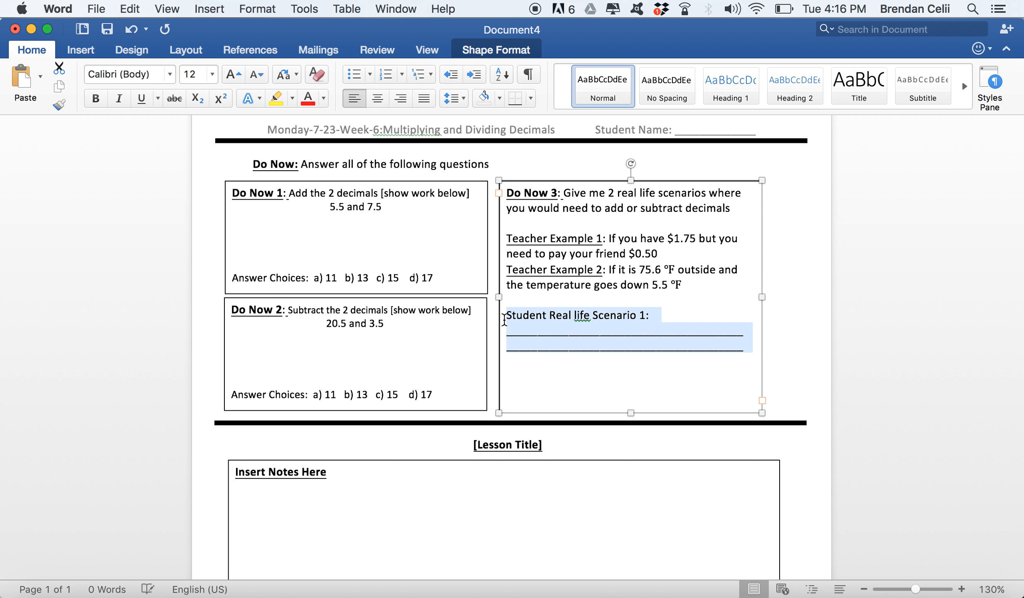
key(super+c)
click(527, 358)
key(super+v)
double_click(644, 361)
text(2)
click(815, 361)
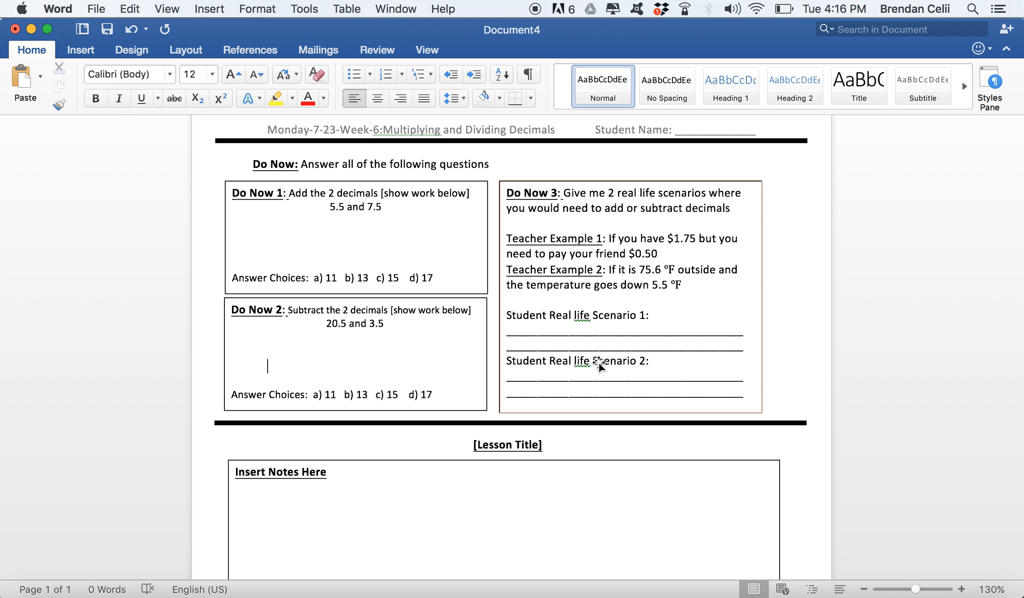
Replace the [Lesson Title] placeholder with "Multiplying and Dividing Decimals".
click(591, 455)
scroll(590, 454, down, 5)
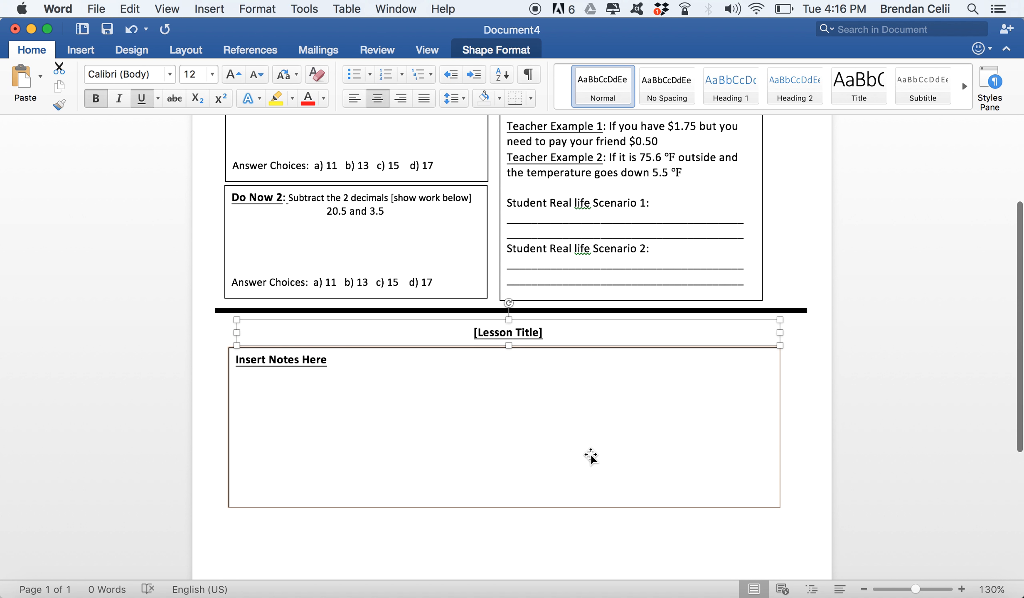
click(552, 335)
drag(552, 335, 422, 320)
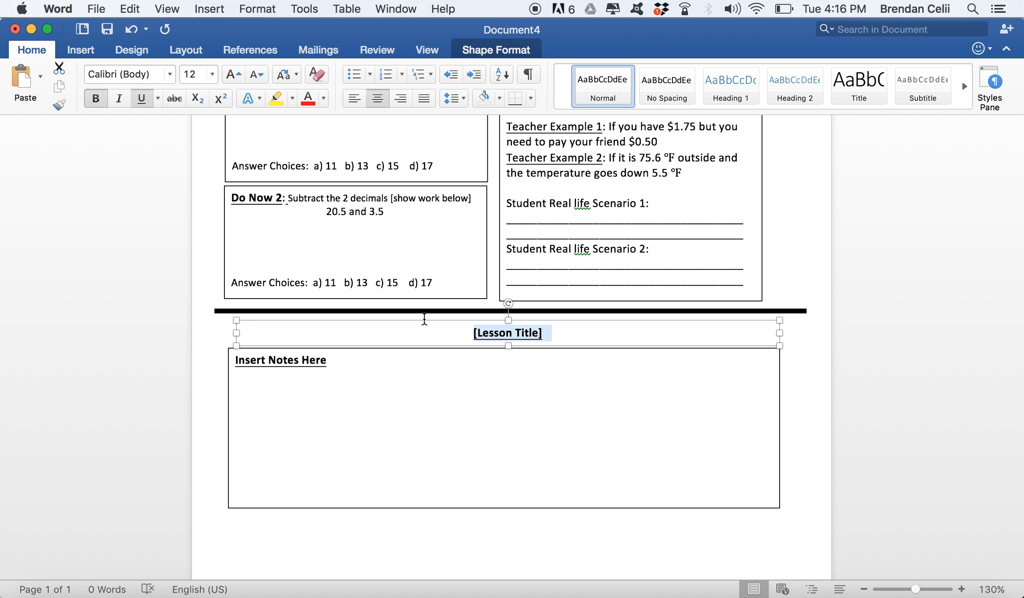
text(Mu)
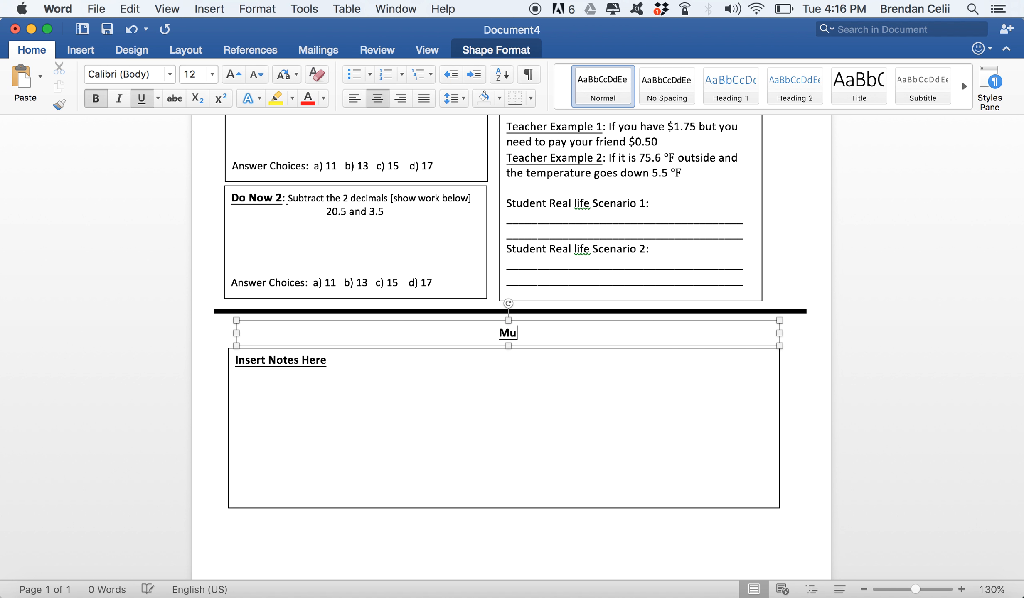
text(ltiplying and)
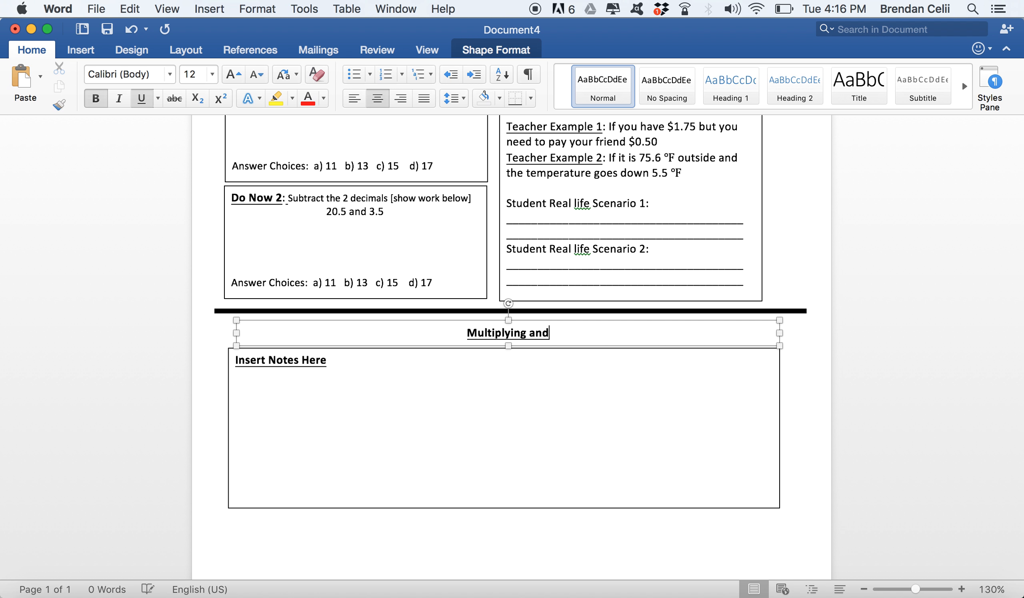
text( Dividing D)
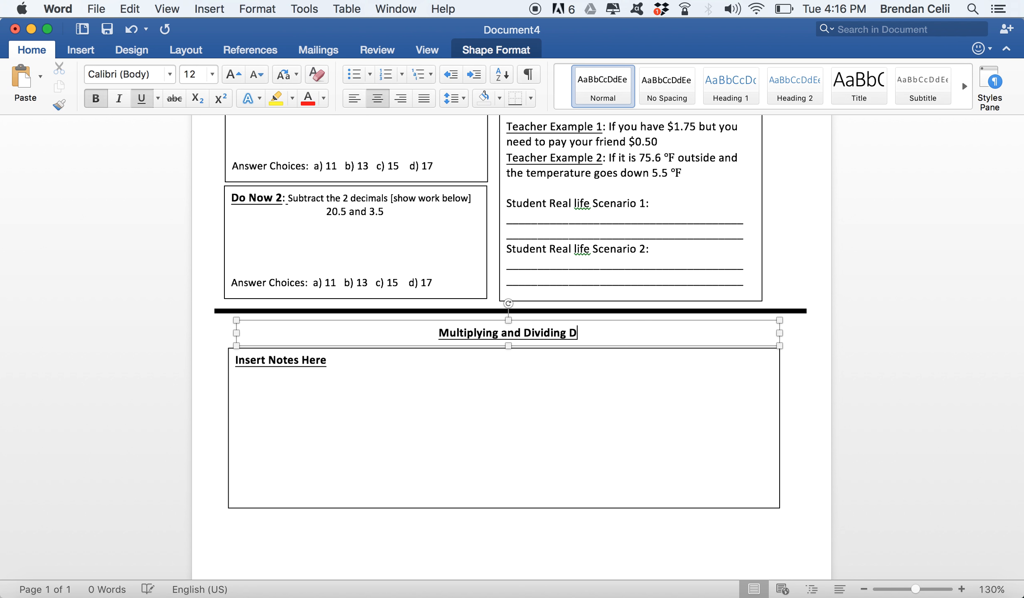
text(ecimals)
Narrow the Insert Notes Here box from its right edge to about 60% of its width and remove its outline.
click(512, 372)
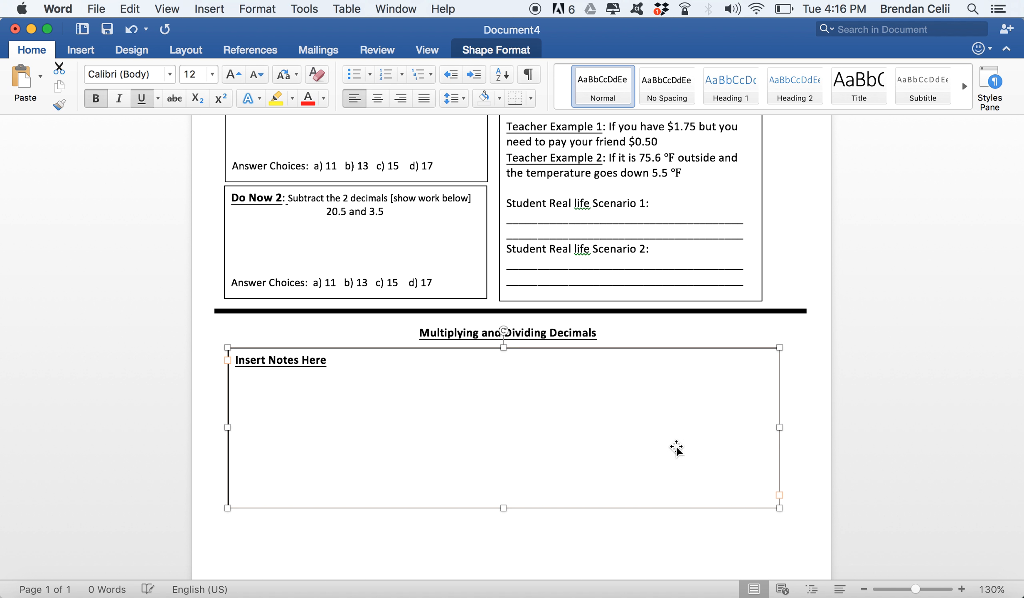
drag(779, 425, 554, 426)
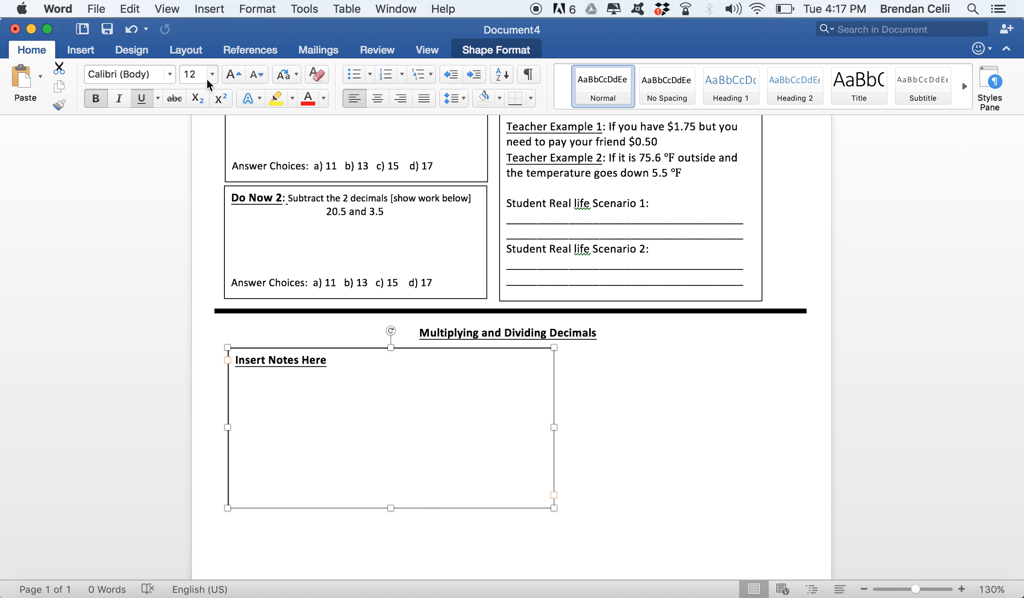
click(482, 52)
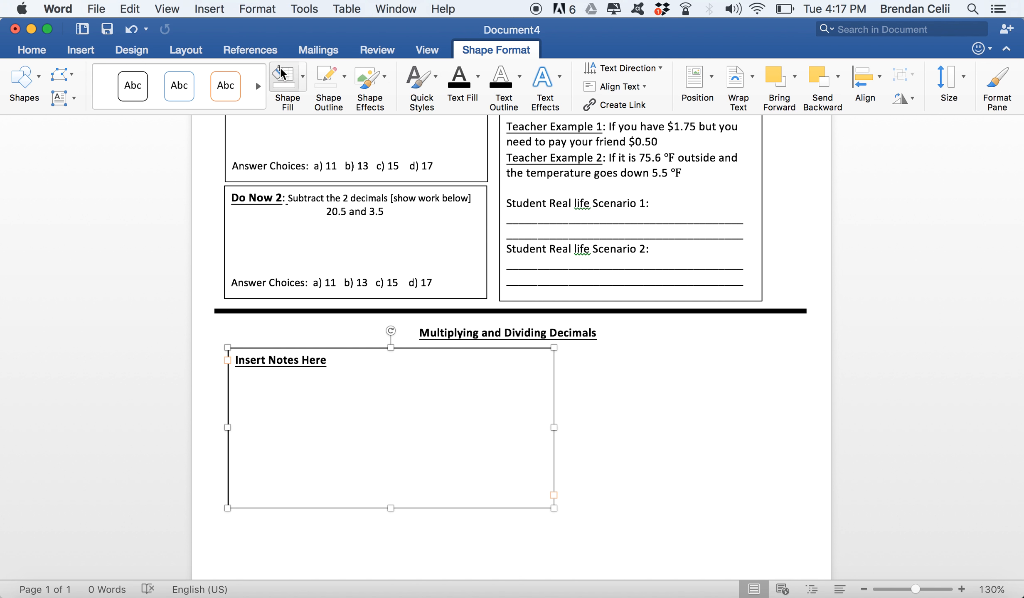
click(332, 82)
click(357, 109)
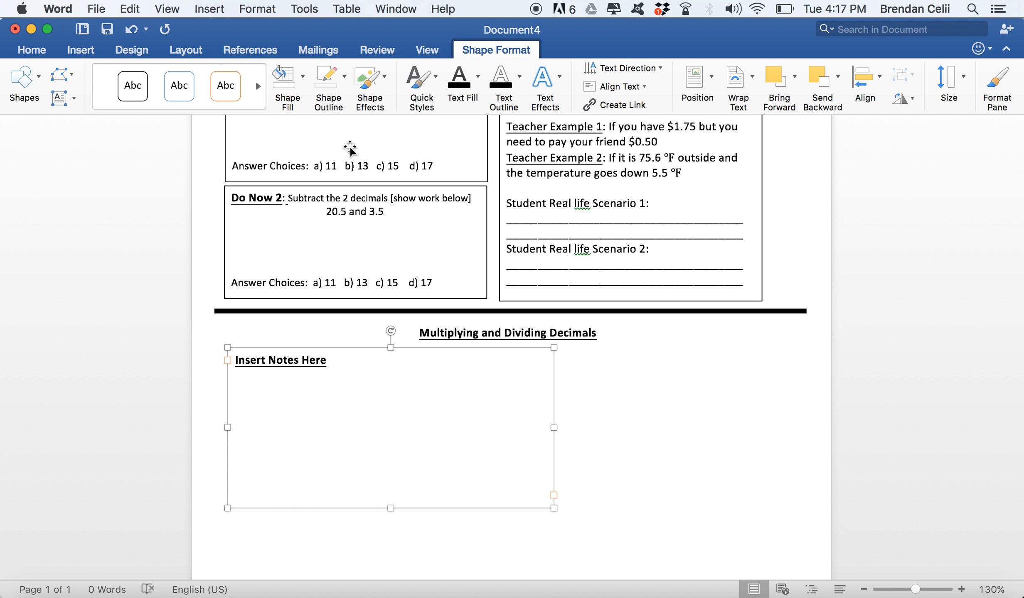
click(590, 454)
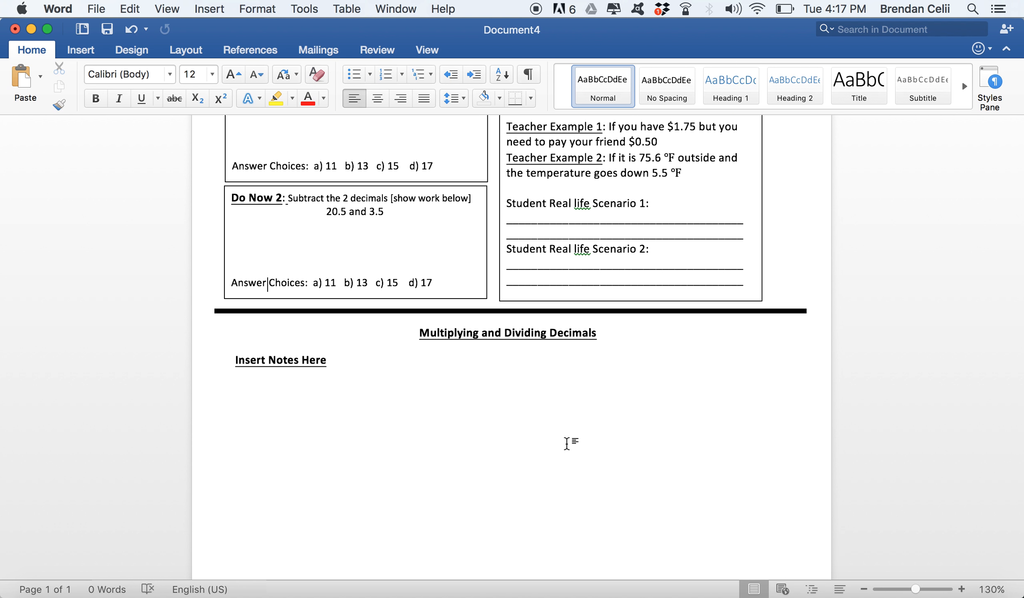
Duplicate the notes box, place the copy to the right of the lesson title, and make it narrower and shorter.
click(504, 442)
click(692, 421)
key(super+v)
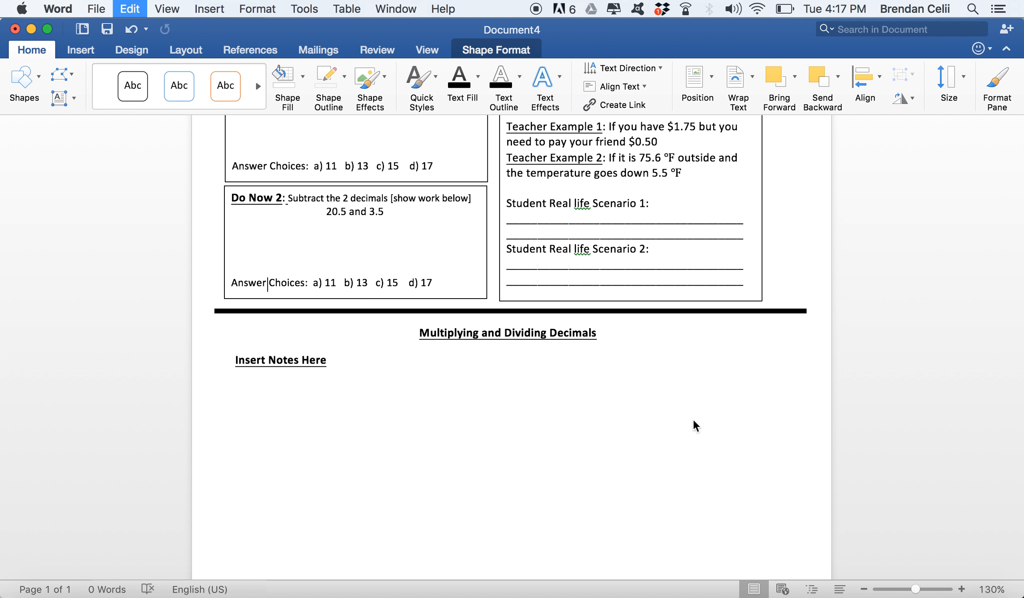
drag(448, 421, 642, 466)
drag(487, 418, 618, 411)
drag(717, 498, 715, 457)
drag(715, 399, 714, 390)
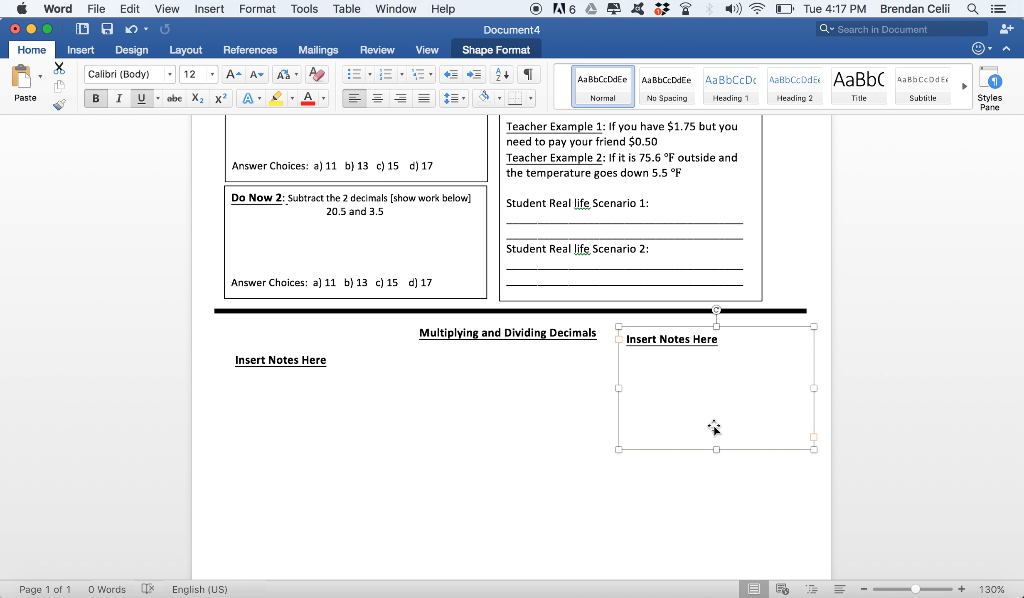
drag(715, 450, 717, 465)
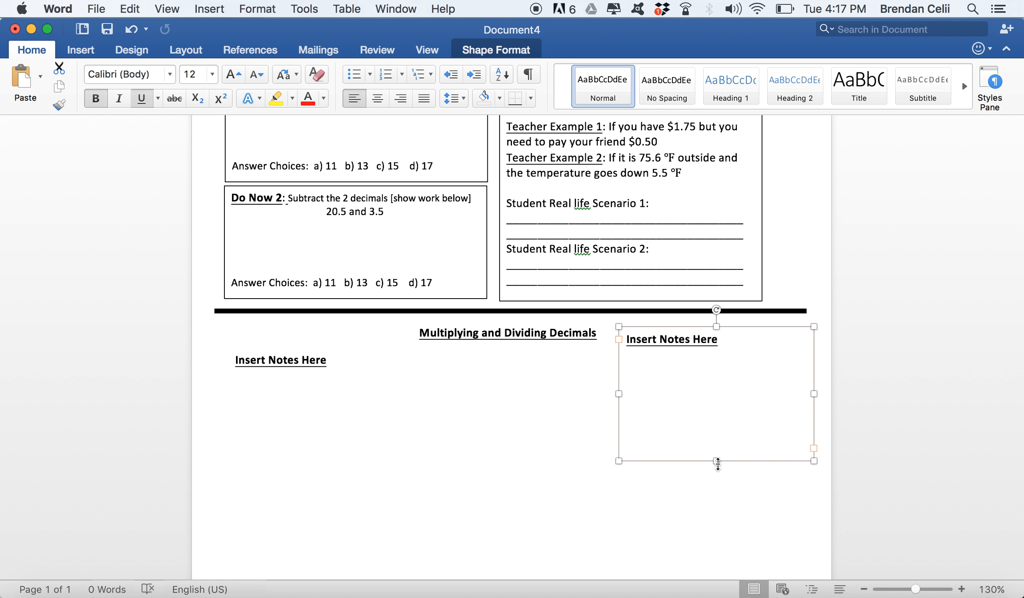
Replace the copied box's text with the heading "I can statements:" and start a non-bold line below it.
drag(714, 339, 634, 338)
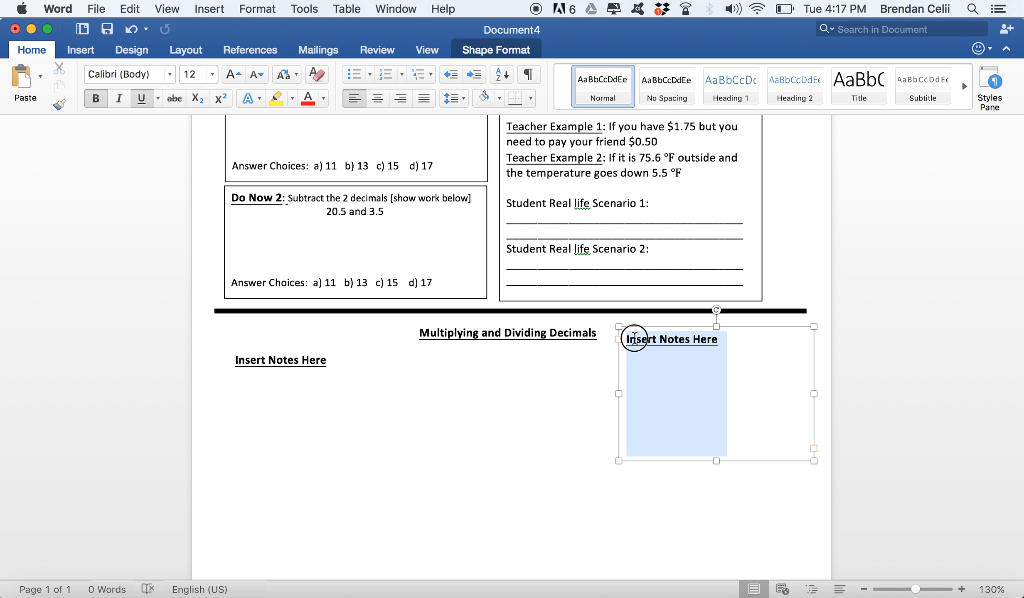
text(I can )
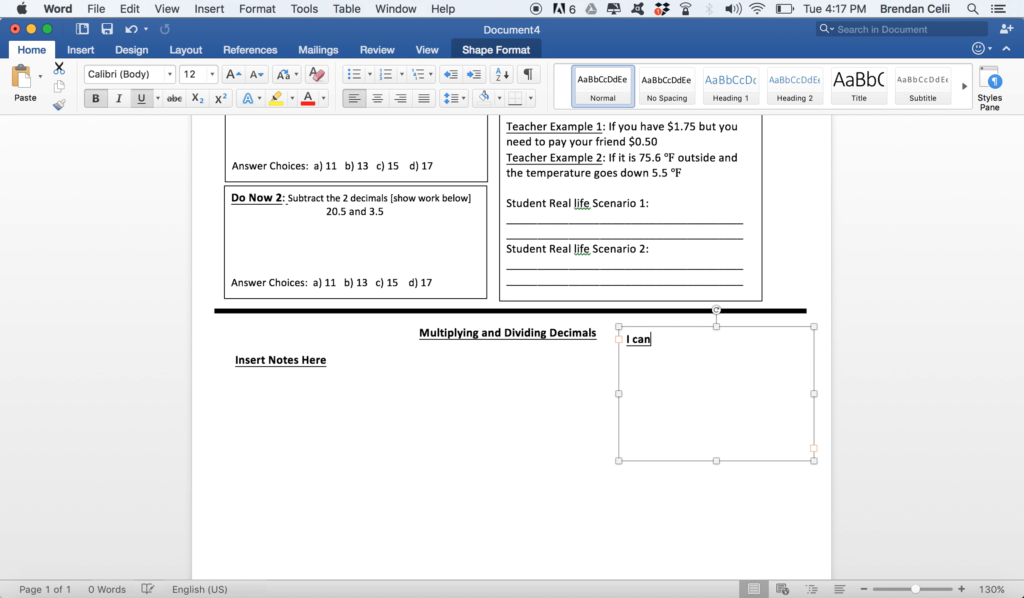
text(statement)
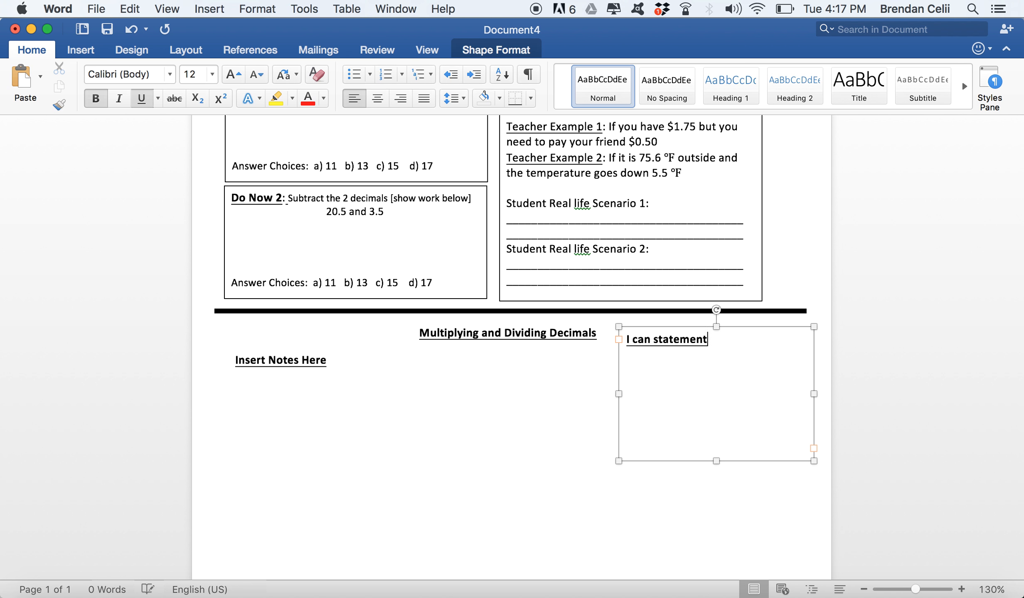
text(s:)
key(Return)
key(super+b)
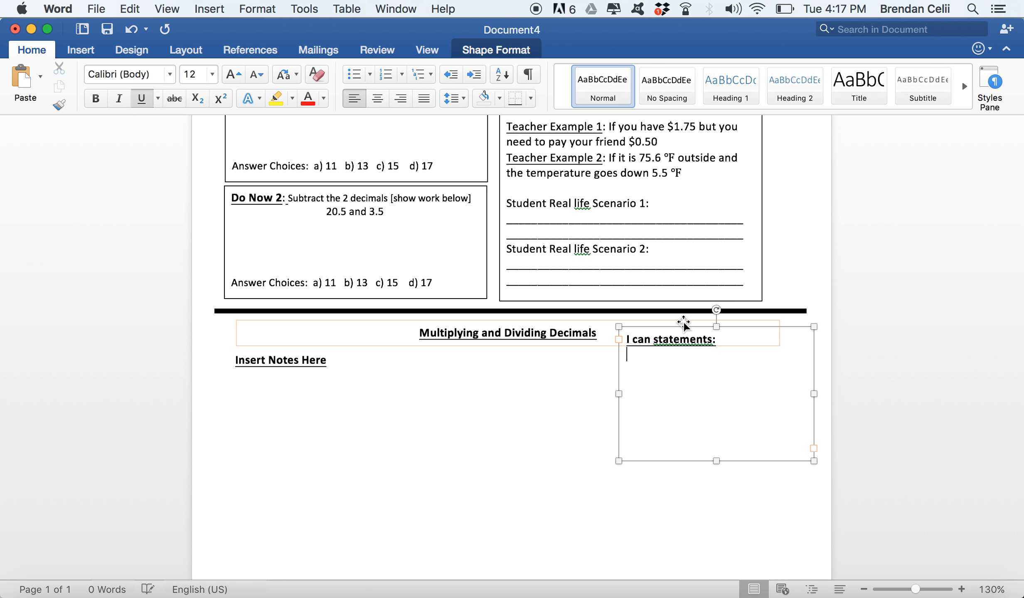
Turn off underlining and begin the line under the I can statements heading with a plain "1)", without automatic list numbering.
key(super+u)
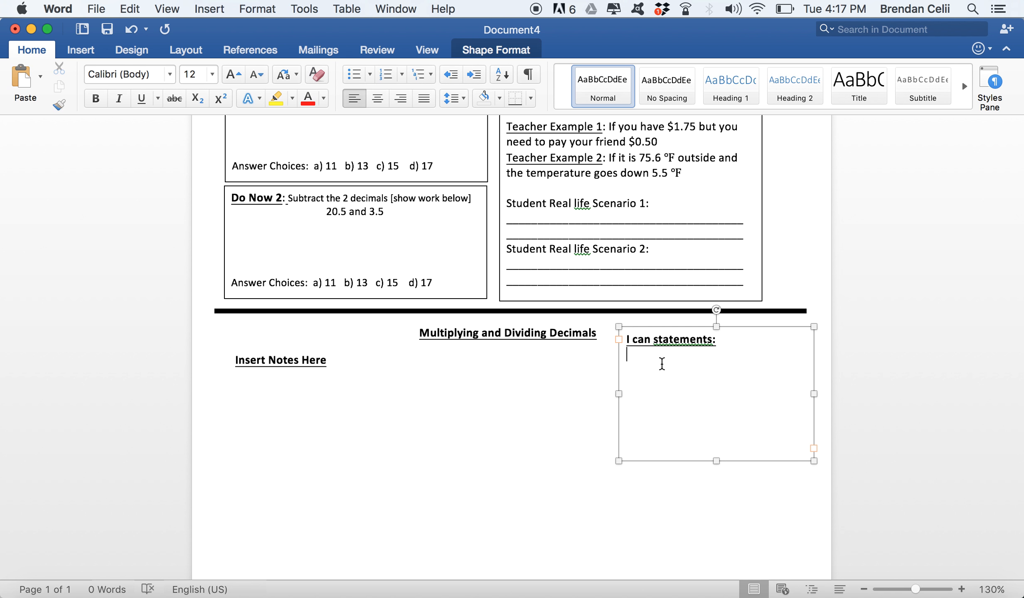
text(1) Ex)
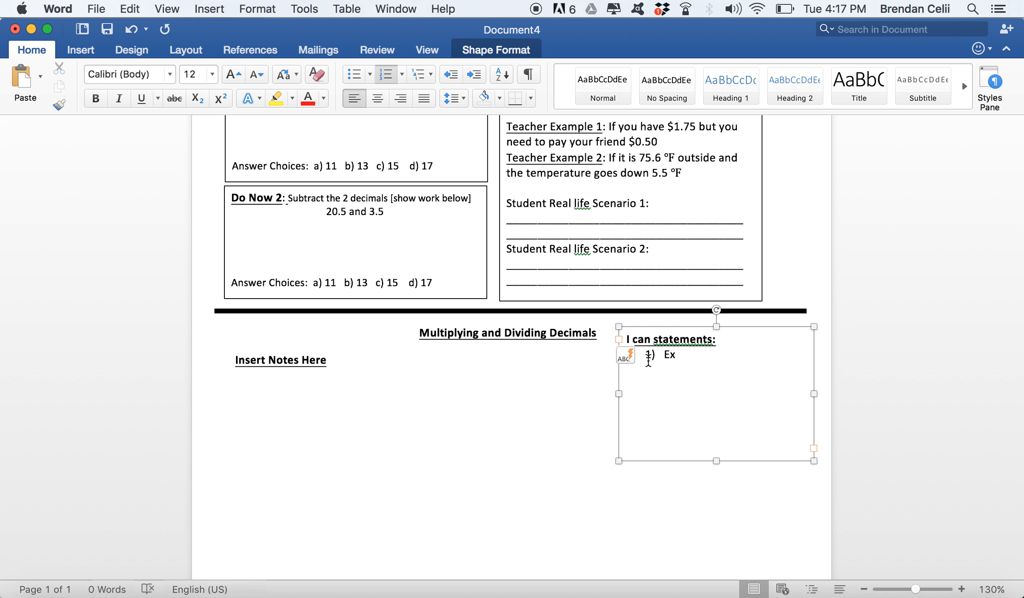
key(BackSpace)
key(BackSpace)
key(super+z)
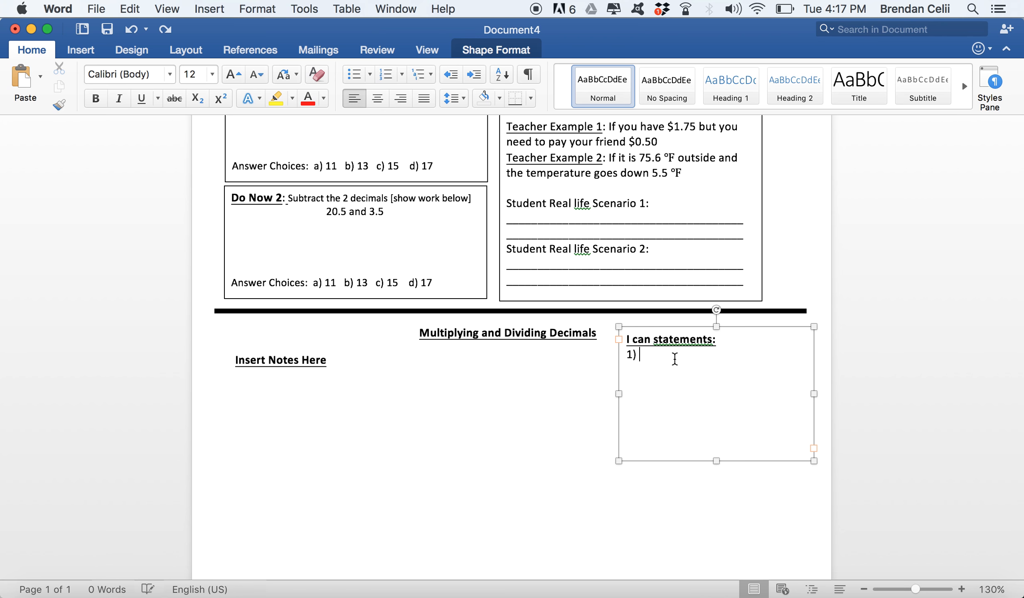
Write the first statement: "Explain real life scenarios where you need to use multiplying and dividing decimals".
text(Explain real life scena)
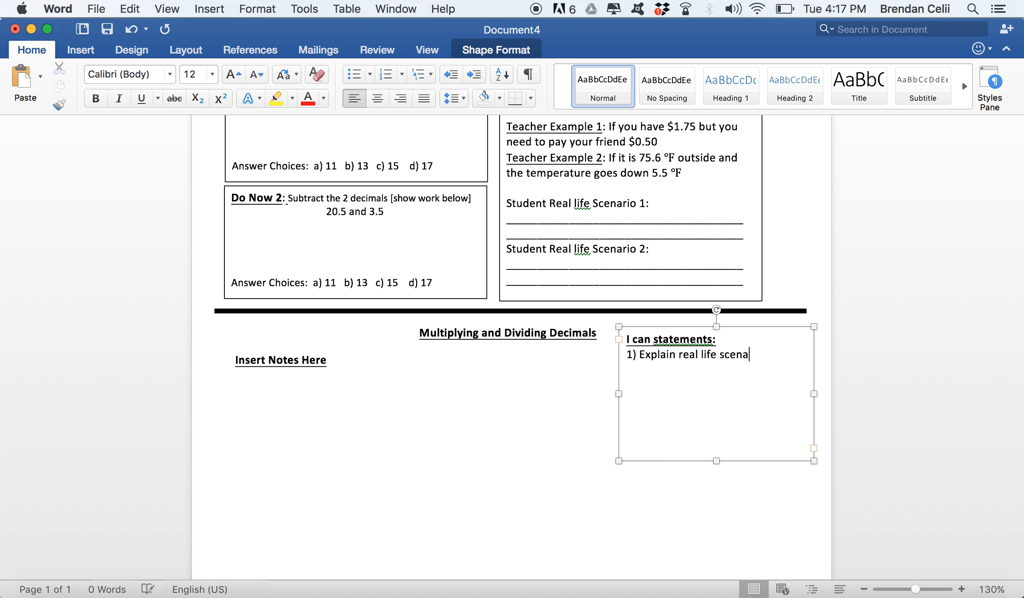
text(rios where you nee to use m)
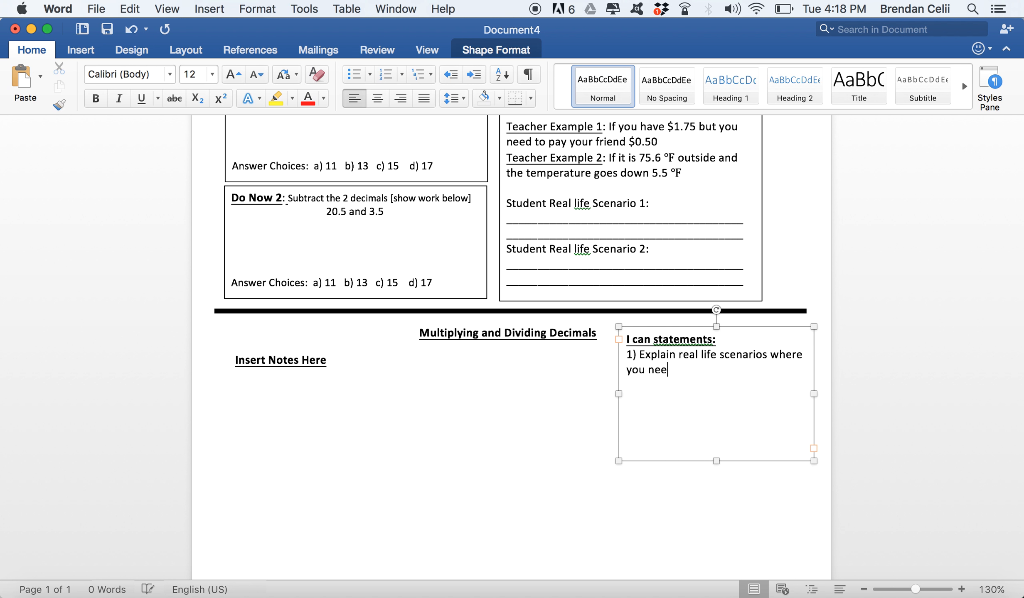
key(BackSpace)
key(BackSpace)
key(BackSpace)
key(BackSpace)
key(BackSpace)
key(BackSpace)
key(BackSpace)
key(BackSpace)
text(d to use multiplying and divid)
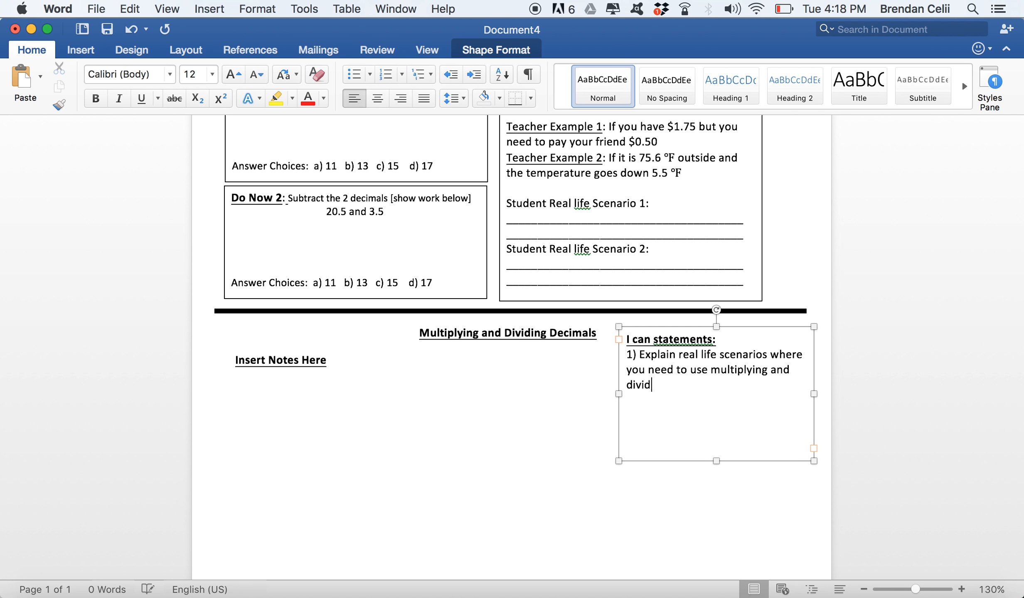
text(ing decimals)
Add the second statement on a new line: "2) Multiply and Divide simple decimals".
key(Return)
text(2) M)
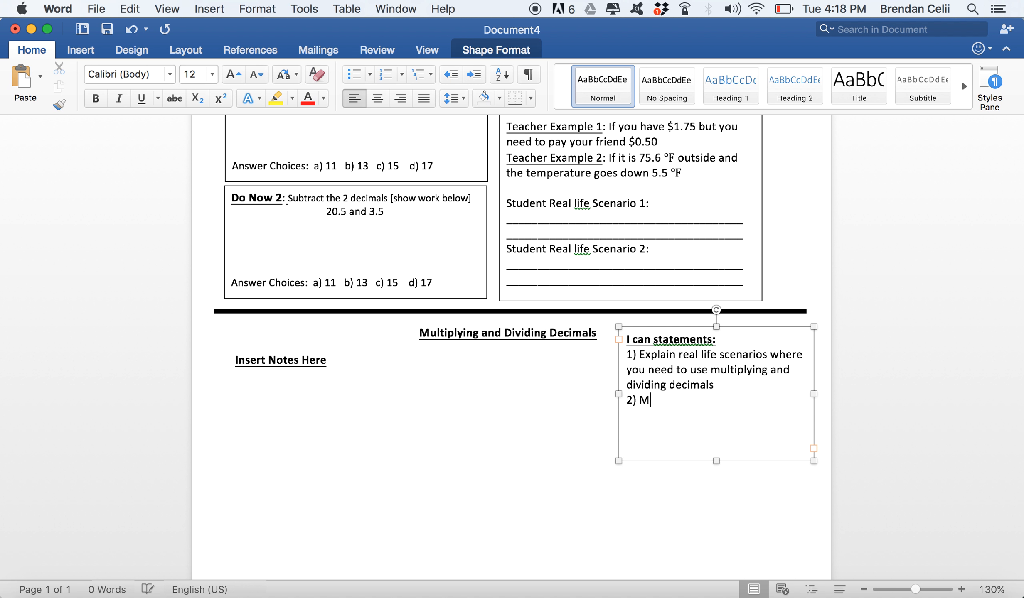
text(ultiply and Divide )
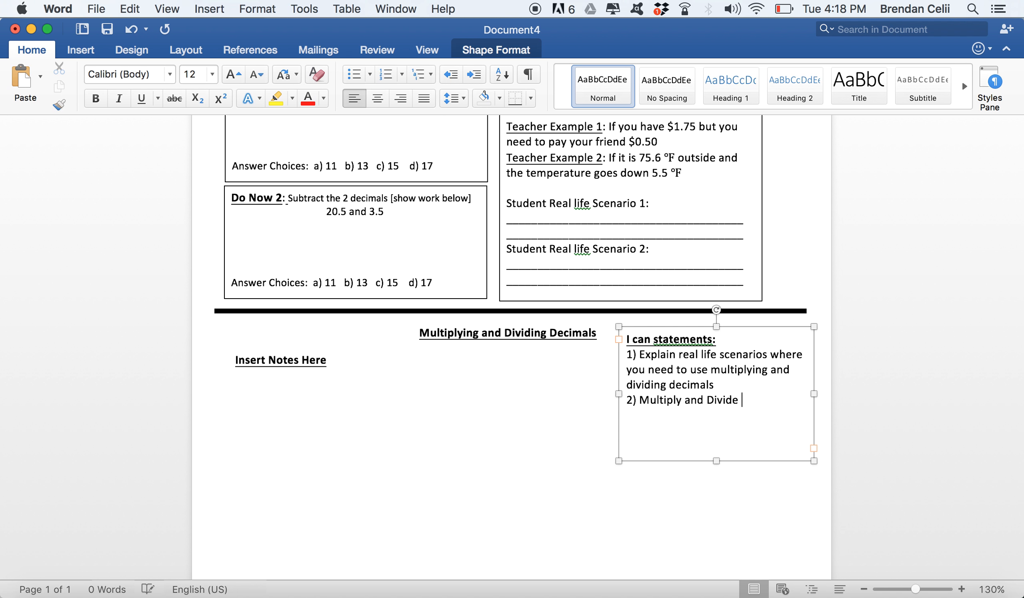
text(simple decimals)
Add statement "3)" by copying the wording of statement 2 and replacing "simple" with "harder".
key(Return)
text(3) M)
key(BackSpace)
click(665, 409)
drag(665, 409, 642, 400)
key(super+c)
click(646, 433)
key(super+v)
double_click(737, 433)
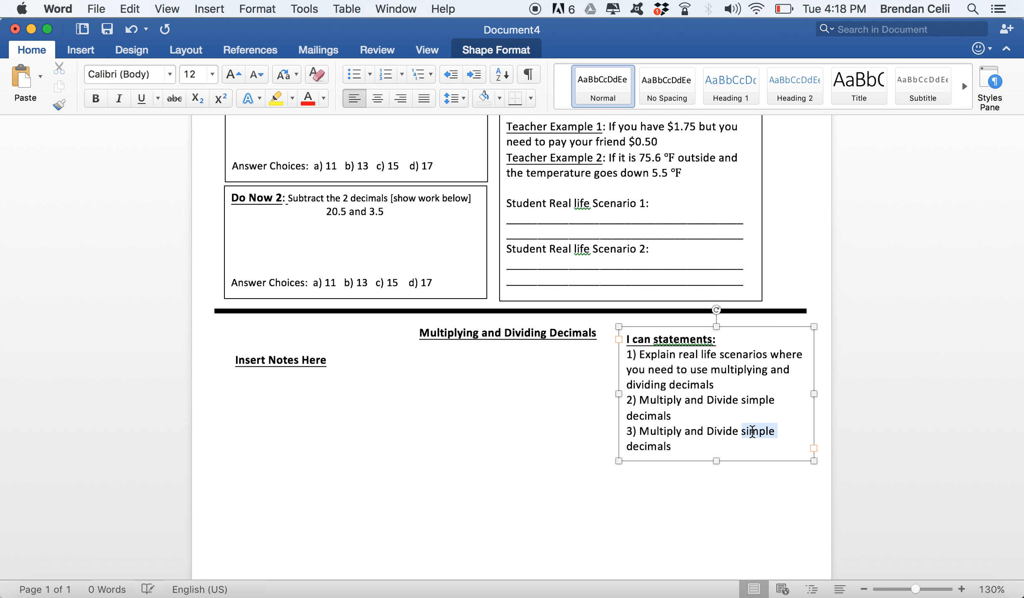
text(harder)
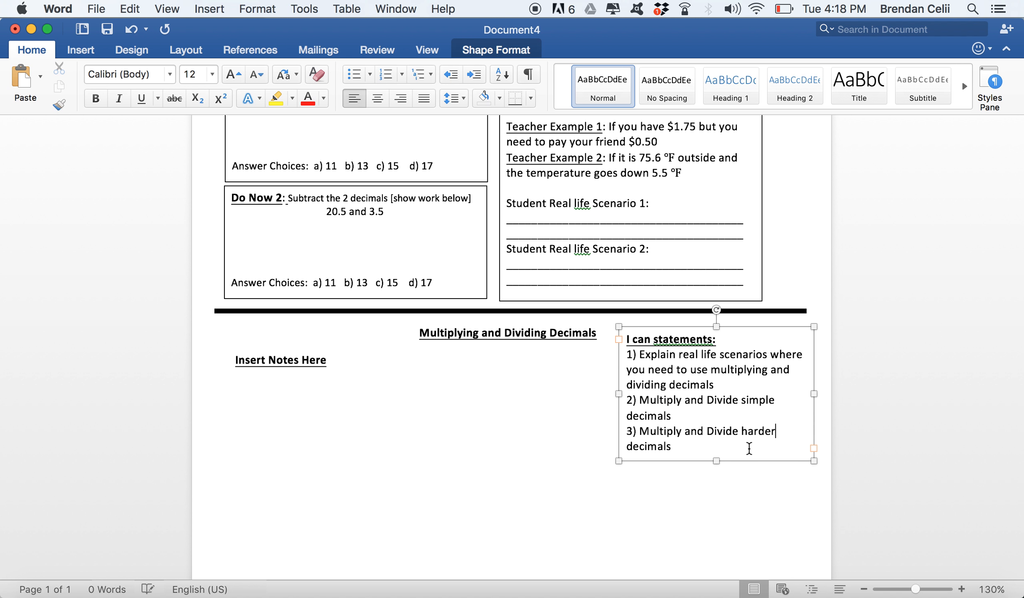
Set the three numbered I can statements to font size 10, leaving their heading as it is.
drag(738, 446, 624, 354)
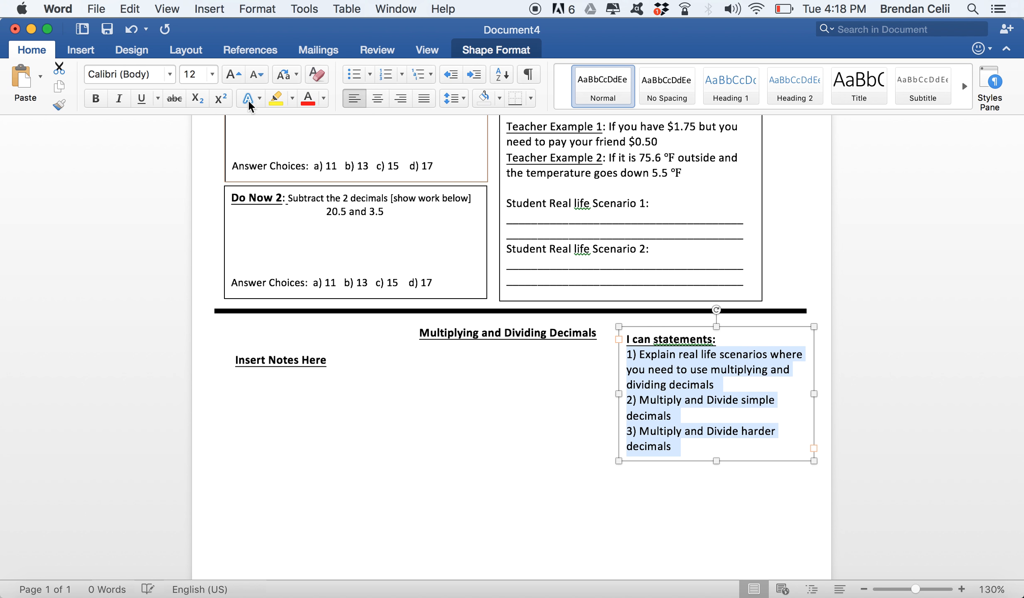
click(200, 73)
text(11)
key(Return)
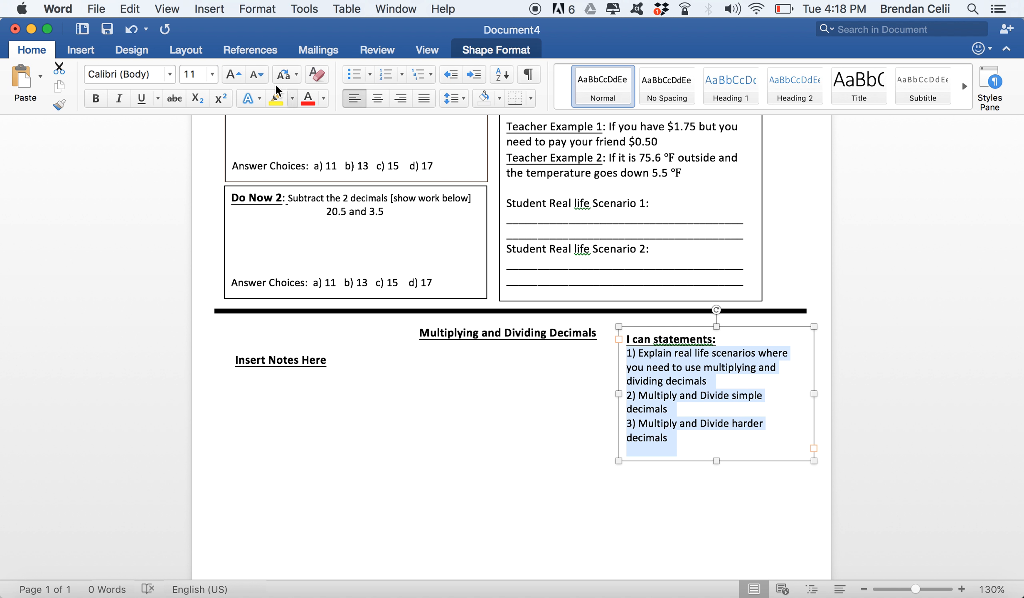
click(195, 75)
text(10)
key(Return)
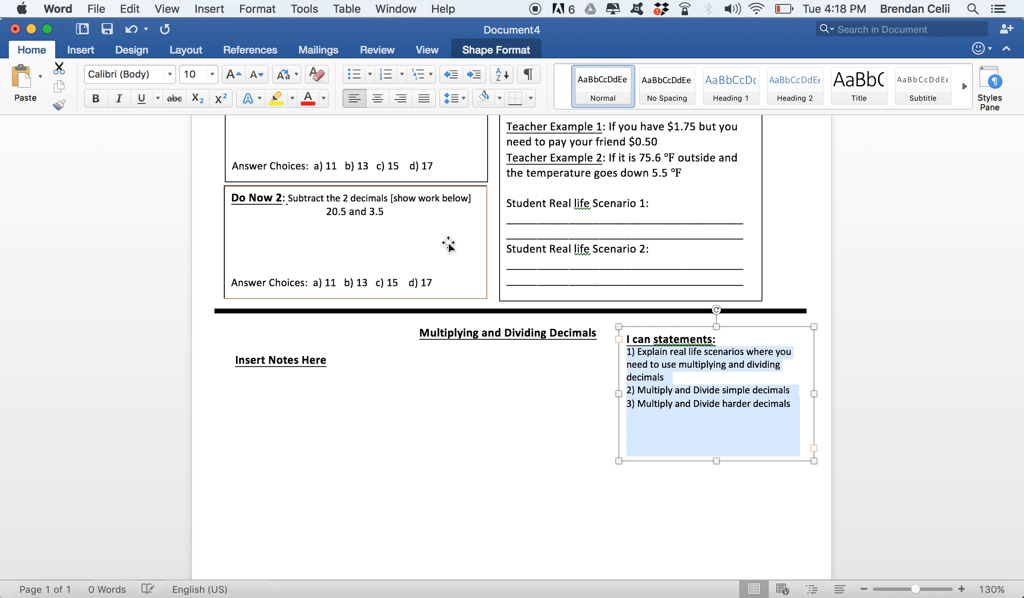
click(729, 452)
drag(713, 441, 709, 409)
click(626, 465)
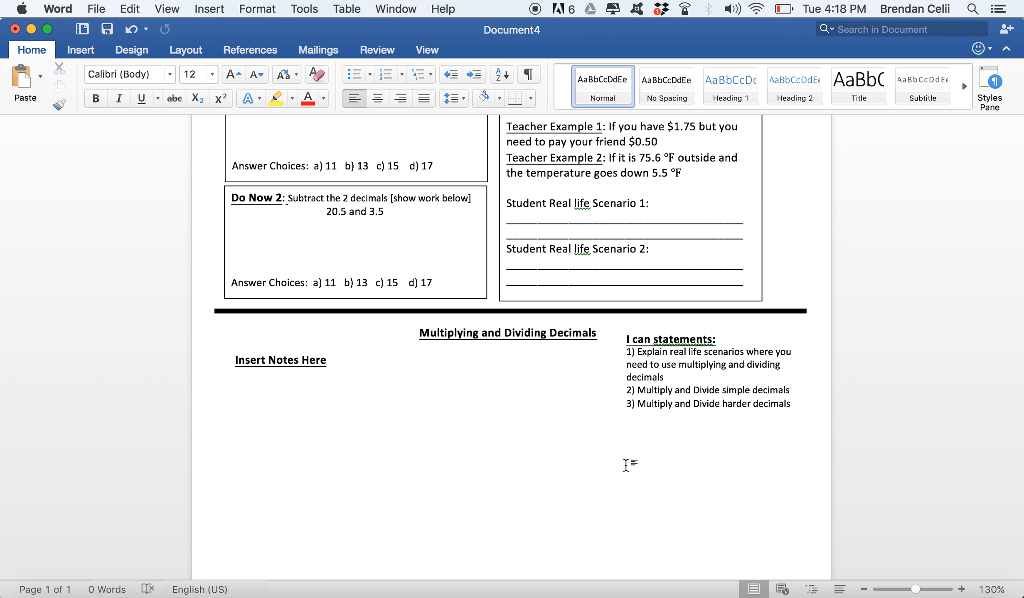
Move the Insert Notes Here box slightly up and to the left, closer to the thick divider line.
click(325, 374)
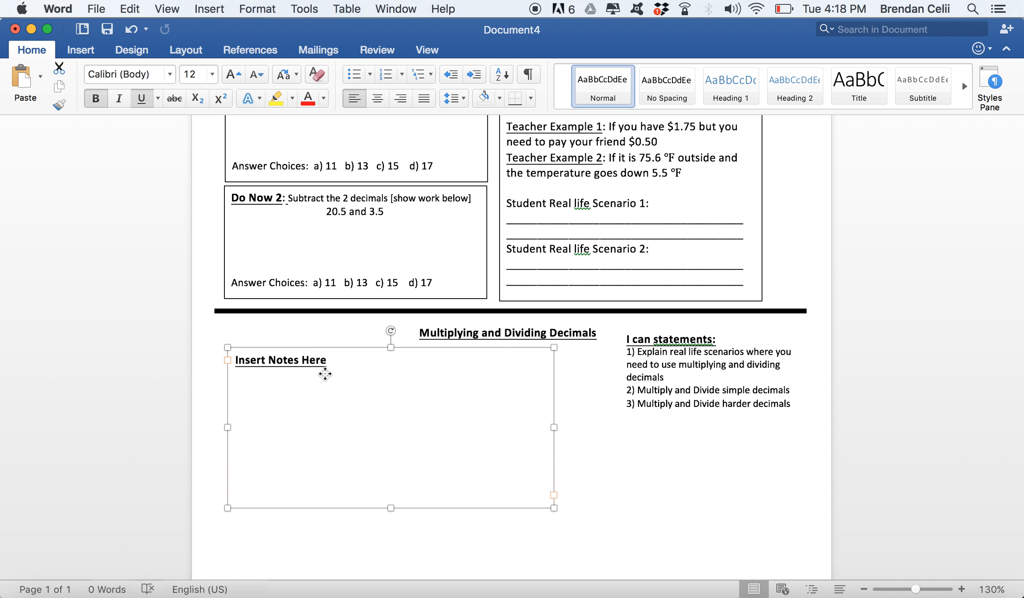
click(374, 374)
mouse_move(373, 374)
mouse_down()
mouse_move(354, 364)
mouse_move(361, 347)
mouse_move(364, 374)
mouse_move(361, 360)
mouse_up()
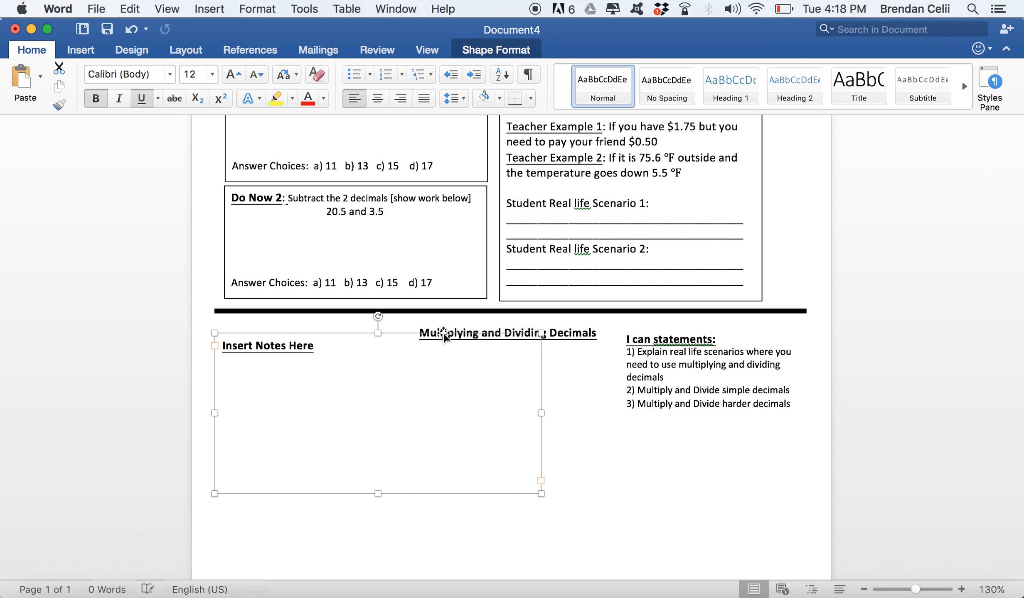
click(566, 388)
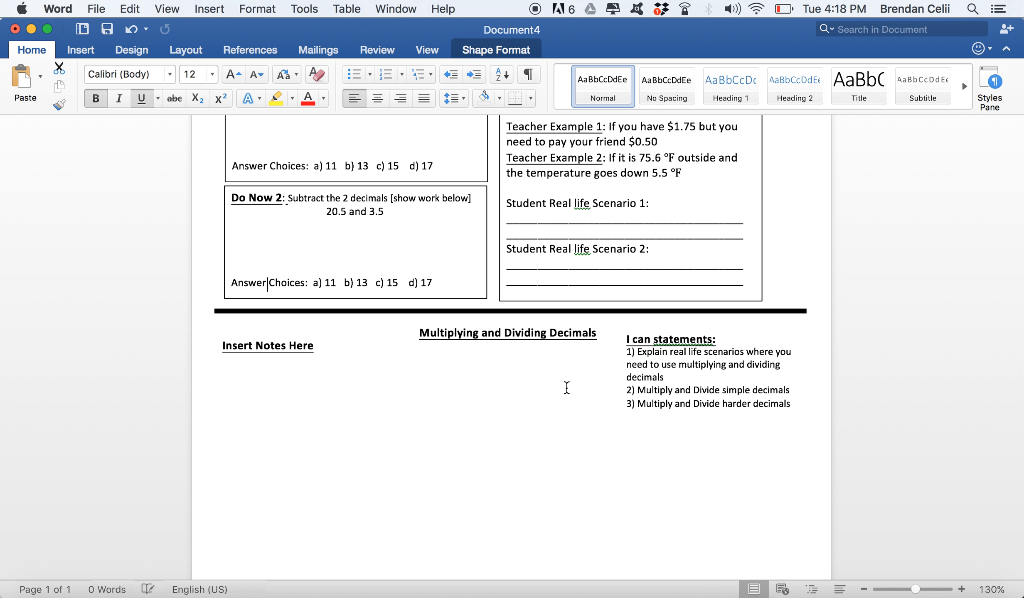
Try a white shape fill on the notes box, and return it to no fill.
click(484, 363)
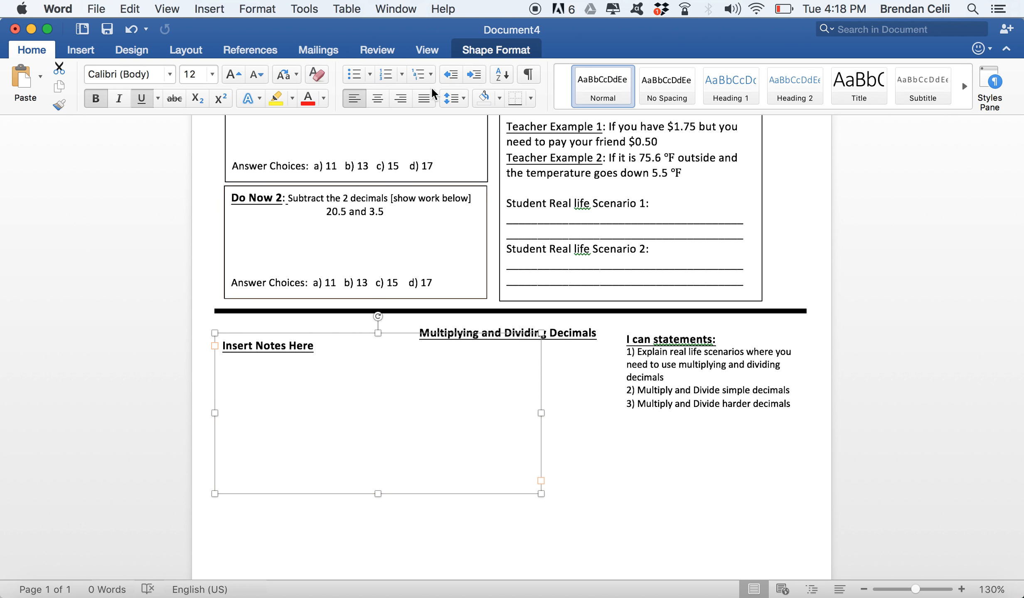
click(496, 50)
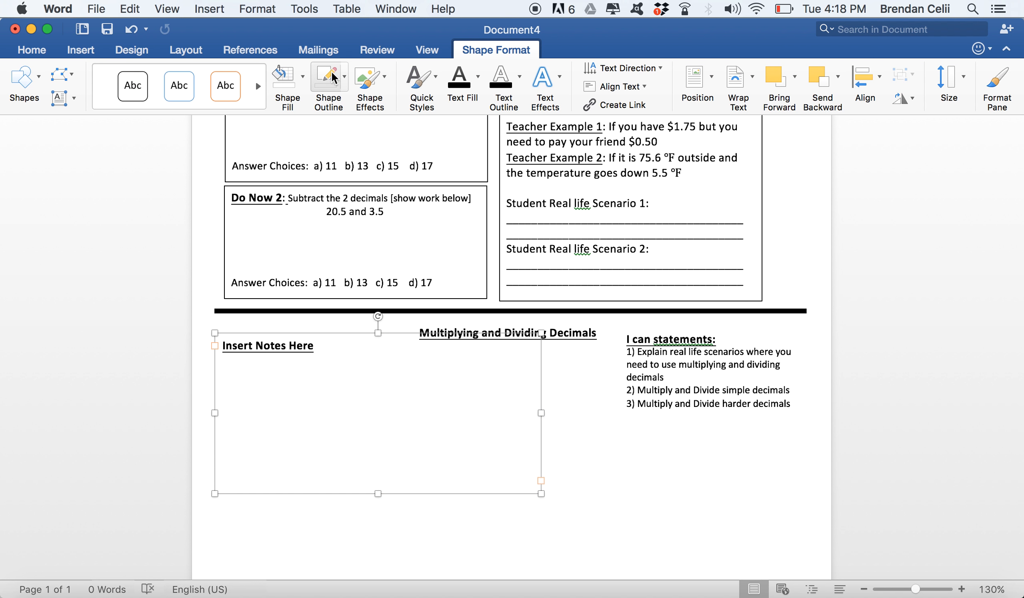
click(302, 77)
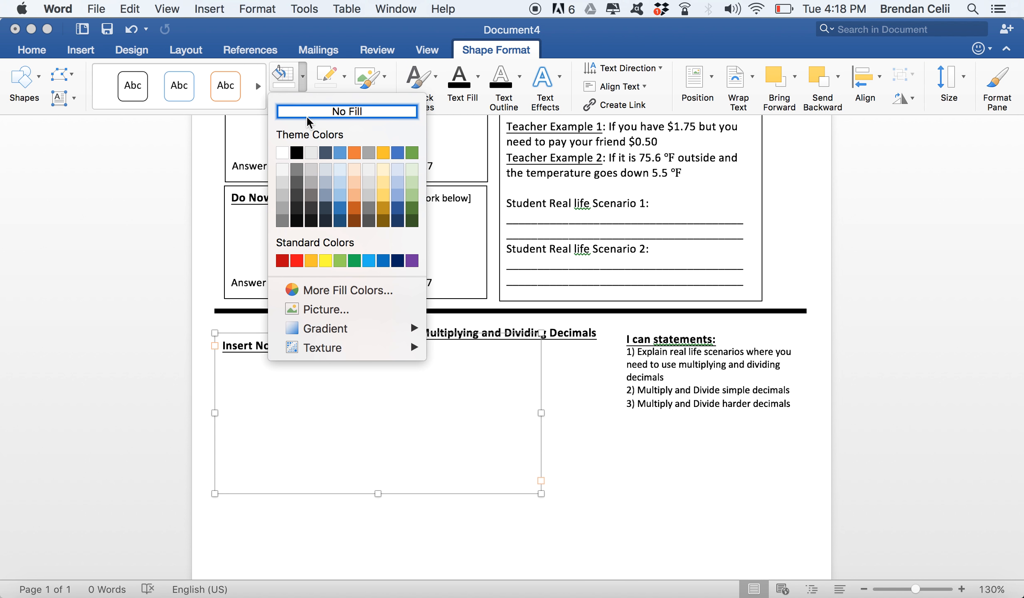
click(283, 153)
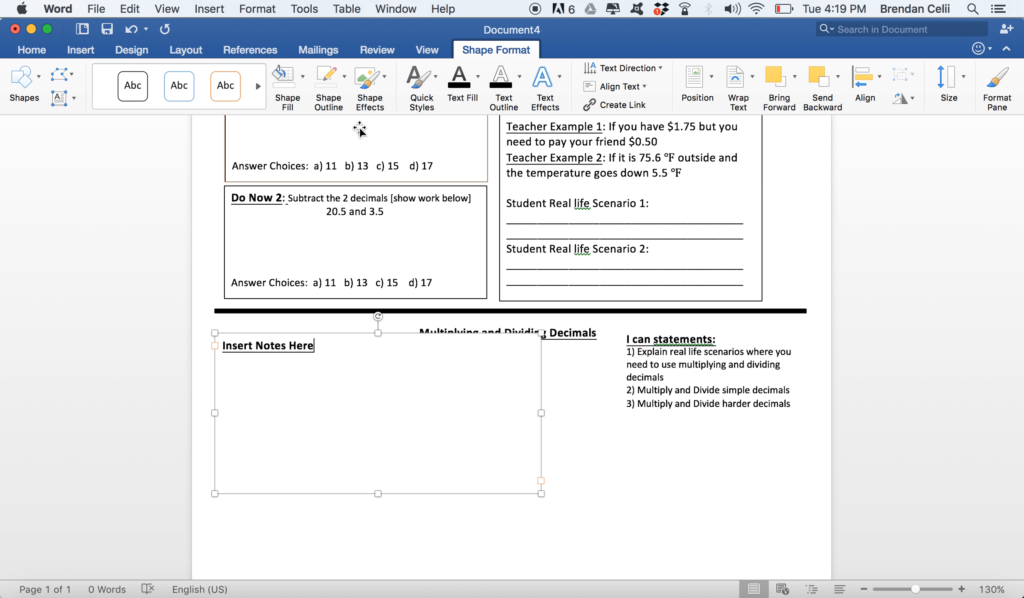
click(346, 87)
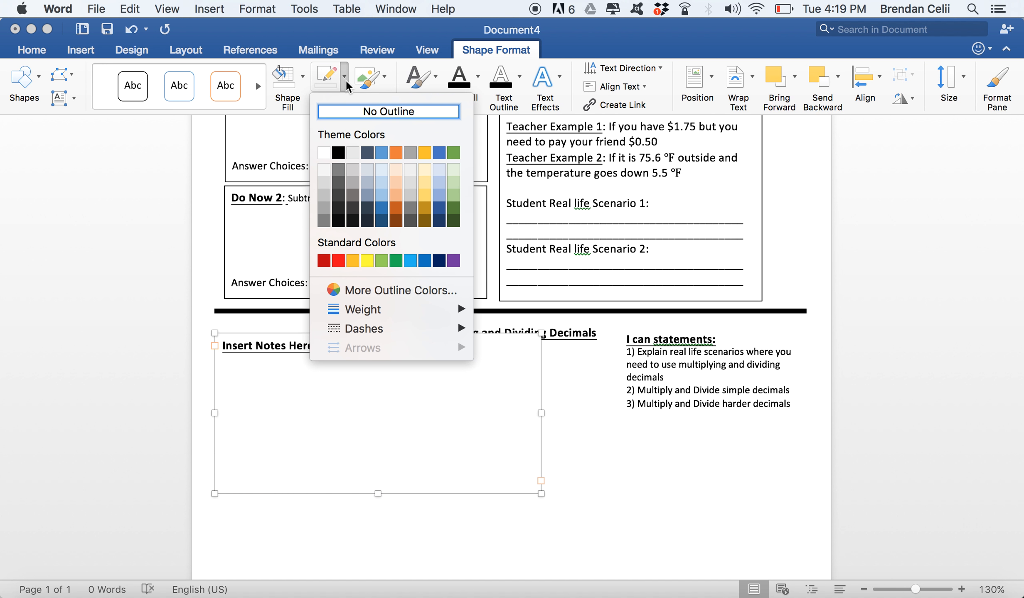
click(303, 81)
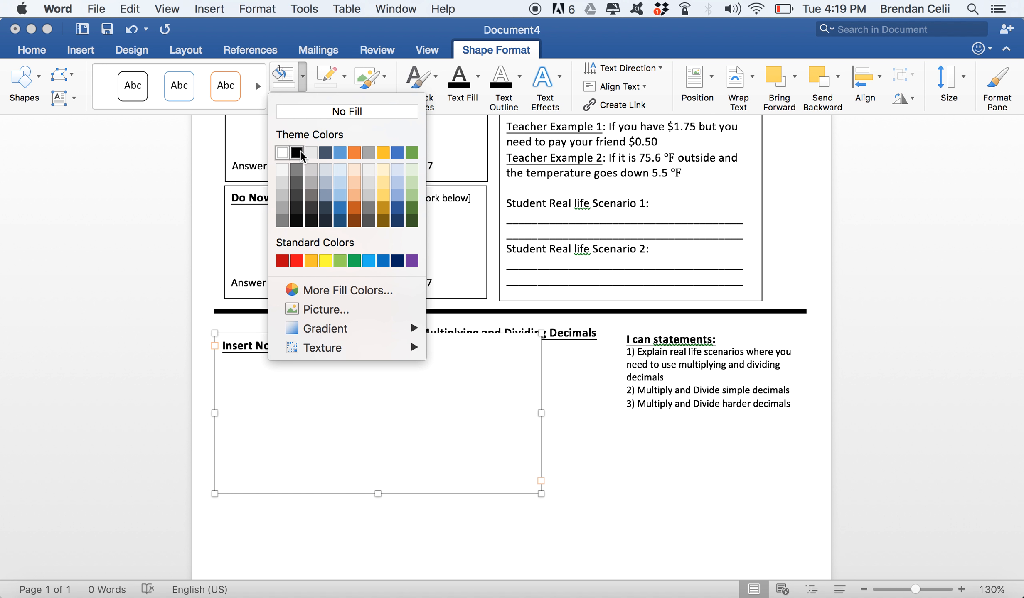
click(297, 107)
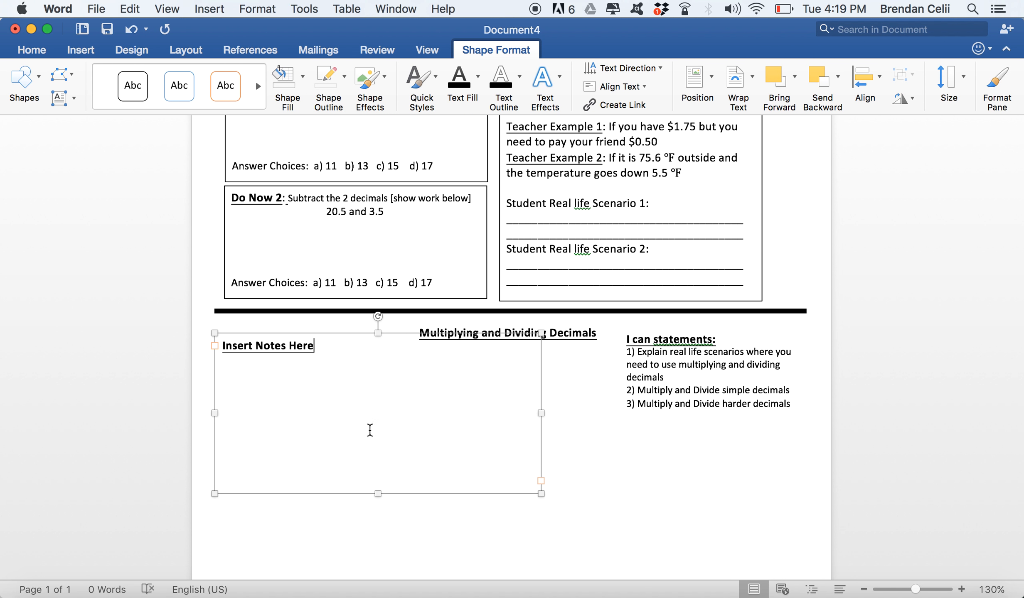
Nudge the notes box slightly down so its top edge clears the lesson title.
click(442, 536)
click(413, 441)
drag(413, 442, 416, 447)
Replace the "Insert Notes Here" text with the heading "Review of Multiplying:" and start a new line below it.
click(321, 351)
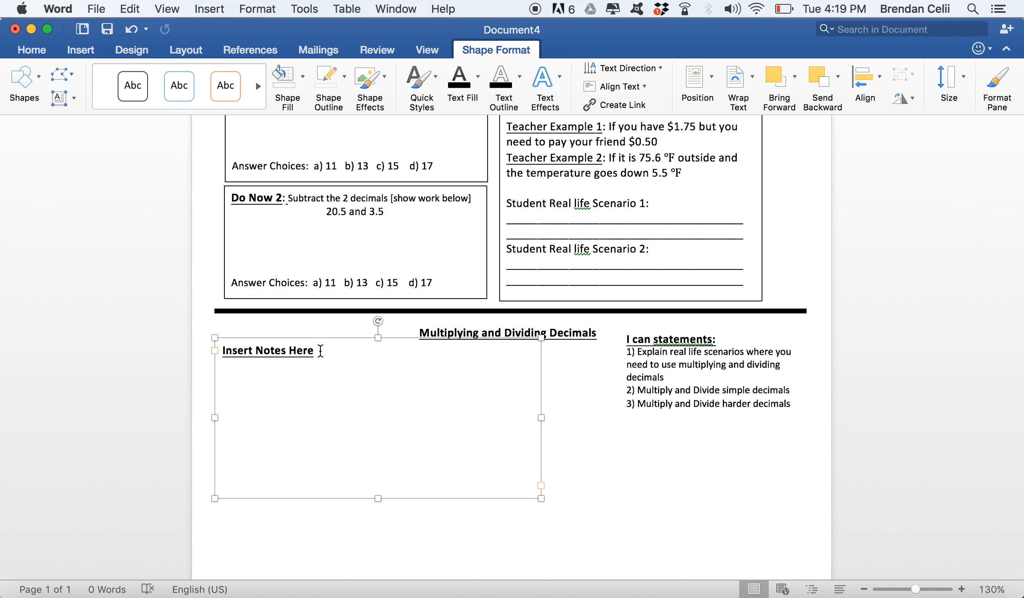
drag(321, 351, 228, 350)
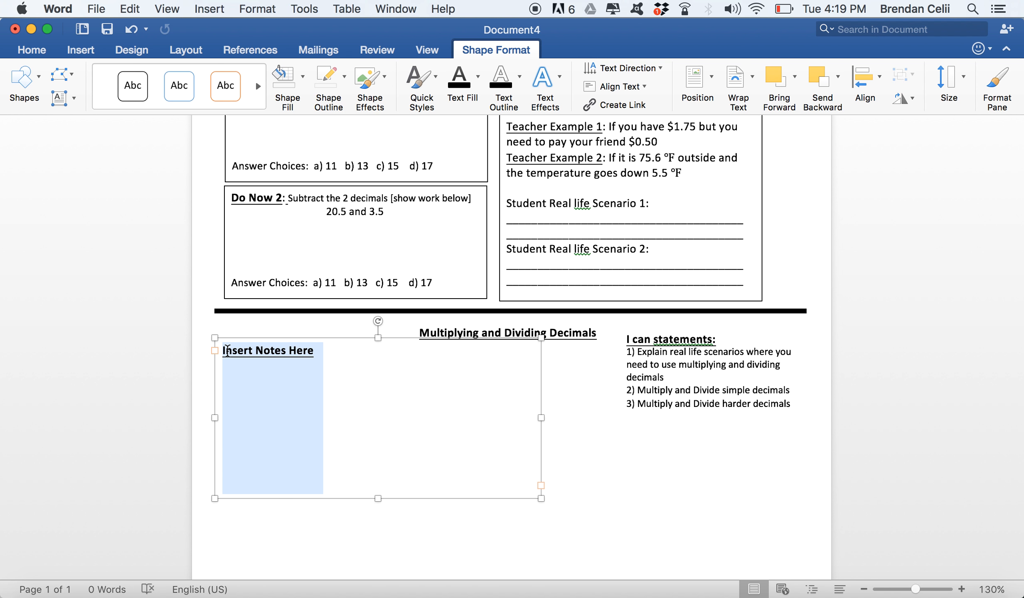
text(Review of Multiplying: )
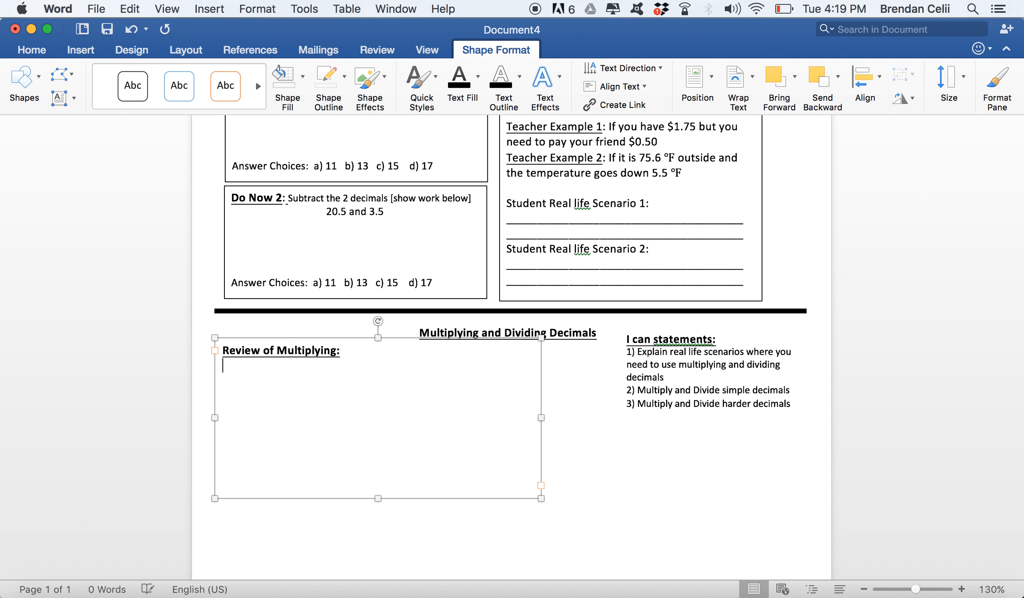
Begin a plain, non-underlined line below the heading with "The concept of multiplying:".
text(T)
key(BackSpace)
text(T)
key(BackSpace)
text(THE)
key(BackSpace)
key(BackSpace)
key(BackSpace)
text(HE)
key(BackSpace)
key(BackSpace)
text(he concept of multiplying: )
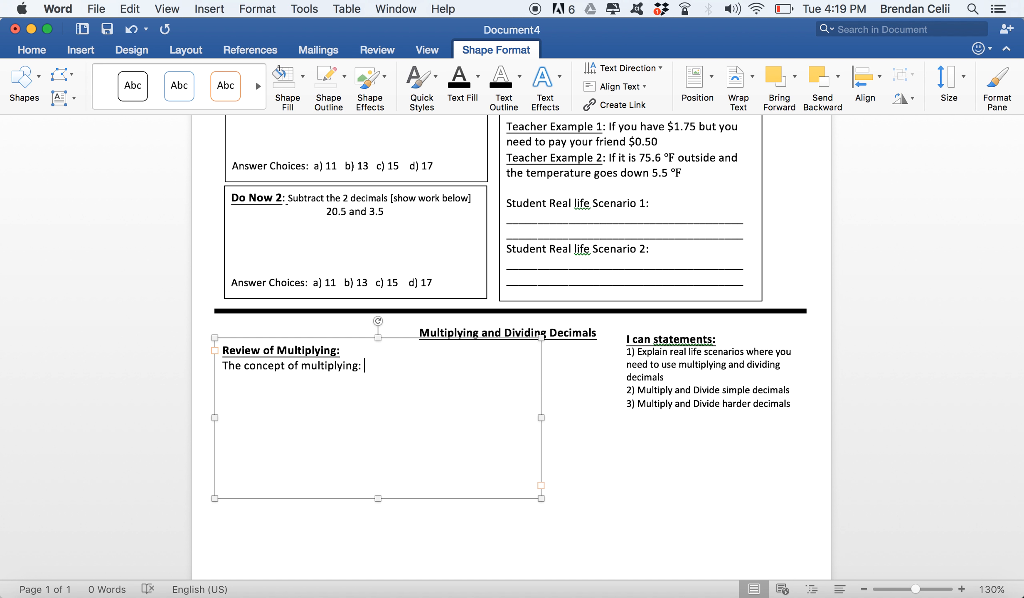
Complete the multiplying definition with "When we double, triple or quadruple (etc.) to make something bigger".
text(When we doubl)
text(e)
text(, triple or q)
text(uadruple)
text(, e)
key(BackSpace)
key(BackSpace)
key(BackSpace)
text((etc.) )
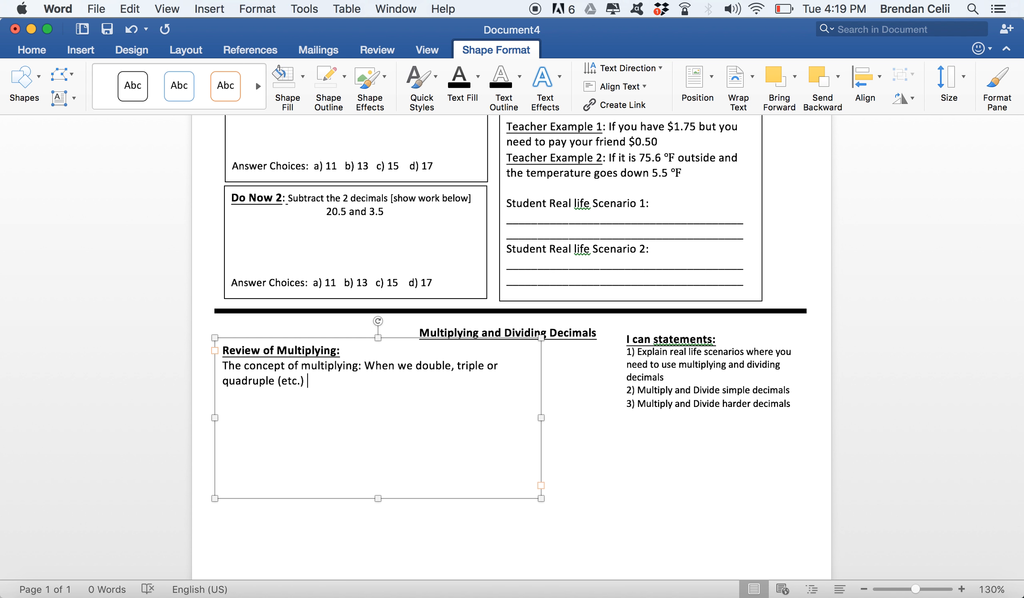
text(to make somethi)
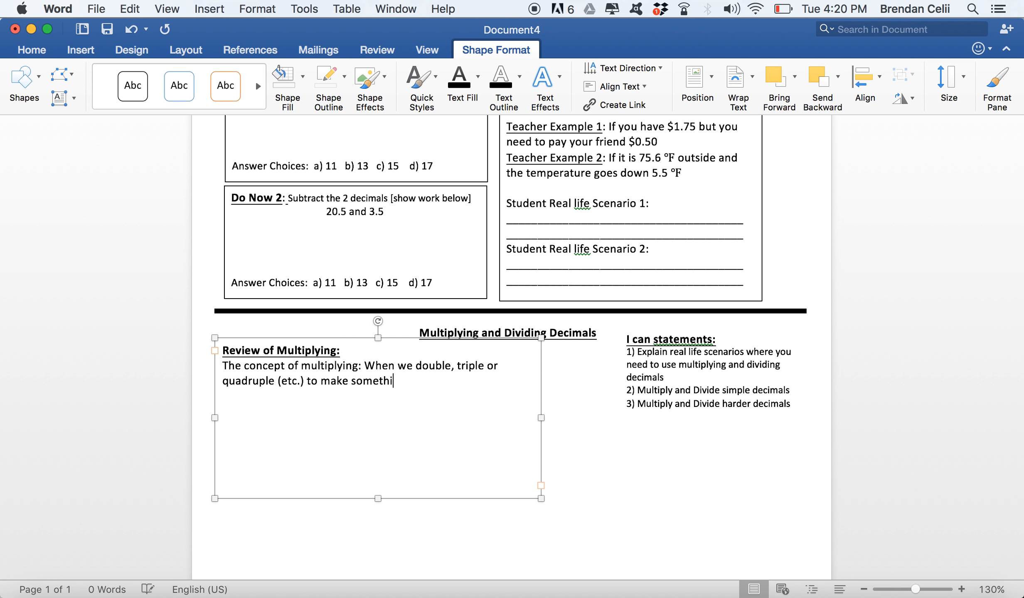
text(ng bigger)
Set the Review of Multiplying heading and its definition to font size 10.
drag(452, 382, 220, 69)
click(31, 49)
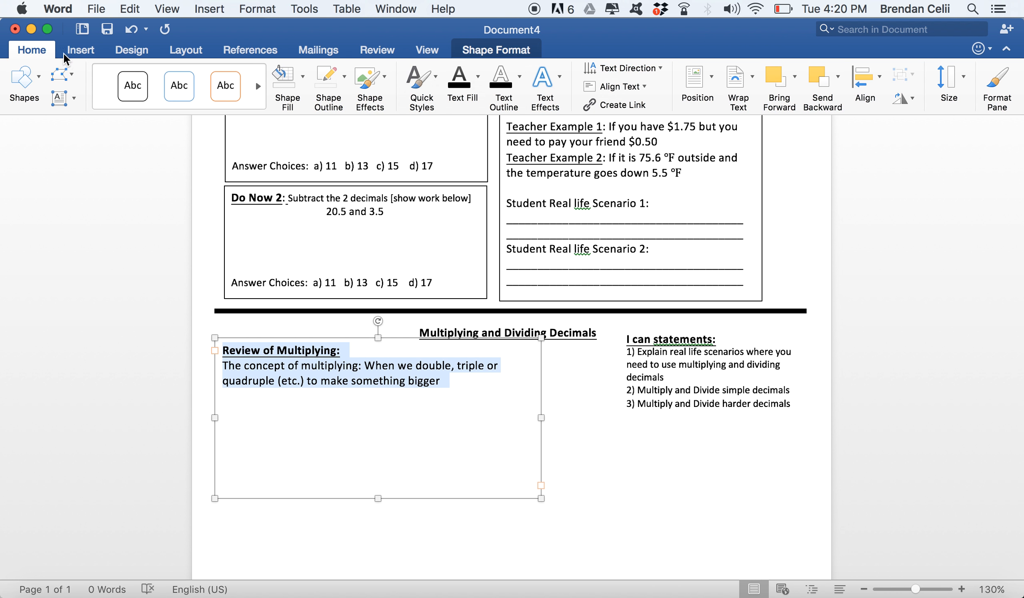
click(191, 75)
text(10)
key(Return)
Add a slightly indented line reading "Real life example 1:" below the multiplying definition.
click(402, 391)
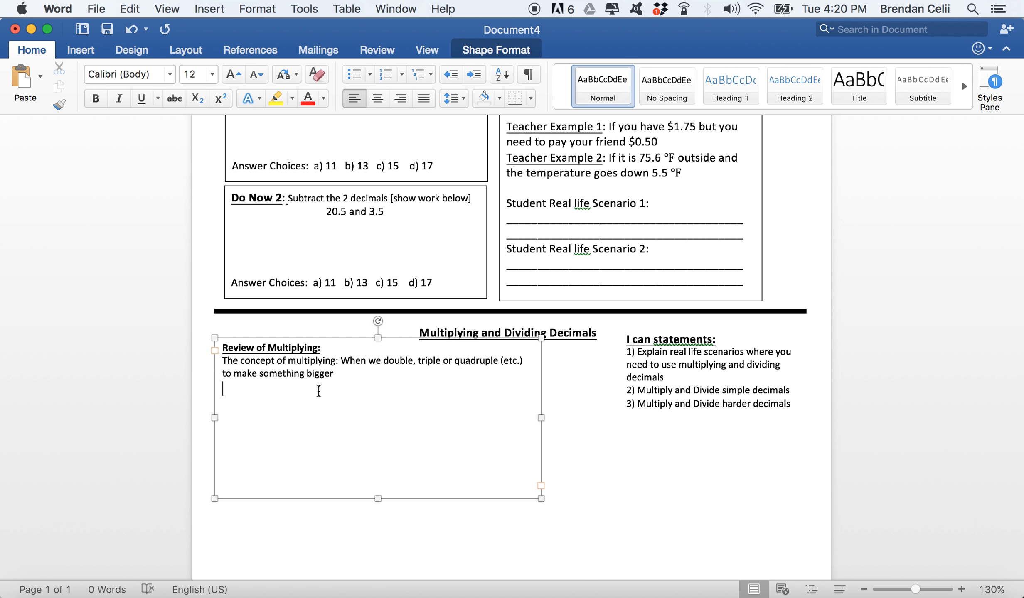
text(Re)
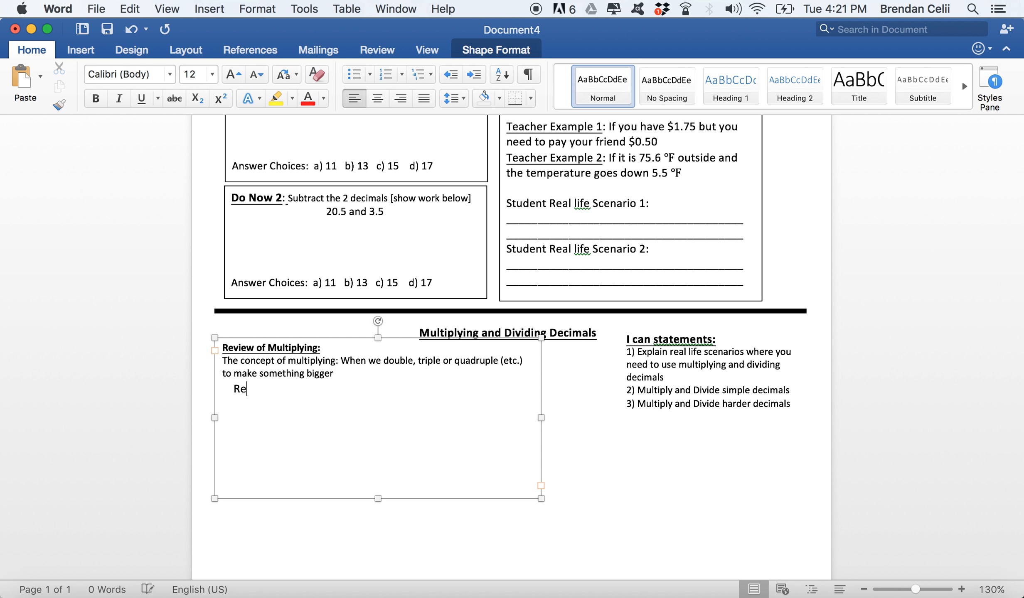
text(al life example 1:)
key(Return)
Below "Real life example 1:", add an indented line reading "Did 10 pushups the first day, and then 20 pushups on the next day".
key(Tab)
text(D)
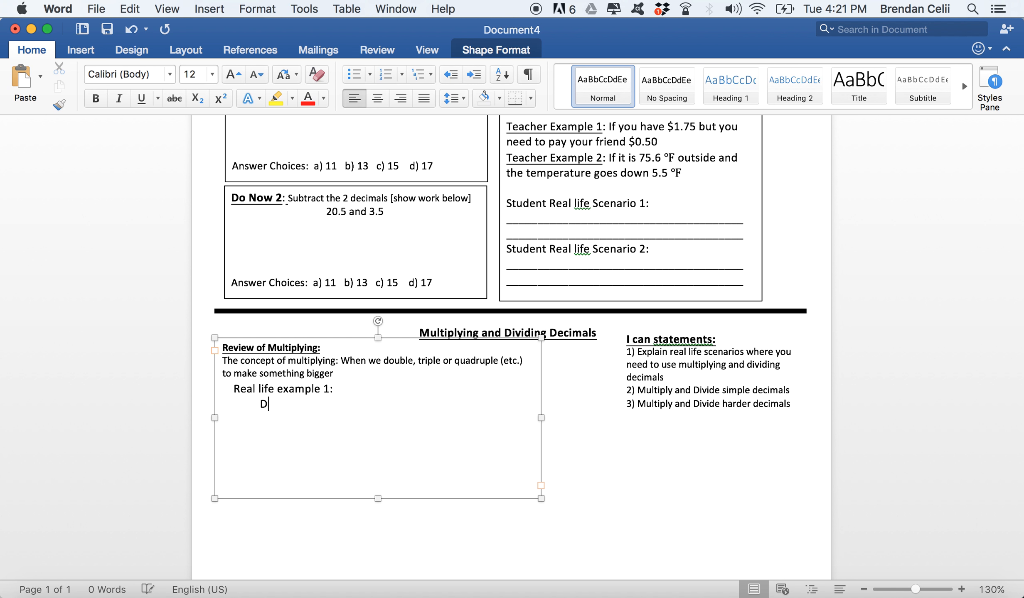
text(id 10 pushups)
key(BackSpace)
key(BackSpace)
text(the first day,)
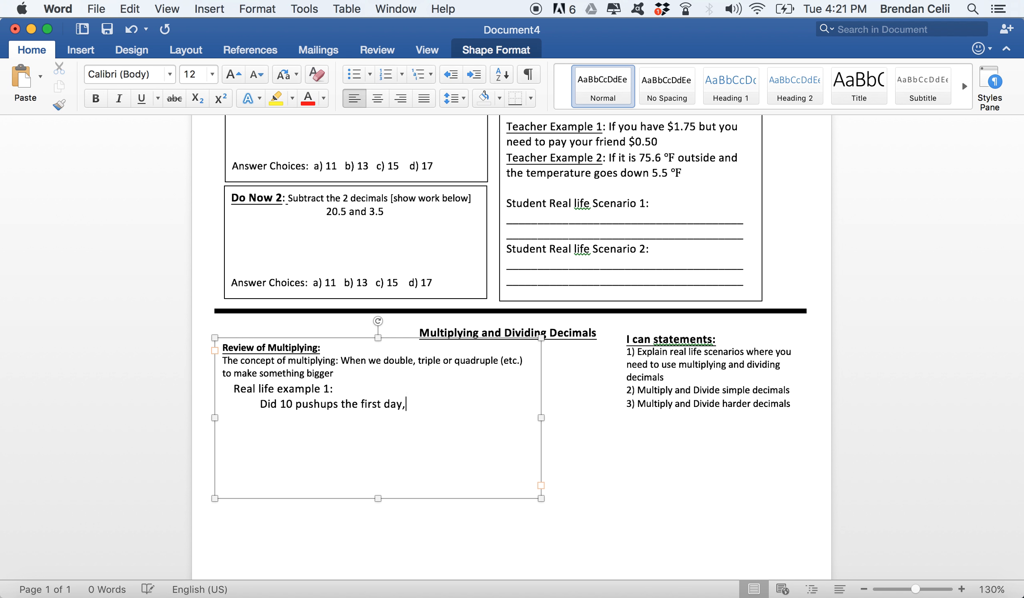
text( and then 20 pushups )
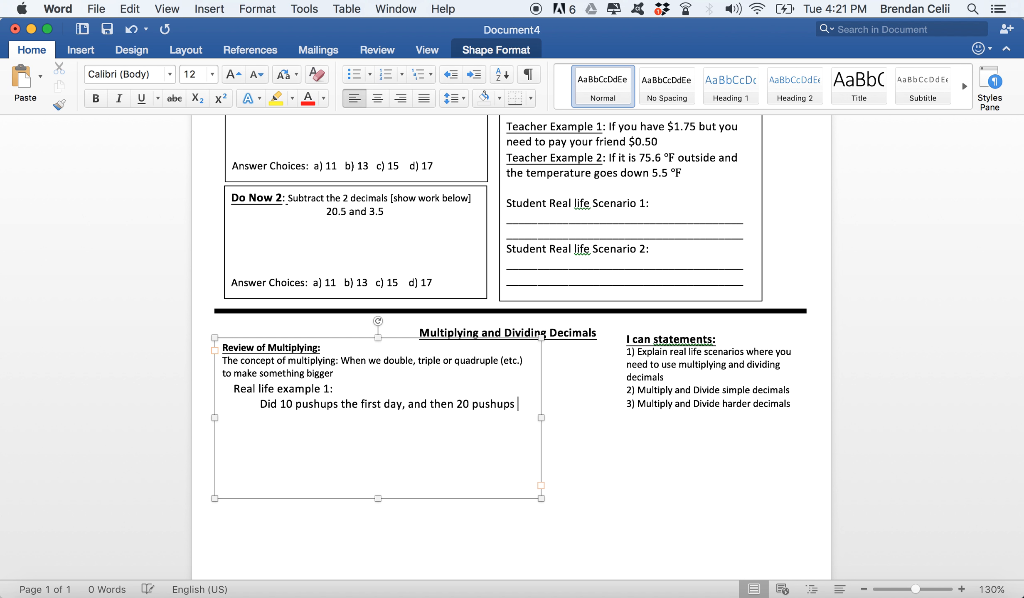
text(on the next day)
Reword the end of the pushups sentence to "then doubled it the next day to 20 pushups".
drag(446, 423, 429, 400)
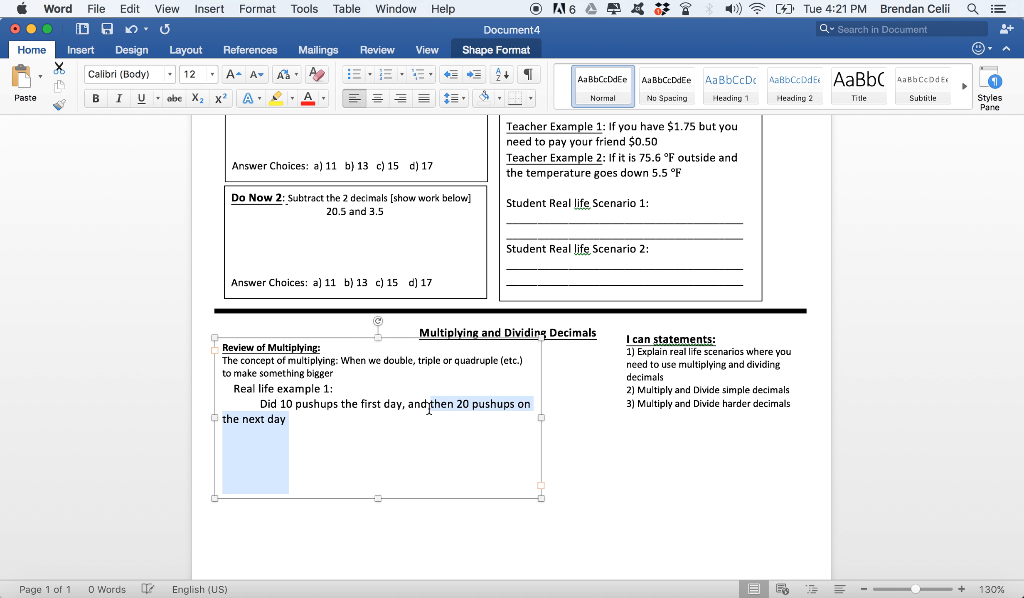
key(BackSpace)
text(n doubl)
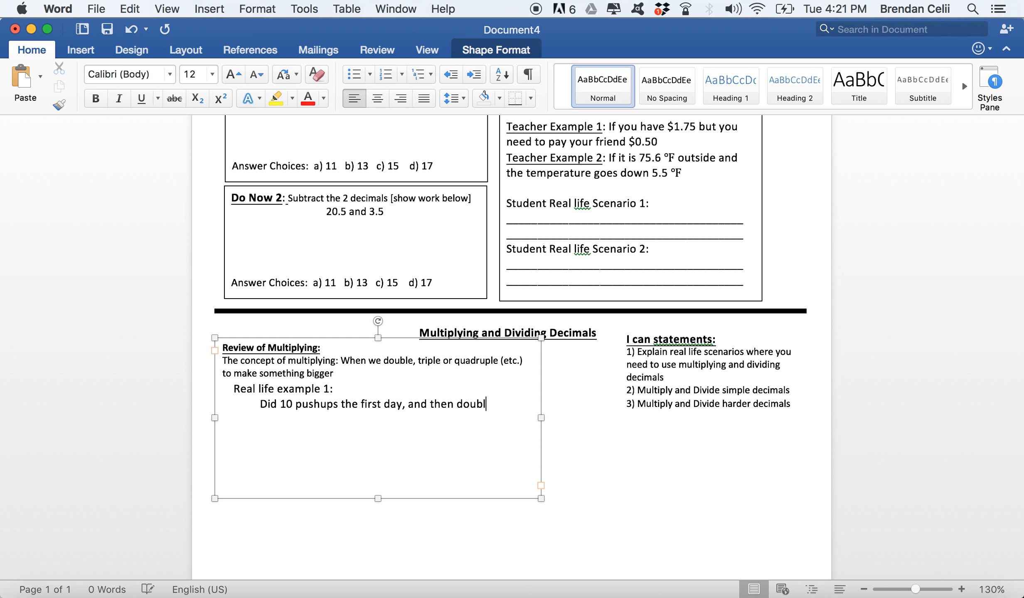
text(ed it the next day to 20 pushups)
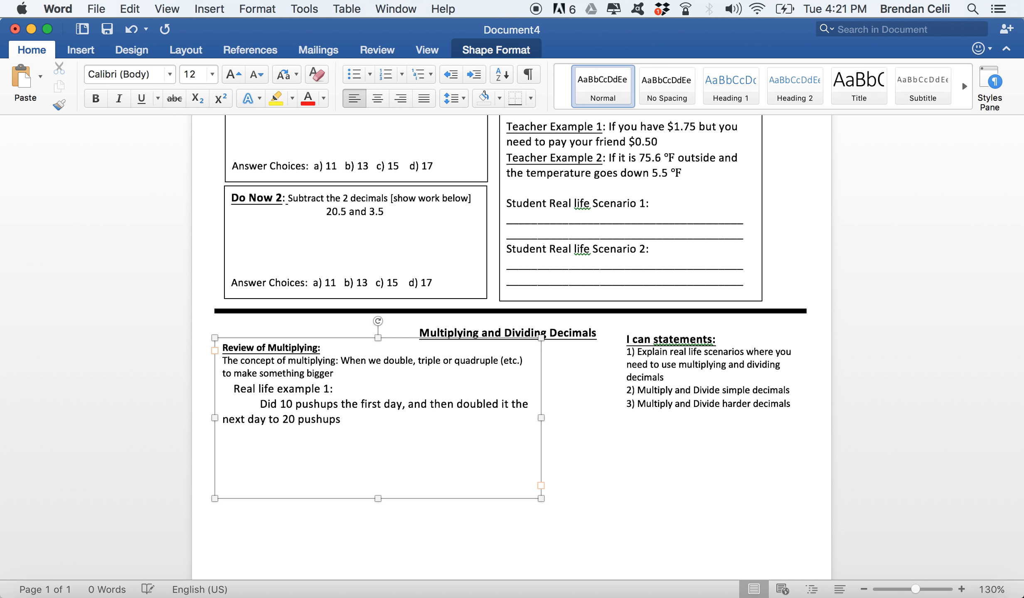
Set the Real life example 1 heading and sentence to font size 10 and widen the text box so the sentence fits on one line.
drag(376, 423, 234, 387)
click(199, 74)
text(10)
key(Return)
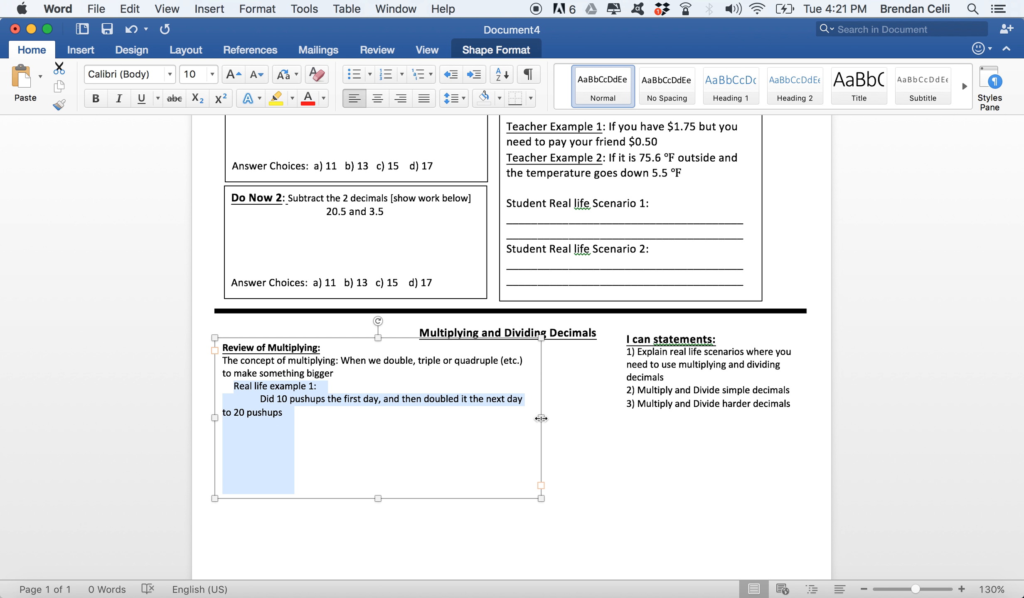
drag(540, 418, 596, 418)
Add an indented line below the pushups sentence reading "What numbers did we multiply? 10 x 2".
click(554, 415)
key(super+Right)
key(Return)
key(Tab)
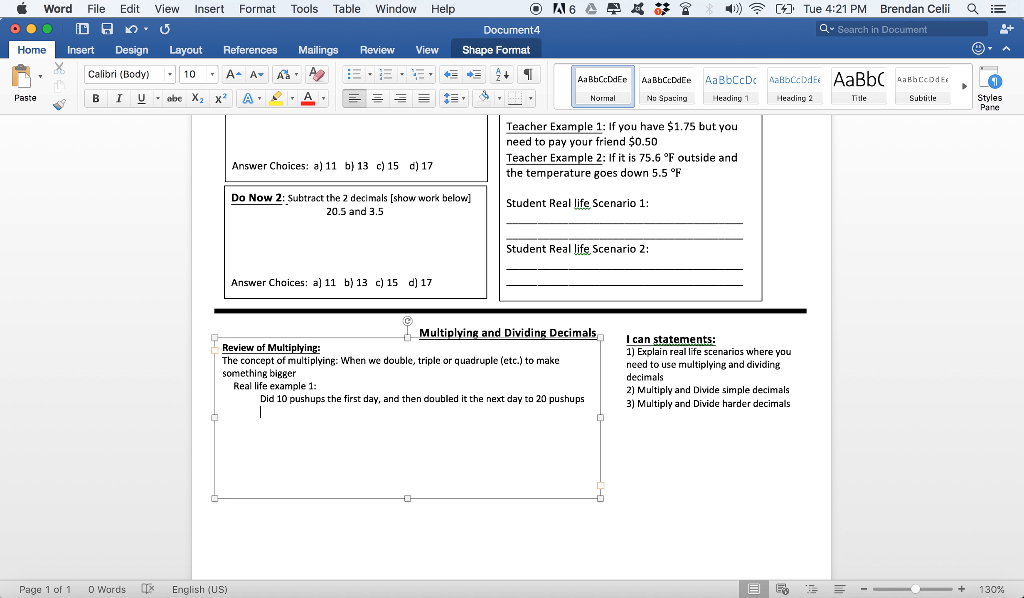
text(What numbers did we mu)
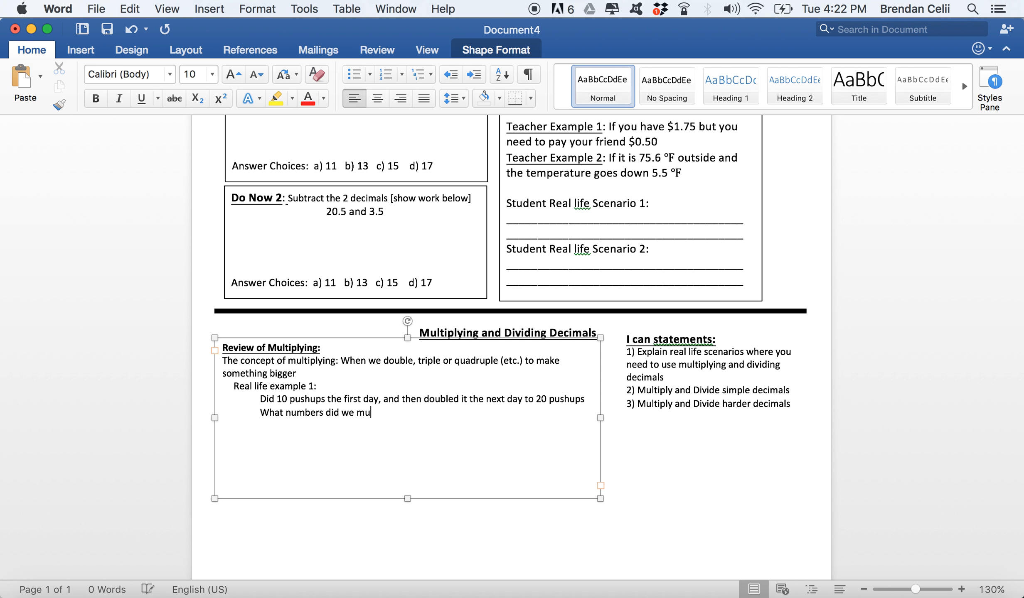
text(tltiply? 10 x 2)
Add a "Real life example 2:" line beneath the first example, aligned with its heading, and start a new line.
key(Return)
text(Real life example 2)
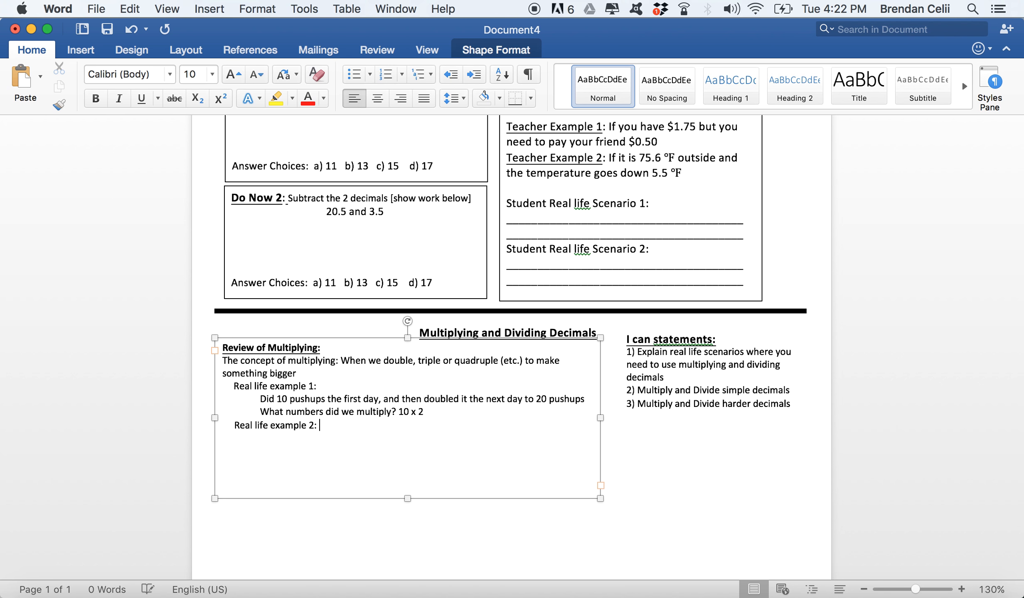
text(:)
key(Return)
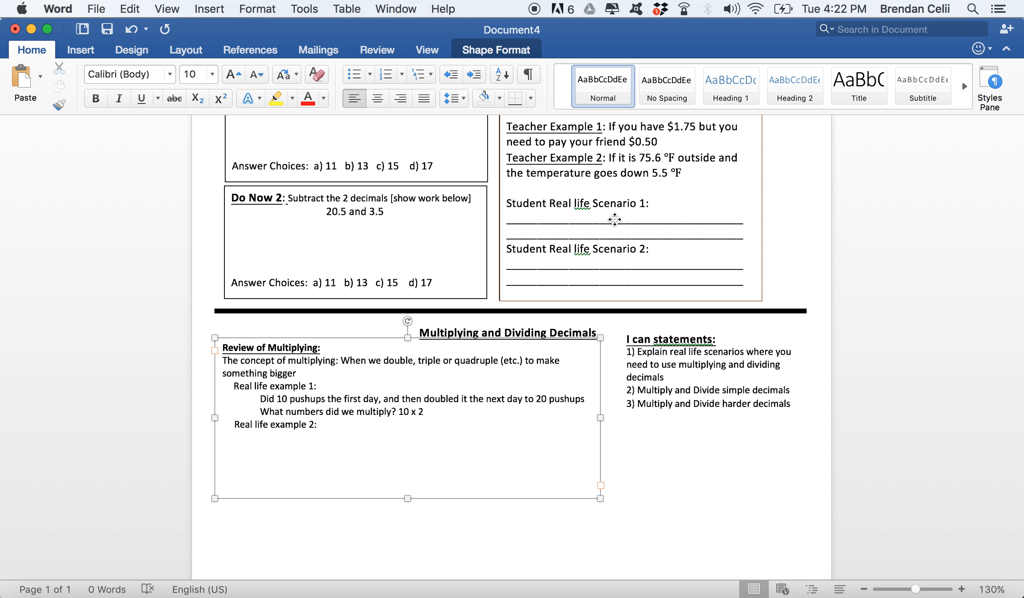
Try to reuse the blank answer line from Student Real life Scenario 1 as an indented line under Real life example 2.
click(646, 219)
double_click(662, 219)
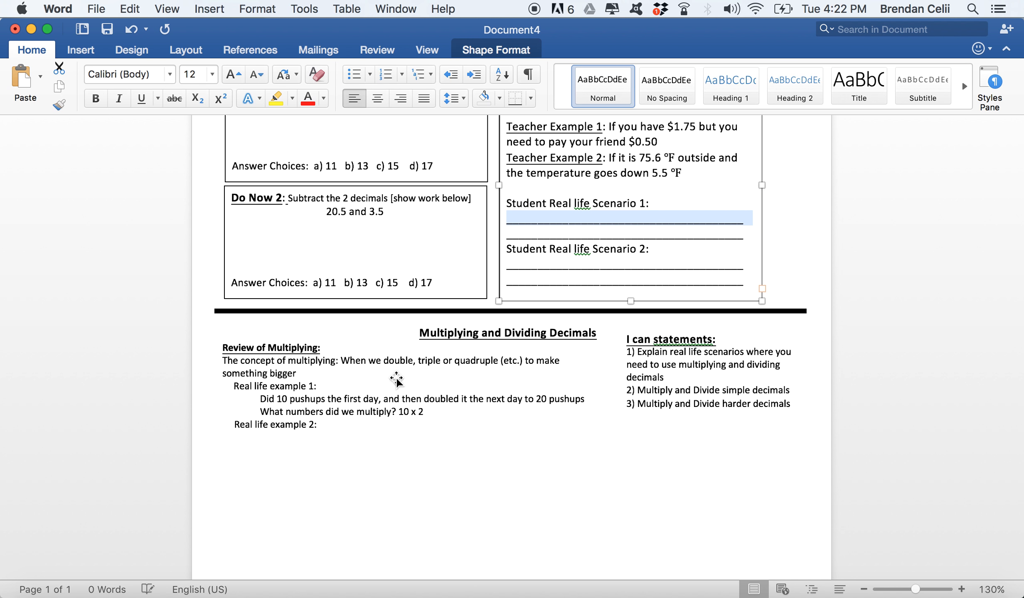
click(281, 448)
click(273, 432)
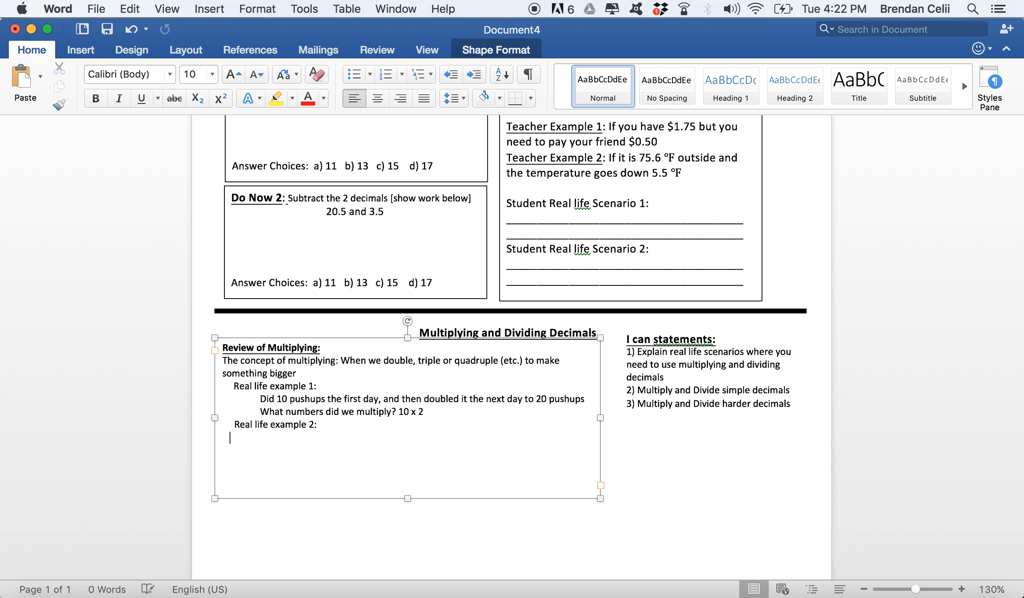
key(Tab)
key(super+v)
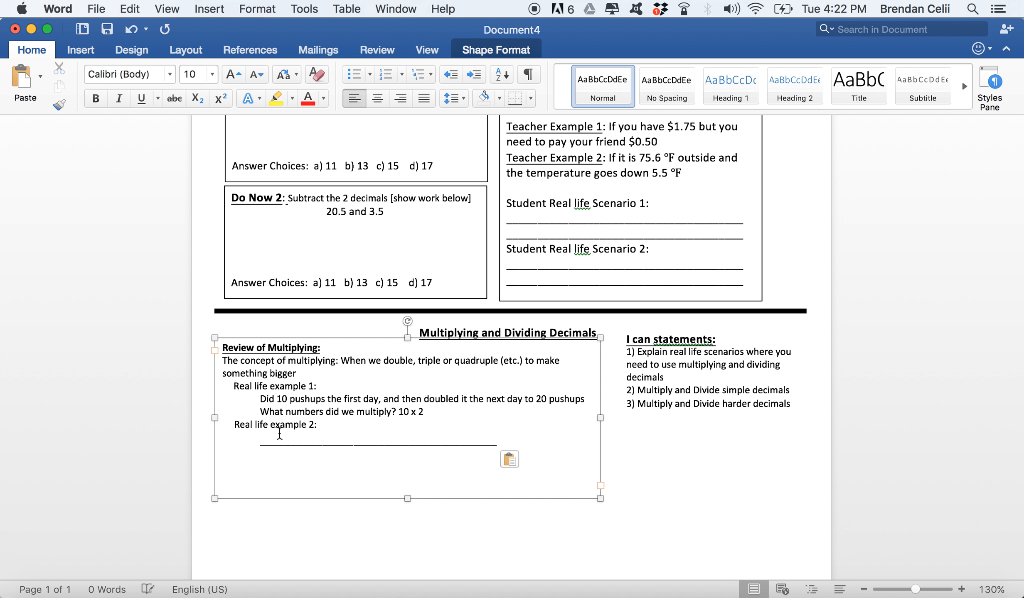
key(super+z)
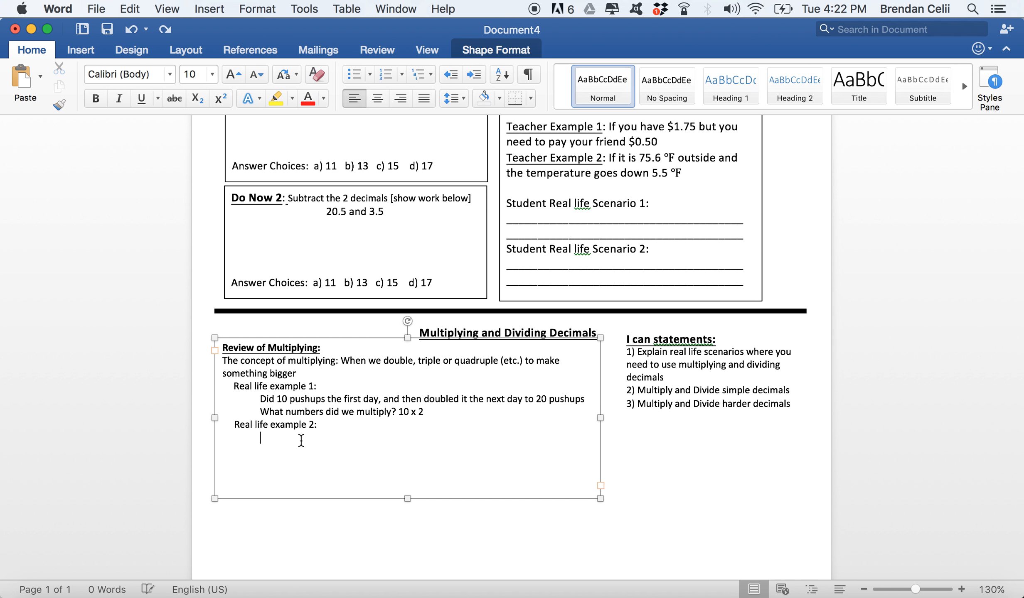
Under Real life example 2, add a full-width blank answer line and "What numbers did we multiply by?" followed by a short blank.
text(____________________________________________________________)
key(Return)
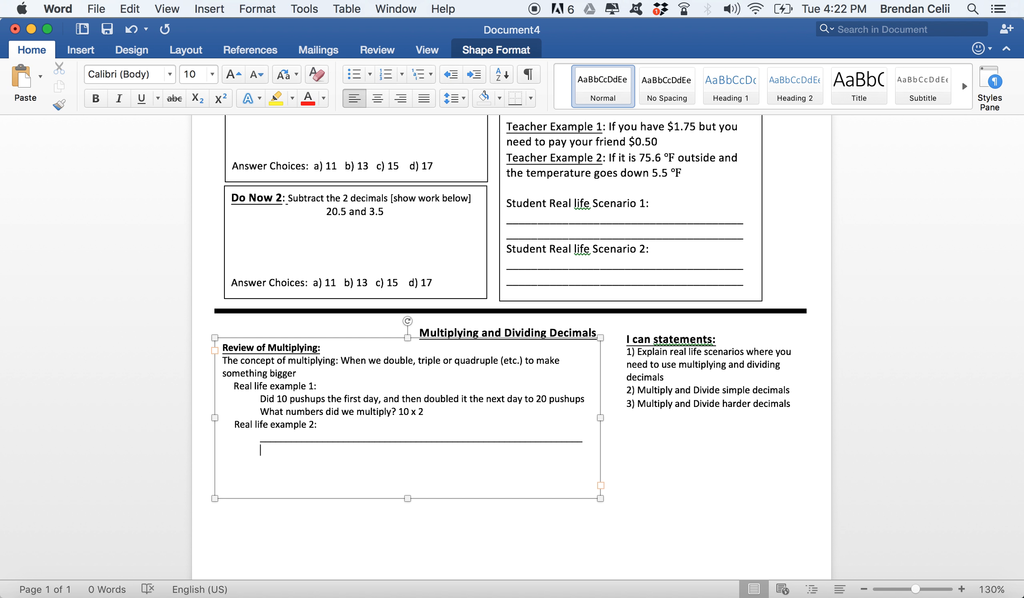
text(What numbers did we multiply by? _____________)
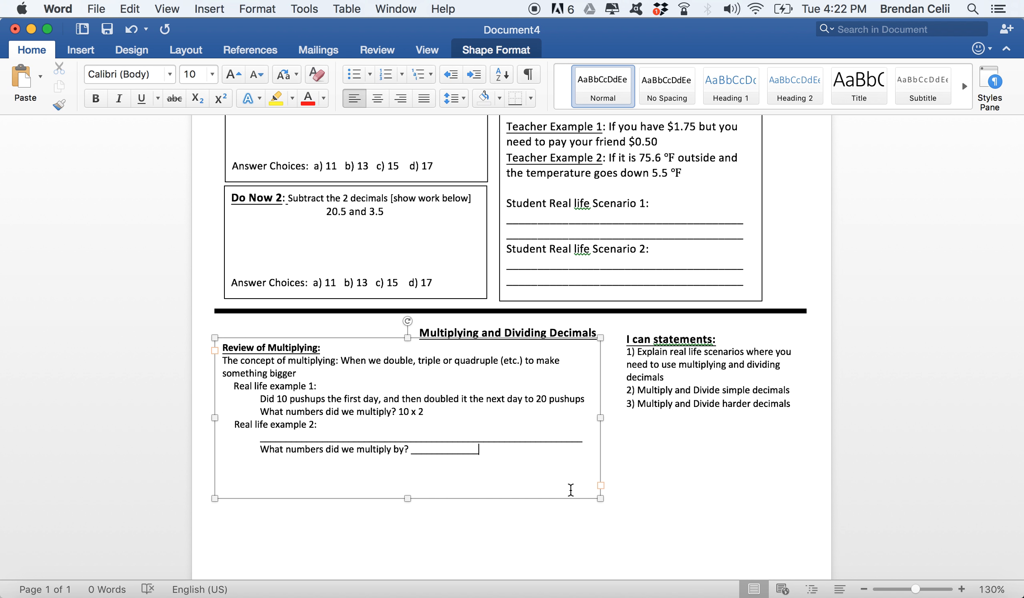
Shorten the Review of Multiplying text box so it ends just below its last line of text.
click(641, 486)
click(487, 455)
drag(406, 475, 412, 458)
Duplicate the Review of Multiplying text box and place the copy directly beneath the original.
key(super+c)
click(454, 508)
key(super+v)
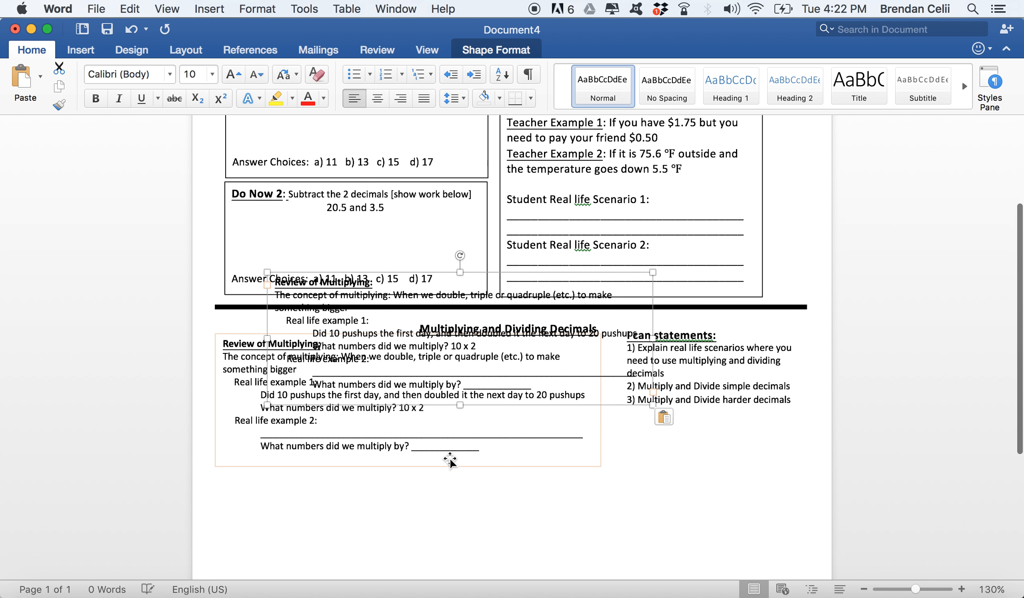
scroll(449, 459, down, 3)
drag(615, 306, 564, 498)
Change the heading of the duplicated text box to "Multiplying Decimals".
drag(347, 423, 242, 421)
text(Mult)
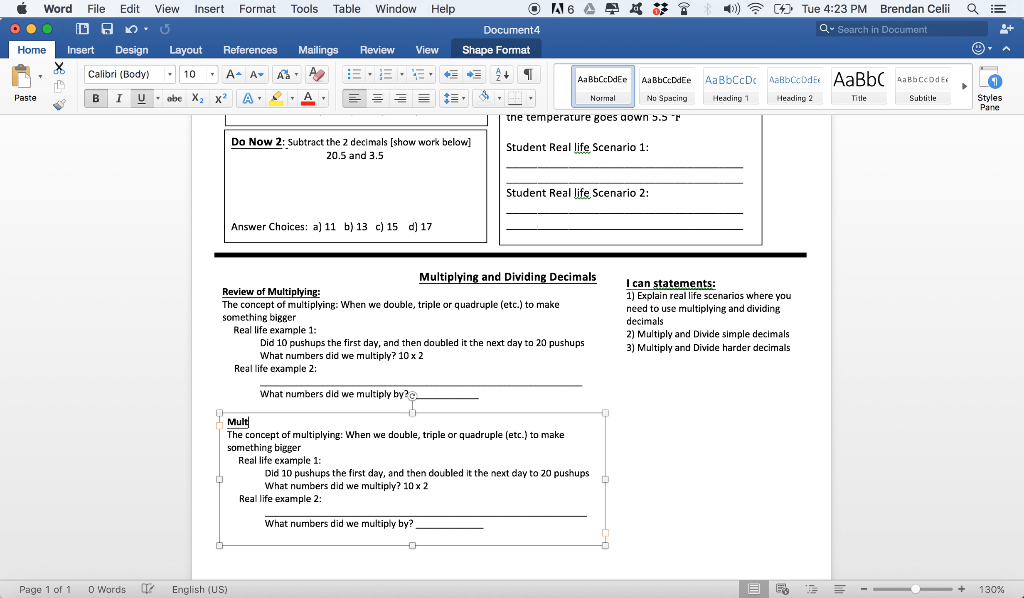
text(iplying Decimals)
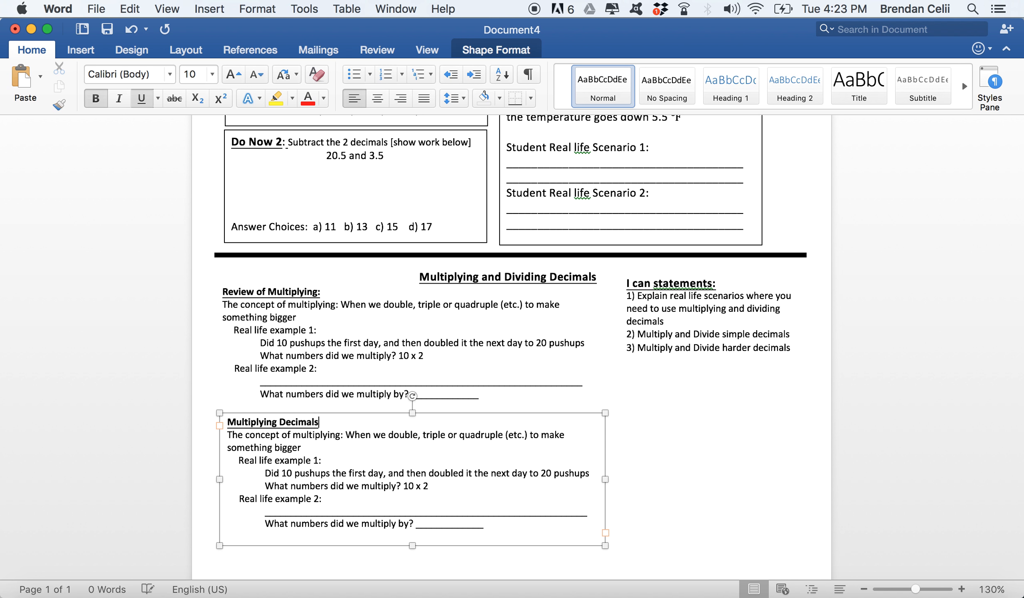
Replace the copied text under Multiplying Decimals with "When we multiply by NOT a whole number (1.5, 0.5, 0.6, 1.8)", slightly indented.
drag(498, 526, 219, 439)
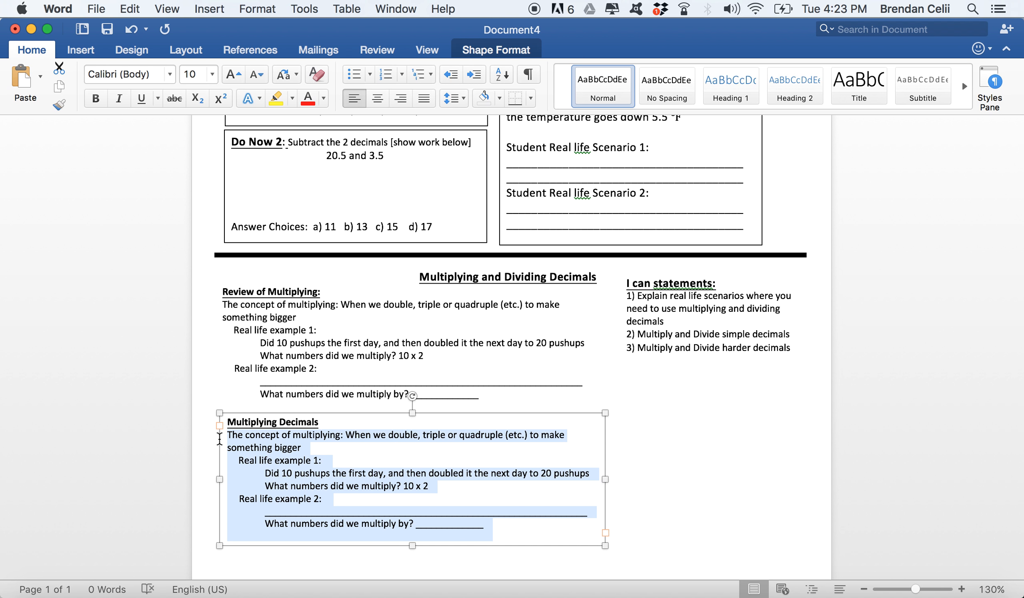
key(BackSpace)
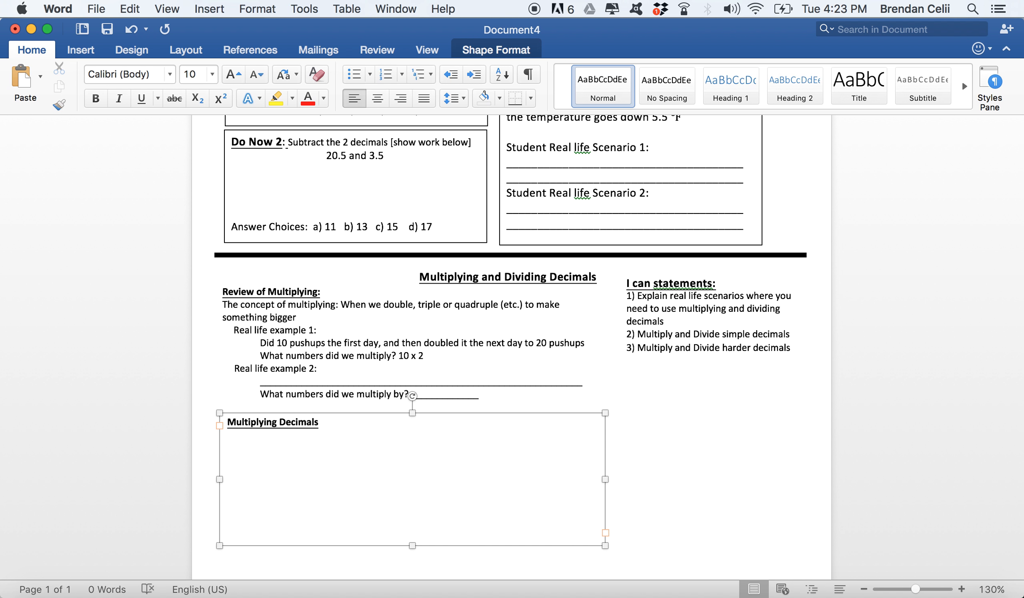
text(When we multiply by NOT )
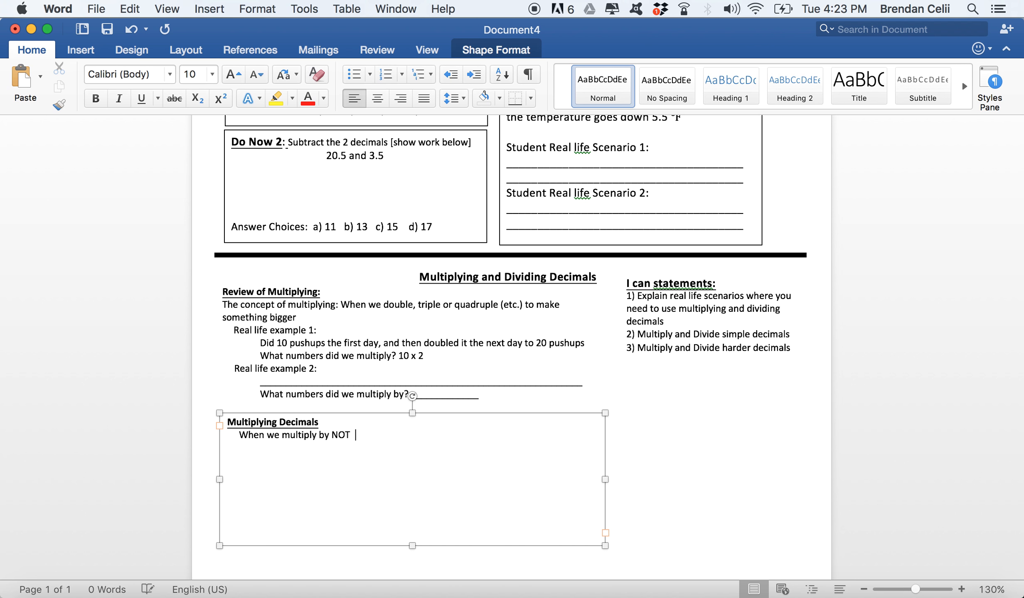
text(a whole number (1.5, 0.5, 0.6, 1.8) )
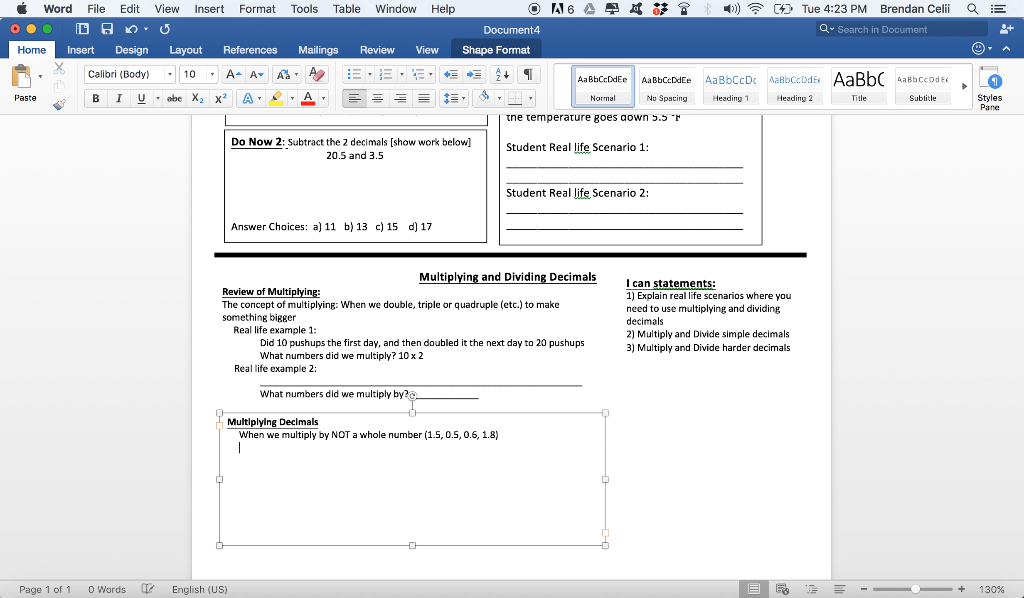
Add "Real life example:" and below it "If you have to pay $14.50 to get into the gym every day and you to the gym 20 days".
text(    Real life example: If yo)
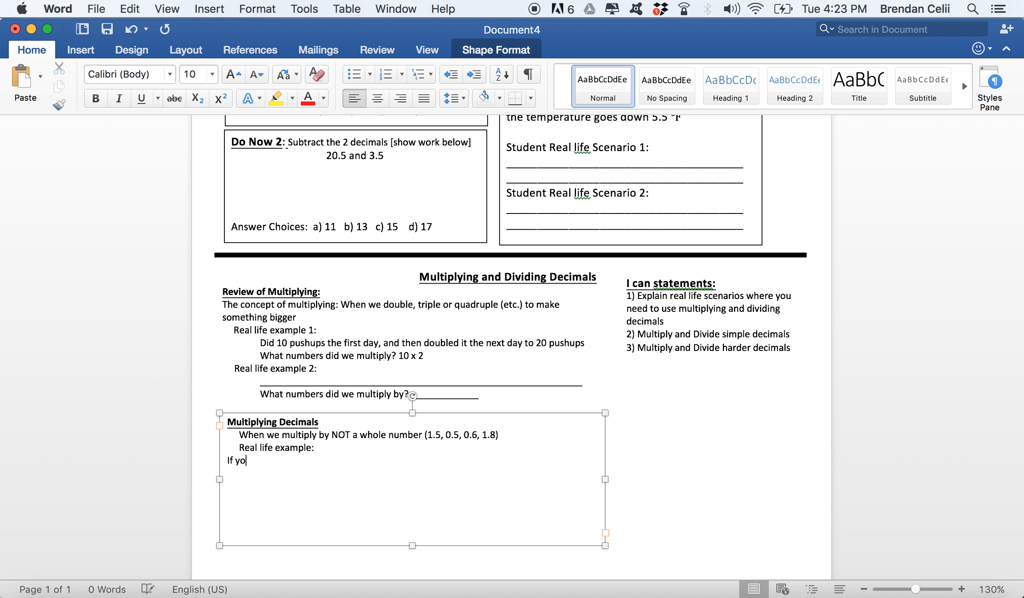
text(u have to pay $14.50 to get into the g)
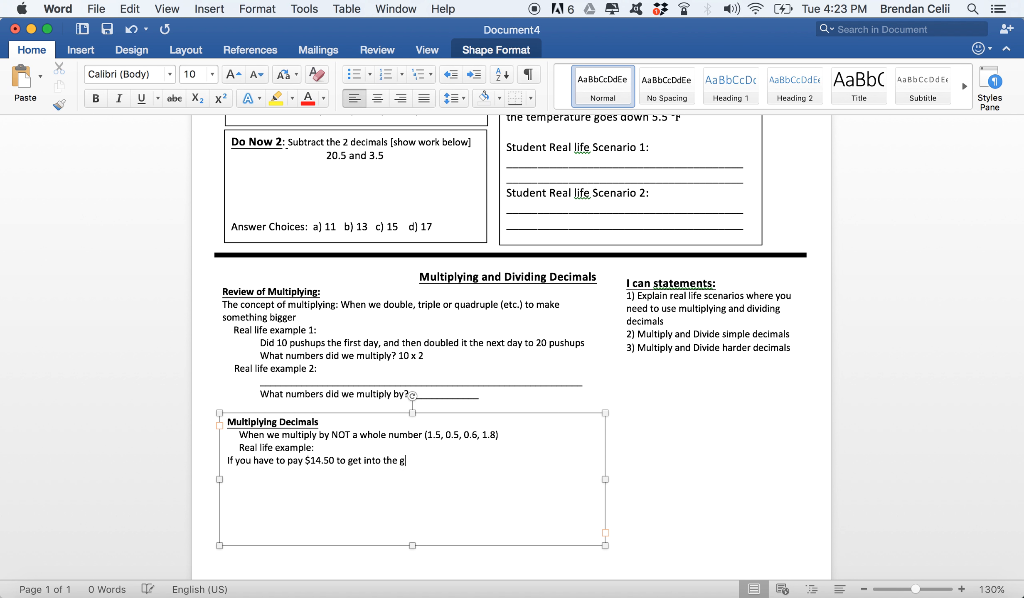
text(ym every day and you to the gym 20 days)
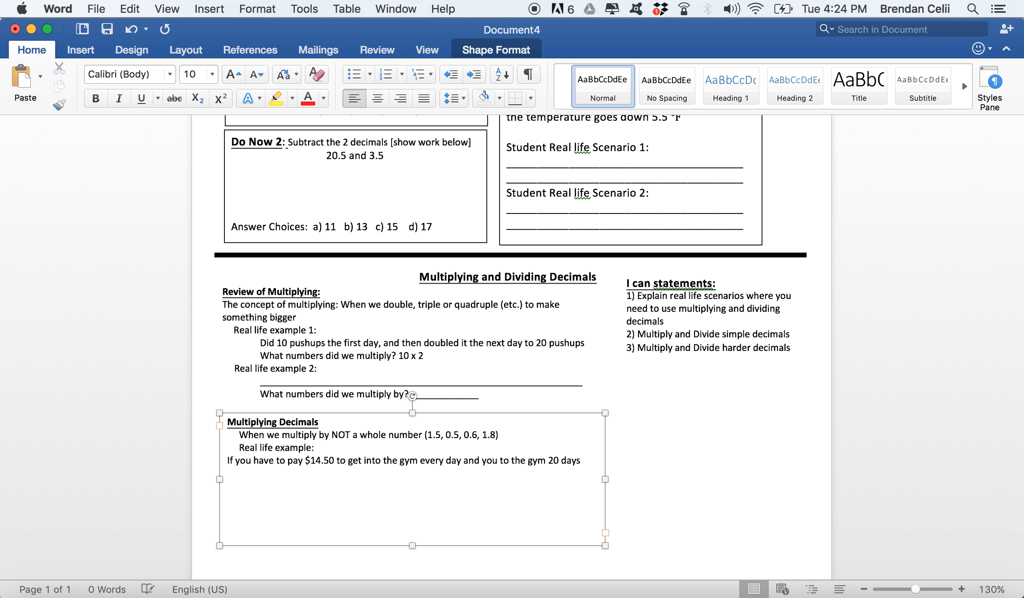
Copy the "What numbers did we multiply by?" line with its blank from the review box to an indented line below the gym example.
click(400, 374)
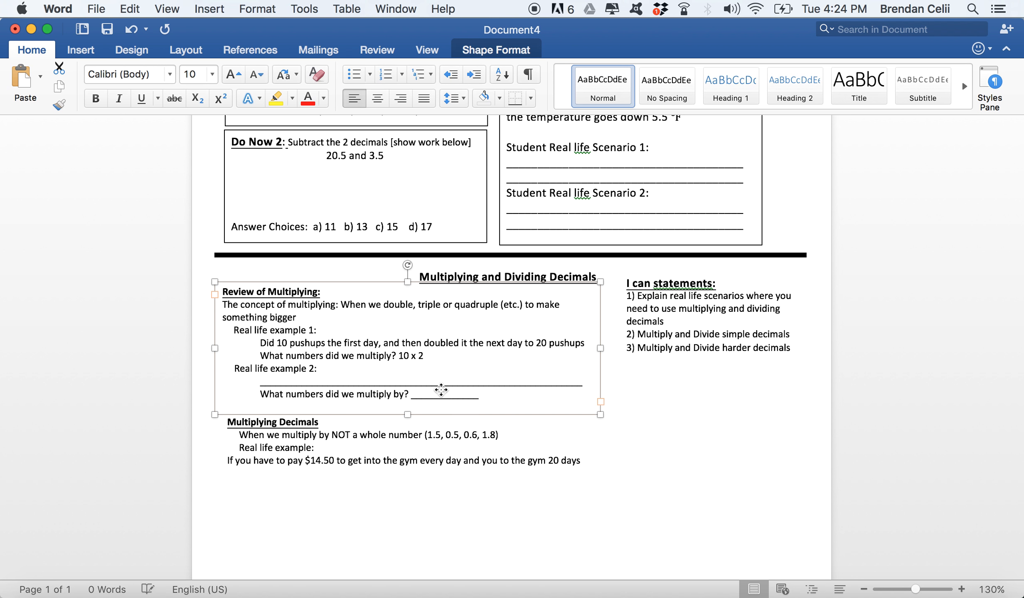
click(483, 400)
drag(483, 399, 268, 397)
key(super+c)
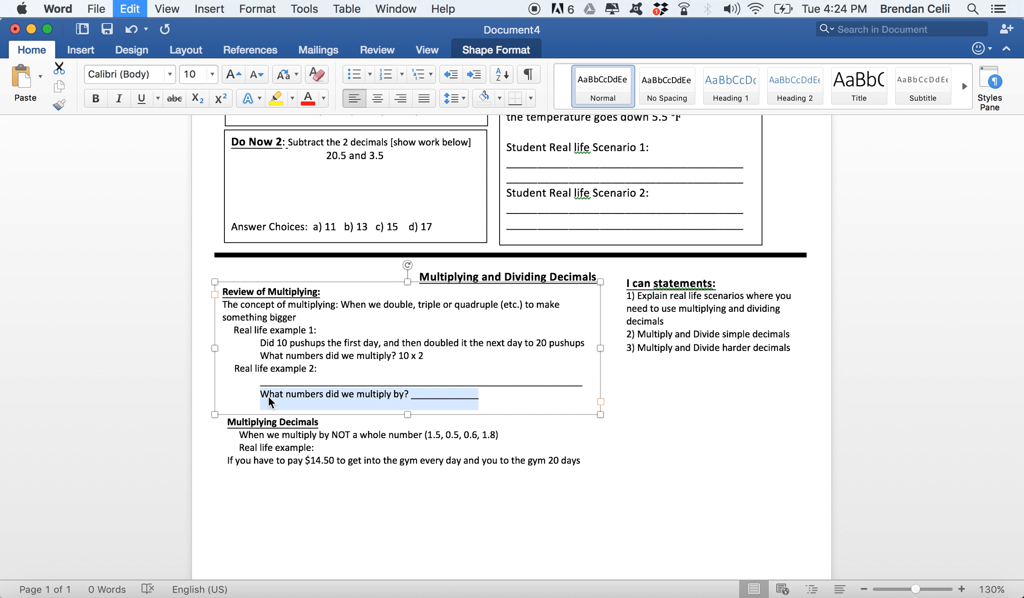
click(597, 466)
click(590, 460)
key(Return)
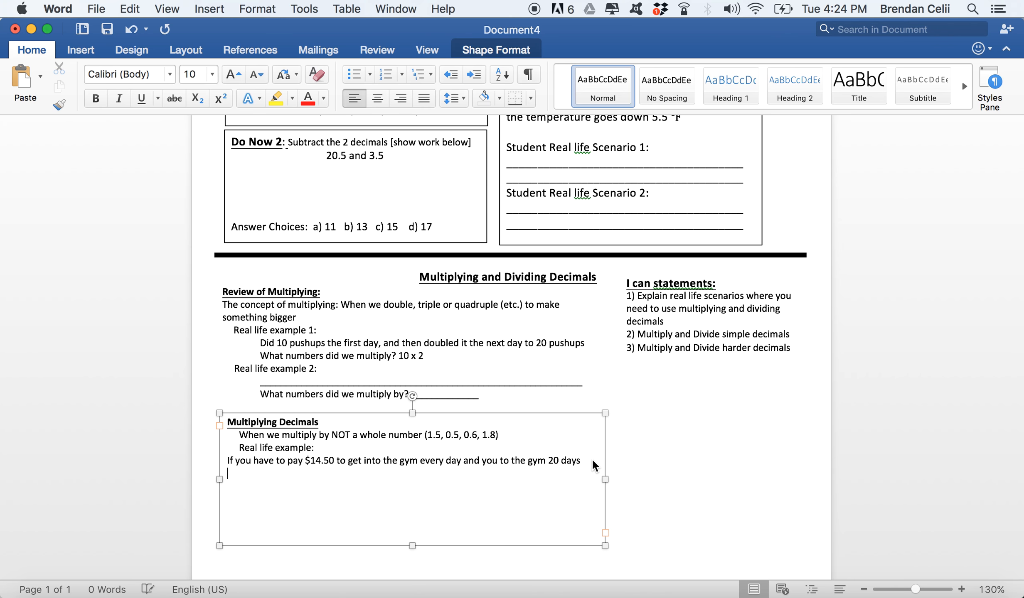
key(super+v)
click(229, 475)
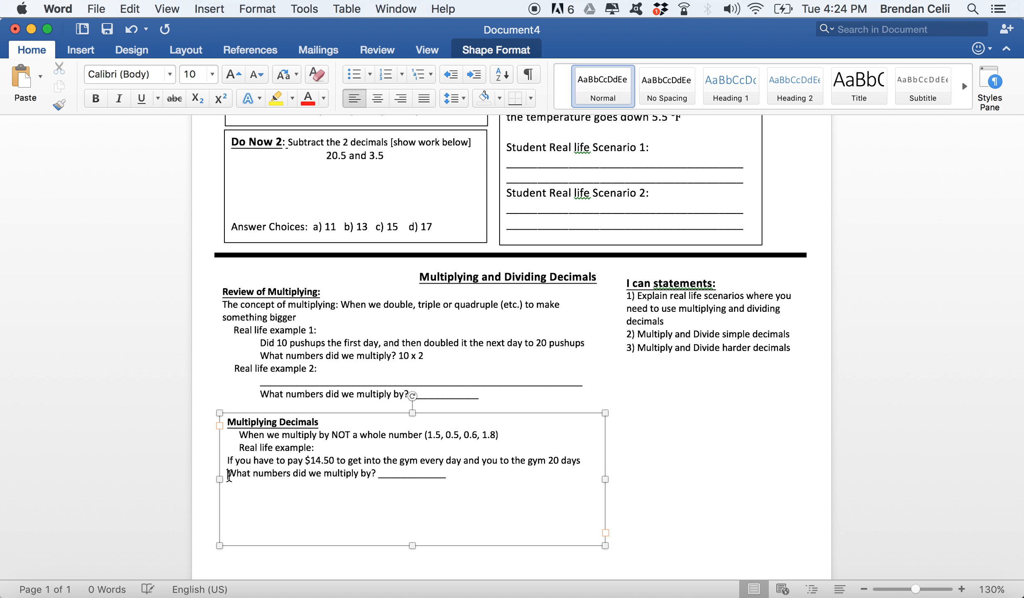
key(Tab)
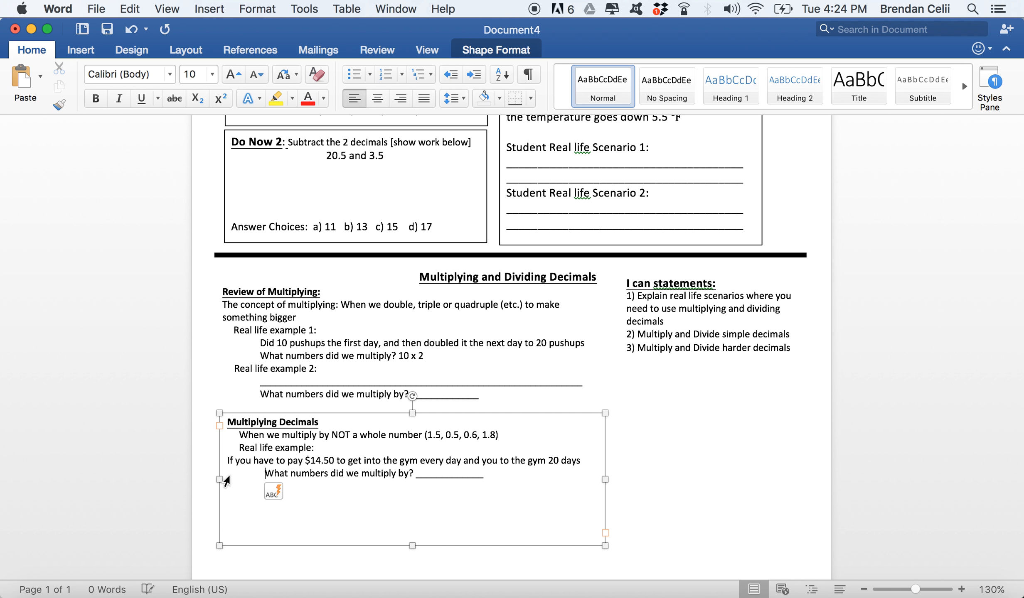
click(498, 477)
key(Return)
Underline "Real life example:" under Multiplying Decimals and "Real life example 1:" and "Real life example 2:" in the review box.
drag(318, 448, 248, 451)
key(super+u)
click(286, 345)
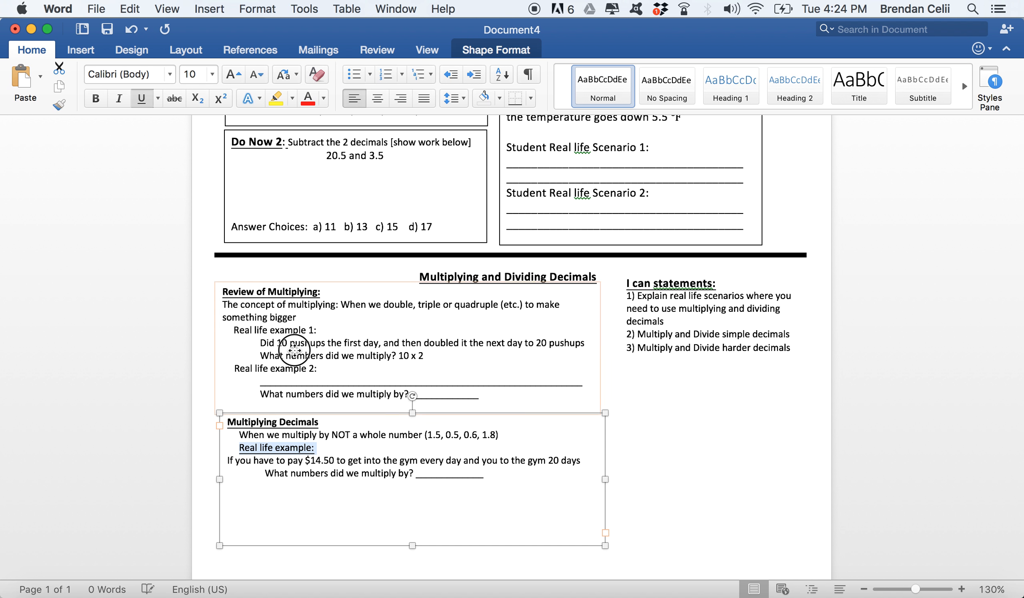
drag(318, 331, 235, 333)
key(super+u)
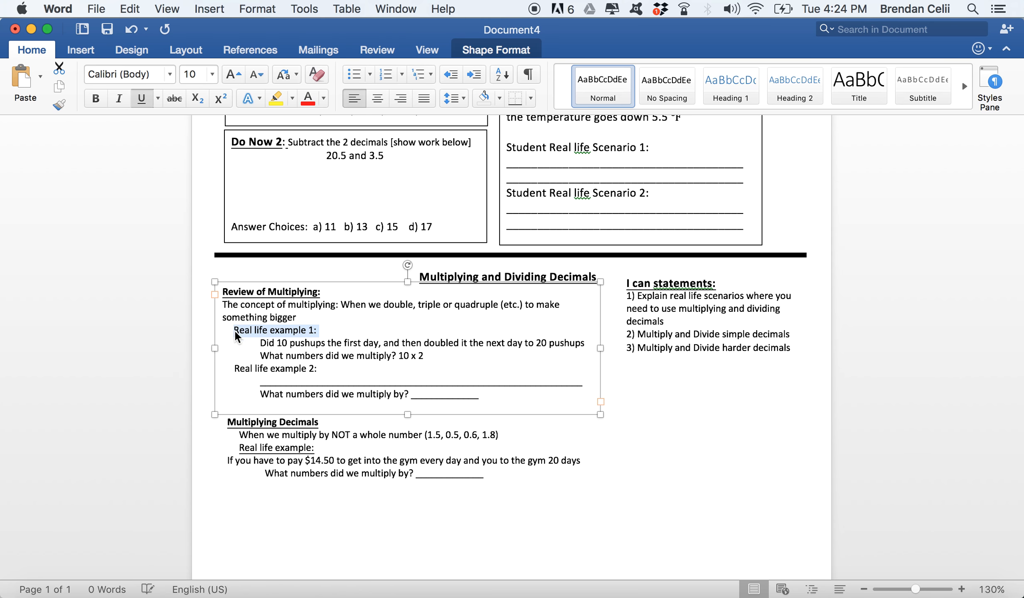
click(310, 361)
drag(337, 365, 234, 369)
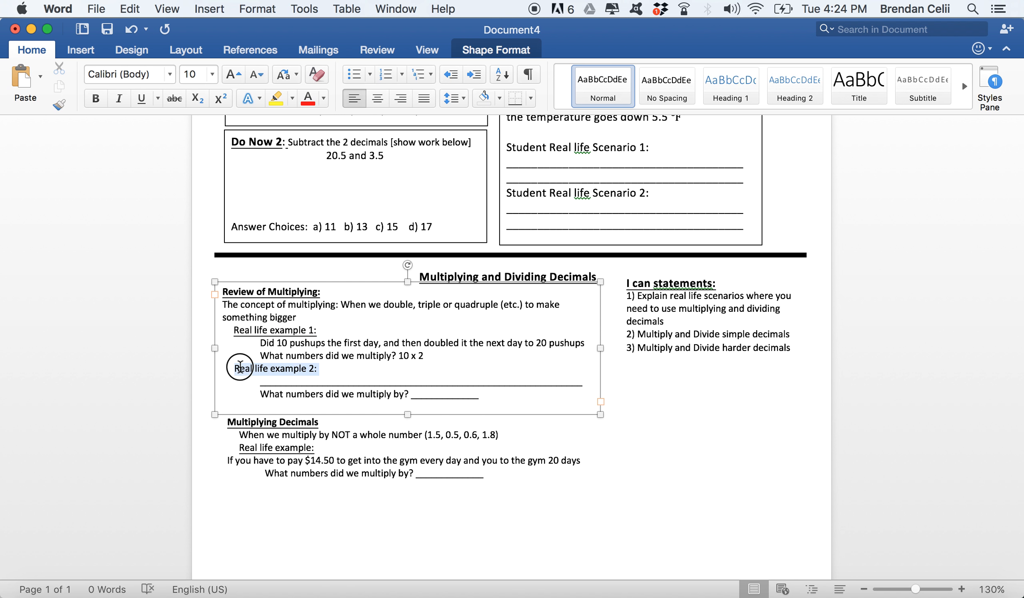
key(super+u)
click(404, 497)
drag(404, 498, 409, 498)
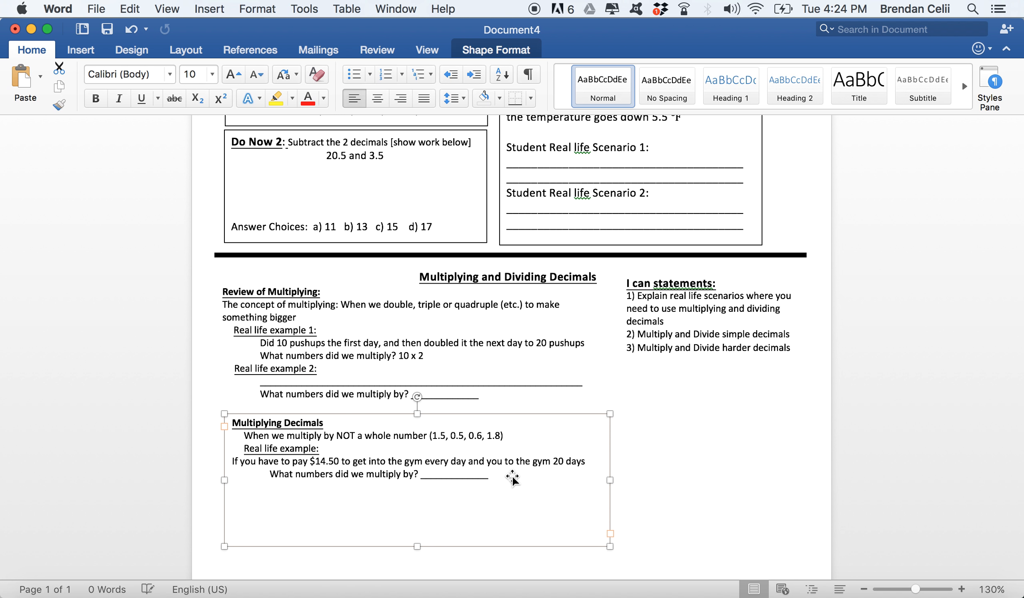
key(super+z)
Duplicate the gym example block, from "Real life example:" through the multiply-by question, directly below itself in the Multiplying Decimals box.
click(517, 477)
key(Return)
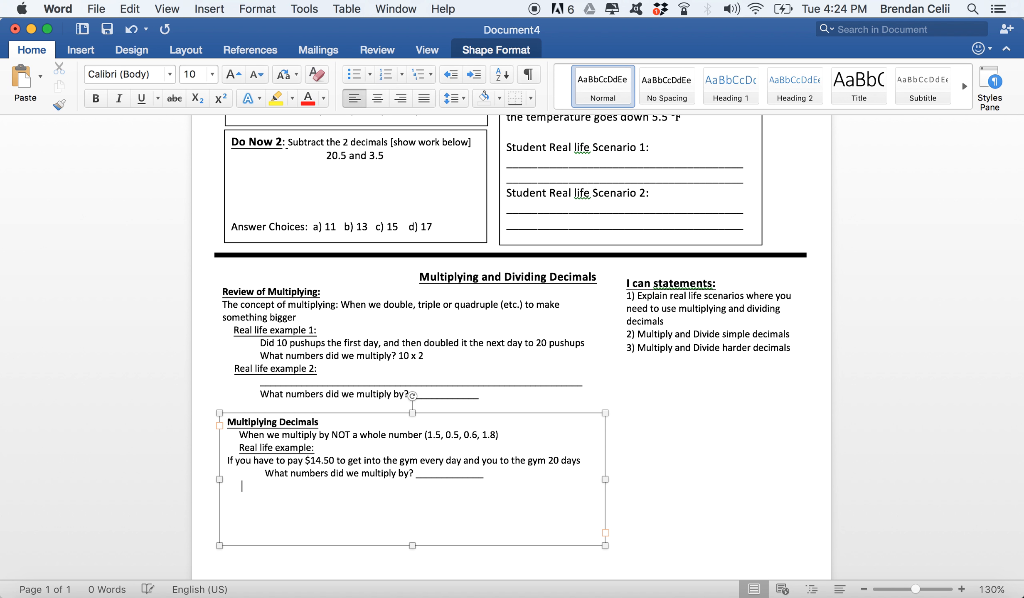
drag(510, 474, 222, 449)
key(super+c)
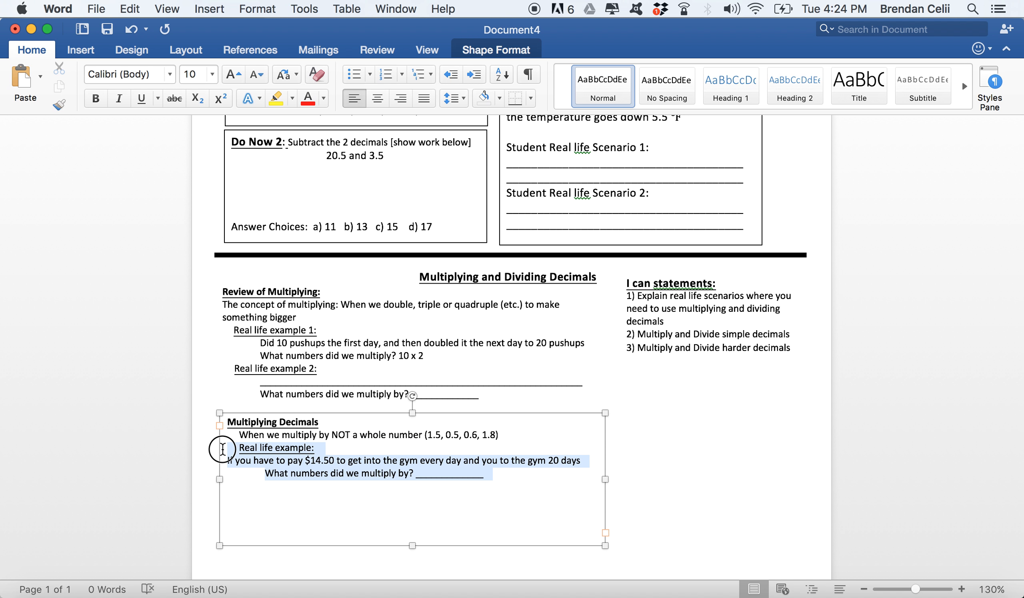
click(501, 484)
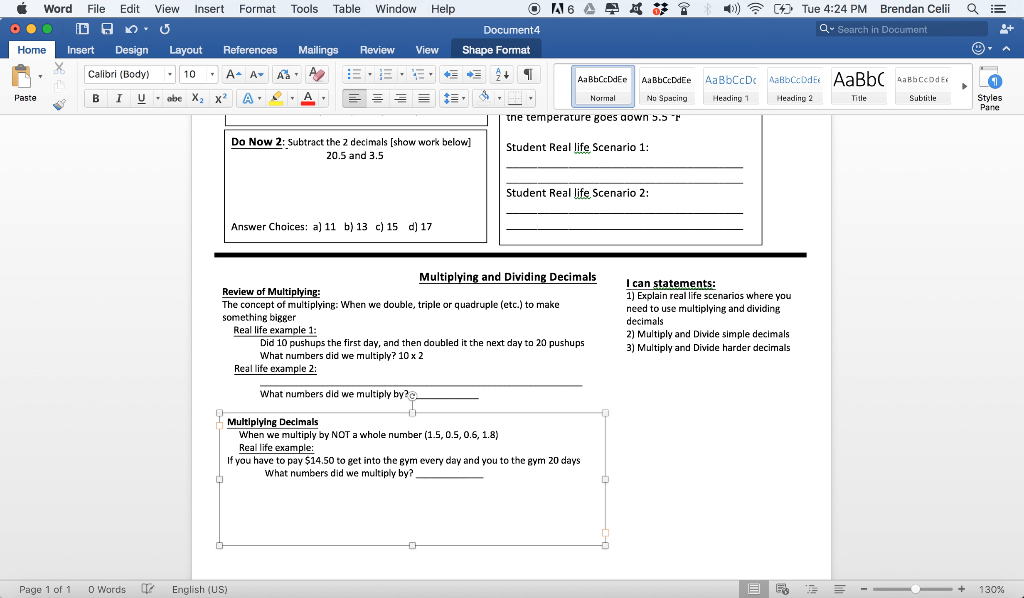
key(super+v)
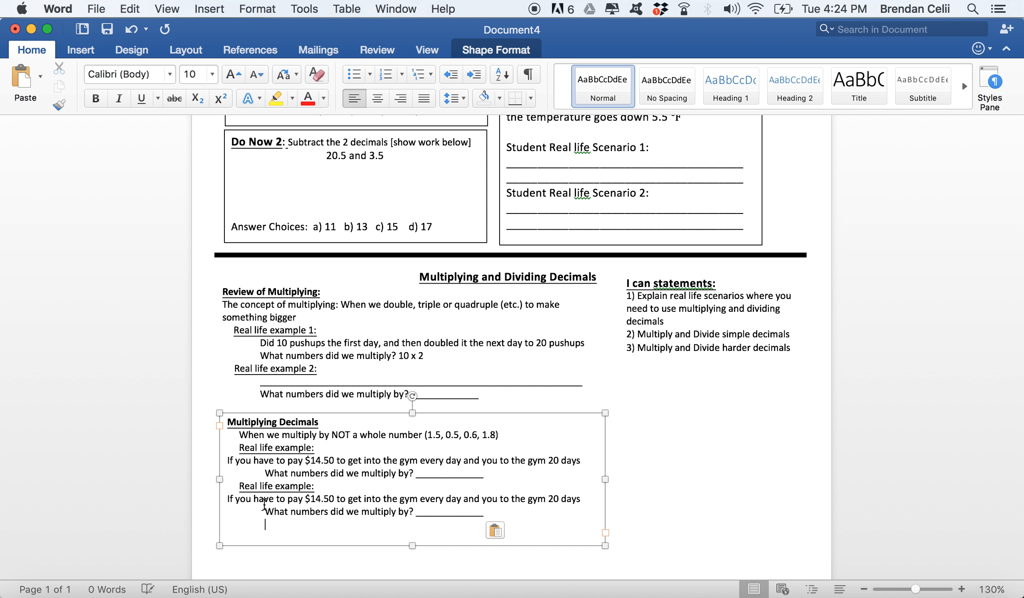
Replace the copied gym sentence with "Your teacher if you order a 0.50 meatball sub at subway for 25 of your students".
click(228, 500)
shift+click(583, 499)
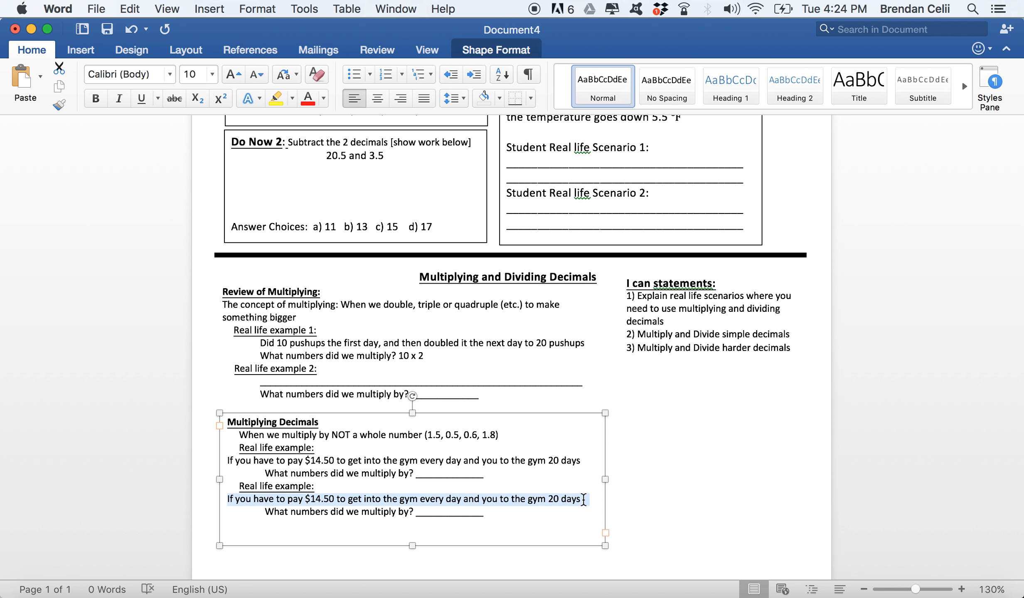
text(Your teach)
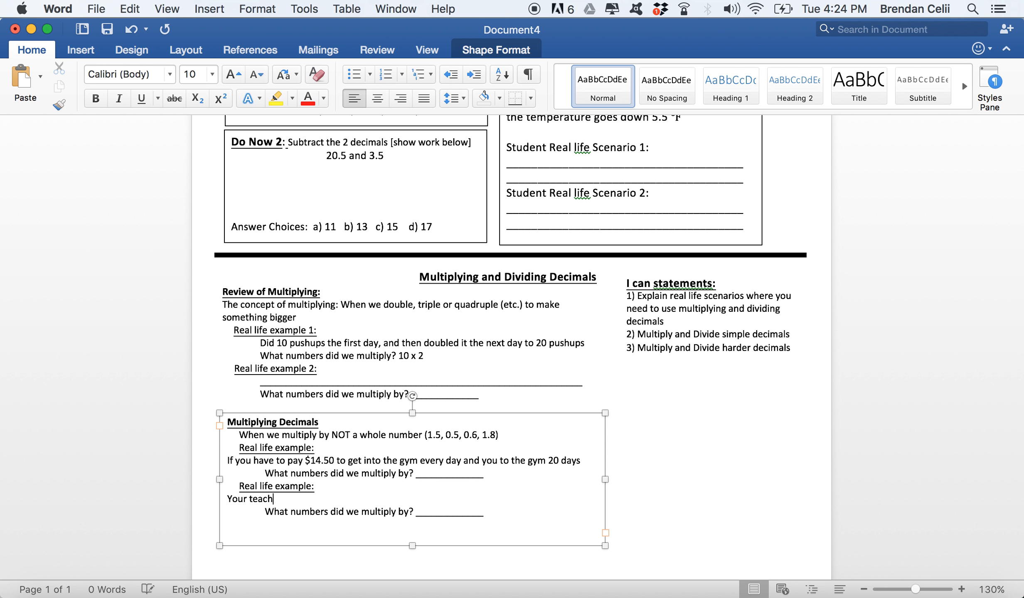
text(er if you)
text( order a )
text($5)
text(.)
key(BackSpace)
key(BackSpace)
key(BackSpace)
text(0.50 meatball )
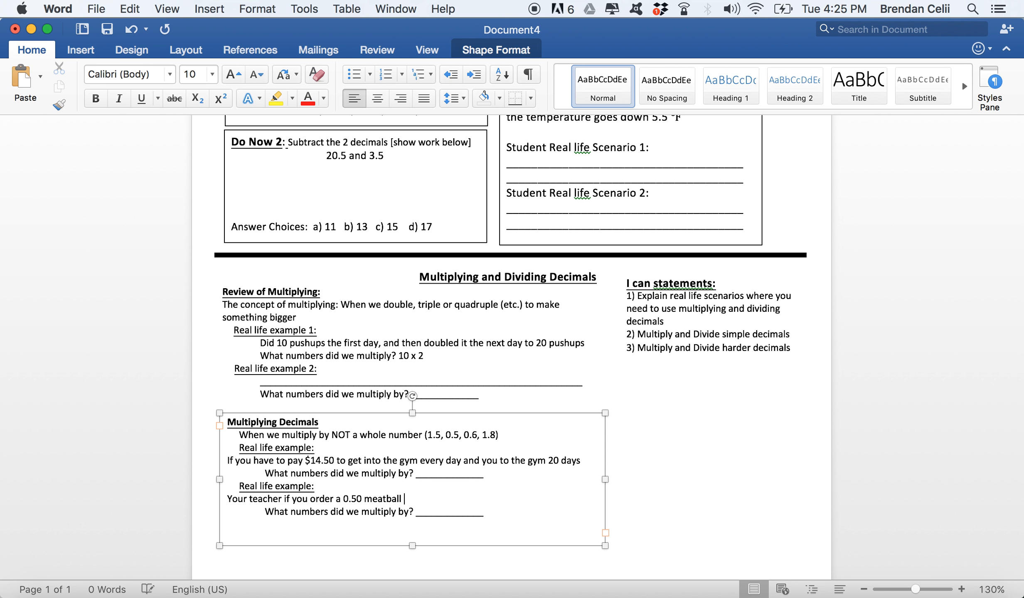
text(sub at sub)
text(way and)
text(20 of )
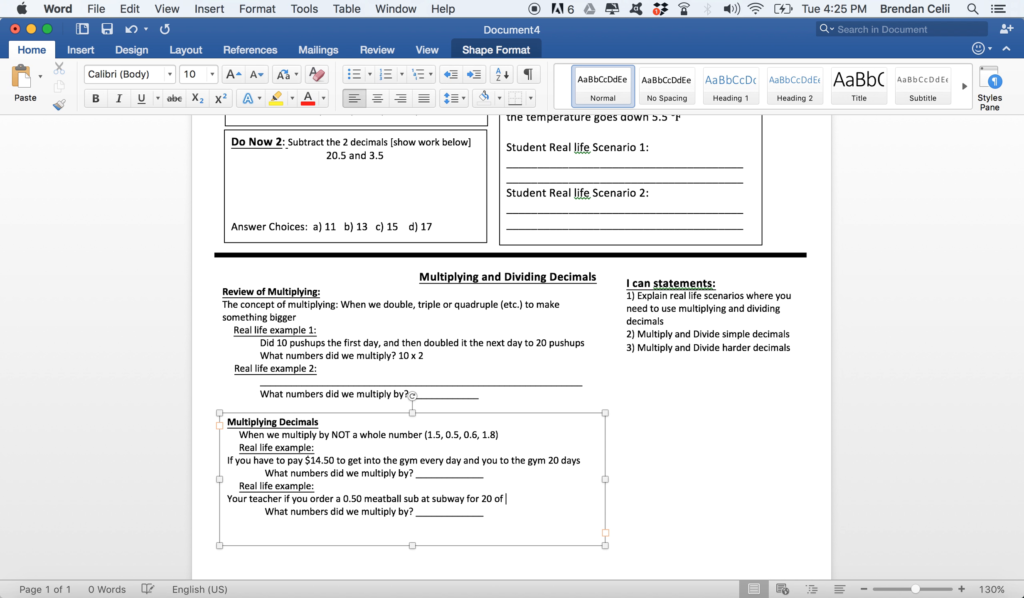
text(your students)
key(BackSpace)
text(5)
Replace the answer blanks under the two Multiplying Decimals examples with "$14.50 x 20" and "0.50 *25".
click(525, 515)
drag(487, 476, 417, 475)
text($)
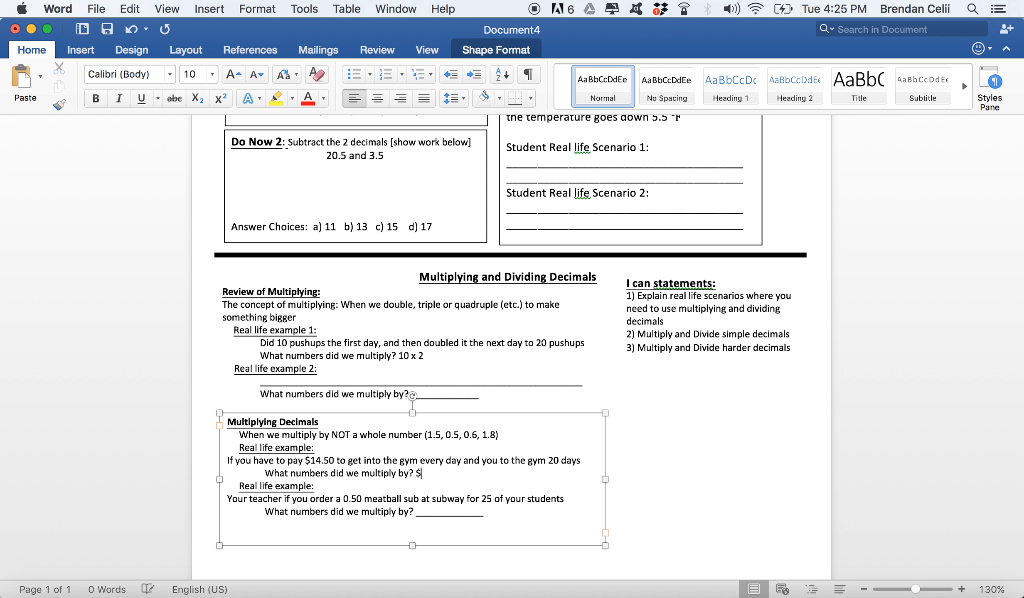
text(14.50 x 20)
double_click(441, 512)
text(0.50)
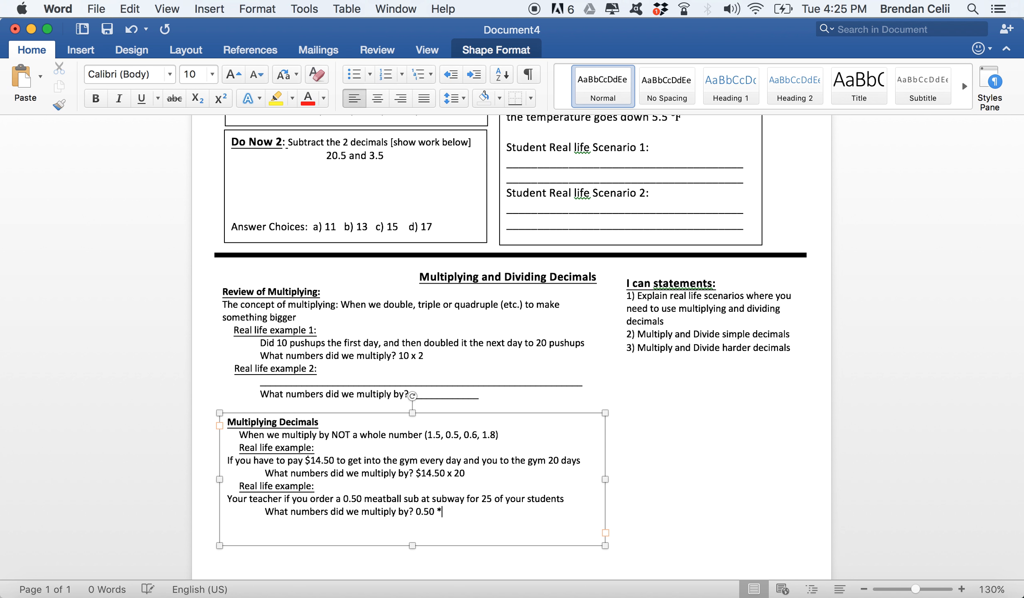
text( *25)
click(740, 438)
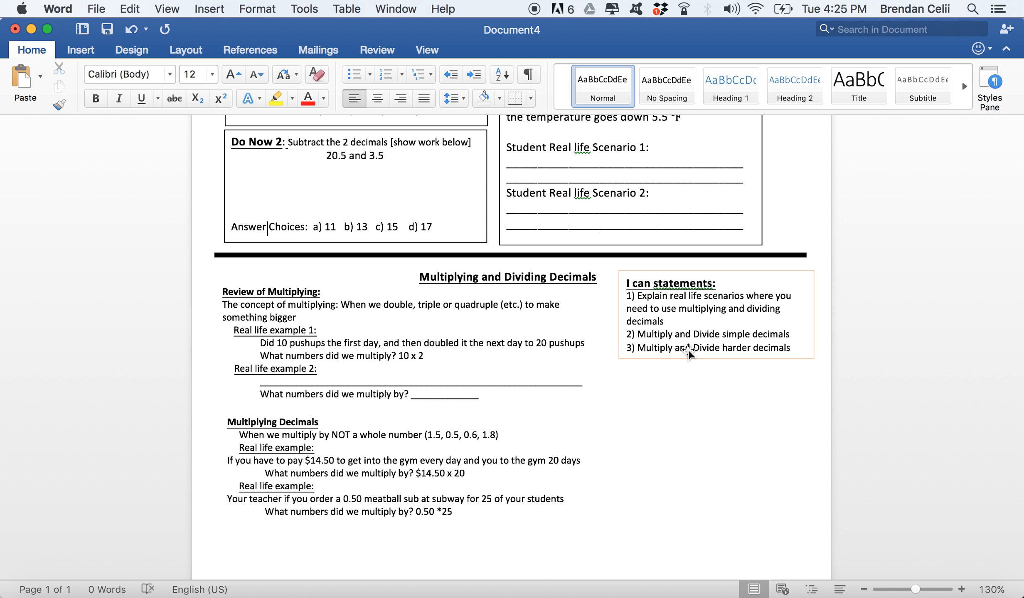
Duplicate the Multiplying Decimals text box, place the copy below the I can statements and narrow it to clear the original.
click(523, 447)
key(super+c)
click(658, 478)
scroll(659, 477, down, 3)
key(super+v)
click(575, 245)
drag(575, 245, 596, 426)
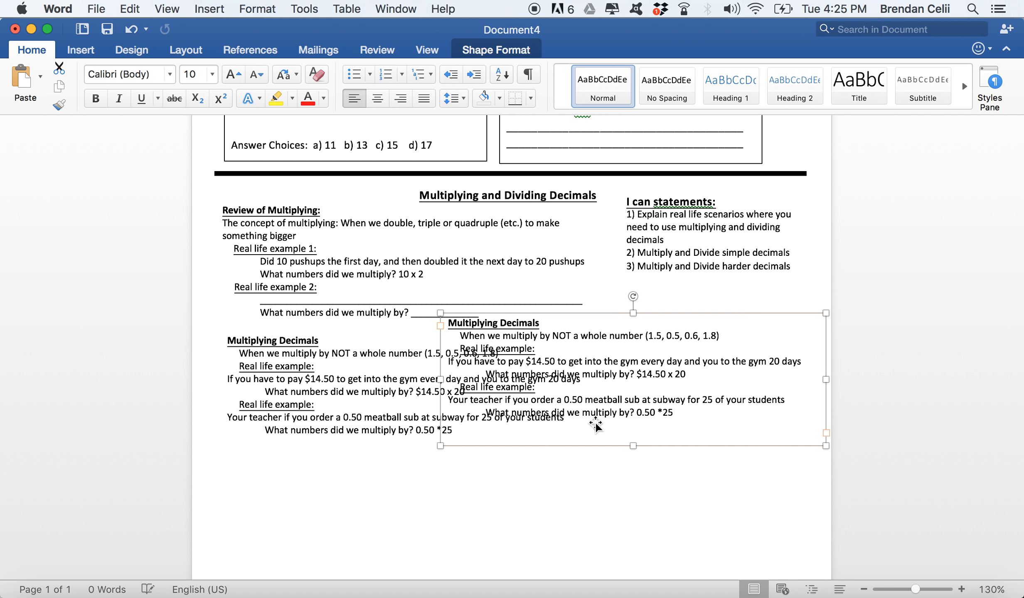
drag(442, 378, 590, 387)
Replace all text in the narrowed copy with the bold, underlined heading "Other Decimals Examples:" and start an unformatted line below.
click(674, 399)
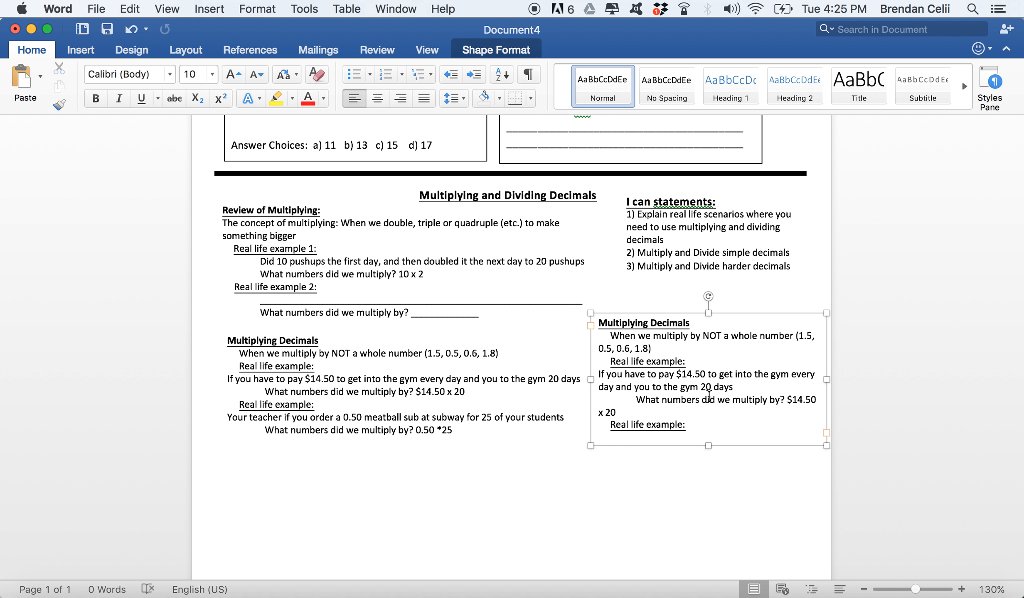
key(super+a)
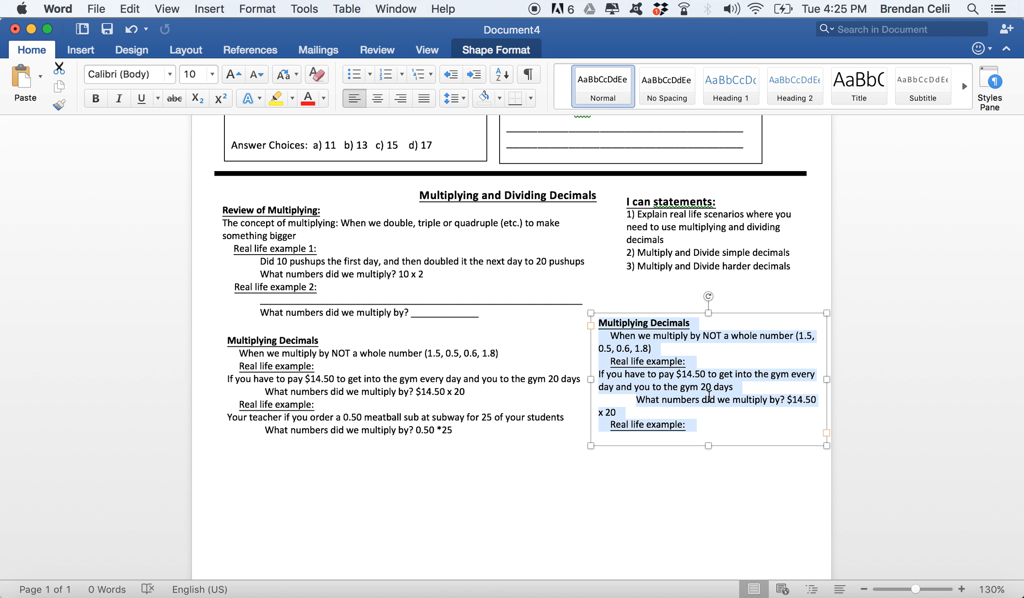
key(BackSpace)
key(BackSpace)
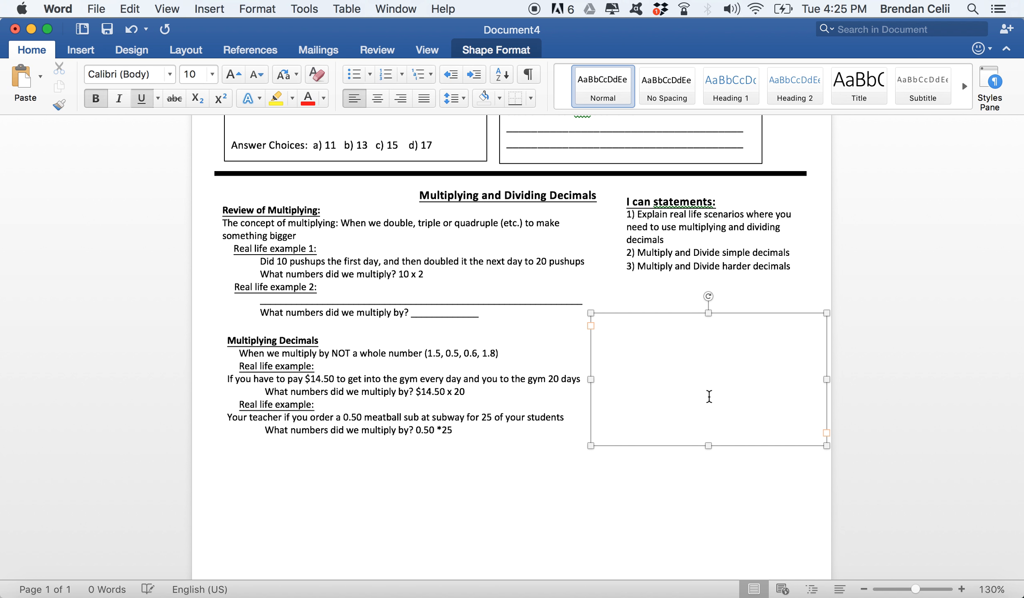
text(Other Decimal s)
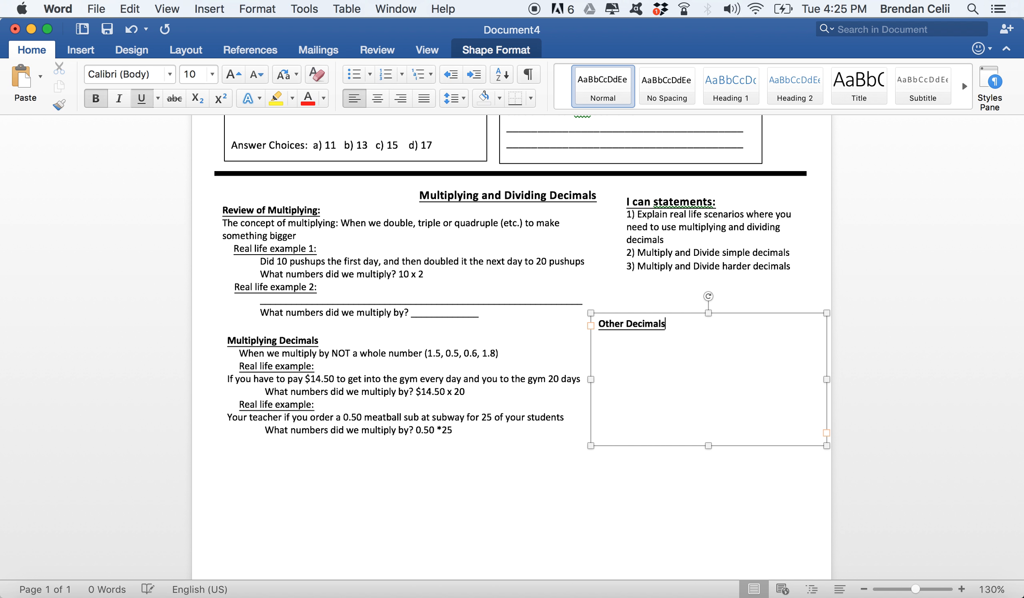
text( Examples:)
key(Return)
key(super+b)
key(super+u)
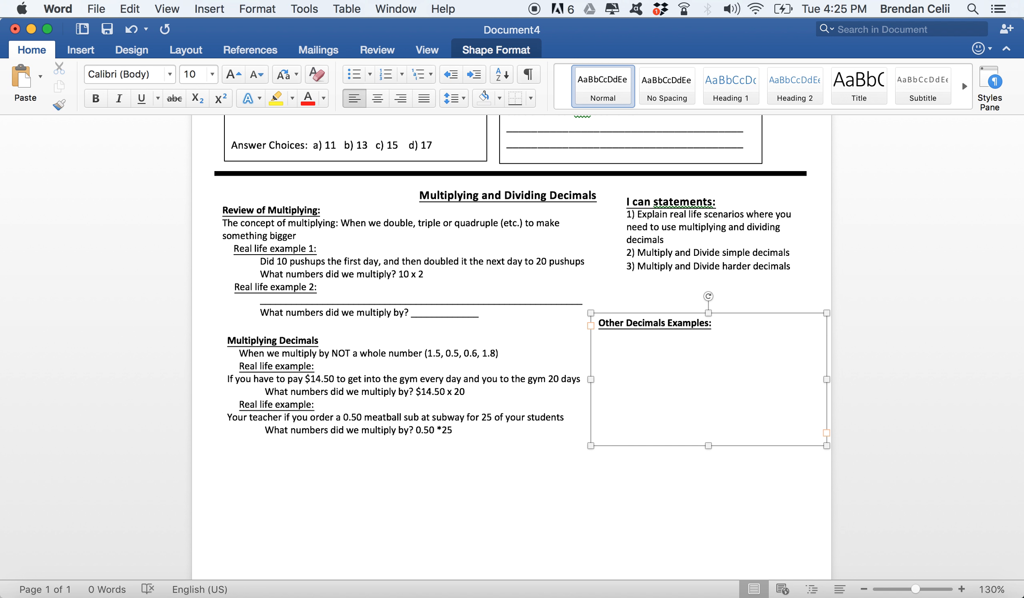
Add "Student Example 1:" below the Other Decimals Examples heading, with a blank underscore line spanning the box beneath it.
key(Return)
text(Student)
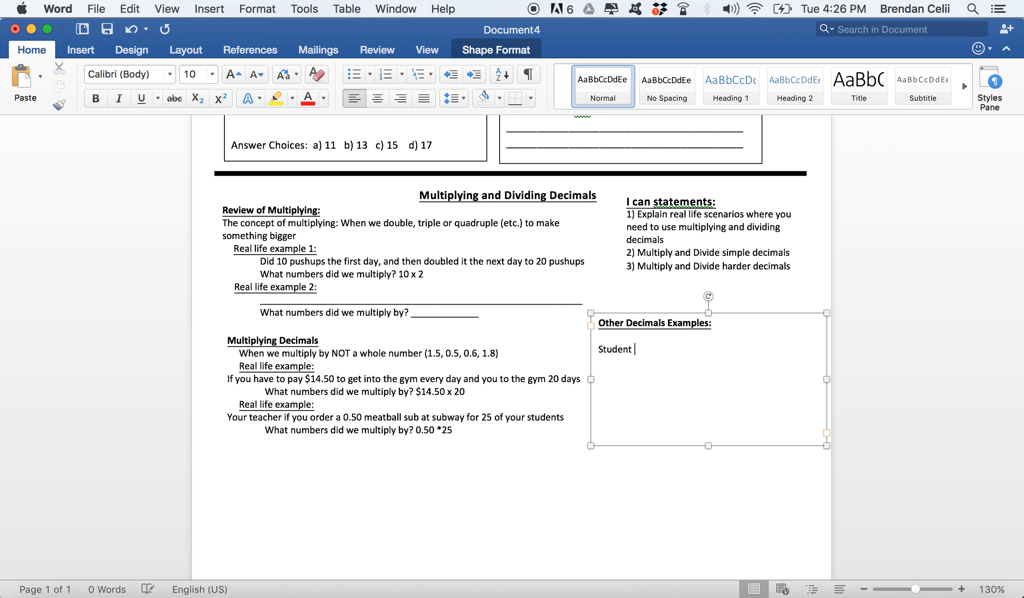
text( Example 1:)
key(Return)
key(Return)
text(________________________)
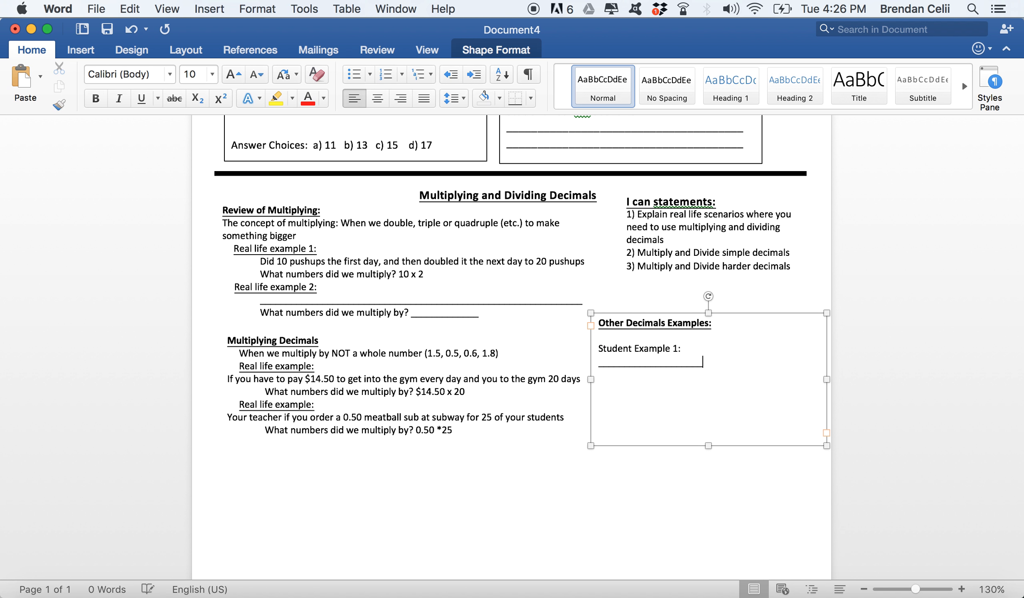
text(_________________________)
Copy the blank underscore line as a second answer line under Student Example 1.
triple_click(692, 362)
key(super+c)
click(669, 372)
key(super+v)
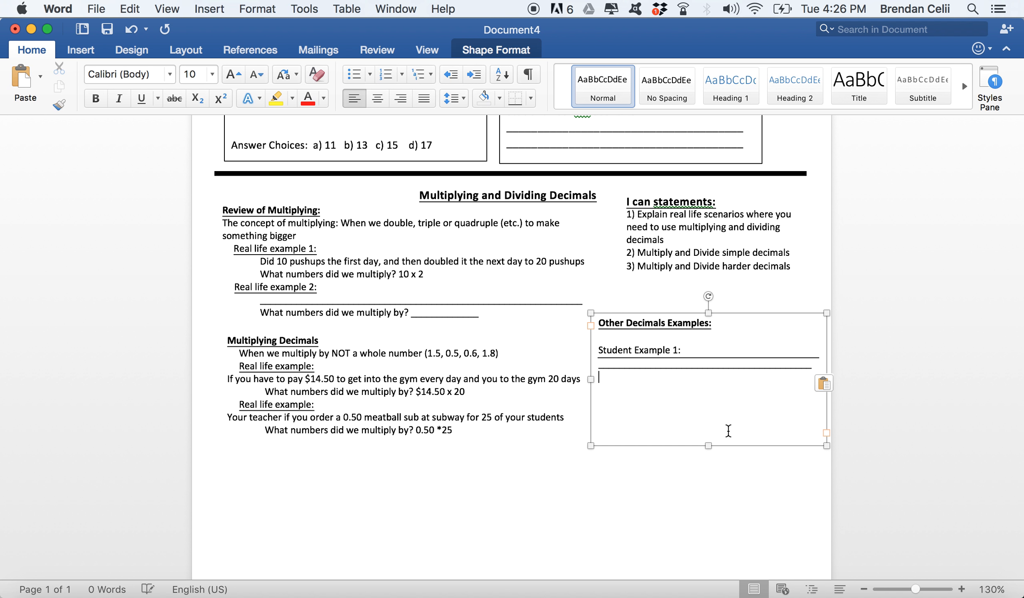
key(super+z)
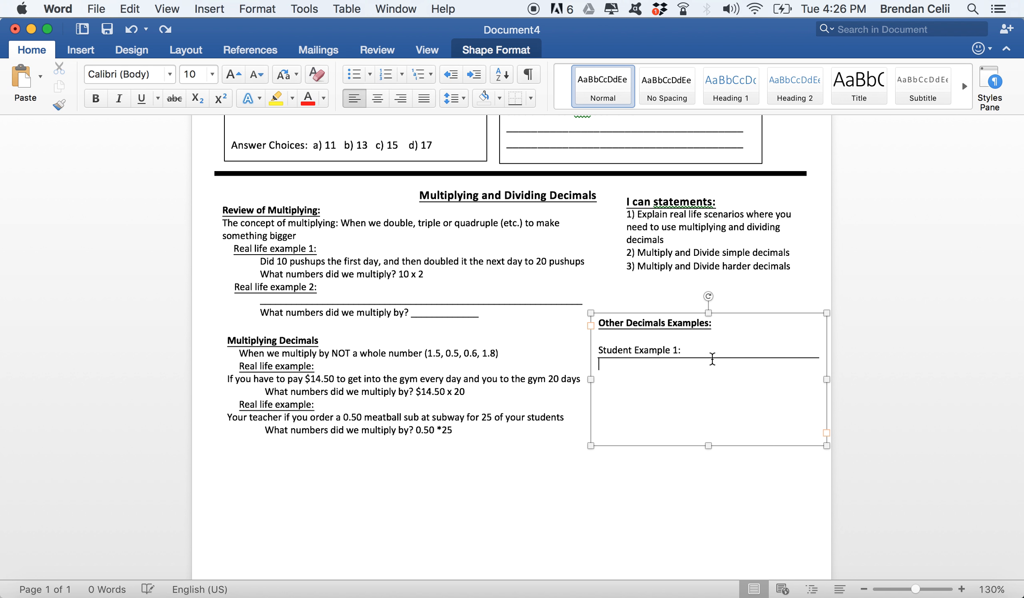
click(817, 362)
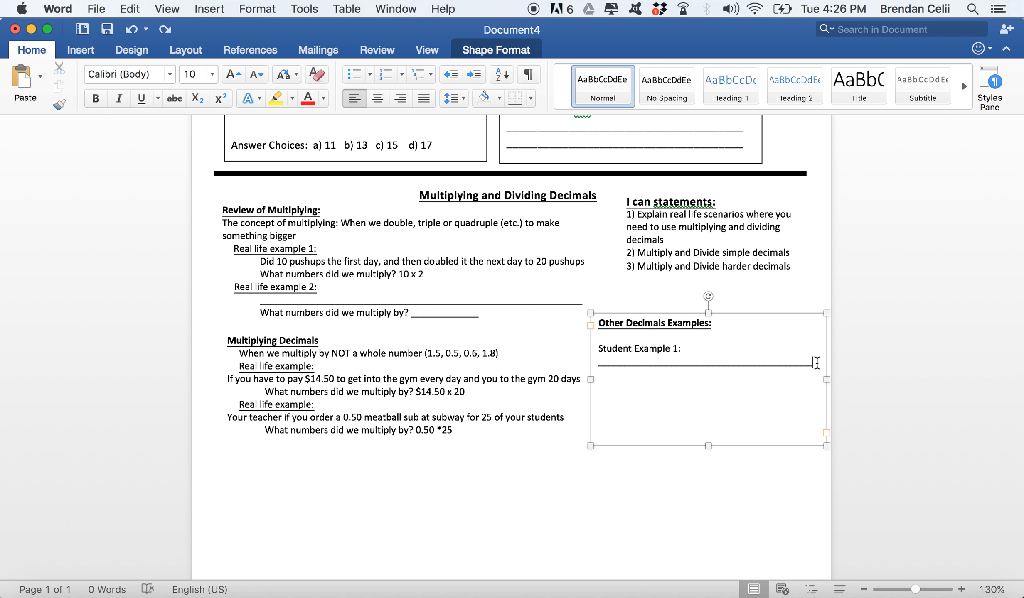
click(642, 386)
key(super+v)
Copy the Student Example 1 label with its two answer lines below and renumber the copy as "Student Example 2:".
drag(639, 402, 598, 352)
key(super+c)
click(609, 394)
key(super+v)
click(675, 400)
key(BackSpace)
text(2)
click(678, 530)
Move the Other Decimals Examples text box slightly down.
scroll(678, 530, down, 2)
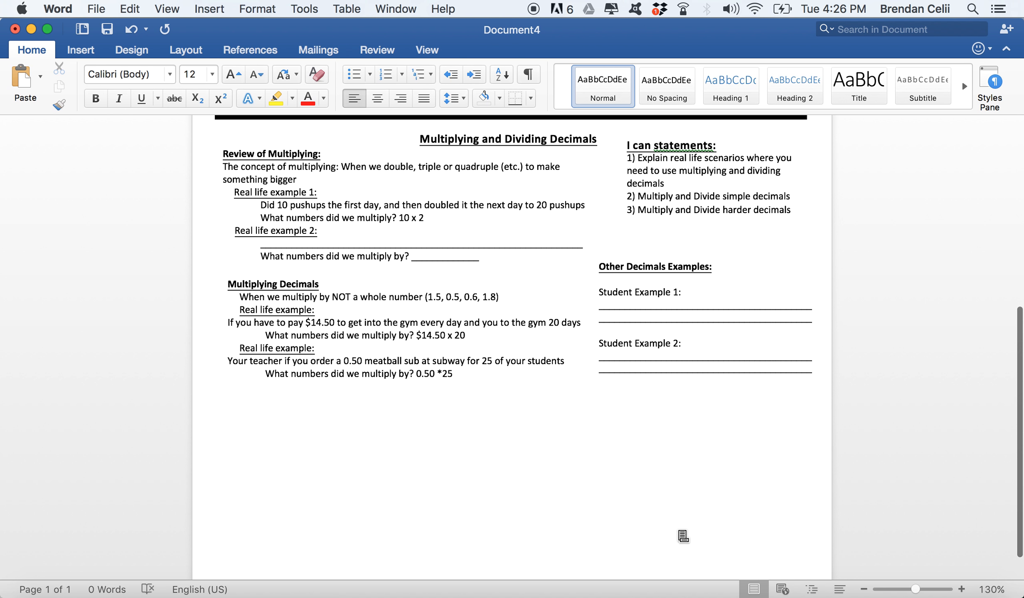
drag(659, 348, 659, 347)
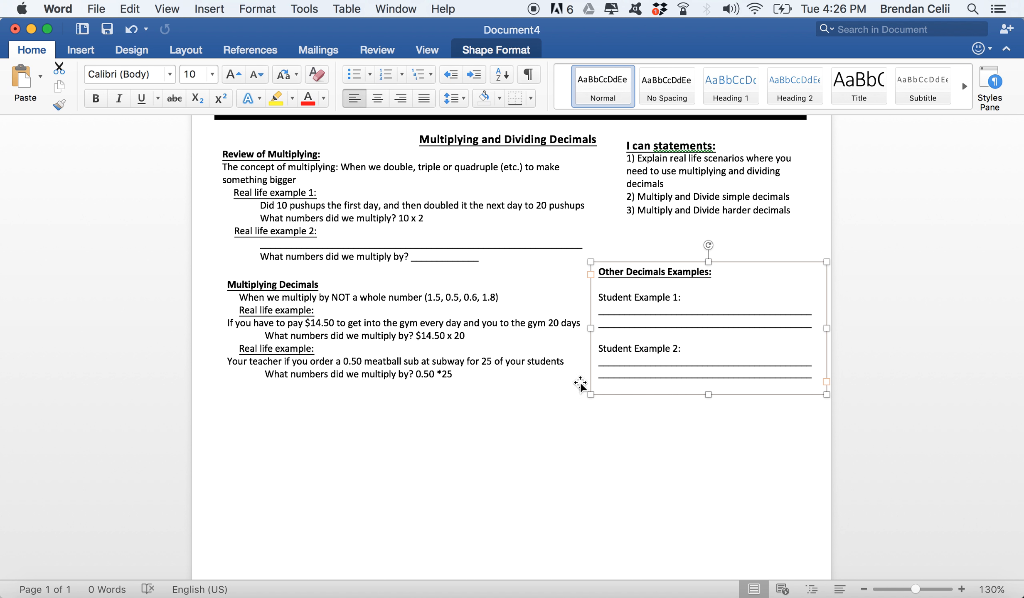
scroll(549, 423, down, 2)
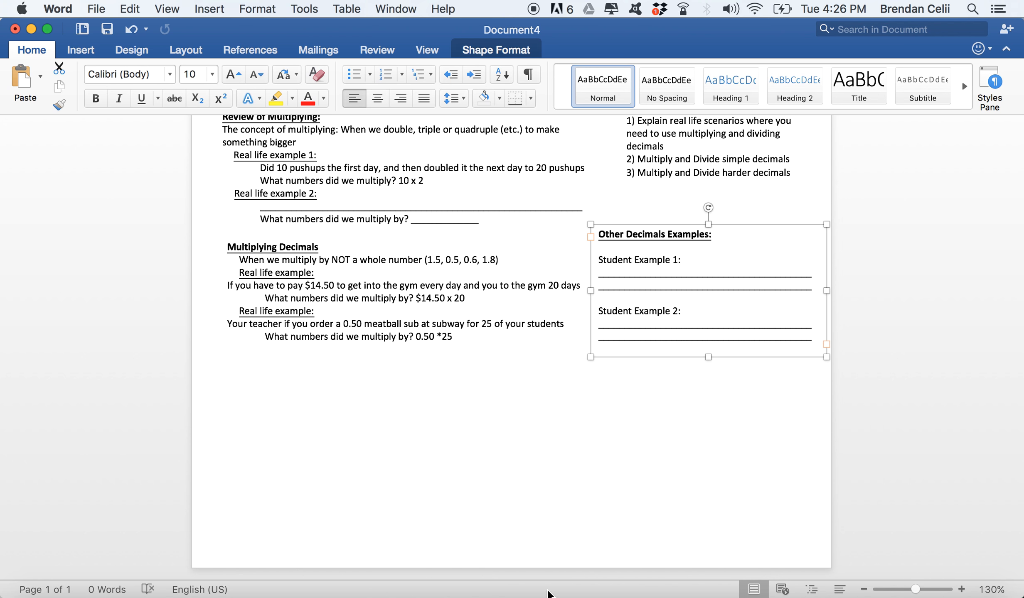
click(594, 457)
Duplicate the Multiplying Decimals text box and place the copy directly beneath the original, in line with the review box.
scroll(594, 457, up, 4)
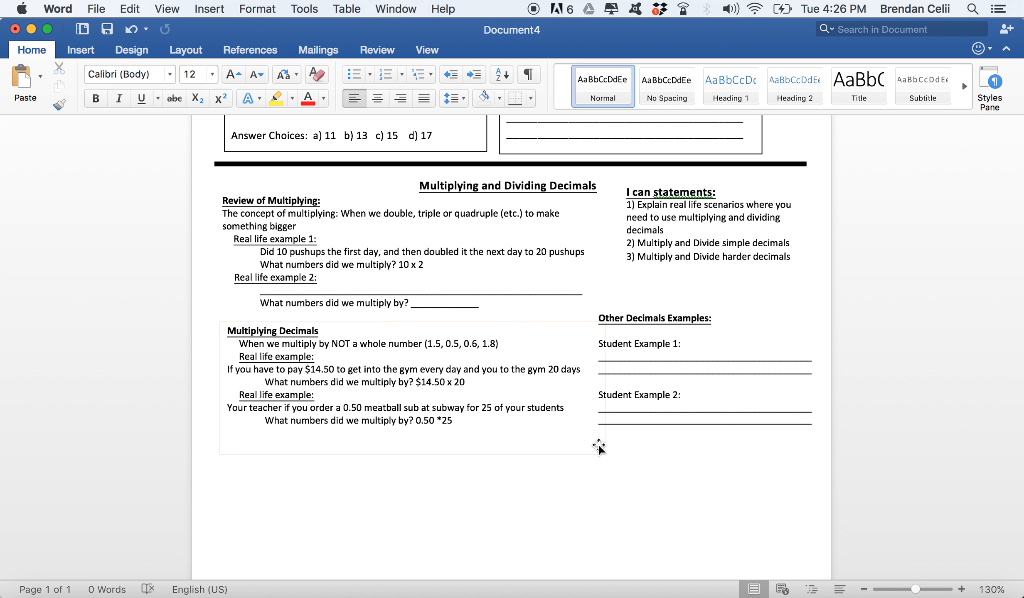
scroll(632, 465, down, 3)
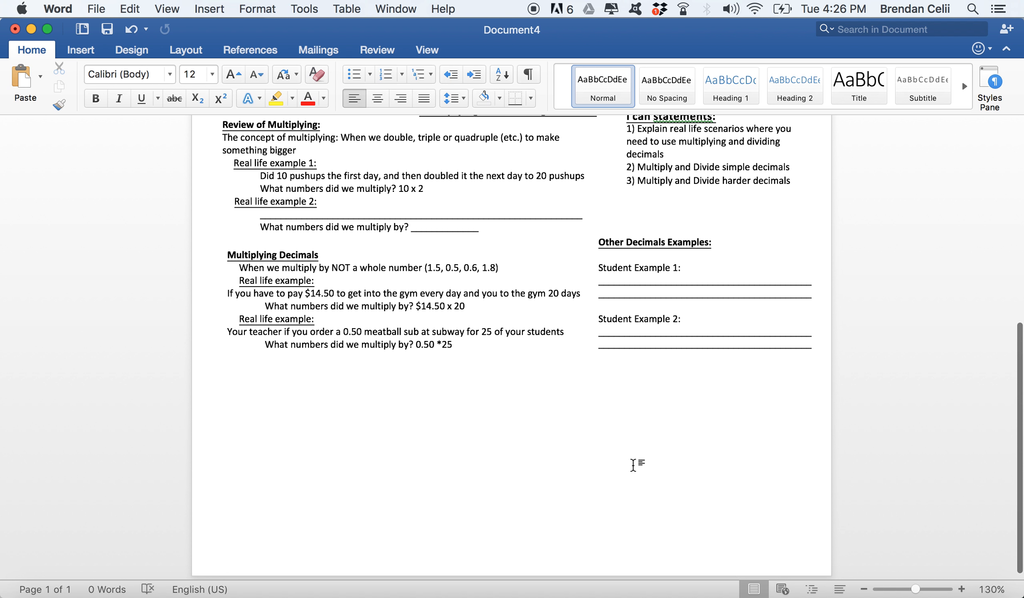
click(457, 333)
scroll(441, 446, up, 3)
drag(441, 446, 446, 511)
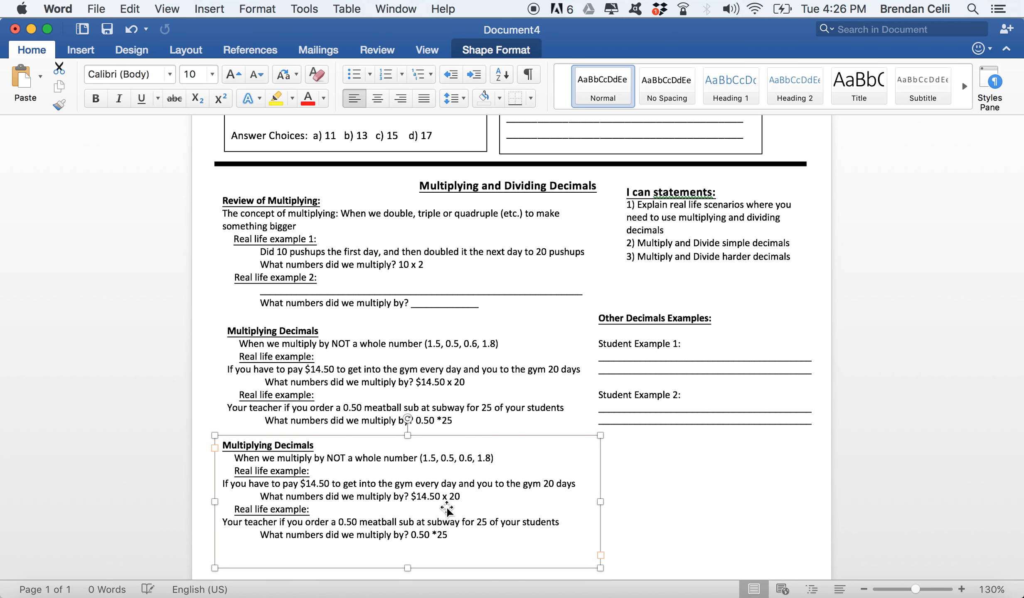
Set the text wrapping of the lower Multiplying Decimals text box to In Front of Text.
right_click(521, 478)
mouse_move(568, 531)
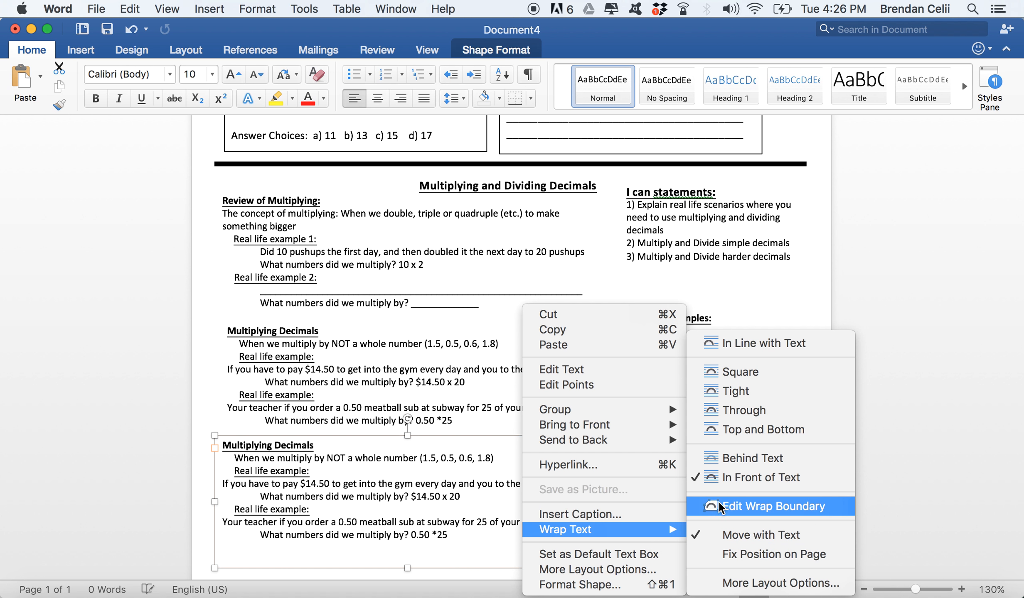
click(727, 483)
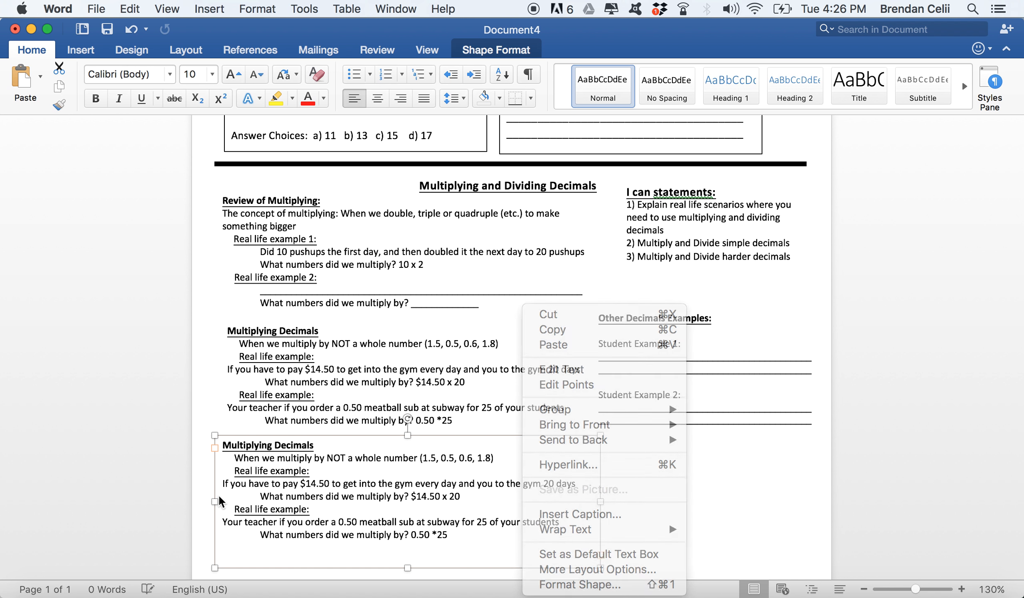
Replace all text in the lower Multiplying Decimals box with the bold underlined heading "How We Multiply Decimals:".
click(315, 446)
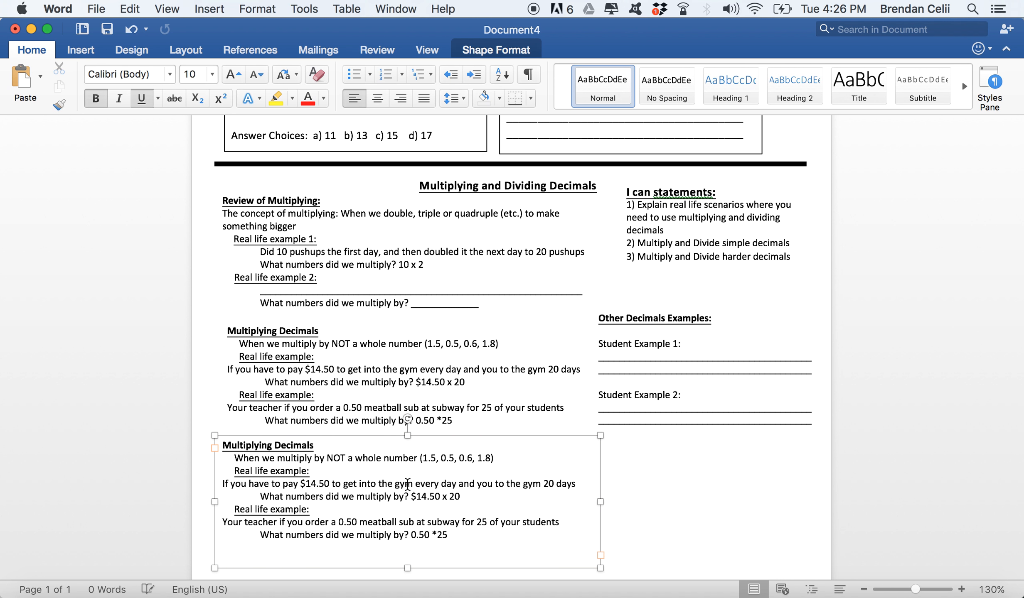
click(459, 534)
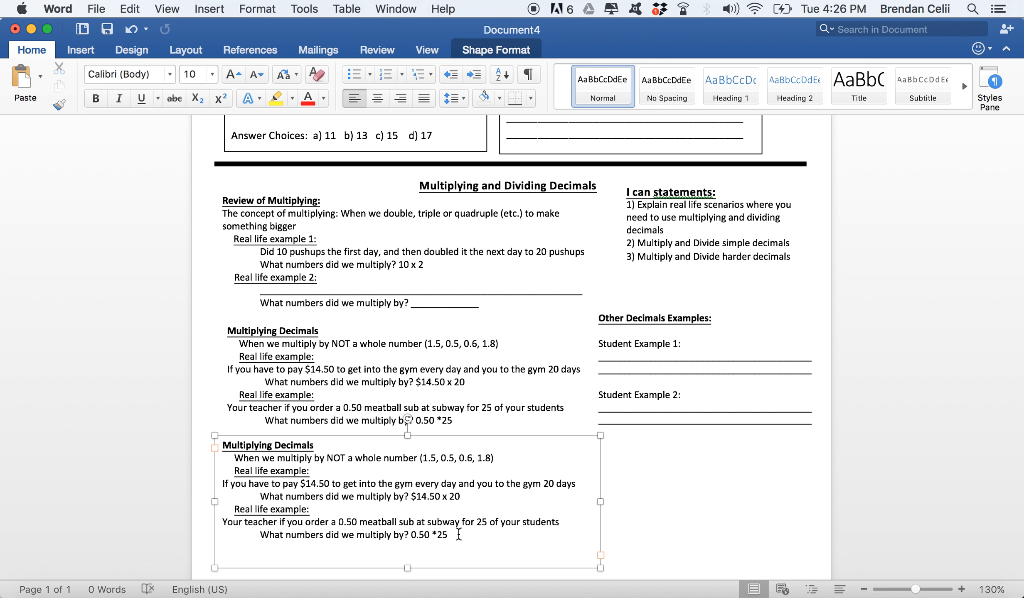
key(super+a)
key(BackSpace)
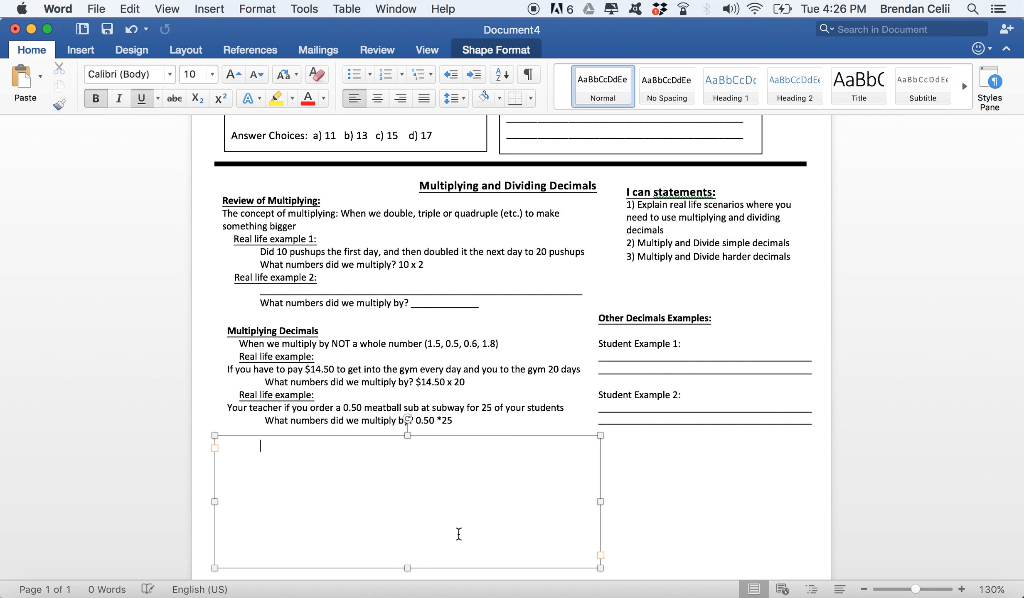
text(How We Multiply Decimals:)
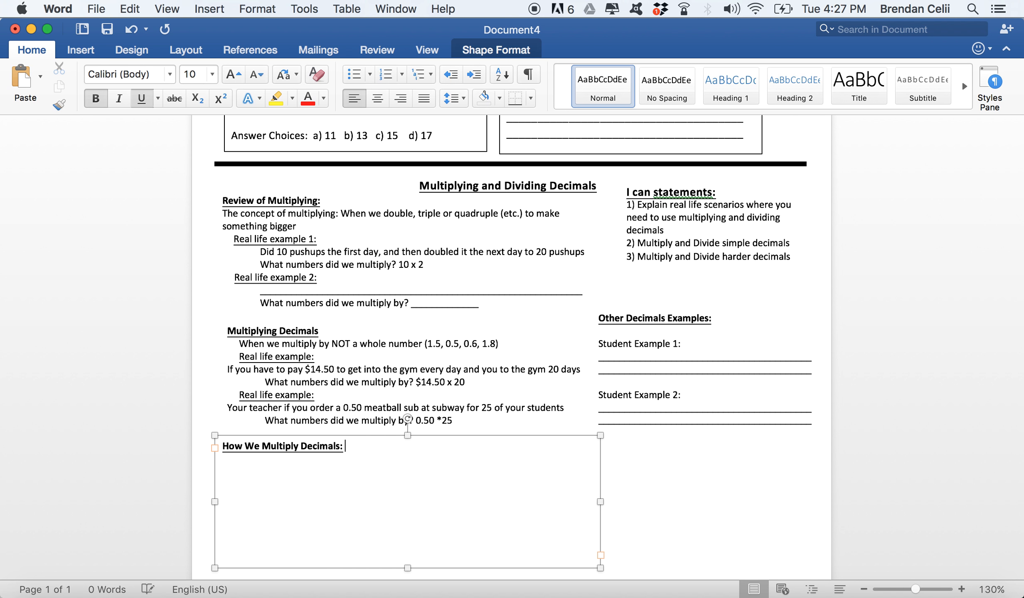
Below the heading, add "1) Write number of decimals places in 1st and 2nd number" in plain text without automatic list formatting.
key(super+b)
key(super+u)
key(Return)
text(1))
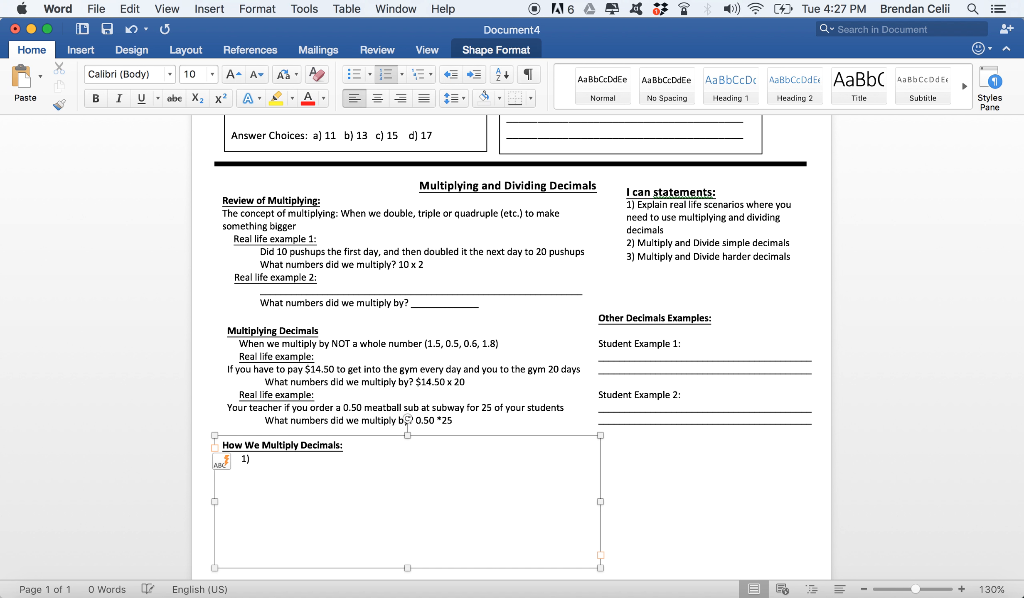
key(super+z)
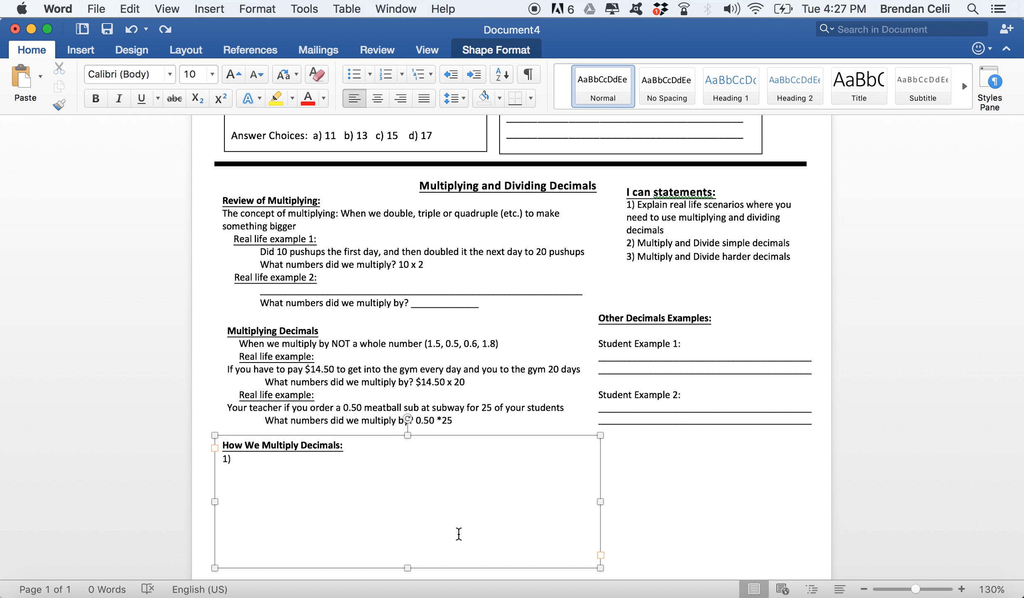
text(Write number of decimals places in)
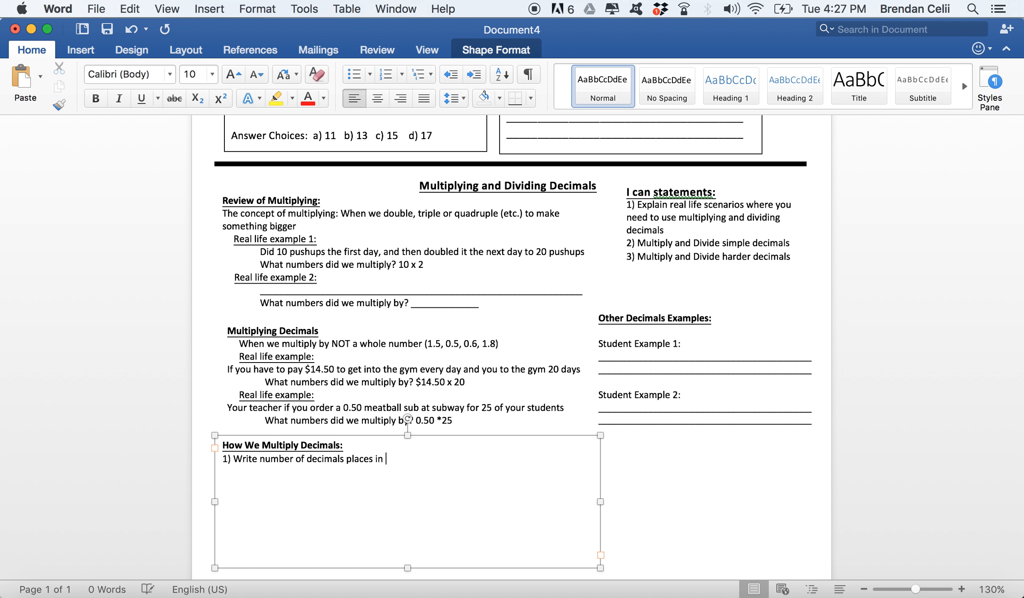
text( 1st and 2nd number)
key(Return)
Add the second instruction "2) Add the number of decimal places in the 1st and 2nd number to get the New decimals".
text(2) A)
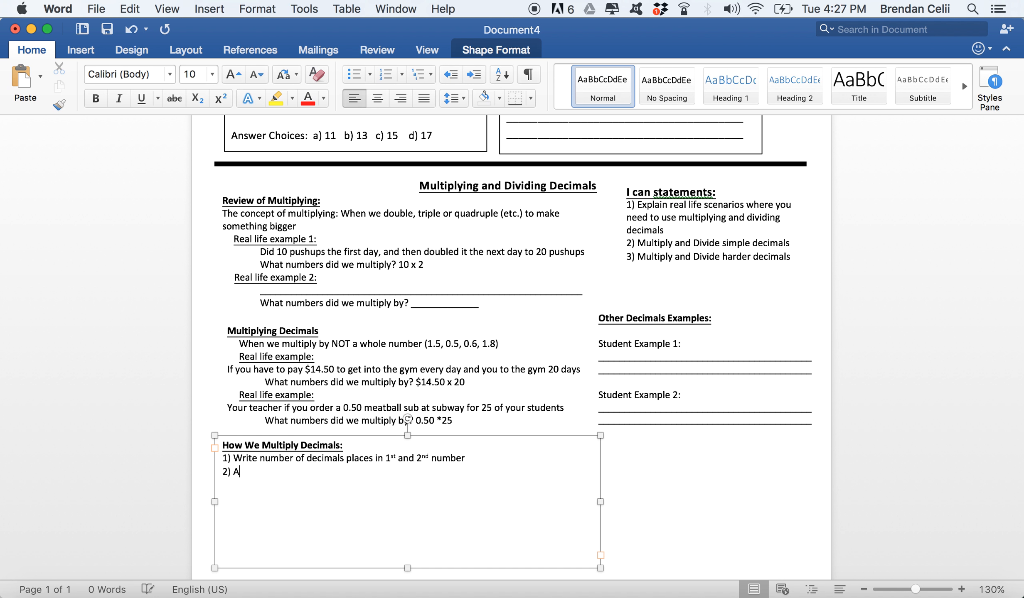
text(dd the number of decimals)
key(BackSpace)
key(BackSpace)
text(places in the )
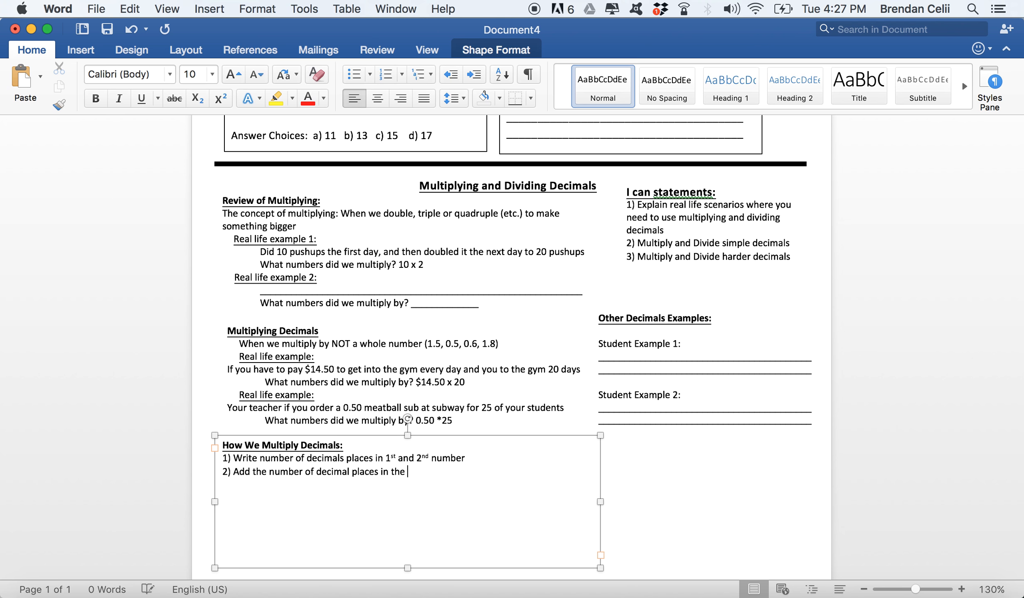
text(2nd)
key(BackSpace)
key(BackSpace)
key(BackSpace)
text(1st and 2nd number to get the n)
key(BackSpace)
text(New)
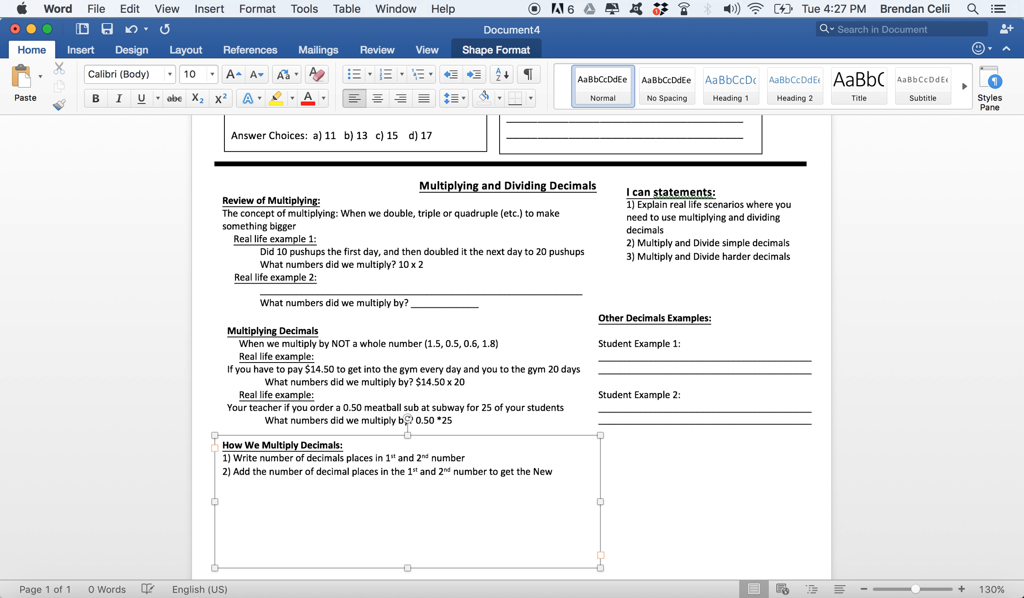
text( decimals)
key(Return)
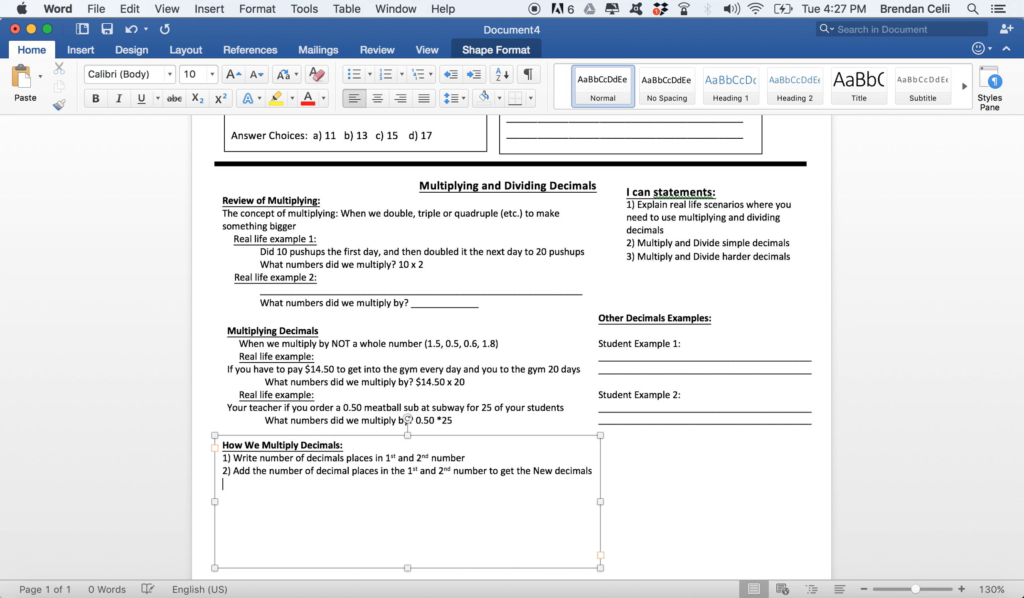
Add the instructions "3) Multiply number without any decimals" and "4) Add New decimals to number".
text(3) Multiply number without an)
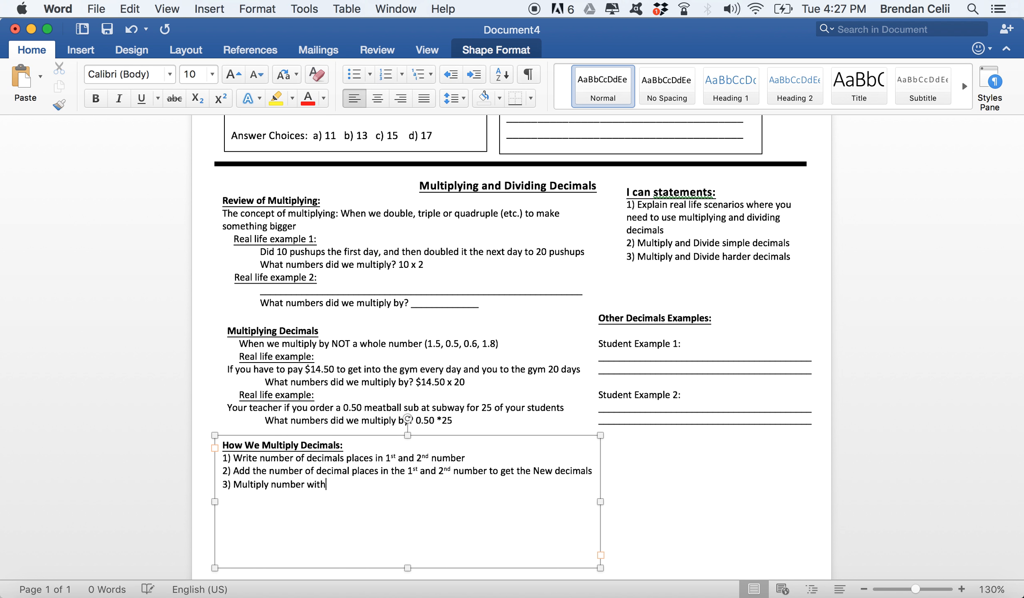
text(ecimals)
key(Return)
text(4) Add New deci)
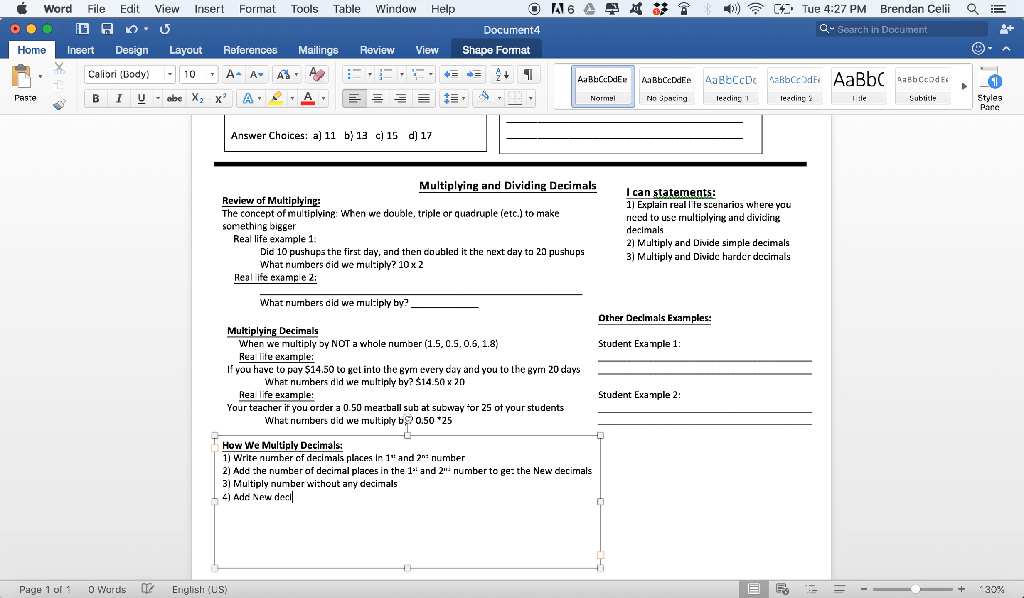
text(mals to number)
key(Return)
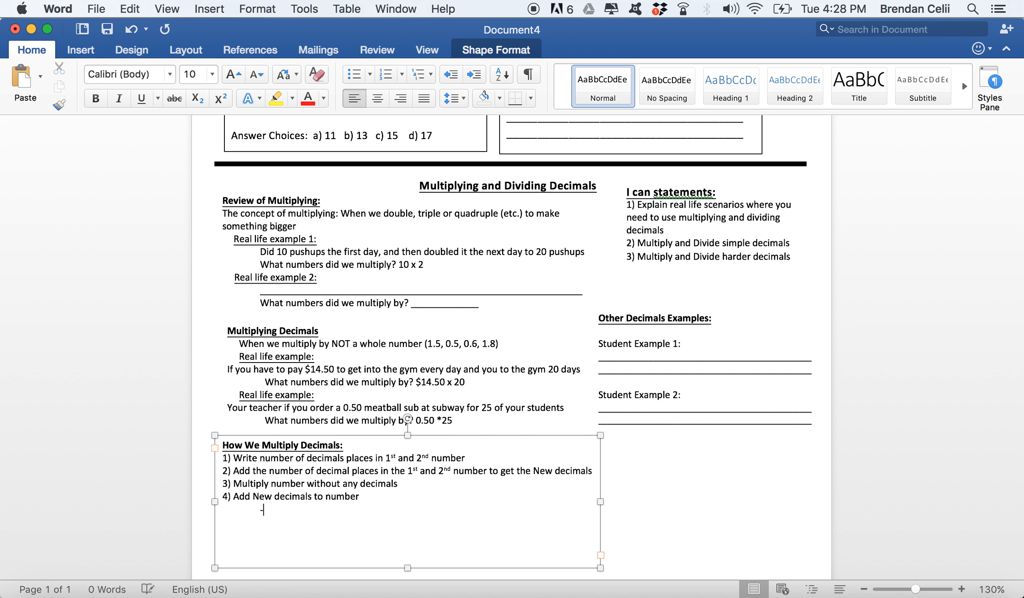
Under instruction 4, add an indented arrow note reading "slide decimal to the right and fill in any blanks with 0".
text(-->)
text(slide de)
text(cimal to the )
text(right)
text( and )
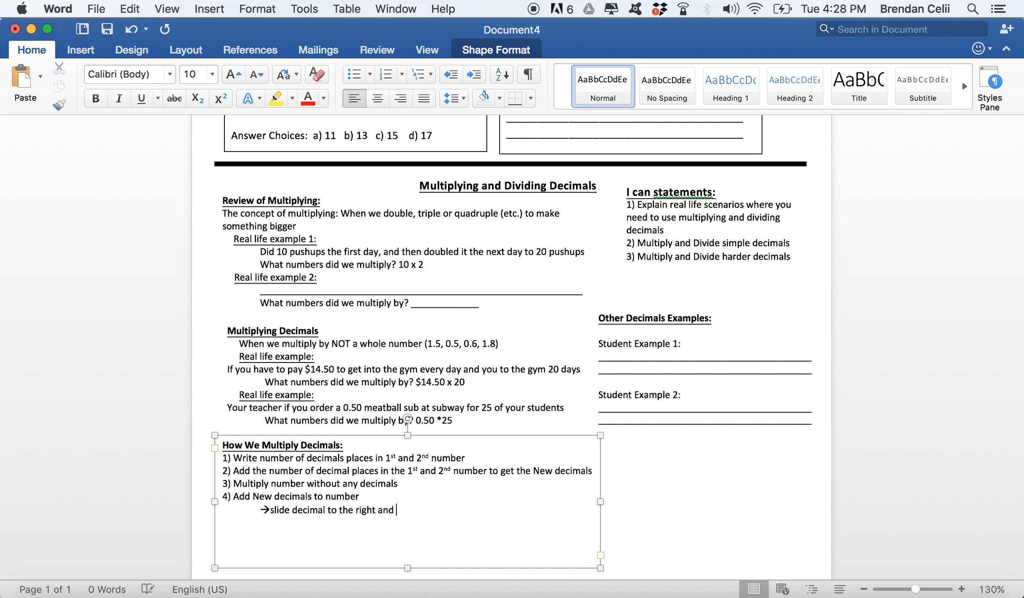
text(fill in any blacks with 0)
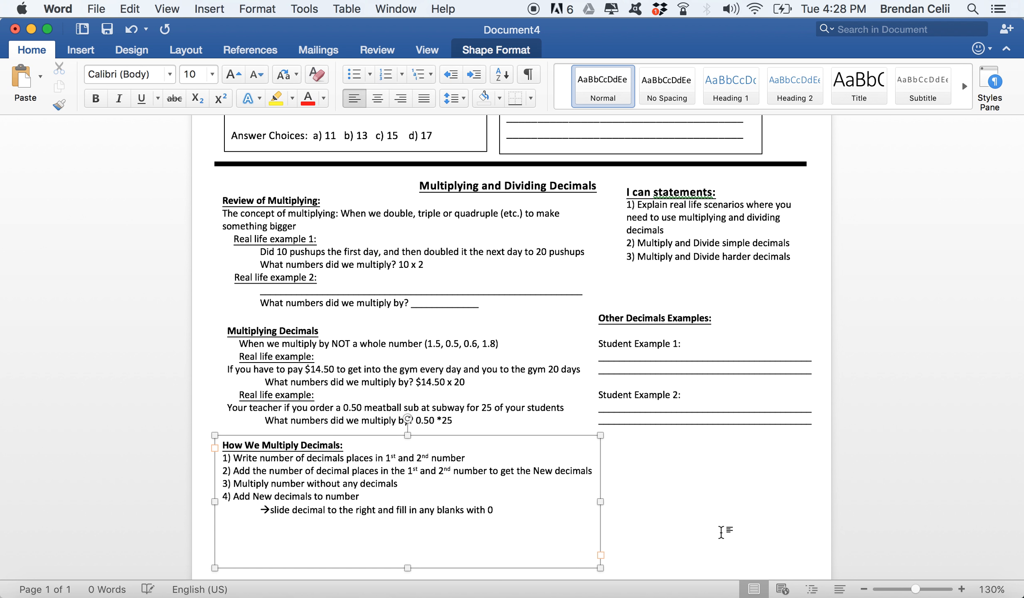
Narrow the How We Multiply Decimals text box to a little over half its width.
scroll(764, 467, down, 2)
scroll(765, 467, down, 2)
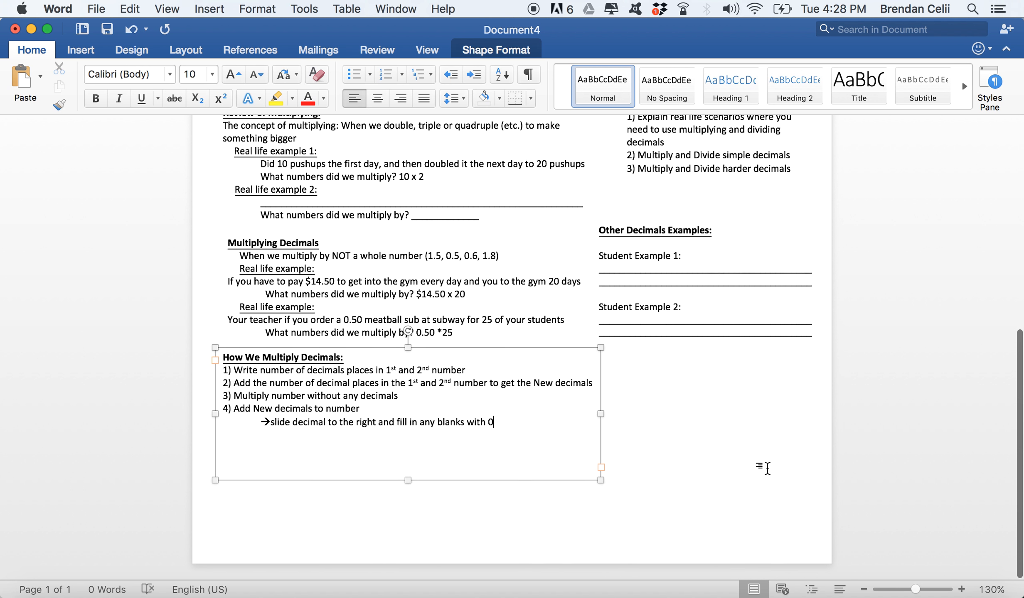
click(596, 418)
drag(596, 418, 436, 408)
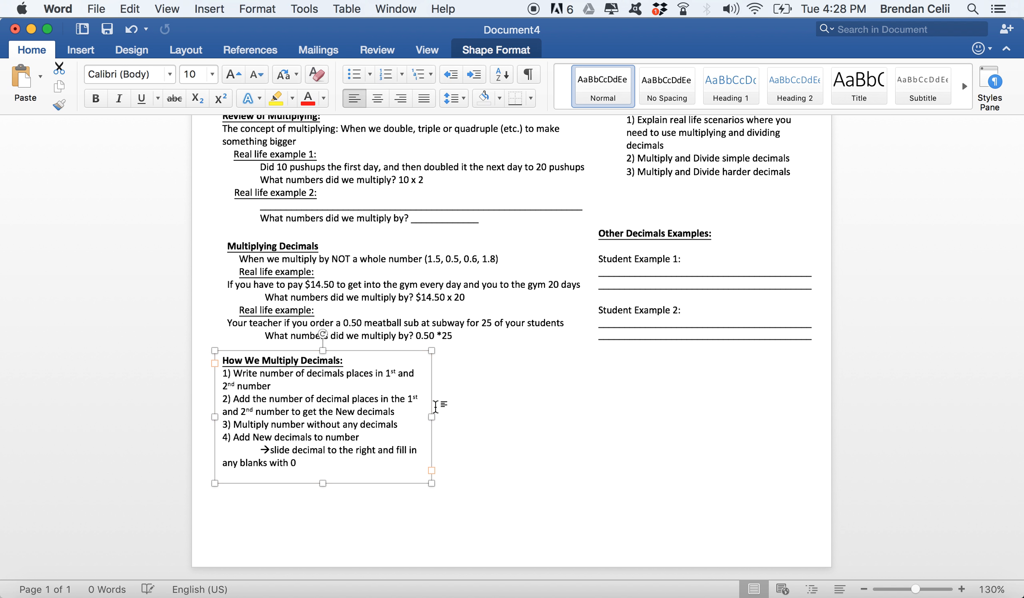
Put "any blanks with 0" on its own indented line and make the text box slightly taller.
click(306, 465)
click(222, 465)
key(Return)
key(Tab)
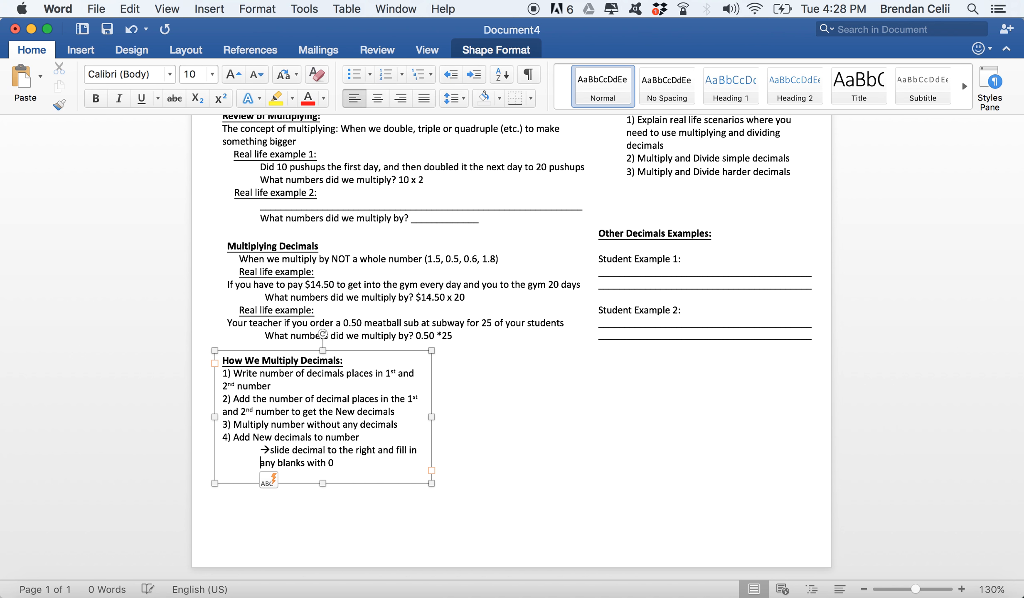
drag(322, 484, 322, 502)
Format the word "Add" in instruction 2 as 24 pt, bold and underlined.
click(292, 438)
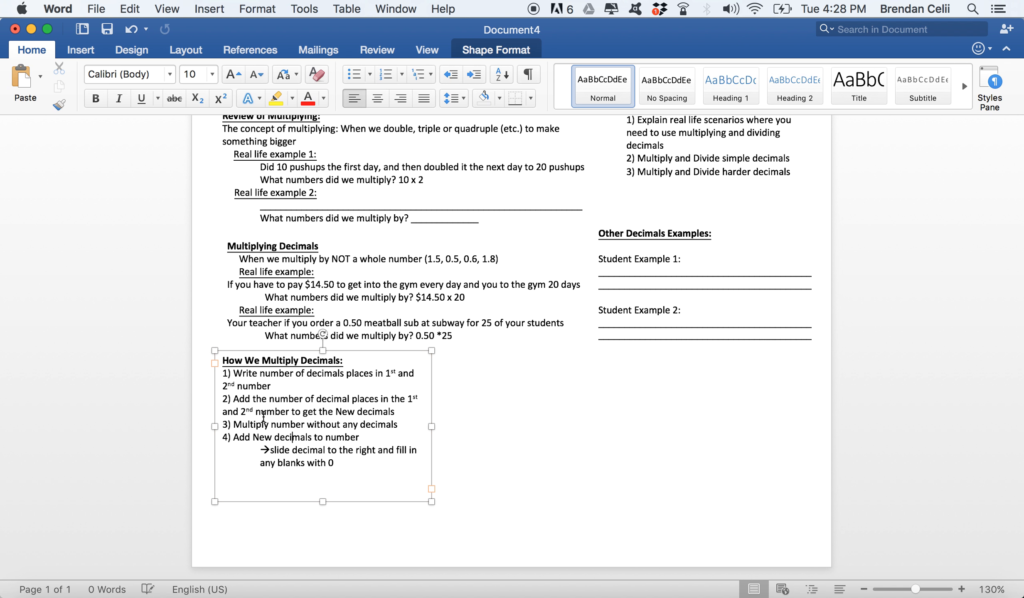
double_click(238, 400)
click(197, 75)
text(24)
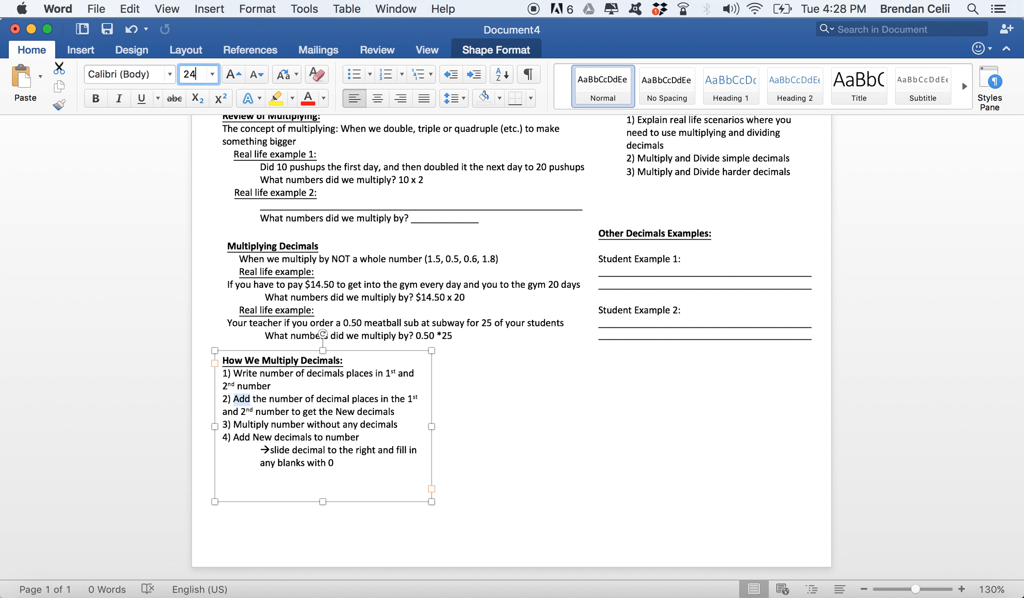
key(Return)
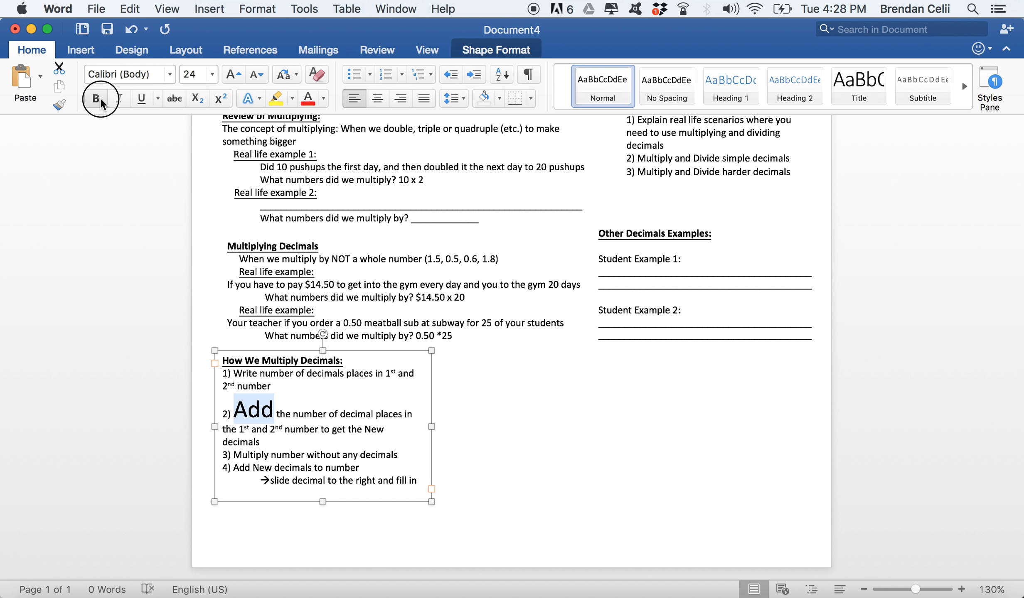
click(95, 98)
click(142, 98)
Make the How We Multiply Decimals box taller to fit all its text and move it slightly down.
drag(323, 502, 322, 520)
click(526, 486)
scroll(392, 453, down, 3)
drag(385, 432, 388, 443)
click(515, 440)
scroll(463, 402, down, 5)
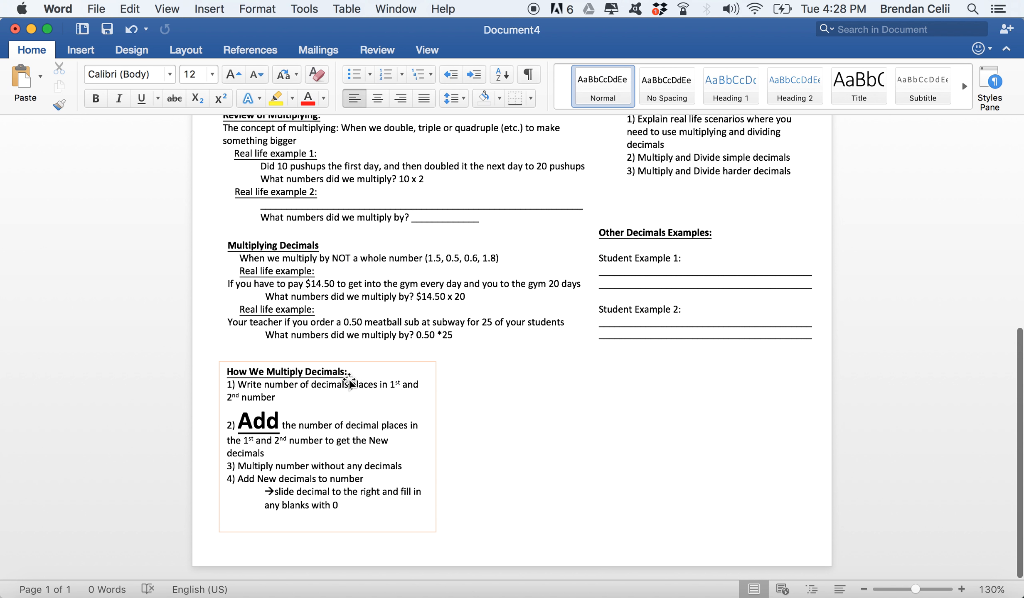
click(564, 412)
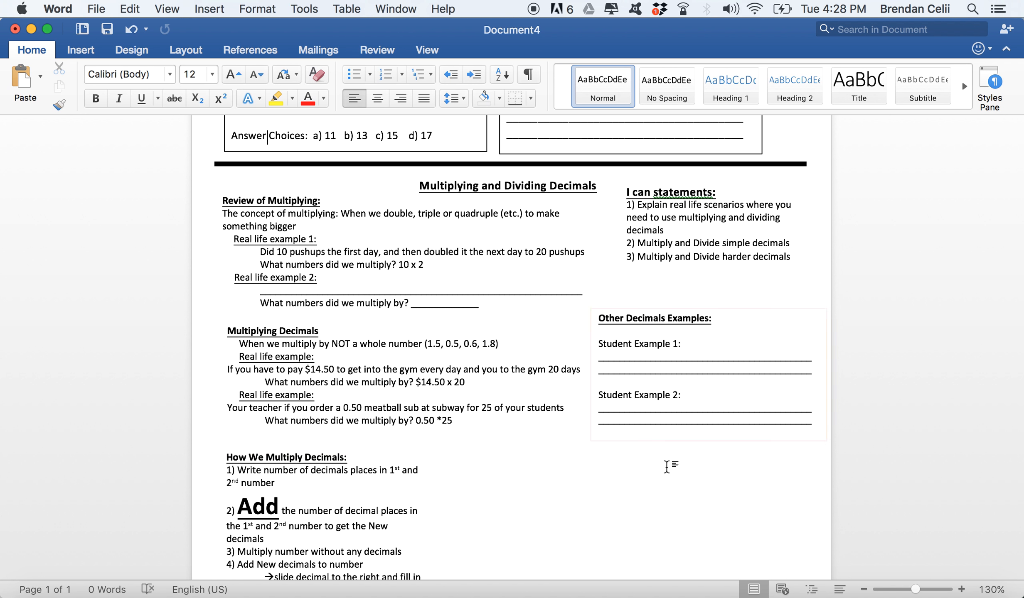
Copy the Do Now 1 box into the space beneath Other Decimals Examples, beside the multiplying instructions, and enlarge the copy.
scroll(711, 480, up, 10)
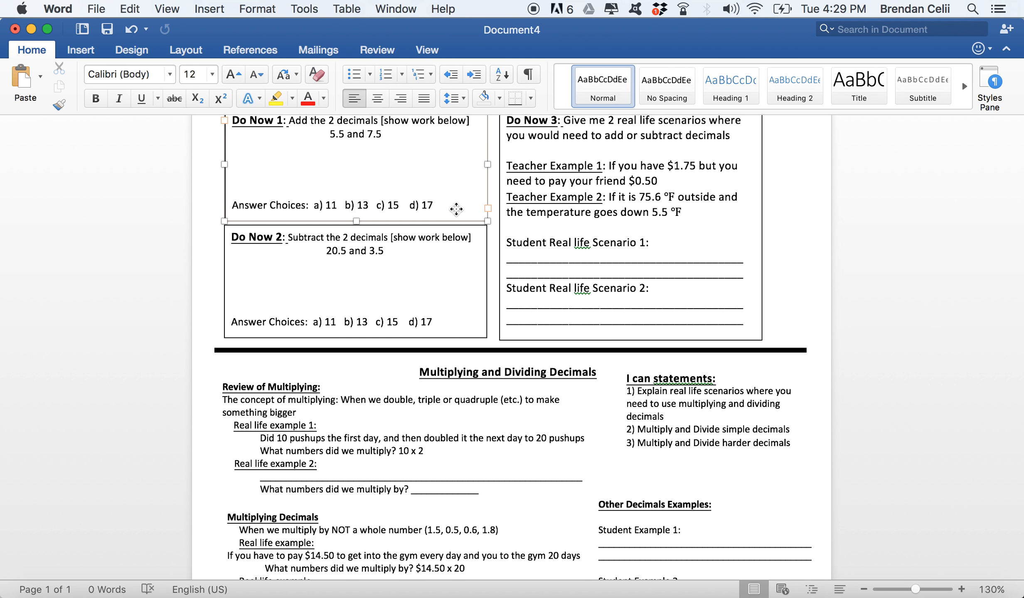
click(458, 214)
scroll(460, 216, down, 15)
scroll(656, 388, up, 6)
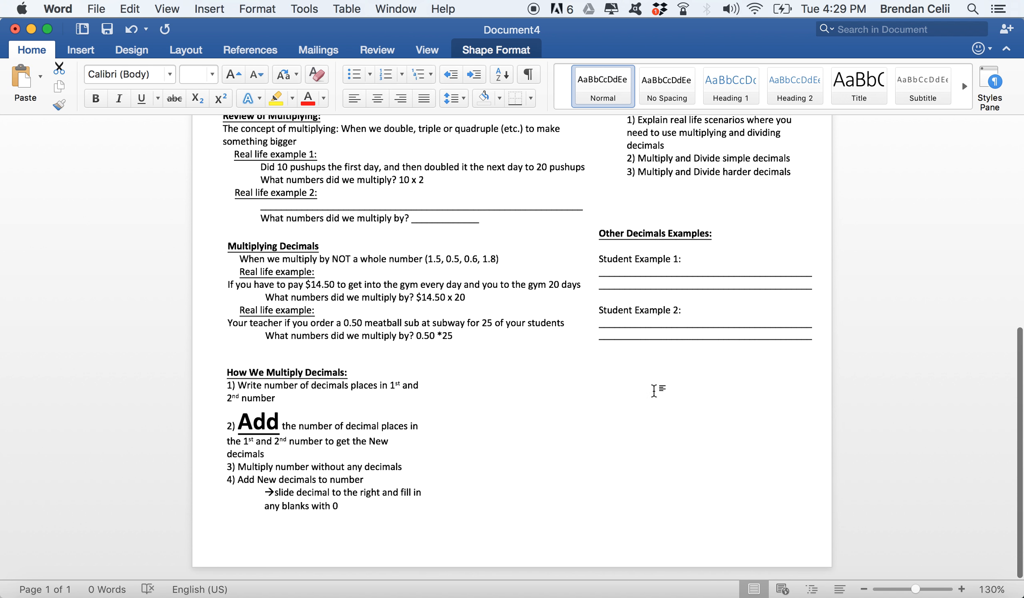
click(612, 449)
key(super+v)
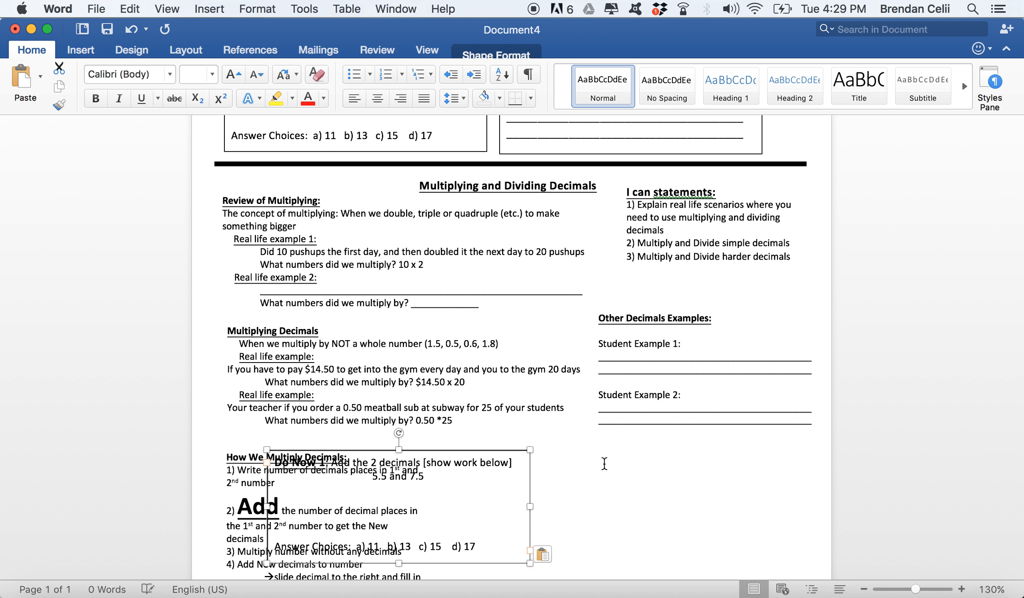
drag(518, 477, 814, 548)
scroll(744, 478, down, 5)
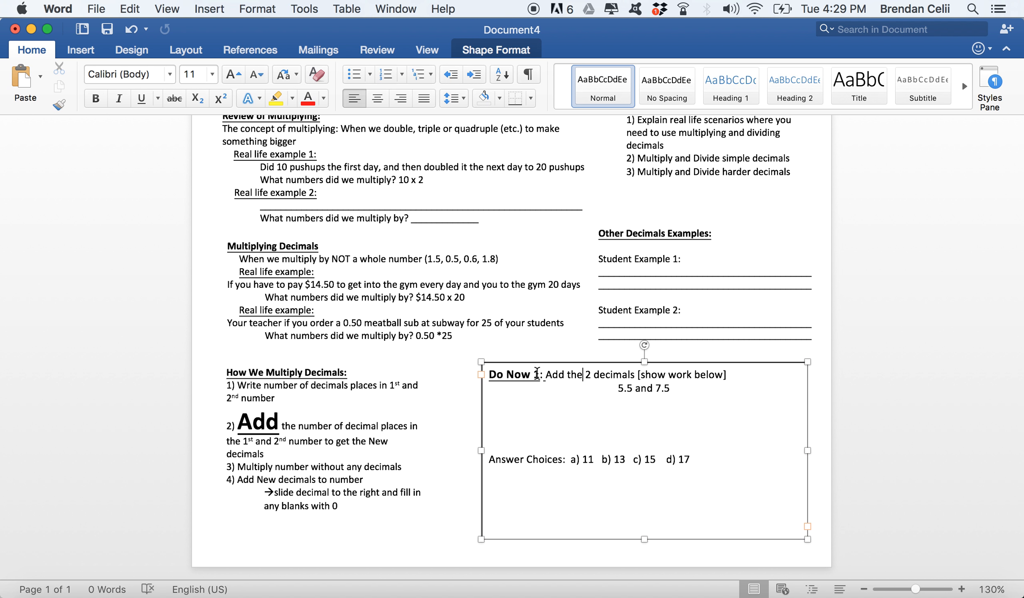
Rename the copied box's "Do Now 1" label as "Practice 1".
drag(540, 375, 493, 375)
text(Practice 1)
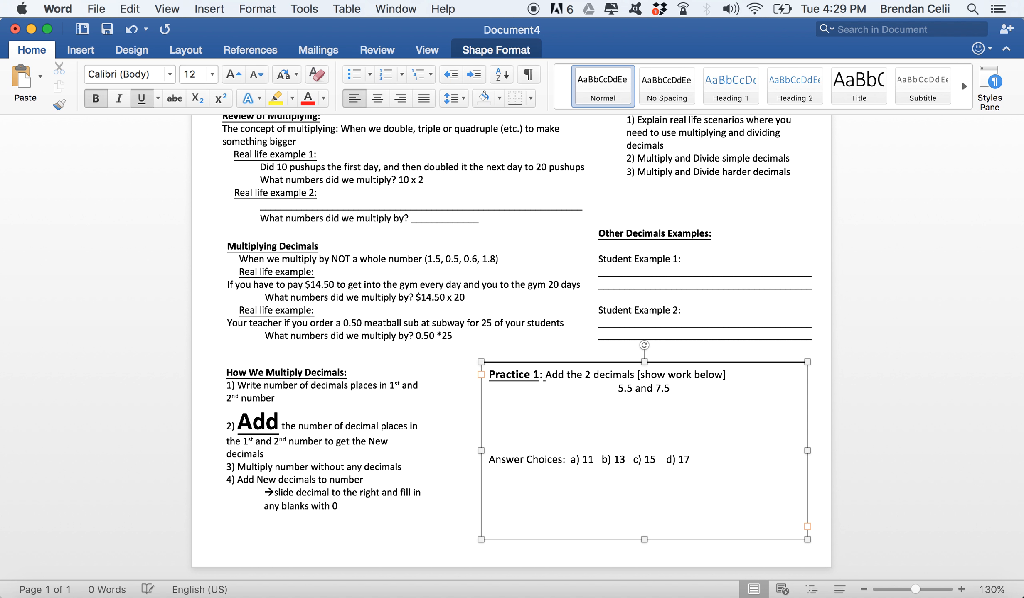
triple_click(522, 393)
click(700, 401)
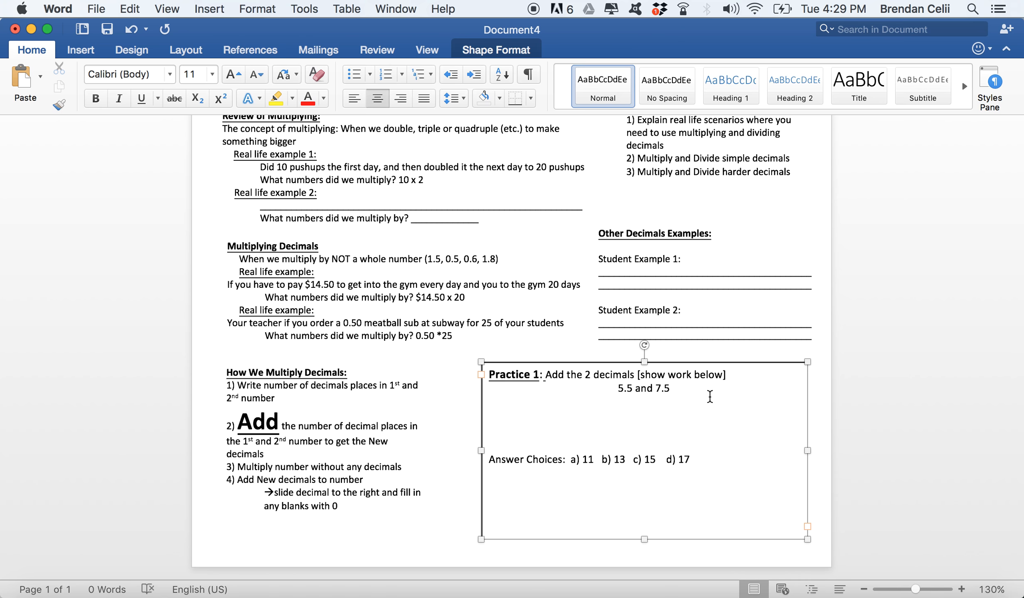
Replace the Practice 1 question with "Multiply 5.1 and 0.21" and delete the "5.5 and 7.5" line below it.
drag(728, 376, 555, 378)
text(Multiply)
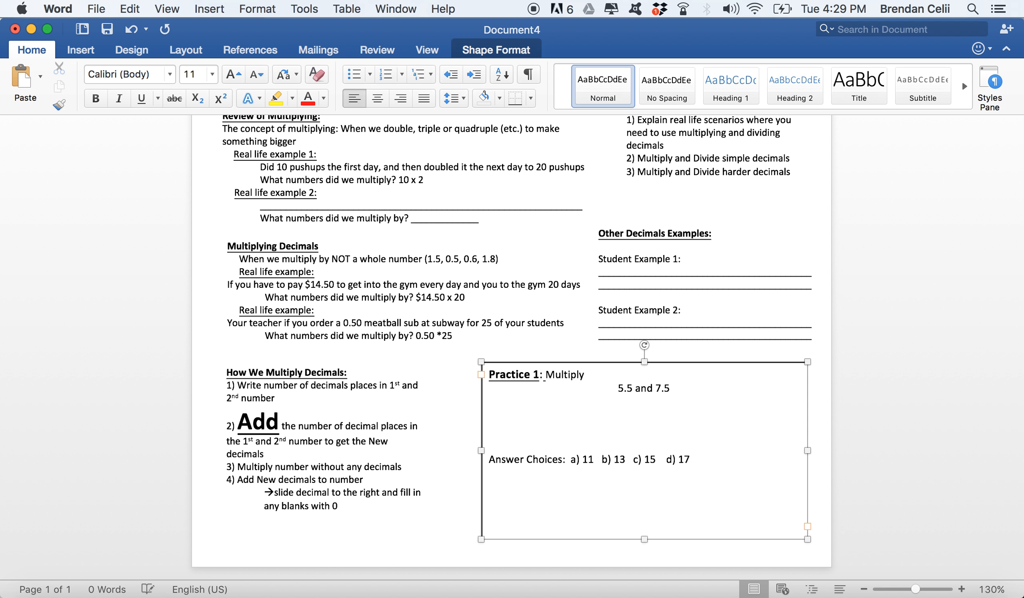
text( 5.1 and 0)
drag(679, 388, 610, 392)
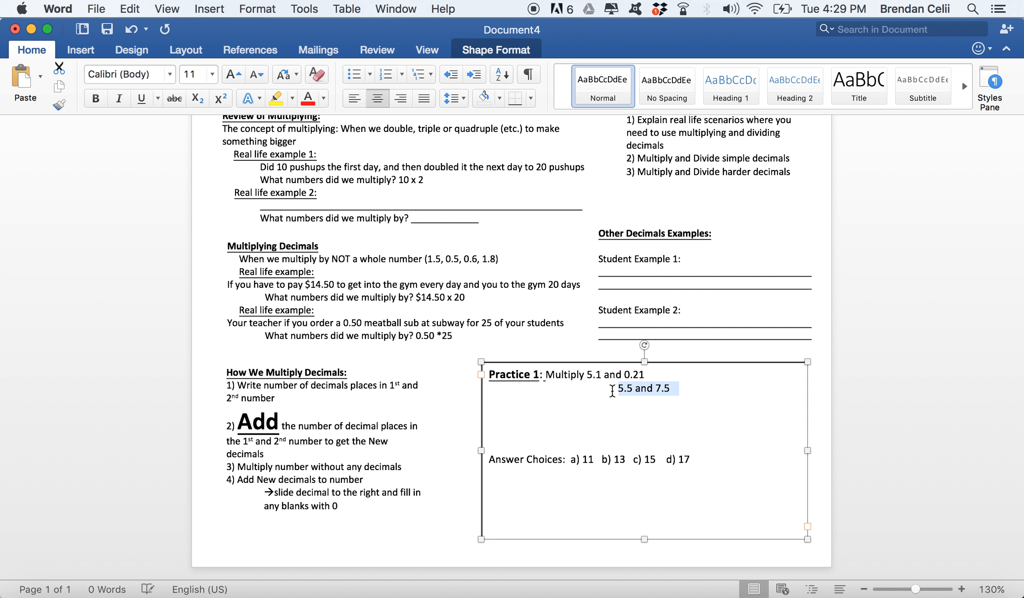
key(BackSpace)
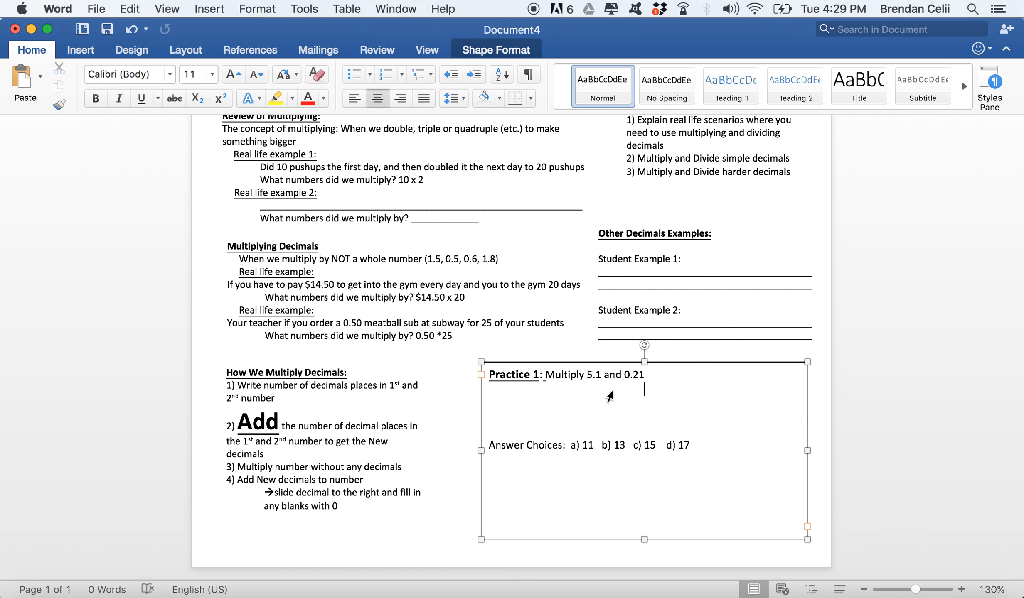
Replace the Answer Choices line in the Practice 1 box with "Step 1&2:" followed by two separate blank lines for answers.
drag(688, 453, 495, 445)
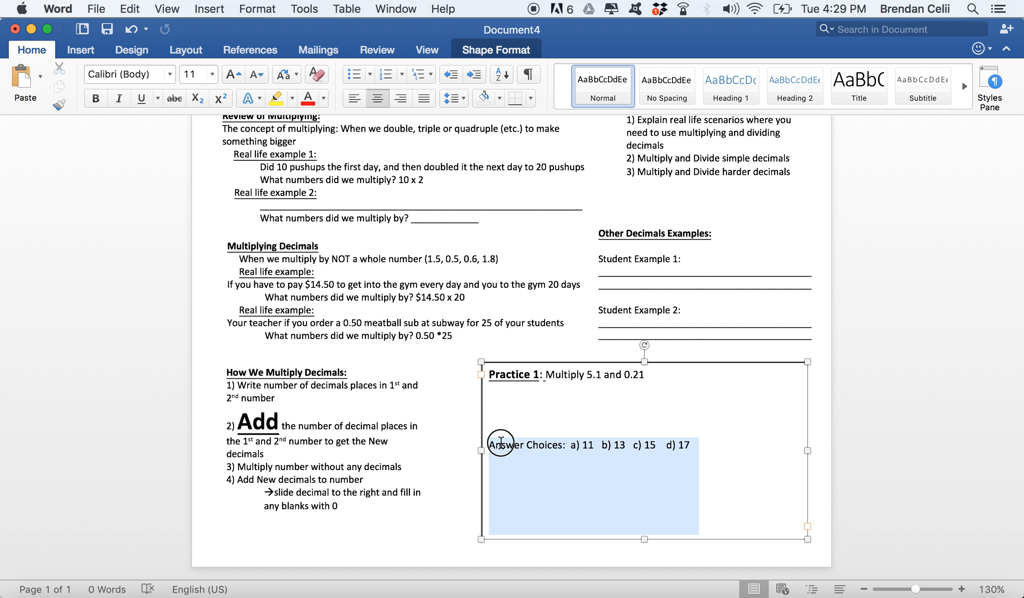
key(BackSpace)
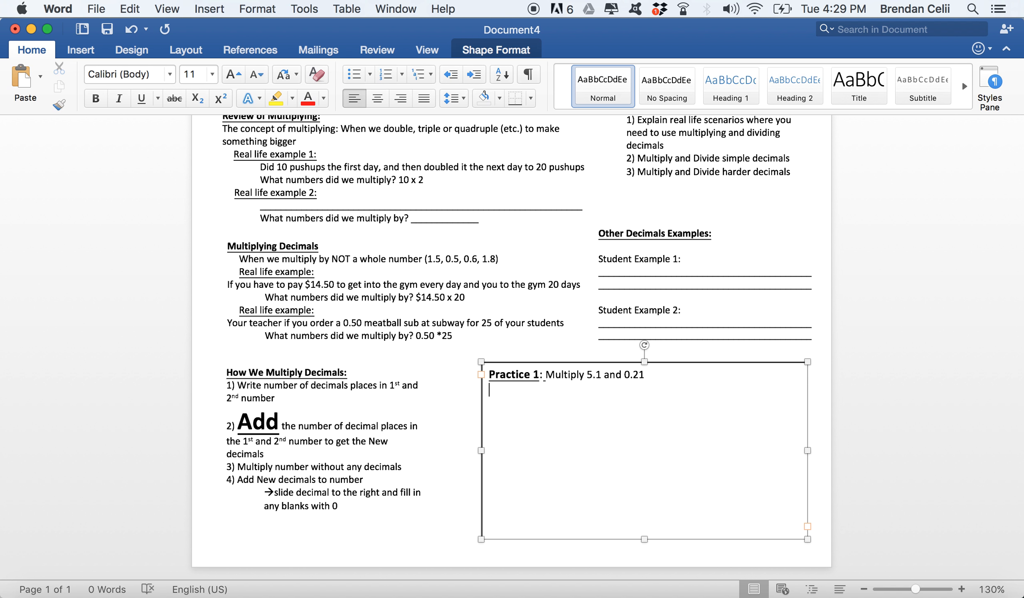
text(ste)
key(BackSpace)
key(BackSpace)
key(BackSpace)
text(Step 1&2: _________ __________-)
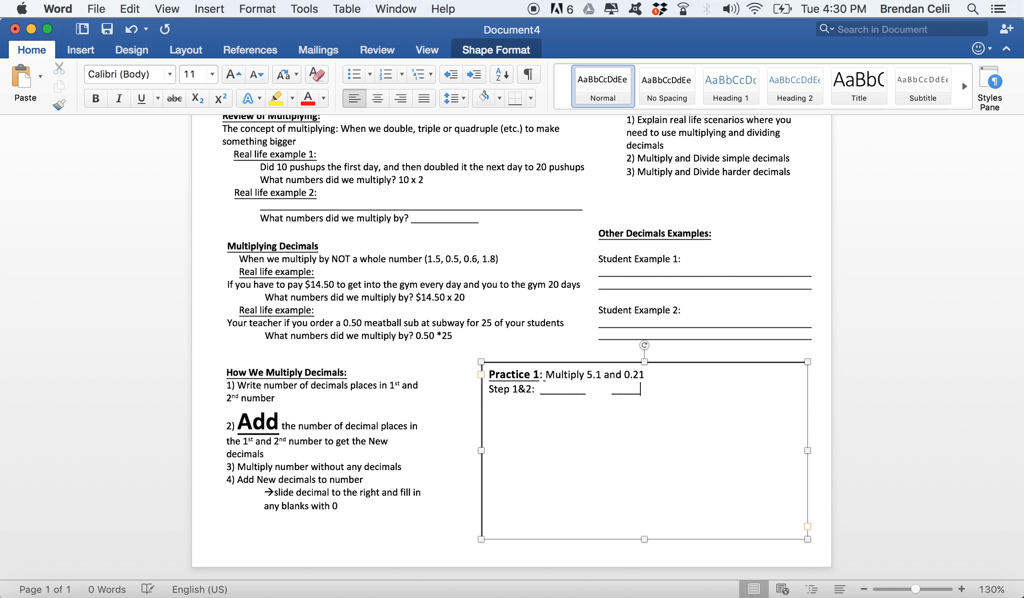
scroll(567, 436, up, 2)
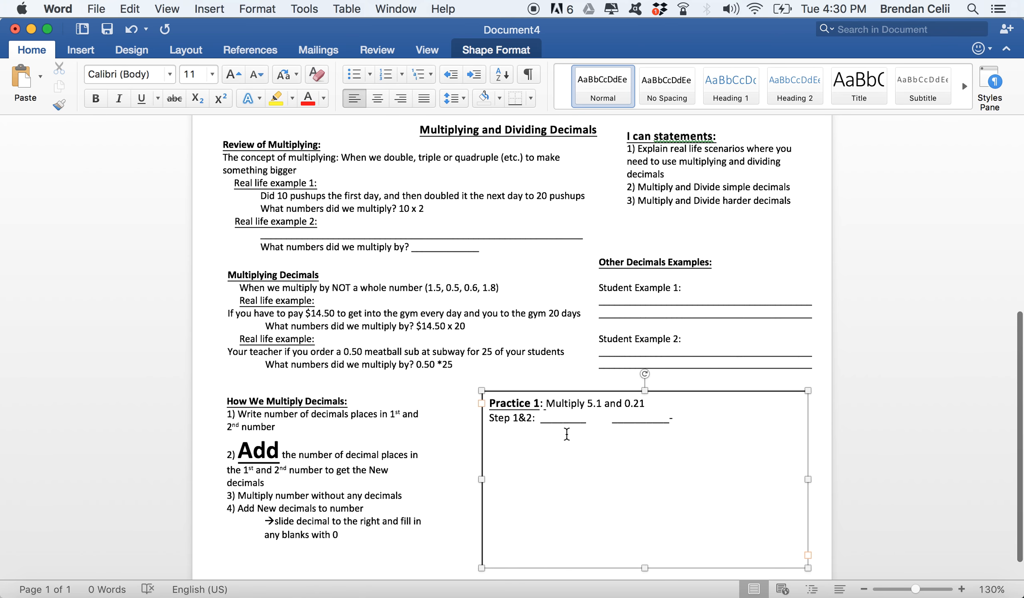
key(BackSpace)
click(847, 375)
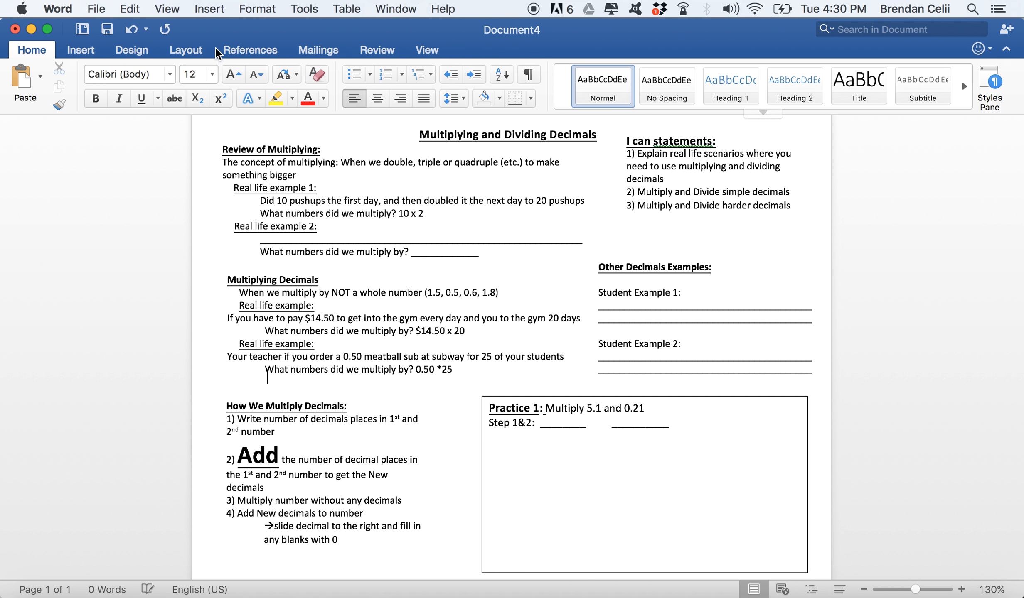
Draw a small text box beneath the first Step 1&2 blank and give it a light blue outline.
click(95, 52)
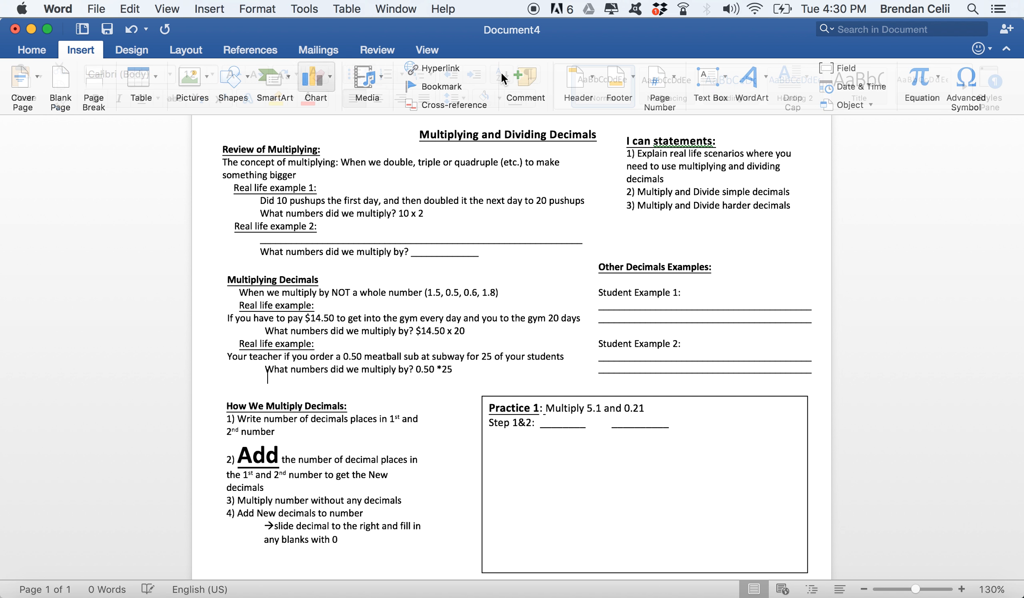
click(724, 83)
click(738, 106)
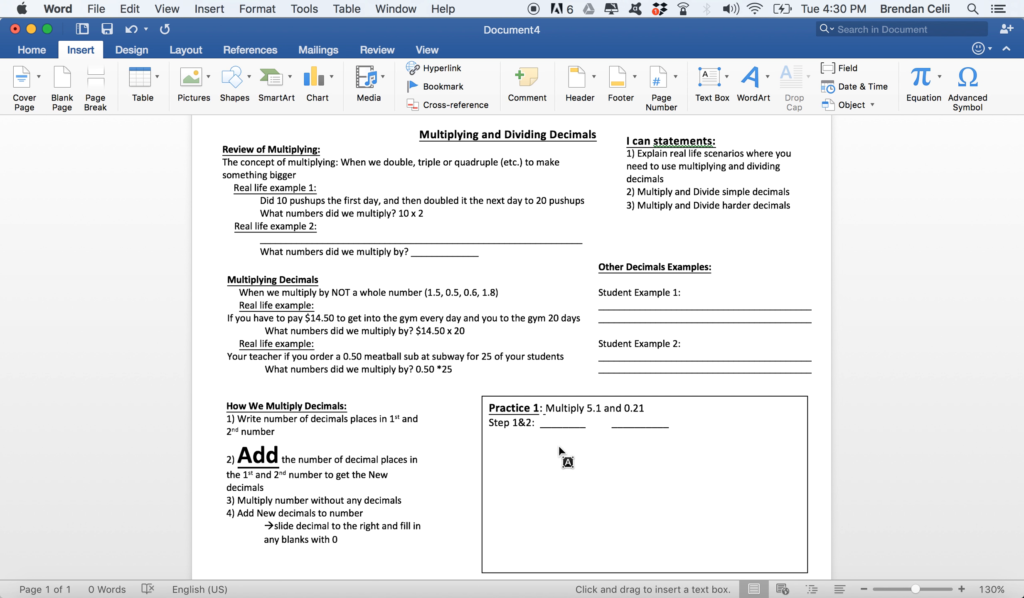
drag(534, 432, 593, 465)
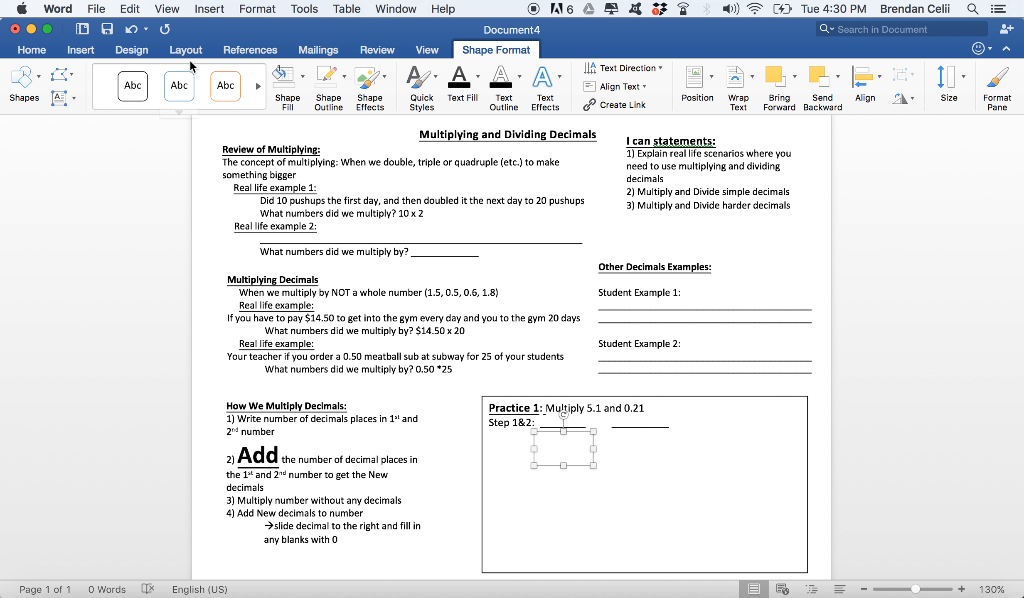
click(305, 78)
click(335, 75)
click(344, 78)
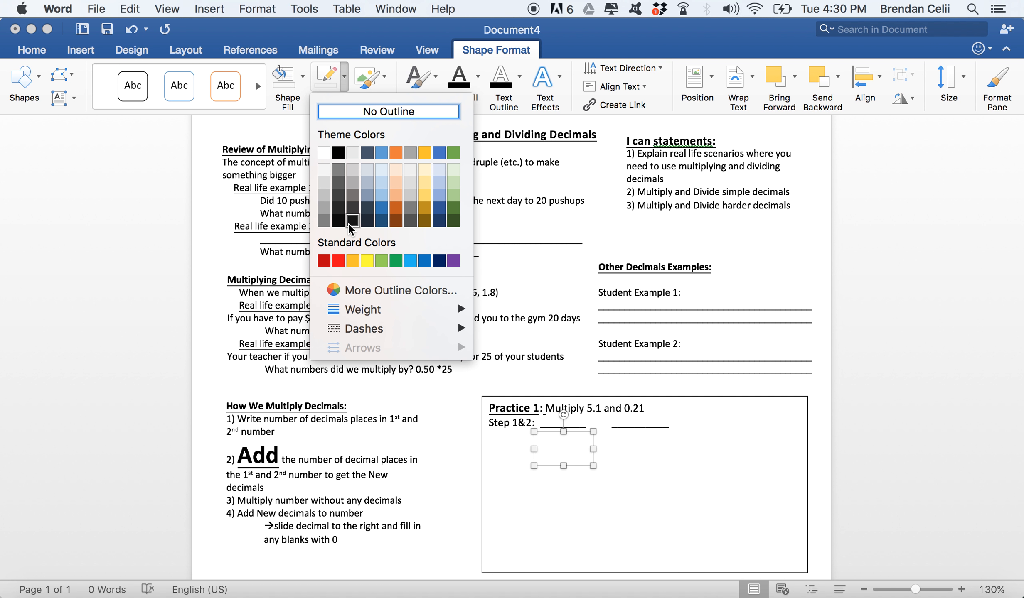
click(414, 264)
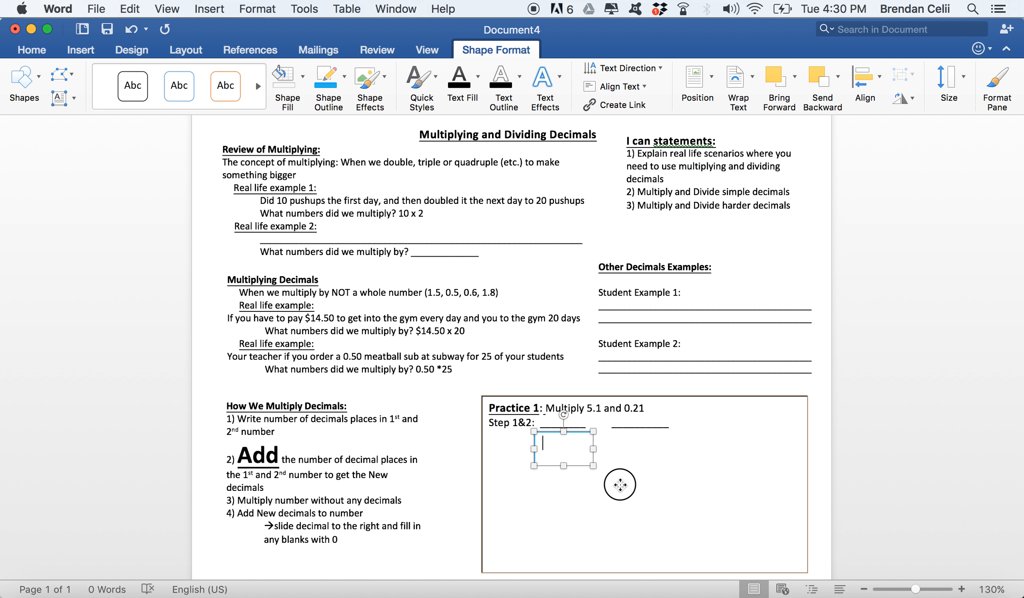
Paste a copy of the small blue box and place it beneath the second Step 1&2 blank.
click(628, 476)
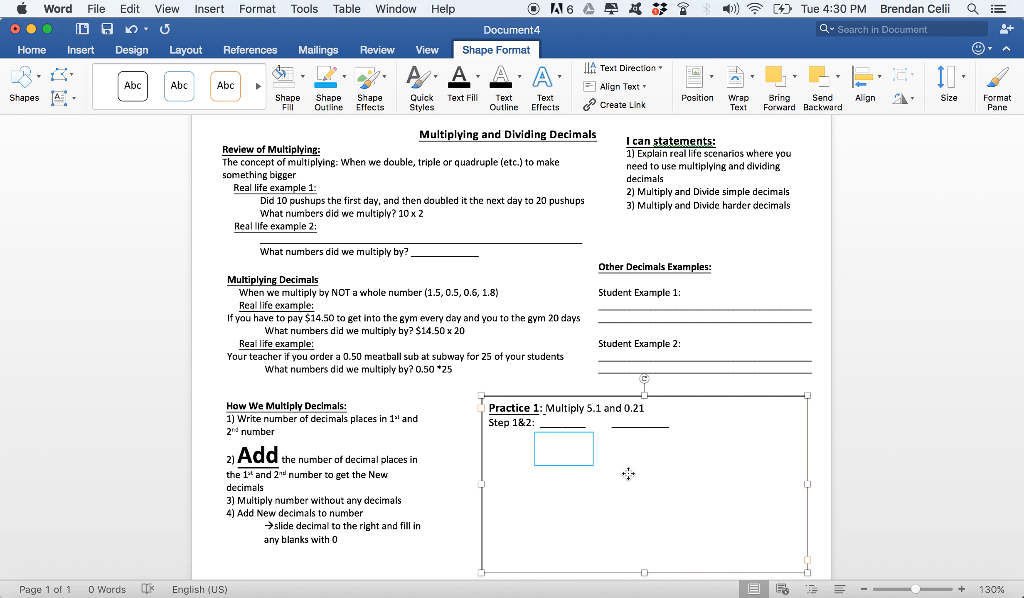
click(456, 478)
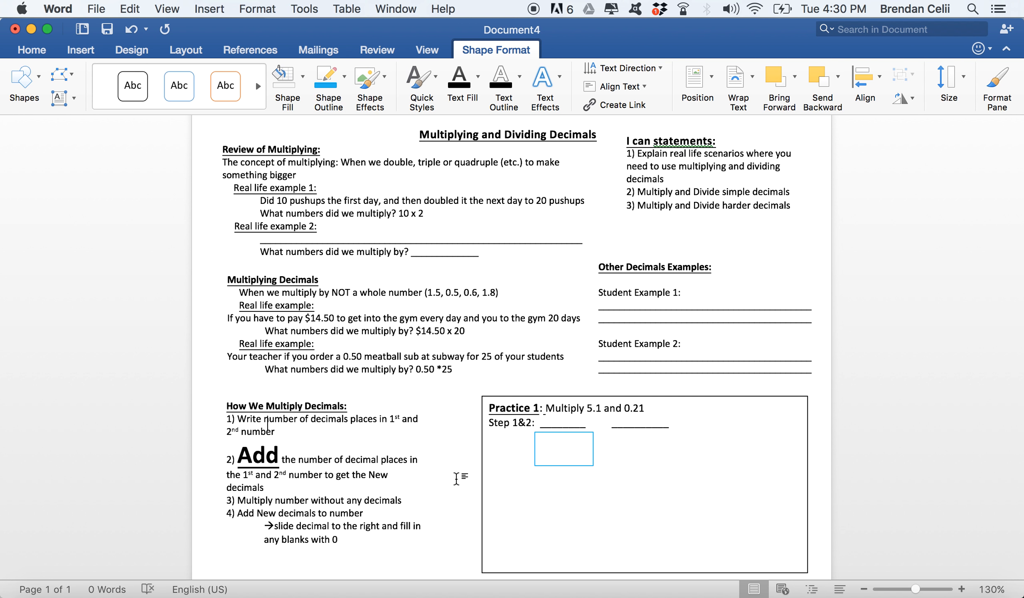
key(super+v)
drag(306, 455, 652, 449)
click(715, 450)
Add an "x" between the two small blue boxes in the Practice 1 text.
click(610, 448)
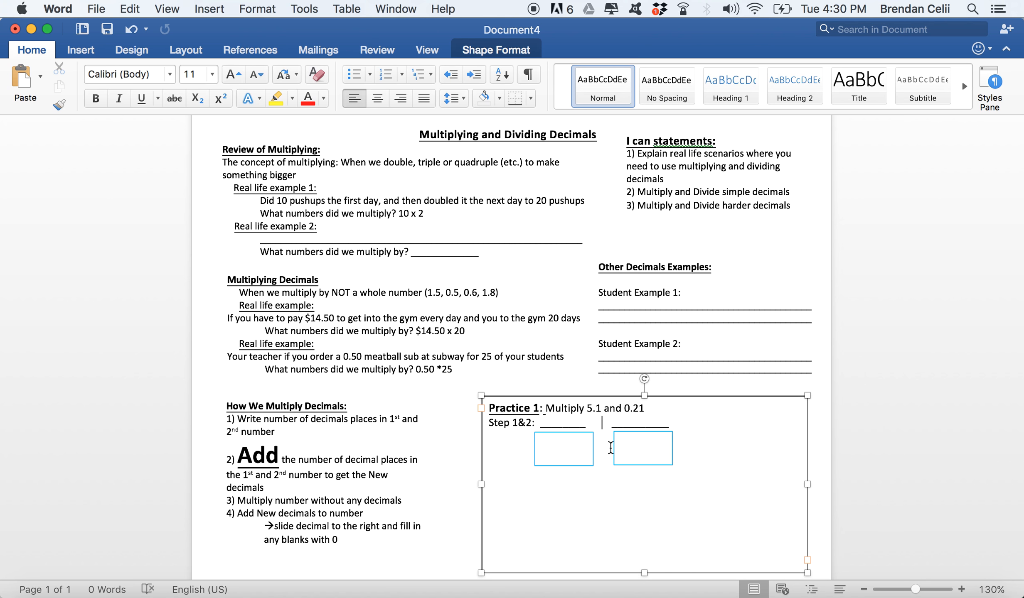
key(Return)
key(super+z)
click(676, 422)
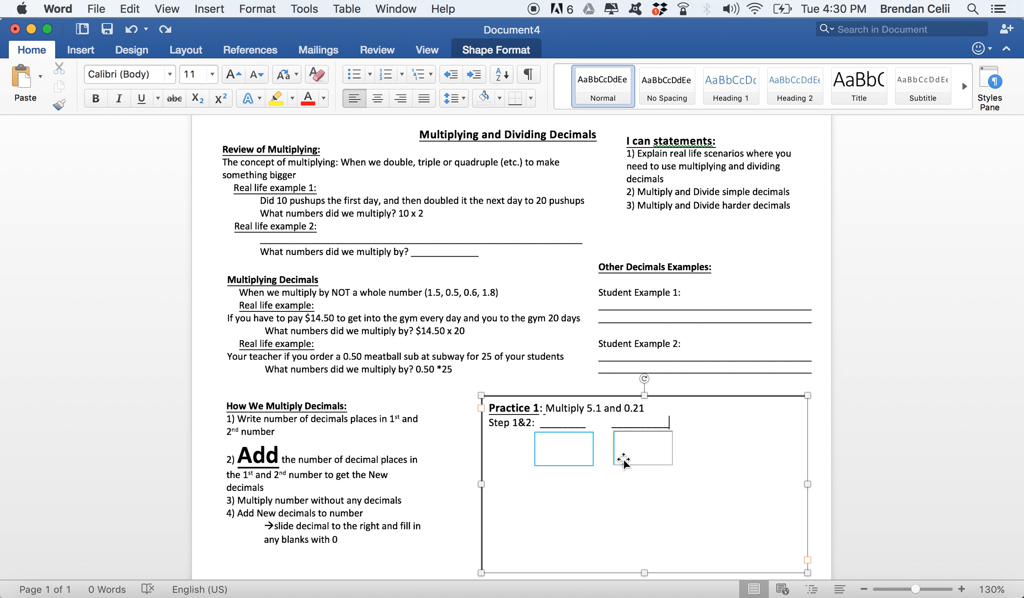
key(Return)
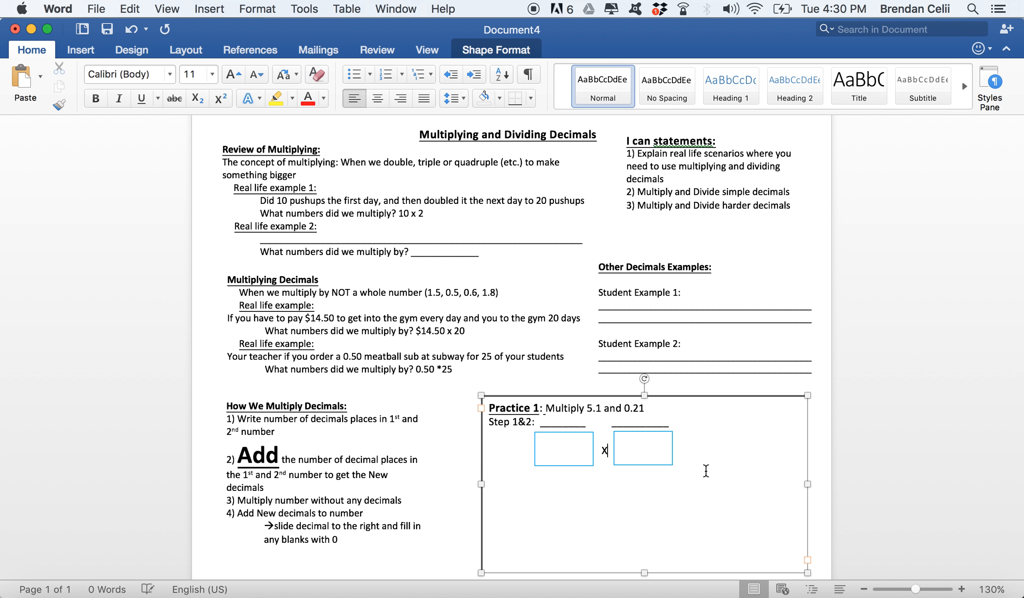
click(838, 442)
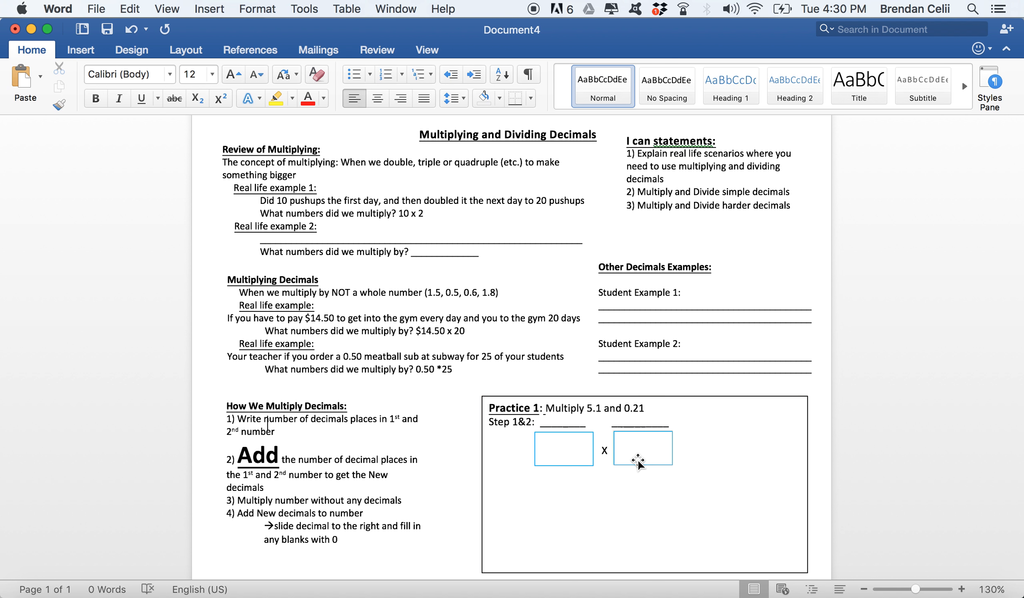
Extend the Step 1&2 line with "=" and a longer blank, and label that blank "New Decimal" underneath.
click(663, 434)
click(675, 423)
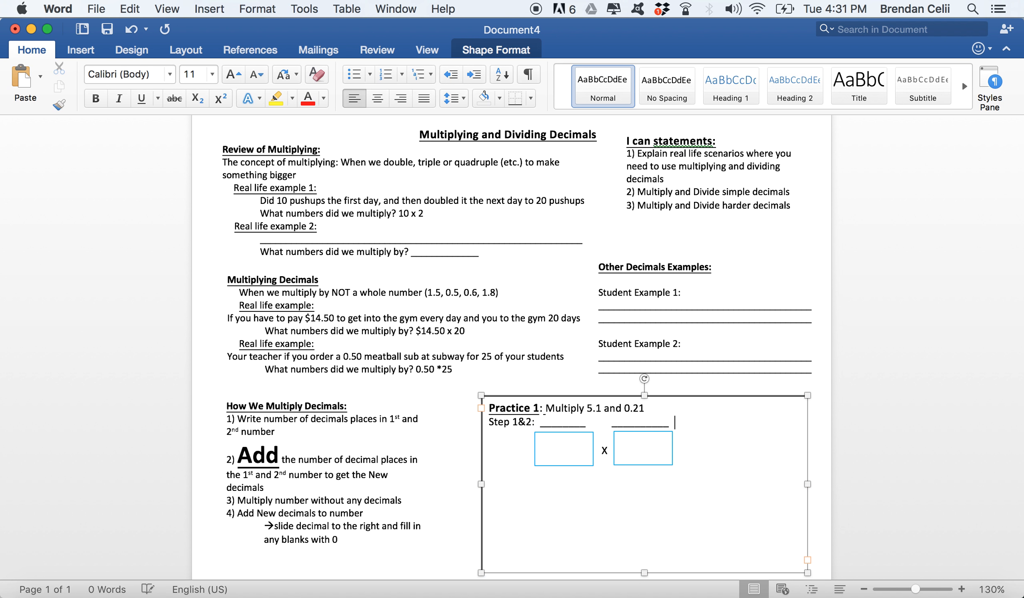
text(_________________)
scroll(736, 476, down, 1)
key(Return)
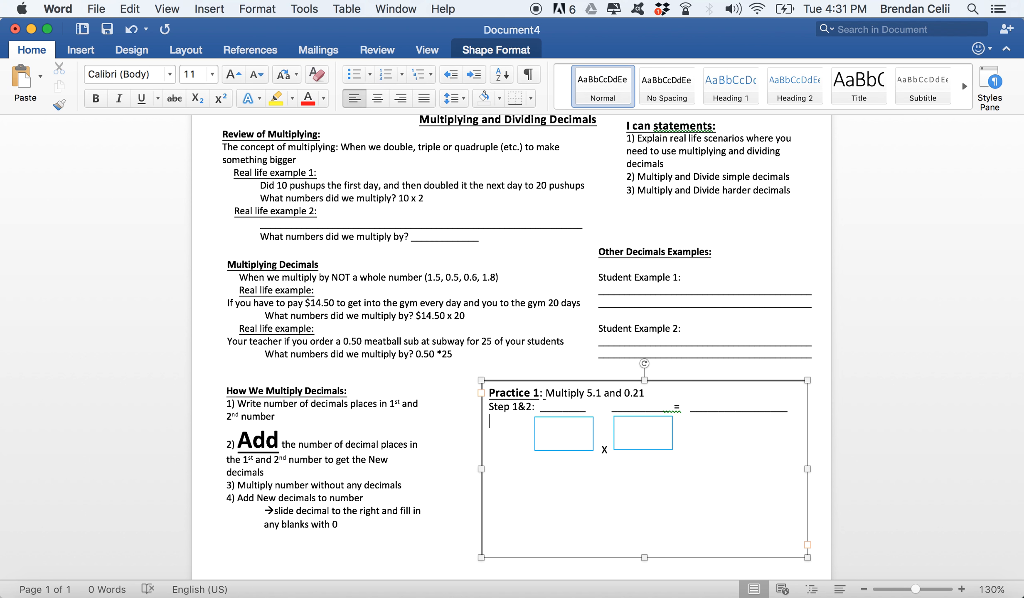
key(BackSpace)
click(828, 496)
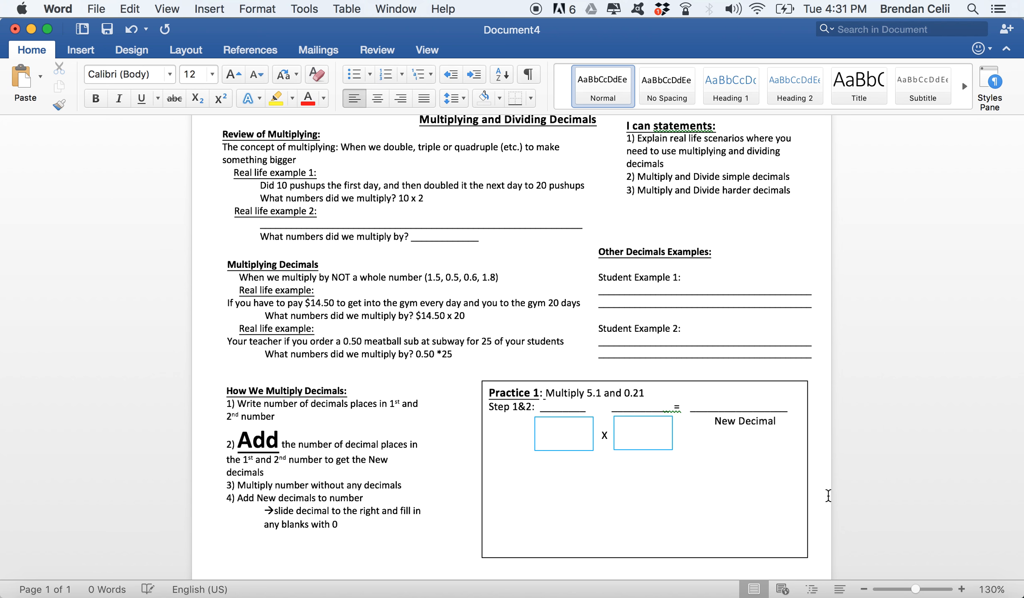
Paste another copy of the blue box into the Practice 1 area and enlarge it as a calculation space.
click(535, 419)
click(485, 453)
key(cmd+v)
drag(294, 436, 608, 537)
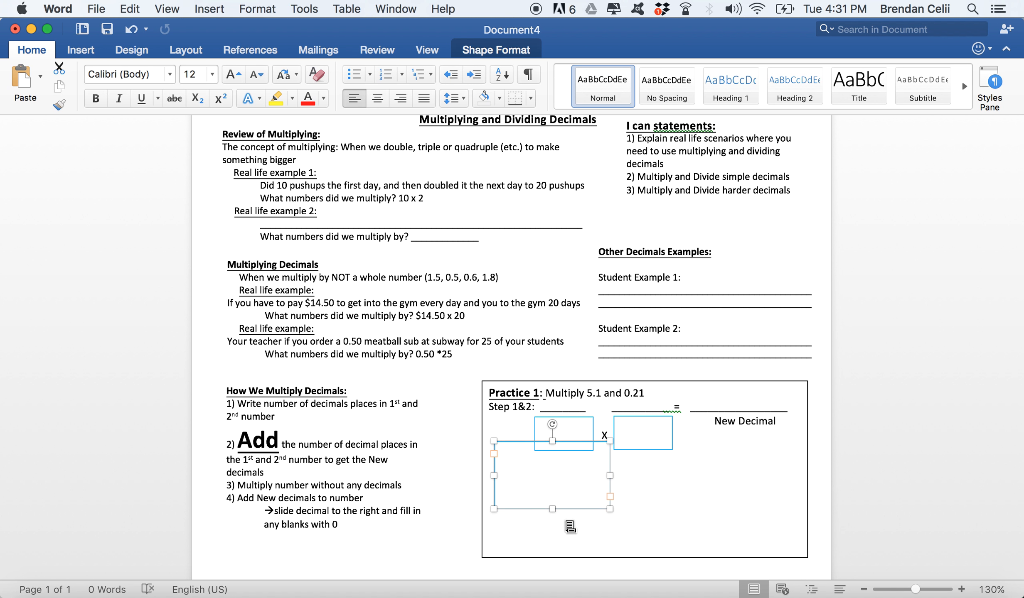
Set the large blue box's text wrapping to In Front of Text and place it in Practice 1's lower left area.
drag(564, 506, 549, 526)
right_click(549, 498)
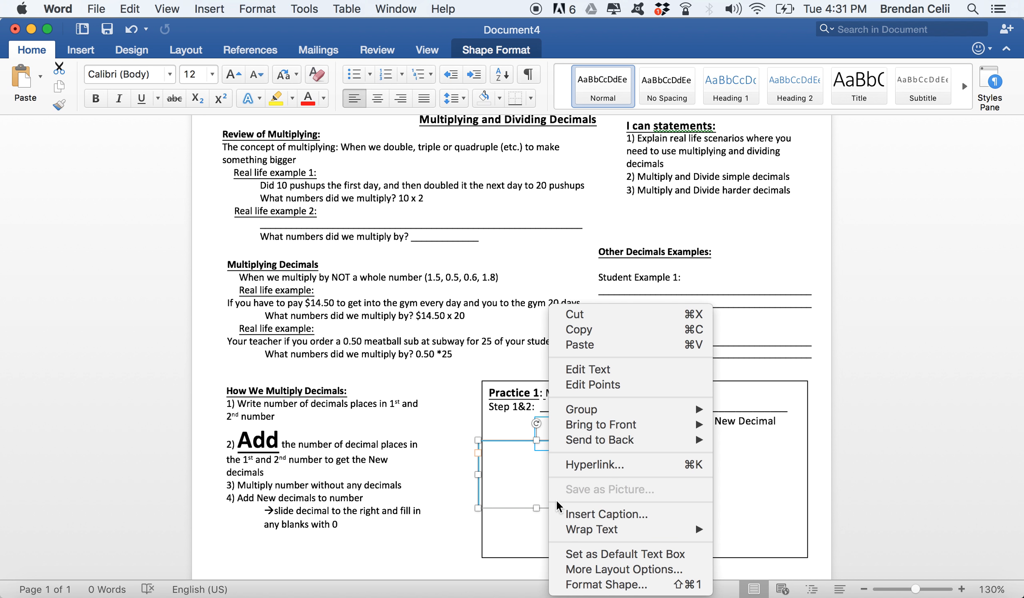
mouse_move(582, 535)
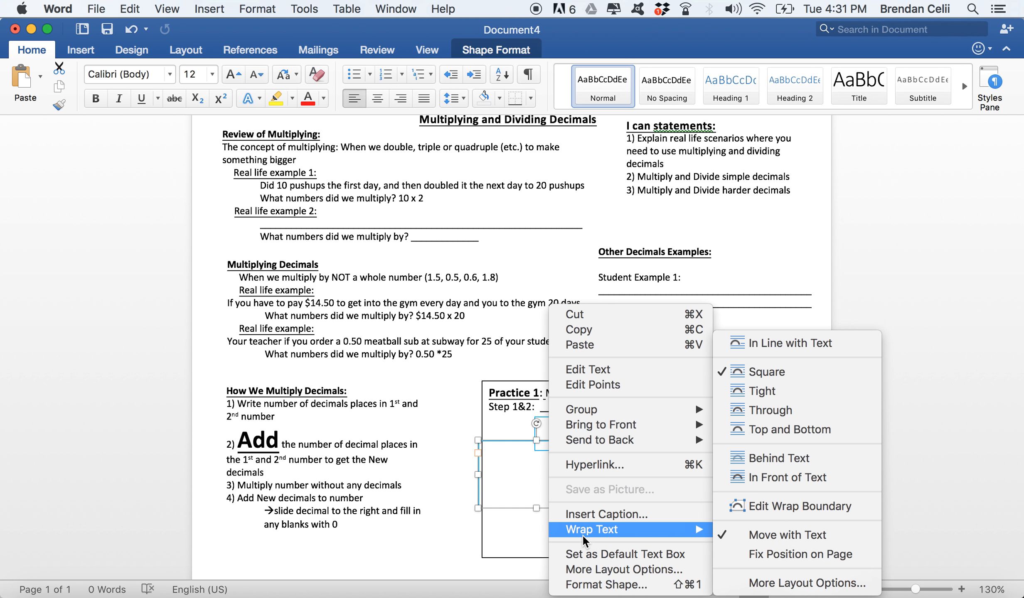
click(777, 475)
drag(566, 482, 583, 526)
click(594, 445)
shift+click(631, 442)
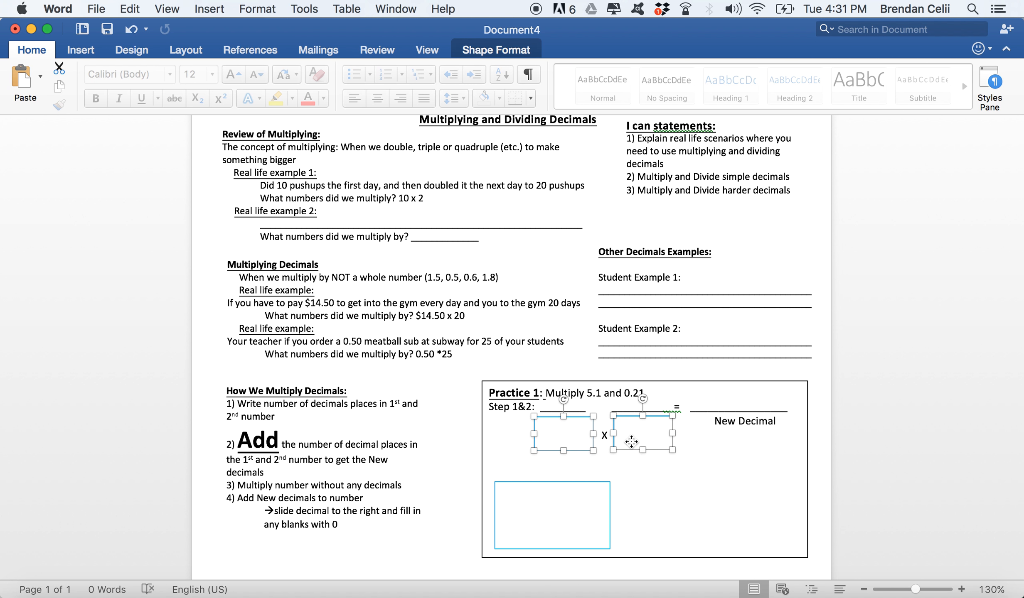
right_click(631, 442)
mouse_move(672, 548)
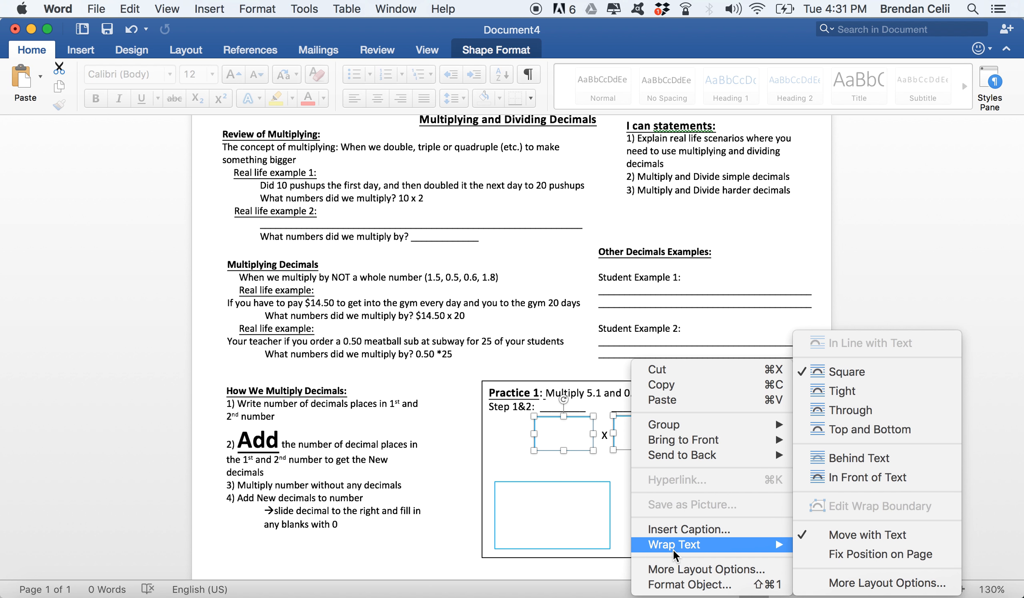
click(574, 459)
click(572, 439)
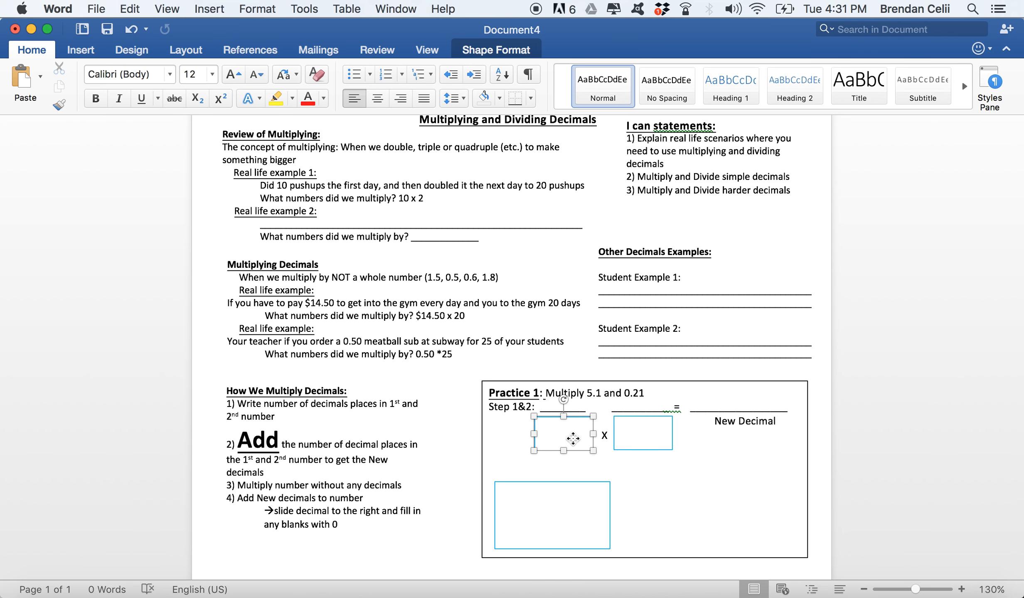
click(838, 452)
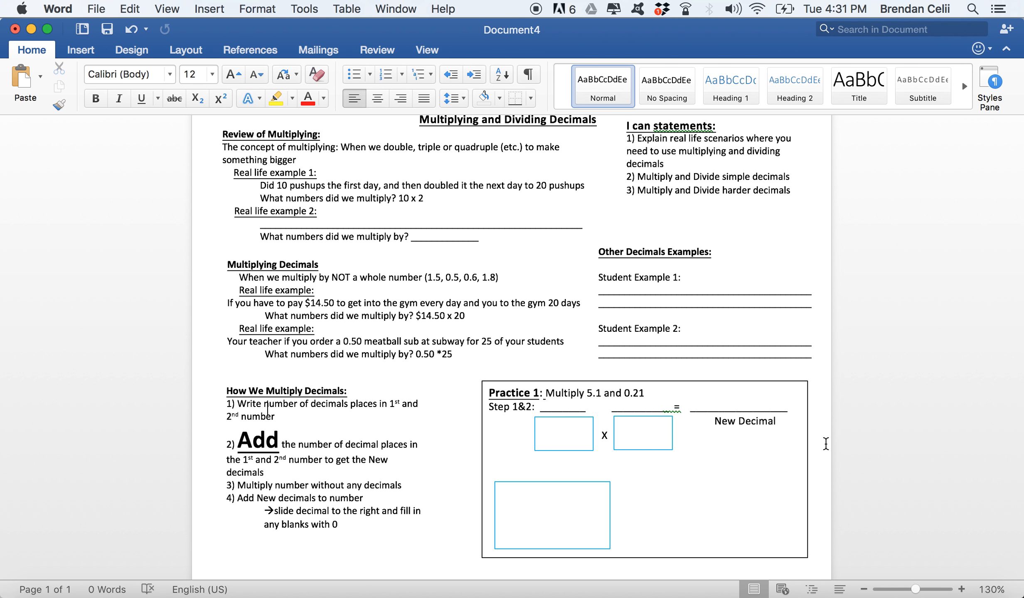
Set the text wrapping of both small blue boxes to In Front of Text.
click(573, 434)
shift+click(662, 440)
right_click(664, 439)
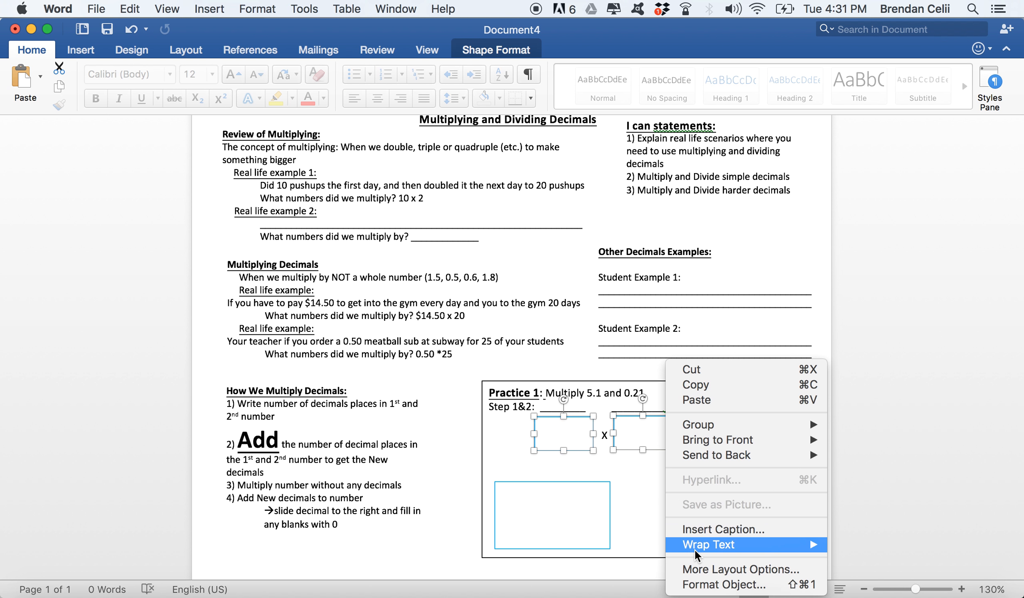
mouse_move(717, 545)
click(851, 474)
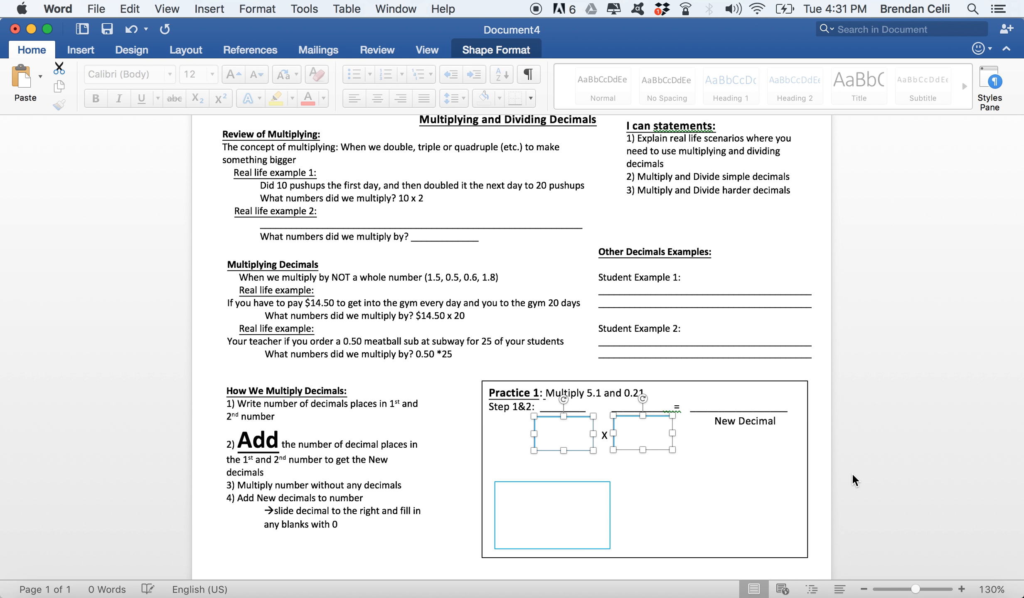
click(816, 458)
drag(575, 460, 557, 416)
Add the line "Step 3: Calculations" above the large blue box.
click(589, 492)
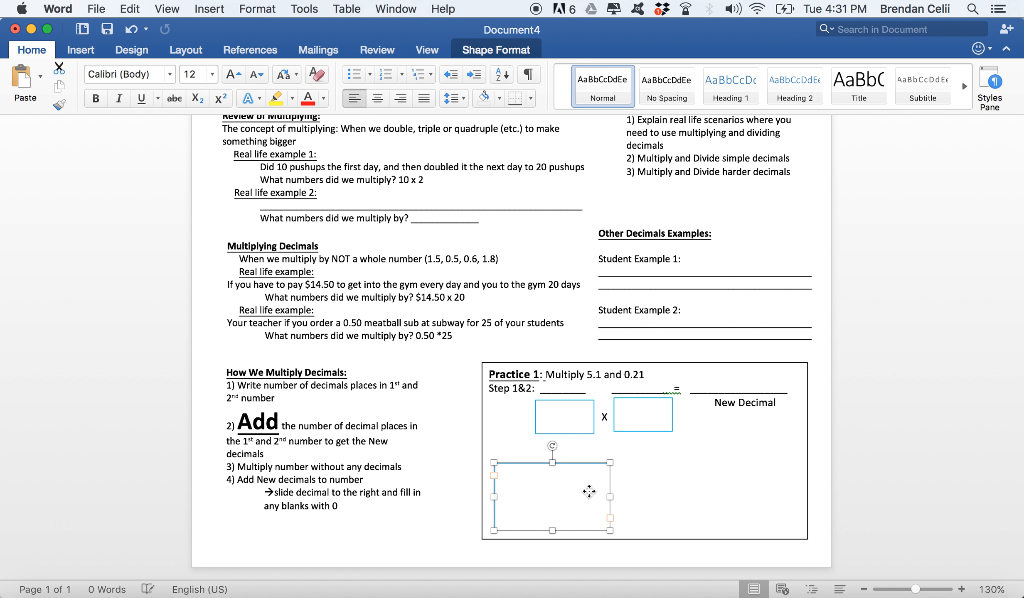
click(578, 450)
click(561, 450)
click(517, 449)
key(Return)
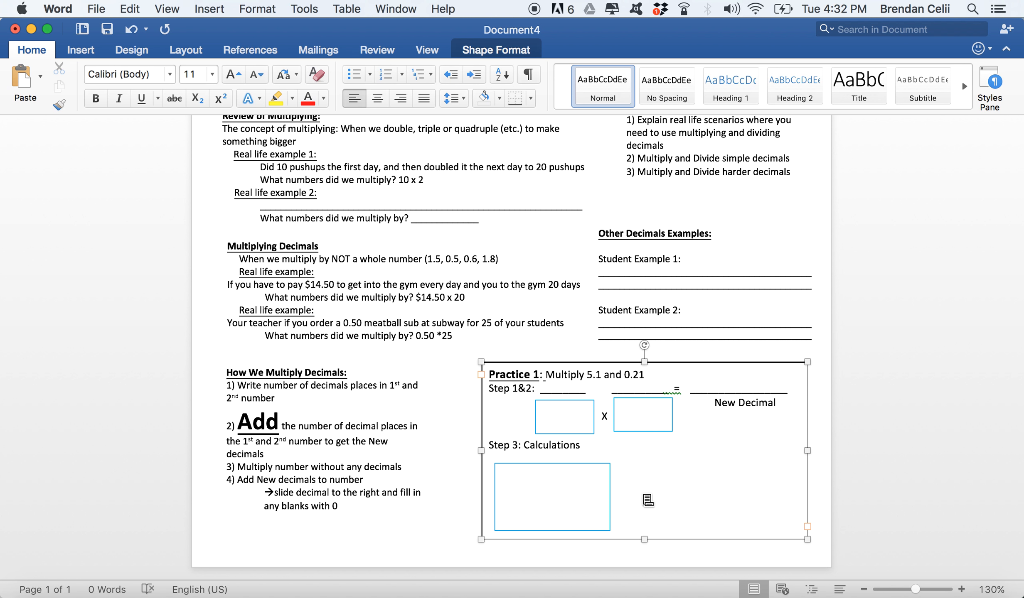
Add "=" with a short blank beside the large blue box, plus a separate final blank labelled "Answer" beneath it.
key(Return)
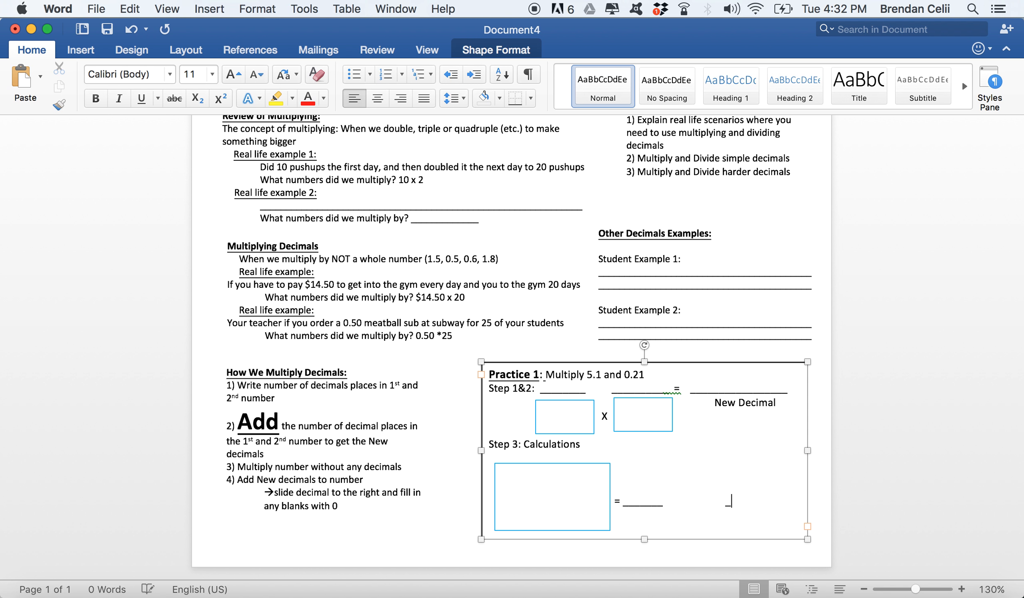
text(__)
key(BackSpace)
key(Return)
click(876, 408)
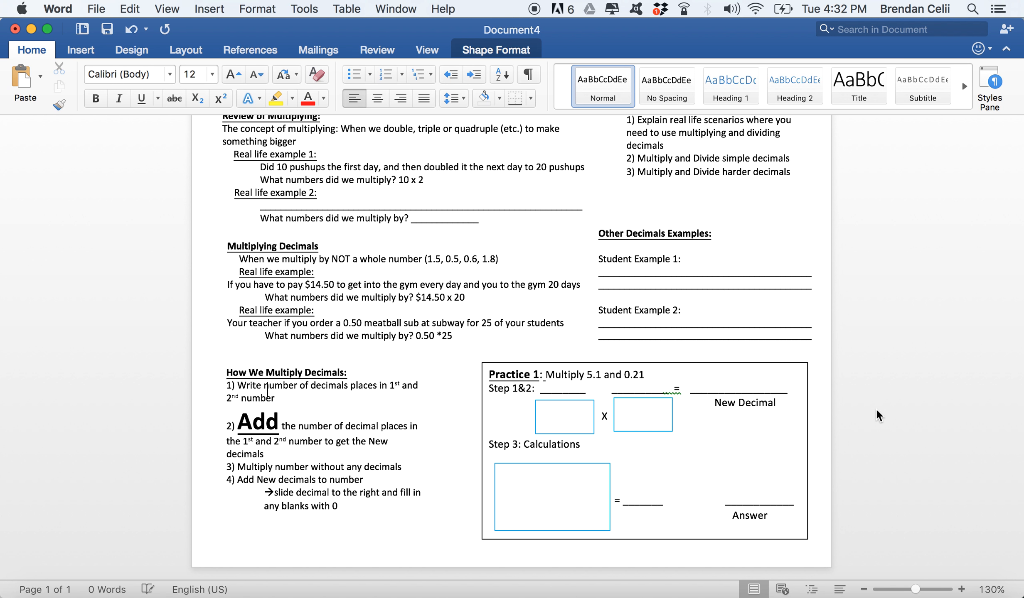
Draw a down block arrow between the New Decimal label and the Answer blank.
click(91, 55)
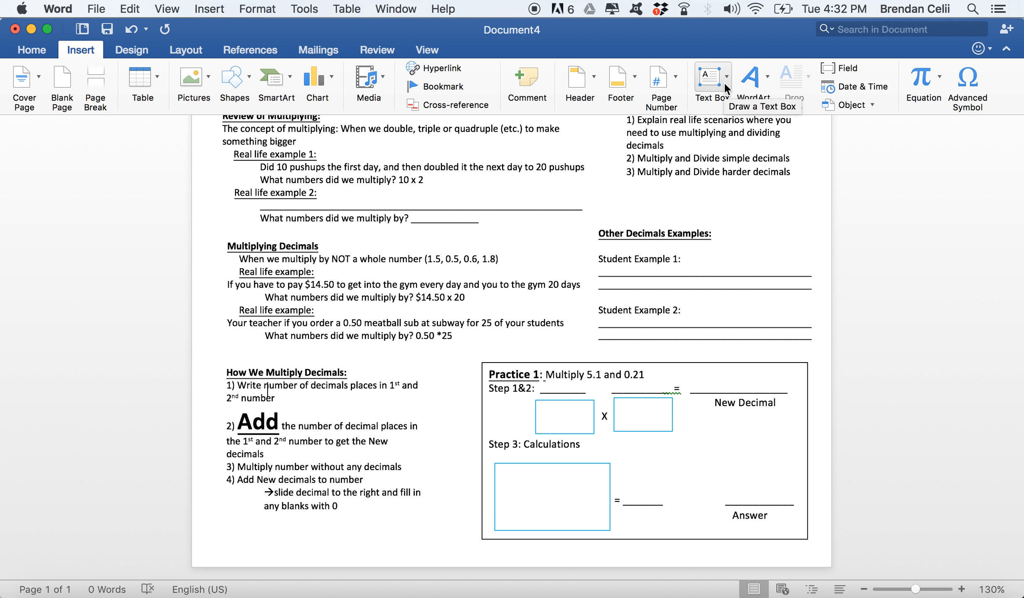
click(237, 85)
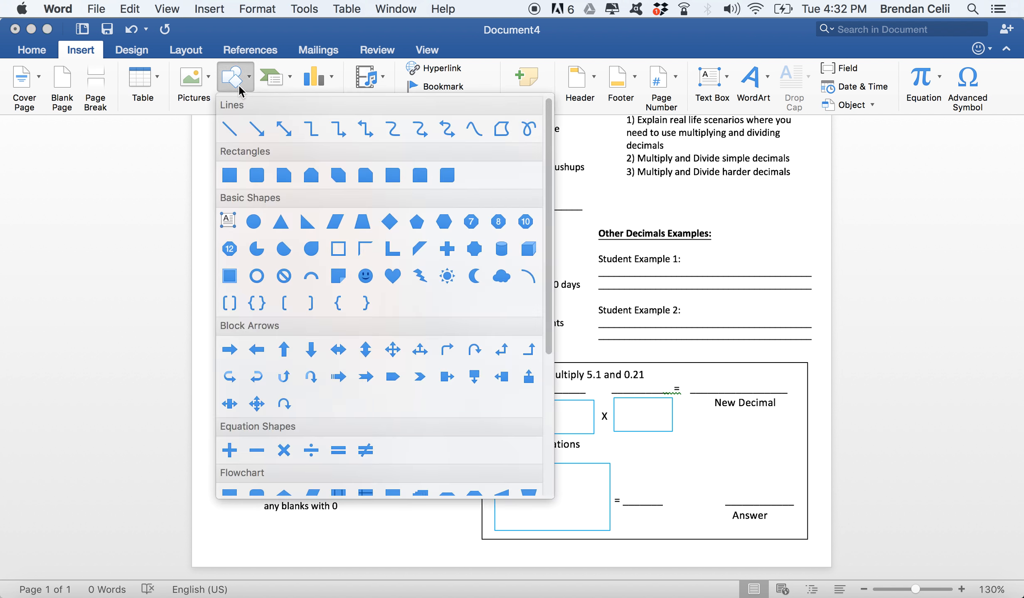
click(310, 352)
drag(754, 426, 777, 483)
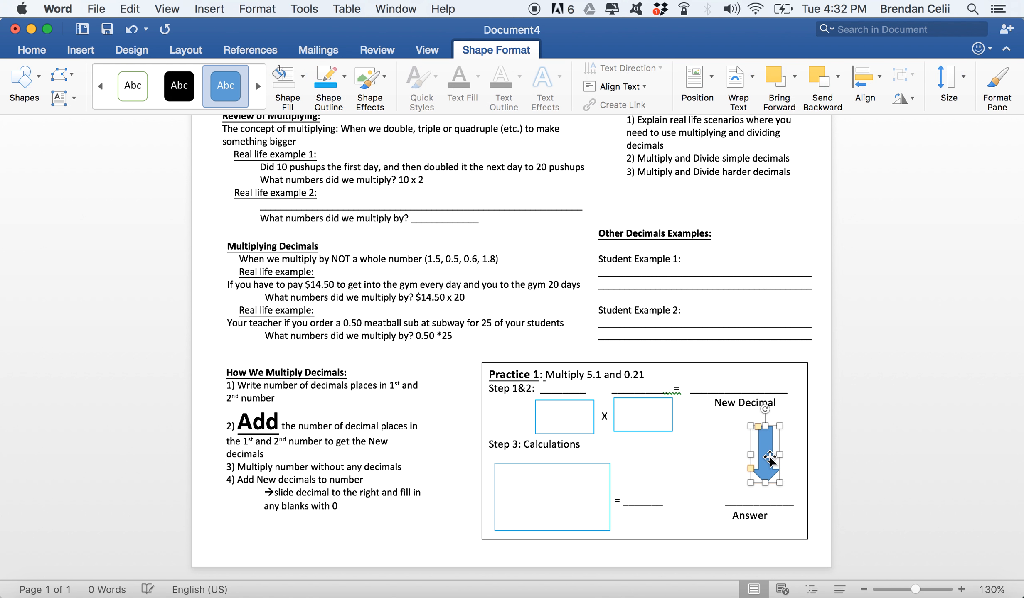
Move the down arrow to just below the New Decimal label and place a copy of it beneath the second small blue box.
mouse_move(766, 412)
mouse_down()
mouse_move(745, 413)
mouse_move(727, 451)
mouse_move(741, 417)
mouse_move(758, 415)
mouse_up()
mouse_move(766, 453)
mouse_down()
mouse_move(756, 436)
mouse_move(750, 442)
mouse_up()
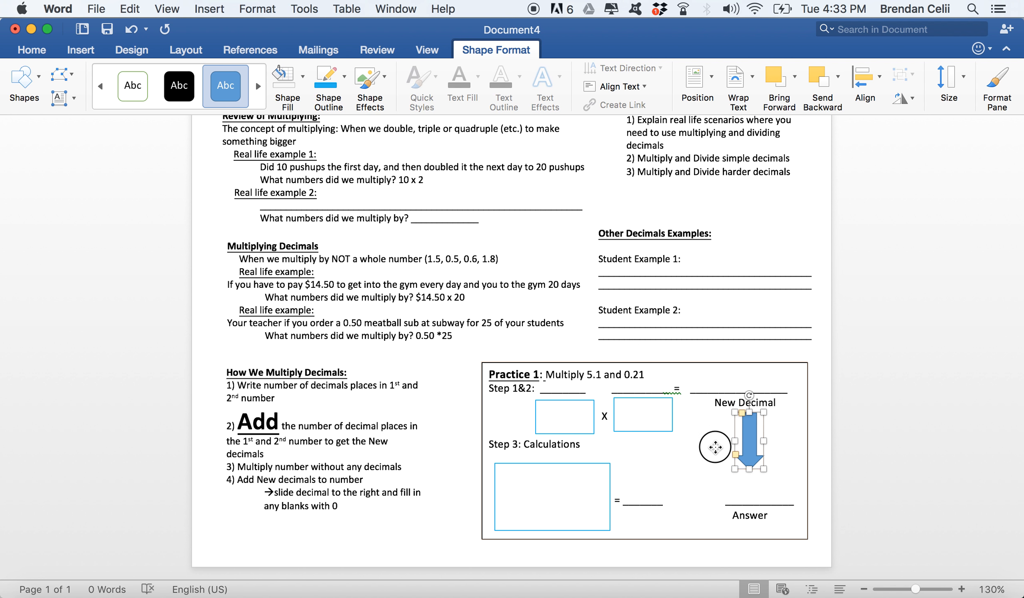
click(824, 425)
key(super+v)
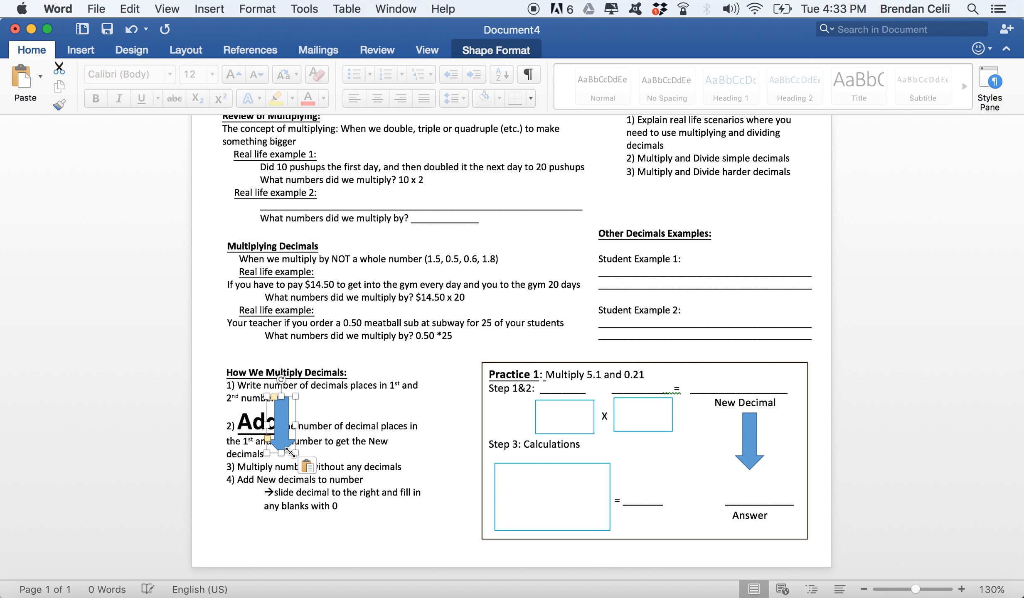
drag(281, 434, 680, 515)
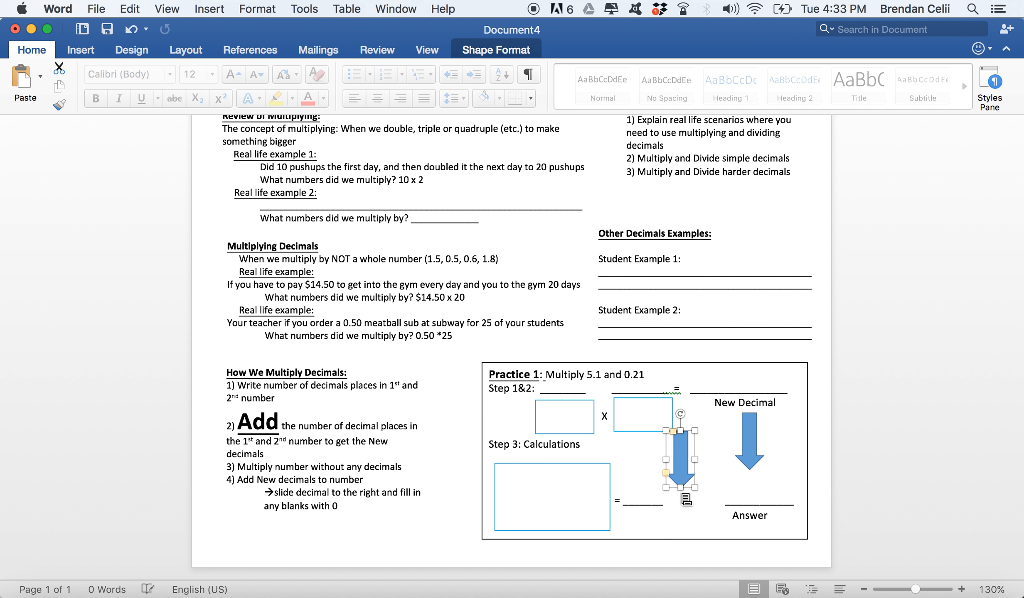
Set the text wrapping of both down arrows in the Practice 1 box to In Front of Text.
right_click(679, 455)
mouse_move(724, 528)
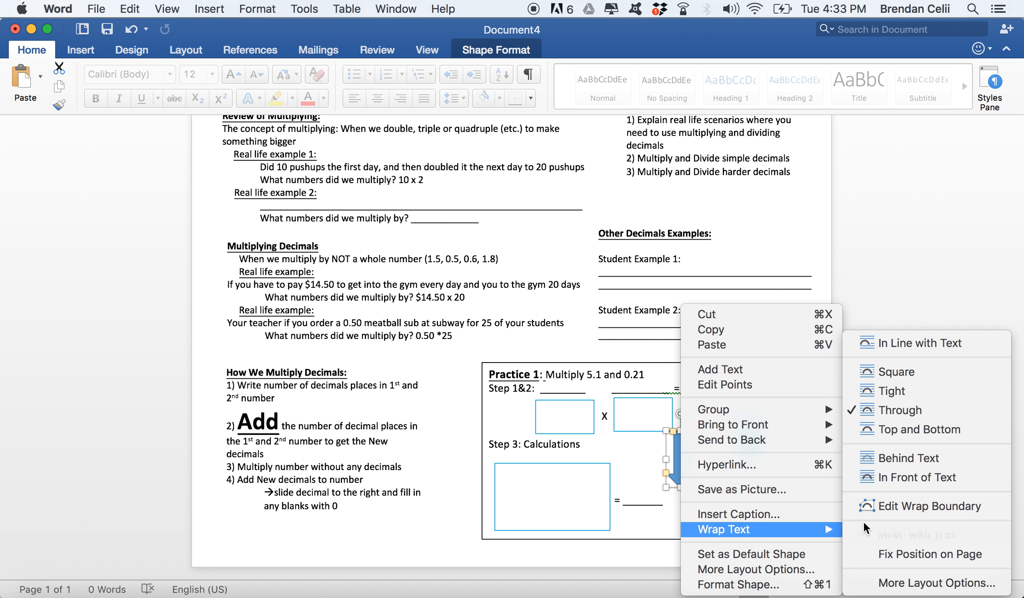
click(904, 479)
right_click(751, 447)
mouse_move(794, 535)
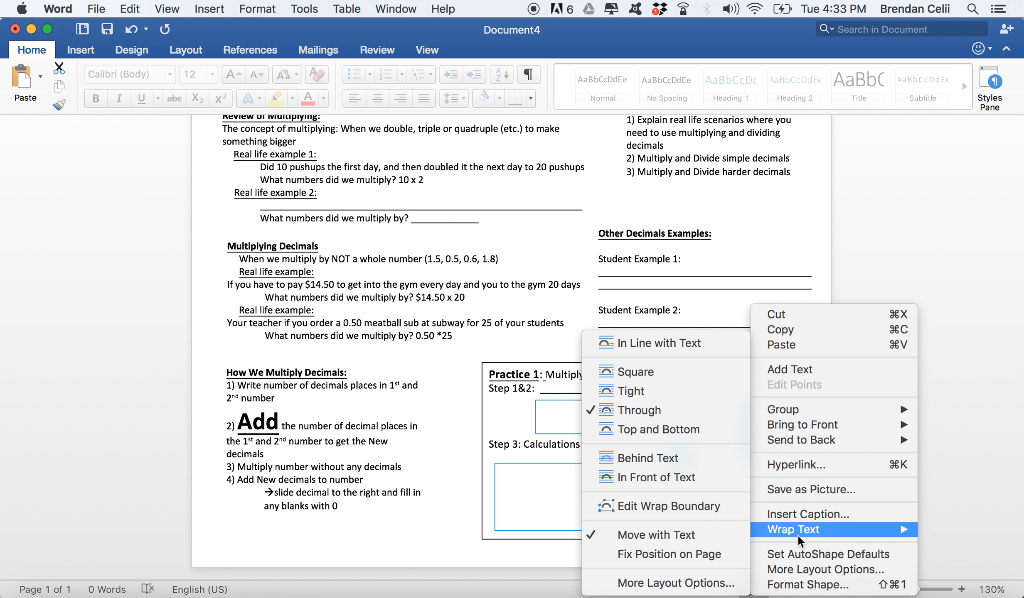
click(674, 477)
click(683, 464)
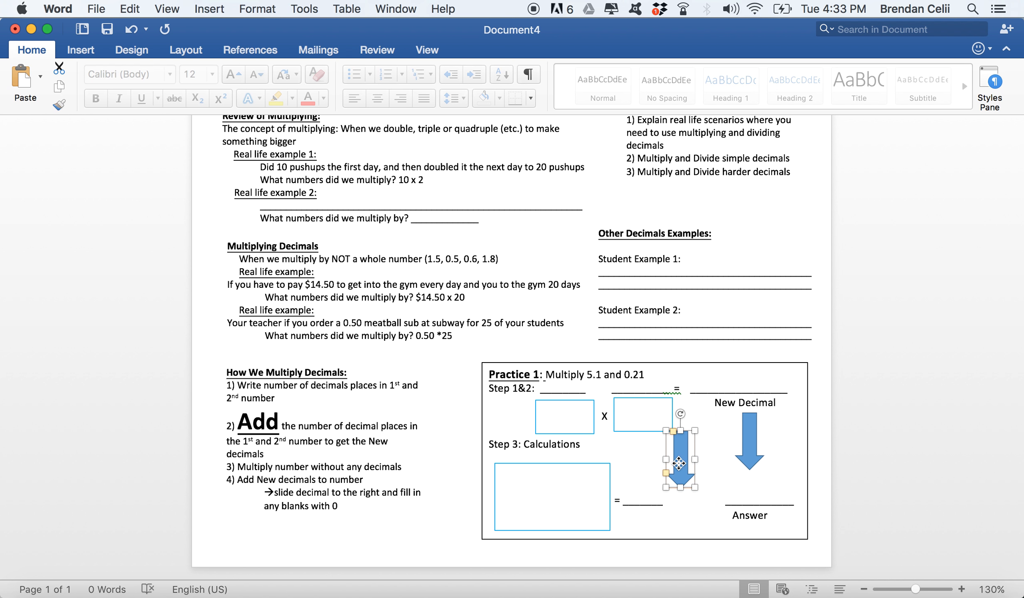
Position the second arrow between the calculation blank and the Answer blank in Practice 1, rotated to point right.
drag(683, 464, 683, 486)
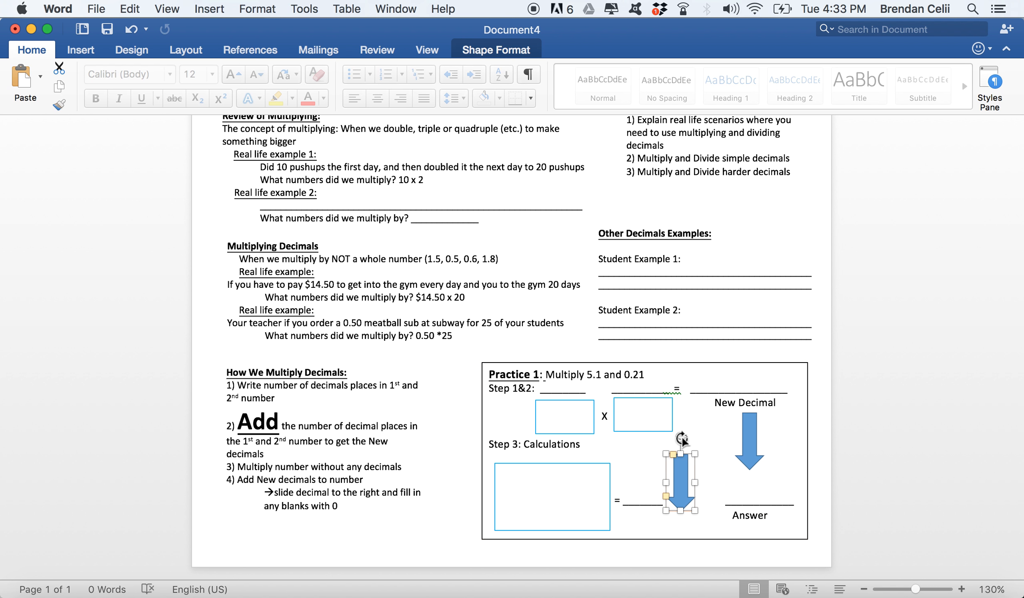
drag(679, 436, 675, 484)
click(678, 515)
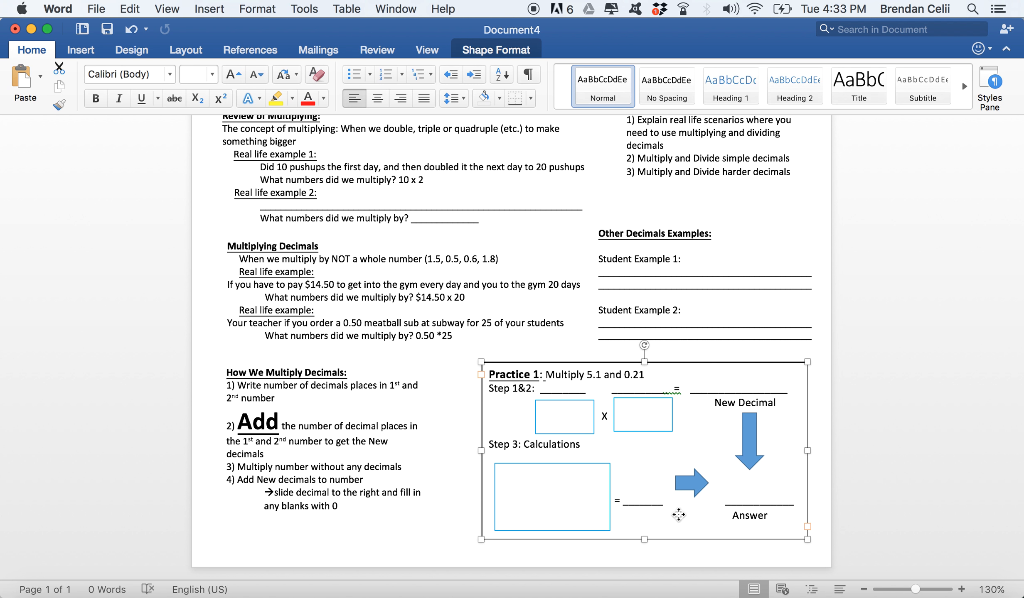
click(910, 511)
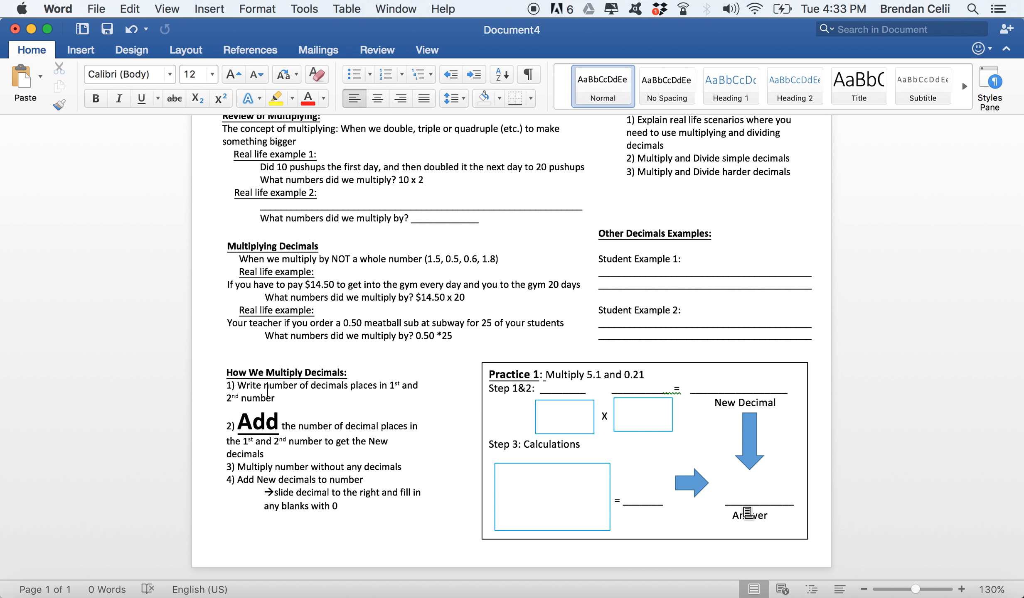
scroll(747, 514, down, 1)
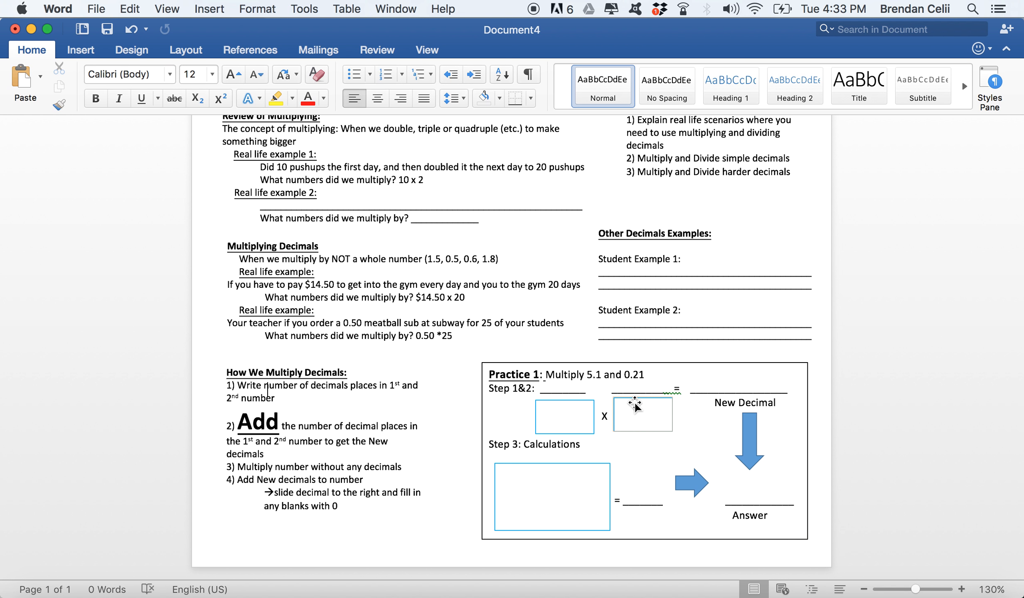
click(557, 501)
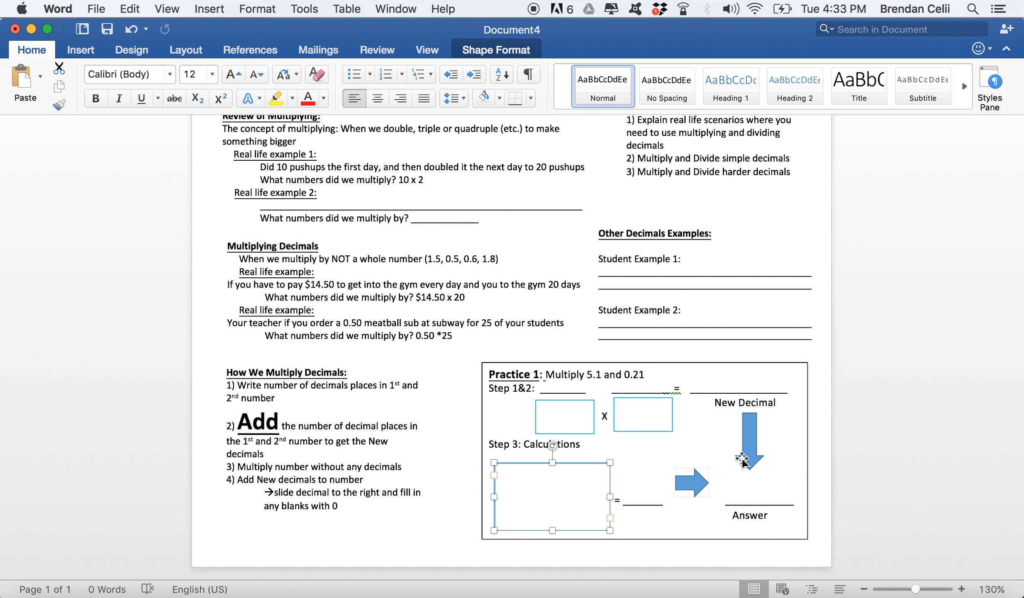
click(822, 466)
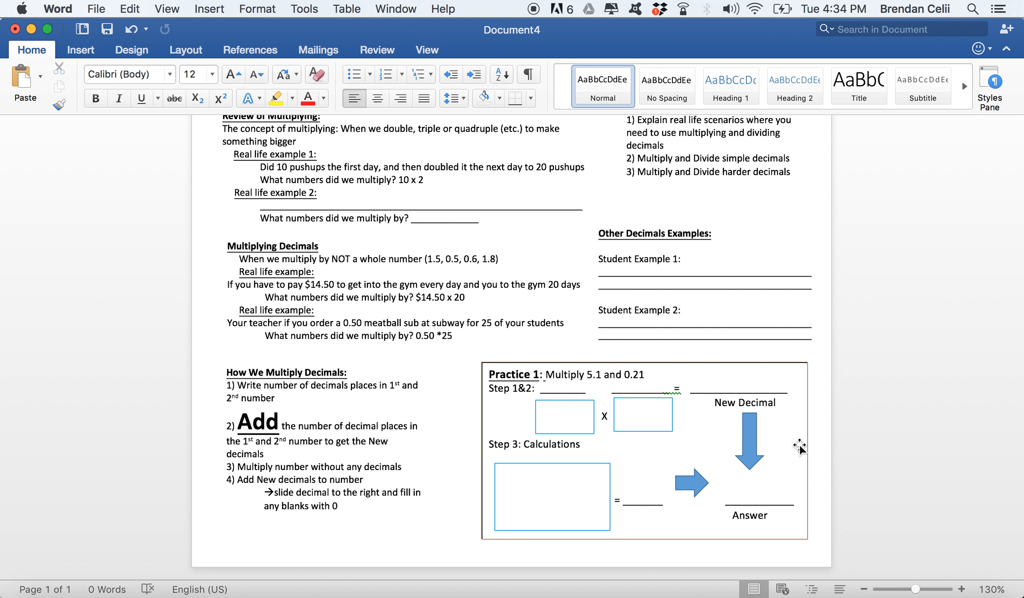
Group the Practice 1 frame with its two arrows, two decimal boxes and calculations box.
click(799, 447)
click(752, 444)
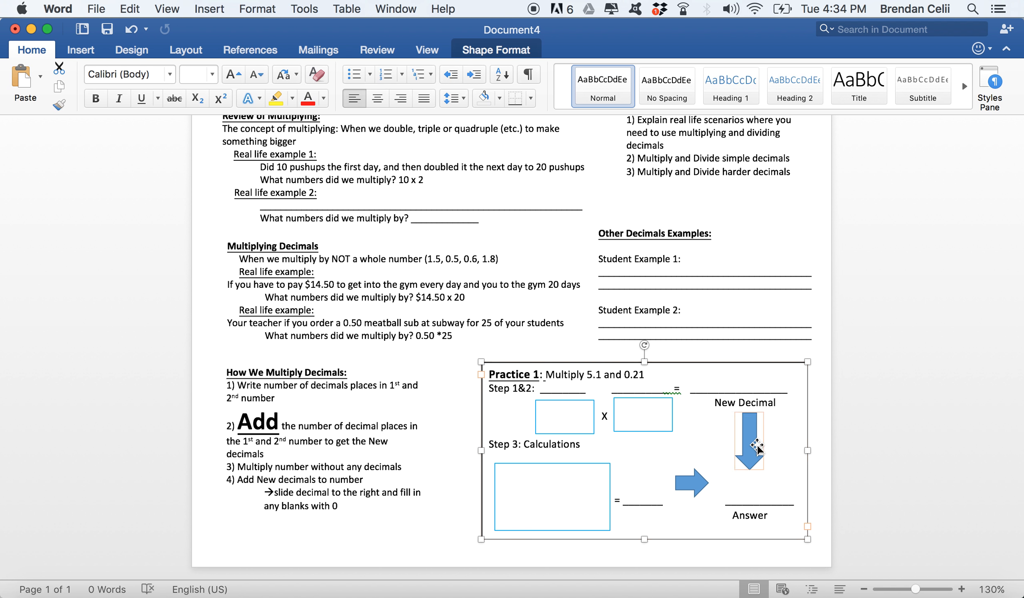
shift+click(695, 483)
shift+click(570, 493)
shift+click(627, 432)
shift+click(577, 422)
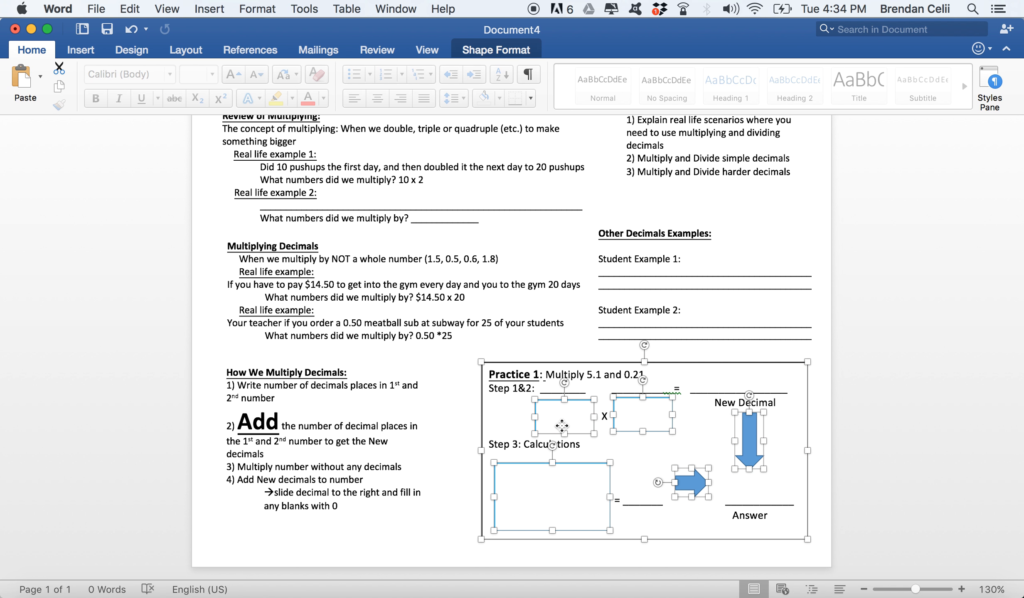
click(502, 51)
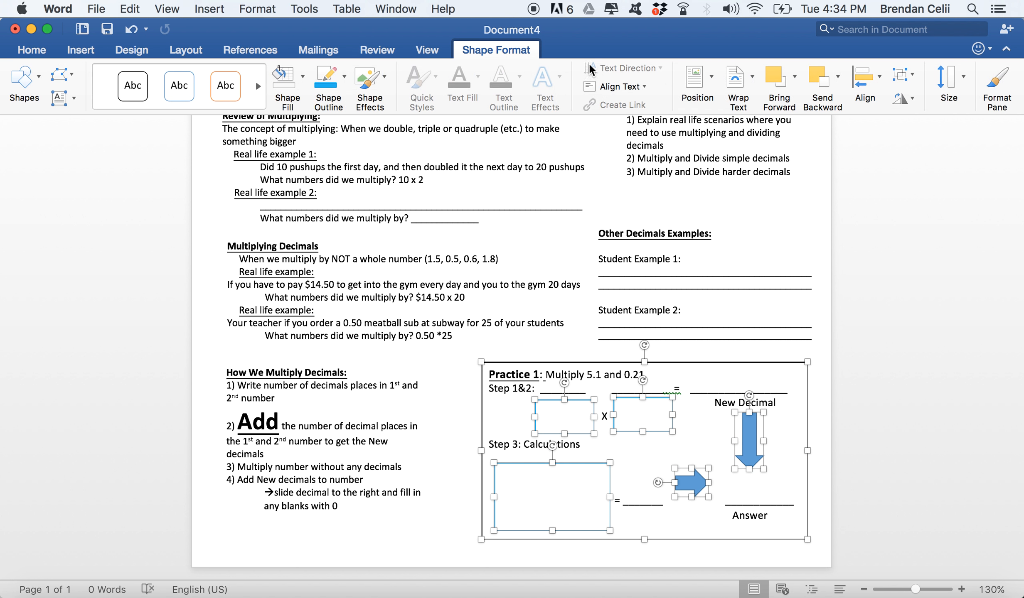
click(915, 83)
click(915, 98)
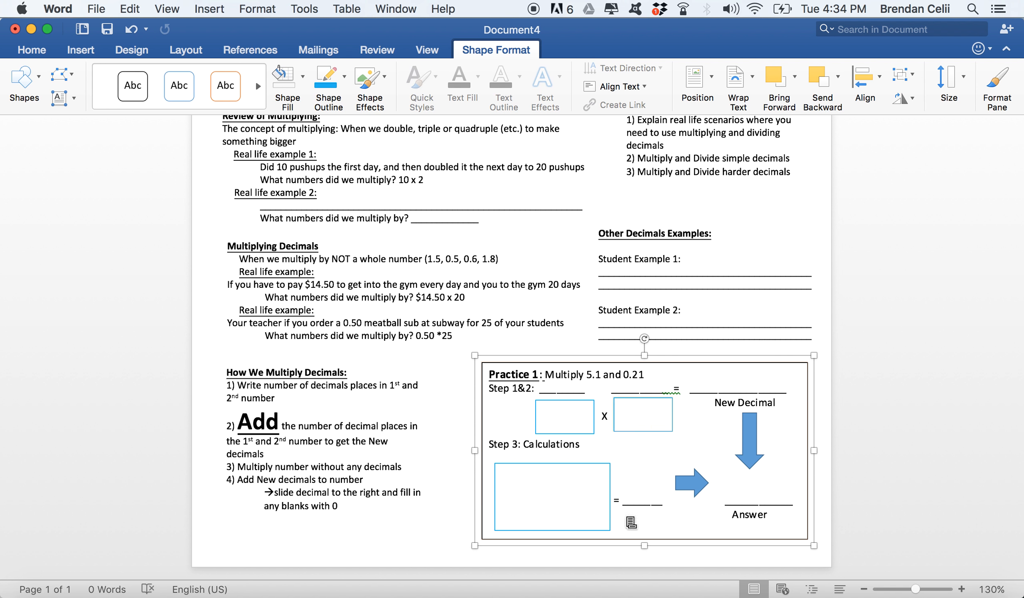
click(822, 411)
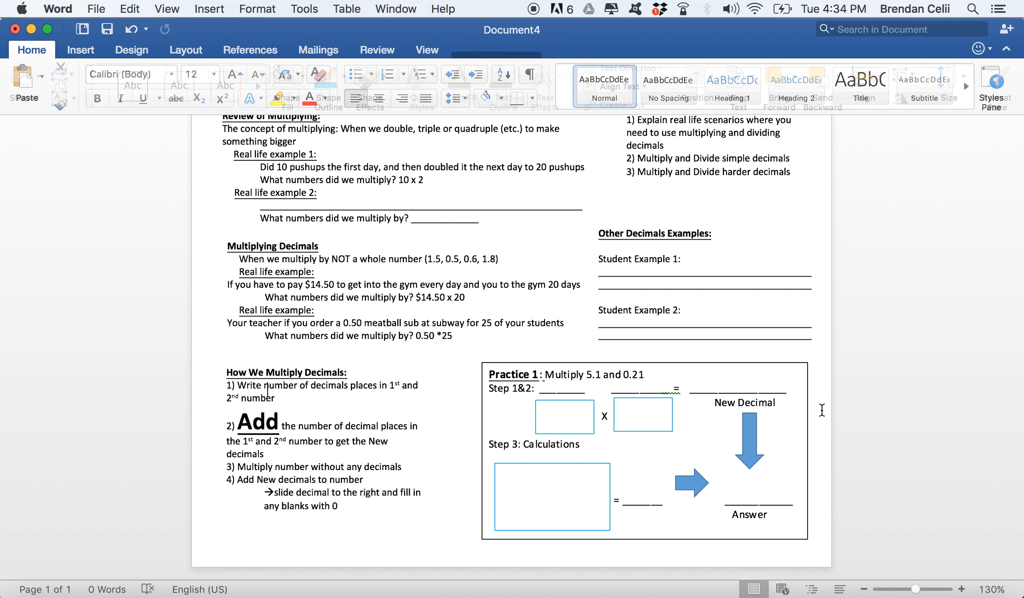
Insert a page break to start a second page after the Practice 1 section.
click(459, 426)
double_click(459, 426)
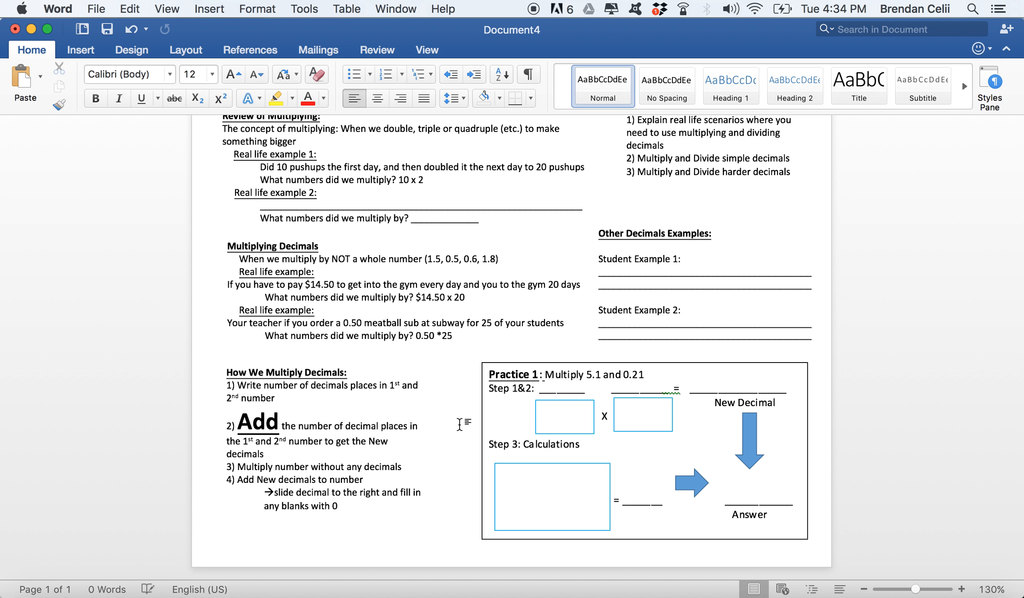
key(super+Return)
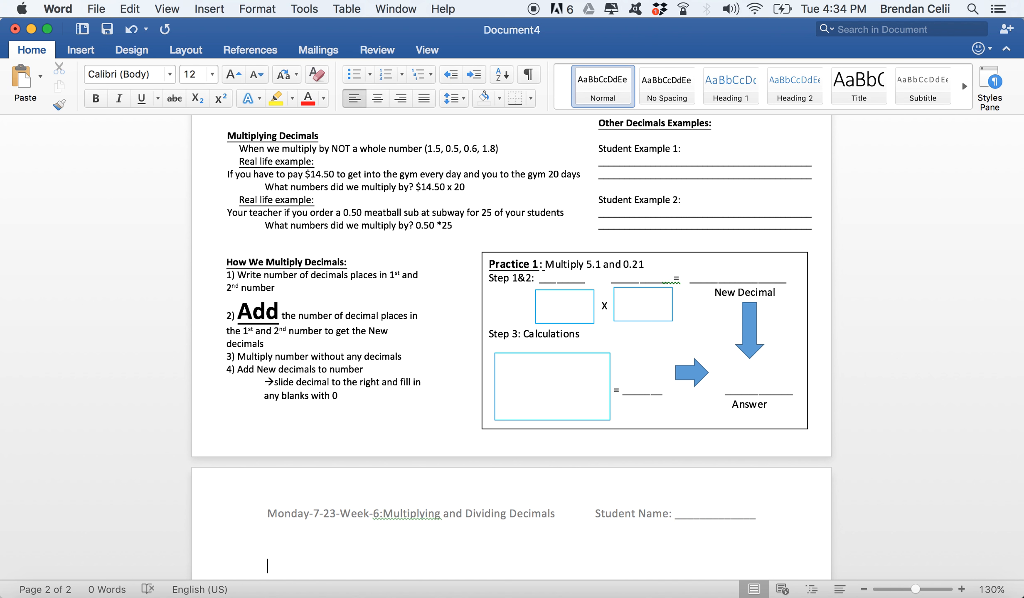
Copy the grouped Practice 1 box onto page 2 and move it to the page's upper-left area over the header.
scroll(738, 308, down, 5)
click(741, 308)
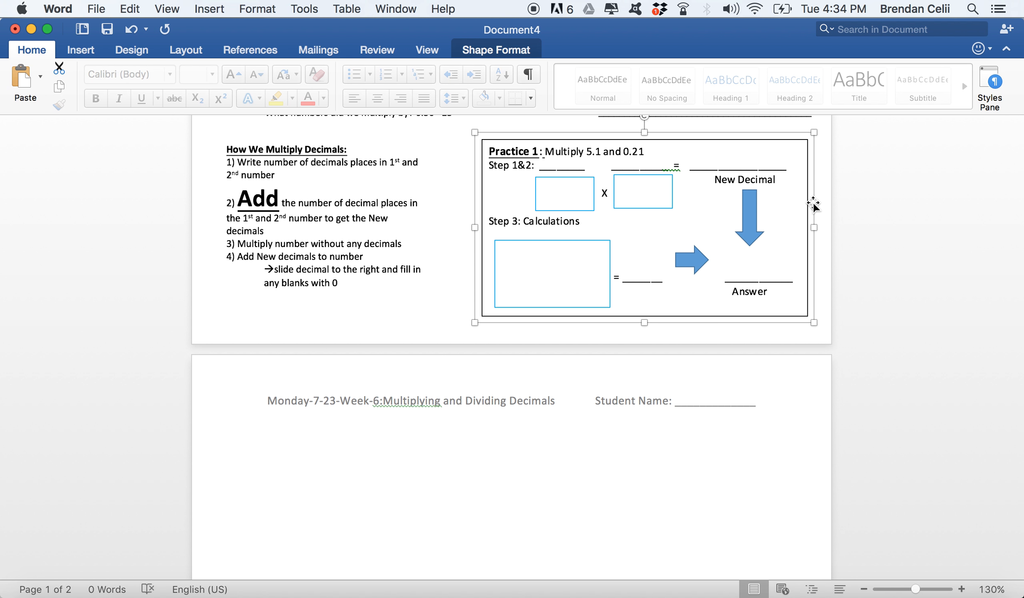
key(super+c)
click(319, 448)
key(super+v)
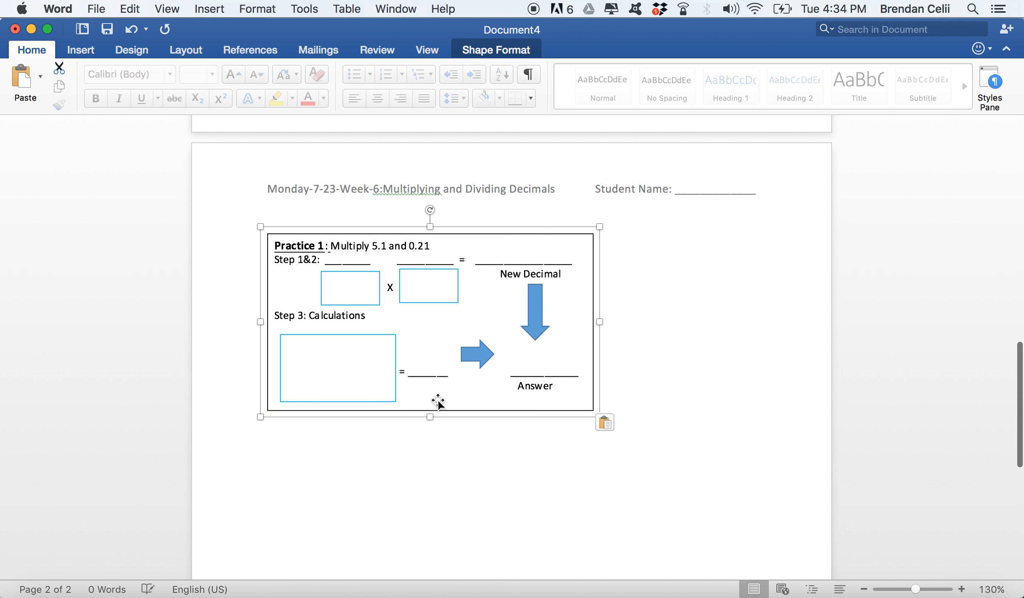
drag(427, 393, 390, 340)
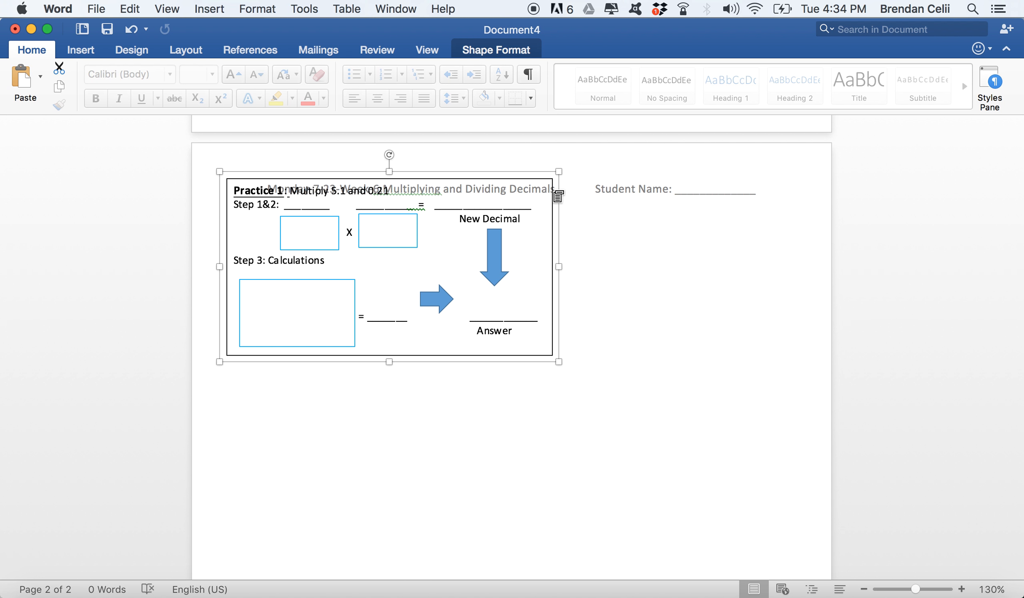
Fill the copied practice group on page 2 with white.
click(495, 52)
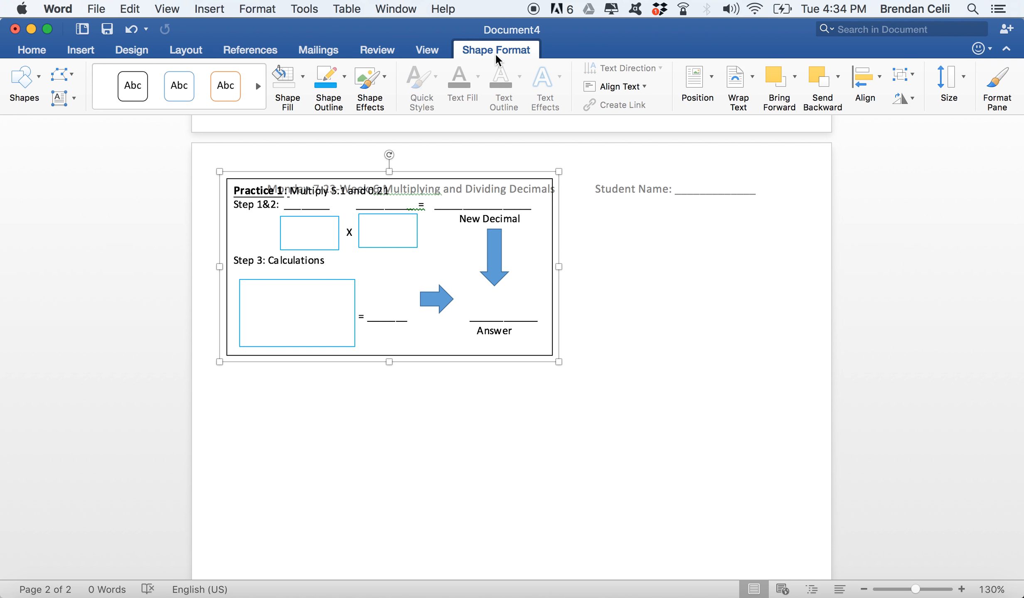
click(302, 82)
click(283, 154)
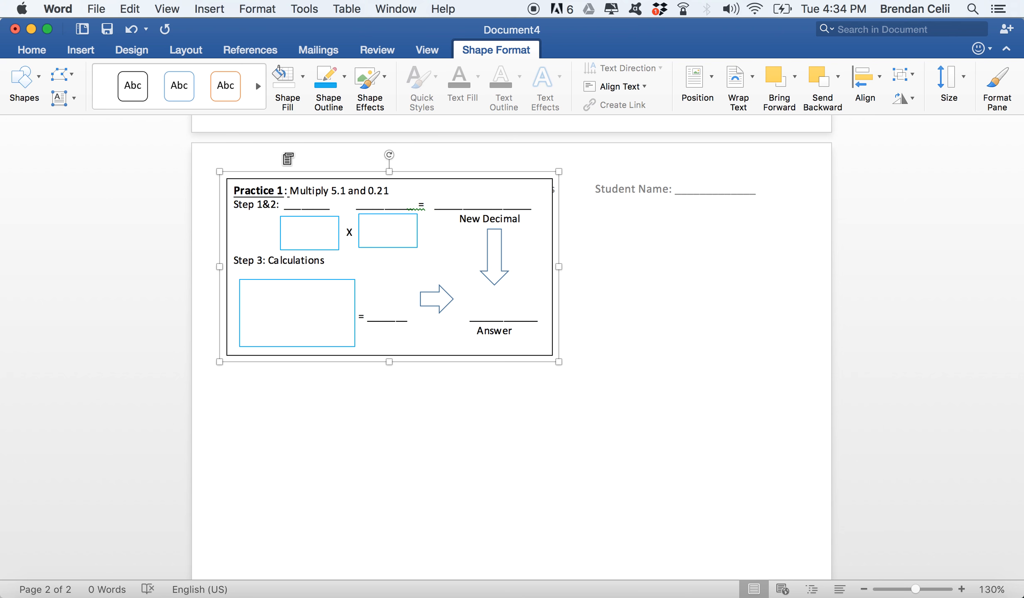
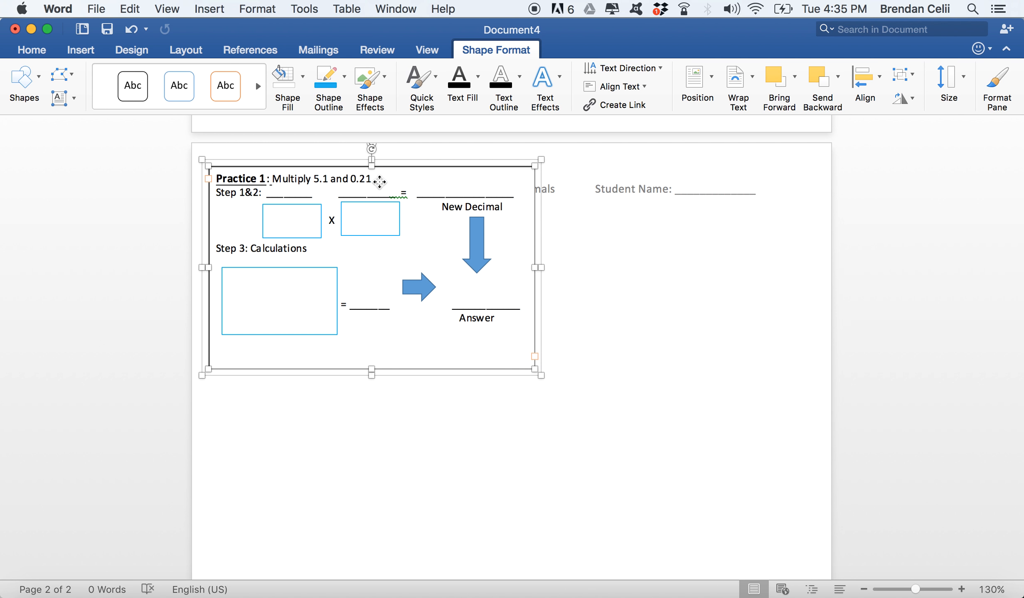
Add an empty line beneath the answer row inside the copied practice box on page 2.
click(388, 180)
click(561, 228)
click(353, 179)
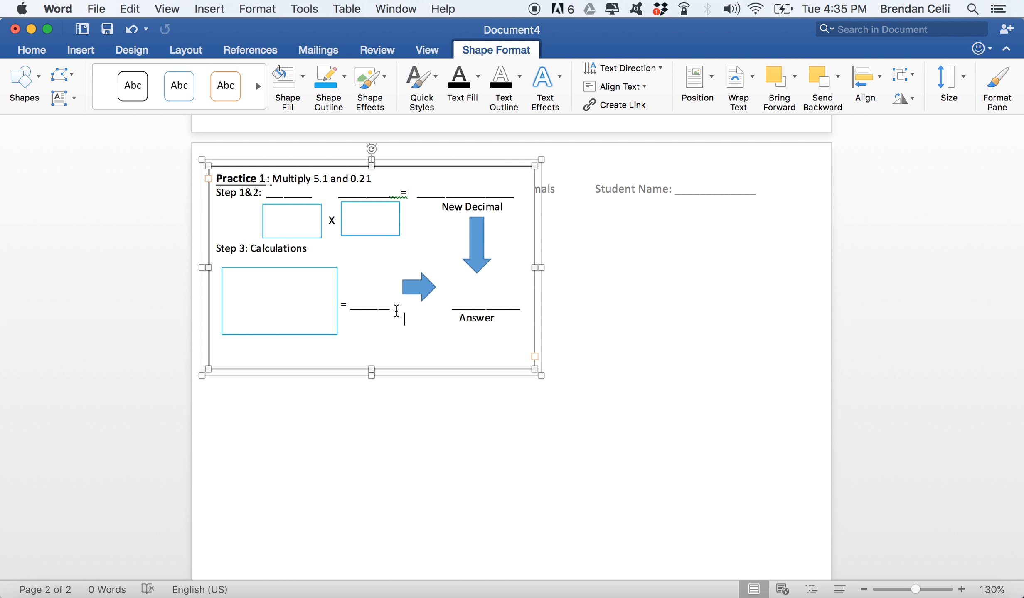
key(Return)
key(Return)
key(super+z)
key(Return)
Ungroup the copied practice box and add the label "Answer Choices:" below its calculations box.
click(908, 82)
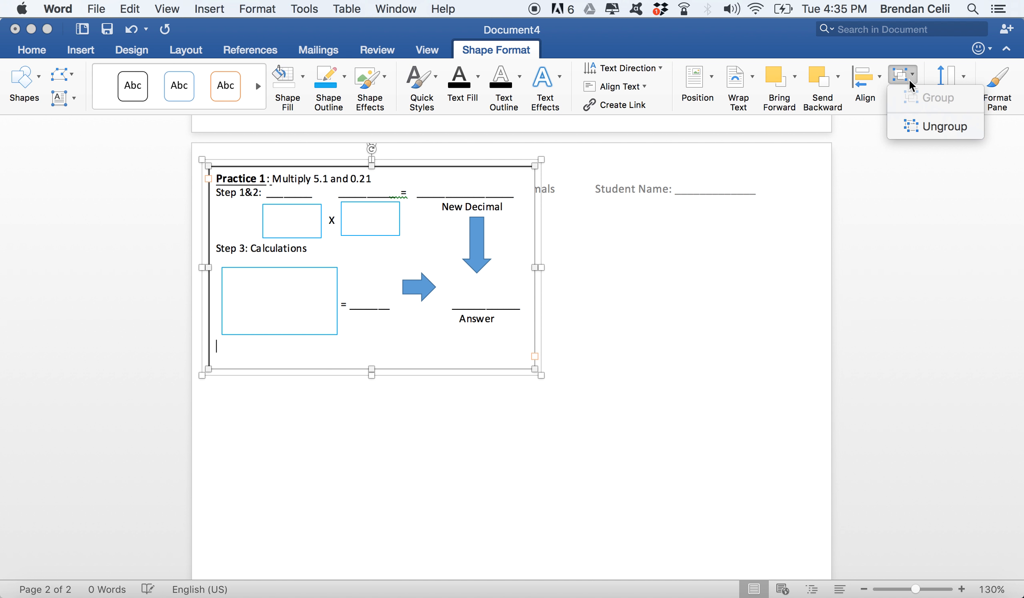
click(914, 132)
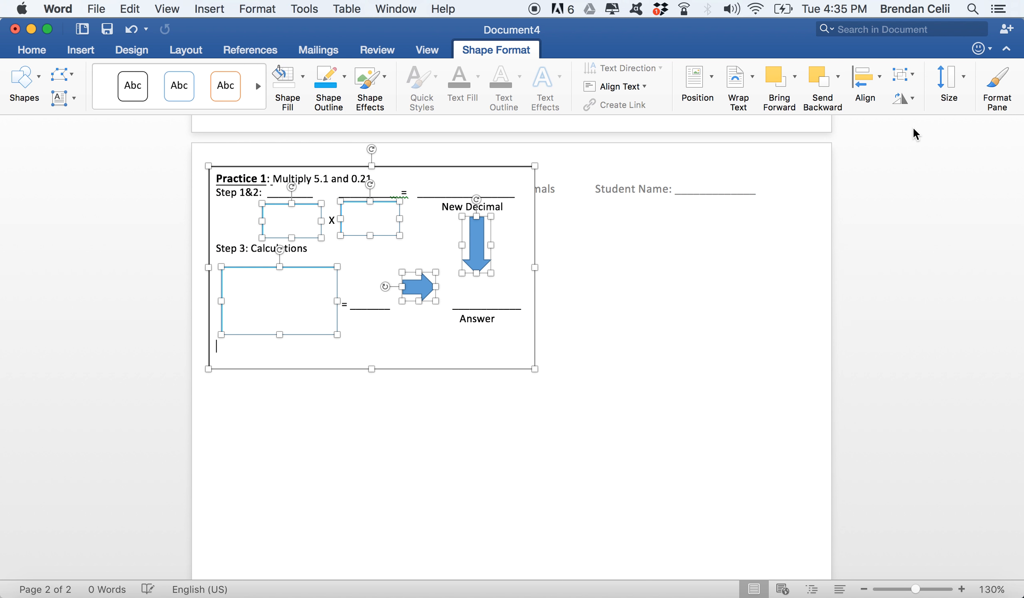
click(265, 348)
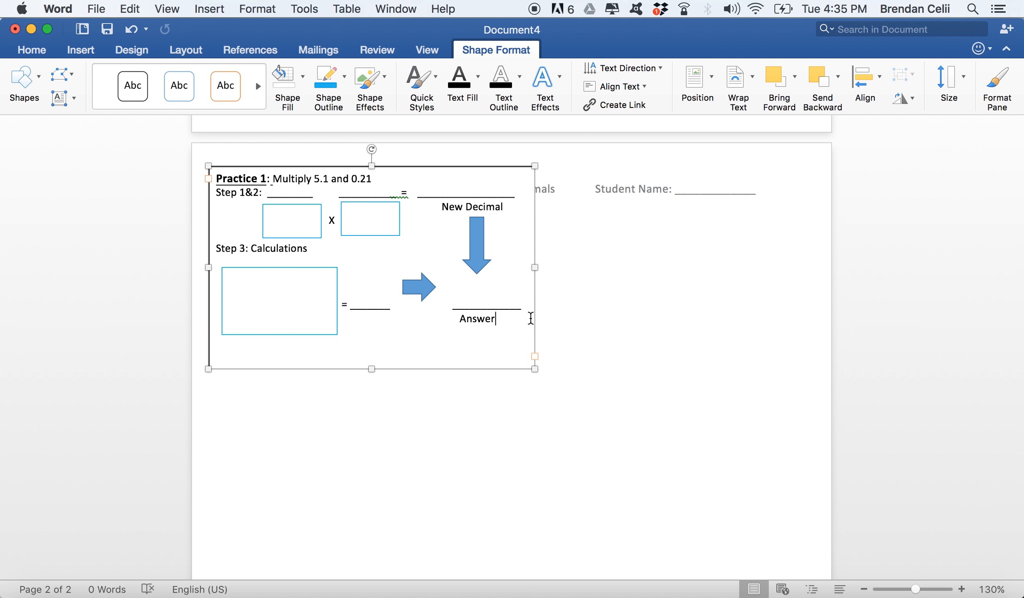
key(Return)
key(Return)
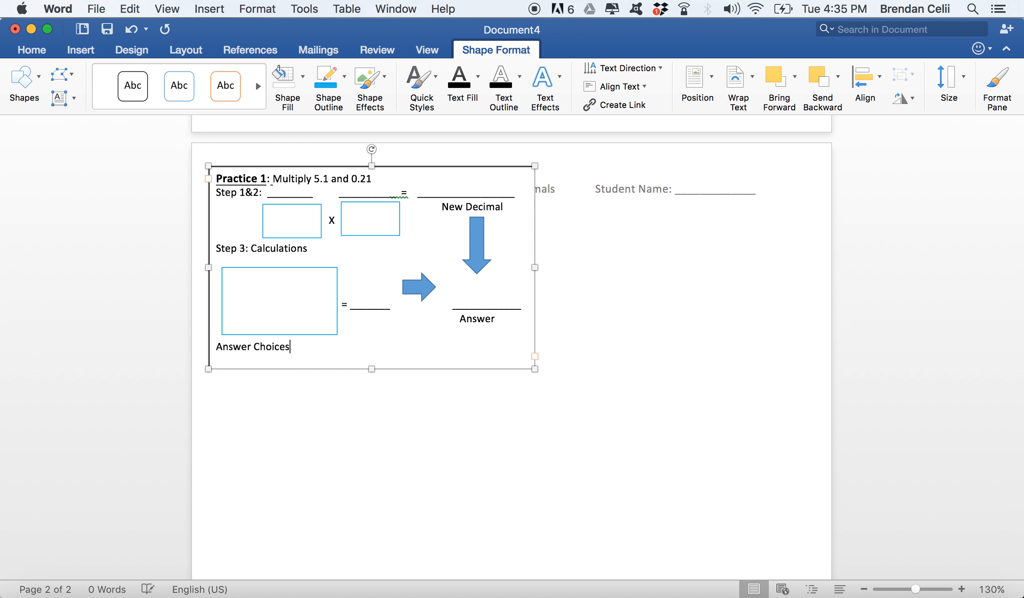
Change the copied box's heading to "Practice 2".
click(373, 180)
click(342, 221)
click(323, 182)
click(265, 182)
key(BackSpace)
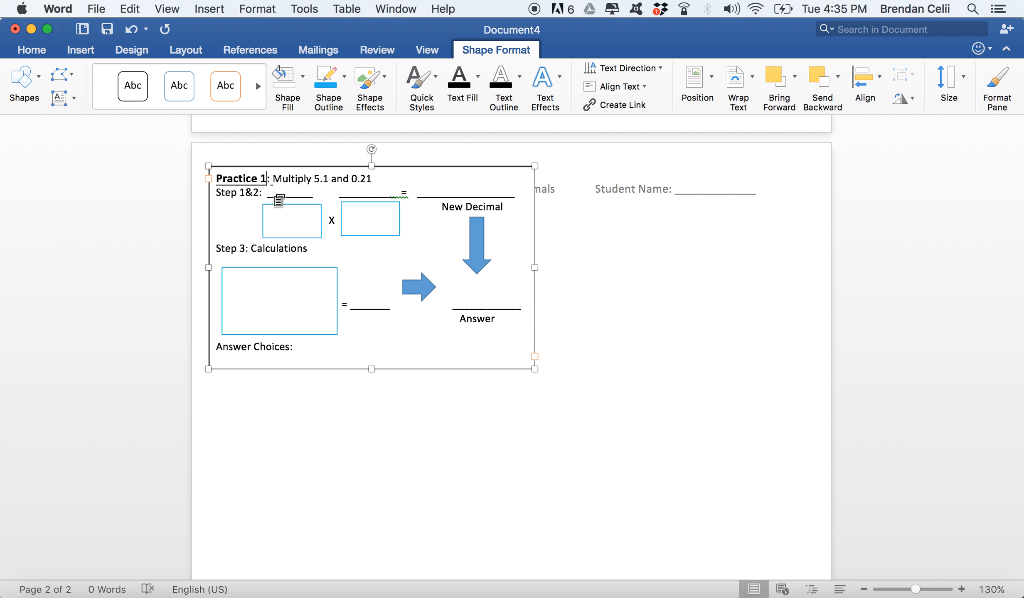
text(2)
Change the Practice 2 problem to "Multiply 0.41 and 0.06".
click(331, 179)
key(BackSpace)
key(BackSpace)
key(BackSpace)
key(BackSpace)
text(0.41)
click(391, 179)
key(BackSpace)
key(BackSpace)
text(0)
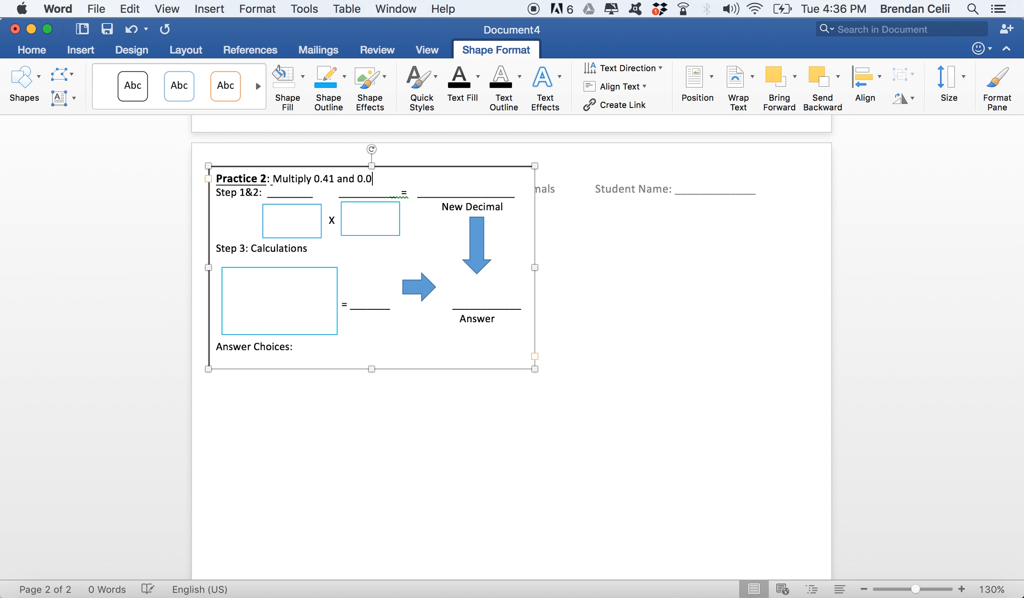
text(6)
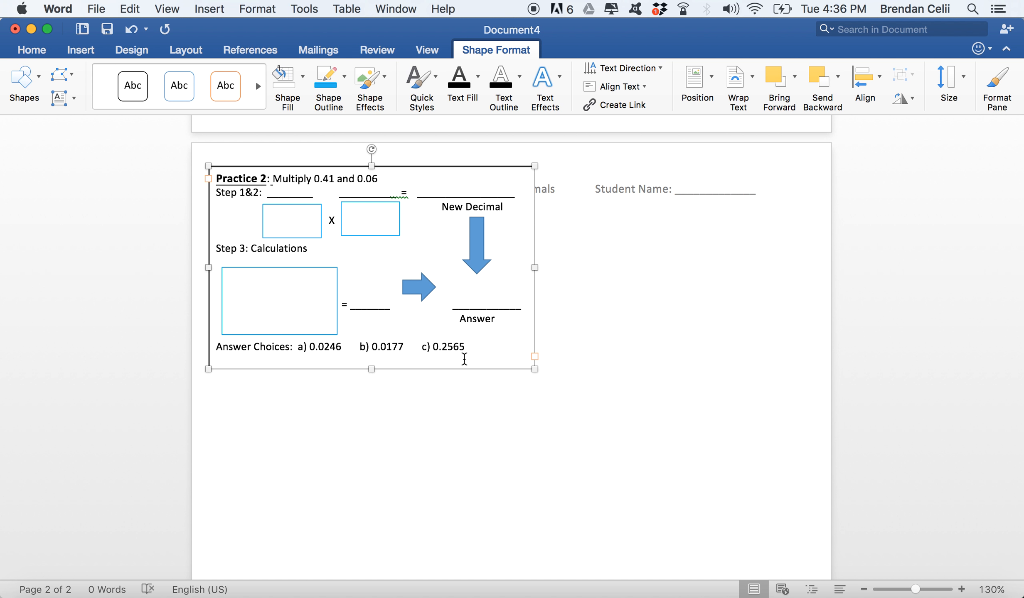
Change answer choice c) of Practice 2 to 2.565.
click(453, 346)
key(BackSpace)
key(BackSpace)
key(BackSpace)
drag(462, 348, 434, 346)
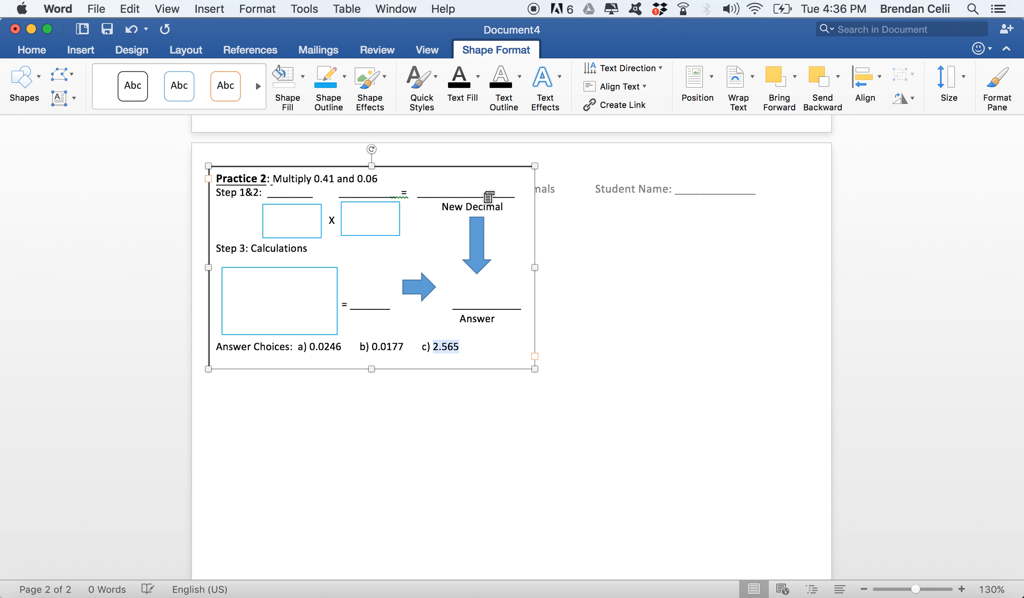
click(460, 348)
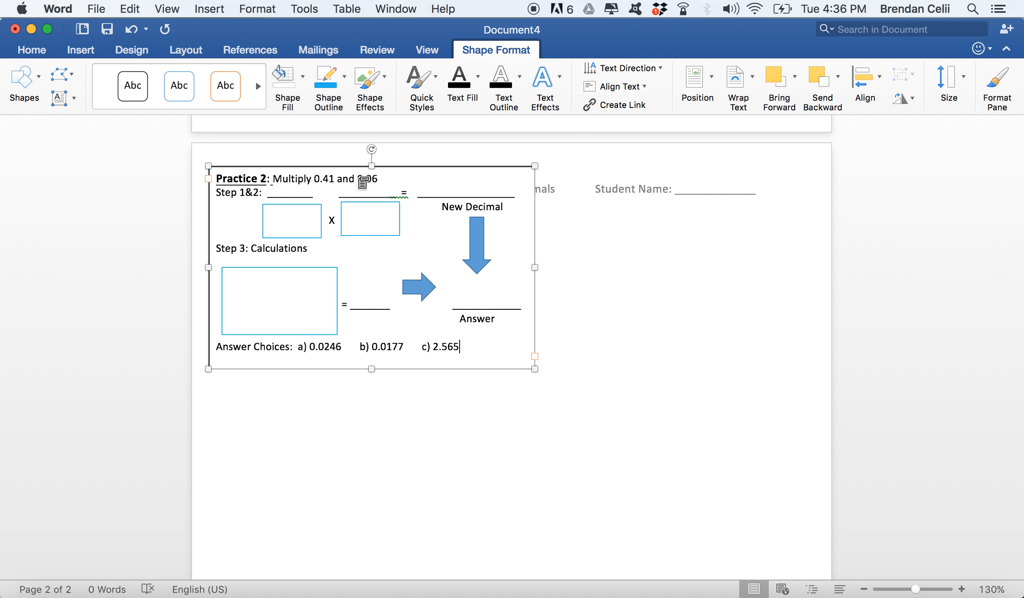
click(579, 341)
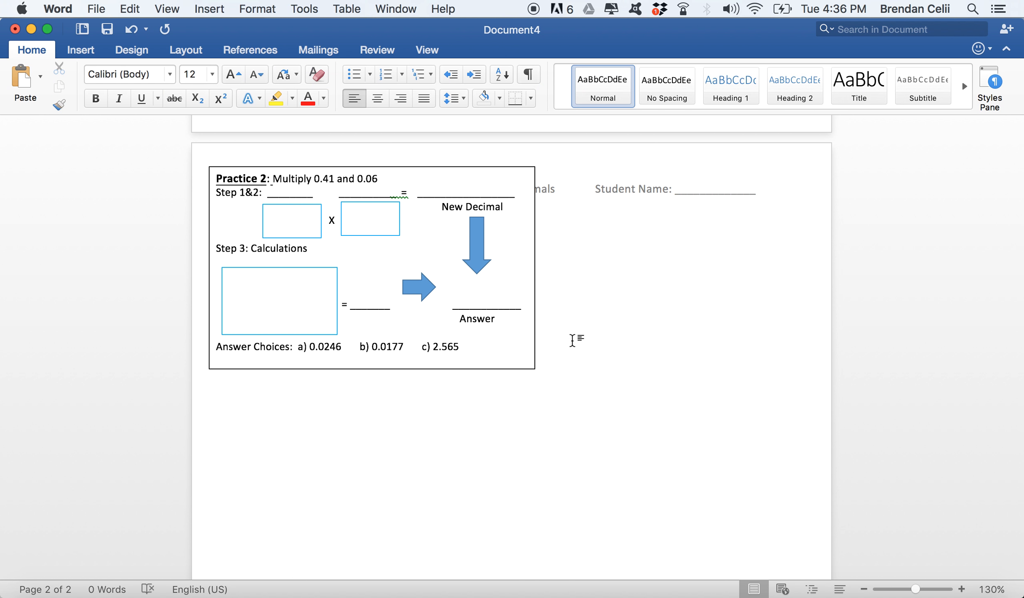
Group the Practice 2 frame with its calculations box, two arrows and two decimal boxes.
click(534, 320)
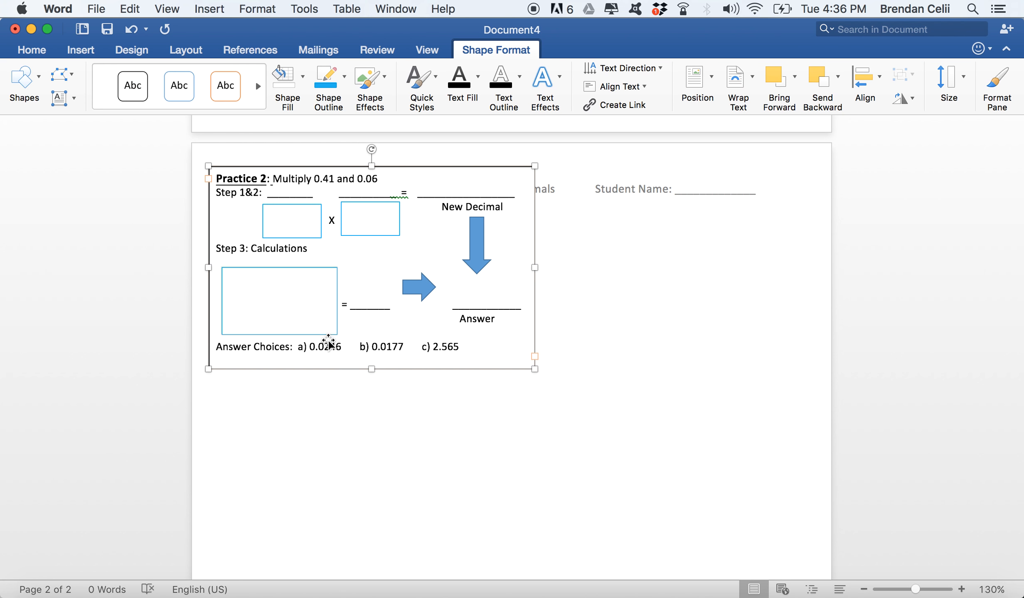
click(322, 335)
shift+click(418, 289)
shift+click(473, 269)
shift+click(374, 220)
shift+click(296, 224)
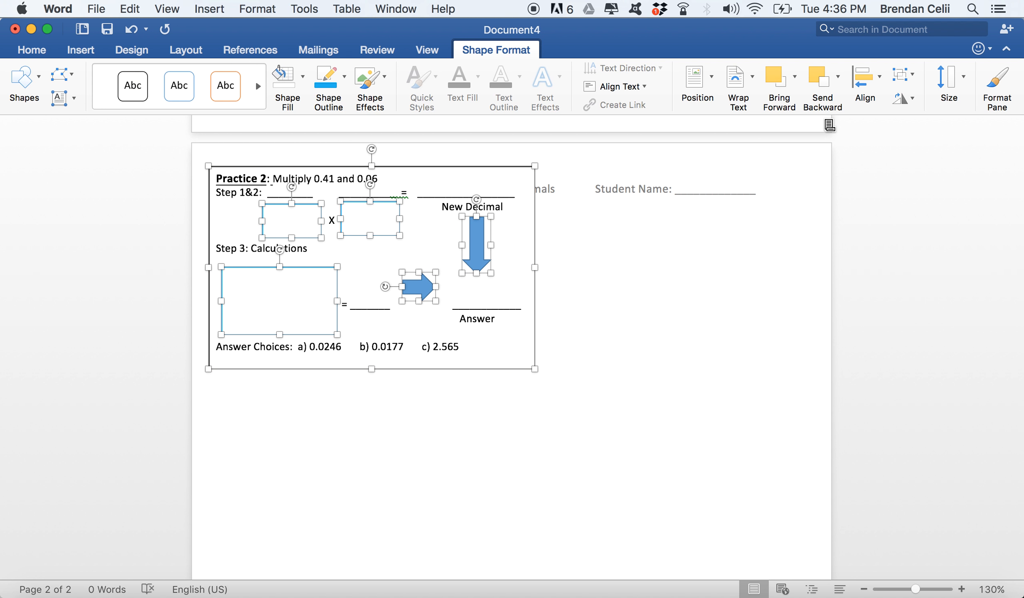
click(904, 77)
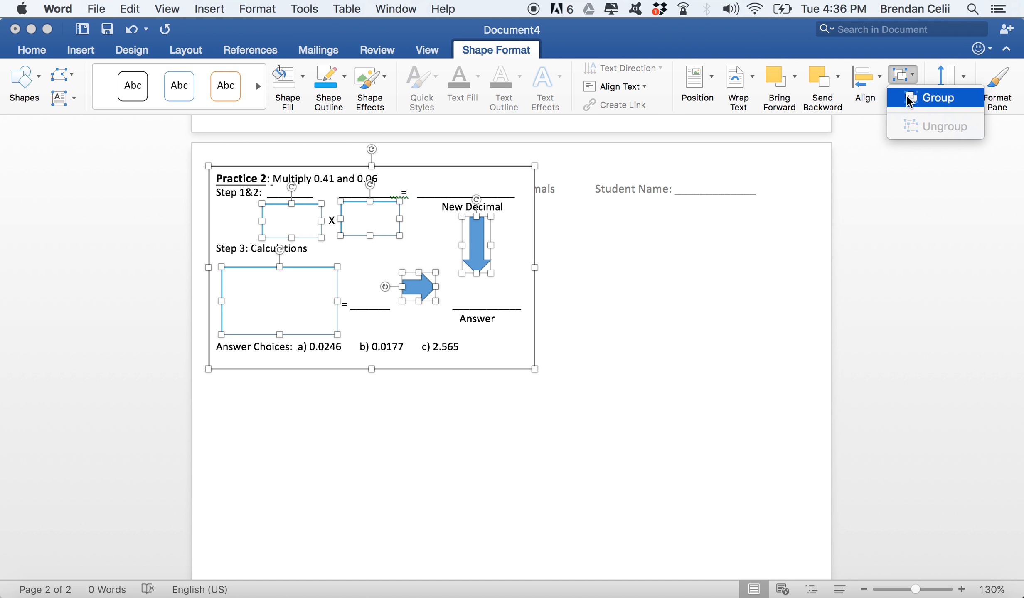
click(906, 106)
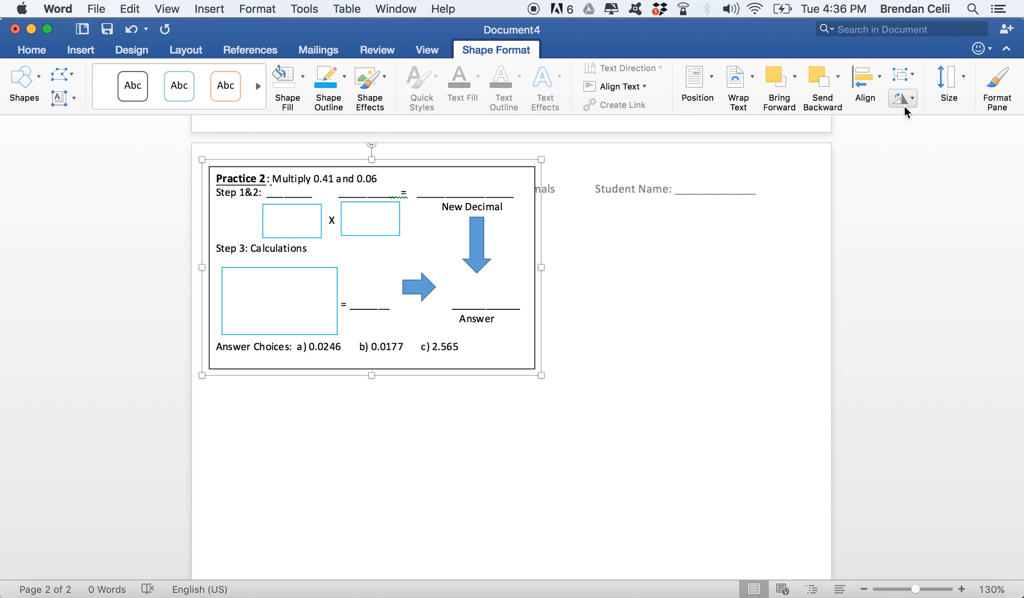
Copy the Practice 2 box and paste a duplicate onto page 2.
click(526, 303)
key(super+c)
click(575, 293)
key(super+v)
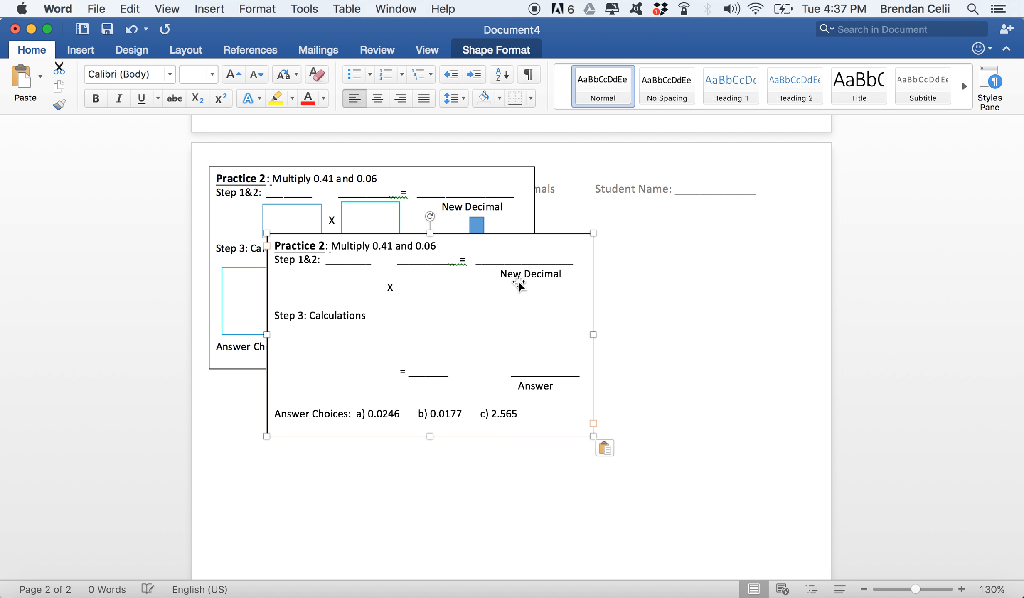
Undo the frame-only paste on page 2 and select the whole Practice 2 group.
key(super+z)
click(519, 272)
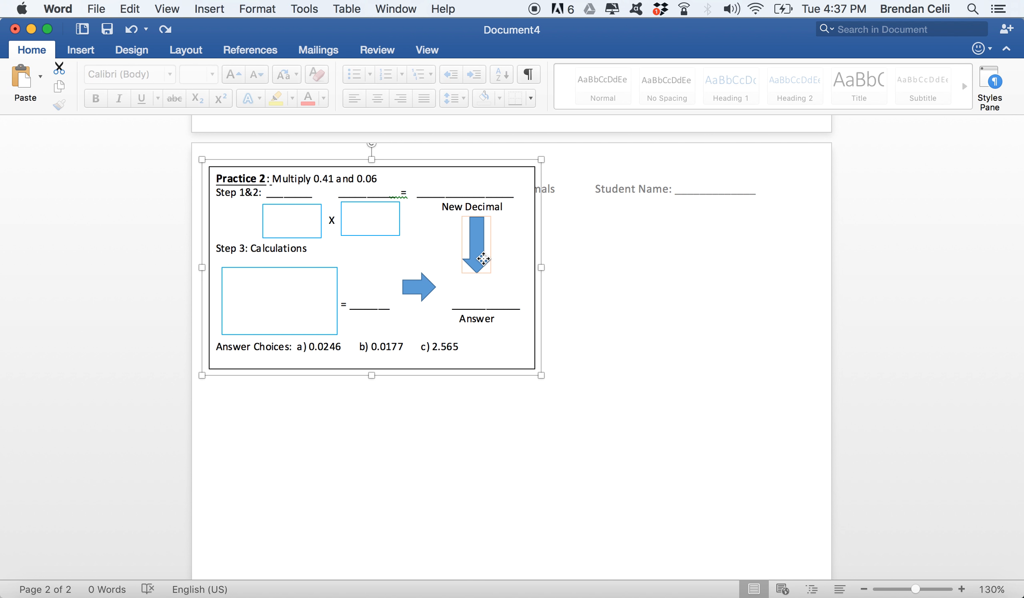
Try placing a duplicate of the complete Practice 2 group side by side with the original on page 2.
key(super+c)
key(super+v)
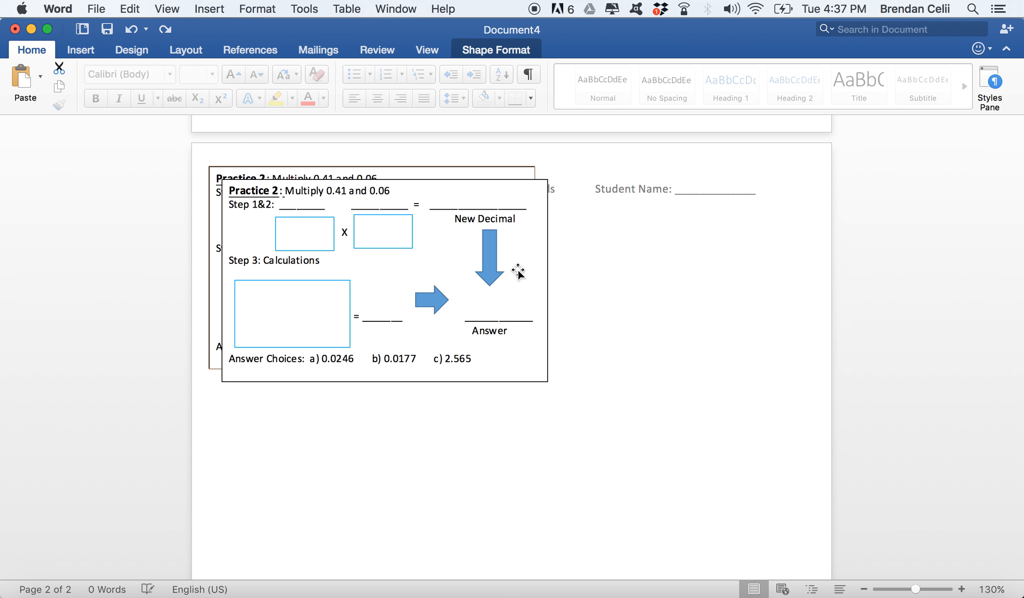
drag(517, 270, 799, 262)
drag(359, 286, 349, 286)
click(559, 266)
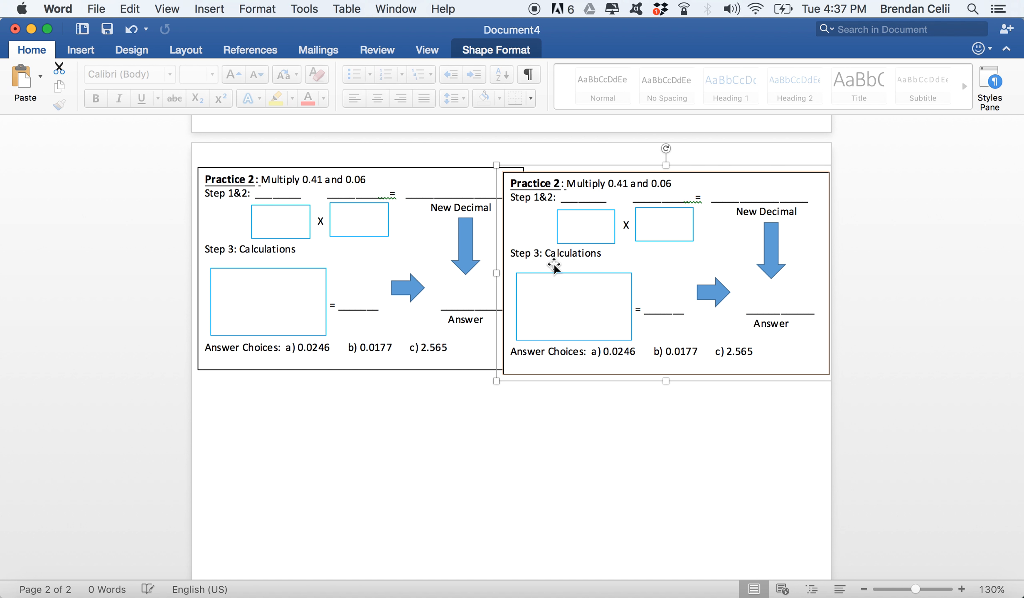
drag(500, 270, 515, 271)
key(super+c)
Undo the repositioning and pasting of the Practice 2 duplicate.
key(super+z)
key(super+z)
key(super+z)
key(super+z)
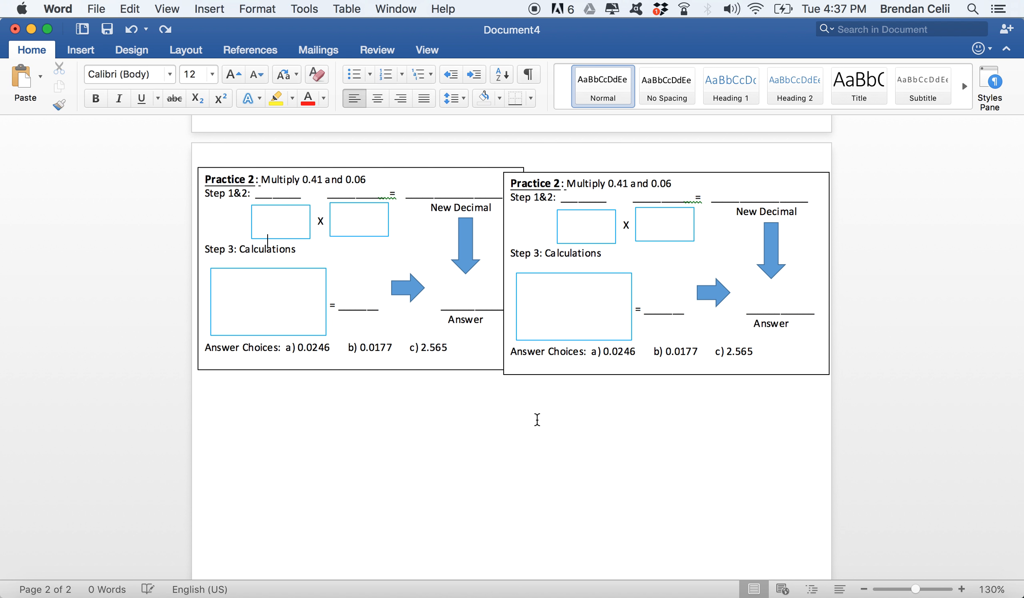
key(super+z)
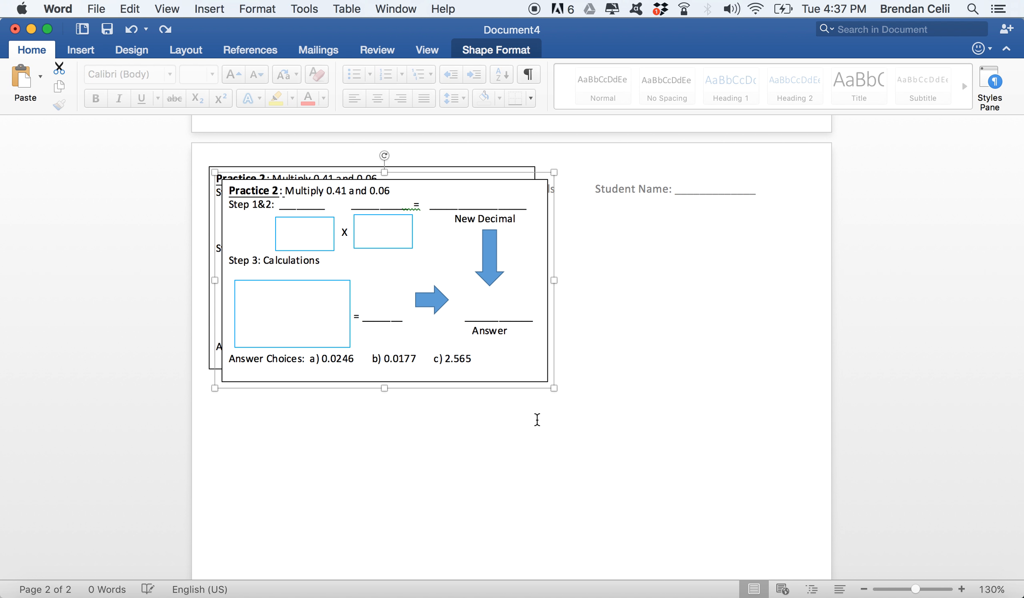
key(super+z)
Try narrowing the Practice 2 frame and undo the resize.
click(520, 320)
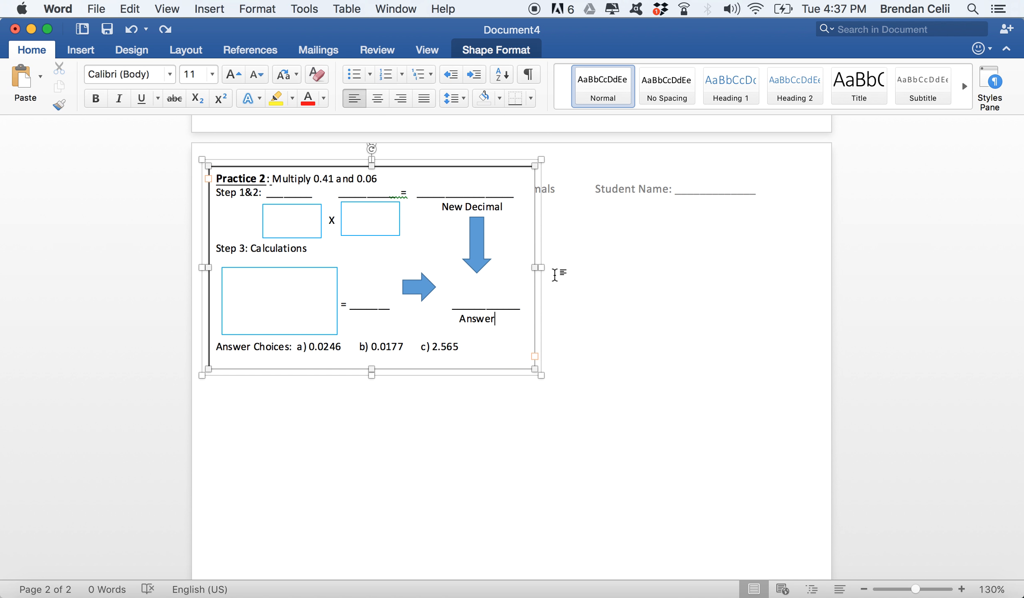
click(532, 268)
drag(532, 268, 527, 267)
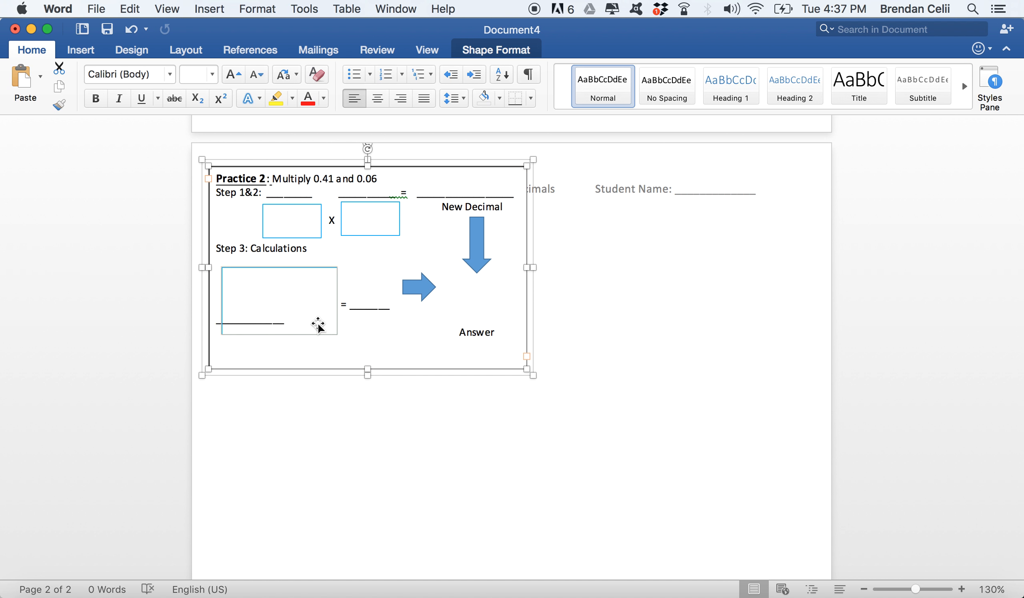
key(super+z)
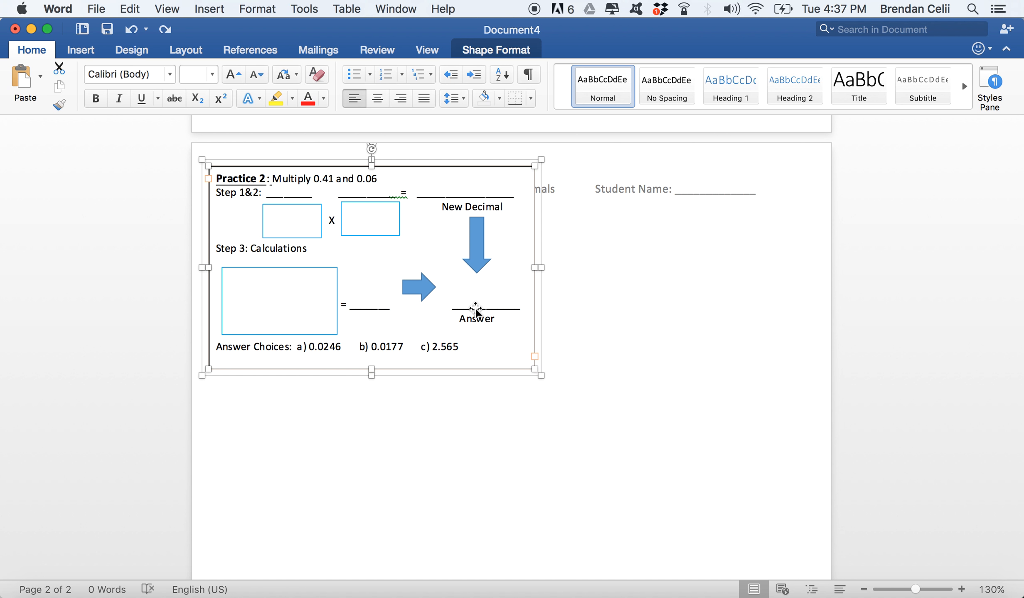
Shorten the blank line above Answer in Practice 2 and narrow the frame slightly.
click(589, 297)
click(509, 305)
drag(538, 268, 741, 335)
Try adding a duplicate of the narrowed Practice 2 box, and undo the duplication.
click(575, 276)
key(cmd+c)
key(cmd+v)
click(740, 336)
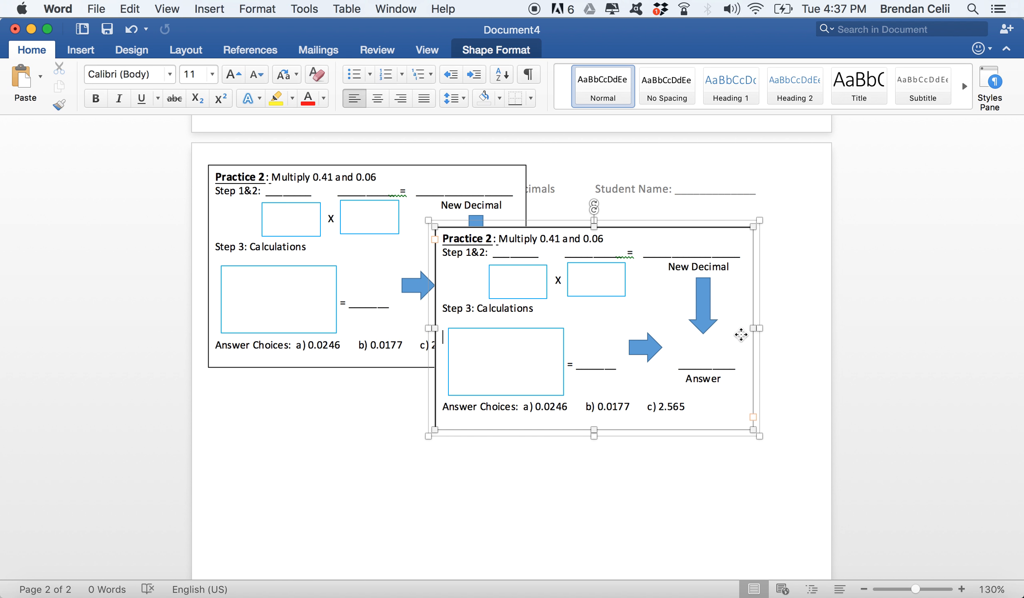
click(715, 228)
key(Delete)
key(super+z)
key(super+z)
key(super+z)
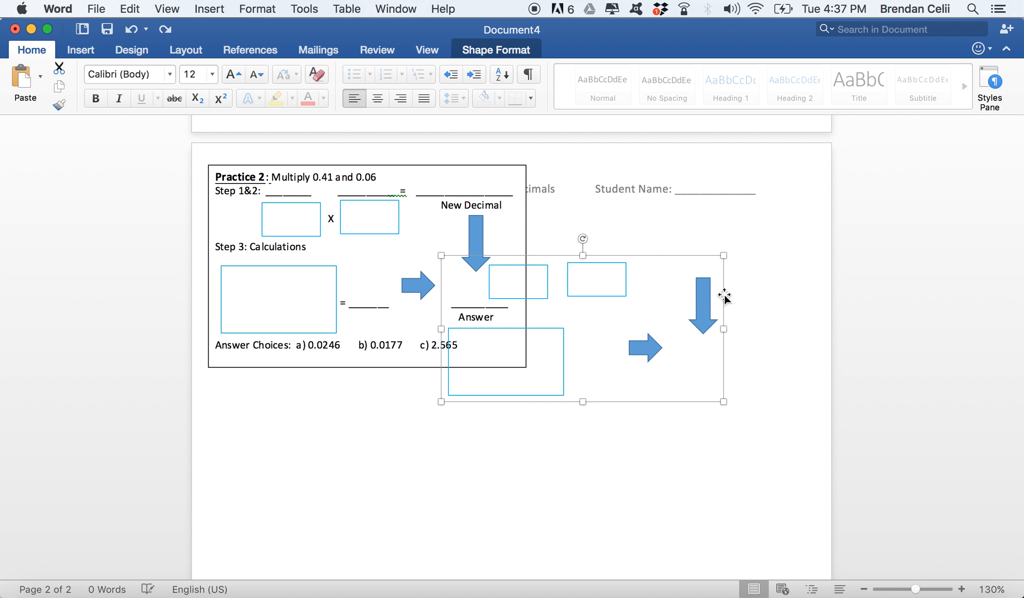
key(super+z)
Shorten the blank line above New Decimal in Practice 2 to make room for a narrower frame.
click(469, 345)
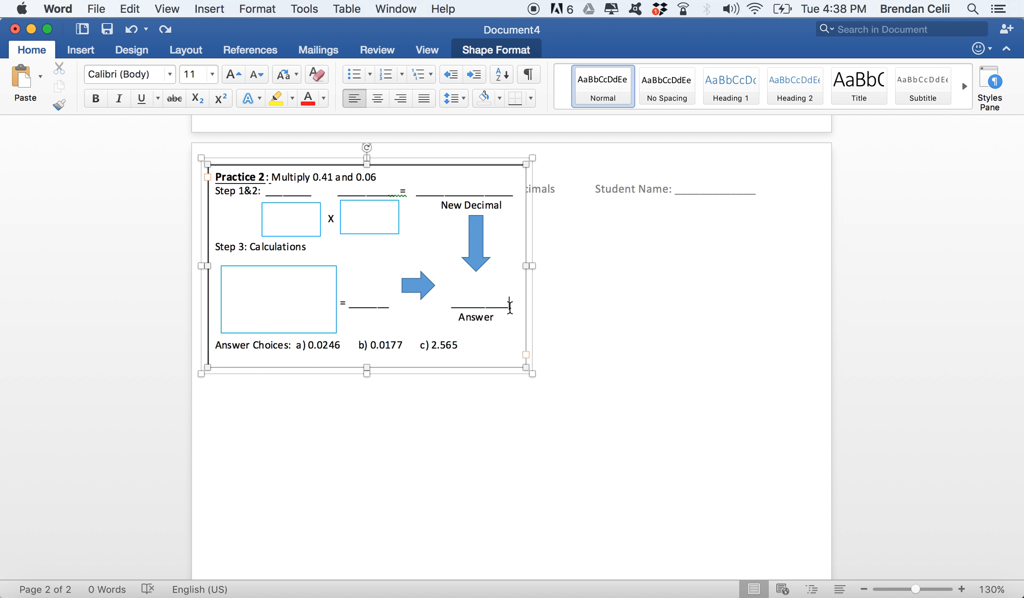
click(512, 196)
key(BackSpace)
Place a duplicate of the Practice 2 box beside the original at about 3.22" left and -0.7" top, with their edges meeting.
drag(530, 263, 809, 277)
drag(475, 351, 471, 348)
drag(779, 350, 776, 351)
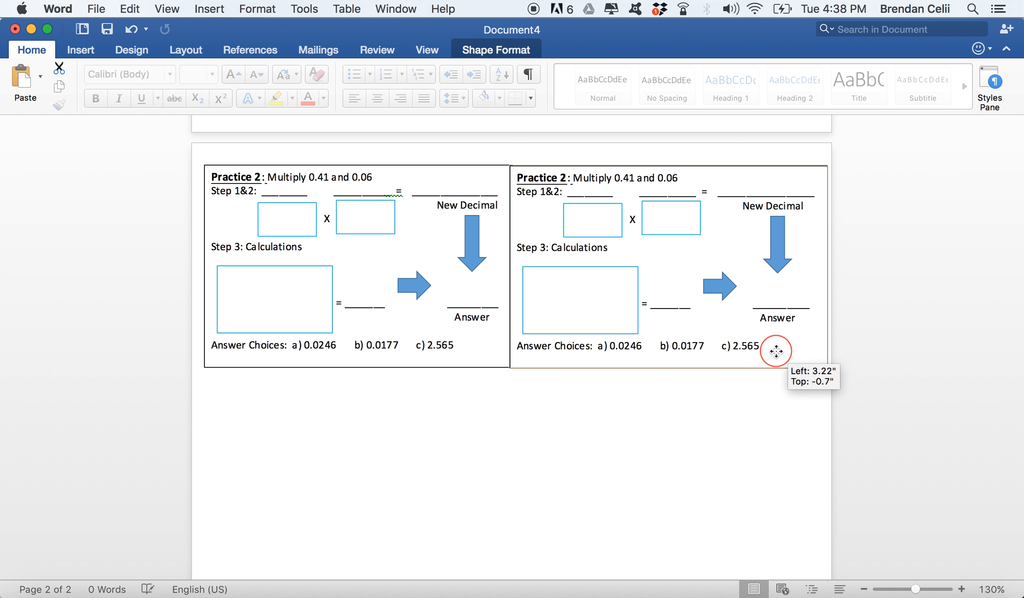
drag(776, 352, 775, 351)
click(473, 343)
Renumber the duplicated box's heading as Practice 3.
click(648, 252)
click(651, 249)
click(686, 179)
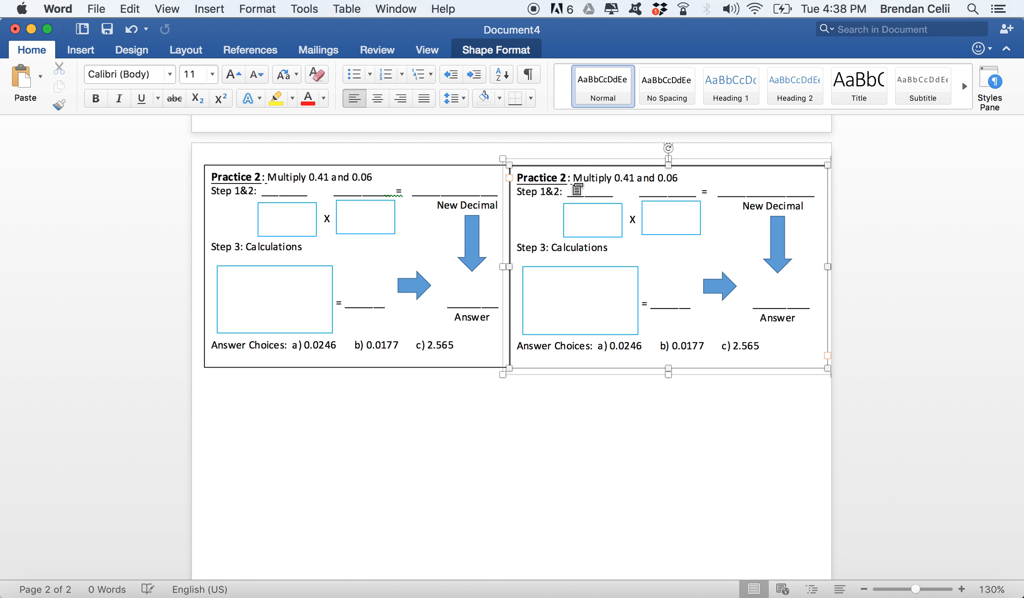
click(560, 179)
key(BackSpace)
text(3)
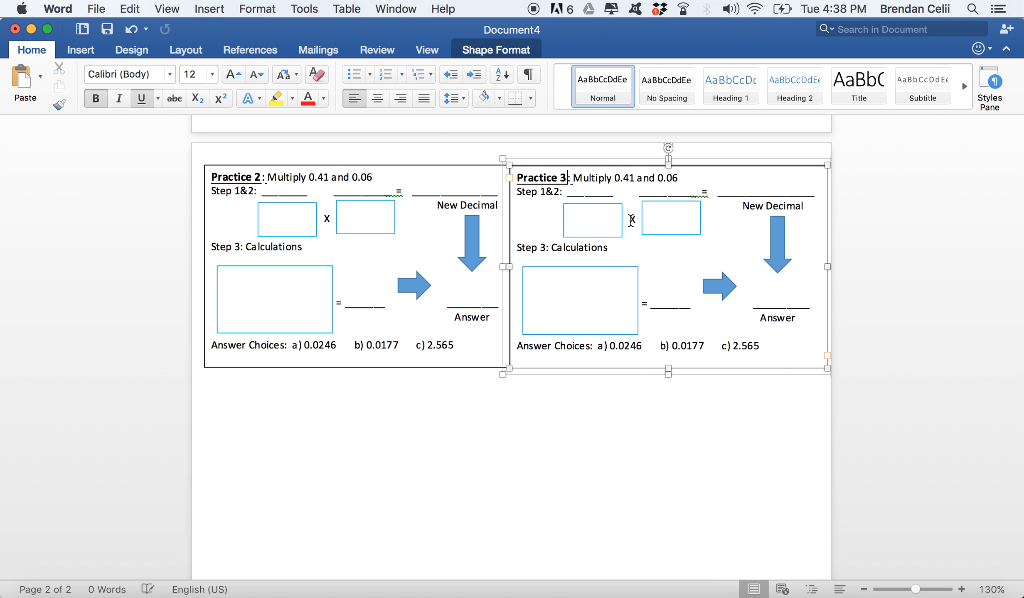
Change the Practice 3 problem to "Multiply 7 and 6.32".
click(644, 179)
click(630, 179)
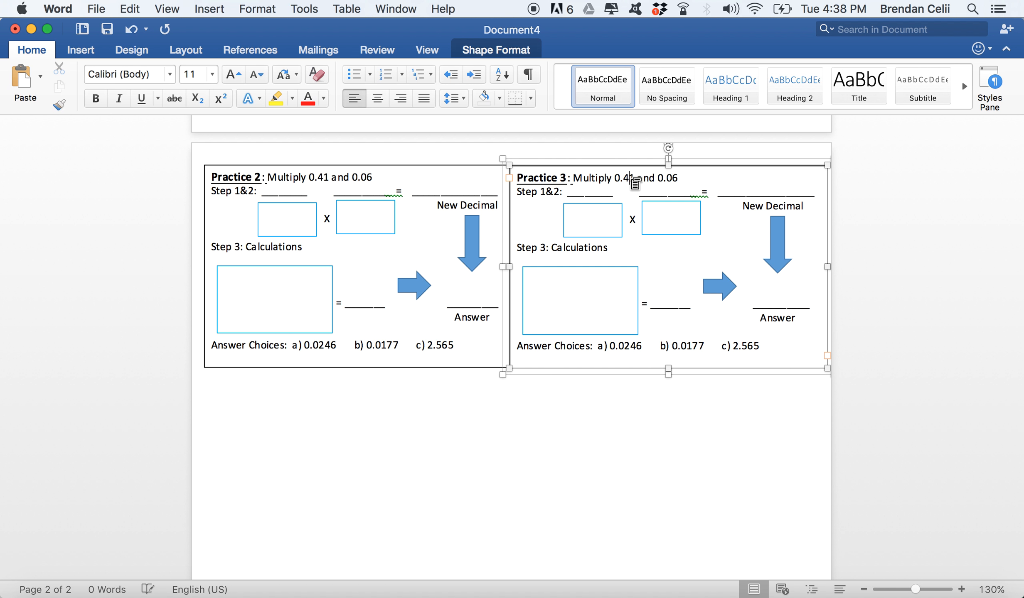
key(Delete)
key(BackSpace)
key(BackSpace)
key(BackSpace)
text(7)
click(658, 177)
text(32)
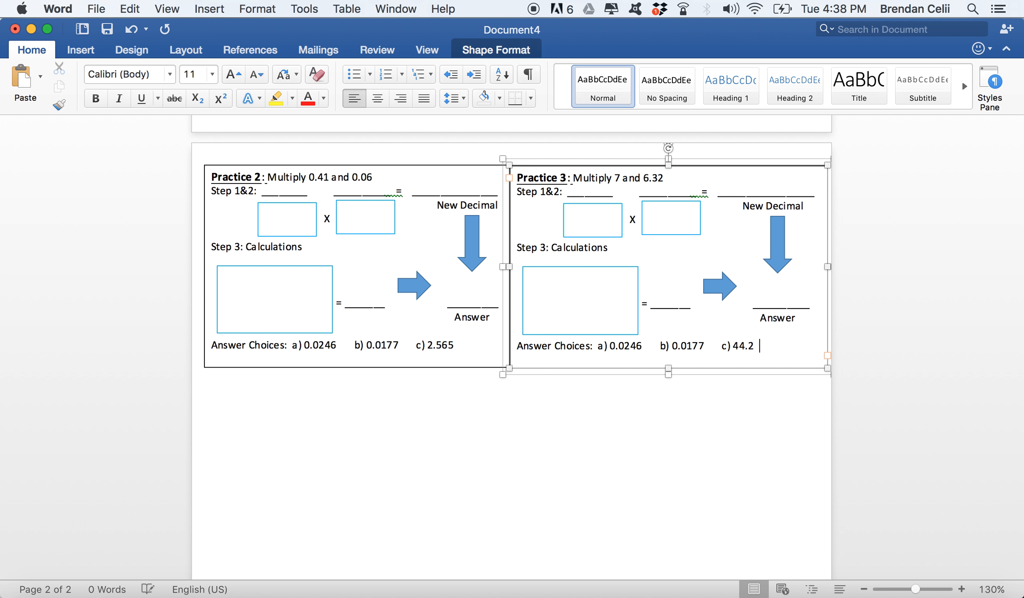
Set the Practice 3 answer choices b) to 42.15 and c) to 44.24.
key(BackSpace)
key(BackSpace)
key(BackSpace)
key(BackSpace)
key(BackSpace)
key(BackSpace)
text(42.15)
drag(644, 349, 611, 347)
click(612, 347)
click(524, 414)
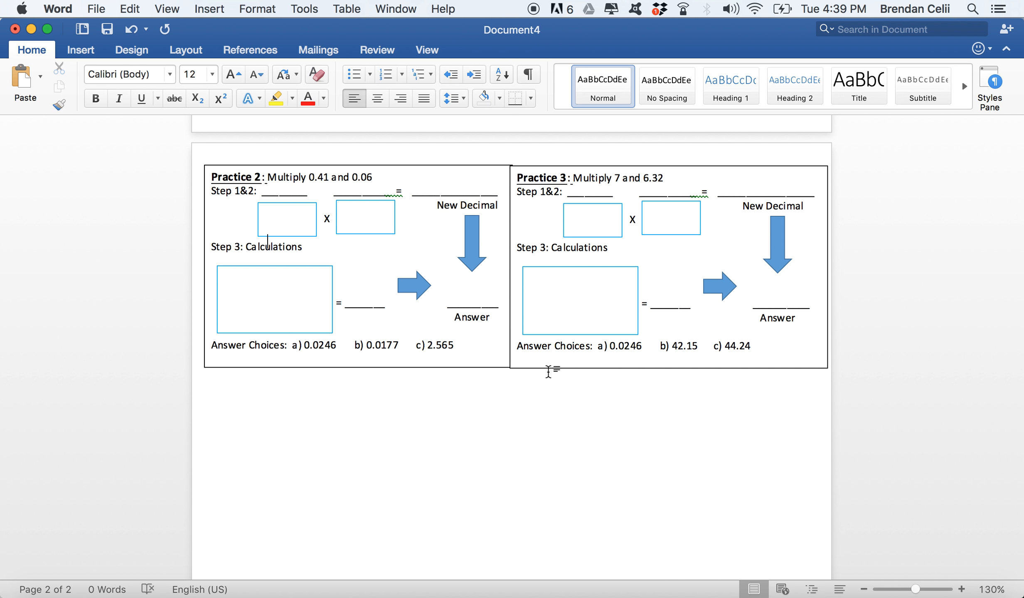
Duplicate the Practice 2 and Practice 3 boxes together, placing the copies directly beneath the originals.
click(549, 371)
shift+click(460, 357)
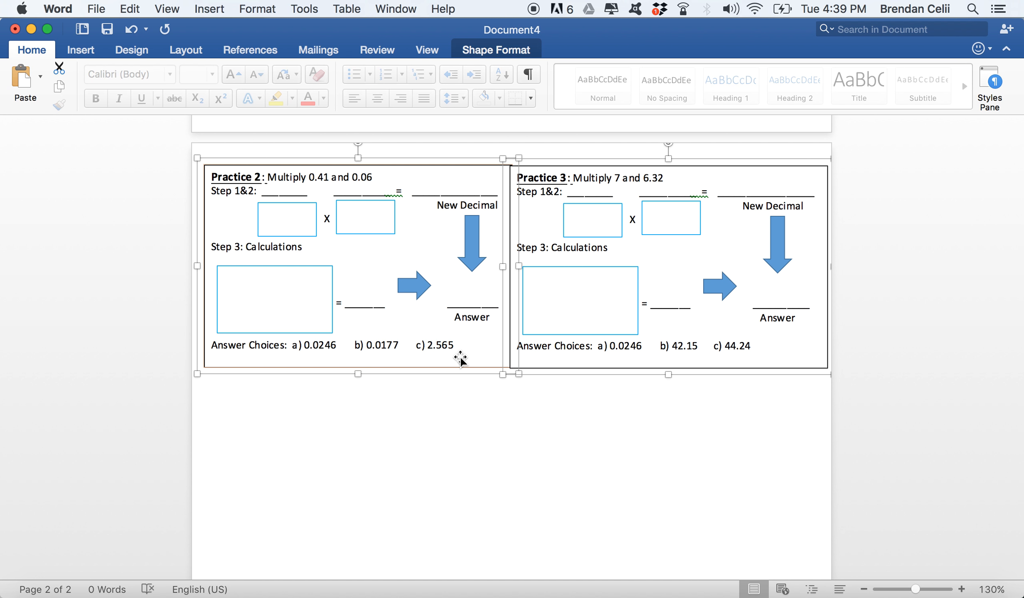
drag(460, 357, 422, 506)
scroll(769, 509, down, 5)
scroll(768, 509, down, 2)
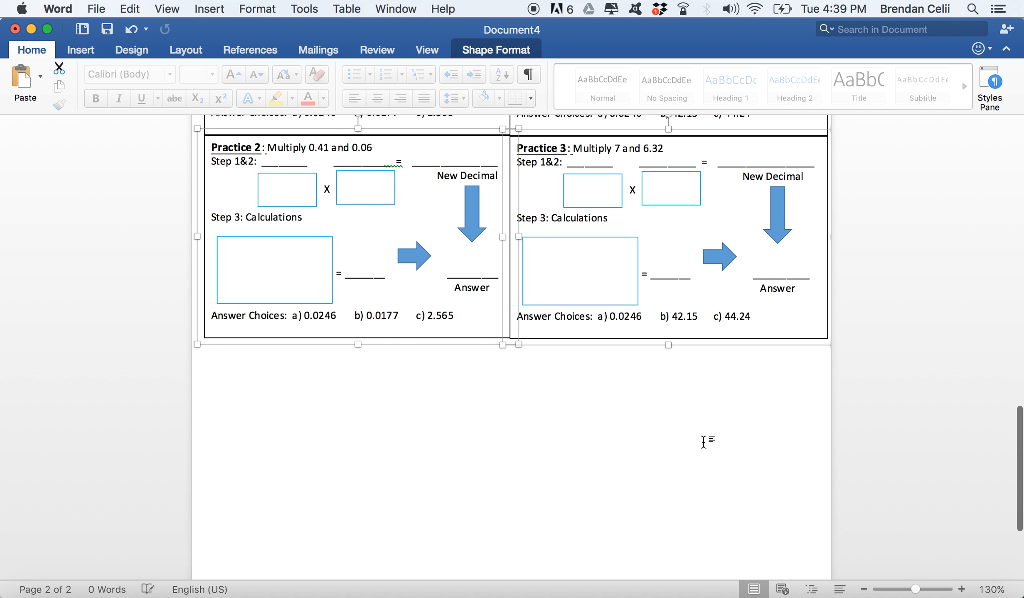
click(706, 441)
scroll(706, 441, down, 5)
scroll(707, 441, up, 10)
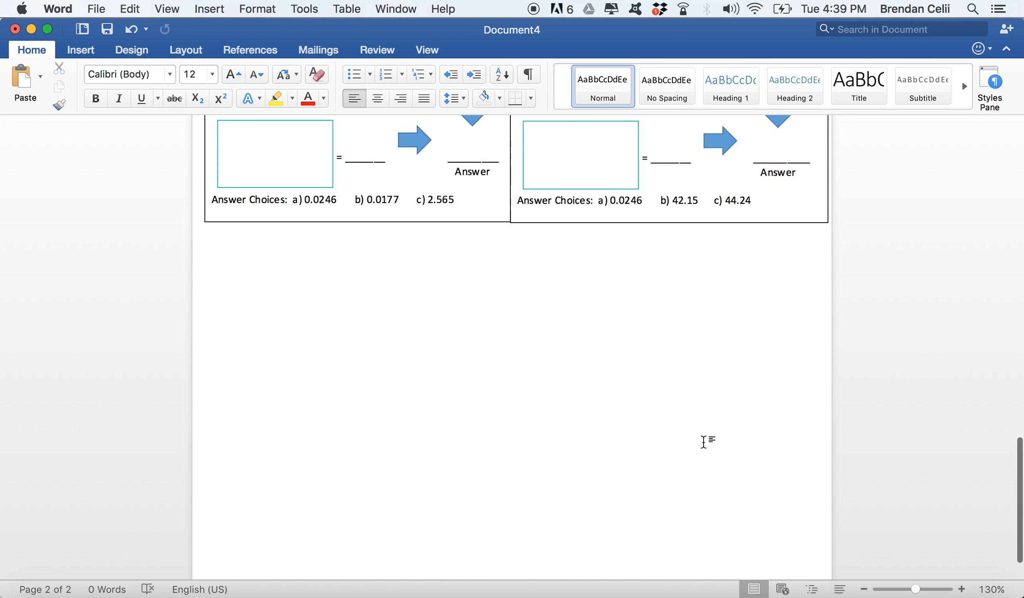
Retitle the lower copy of Practice 2 as Student 1.
click(341, 326)
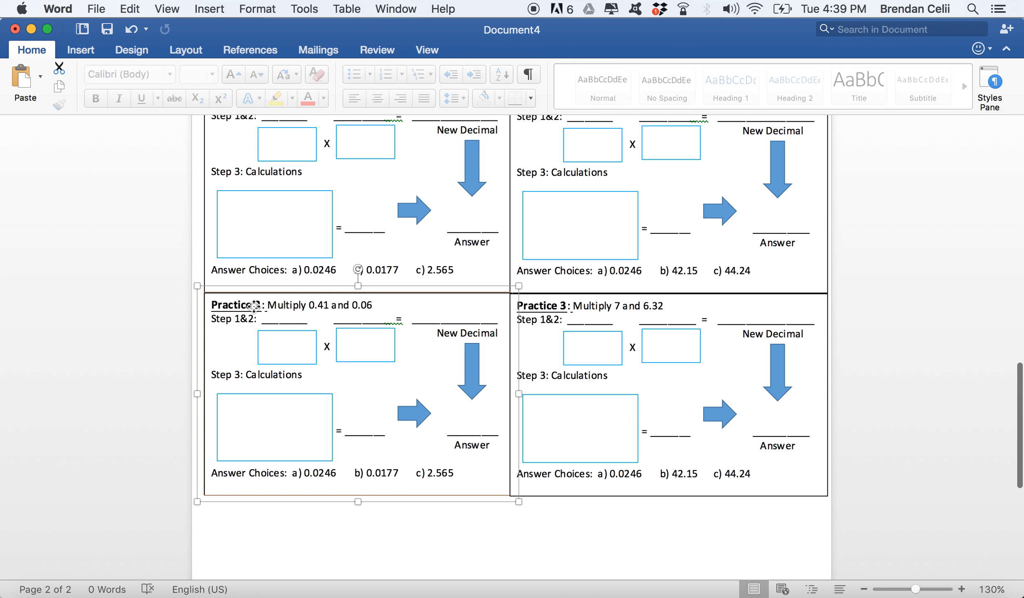
click(241, 308)
double_click(241, 307)
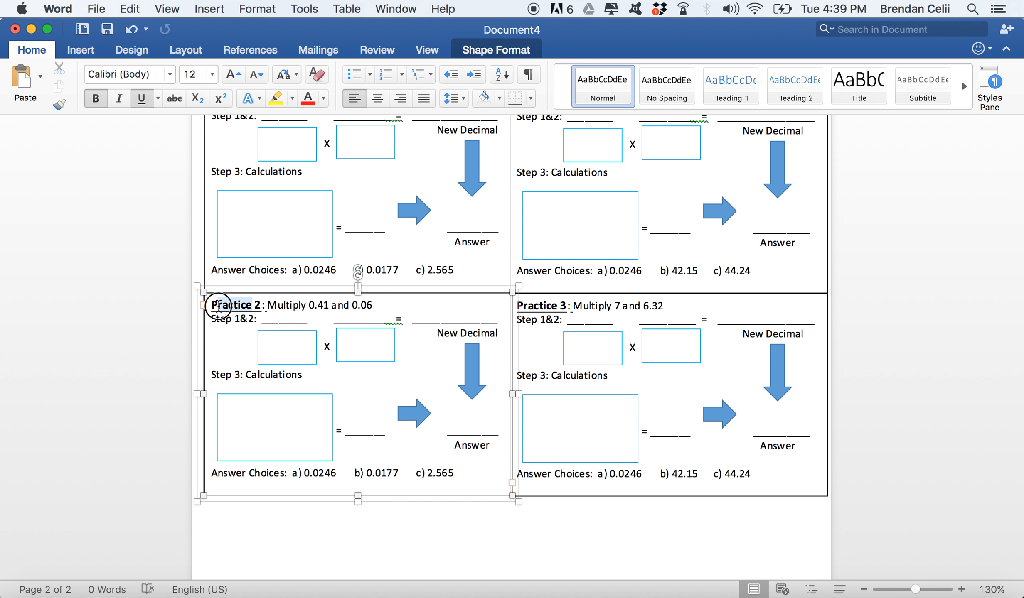
key(BackSpace)
text(Student)
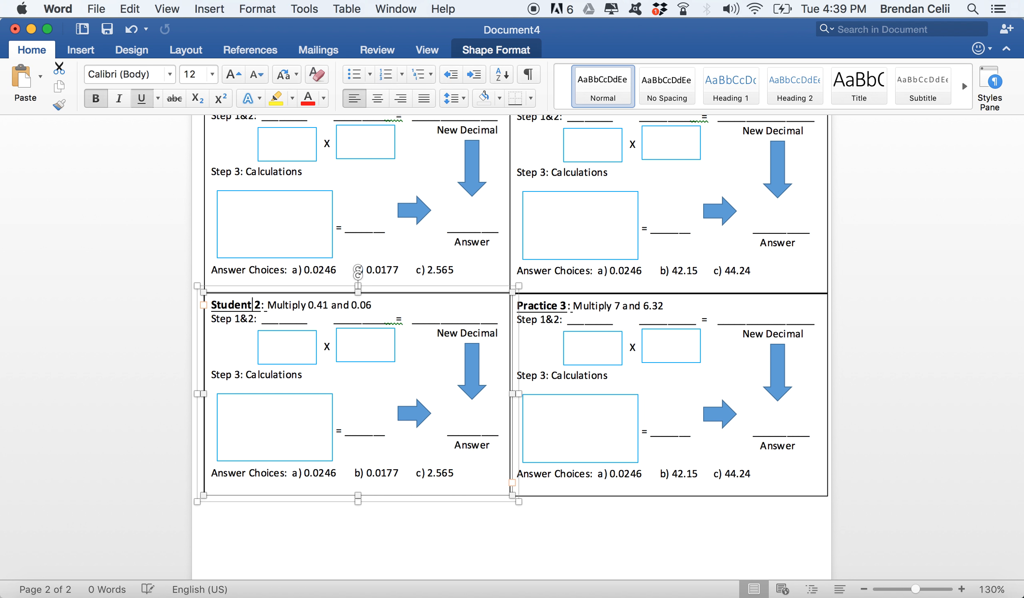
key(BackSpace)
text(1)
Retitle the lower copy of Practice 3 as Student 2.
click(556, 307)
click(557, 308)
drag(556, 307, 521, 310)
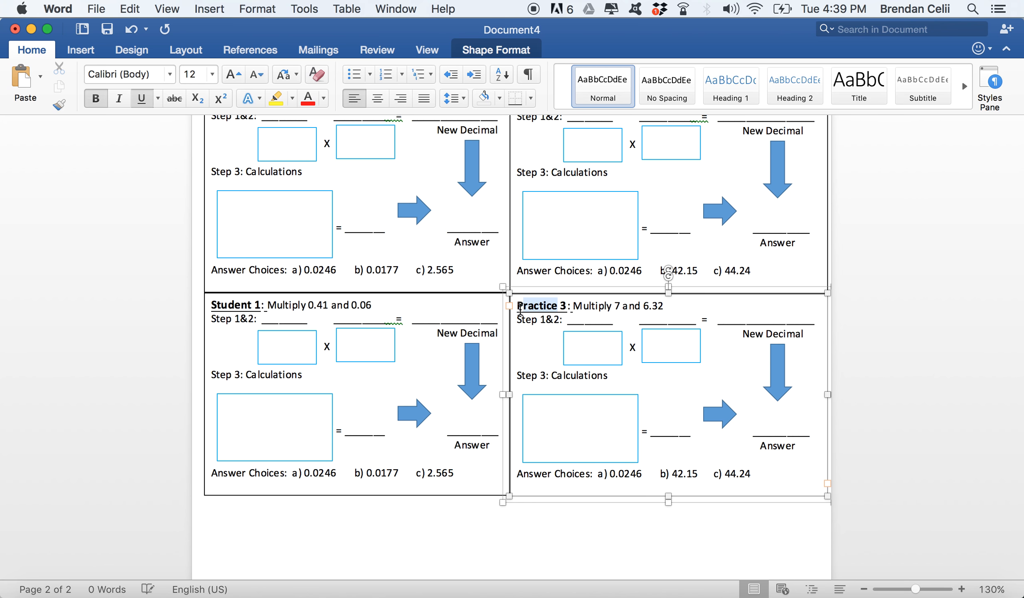
text(Student)
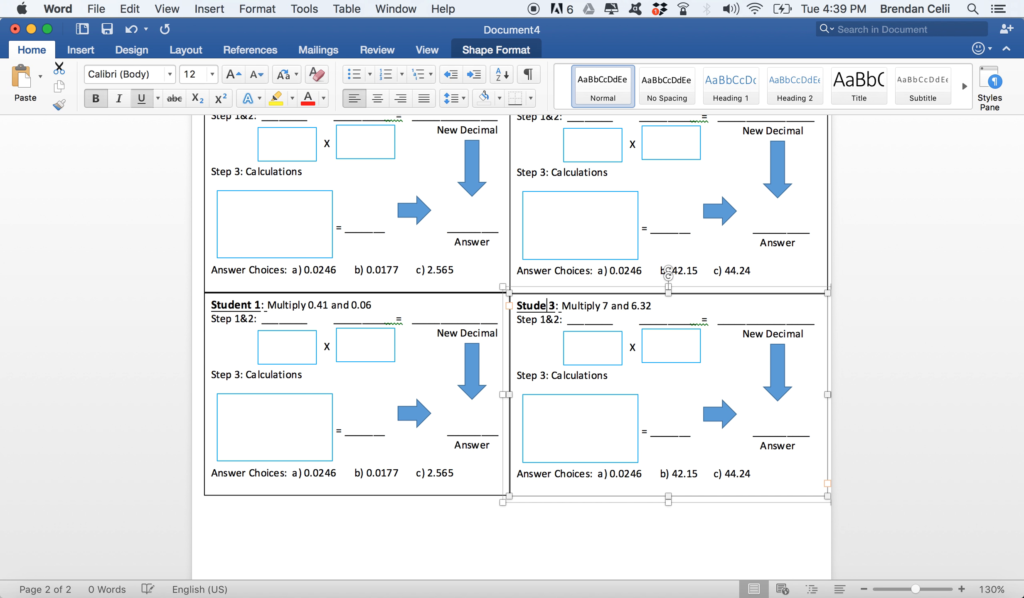
click(643, 530)
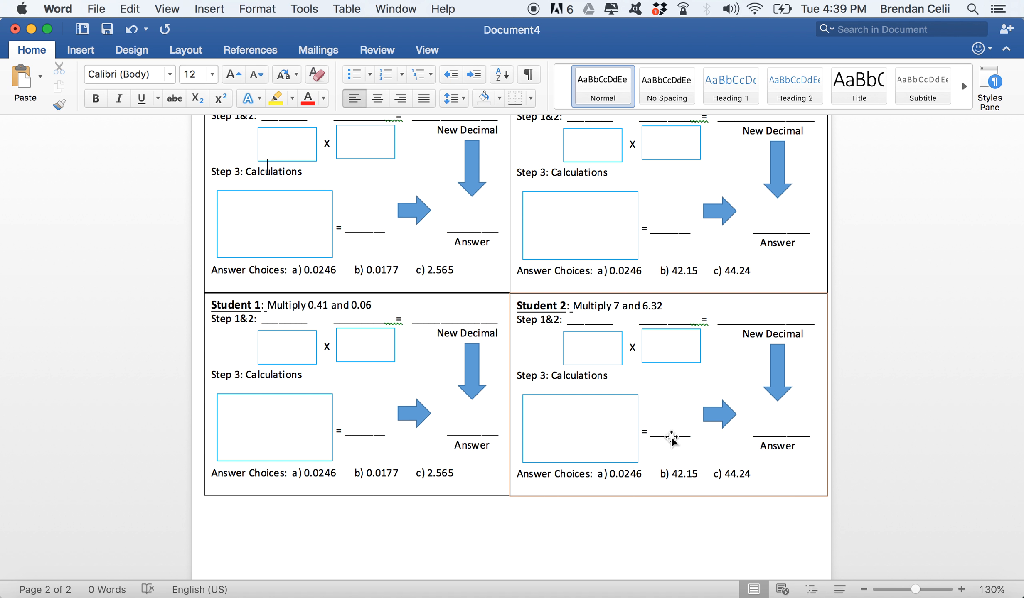
Try a dashed outline on the Student 2 group, and undo the outline change.
click(766, 475)
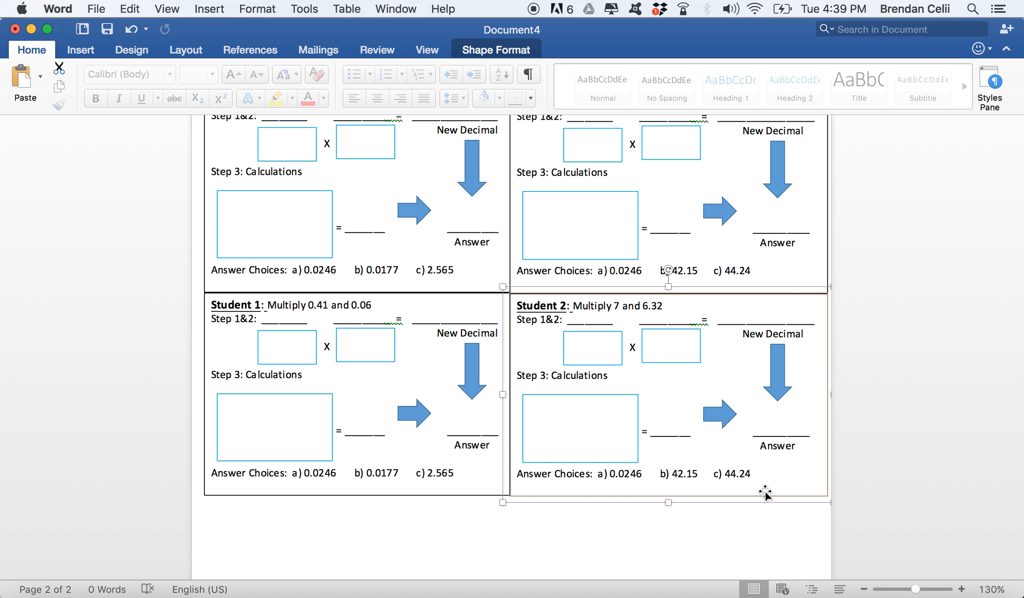
click(483, 50)
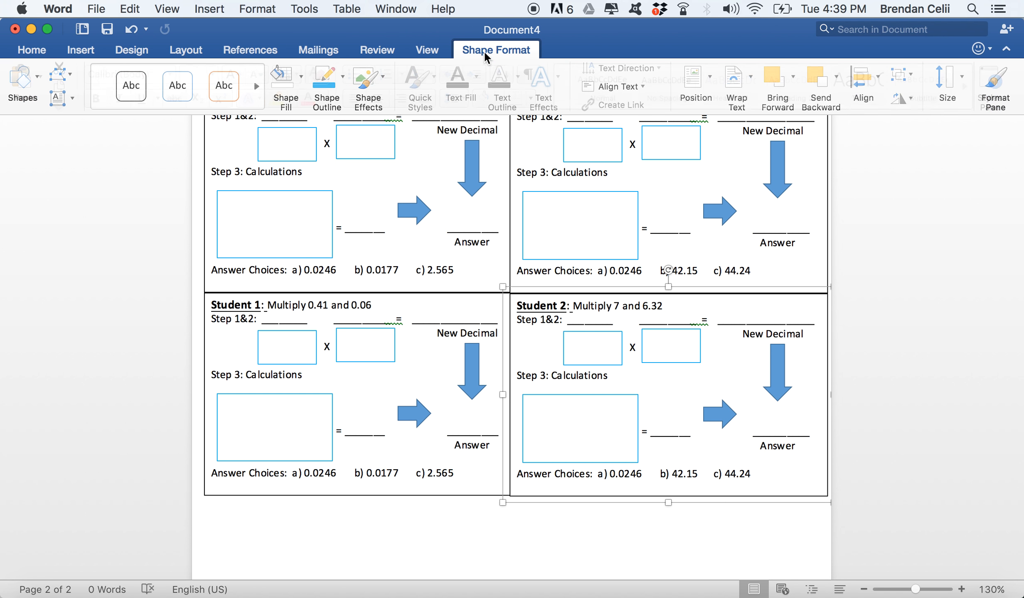
click(901, 80)
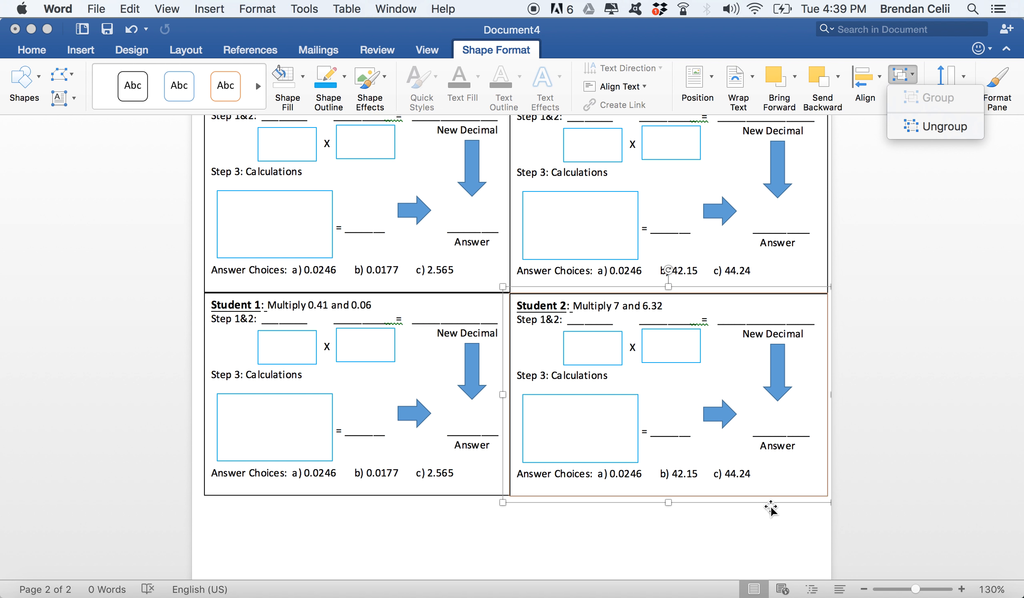
click(775, 532)
click(786, 541)
click(790, 407)
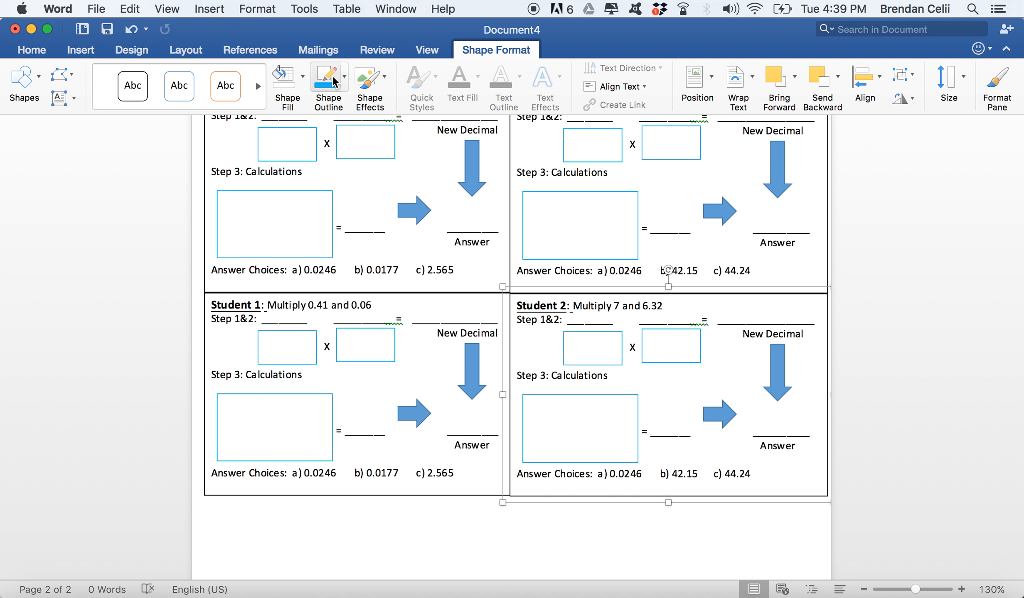
click(344, 77)
mouse_move(380, 319)
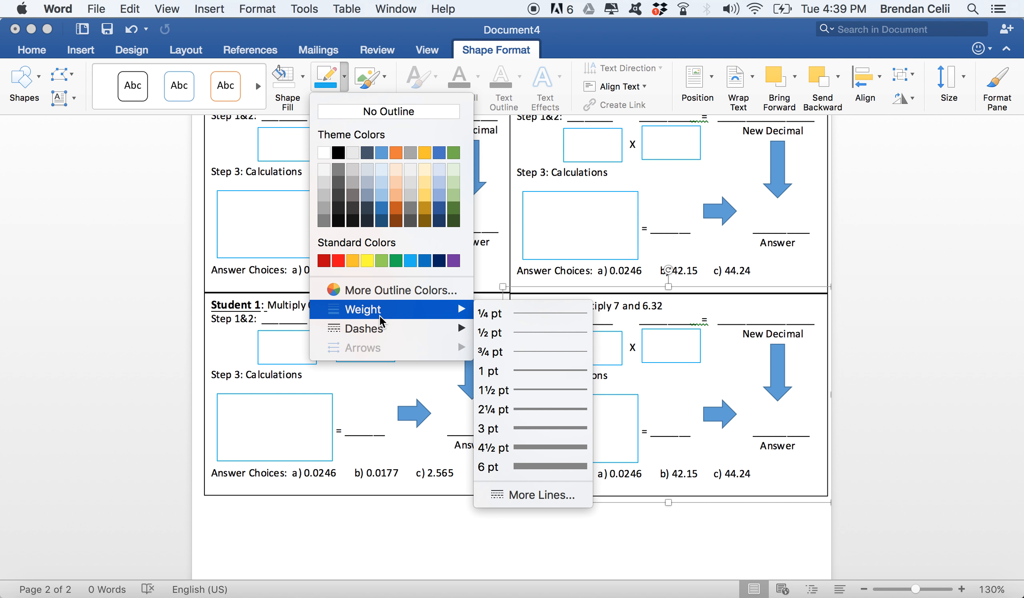
click(518, 376)
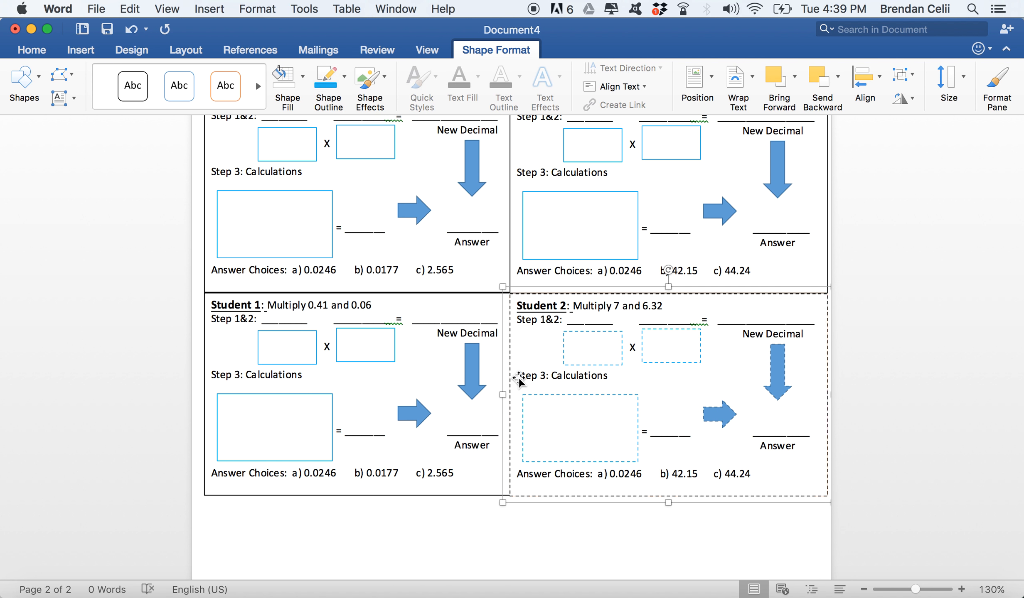
click(708, 550)
key(super+z)
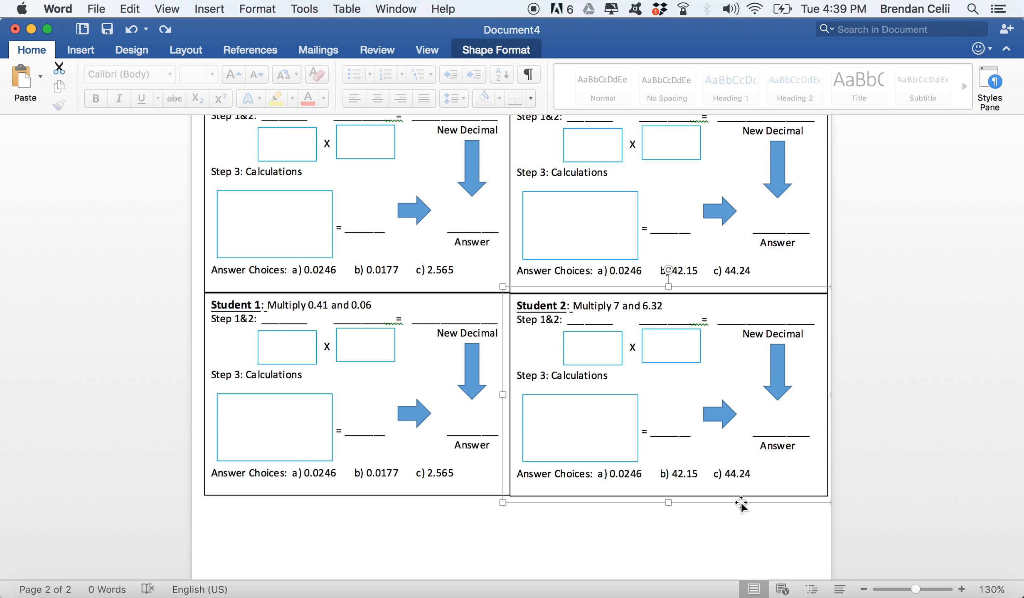
Delete the entire Student 2 box.
click(655, 496)
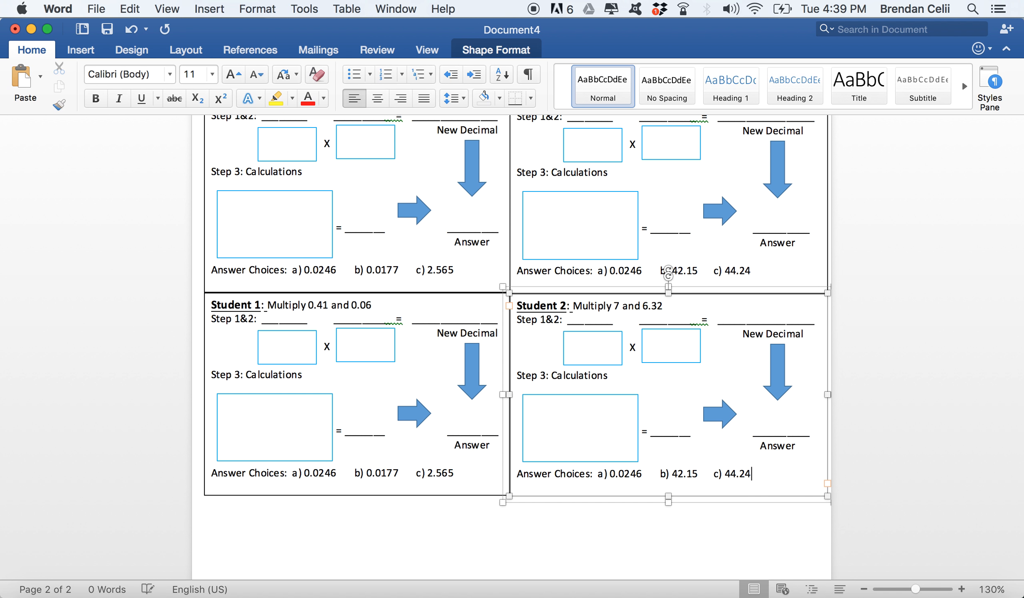
click(718, 499)
key(Delete)
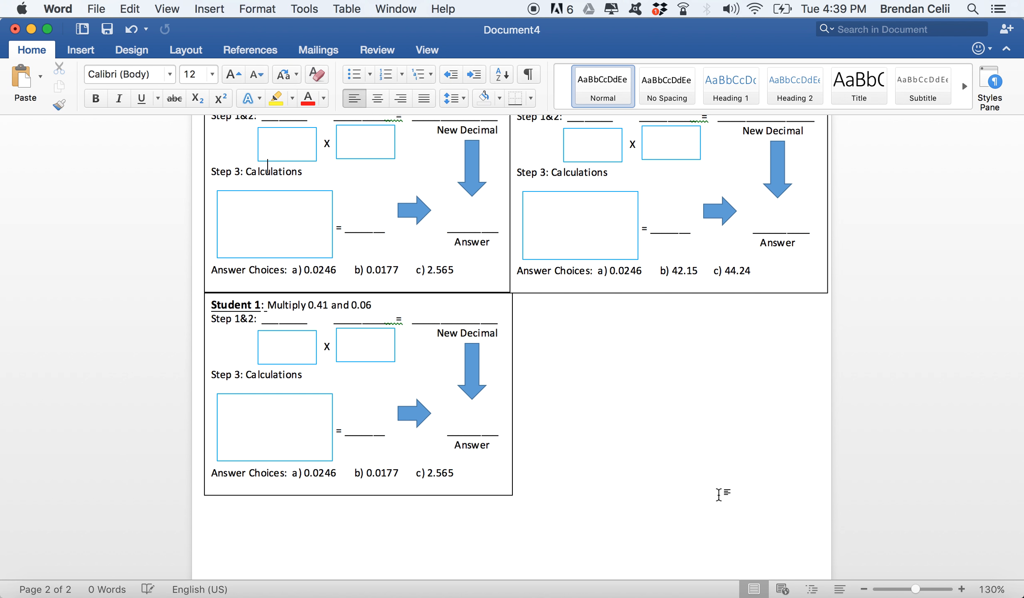
Ungroup the Student 1 box so its frame and shapes can be edited individually.
click(435, 492)
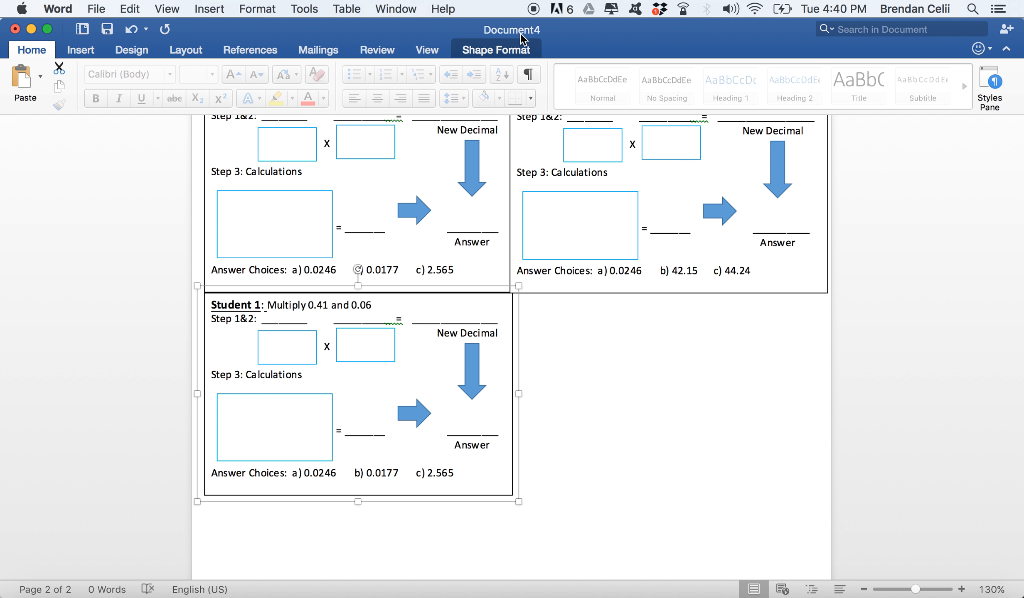
click(521, 50)
click(905, 77)
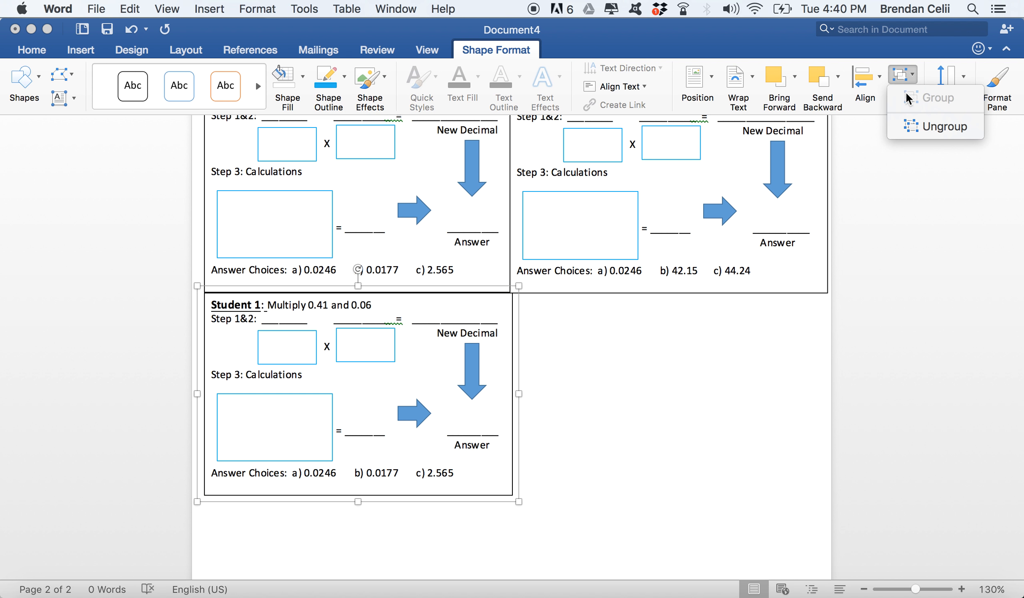
click(616, 427)
Give the Student 1 frame a dashed outline with a 3 pt weight.
click(509, 418)
click(490, 50)
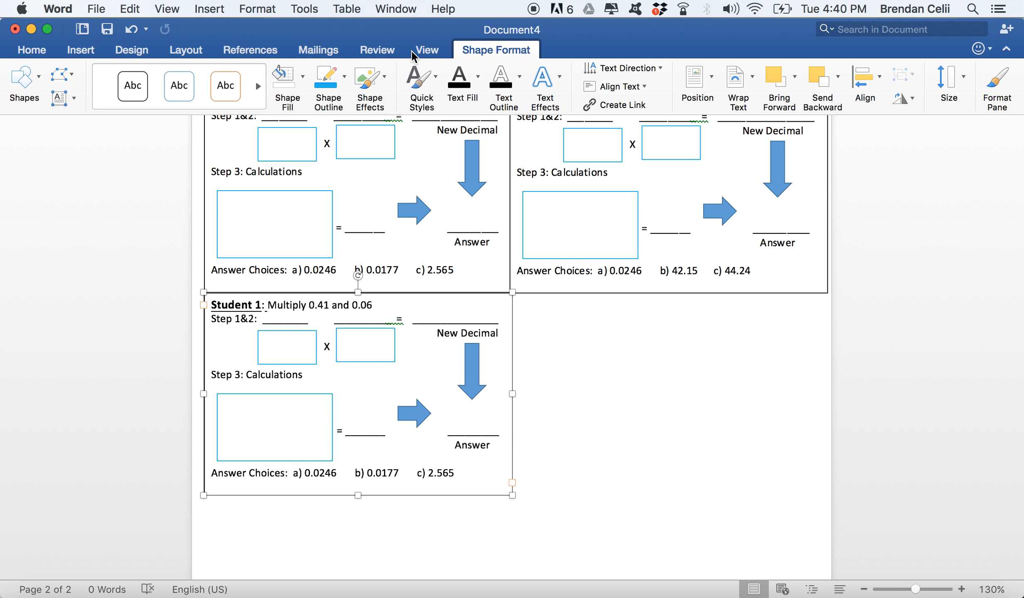
click(345, 77)
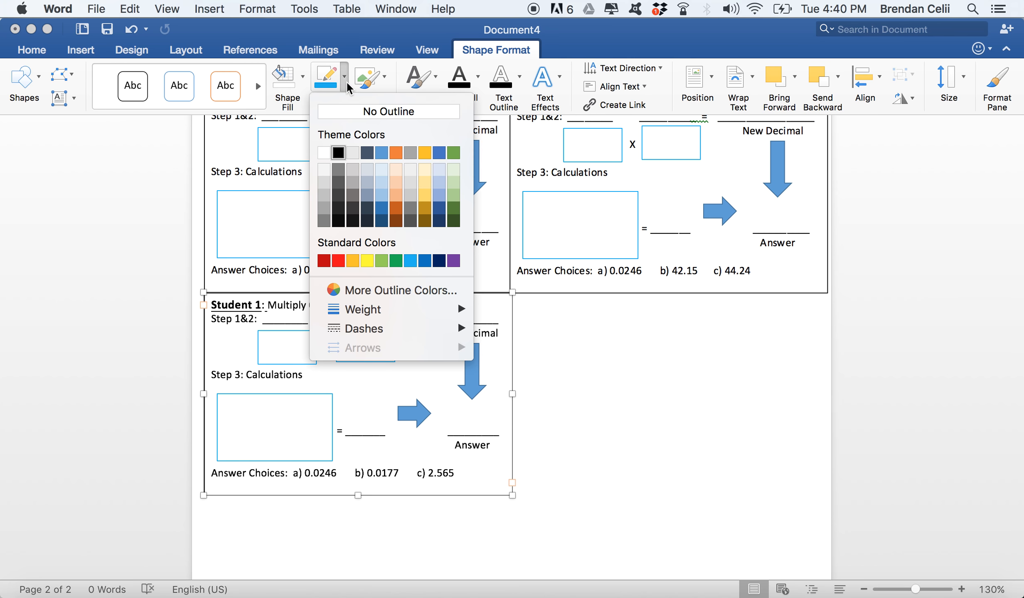
mouse_move(416, 329)
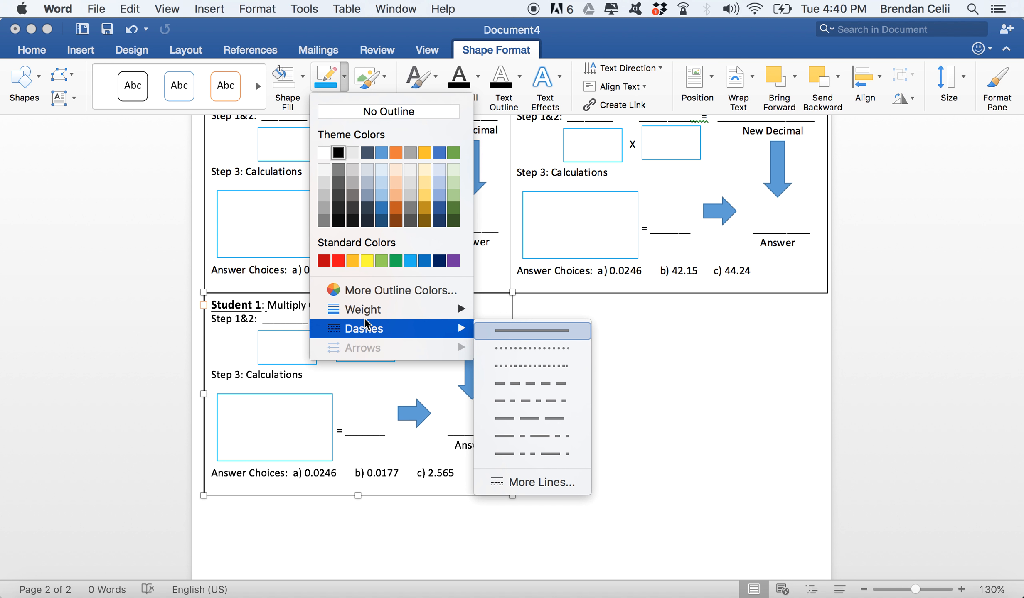
click(519, 367)
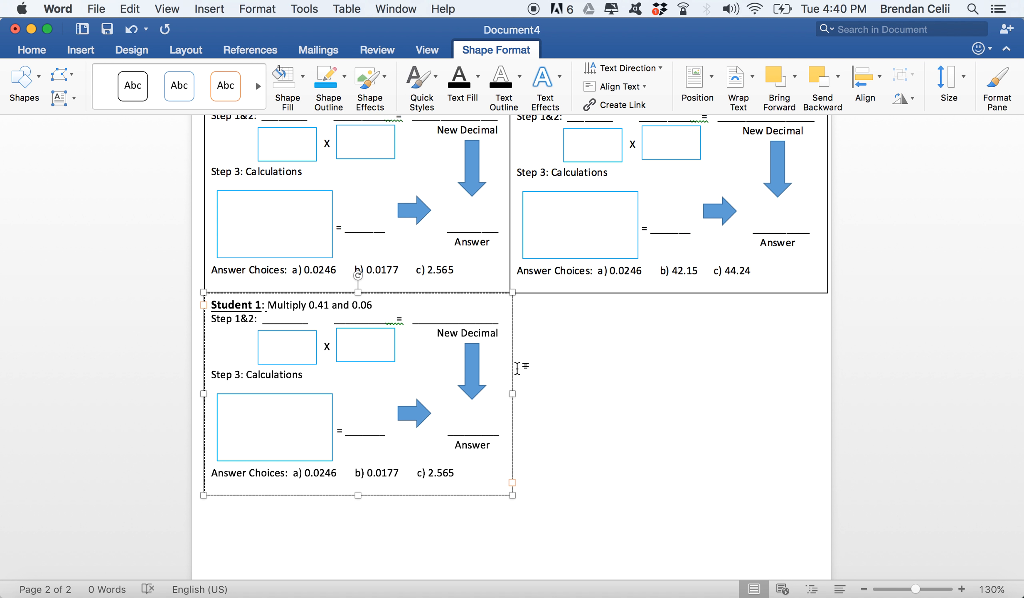
click(346, 81)
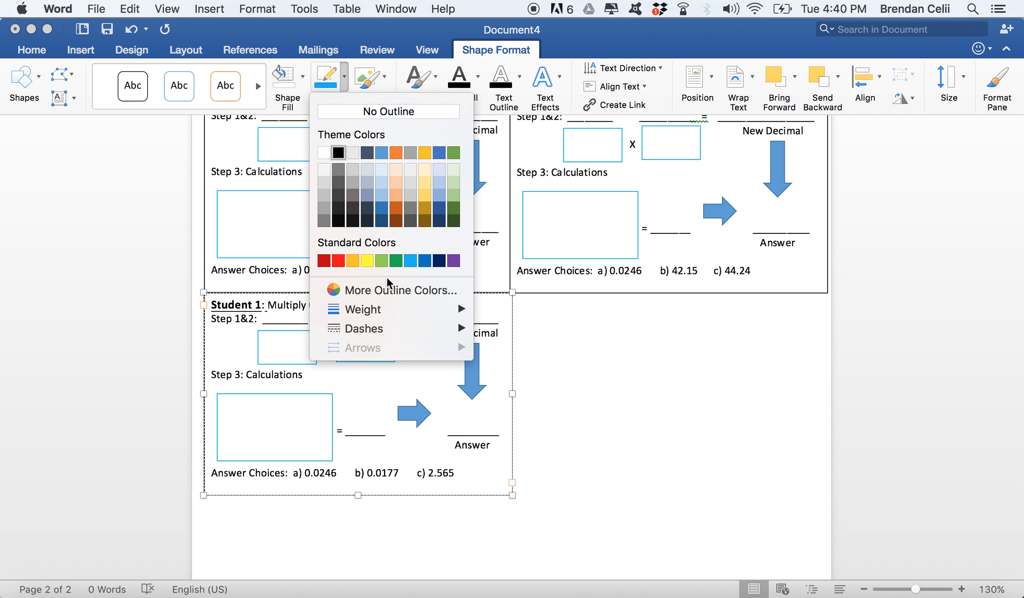
mouse_move(388, 310)
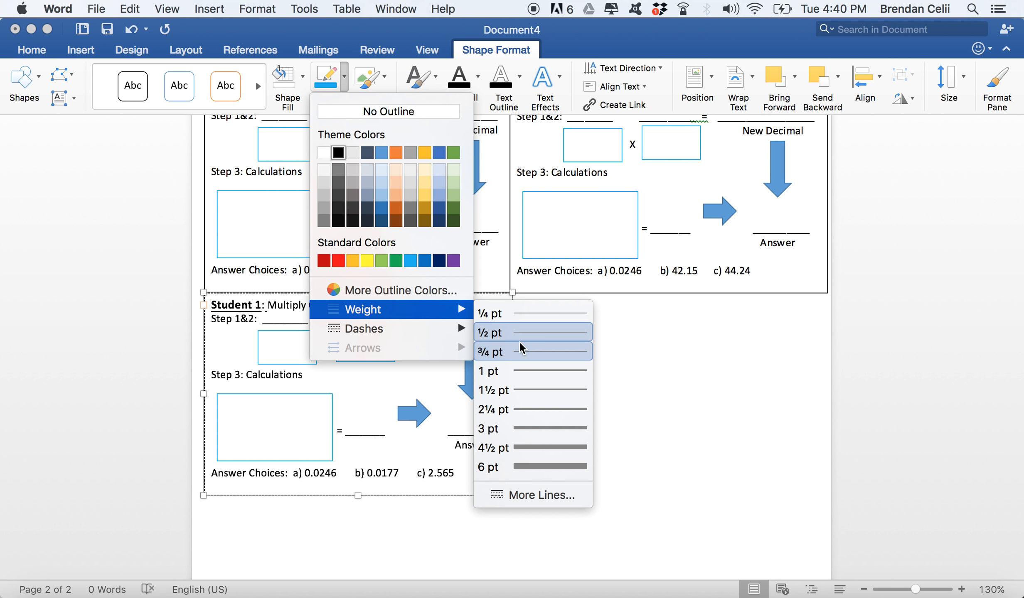
click(531, 428)
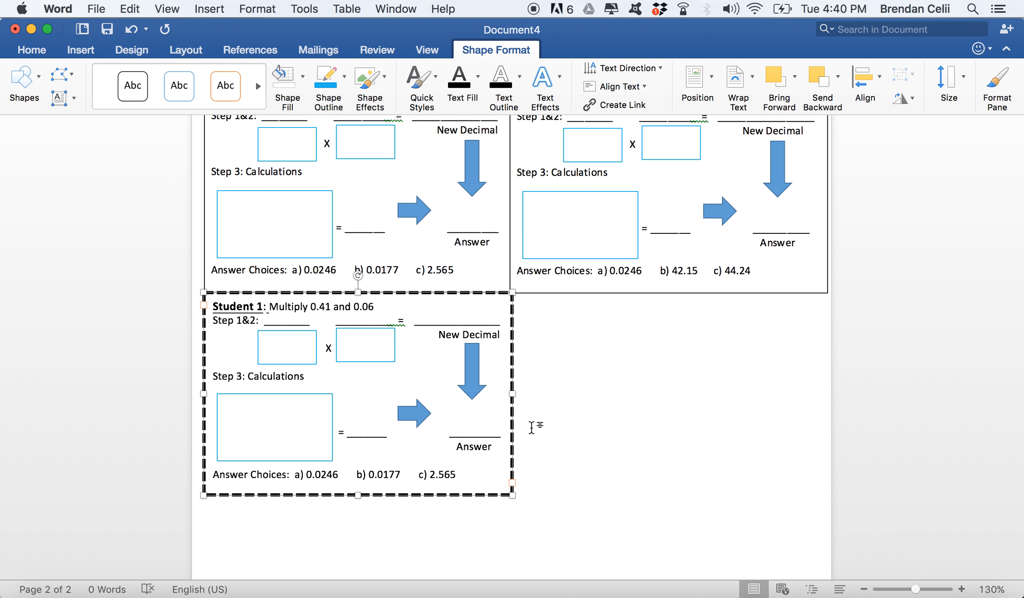
click(555, 416)
Group the two arrows and three blue rectangles inside the Student 1 box, leaving out the frame.
click(511, 377)
click(469, 376)
shift+click(417, 411)
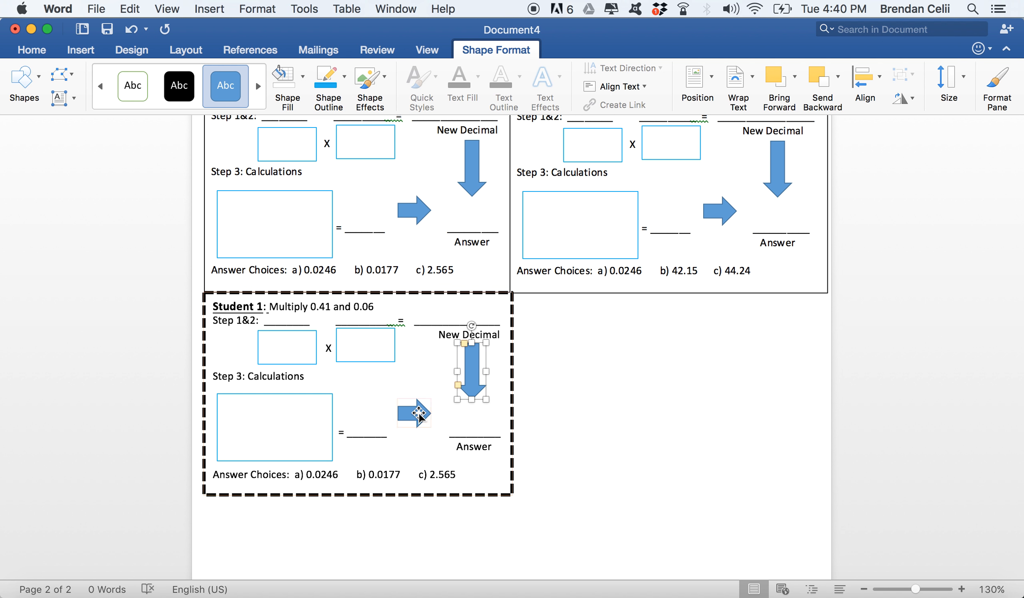
shift+click(382, 351)
shift+click(306, 363)
shift+click(308, 434)
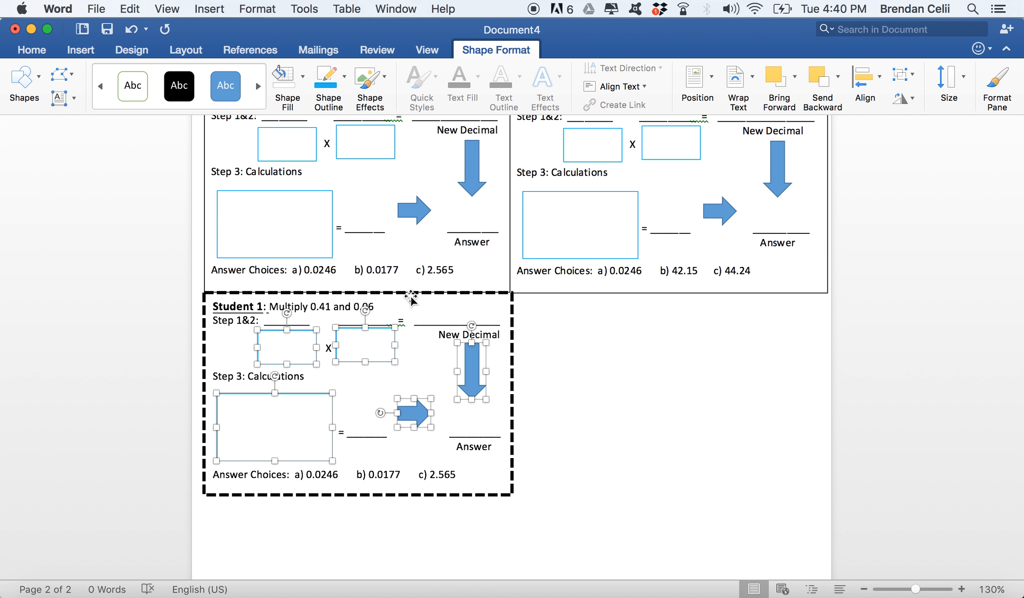
click(904, 75)
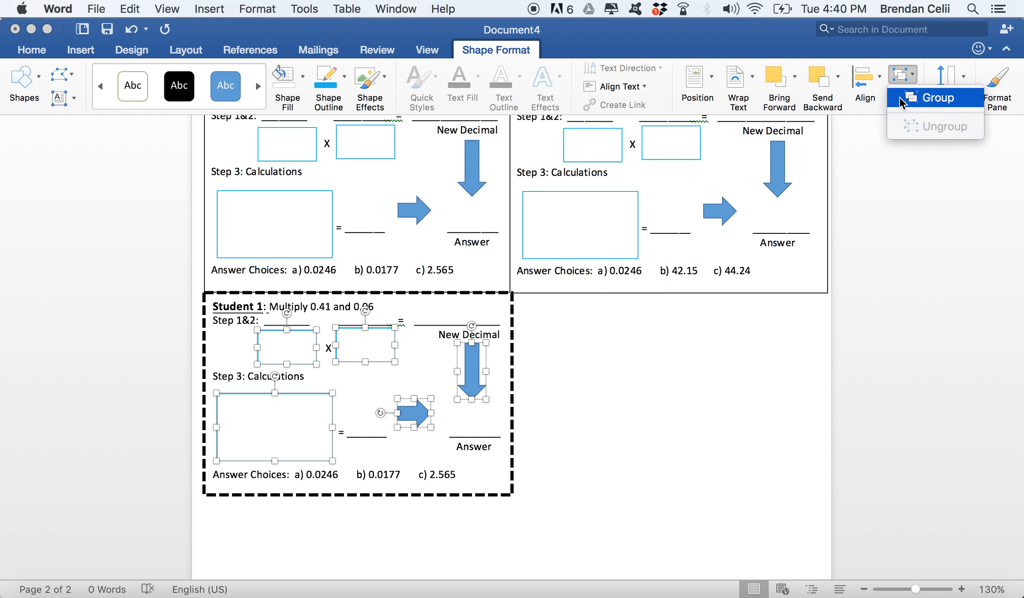
click(915, 98)
Try to duplicate the Student 1 box by copying its dashed frame, and undo the paste.
click(512, 371)
key(super+c)
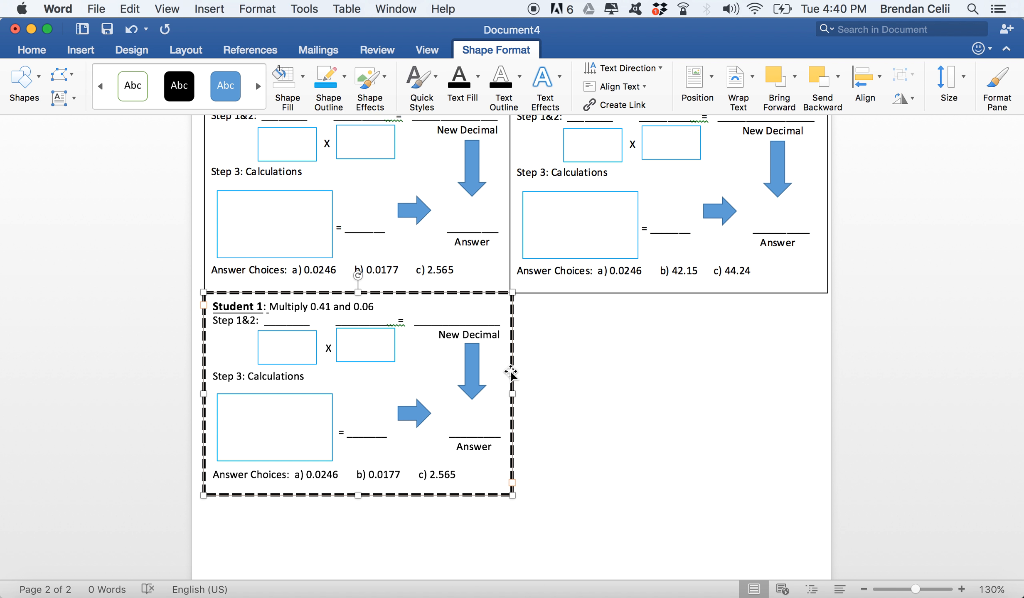
click(544, 381)
key(super+v)
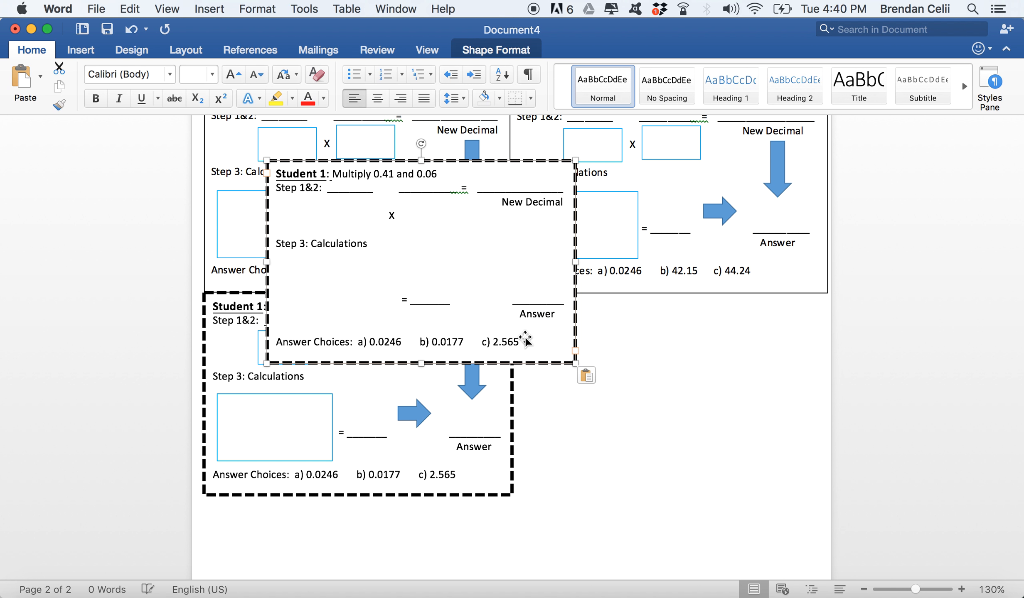
key(super+z)
Undo the grouping of the arrows and rectangles in the Student 1 box.
click(473, 379)
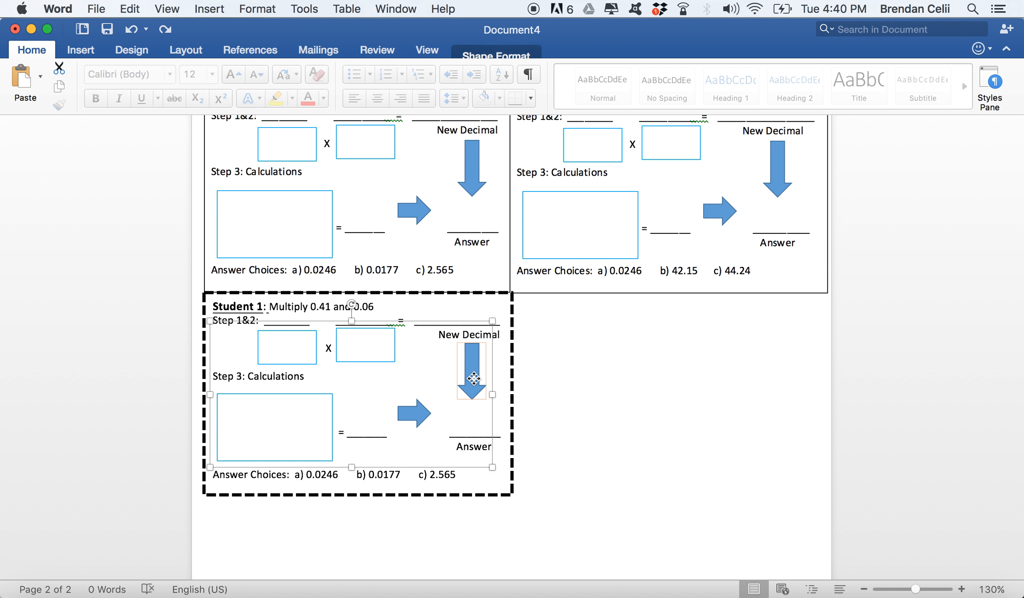
click(513, 374)
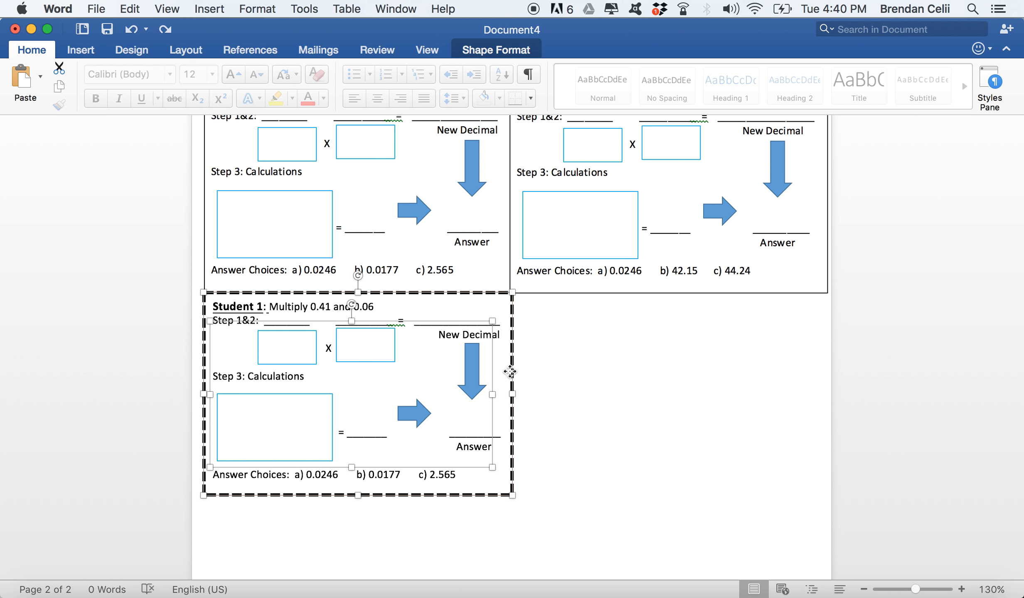
click(548, 373)
key(super+z)
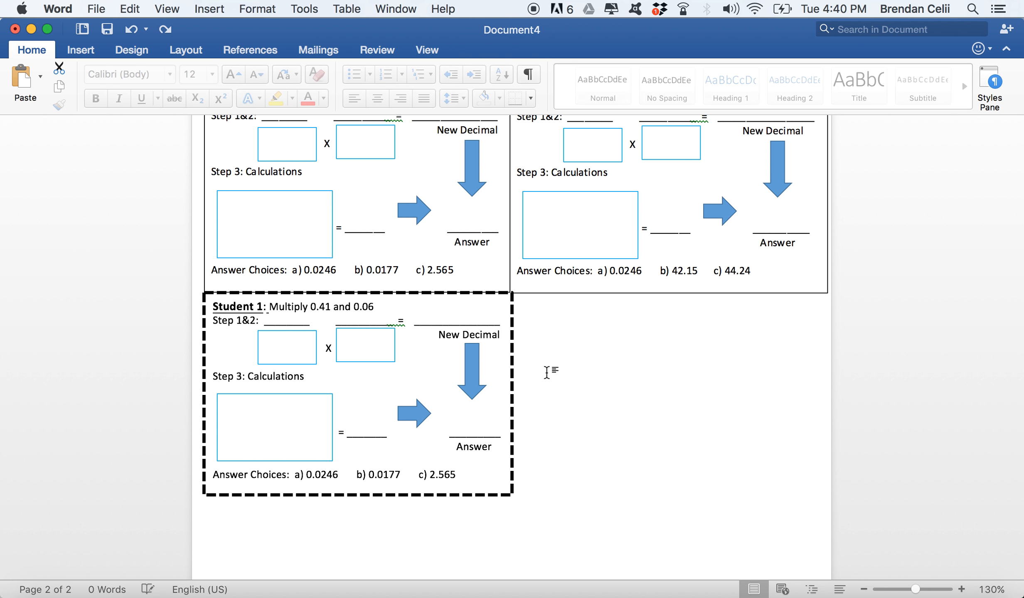
Group the dashed Student 1 frame together with its two arrows and three blue rectangles.
shift+click(512, 375)
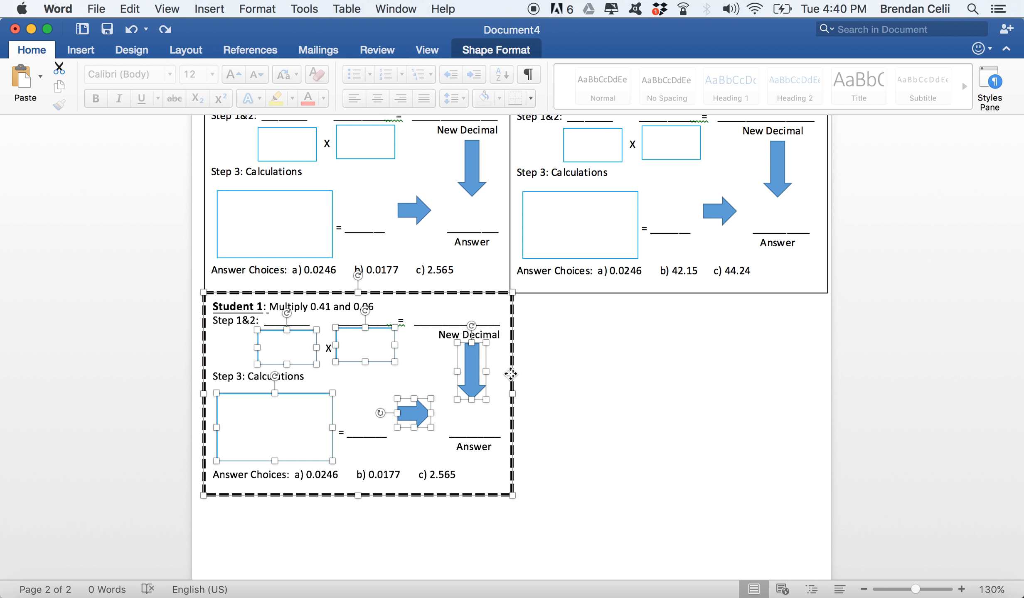
click(494, 50)
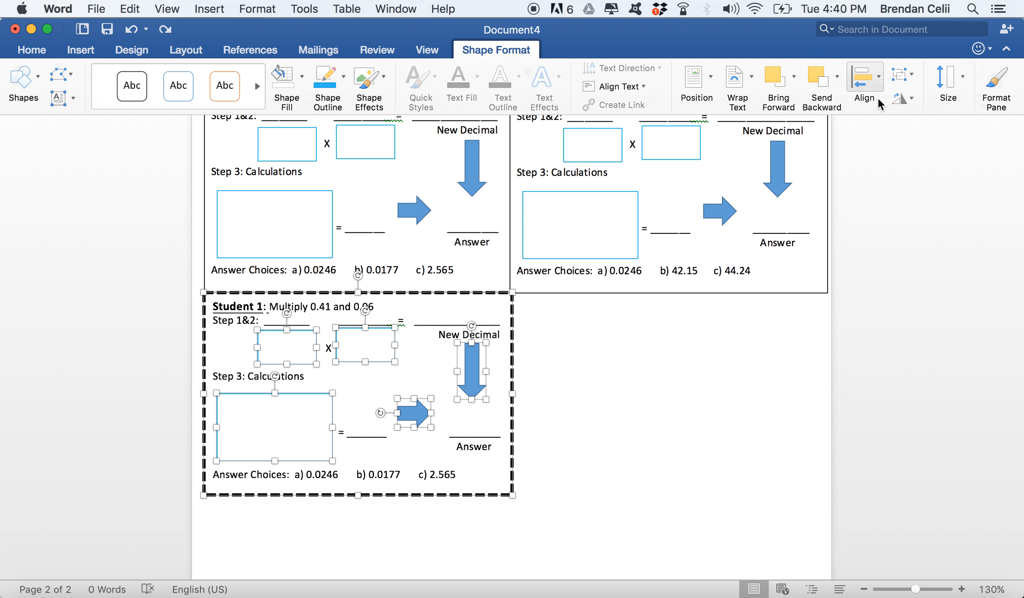
click(903, 77)
click(910, 100)
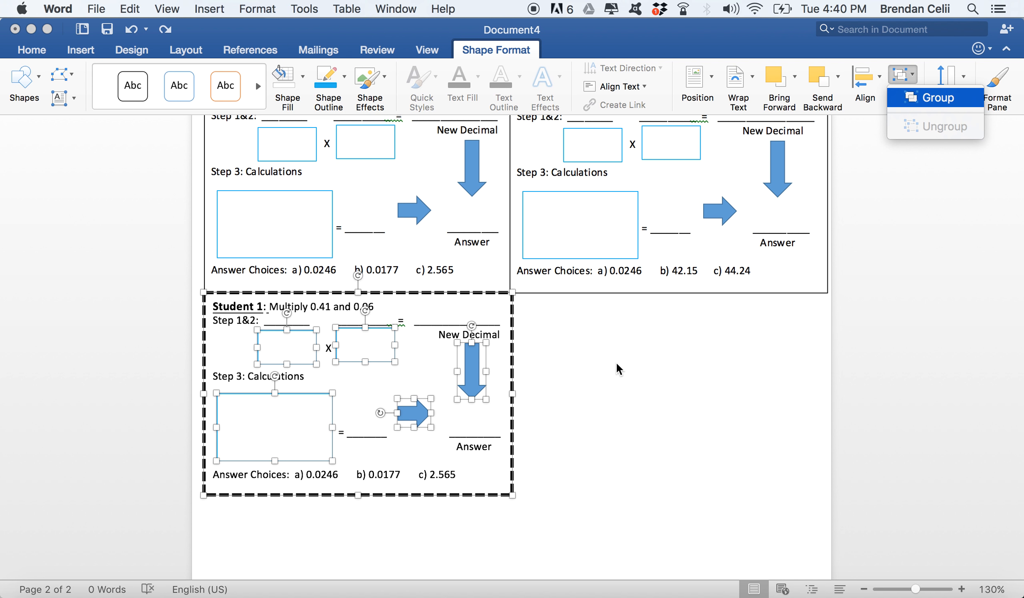
Duplicate the grouped Student 1 box, place the copy directly to its right, and retitle the copy as Student 2.
click(536, 372)
click(506, 367)
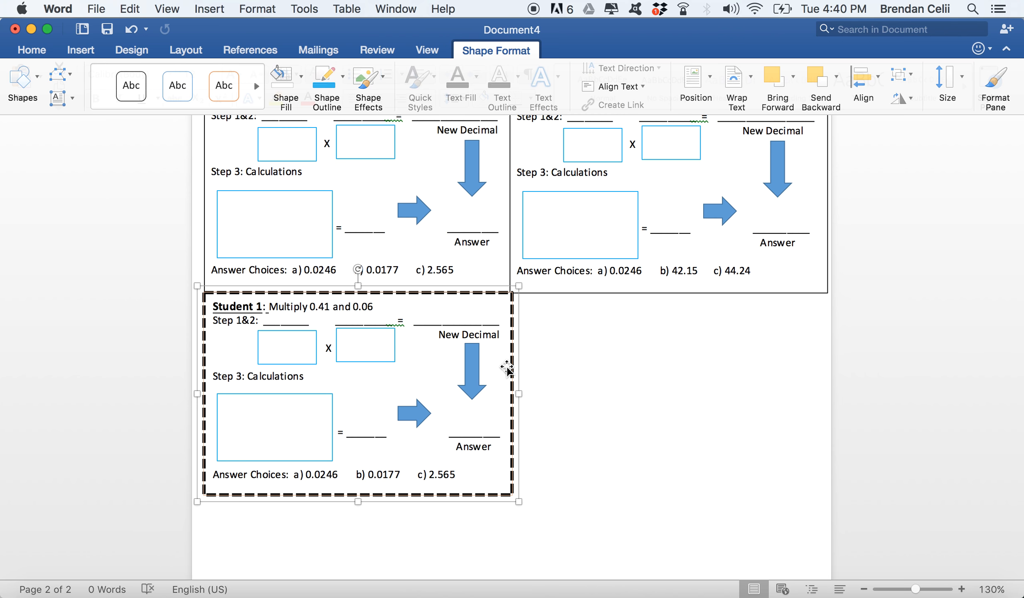
key(super+v)
drag(696, 351, 818, 344)
click(540, 308)
key(BackSpace)
text(2)
Change the Student 1 problem to "Multiply 0.040 and 0.65".
click(327, 307)
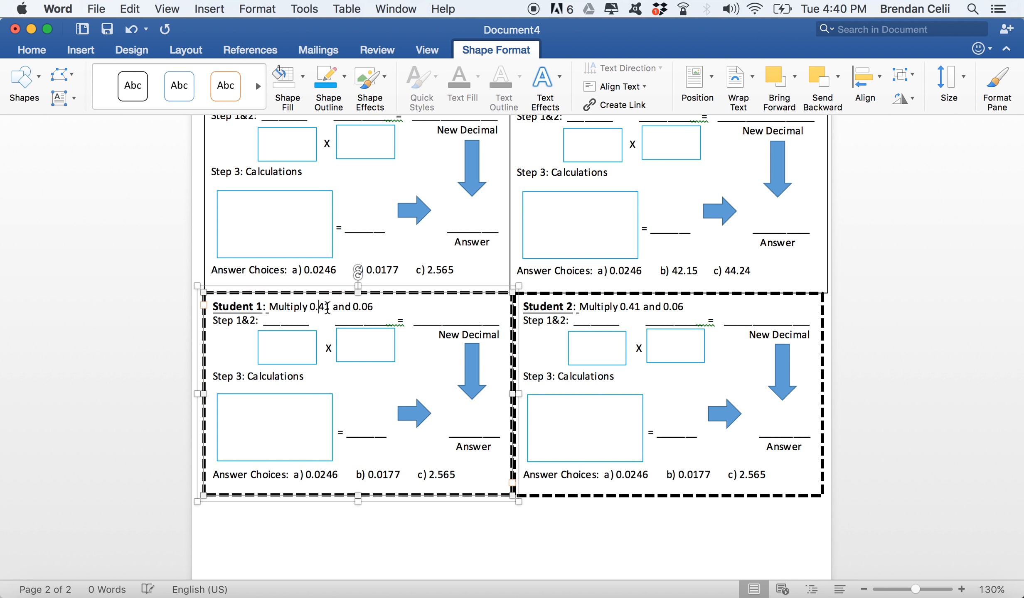
key(BackSpace)
key(BackSpace)
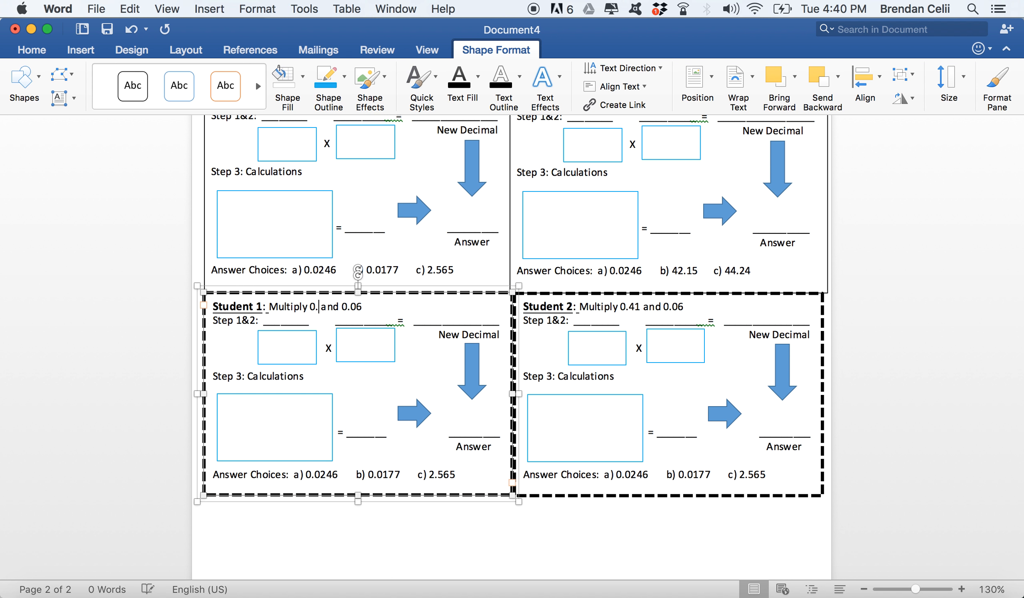
text(040)
click(376, 307)
key(BackSpace)
key(BackSpace)
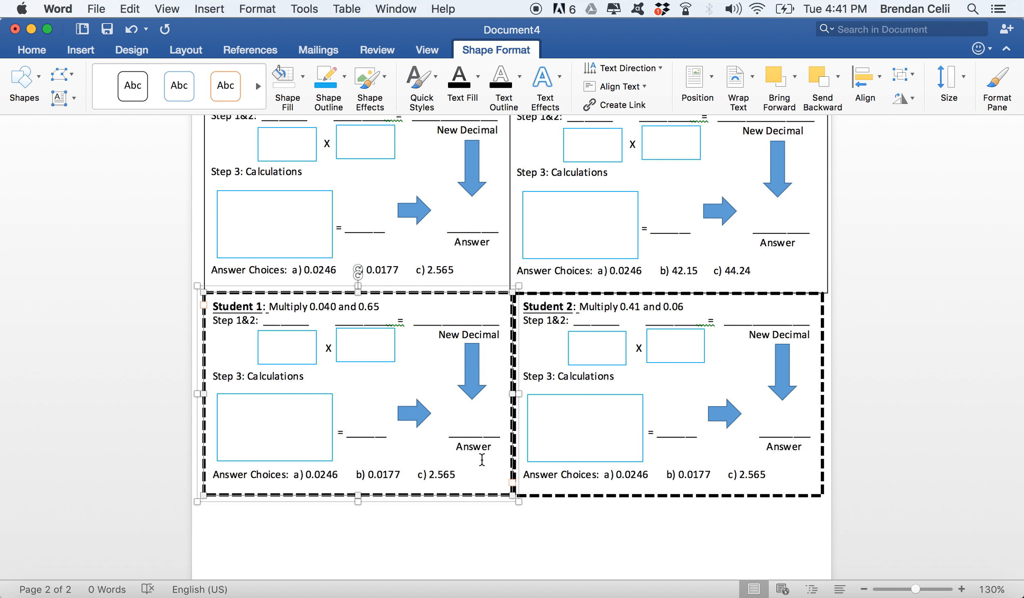
Replace the Student 1 answer line with "Answer Choices: a) 0.026 b) 0.356 c) 0.029 d) 0.034".
key(super+Tab)
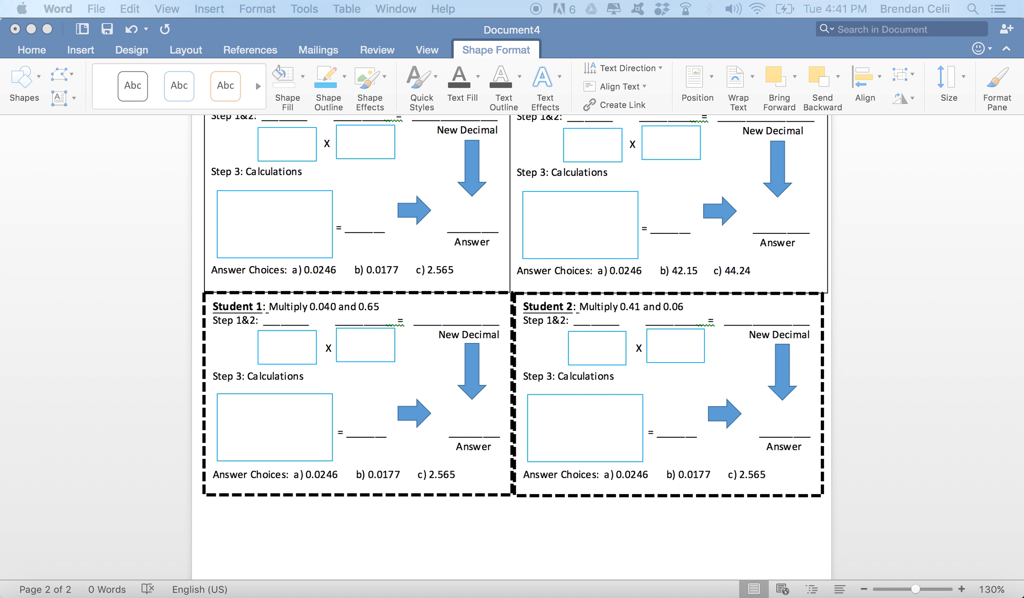
click(443, 485)
drag(468, 473, 223, 478)
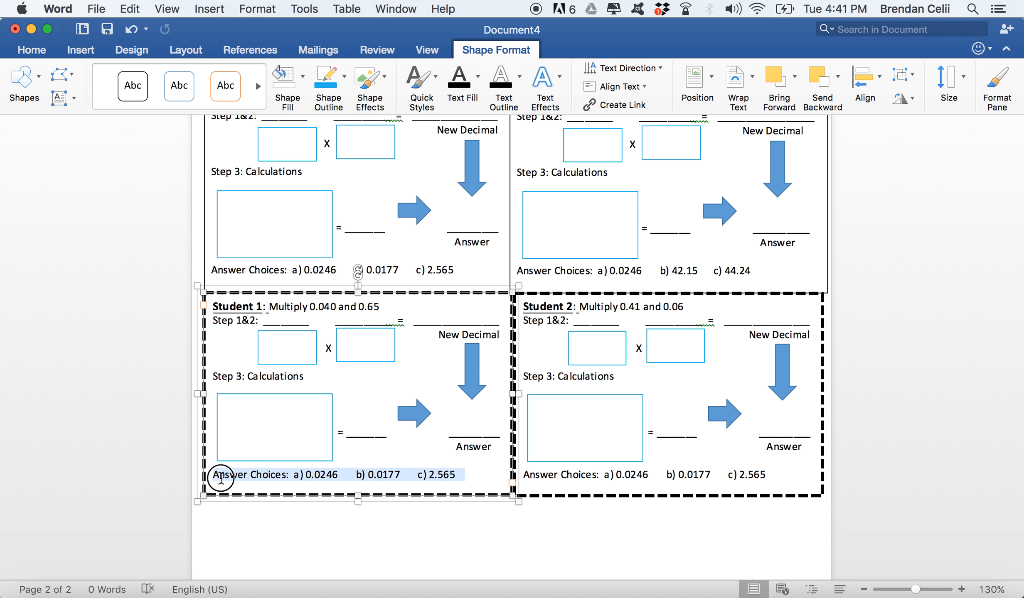
text(a) 0.026 b) 0.356 c) 0.029 d) 0.034)
click(215, 476)
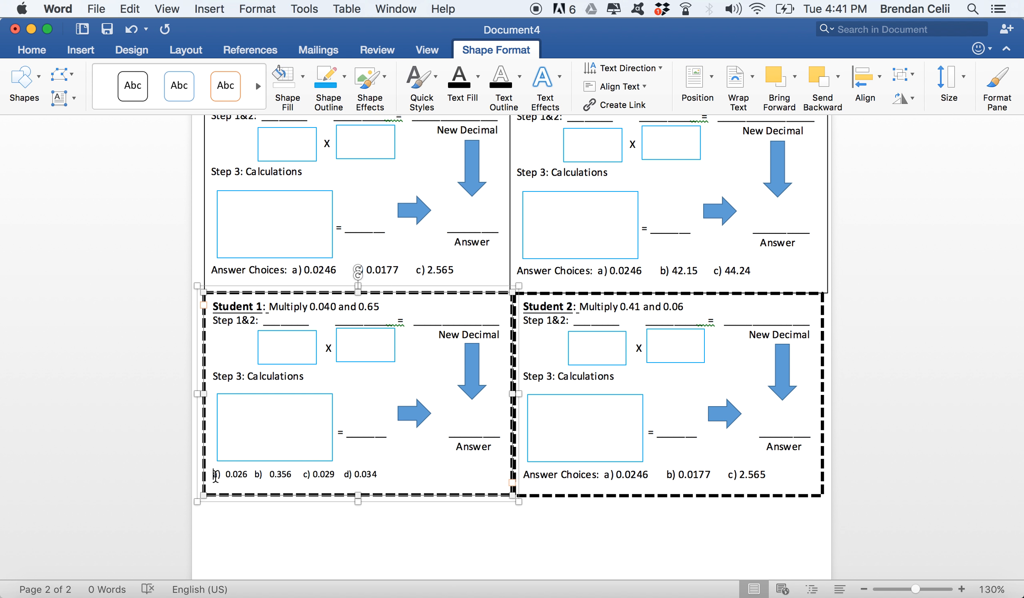
text(Answer Choic)
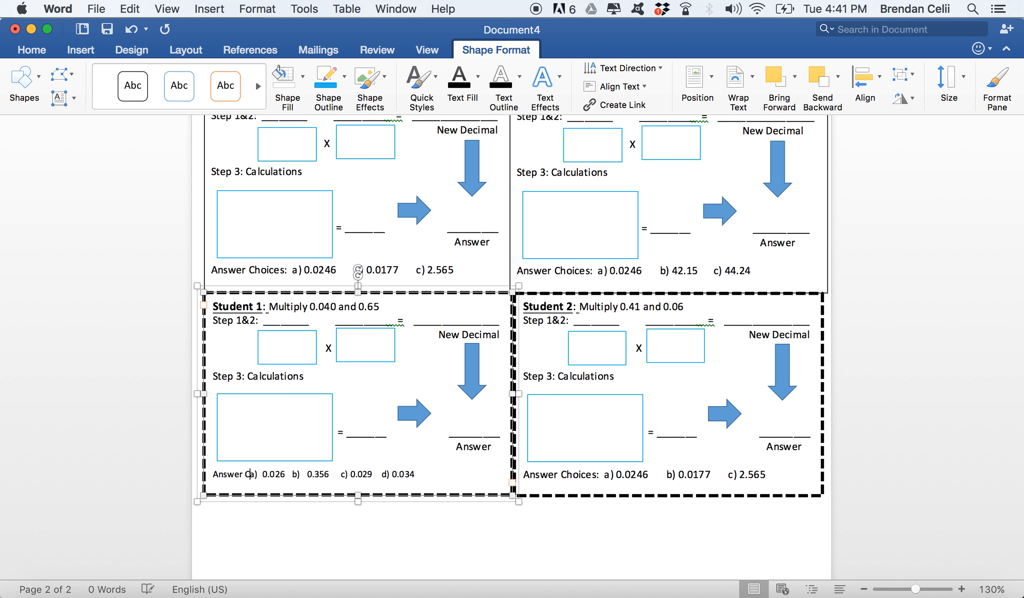
text(es:)
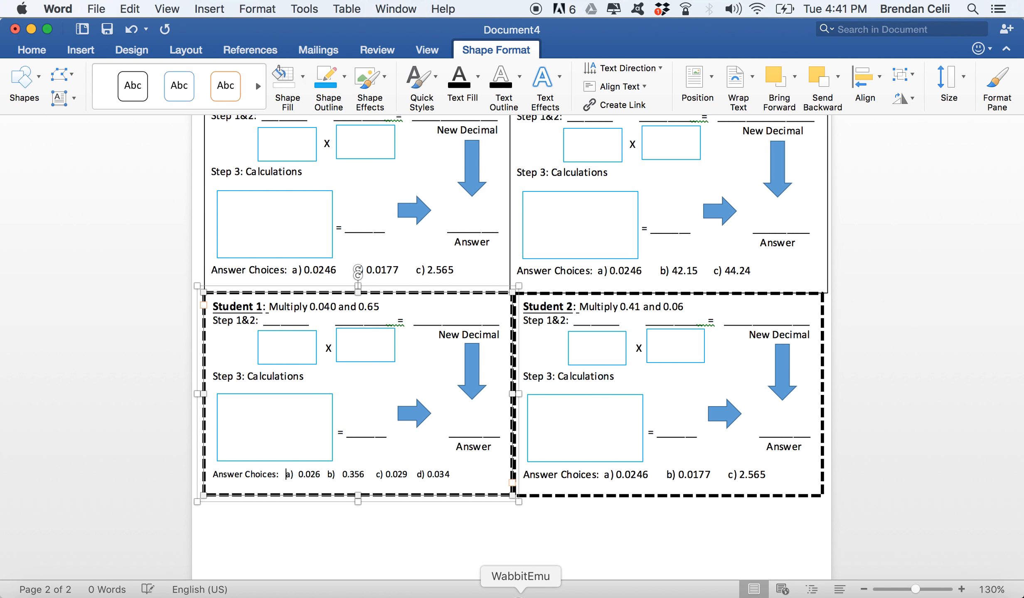
Open the WabbitEmu calculator and move the Word window aside so both are visible side by side.
click(518, 596)
key(super+Tab)
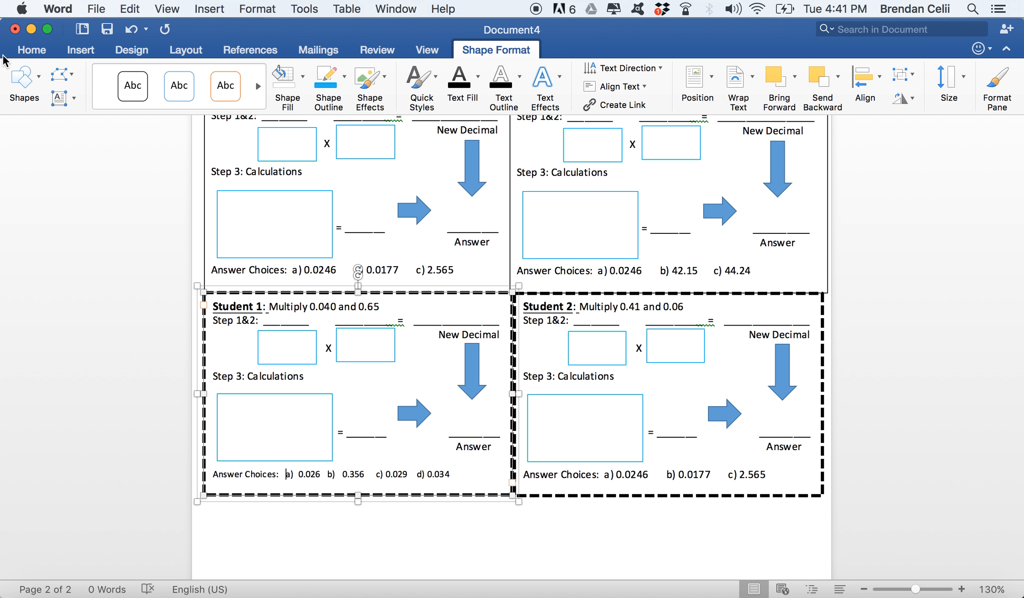
drag(3, 61, 268, 120)
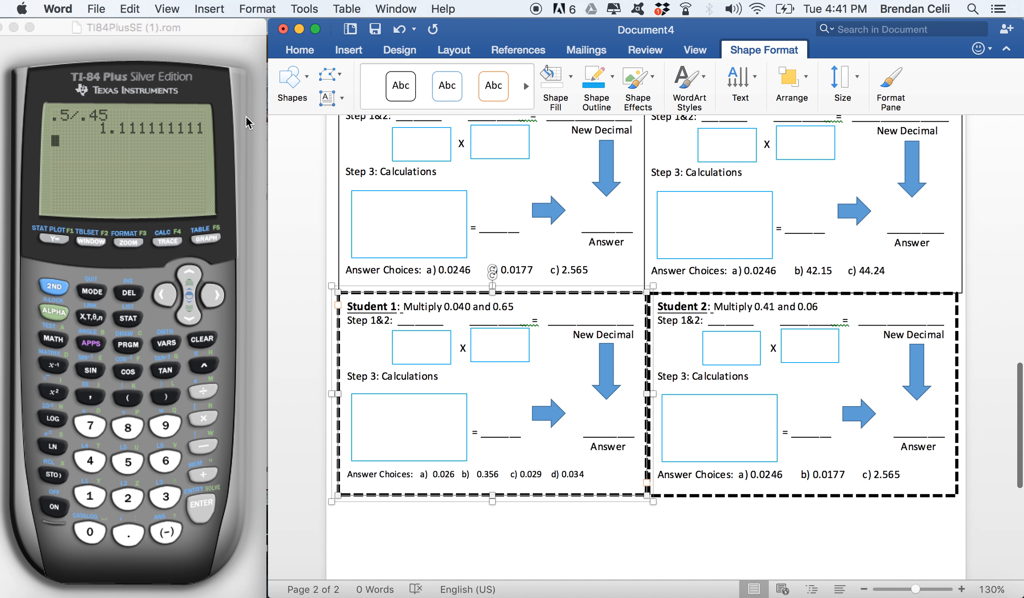
Clear the calculator and compute 0.040*0.65 to check the Student 1 answer.
click(204, 301)
click(203, 341)
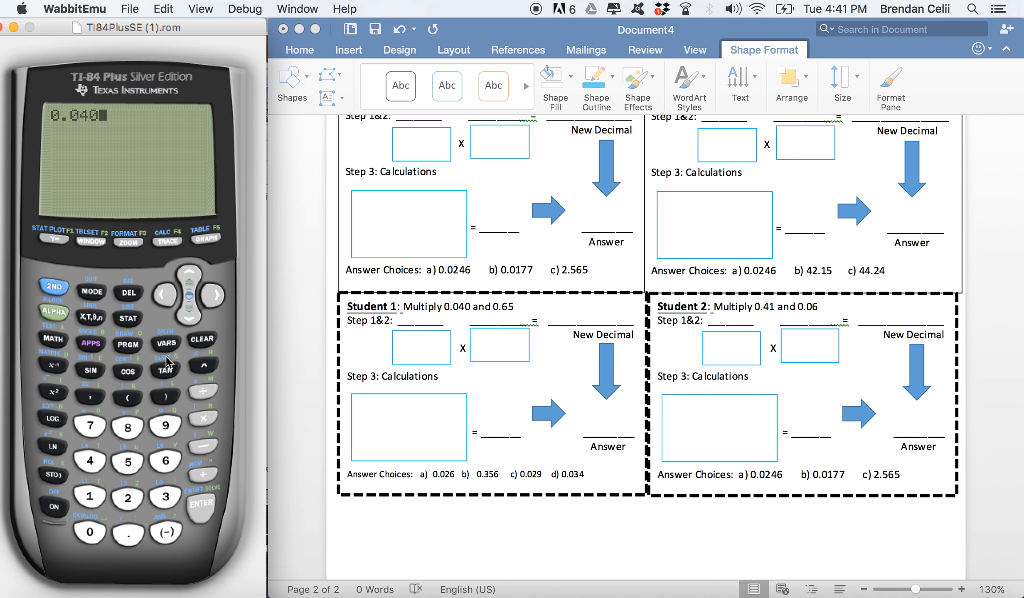
text(0.040*0.65)
key(Return)
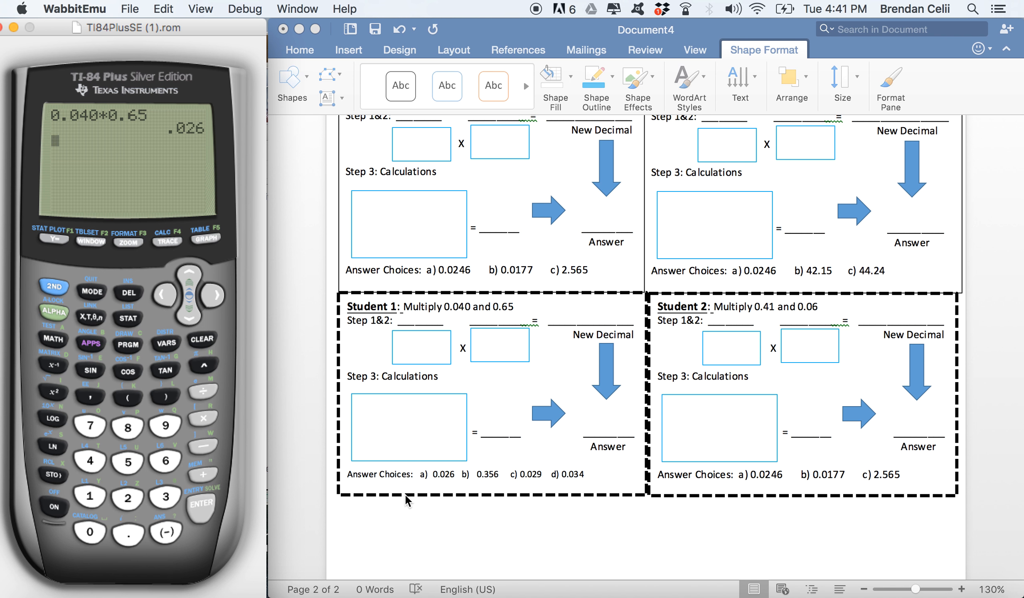
Return to the Word document, nudge the Student 2 box slightly toward Student 1, and switch back to the calculator.
click(539, 484)
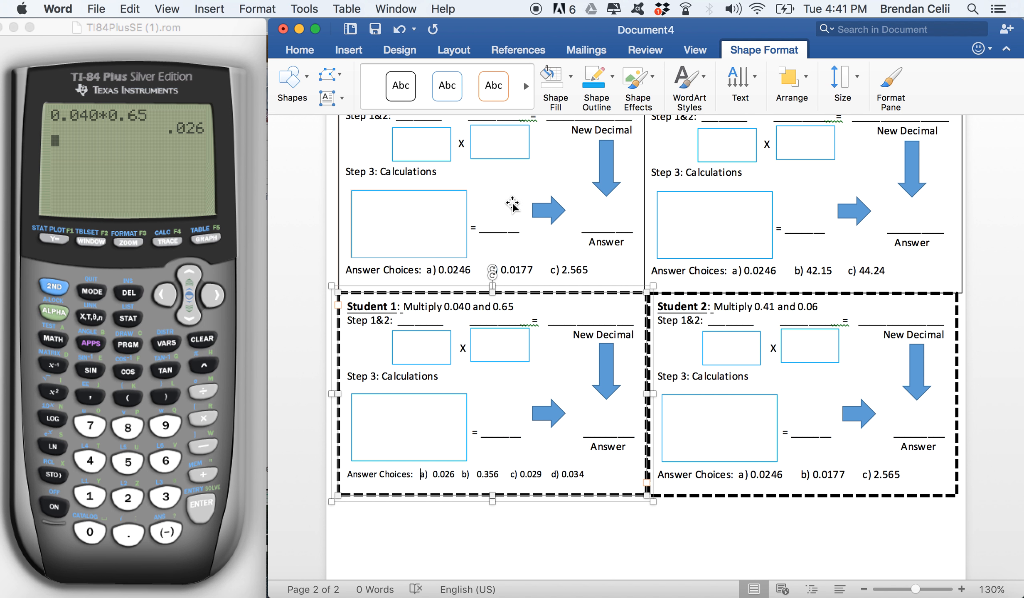
drag(811, 430, 813, 430)
click(780, 383)
drag(780, 383, 778, 383)
click(742, 337)
click(168, 236)
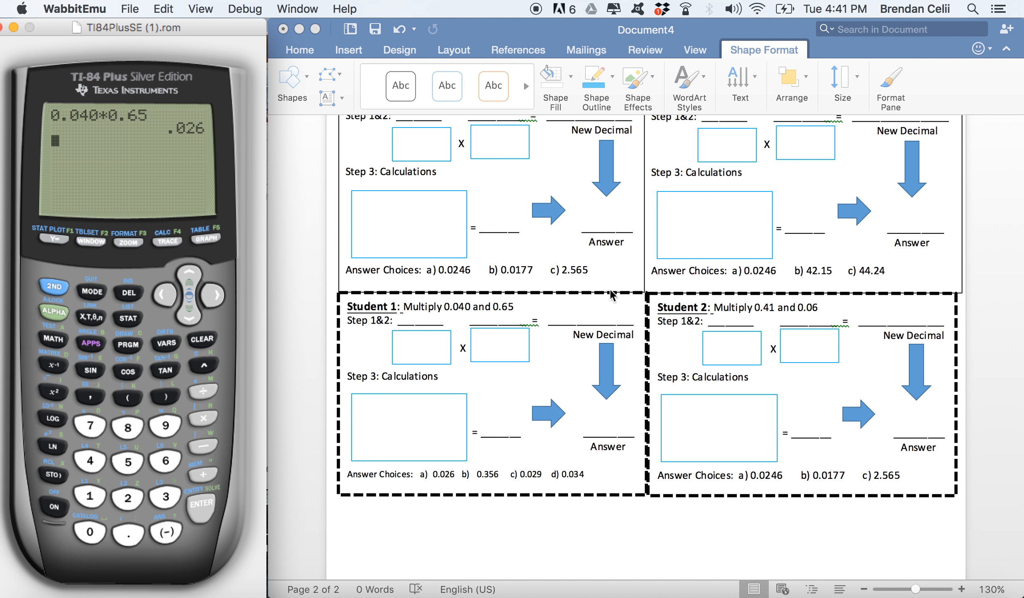
Replace the Student 2 problem text with "Multiply 0.653 and 8".
click(797, 294)
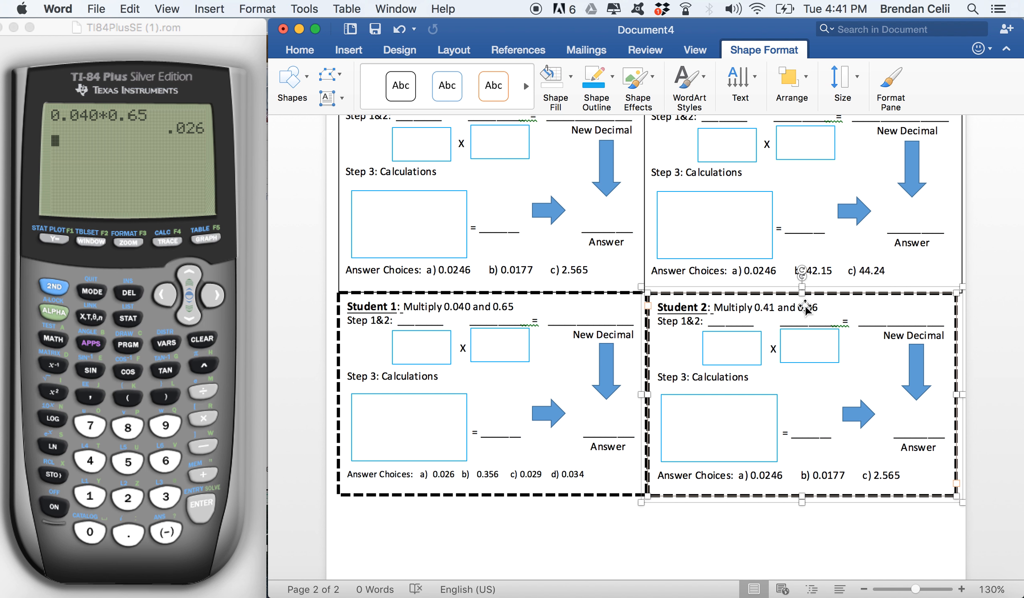
click(776, 518)
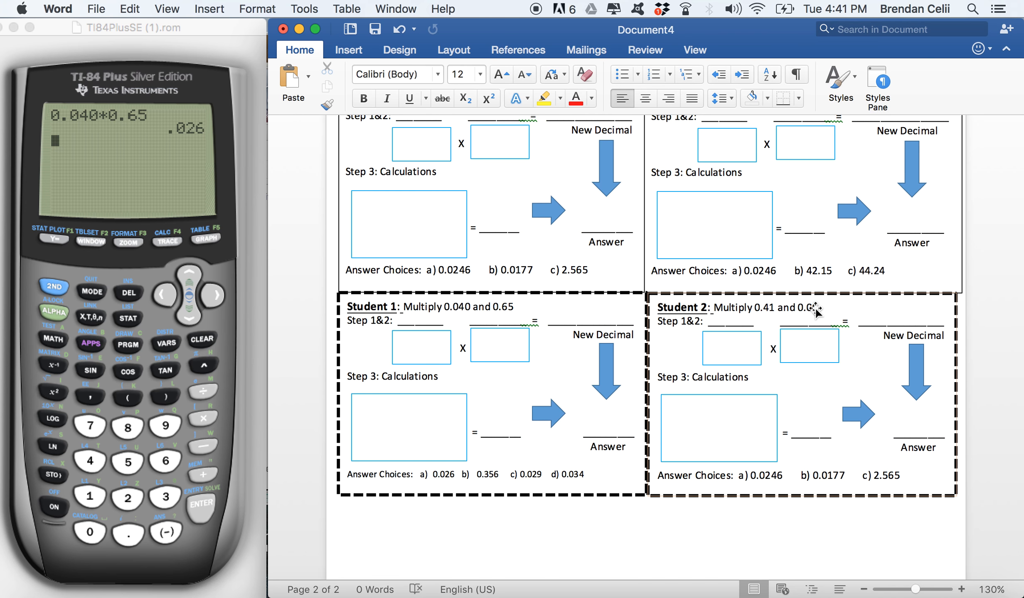
click(783, 332)
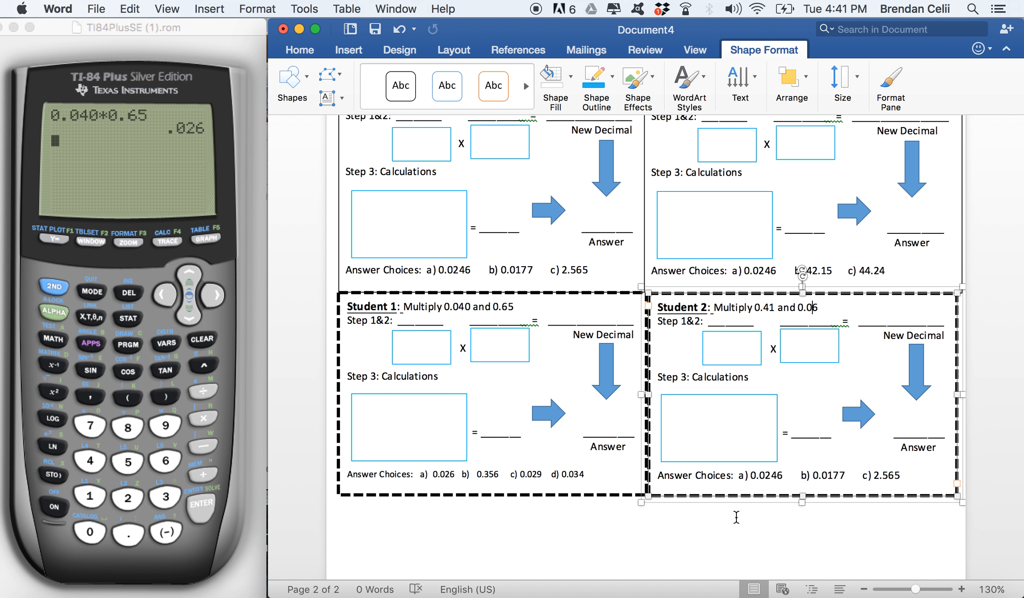
click(713, 548)
drag(819, 312, 727, 308)
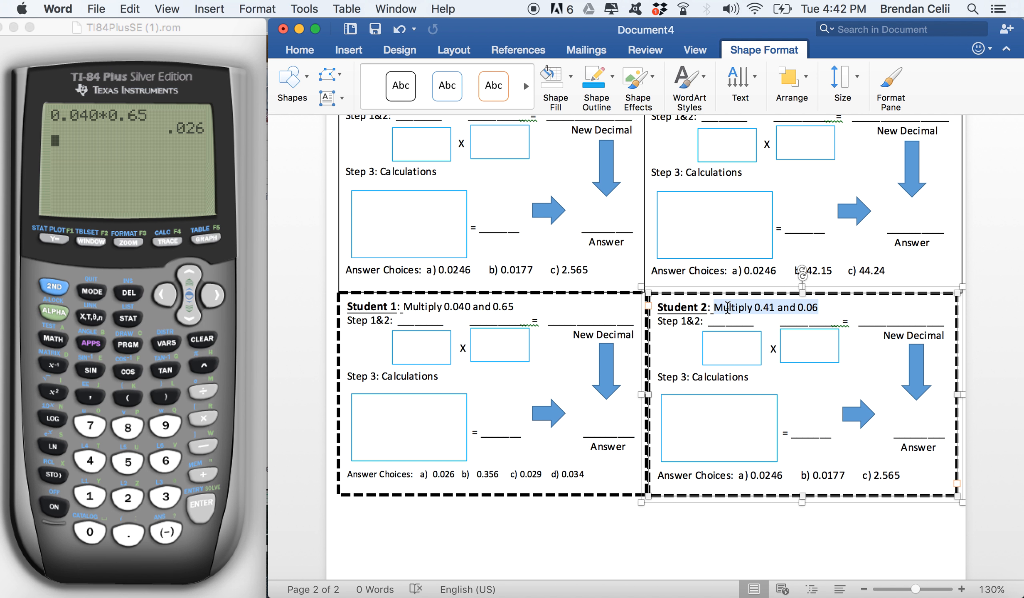
text(Mul)
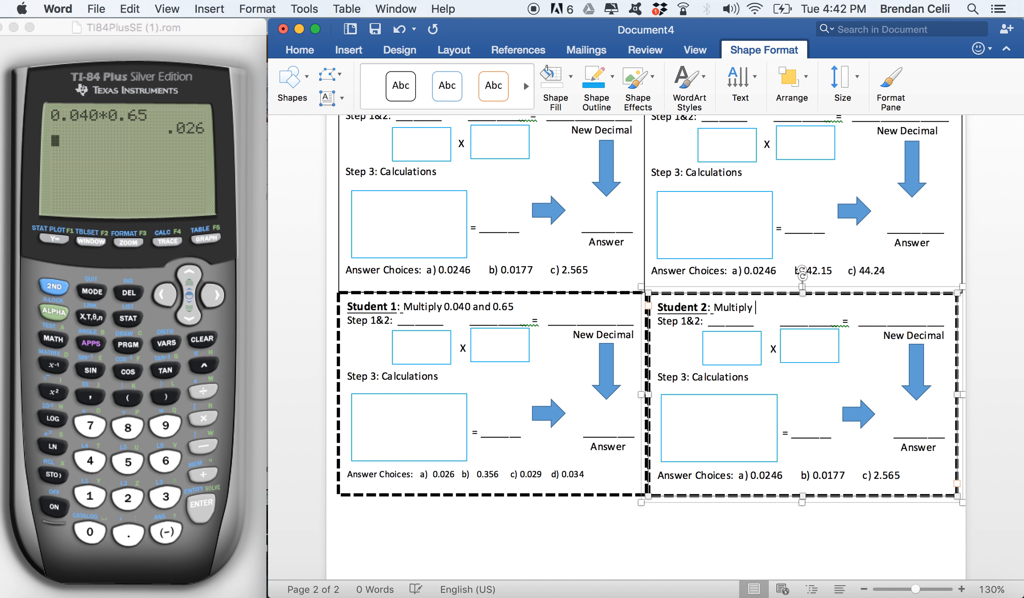
text(3 and 8)
Switch to the WabbitEmu calculator and compute 0.653*8 to check the Student 2 answer.
click(189, 261)
text(0.653)
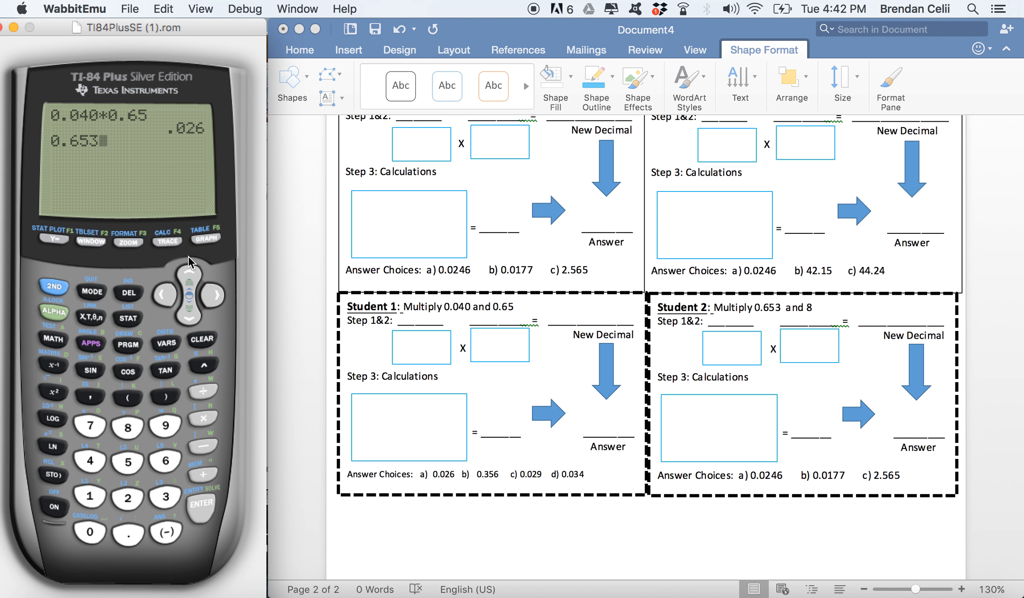
click(205, 424)
text(8)
key(Return)
Return to the Word document and change the Student 2 answer choices to a) 1.246, b) 3.177 and c) 5.224.
click(792, 466)
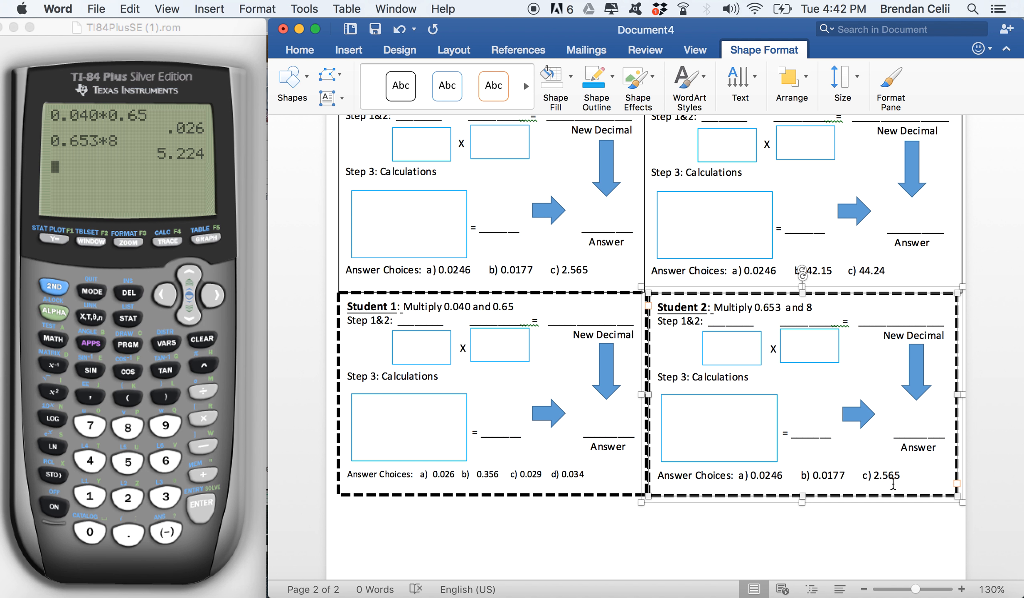
click(905, 477)
key(BackSpace)
key(BackSpace)
key(BackSpace)
key(BackSpace)
key(BackSpace)
text(5.22)
key(BackSpace)
key(Left)
key(BackSpace)
text(3)
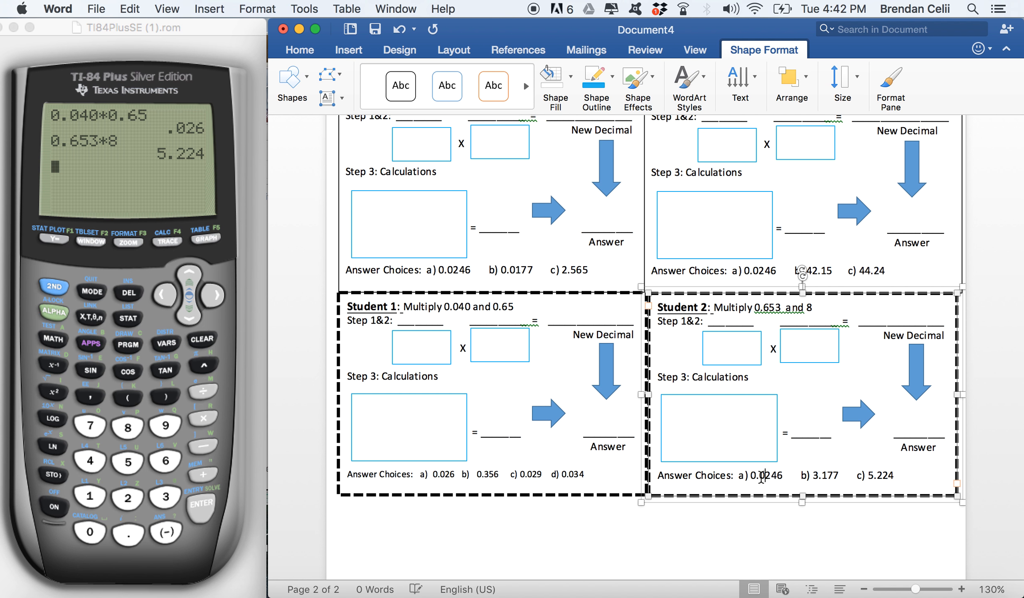
key(BackSpace)
key(BackSpace)
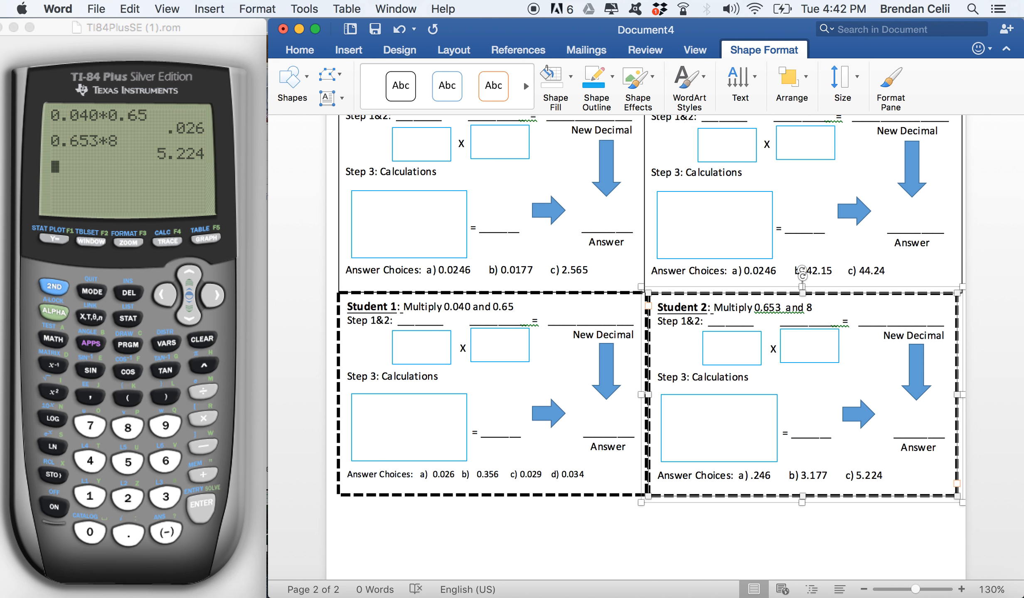
text(1)
click(825, 530)
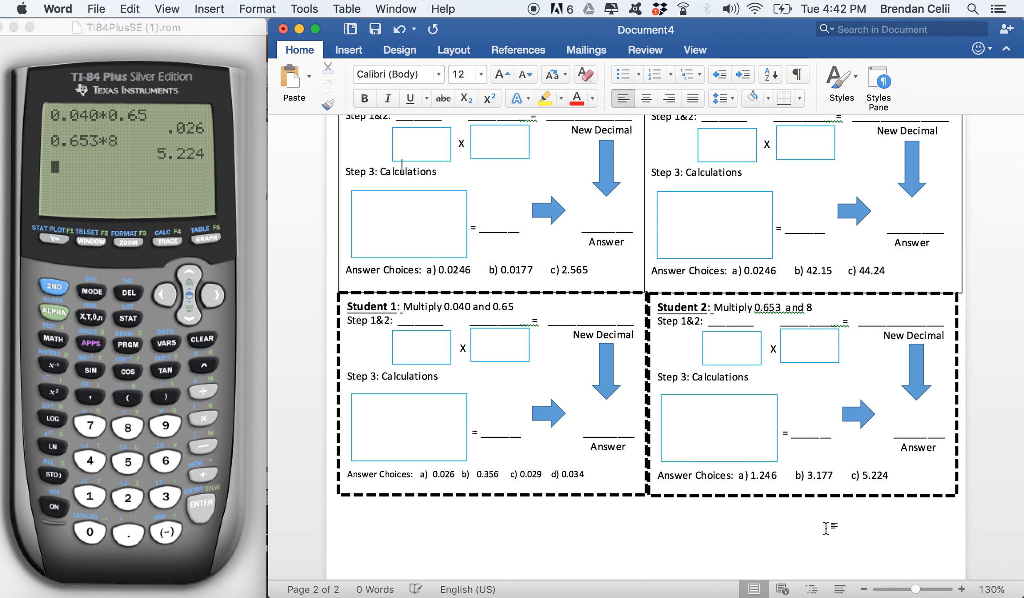
Copy the Multiplying Decimals text box from page 1, place it directly below the Student 1 box on page 2, and narrow it slightly.
scroll(826, 534, down, 1)
scroll(826, 534, down, 4)
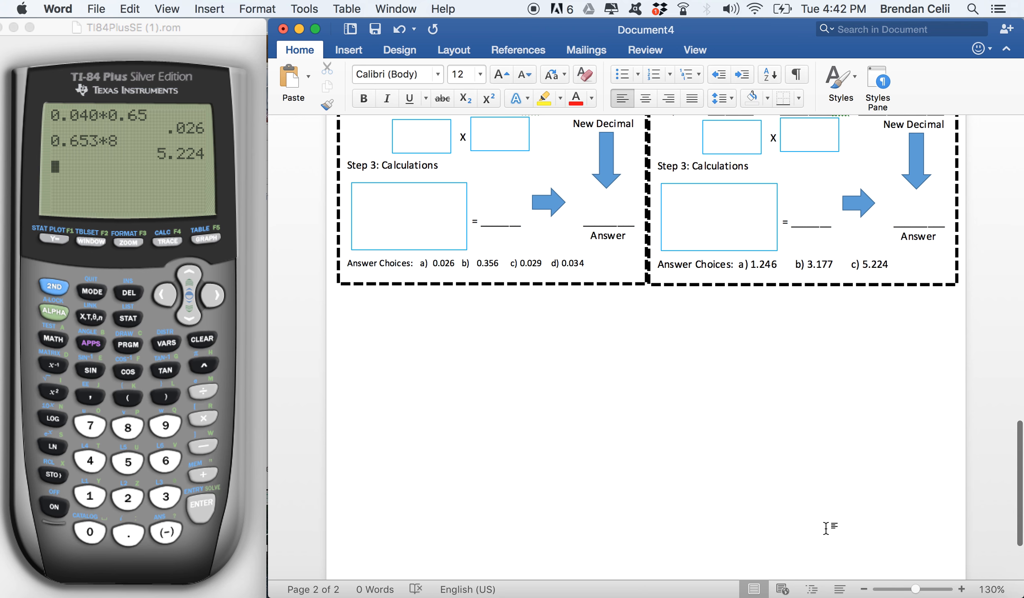
scroll(824, 527, up, 15)
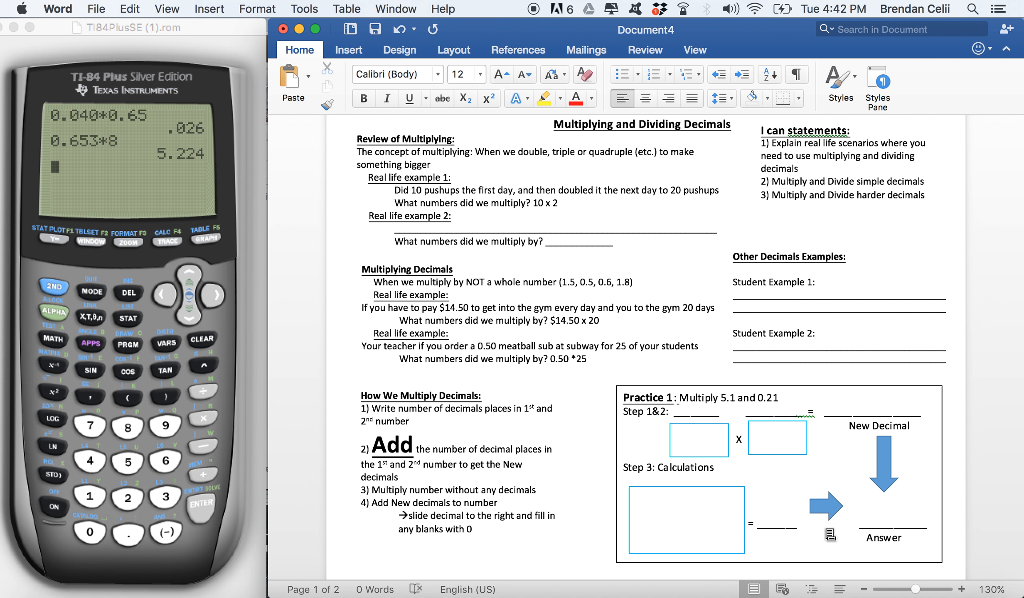
scroll(824, 528, down, 2)
click(439, 251)
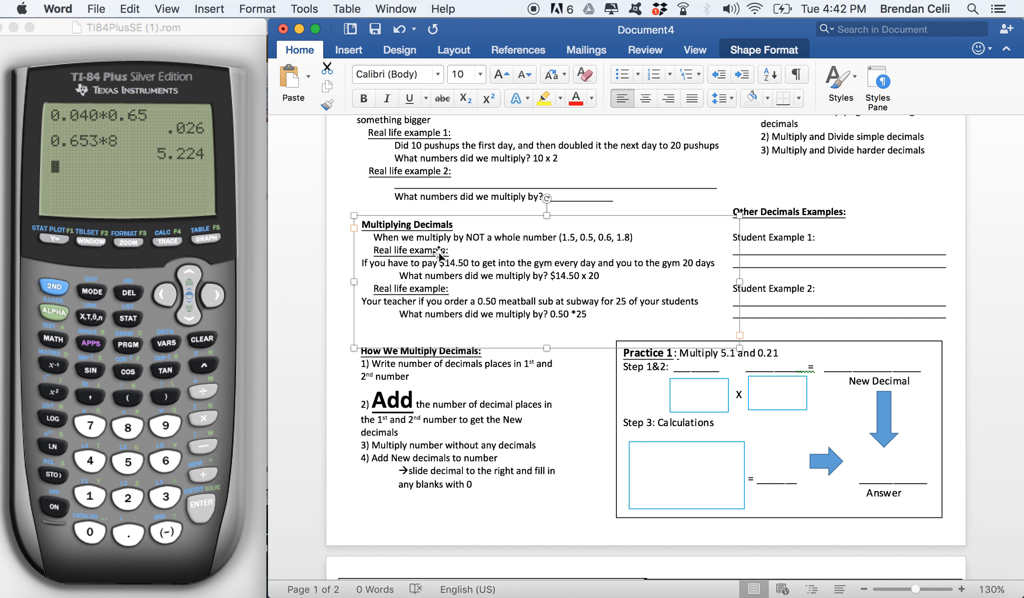
scroll(439, 255, down, 18)
click(447, 254)
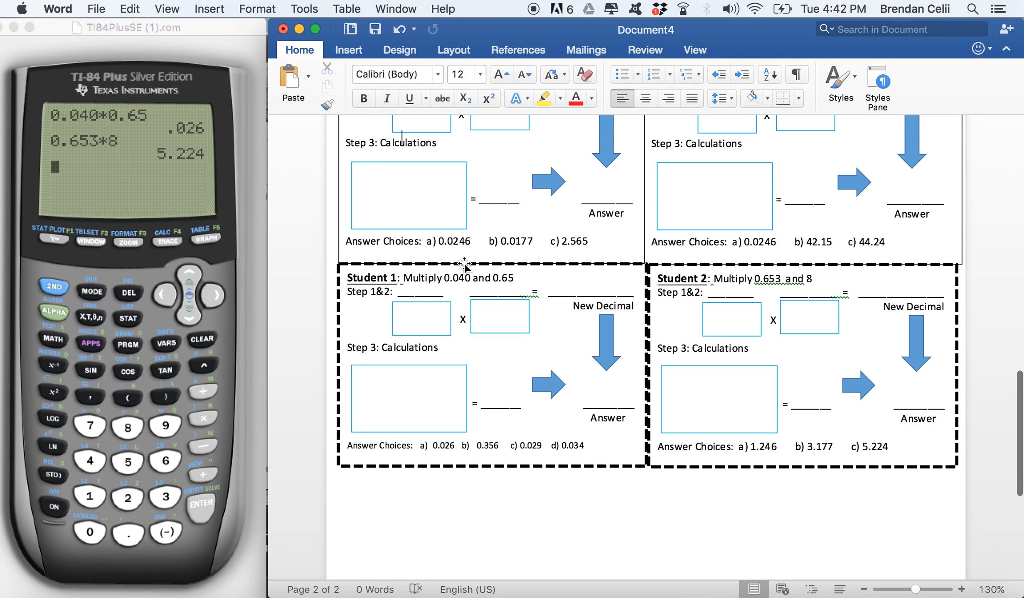
double_click(440, 491)
key(super+v)
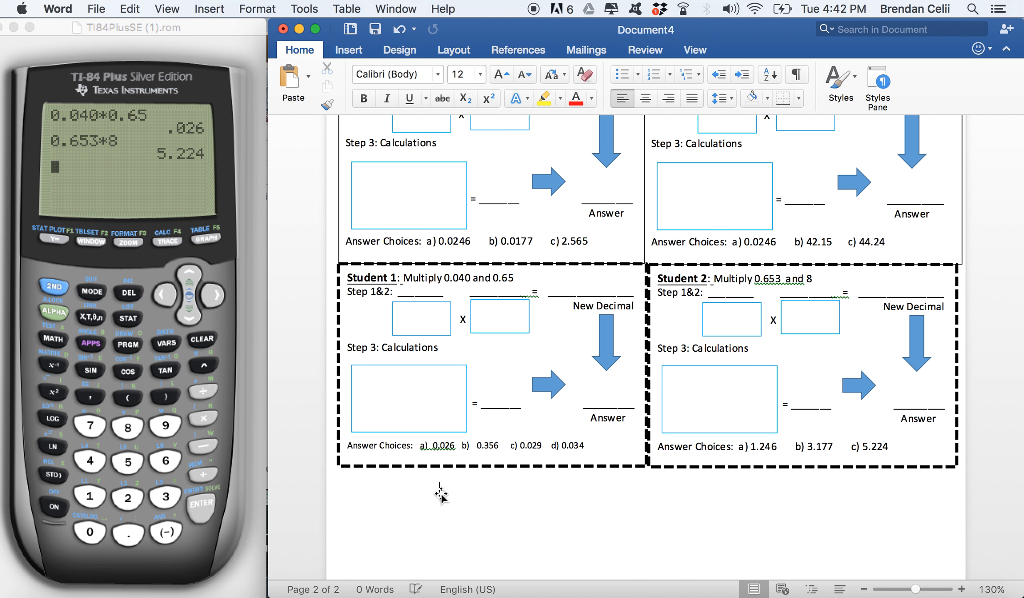
scroll(440, 498, down, 5)
drag(430, 450, 421, 441)
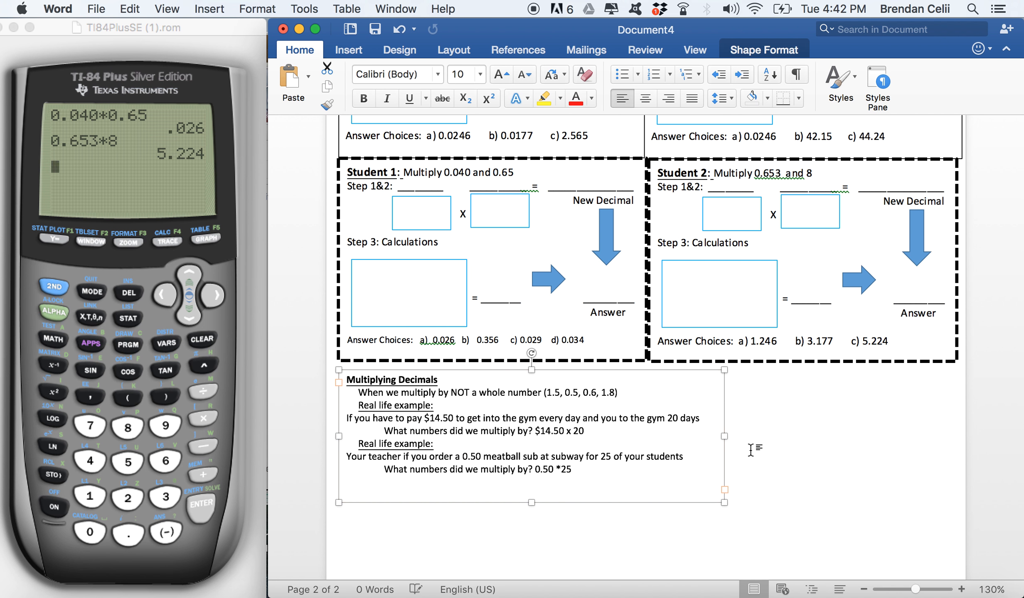
mouse_move(715, 437)
mouse_down()
mouse_move(705, 437)
mouse_move(714, 437)
mouse_up()
Copy the Other Decimals Examples text box from page 1 and place it beside the Multiplying Decimals copy on page 2.
scroll(758, 436, up, 15)
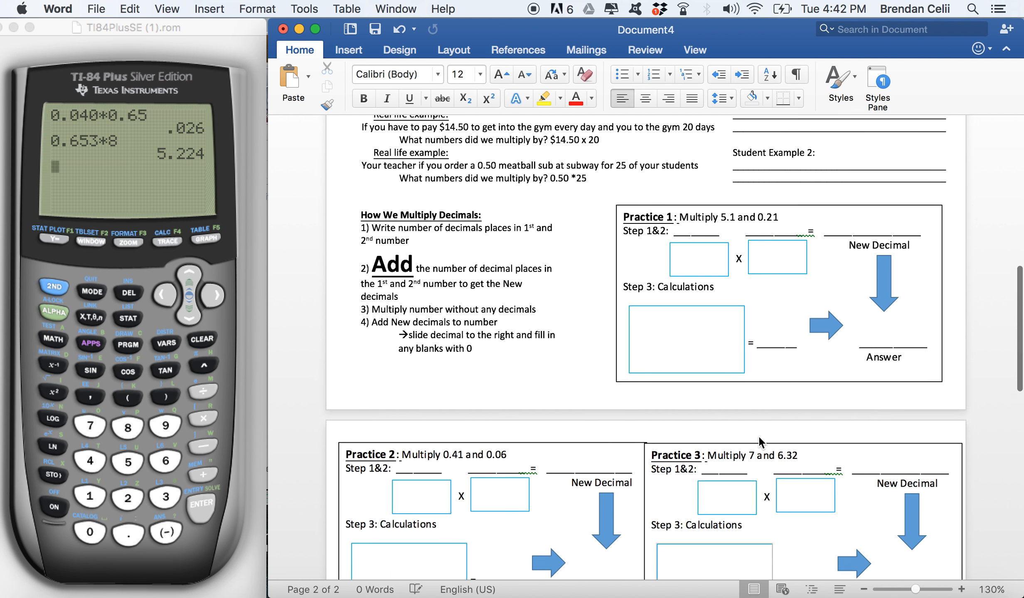
click(808, 232)
scroll(808, 232, down, 15)
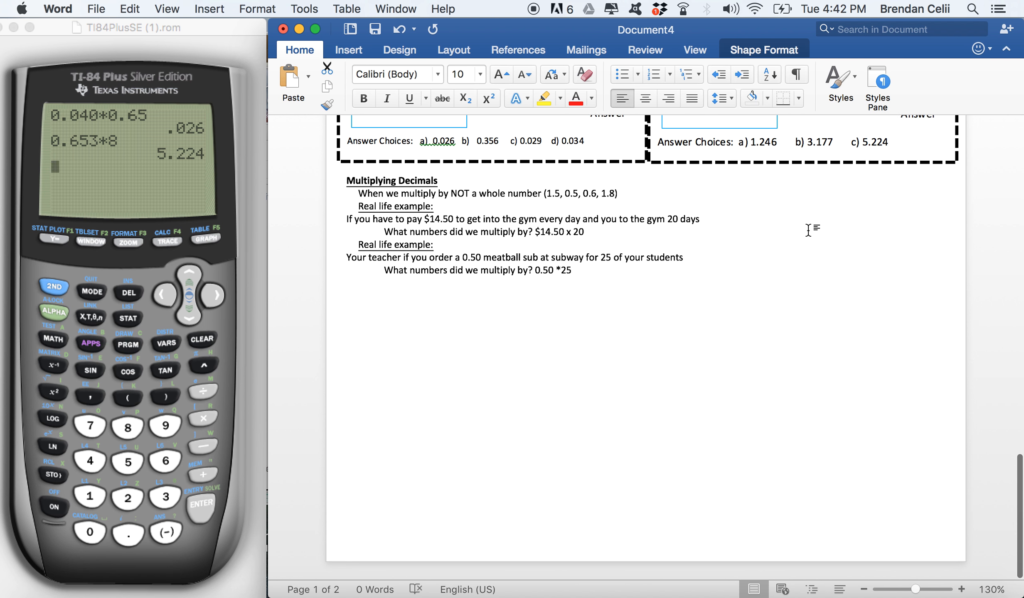
click(808, 260)
key(cmd+v)
drag(673, 316, 932, 292)
click(875, 361)
Start saving the document and create a new folder named "Week-6-Decimals" inside Math_2018-19.
key(cmd+s)
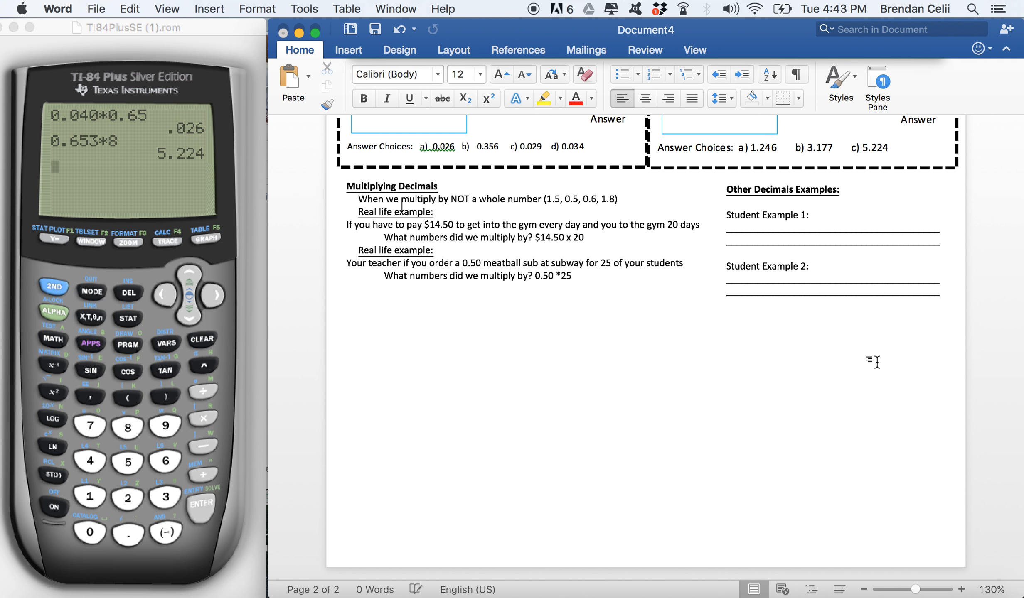
click(845, 508)
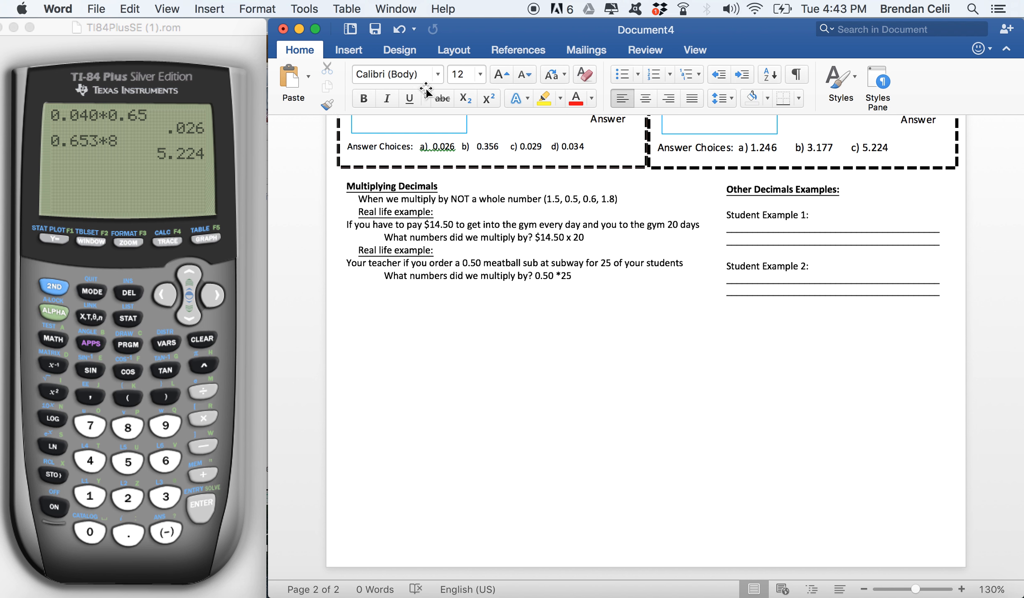
click(103, 8)
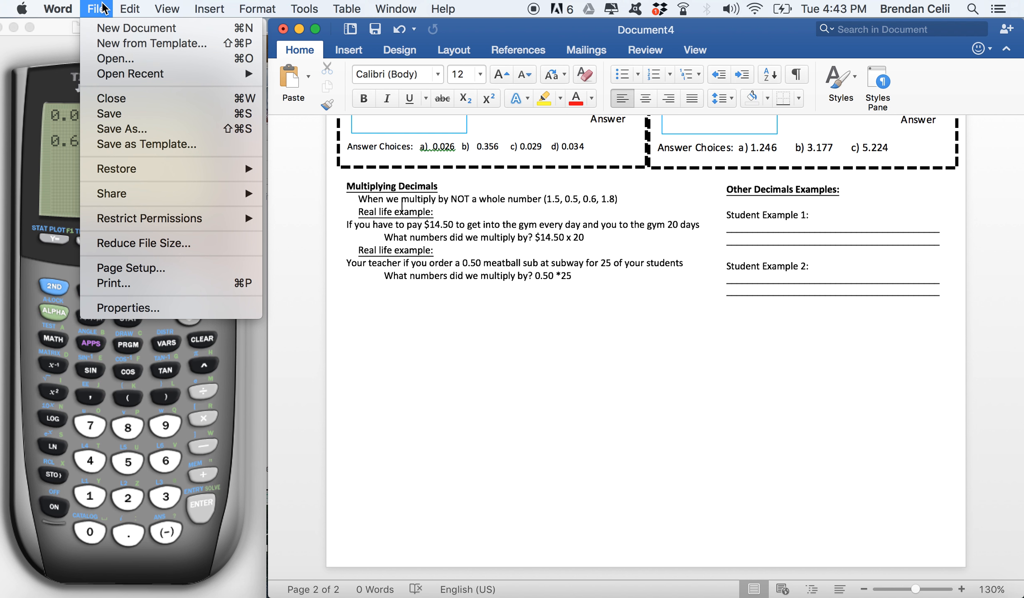
click(152, 112)
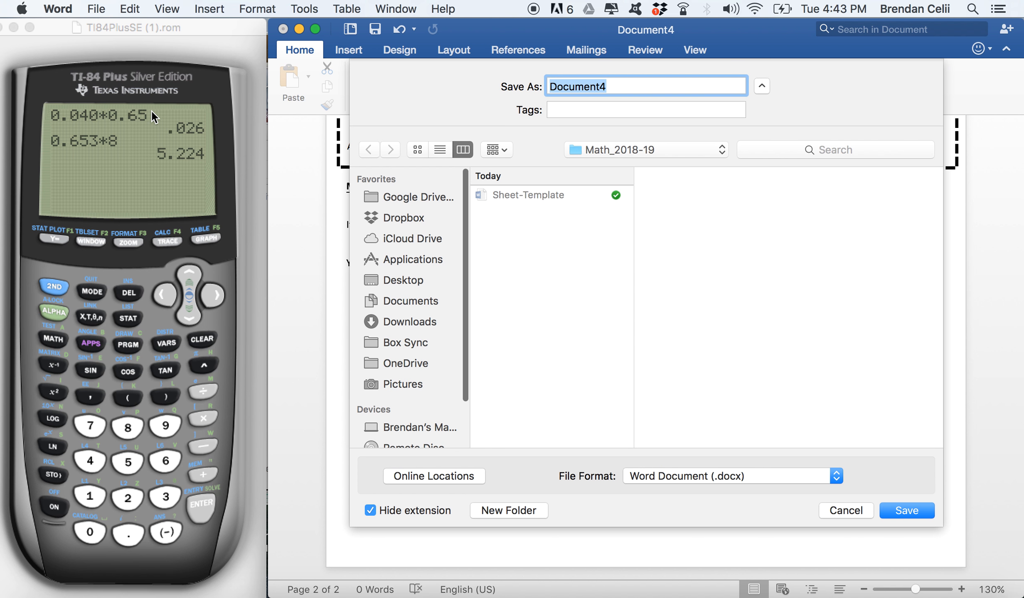
click(517, 510)
text(Week)
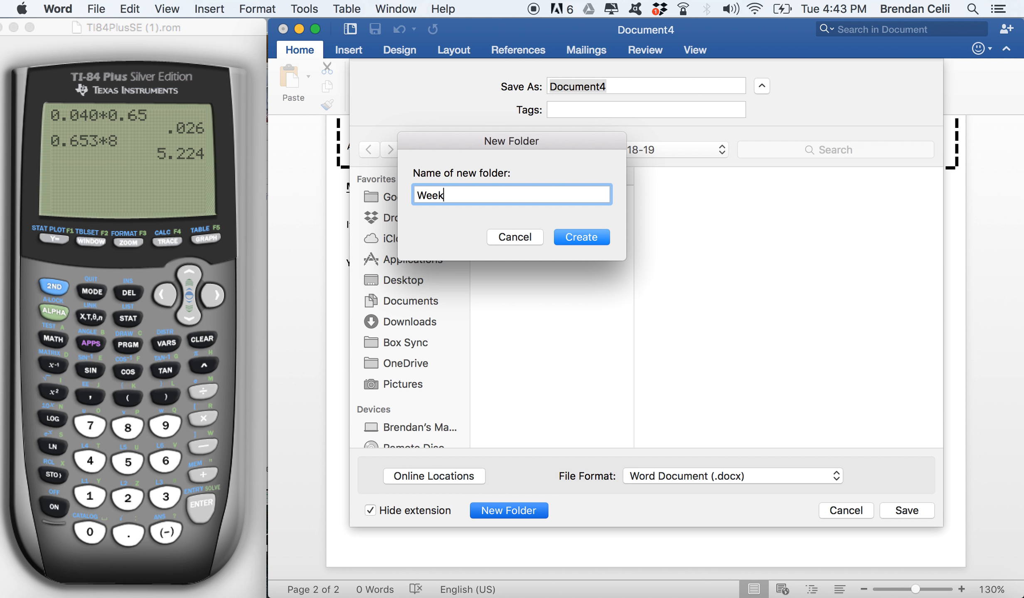
text(-6-Decimals)
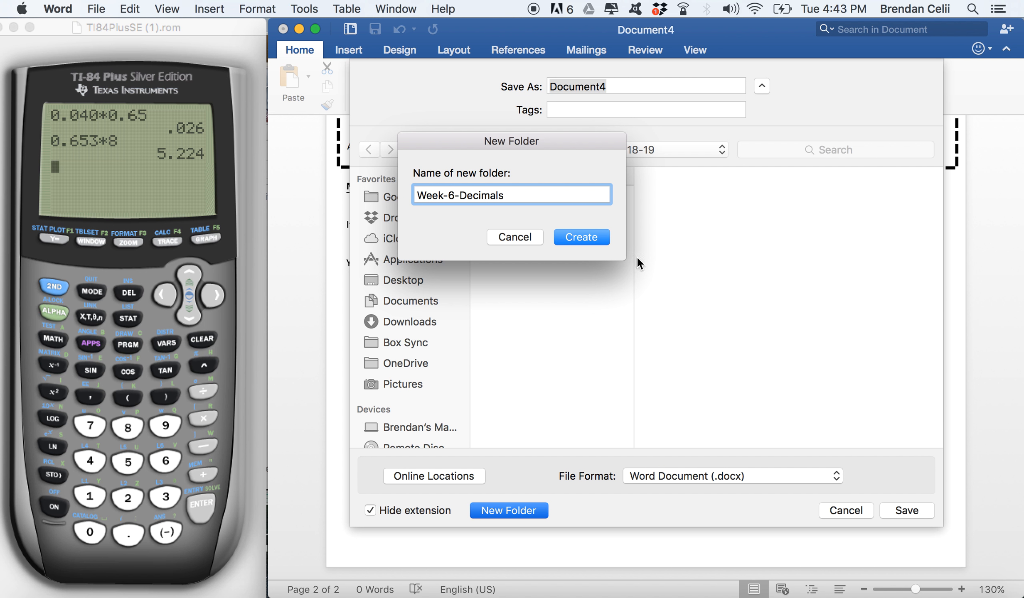
click(575, 236)
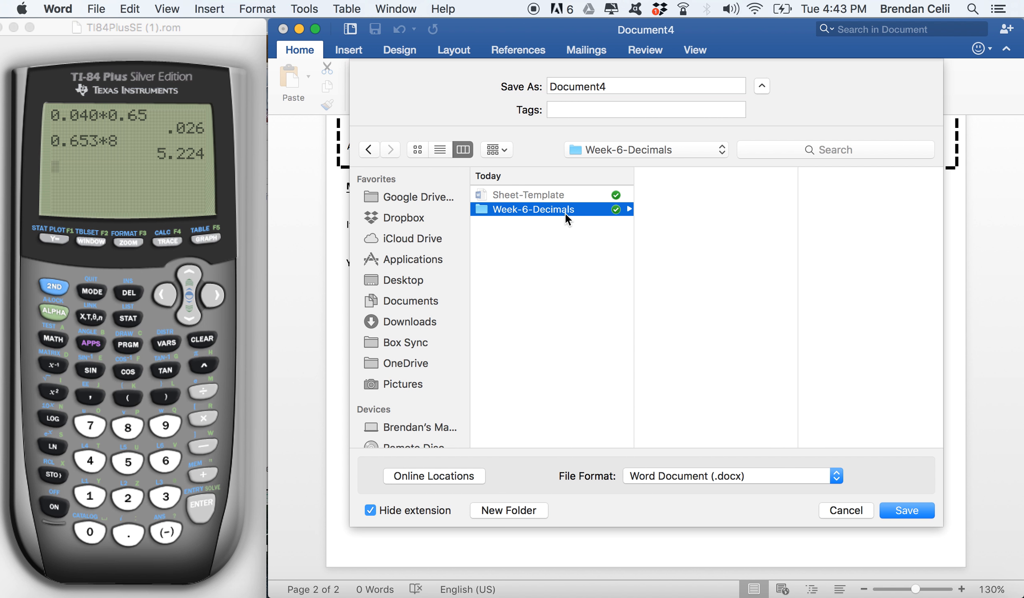
Name the file "7-23-Mon-Wk6-Multiplying-and-Dividing-Decimals" and save it in the Week-6-Decimals folder.
click(604, 86)
key(BackSpace)
key(BackSpace)
key(BackSpace)
key(BackSpace)
key(BackSpace)
key(BackSpace)
key(BackSpace)
key(BackSpace)
key(BackSpace)
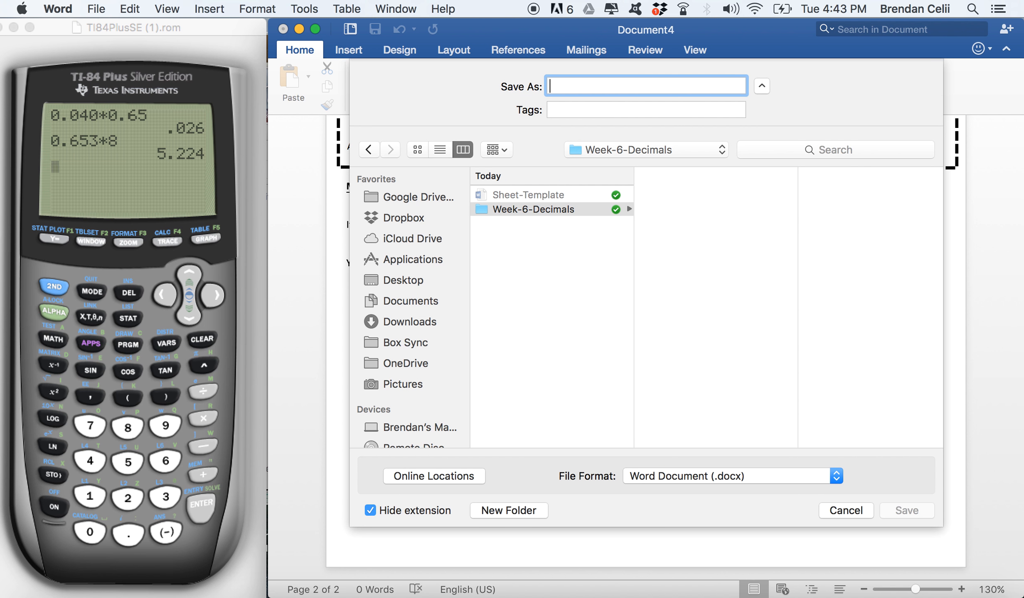
text(7-23-Mon)
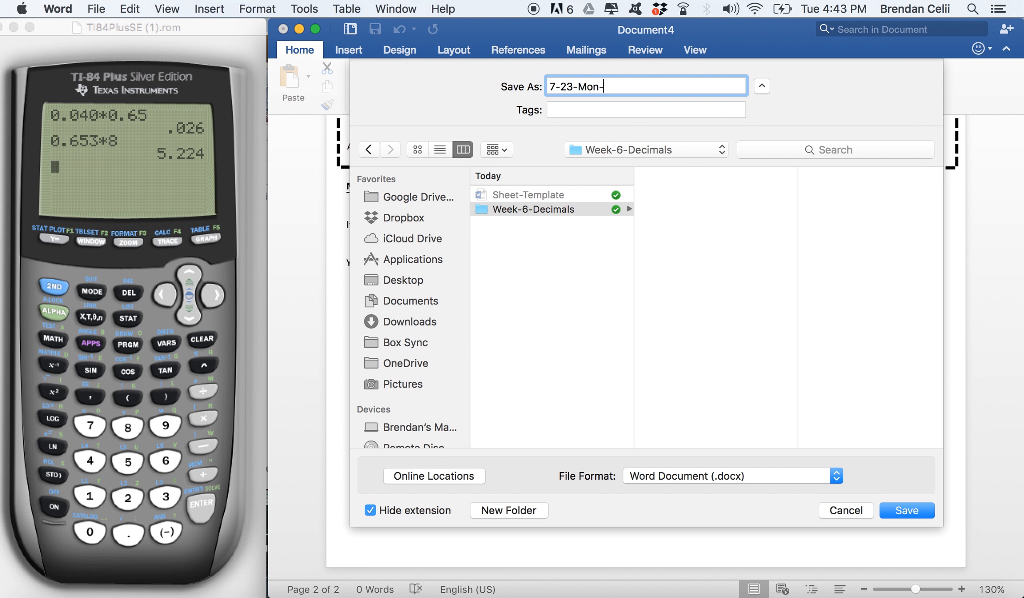
text(-Wk6-Multiplying-D)
key(BackSpace)
text(and-Dividing)
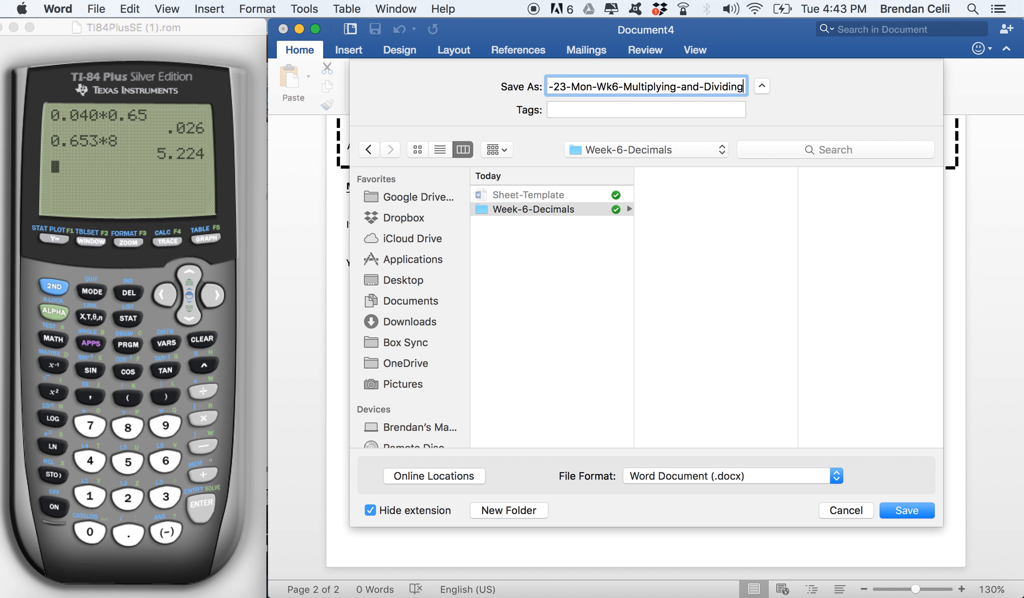
text(-Decimals)
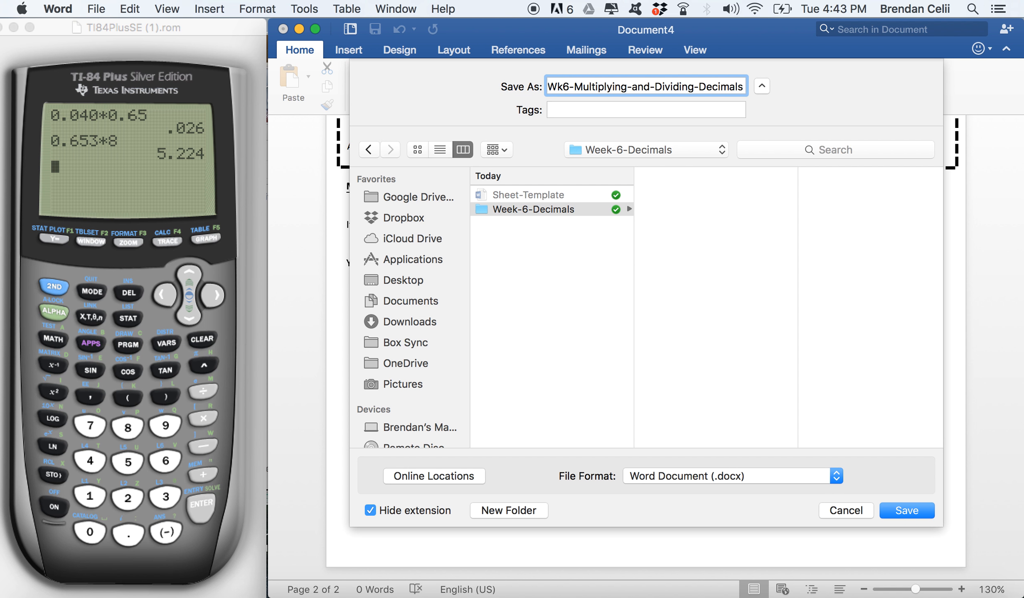
key(Return)
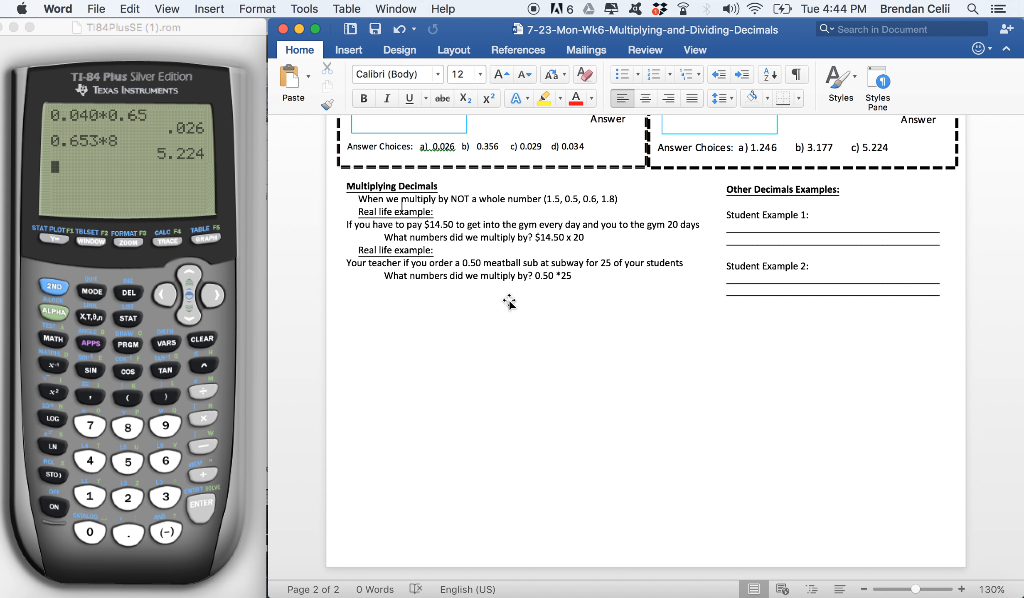
Change the heading of the copied Multiplying Decimals box on page 2 to "Dividing Decimals".
click(424, 187)
drag(400, 186, 346, 185)
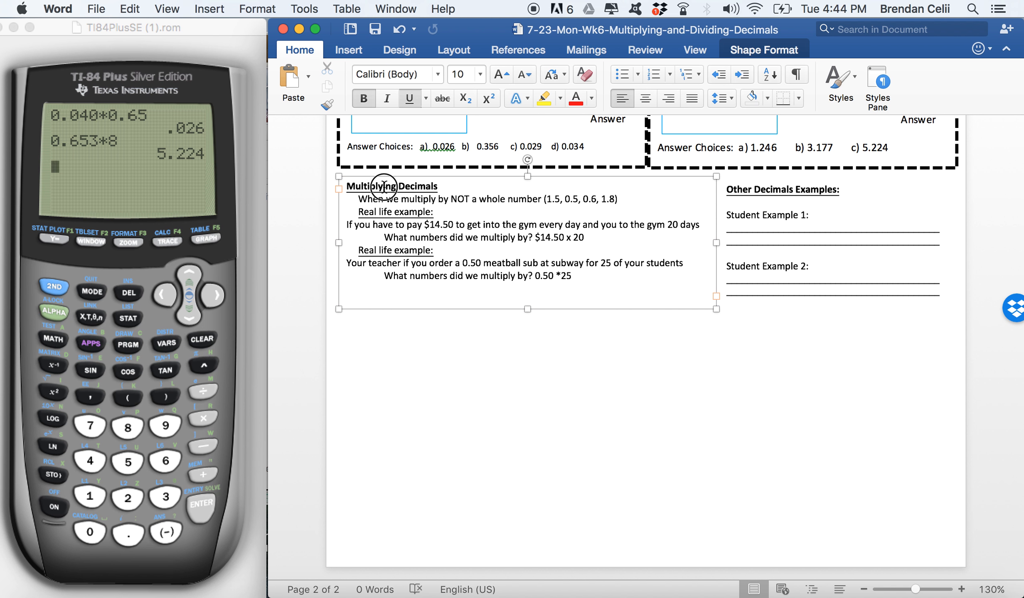
text(Dividing)
Replace the description line under the Dividing Decimals heading with the underlined label "The concept of dividing:".
drag(454, 200, 402, 200)
text(div)
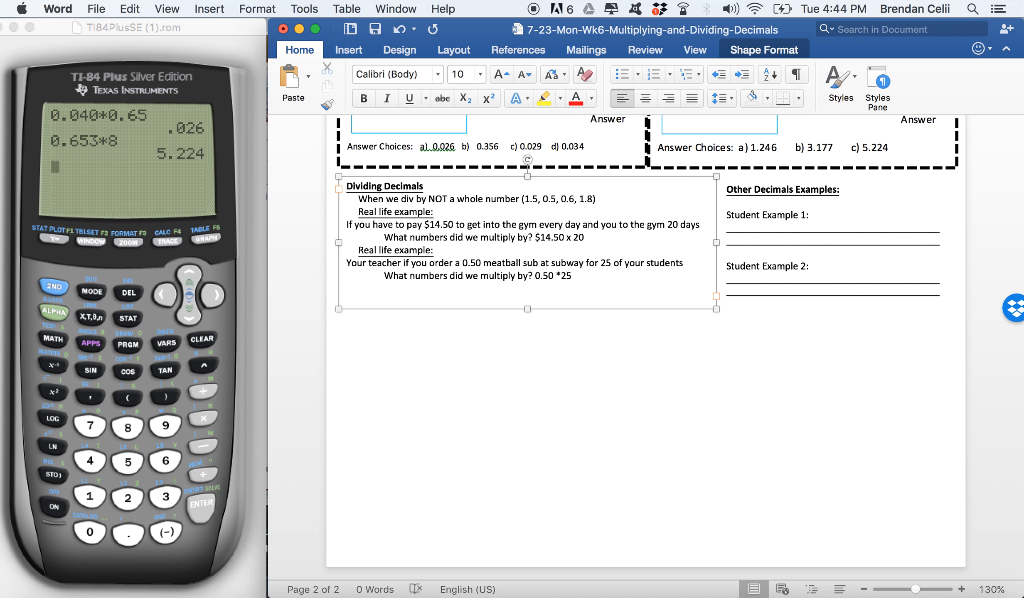
drag(606, 201, 366, 203)
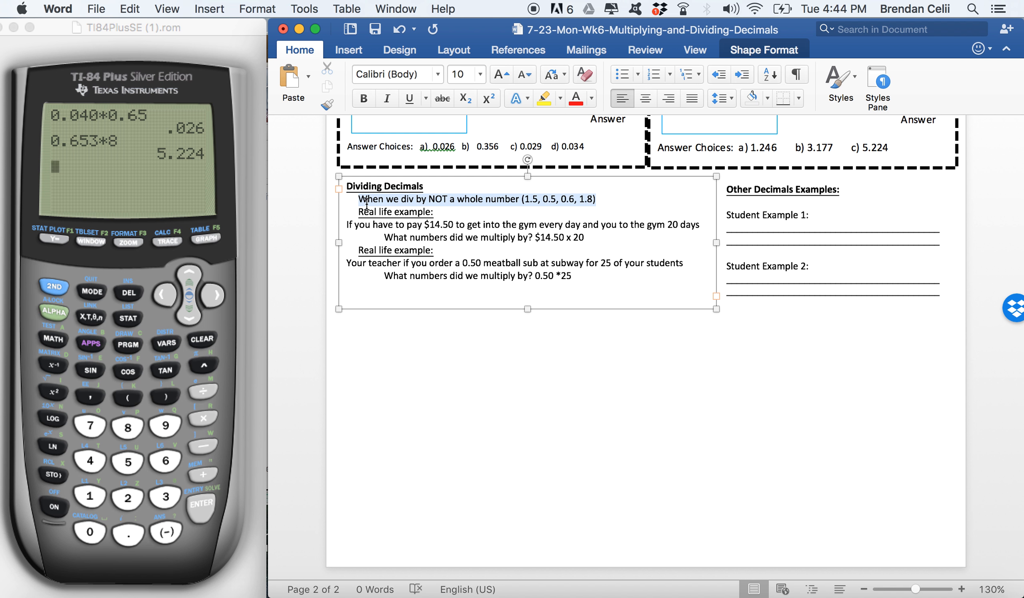
text(The concept o)
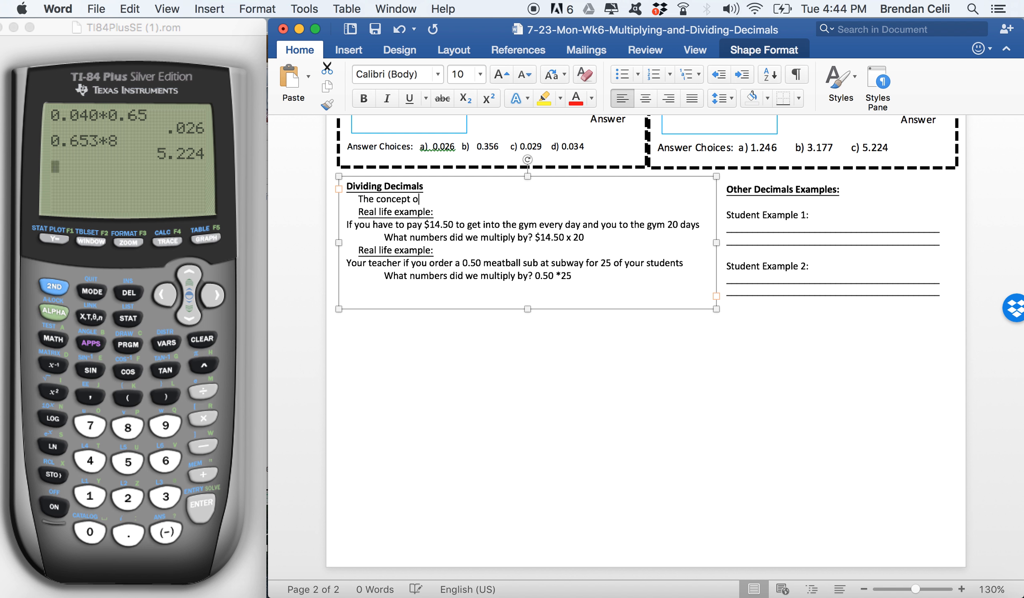
text(f dividing)
drag(457, 199, 362, 198)
key(super+u)
Underline "The concept of multiplying" in the Review of Multiplying box on page 1.
scroll(362, 199, up, 20)
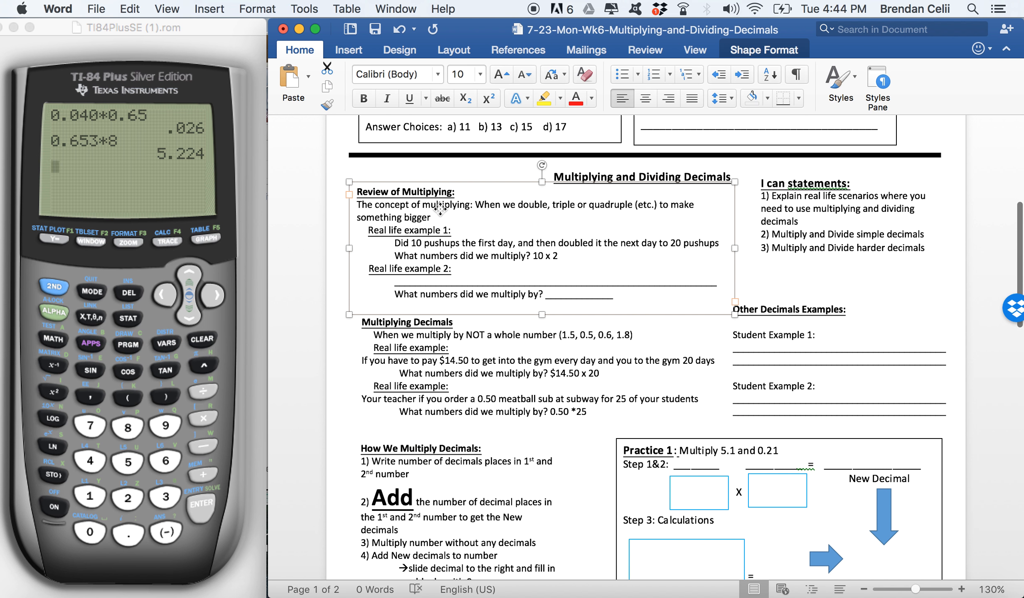
drag(470, 205, 356, 208)
key(super+u)
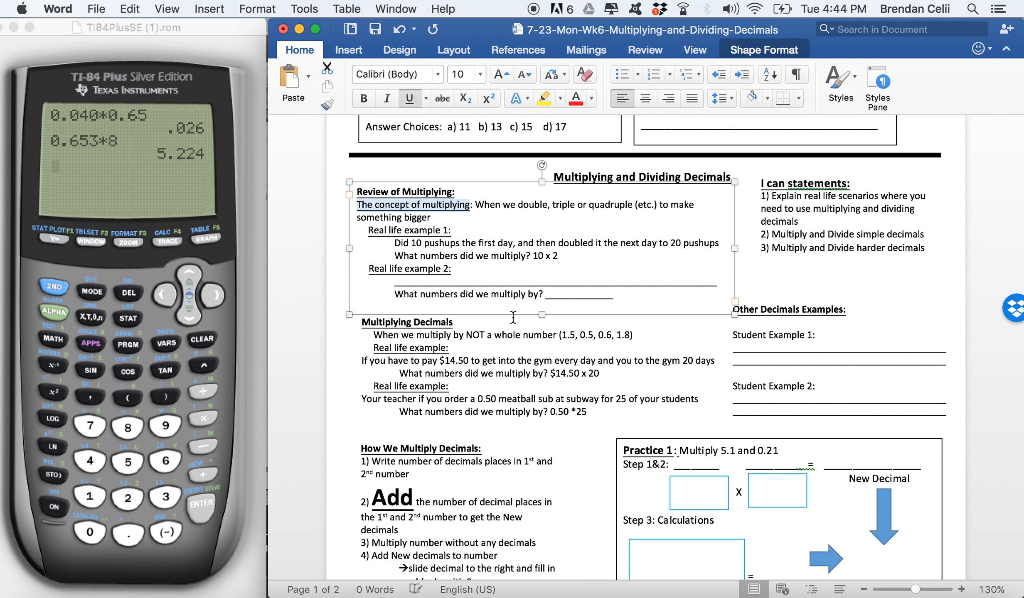
Complete the concept of dividing line on page 2 with "When we cut something in half, one third, one fourth...".
scroll(524, 332, down, 15)
scroll(525, 332, down, 10)
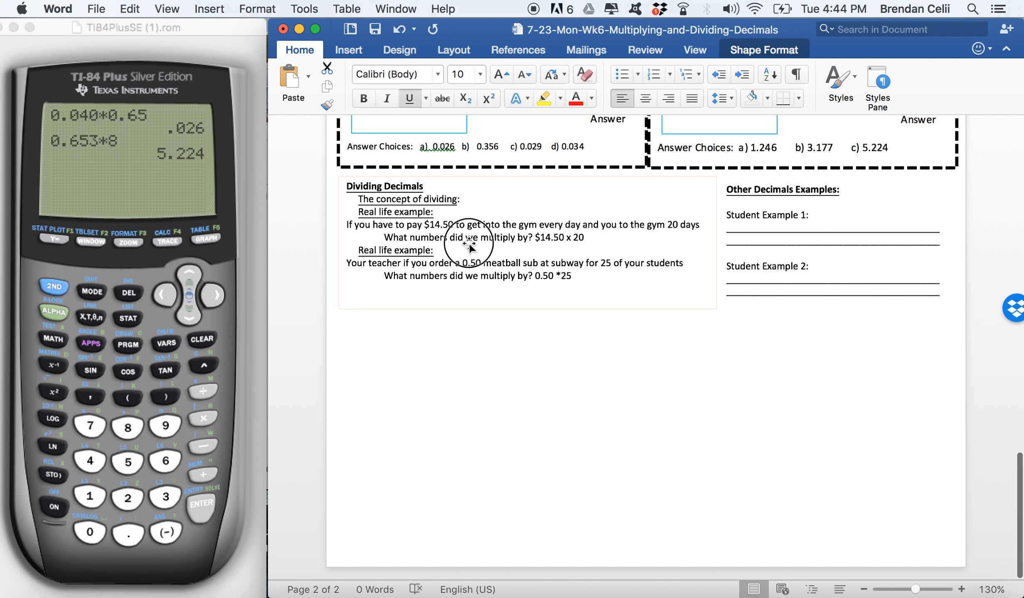
click(468, 199)
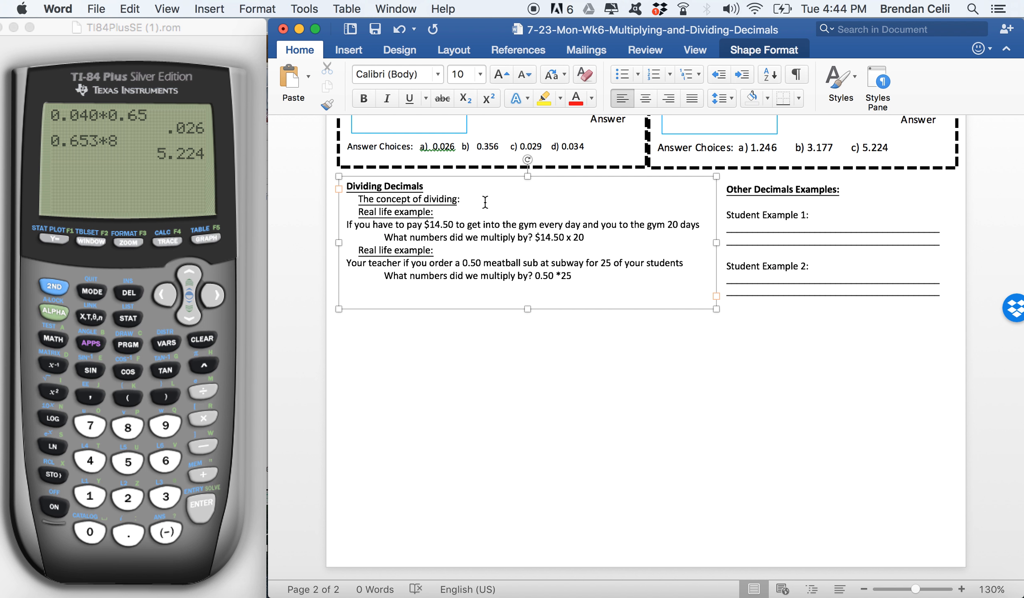
text(Whe)
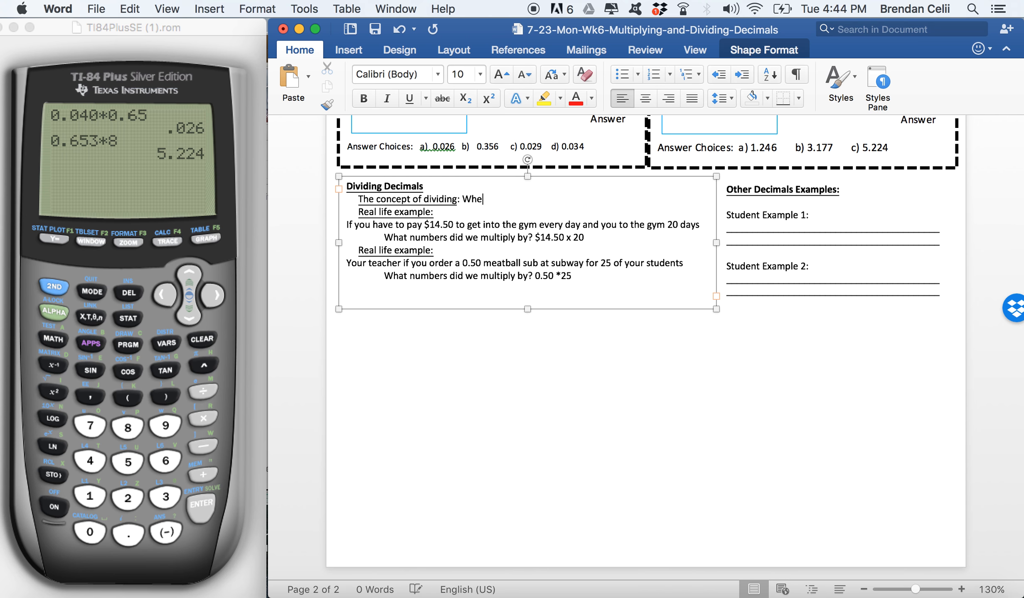
text(n we cut something in half, ont)
text( third, one fourth...)
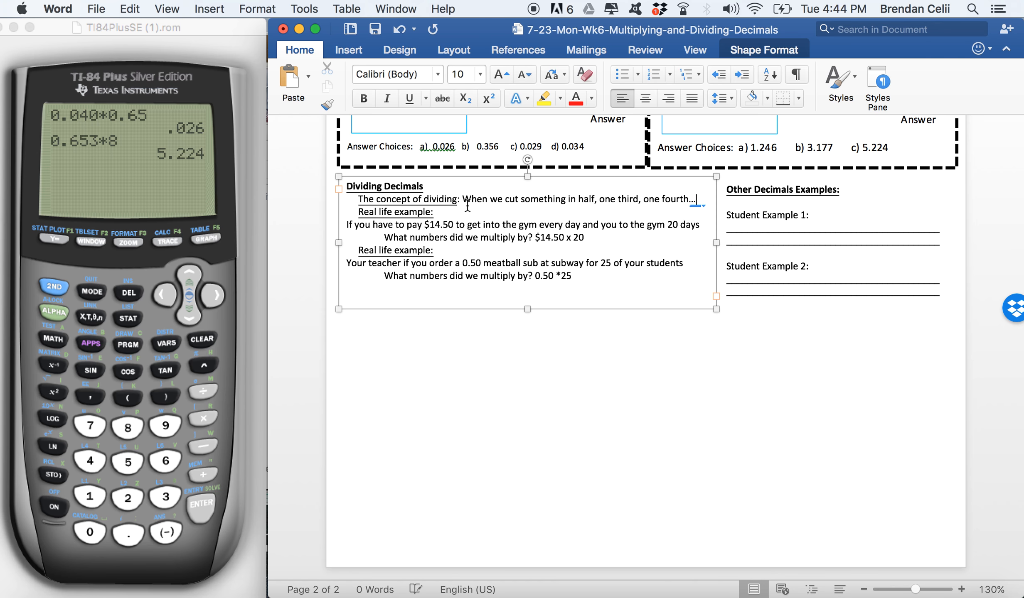
Replace the gym example with "If we had $1.75 and wanted to split it between 4 people to give them to spend".
click(440, 226)
drag(702, 225, 352, 224)
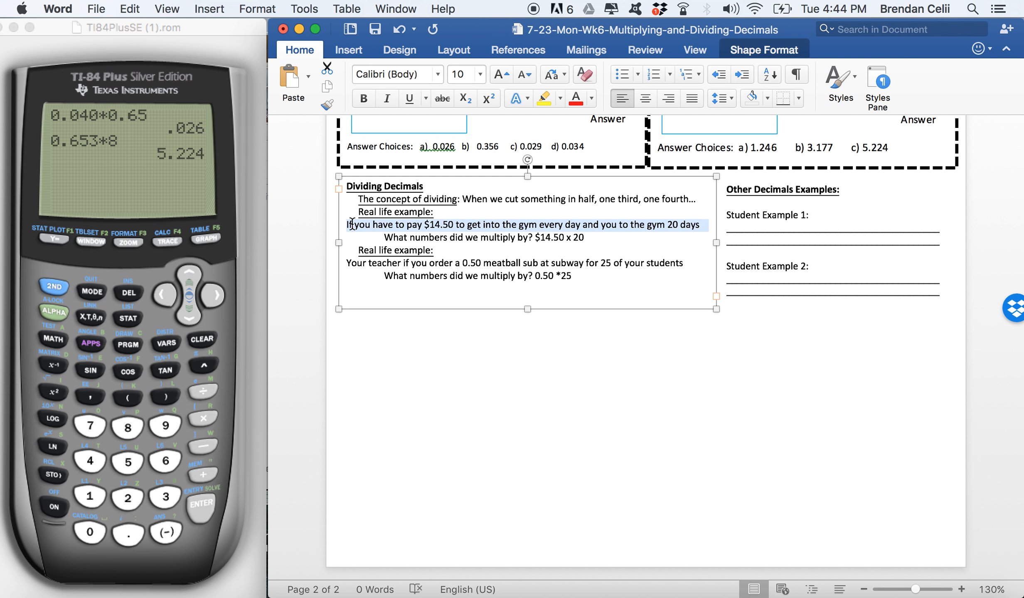
text(If we had)
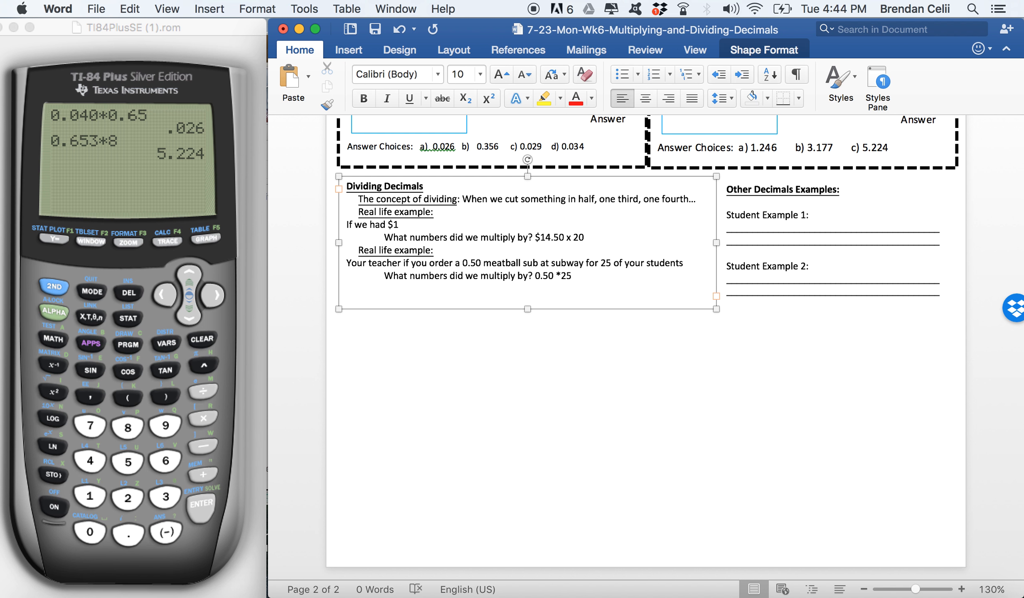
text($1.75 and wanted to divide t)
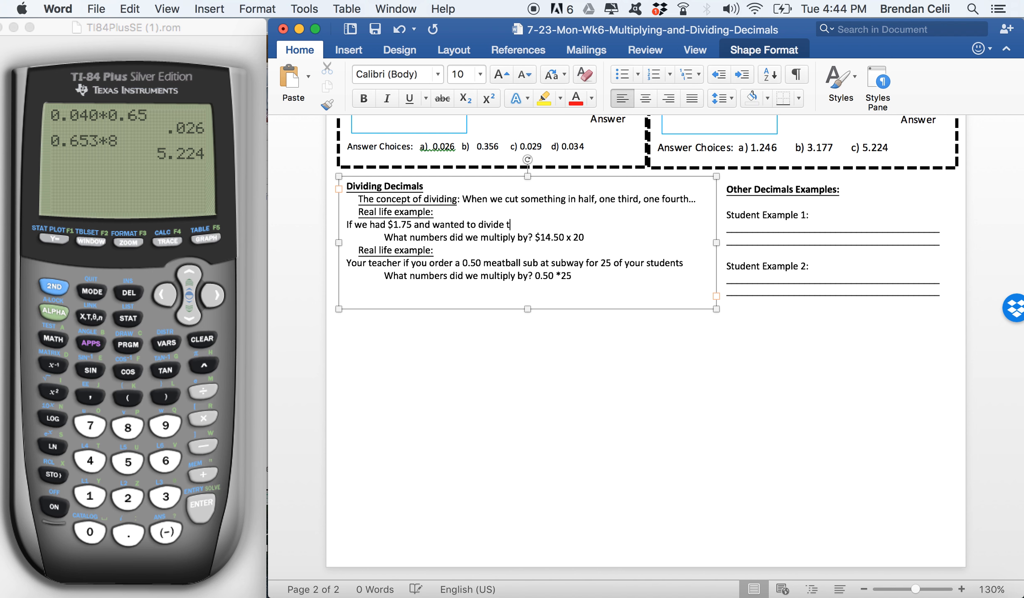
key(BackSpace)
key(BackSpace)
key(BackSpace)
key(BackSpace)
key(BackSpace)
key(BackSpace)
key(BackSpace)
key(BackSpace)
text(split it between 4 people t)
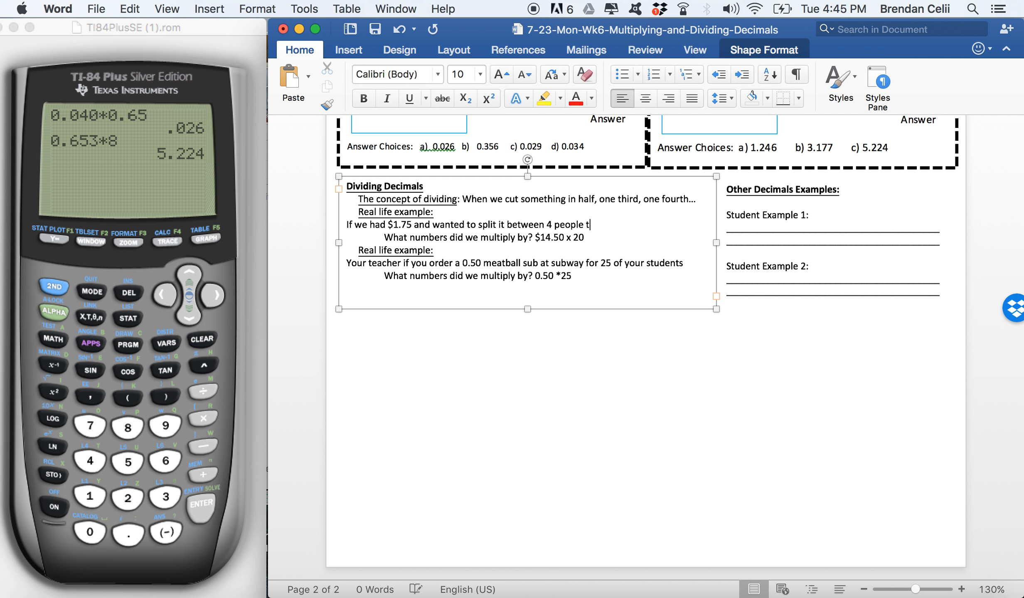
text(o geve them to spen)
Change the numbers answer under the first dividing example to "1.75 / 4".
drag(588, 240, 539, 240)
key(BackSpace)
key(BackSpace)
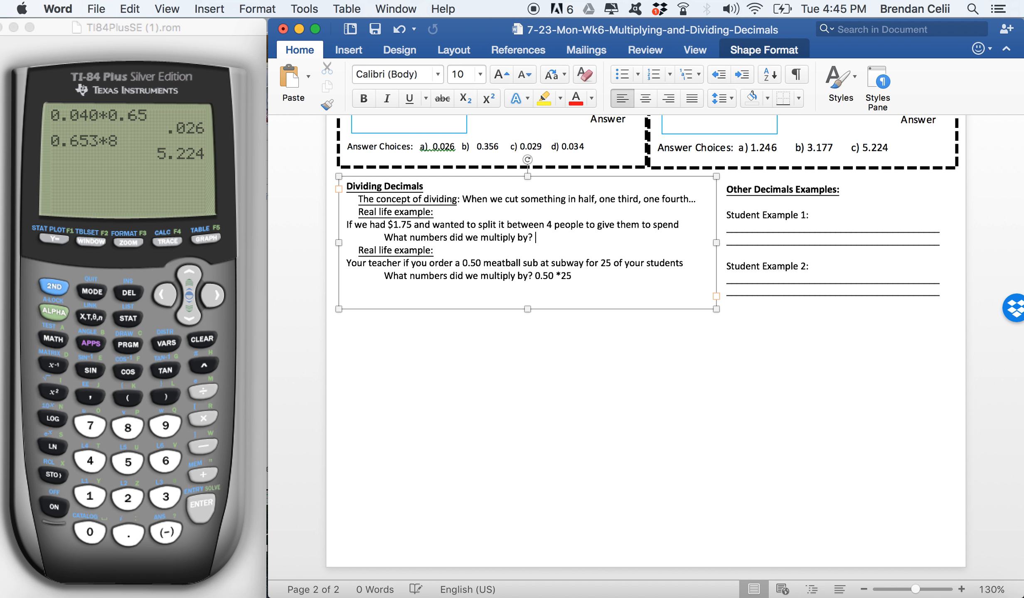
text($1.)
key(BackSpace)
key(BackSpace)
key(BackSpace)
key(BackSpace)
Replace the meatball sub example with "If your teacher had 0.50 left of a pizza and wanted to split it between 20 students".
drag(695, 266, 349, 265)
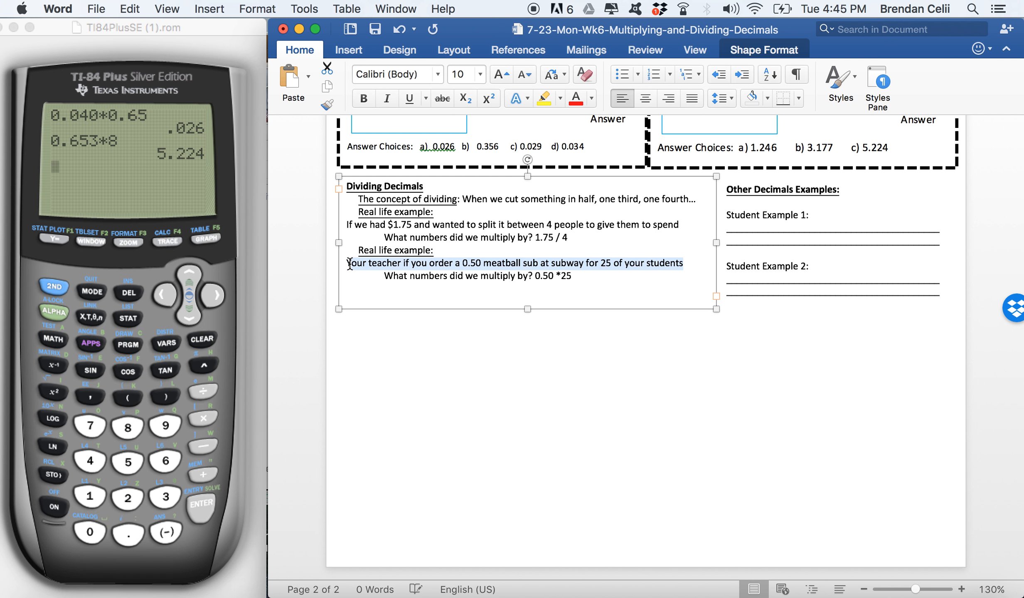
text(YIf)
key(BackSpace)
key(BackSpace)
key(BackSpace)
key(BackSpace)
text(If your teacher had 0.50 left of a pizza and wanted to split it between 20)
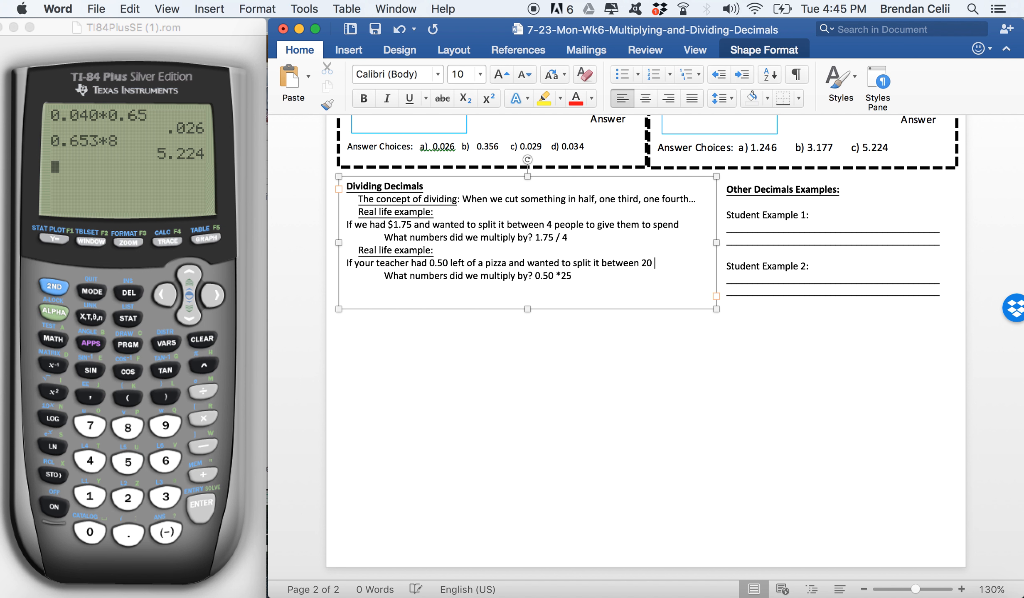
text(students)
Change the numbers answer under the second dividing example to "0.50/20" and leave the text box.
drag(572, 276, 535, 277)
text(__)
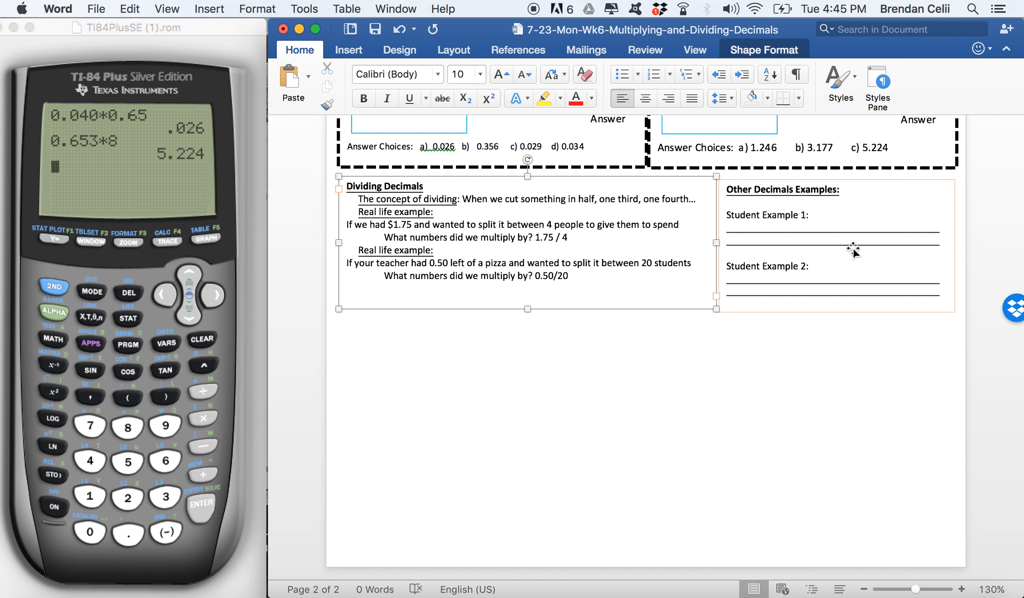
click(738, 369)
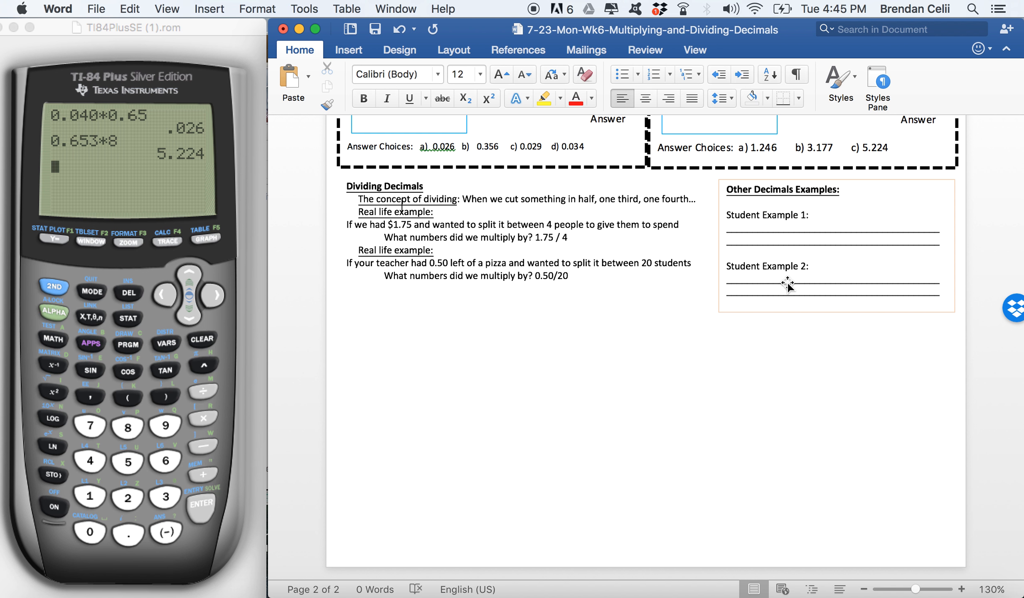
Copy the How We Multiply Decimals and Practice 1 boxes from page 1 and place them below the dividing section on page 2.
scroll(646, 307, up, 15)
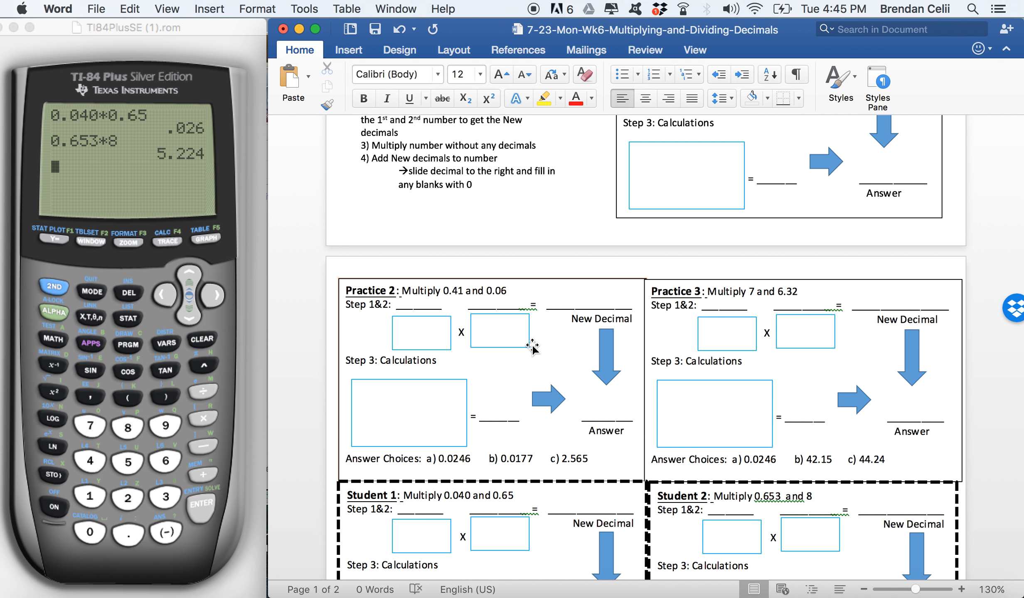
scroll(532, 346, up, 5)
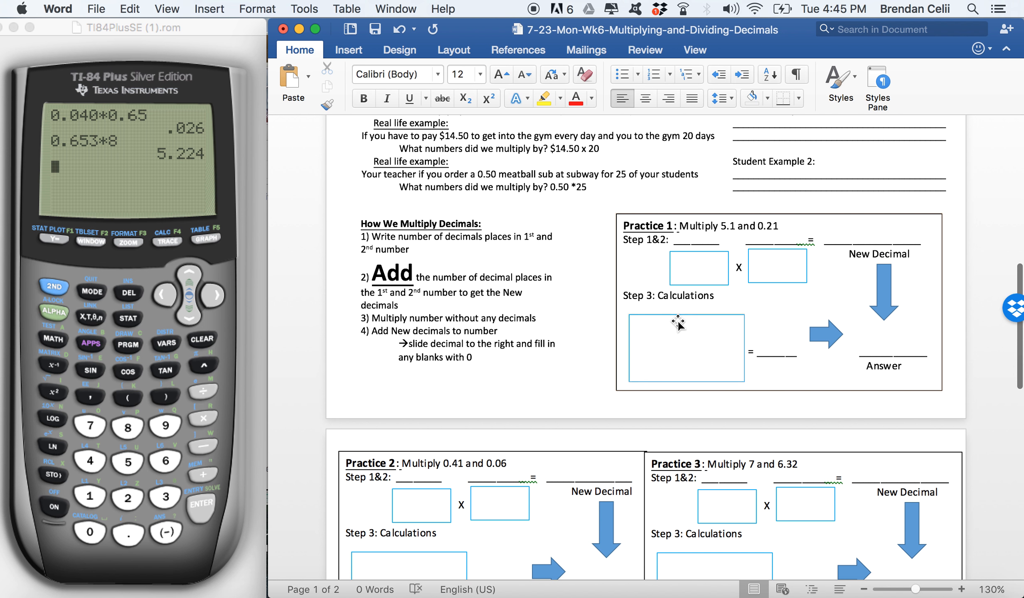
click(684, 317)
key(super+c)
scroll(519, 307, down, 12)
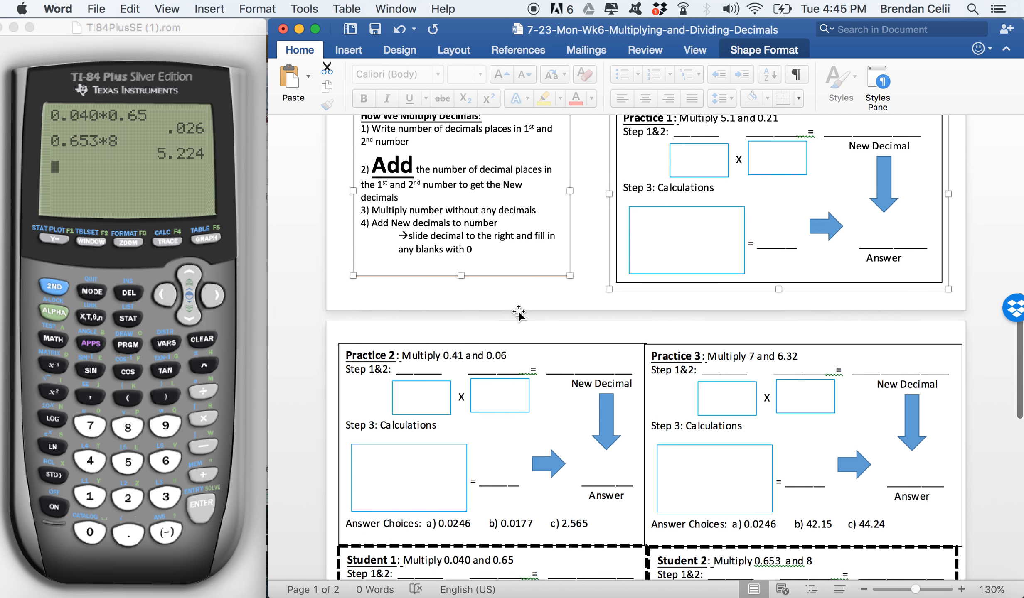
scroll(518, 315, down, 5)
click(535, 317)
key(super+v)
drag(555, 349, 512, 440)
Widen the copied How We Multiply Decimals box and set all its text to font size 11.
click(540, 419)
drag(566, 397, 600, 397)
click(518, 430)
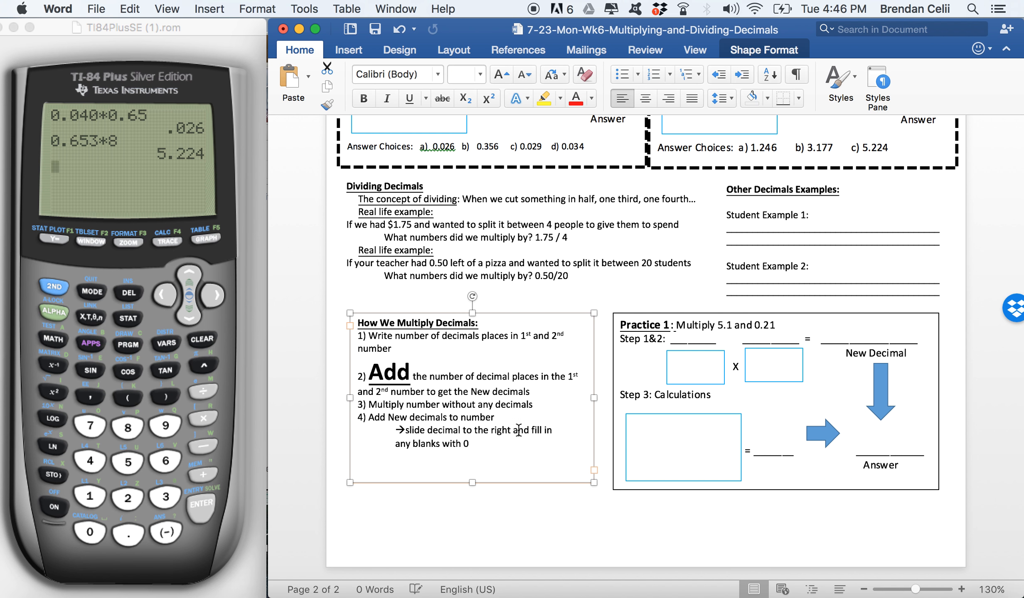
drag(492, 445, 347, 319)
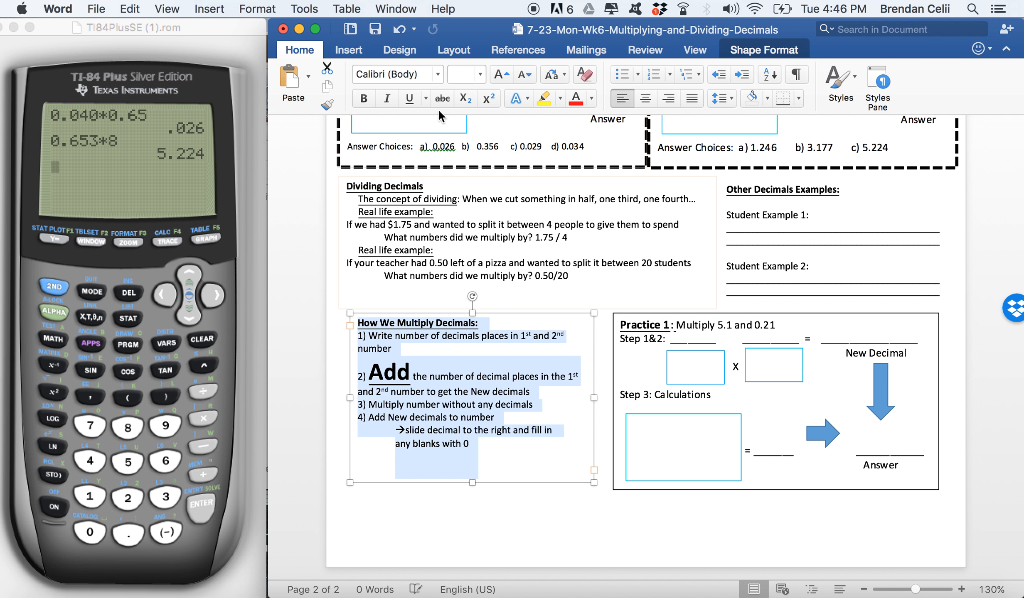
text(11)
key(Return)
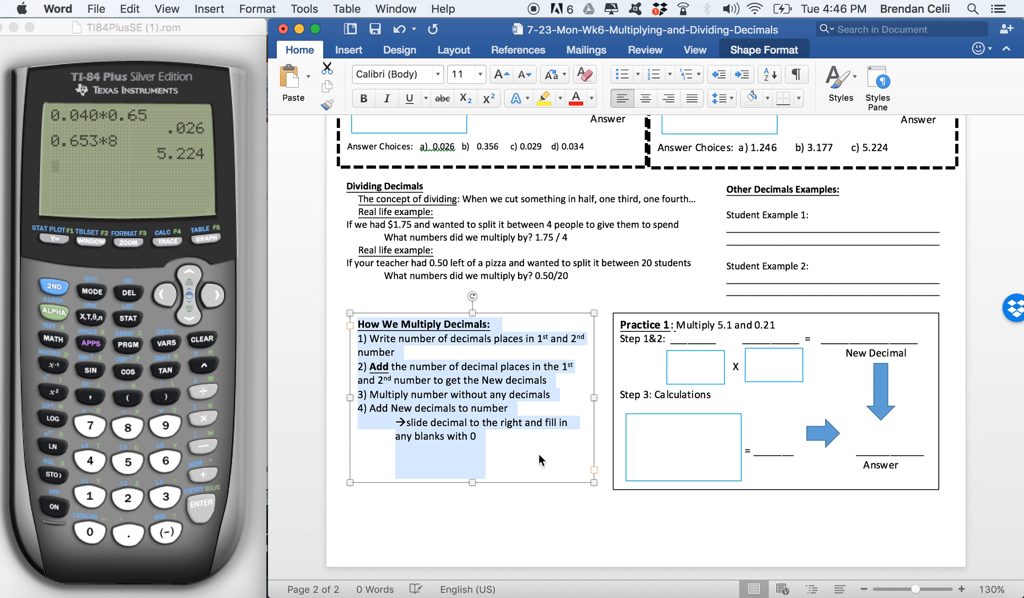
Set the word "Add" in step 2 of the copied box to font size 24 and widen the box slightly.
double_click(379, 366)
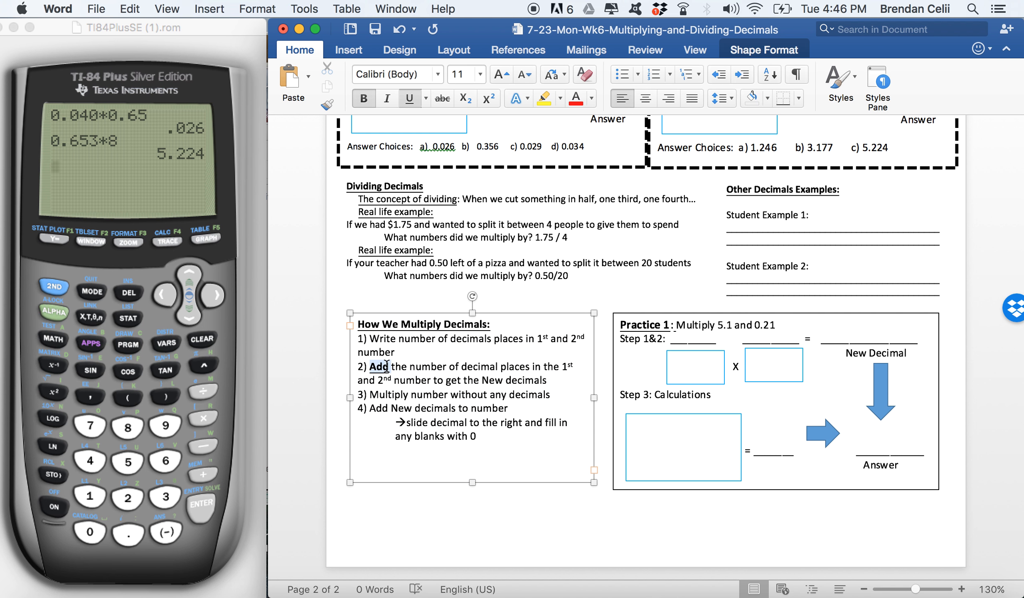
click(468, 76)
text(24)
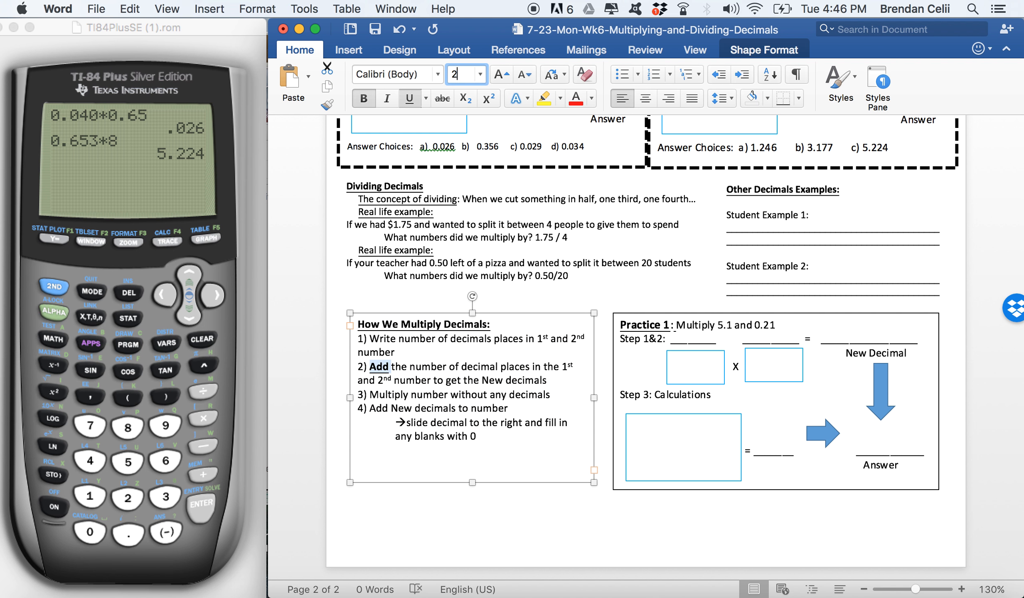
key(Return)
drag(593, 398, 603, 398)
Replace "Add" in step 2 of the copied box with "subtract" and extend the box's left edge outward.
click(399, 378)
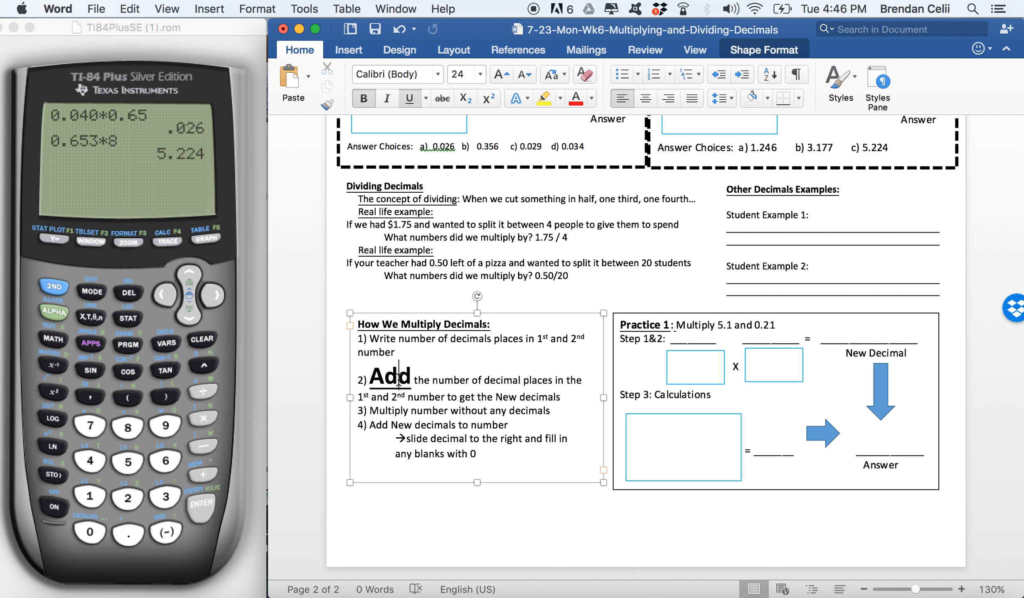
double_click(412, 379)
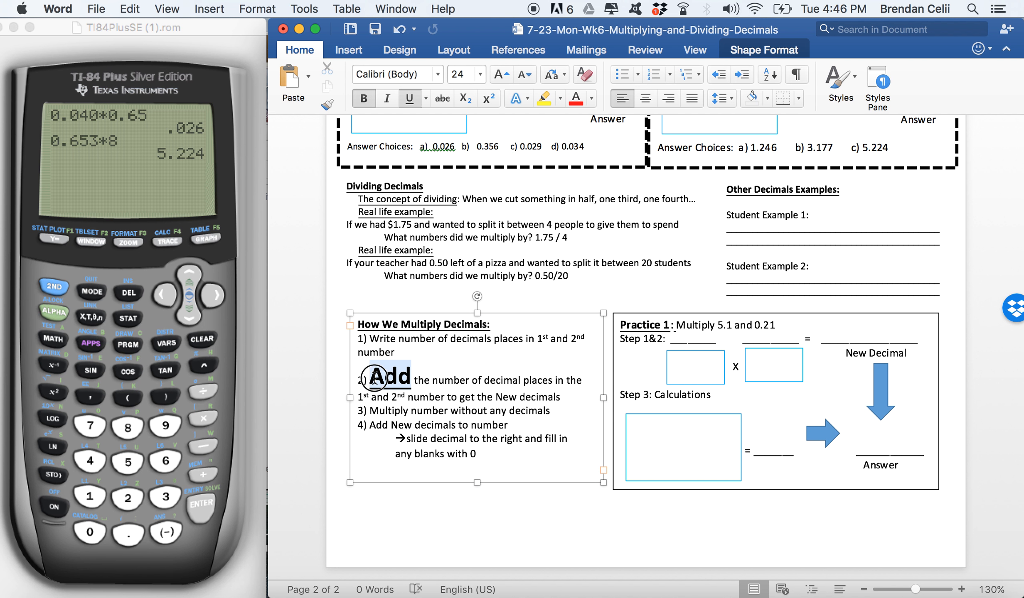
text(Subtract)
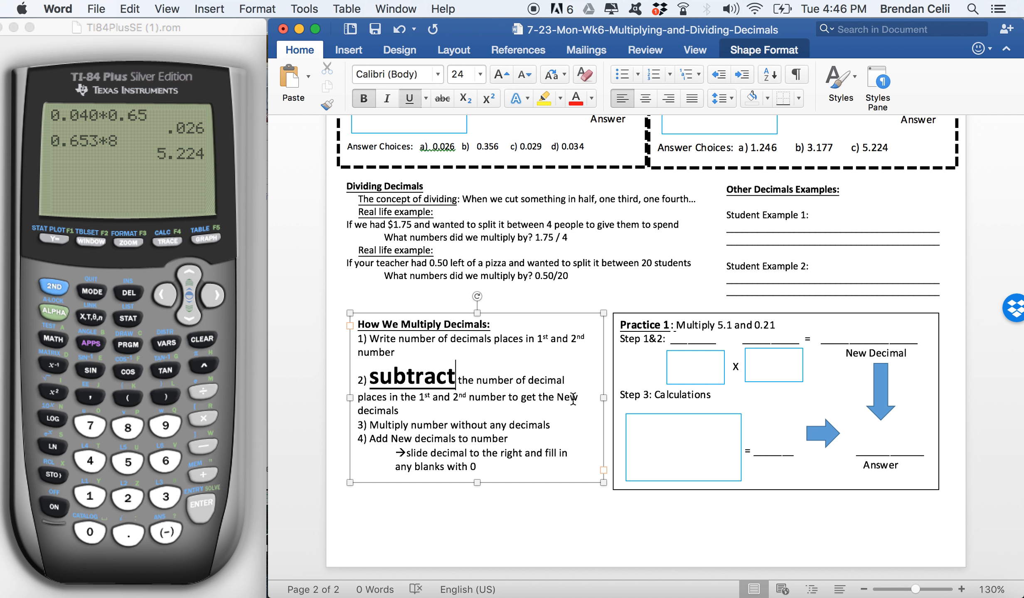
drag(349, 397, 342, 397)
click(496, 454)
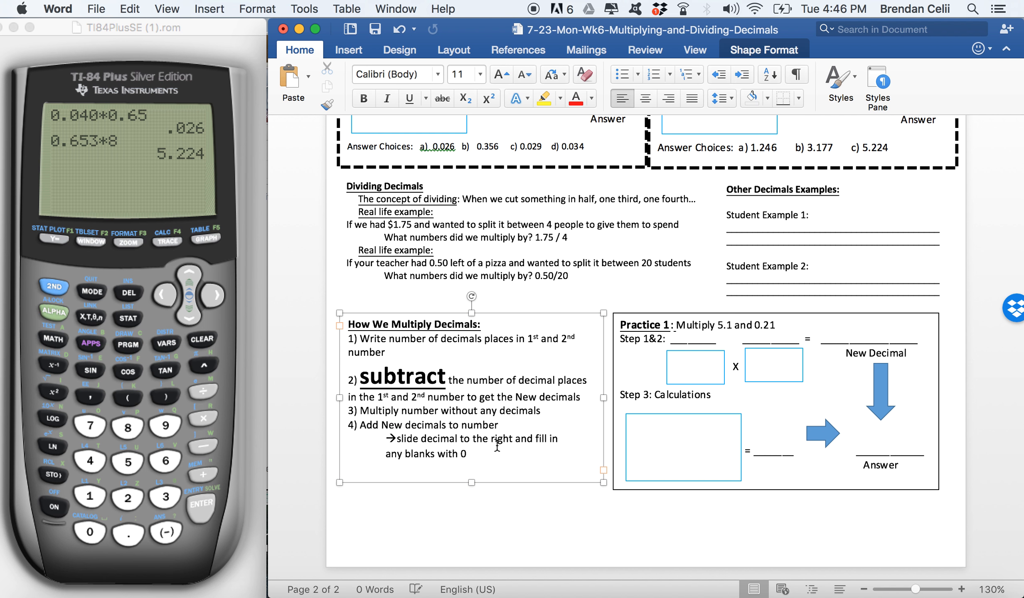
Change "Multiply" to "Divide" in step 3 of the copied instructions.
drag(469, 454, 410, 437)
double_click(393, 411)
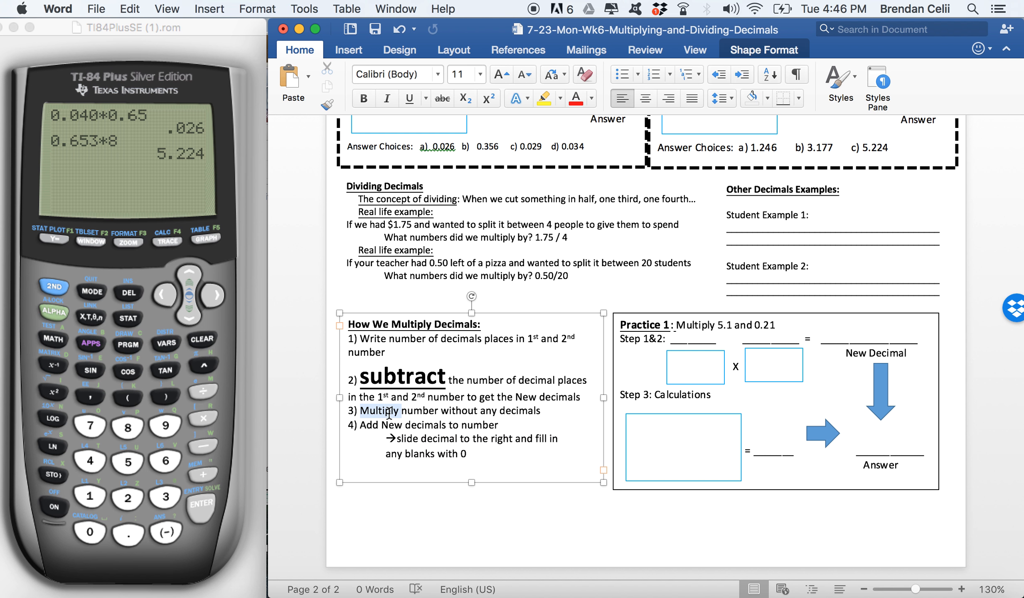
text(Divide)
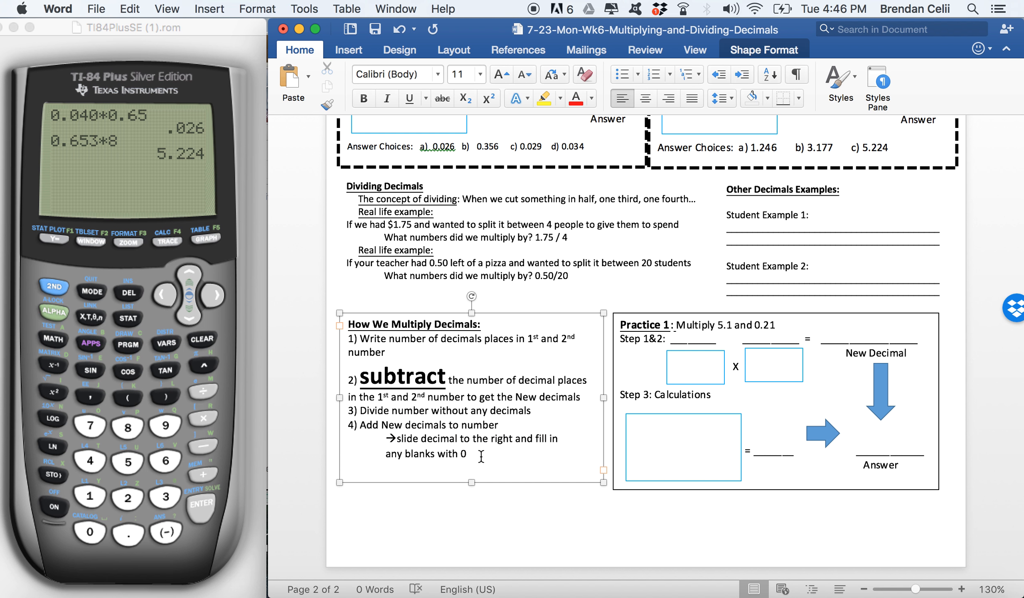
Replace the slide-decimal note under step 4 with "if positive → slide decimal to the left".
drag(479, 454, 398, 436)
key(BackSpace)
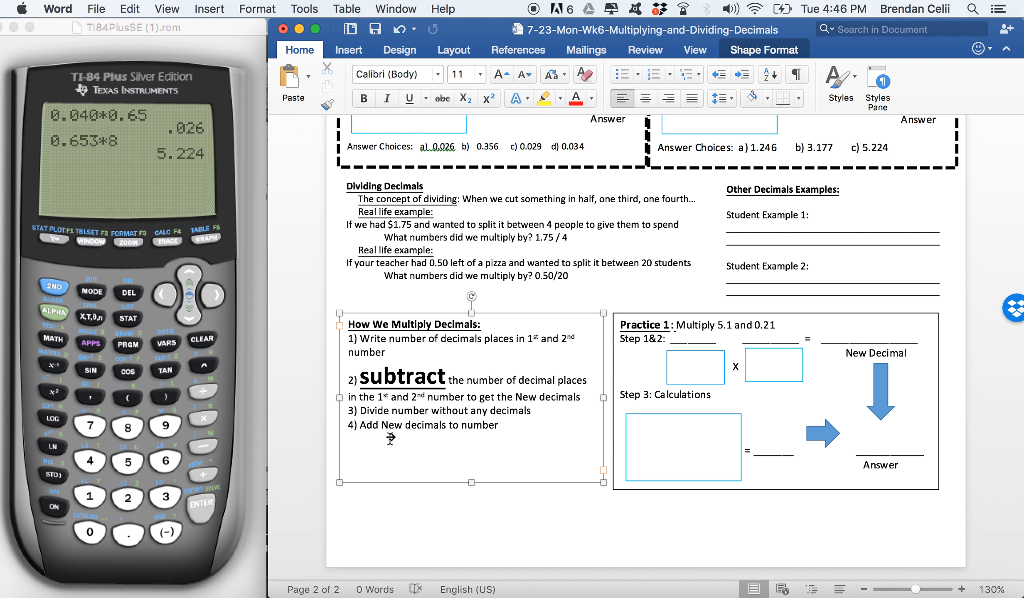
key(BackSpace)
text(positive → slide decimal to the left)
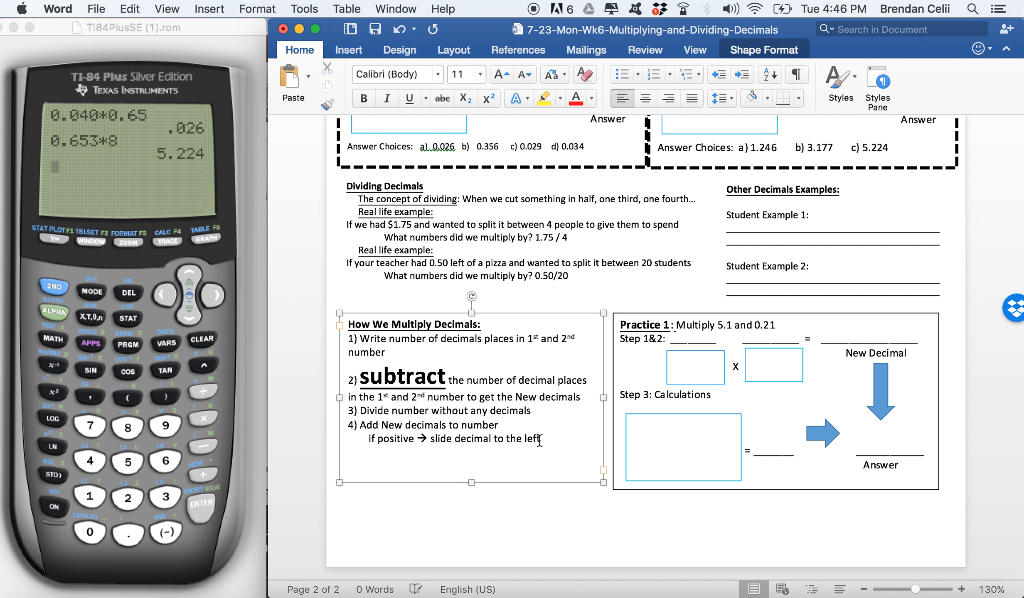
Duplicate the slide-decimal note under step 4 and change the copy to "if negative → slide decimal to the right".
drag(539, 440, 343, 438)
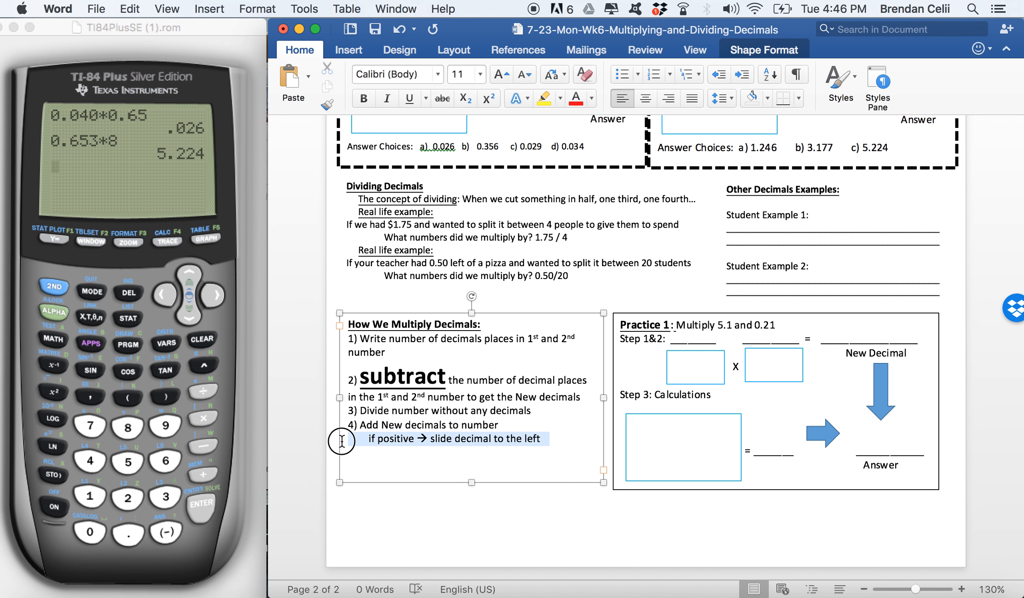
key(super+c)
click(547, 441)
key(Return)
key(super+v)
double_click(395, 453)
text(negative)
double_click(535, 450)
text(rig)
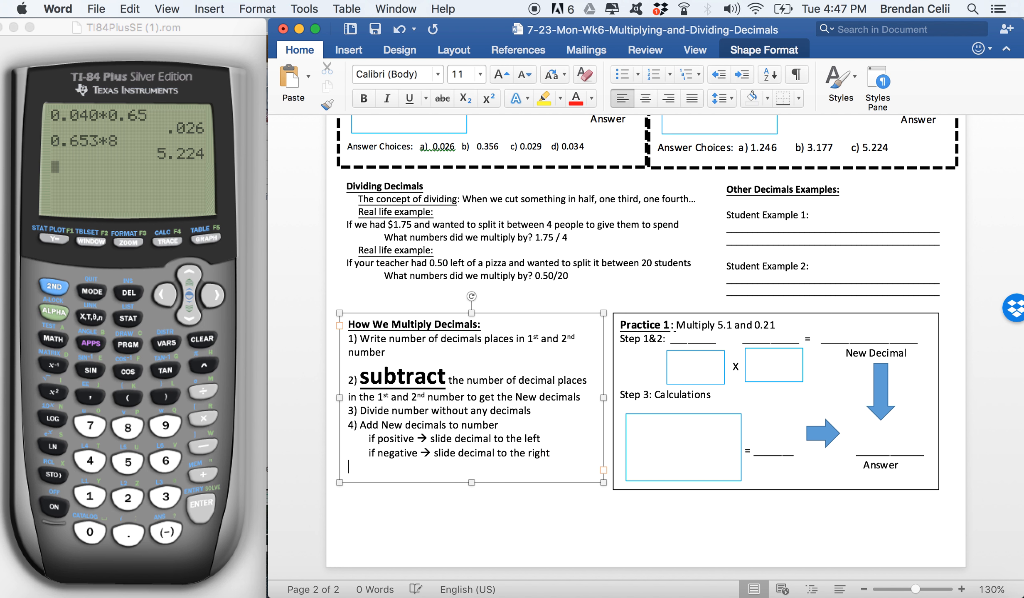
Extend the dividing instructions box downward and add the note "if blanks → fill in with 0s" below the slide-decimal notes.
drag(471, 483, 479, 501)
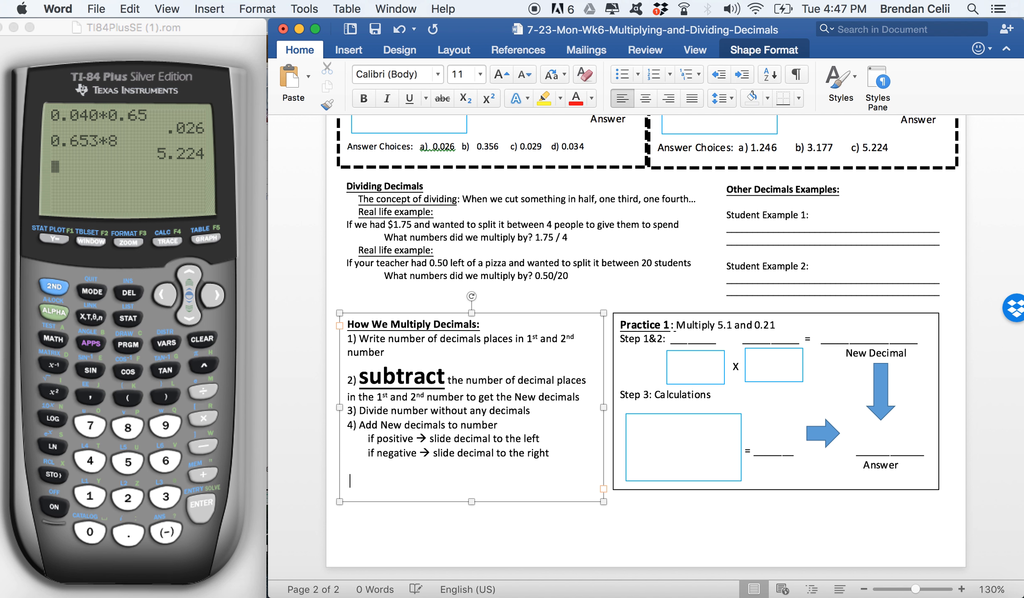
key(super+v)
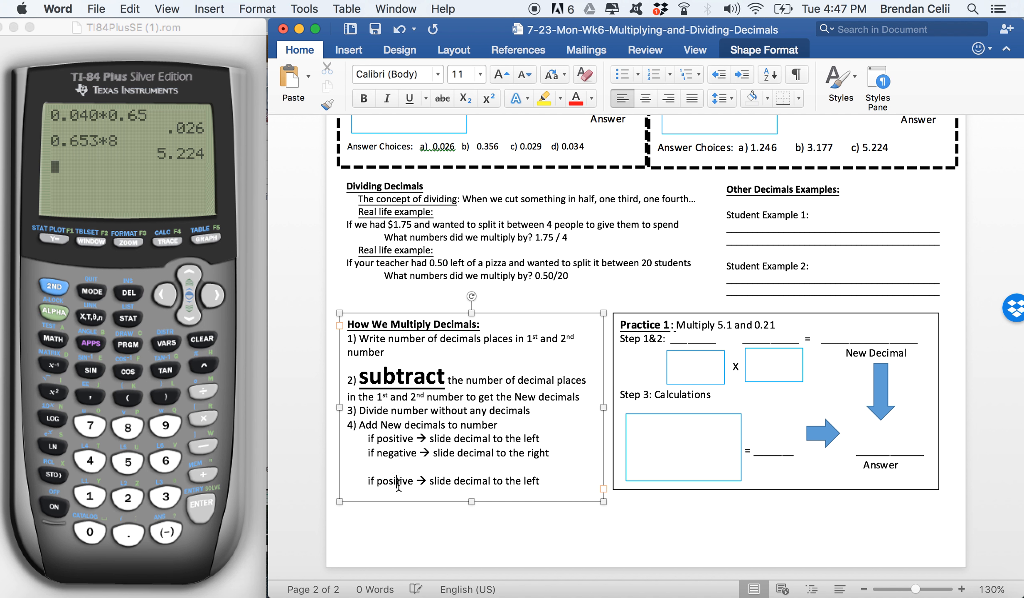
double_click(393, 481)
text(blanks)
drag(525, 481, 412, 481)
text(fill in with 0s)
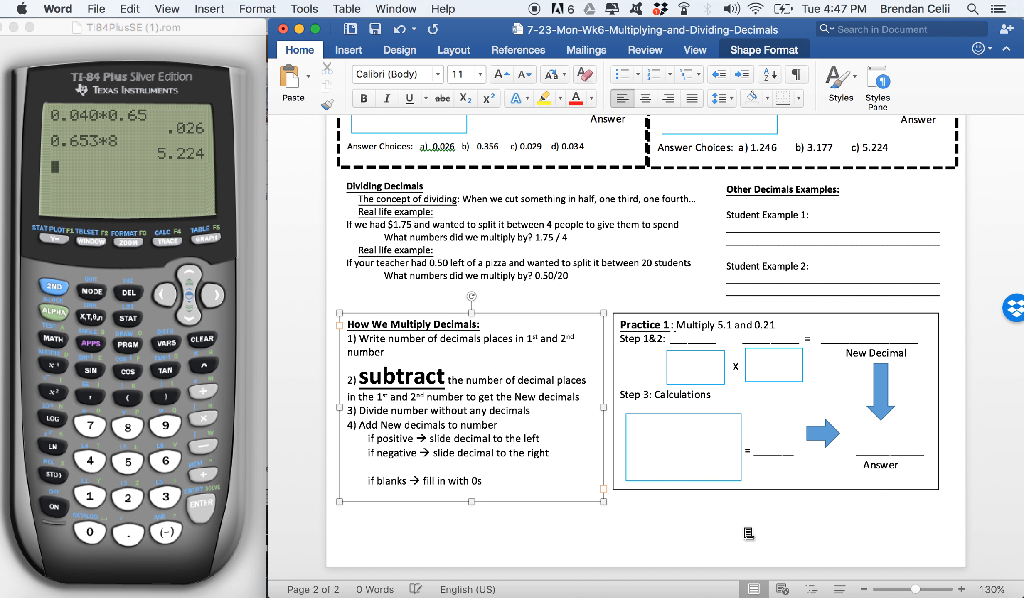
Change the copied Practice 1 prompt to "Divide 0.54 and 0.9".
click(711, 330)
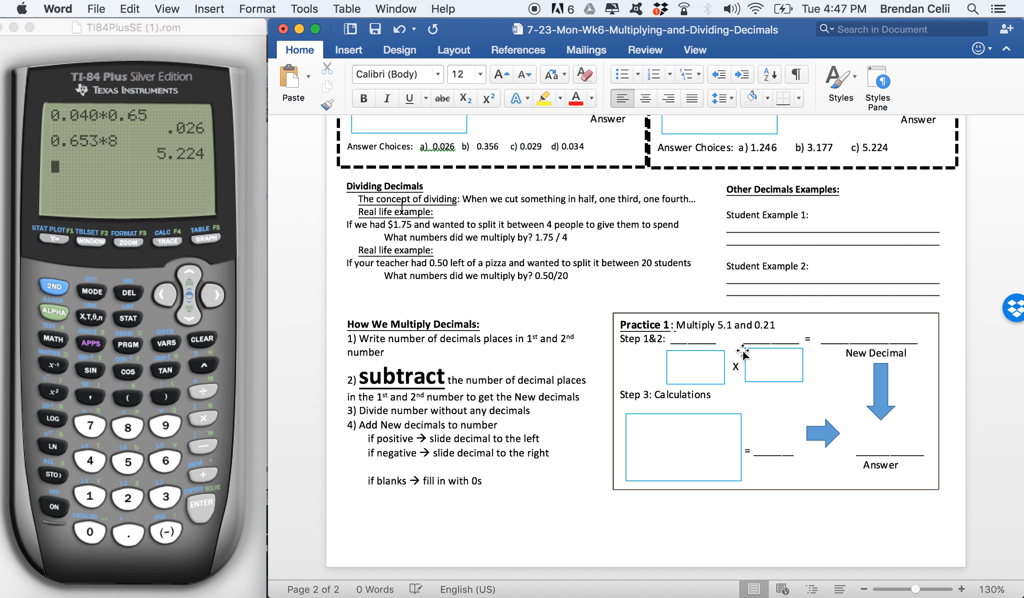
click(706, 328)
double_click(705, 328)
text(Divd)
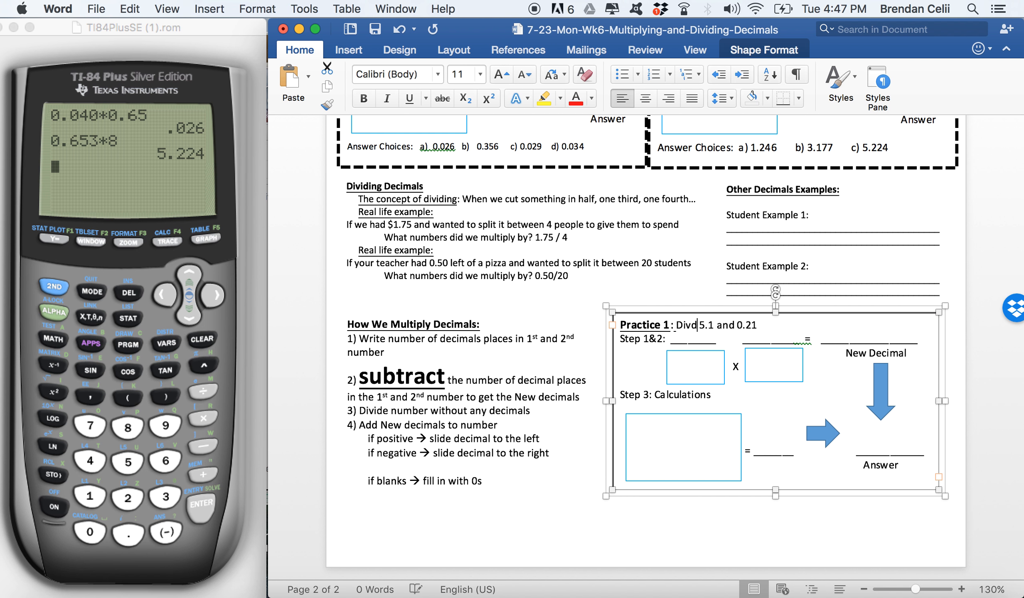
text(e)
key(BackSpace)
key(BackSpace)
text(ide)
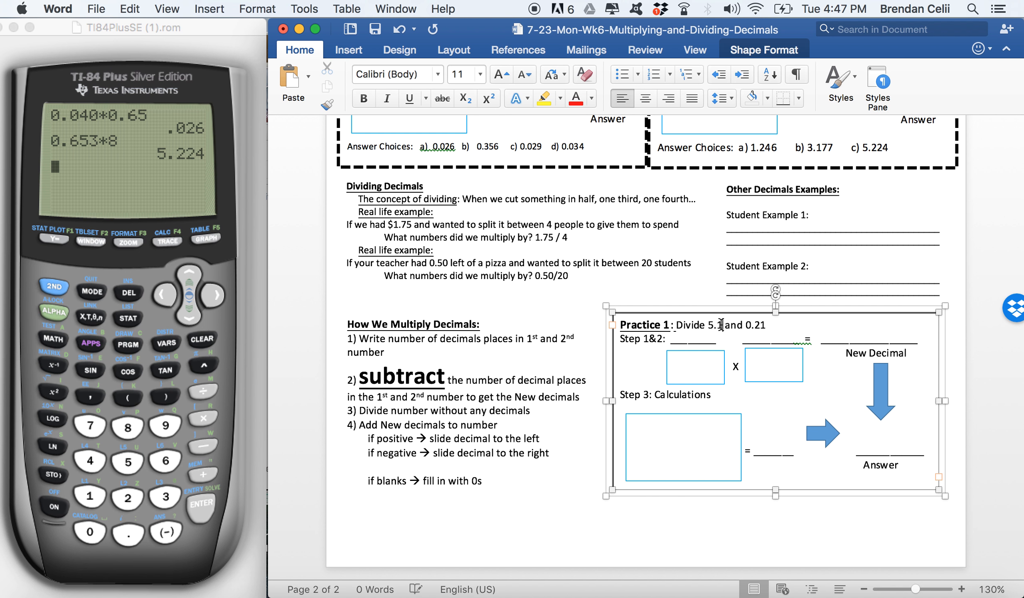
click(722, 325)
key(BackSpace)
key(BackSpace)
key(BackSpace)
text(0.54)
Replace the X between the two small boxes in Practice 1 with an equation containing the ÷ symbol.
click(742, 368)
click(765, 51)
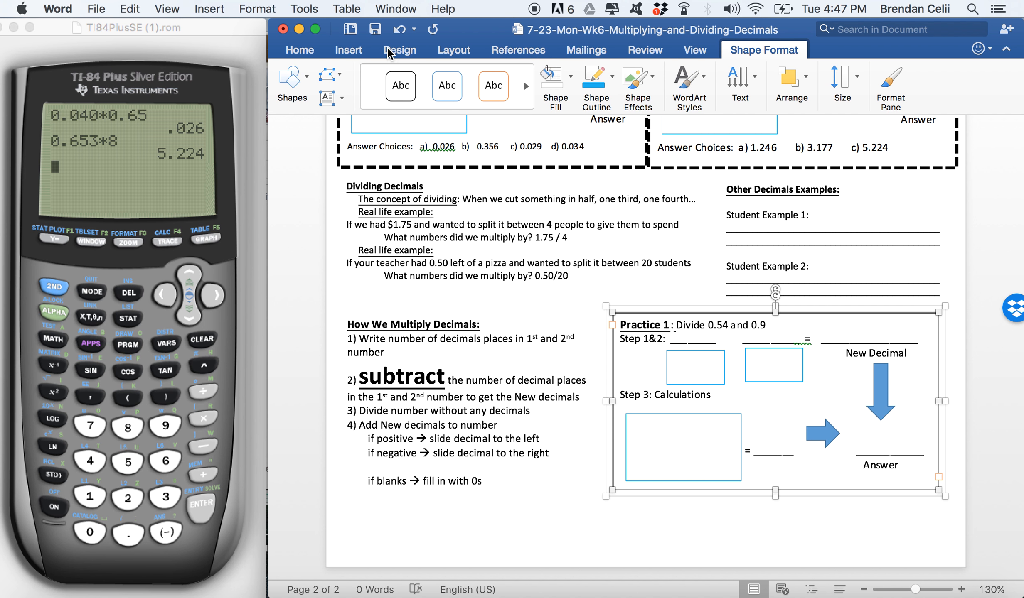
click(347, 50)
click(914, 85)
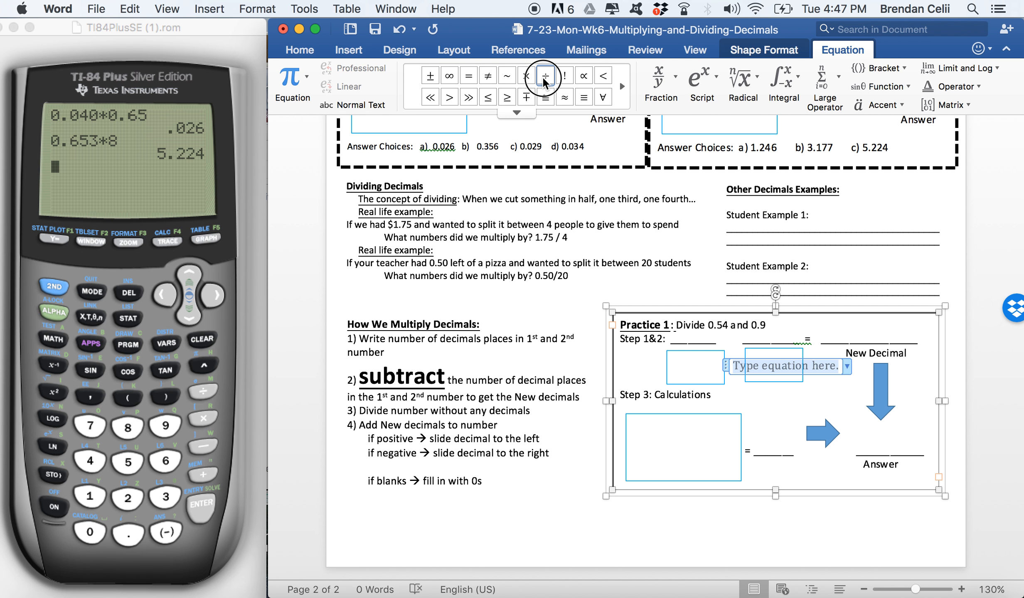
click(545, 76)
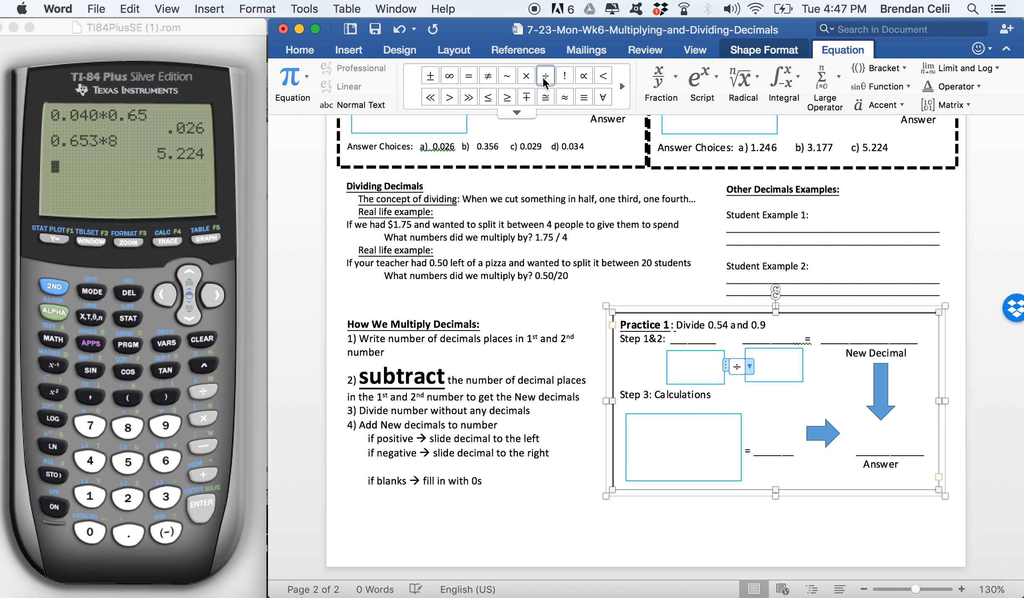
click(960, 398)
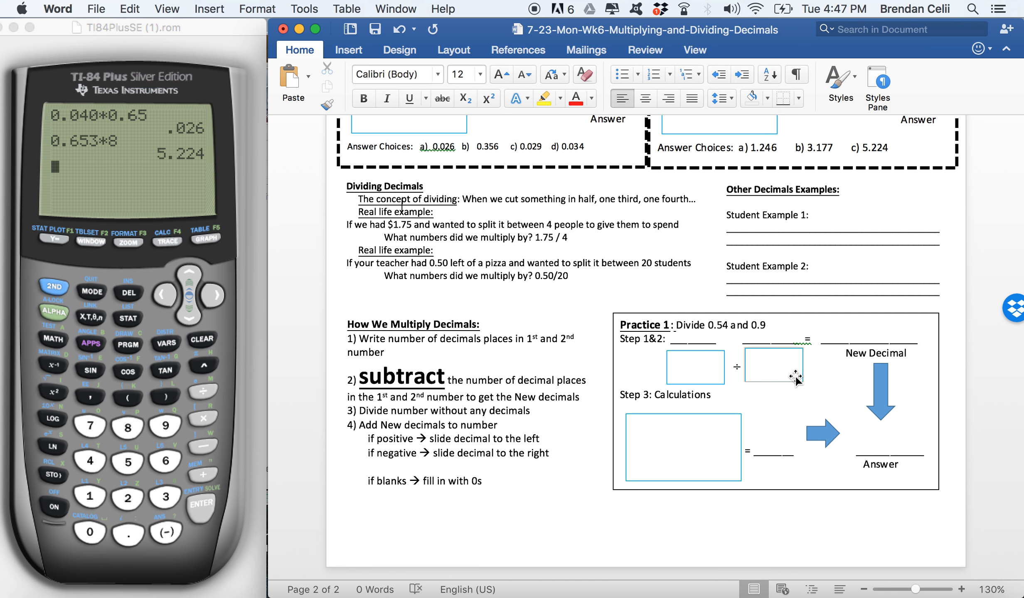
Reduce the height of the grouped Practice 1 box slightly, and ungroup its shapes.
click(781, 491)
mouse_move(782, 493)
mouse_down()
mouse_move(778, 503)
mouse_move(774, 494)
mouse_move(780, 523)
mouse_move(776, 481)
mouse_up()
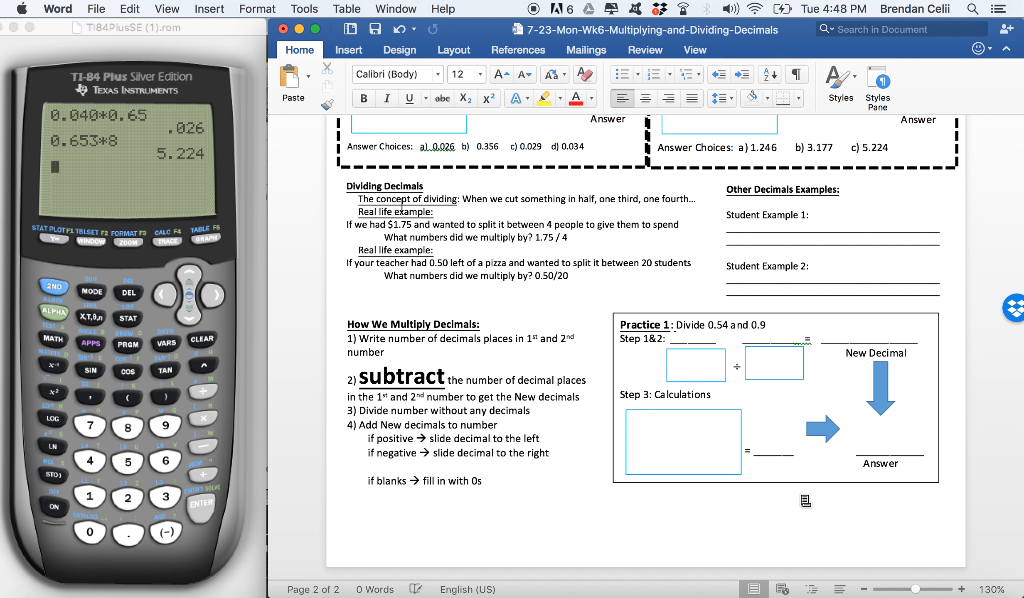
click(768, 49)
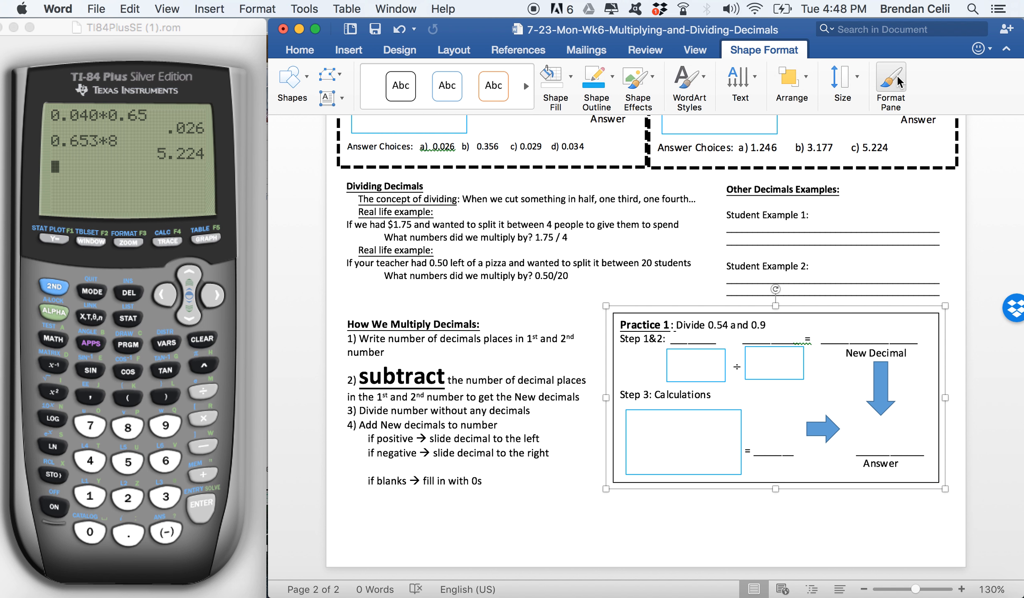
click(792, 81)
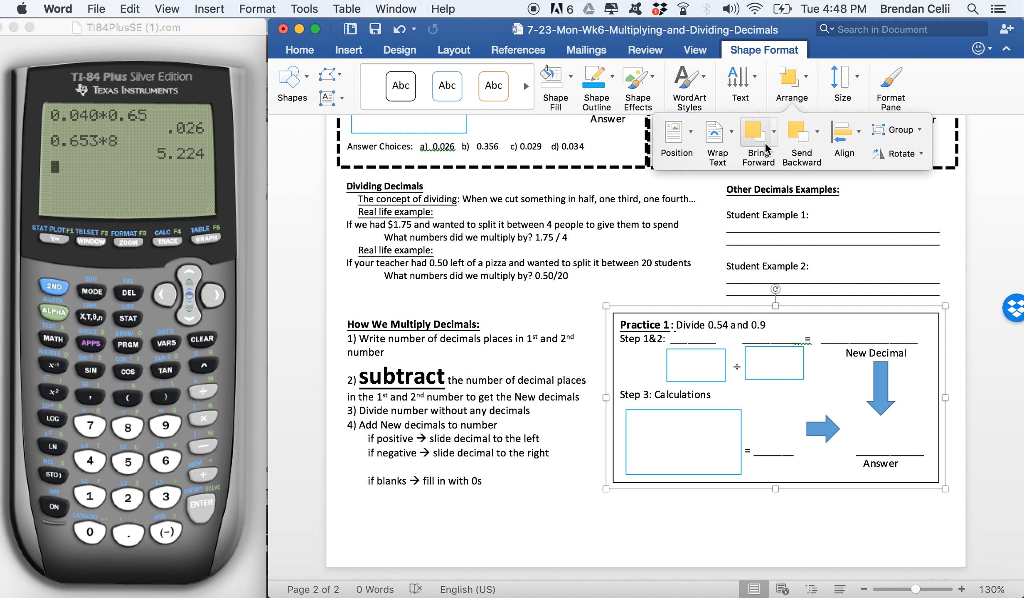
click(895, 132)
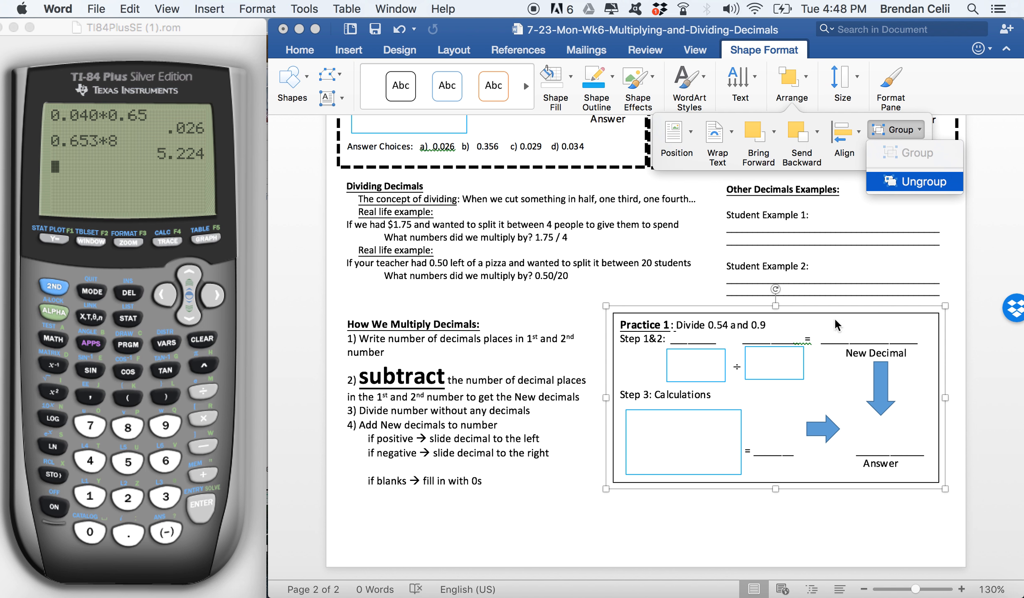
key(Return)
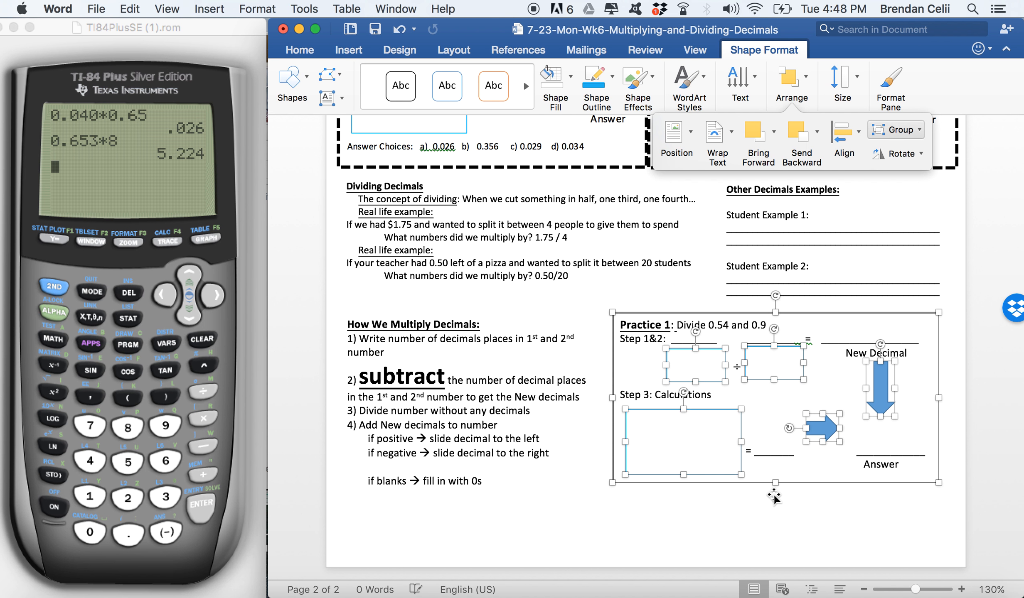
drag(775, 484, 775, 515)
click(857, 528)
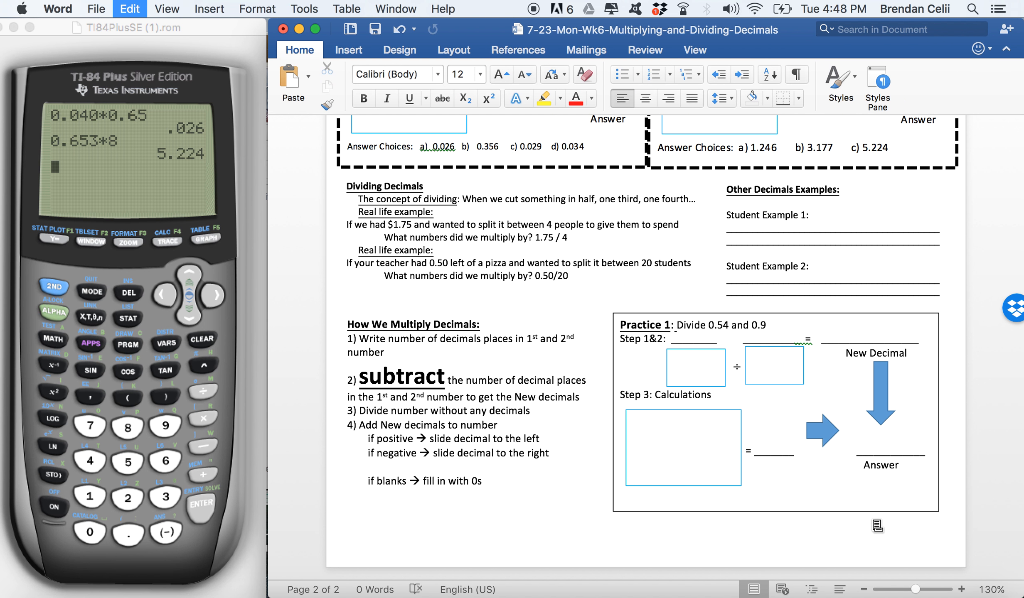
key(super+z)
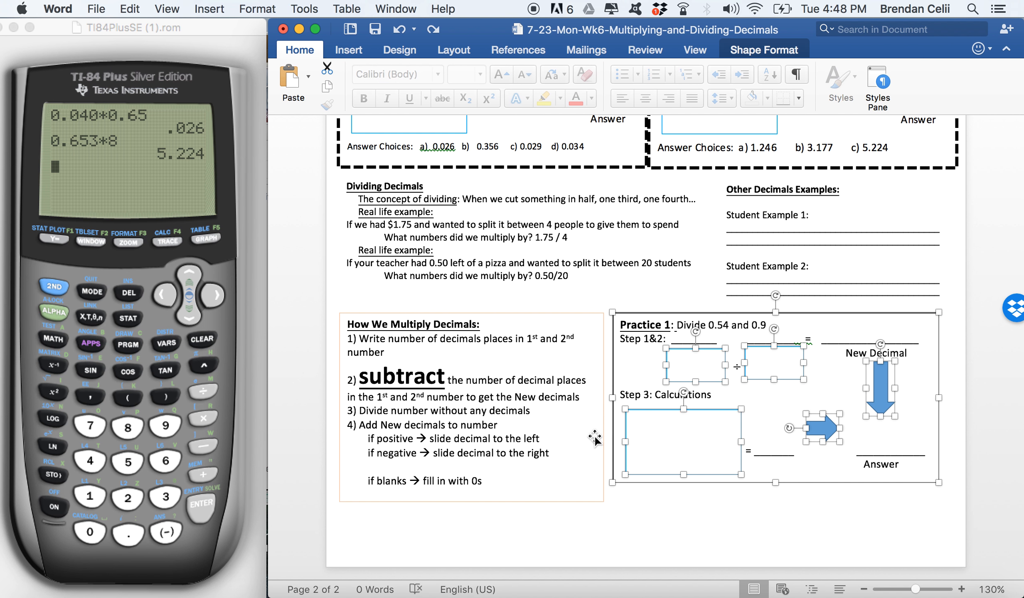
Extend only the outer Practice 1 frame downward, leaving room for a line below the calculations box.
click(608, 432)
click(775, 482)
drag(775, 483, 776, 511)
Copy the answer choices line a) 1.246, b) 3.177, c) 5.224 from the practice box above into the foot of the dividing Practice 1 box.
scroll(831, 332, up, 2)
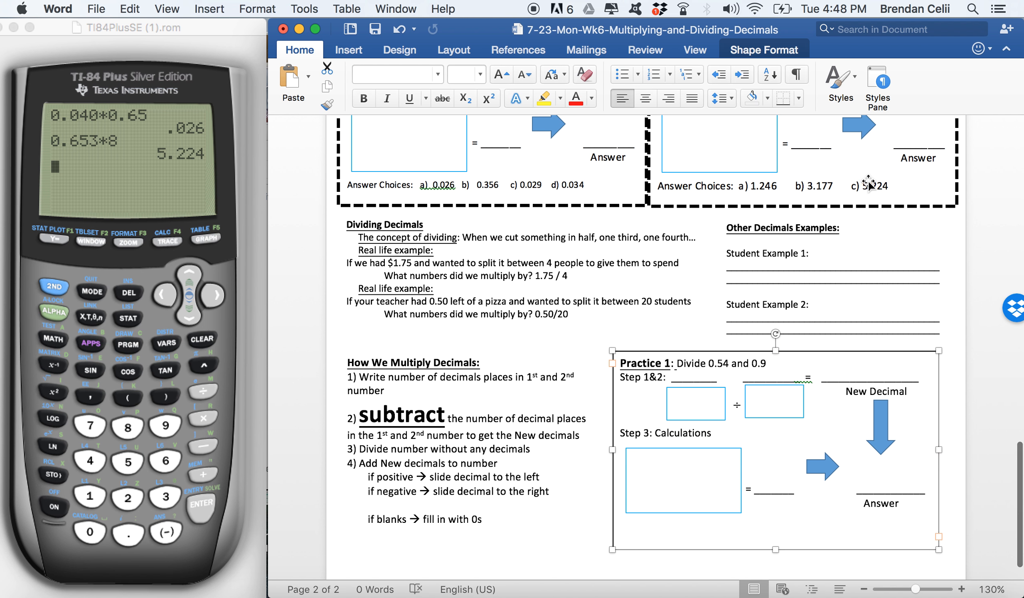
click(906, 183)
drag(906, 182, 659, 186)
key(super+c)
click(705, 536)
click(672, 539)
key(Return)
key(super+z)
key(Return)
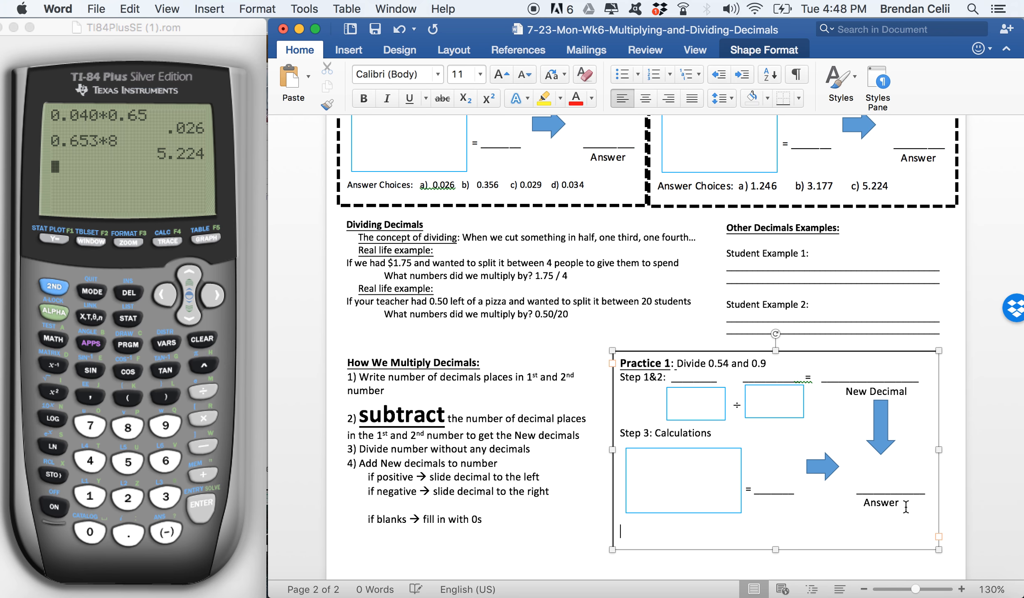
key(super+v)
Switch to the WabbitEmu calculator and compute 0.54/0.9.
click(174, 378)
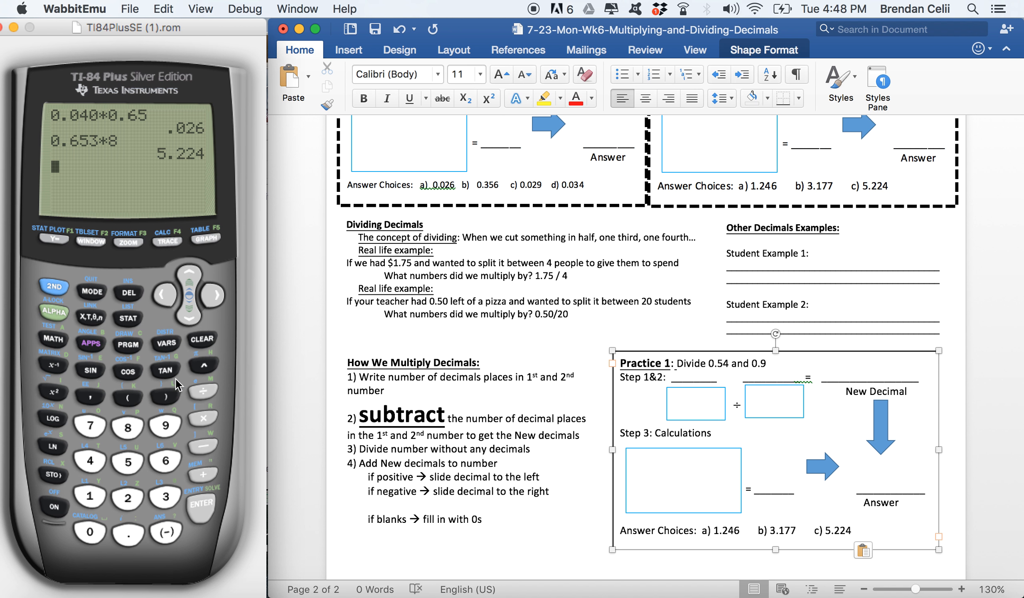
text(0.54/)
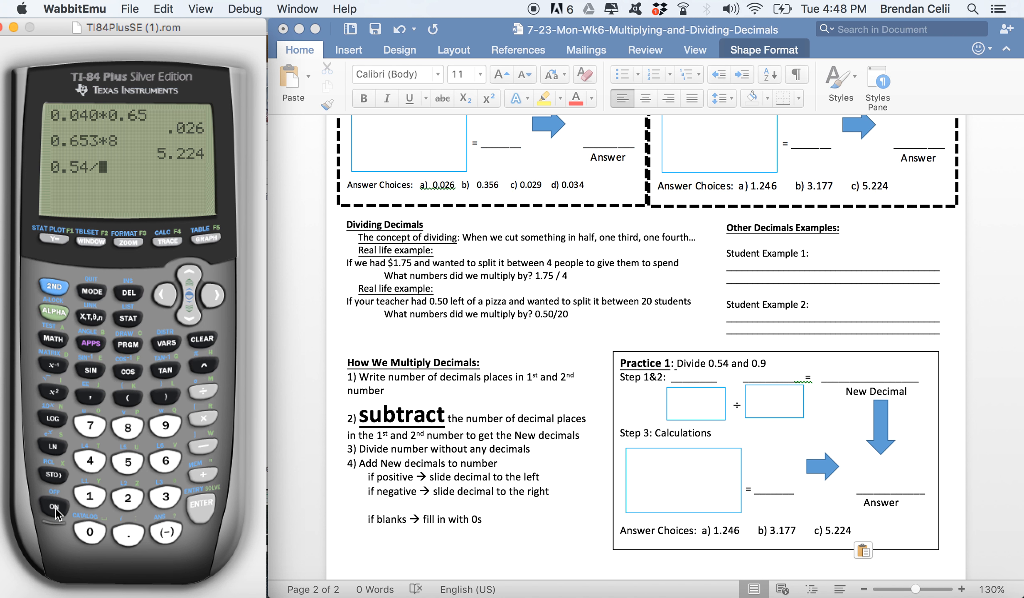
text(0.89)
key(Return)
Switch back to the Word worksheet and set answer choice a) of the dividing Practice 1 to 0.6.
click(770, 540)
click(741, 531)
key(BackSpace)
key(BackSpace)
key(BackSpace)
key(BackSpace)
key(BackSpace)
text(0.6)
Set answer choice b) to 1.5 and answer choice c) to 5.2 in the dividing Practice 1 box.
click(787, 534)
key(BackSpace)
key(BackSpace)
key(BackSpace)
key(BackSpace)
key(BackSpace)
text(1.5)
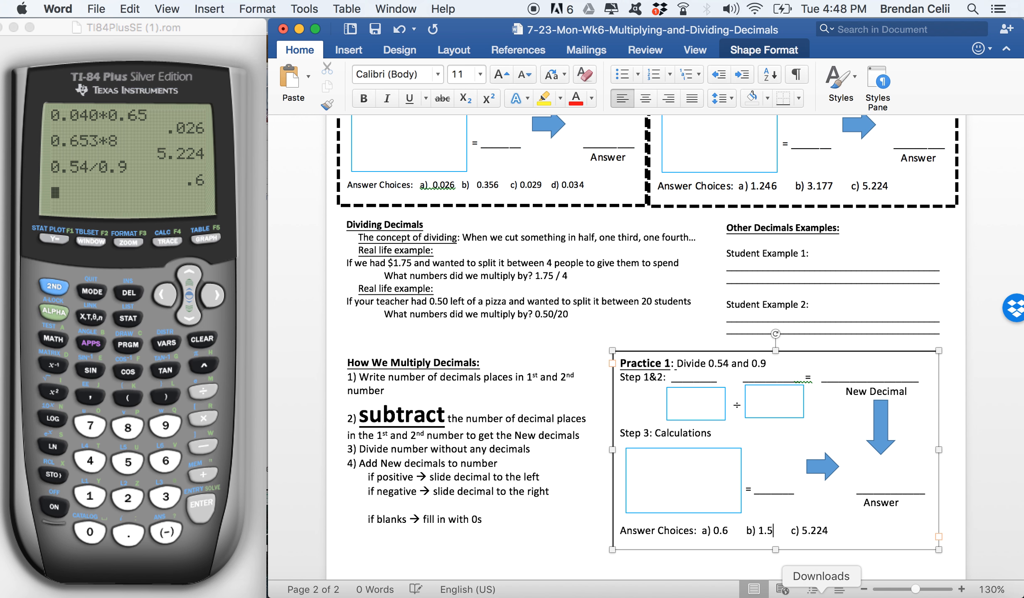
click(830, 531)
key(BackSpace)
key(BackSpace)
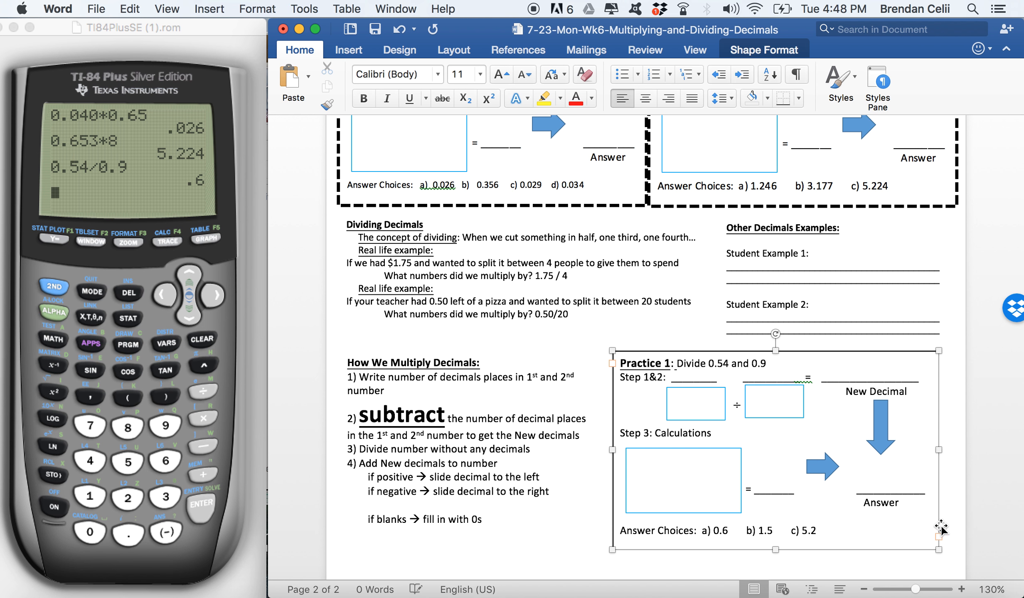
click(952, 518)
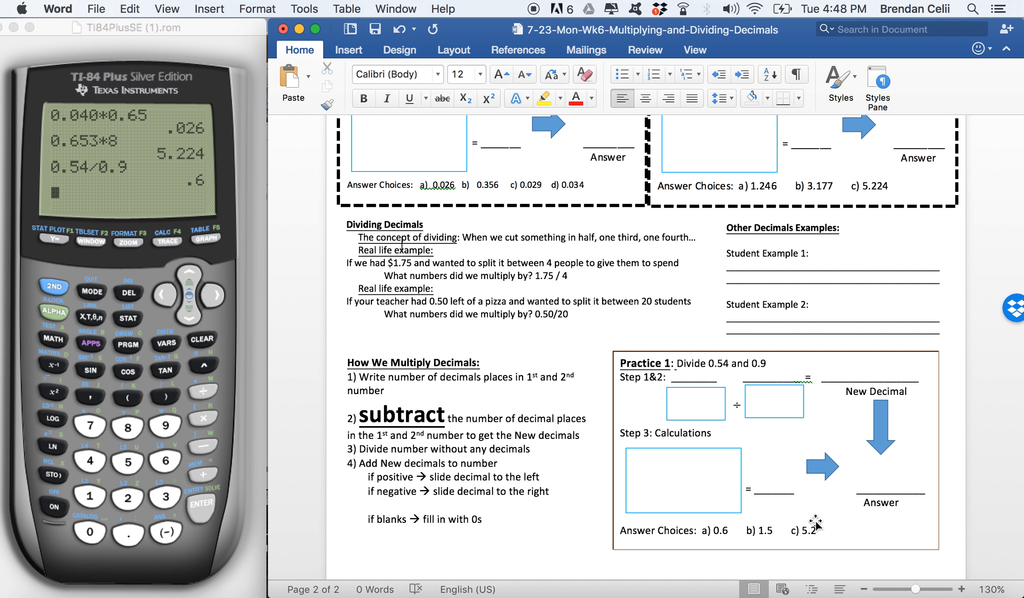
Group the dividing Practice 1 frame with its three blue-outlined boxes and two arrows.
scroll(777, 511, down, 2)
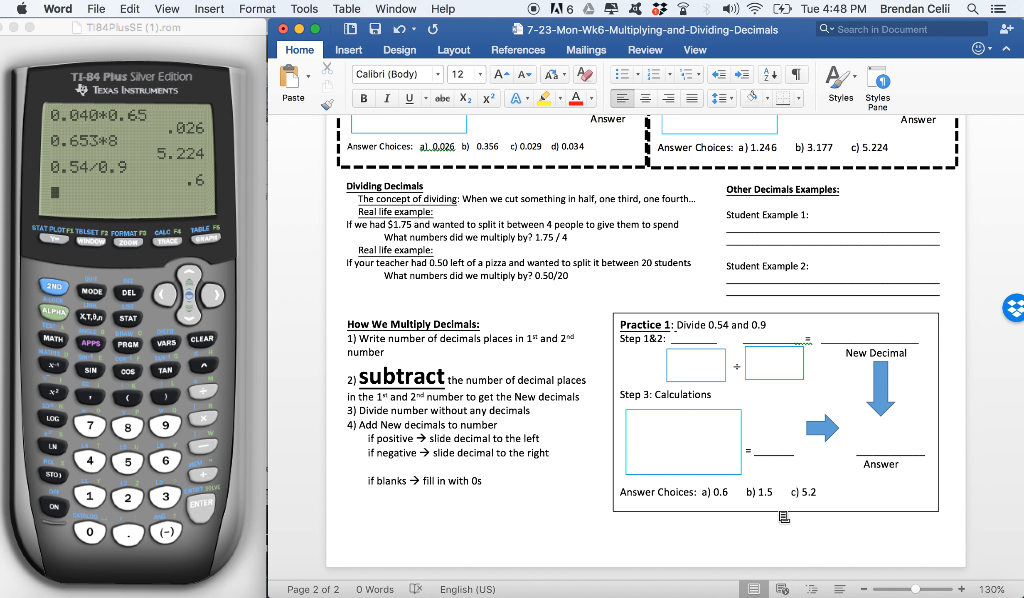
click(937, 457)
click(601, 444)
click(605, 444)
click(625, 444)
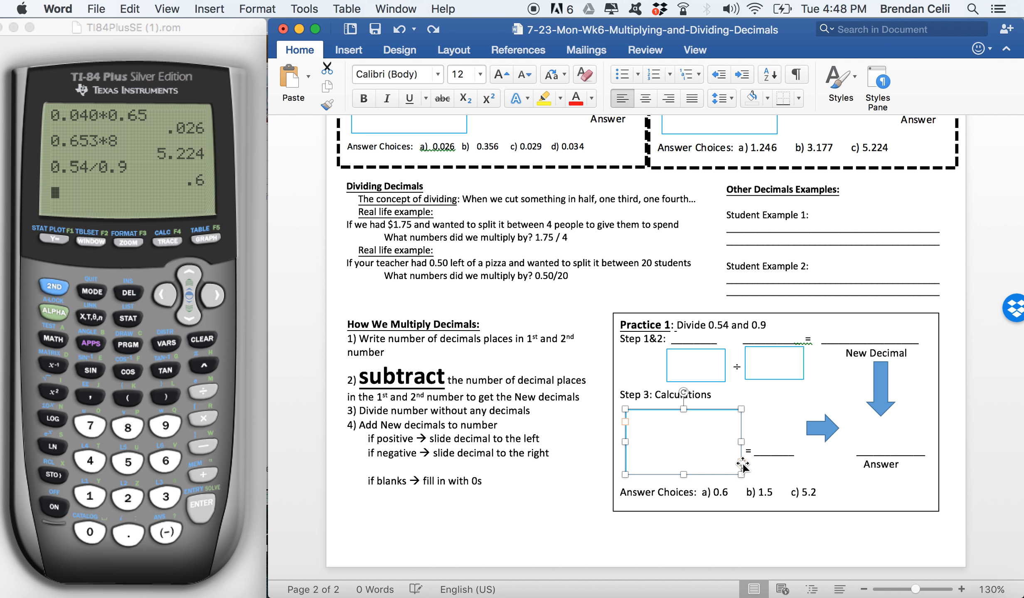
shift+click(823, 429)
shift+click(879, 388)
shift+click(746, 364)
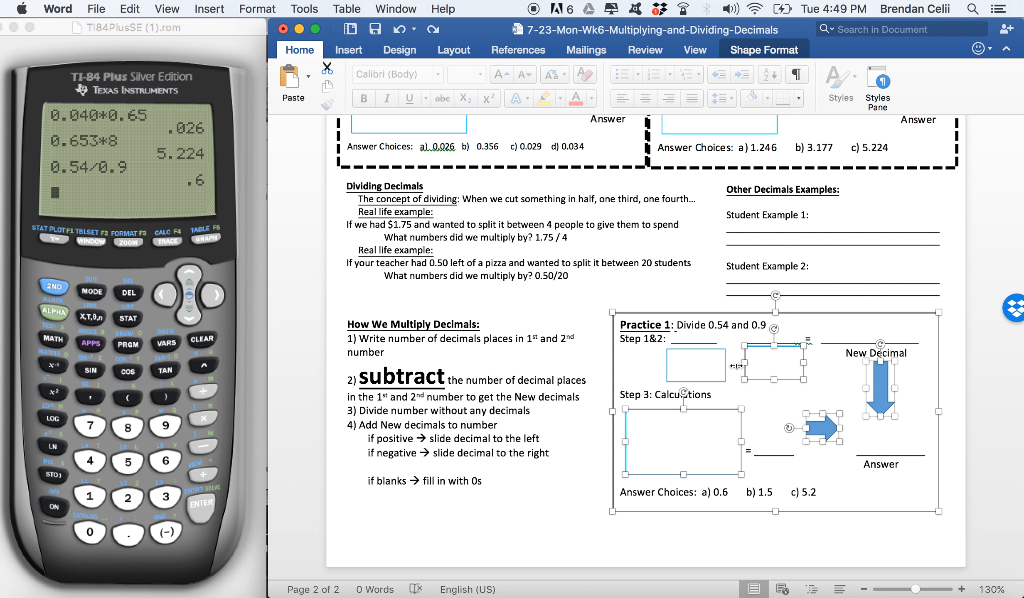
shift+click(725, 366)
click(791, 51)
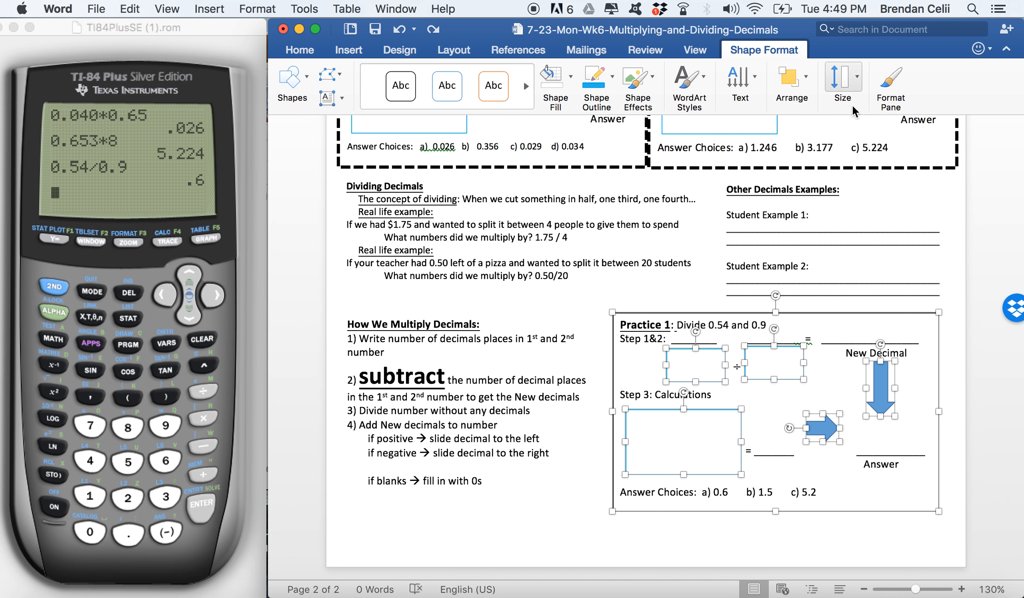
click(806, 83)
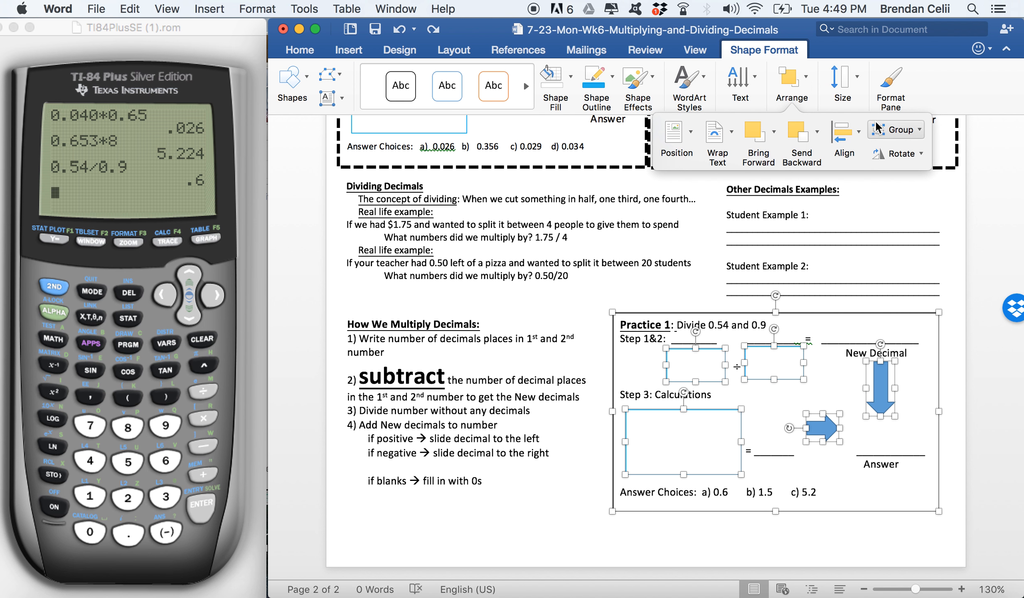
click(896, 129)
click(917, 153)
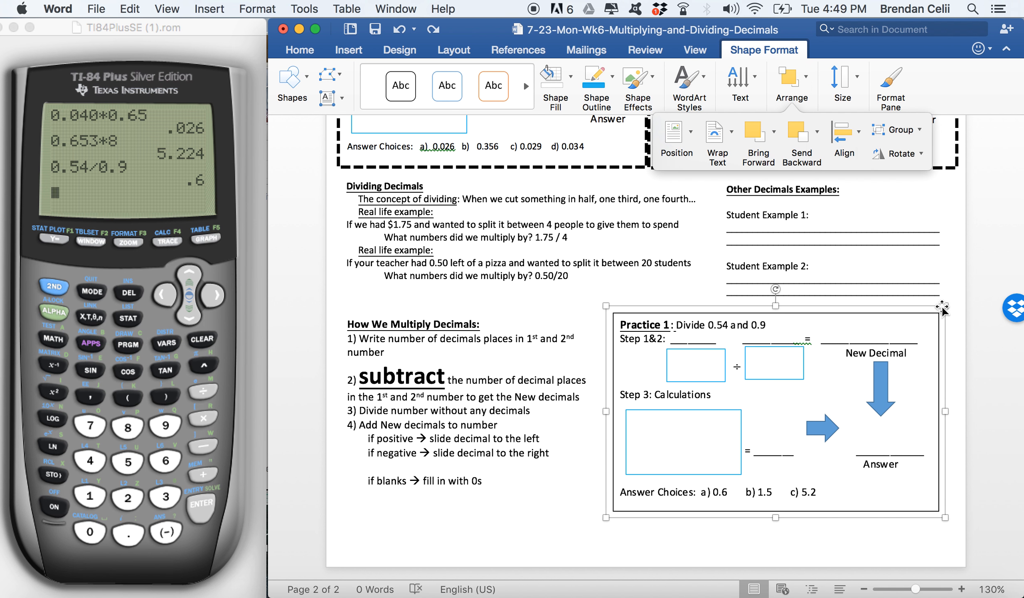
click(959, 341)
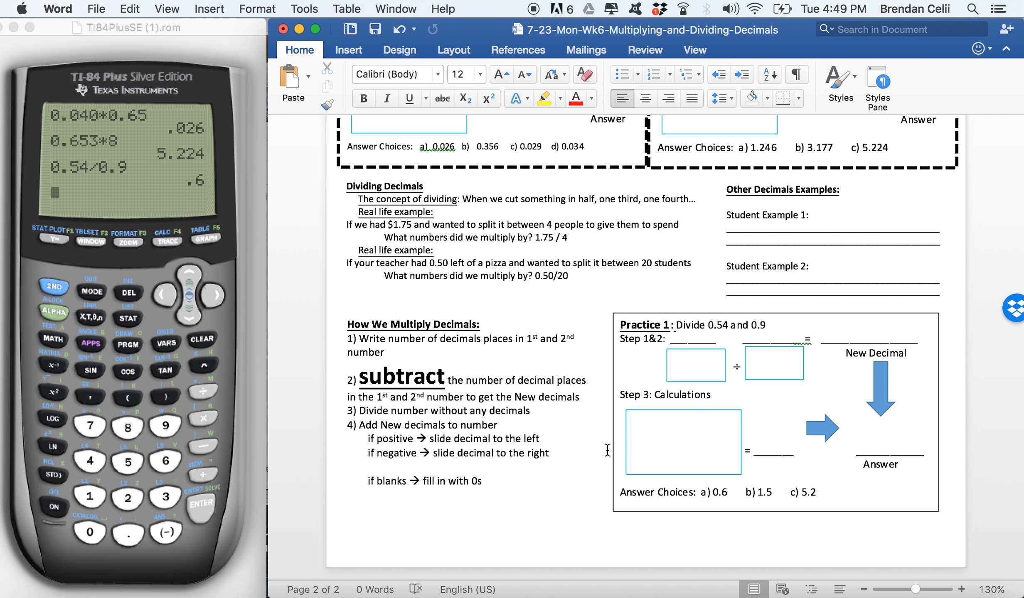
Add blank lines after the dividing section to start a third page, and return to the section above.
key(Return)
key(Return)
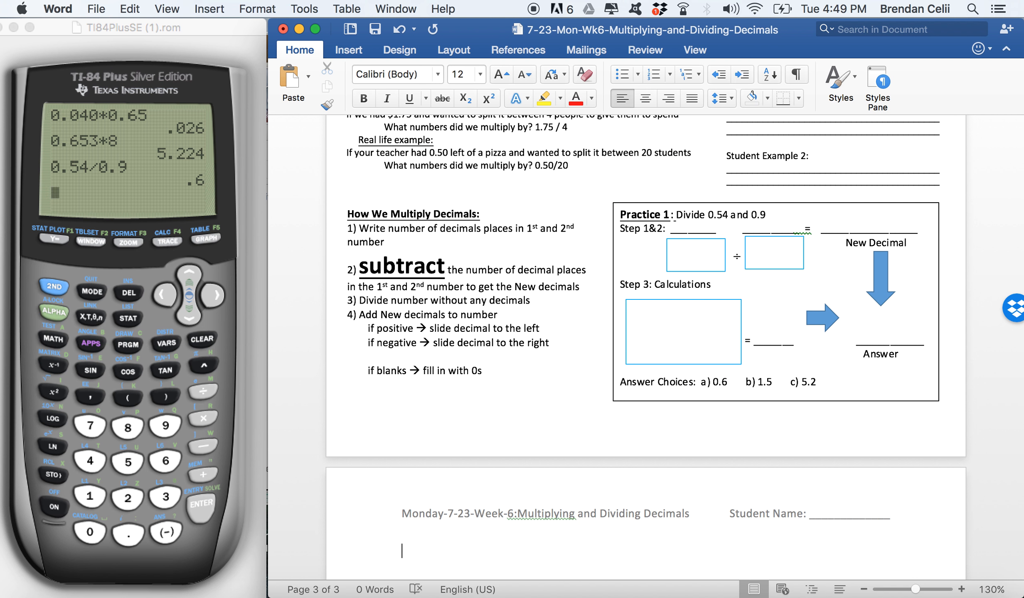
scroll(611, 455, down, 4)
scroll(611, 455, up, 3)
scroll(611, 455, up, 12)
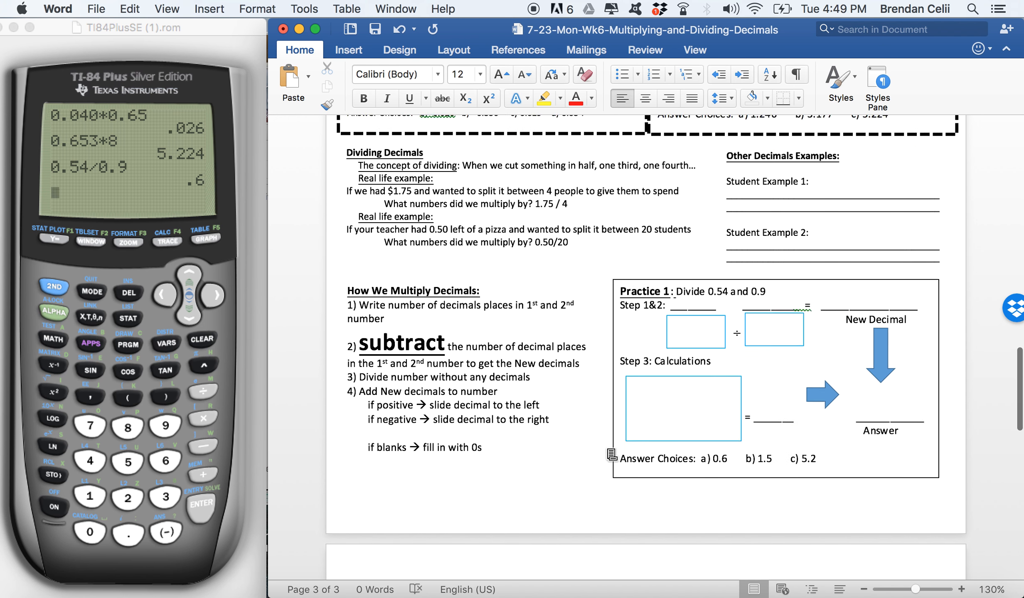
Copy the multiplying Practice 2 box and paste it at the upper left of the third page.
scroll(611, 455, down, 7)
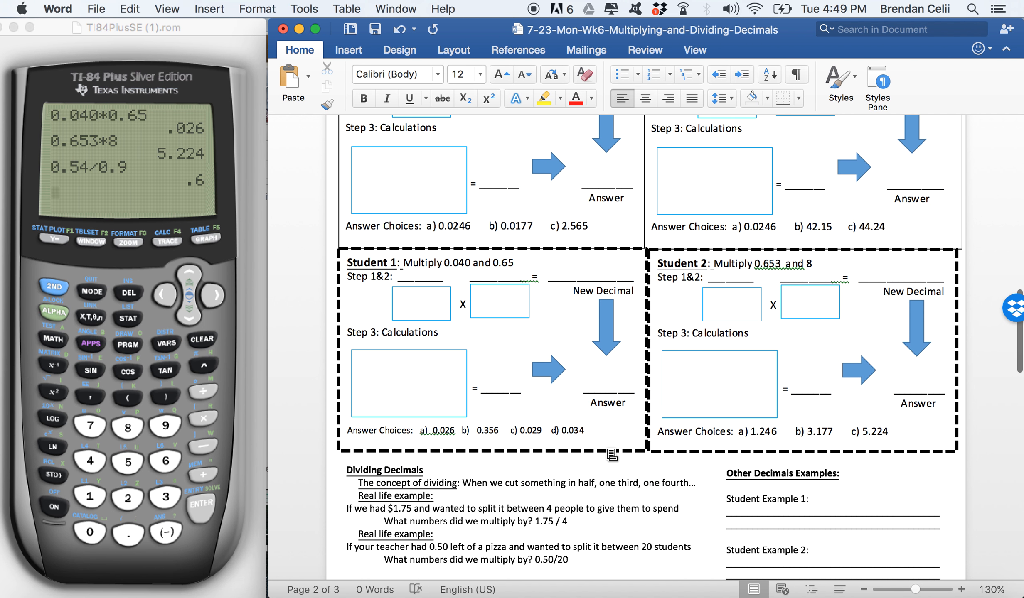
scroll(708, 454, up, 13)
scroll(708, 454, down, 6)
scroll(708, 454, up, 4)
scroll(708, 454, down, 2)
scroll(708, 453, up, 2)
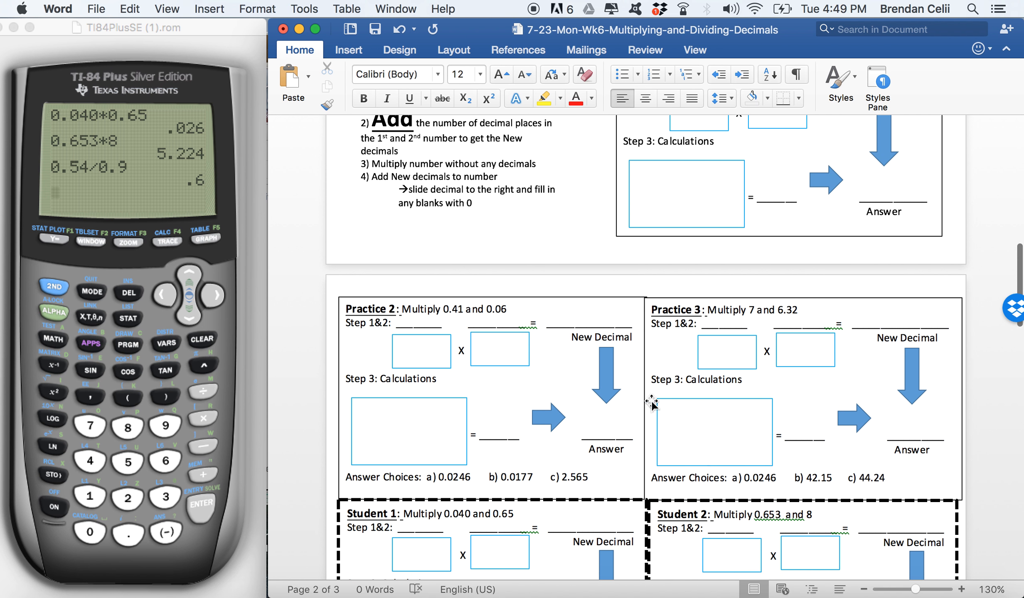
click(639, 395)
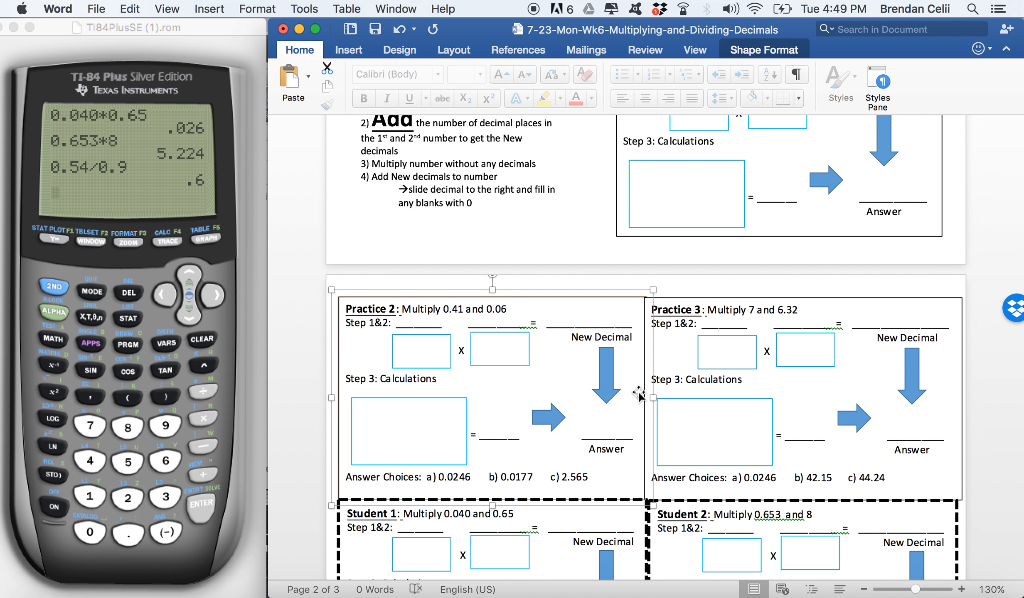
scroll(639, 394, down, 10)
scroll(638, 391, down, 3)
click(486, 359)
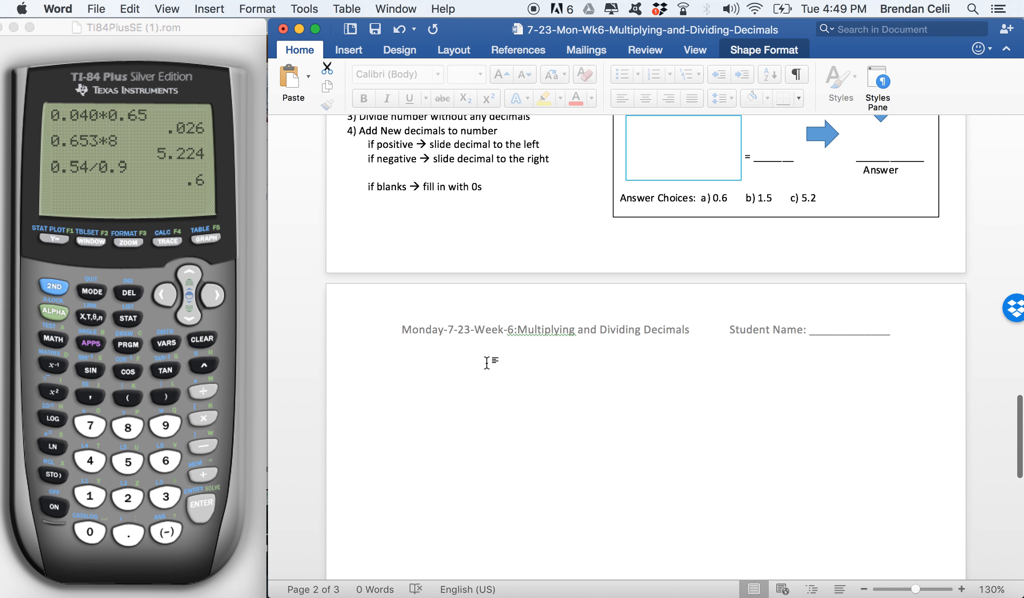
key(cmd+v)
drag(523, 381, 467, 326)
scroll(468, 324, up, 5)
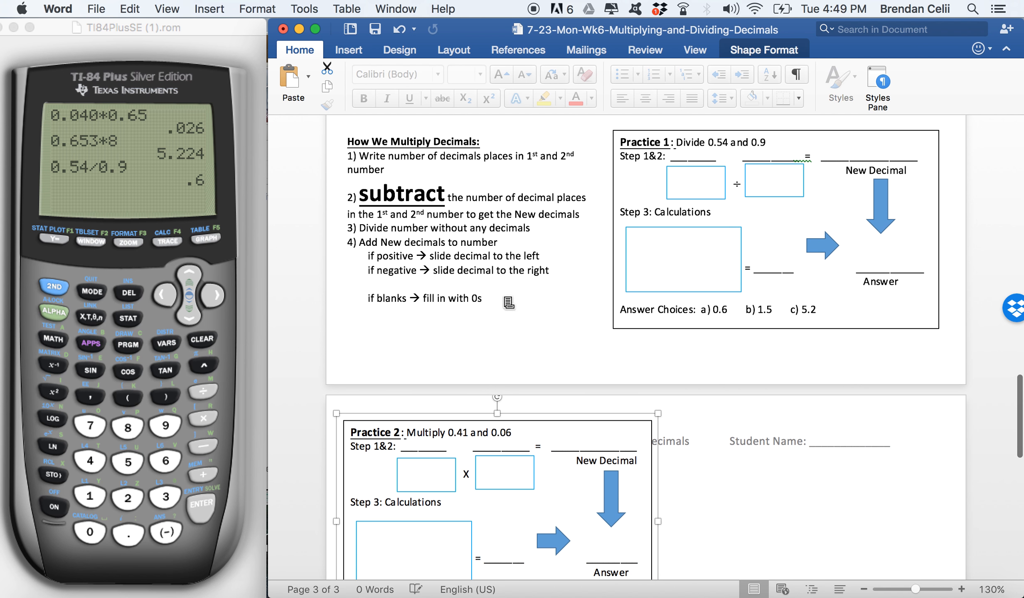
Replace the X between the pasted Practice 2 boxes with the ÷ sign copied from the dividing Practice 1 box.
click(401, 431)
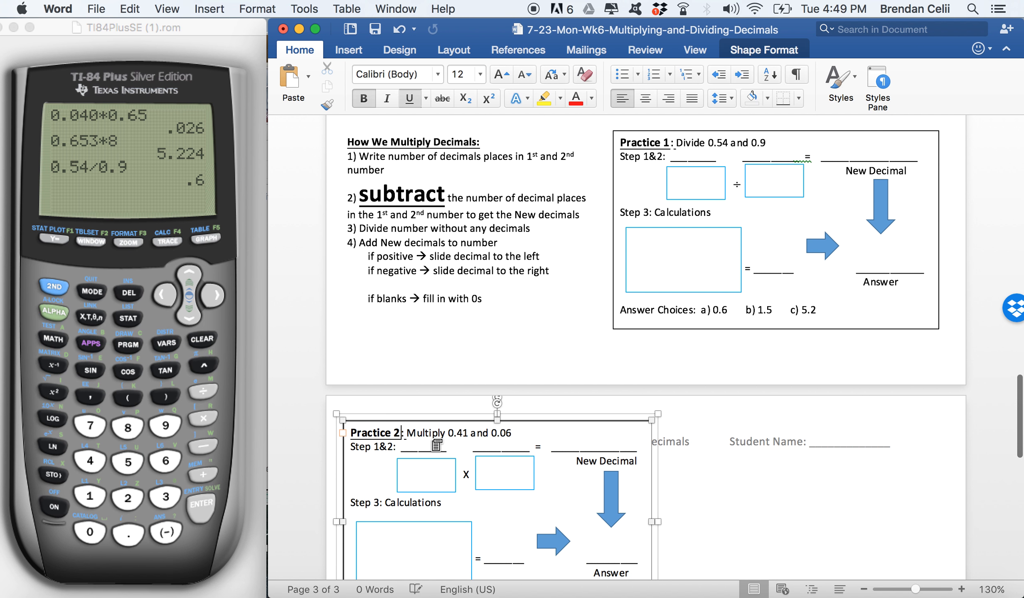
scroll(436, 445, down, 3)
scroll(447, 388, down, 1)
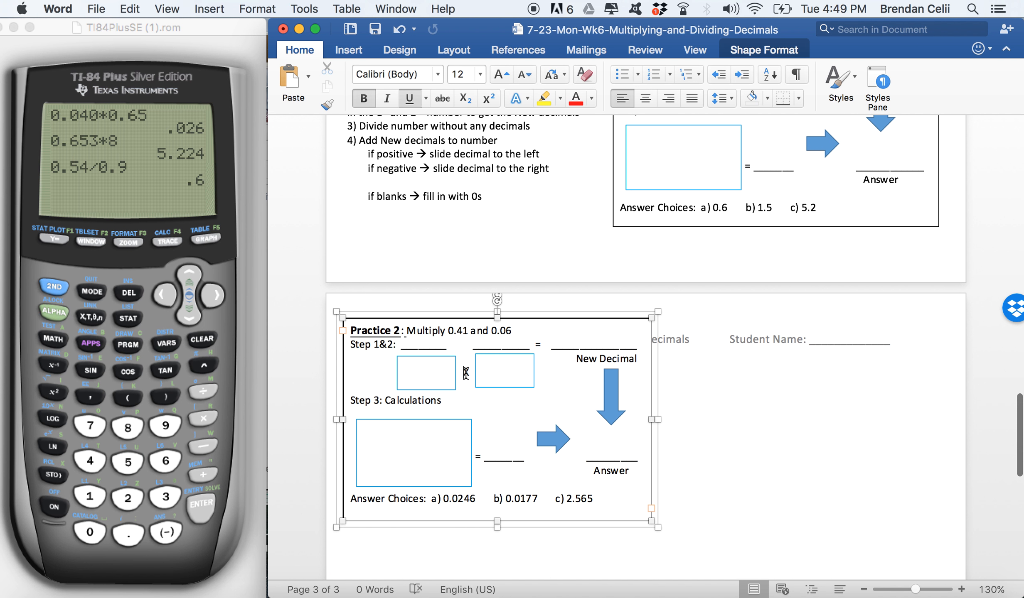
scroll(602, 311, up, 5)
click(741, 224)
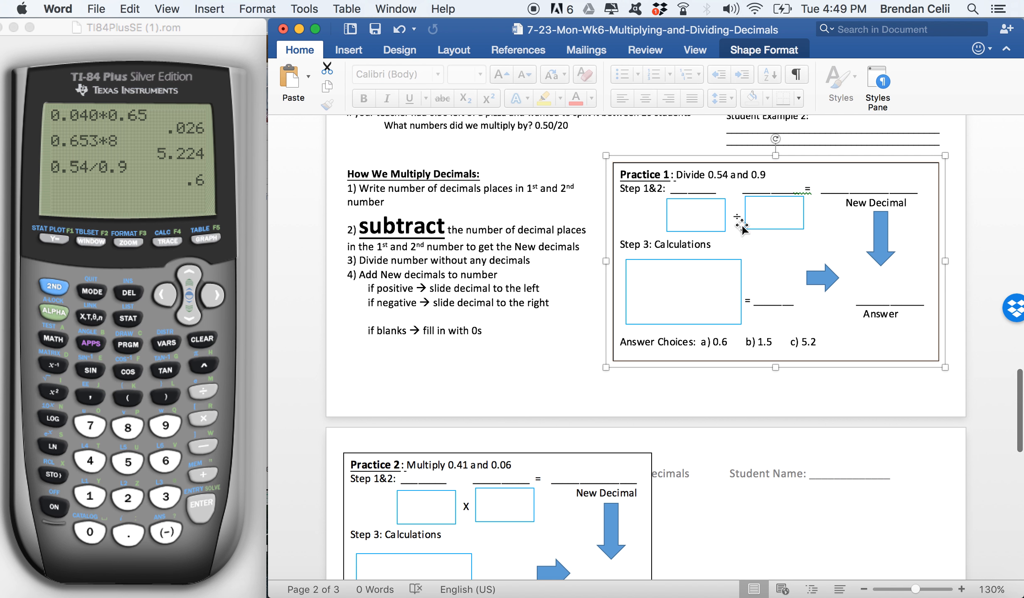
click(743, 217)
double_click(736, 217)
key(super+c)
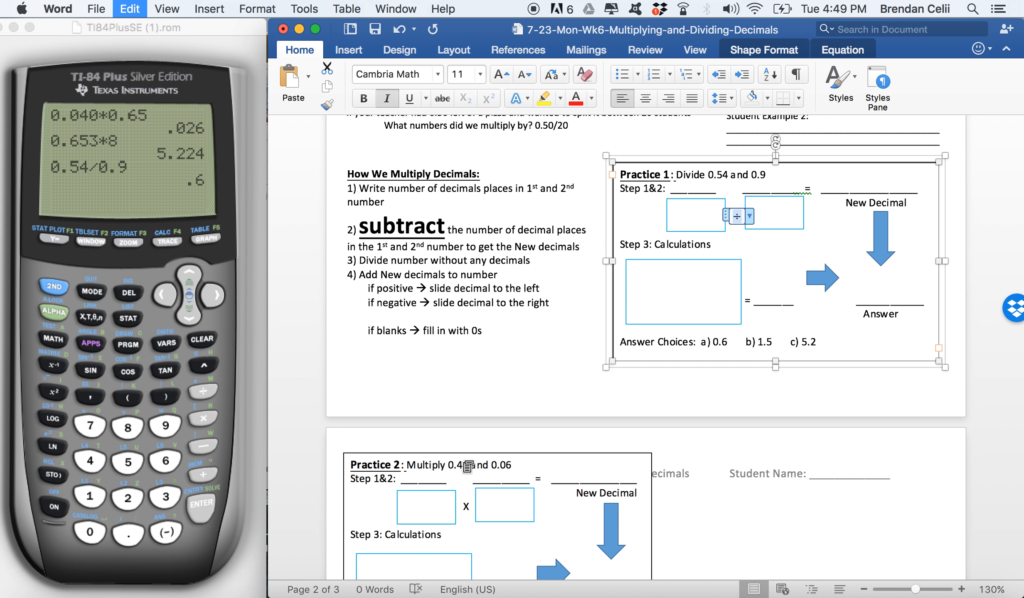
click(471, 504)
key(super+v)
scroll(495, 525, down, 4)
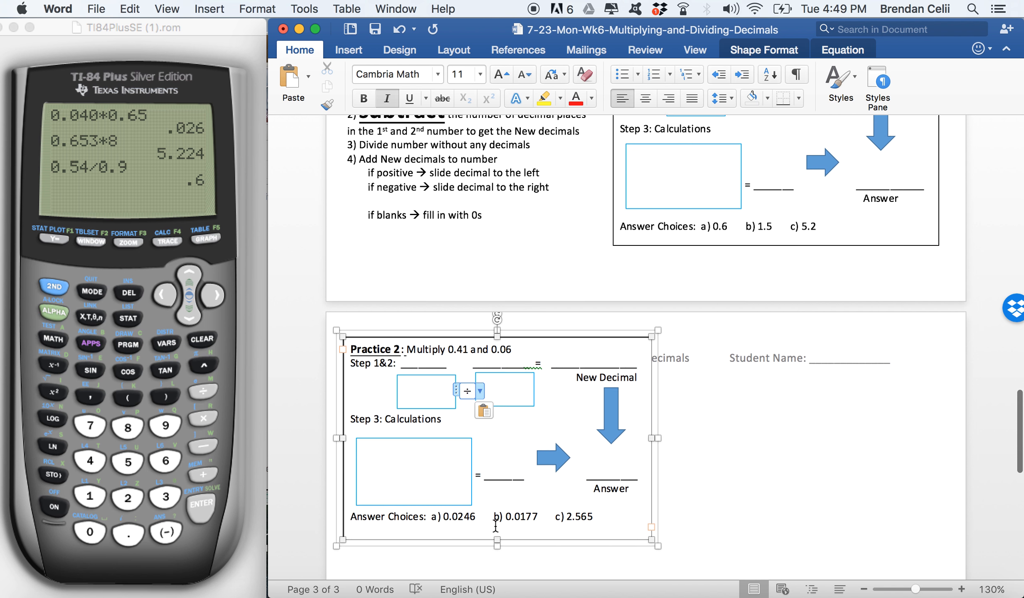
scroll(496, 526, down, 1)
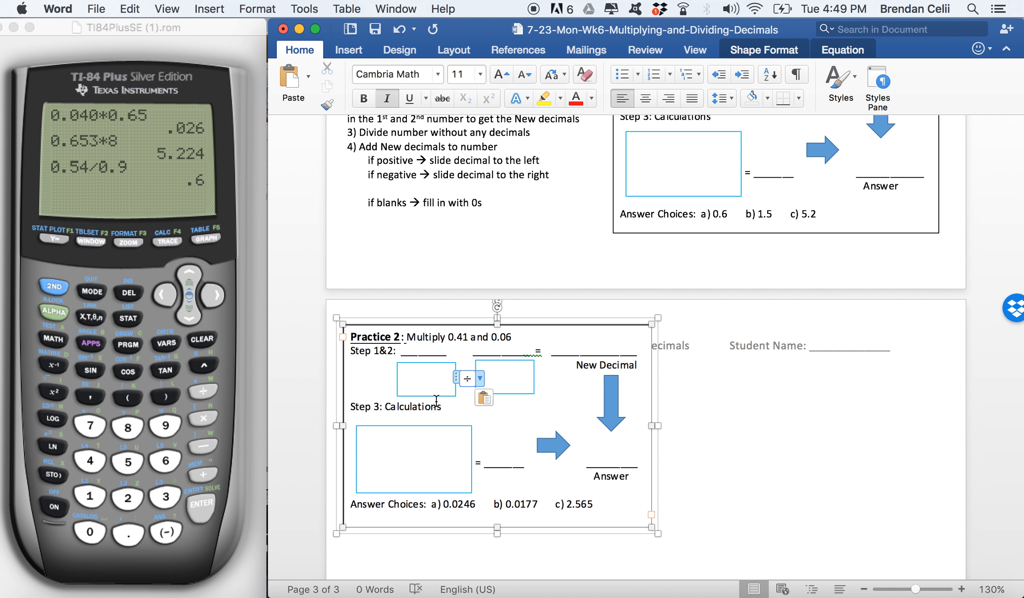
Change the pasted Practice 2 problem to "Divide 0.2 and 0.05".
double_click(428, 337)
text(Divide)
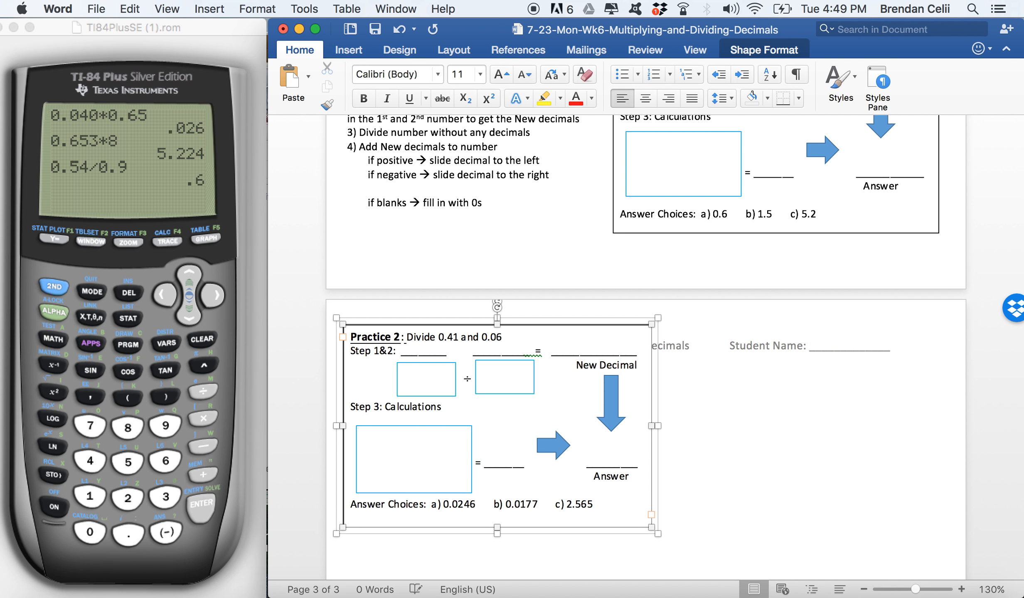
click(469, 352)
scroll(491, 431, down, 2)
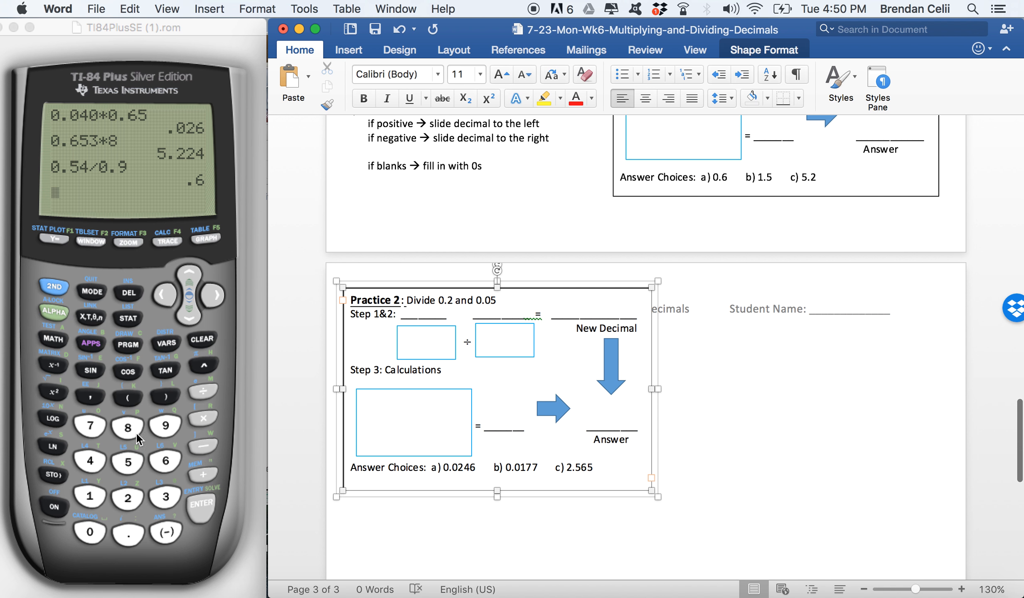
Switch to the WabbitEmu calculator, clear it and calculate 0.2/0.05, then dismiss Word's AutoRecover alert.
click(149, 525)
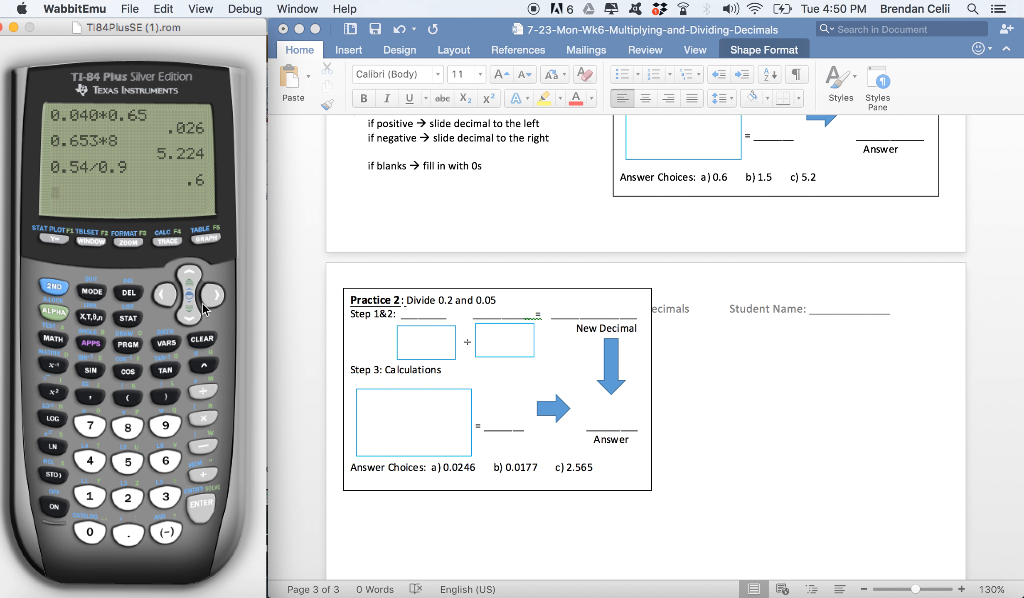
click(204, 343)
text(0.2/0.05)
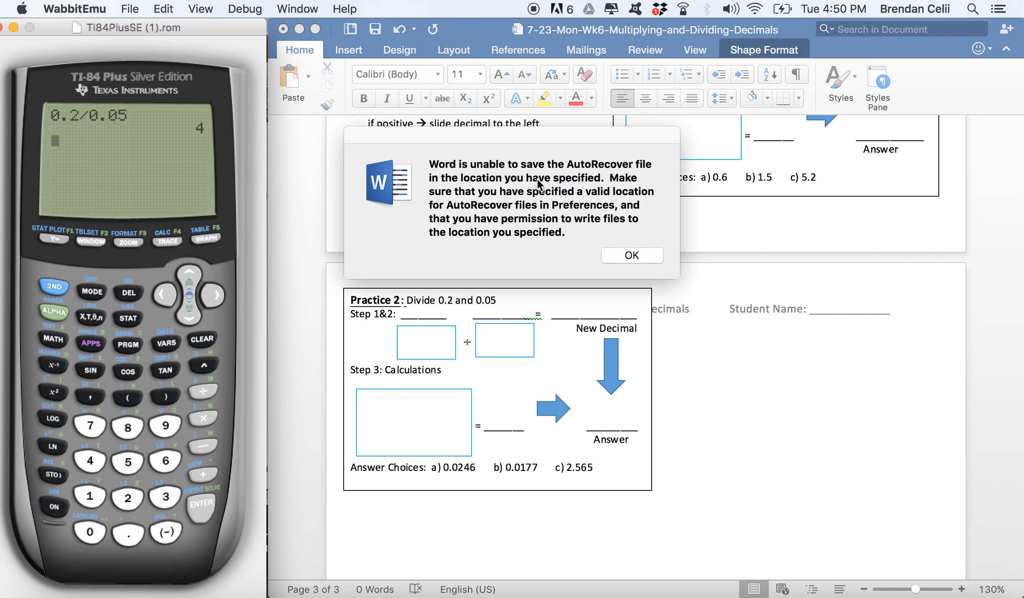
click(627, 254)
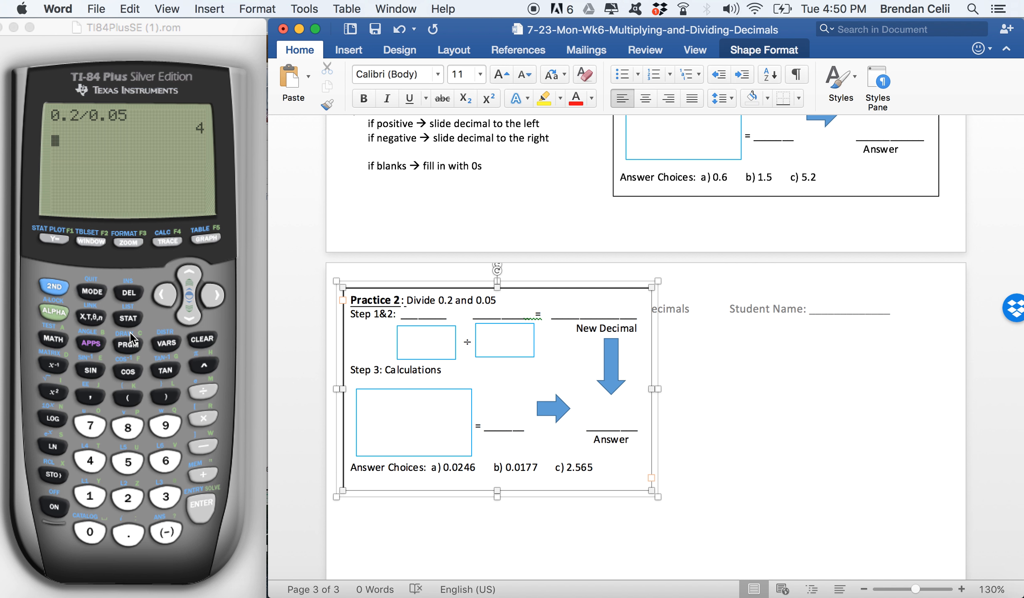
Set the dividing Practice 2 answer choices to a) 0.54, b) 4 and c) 12.
drag(475, 470, 446, 468)
click(443, 468)
shift+click(477, 469)
text(0.54)
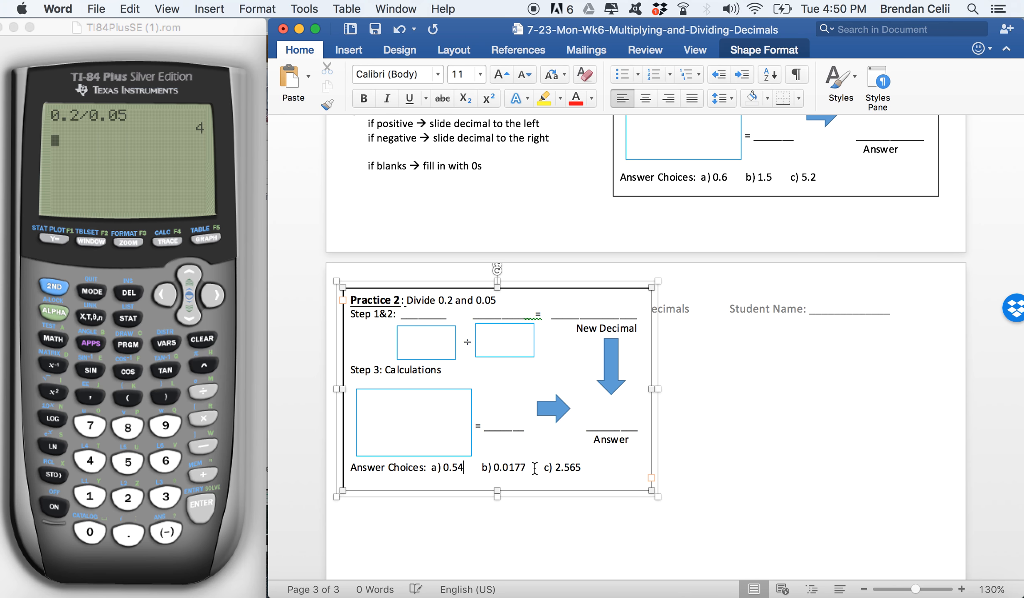
click(527, 469)
key(BackSpace)
key(BackSpace)
key(BackSpace)
key(BackSpace)
key(BackSpace)
key(BackSpace)
text(4)
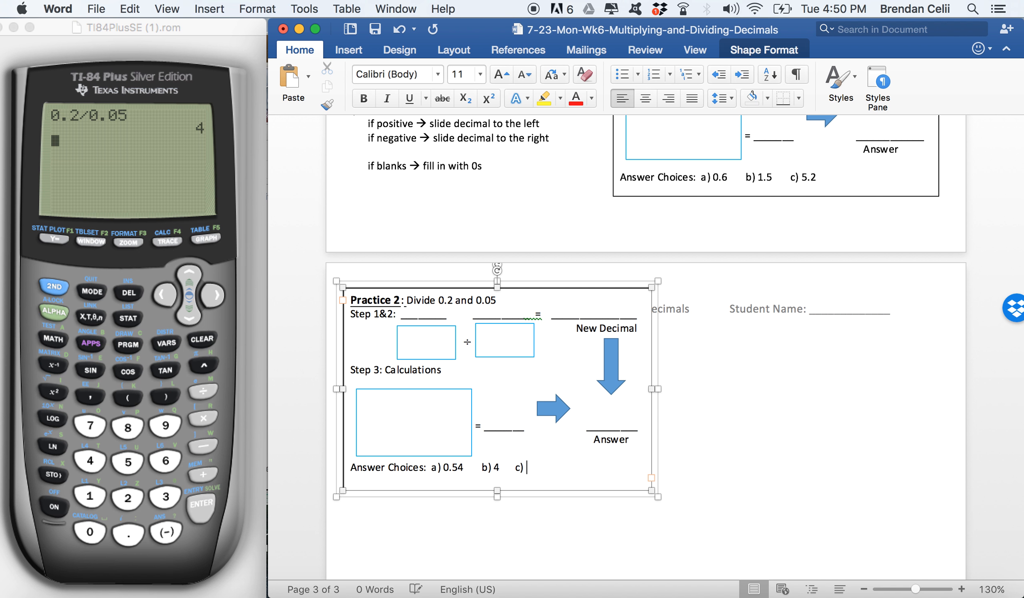
Duplicate the dividing Practice 2 box, align the two boxes side by side, and place the text cursor in the copy's heading.
click(606, 461)
drag(536, 381, 844, 387)
click(568, 472)
drag(568, 472, 563, 470)
click(728, 484)
drag(729, 485, 724, 481)
click(683, 543)
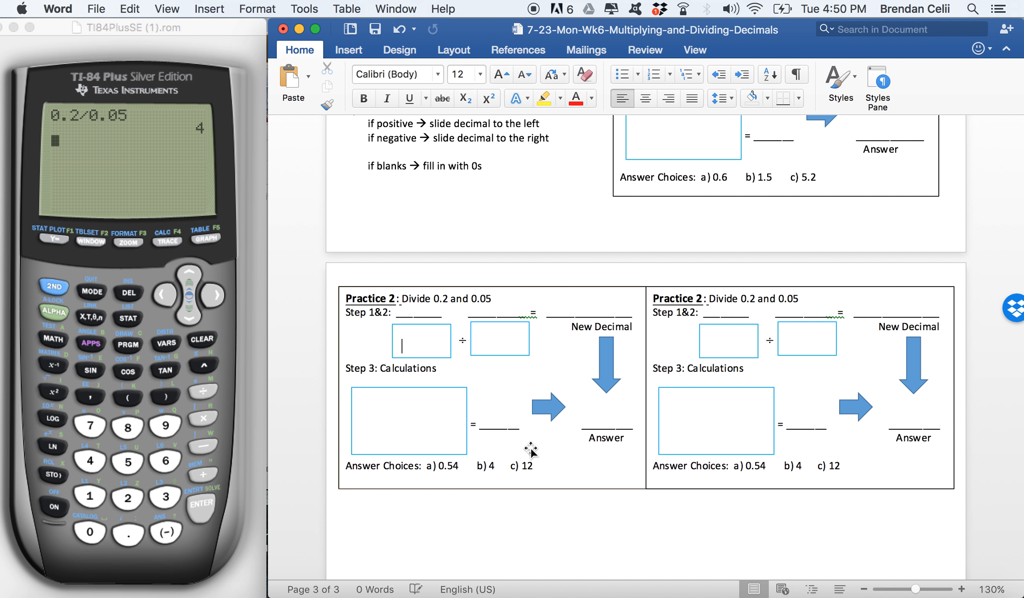
click(532, 478)
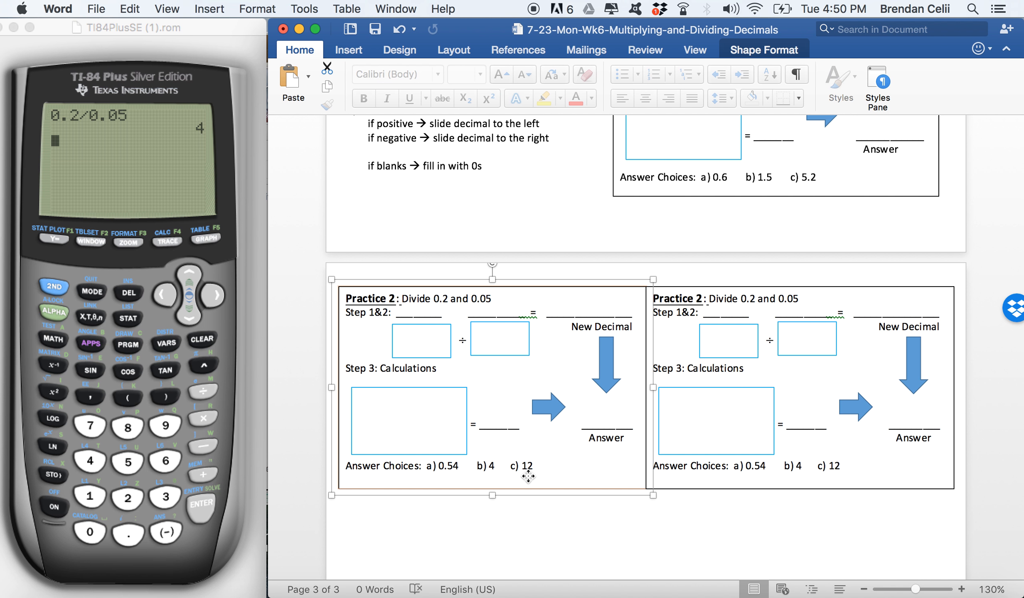
click(756, 315)
click(697, 299)
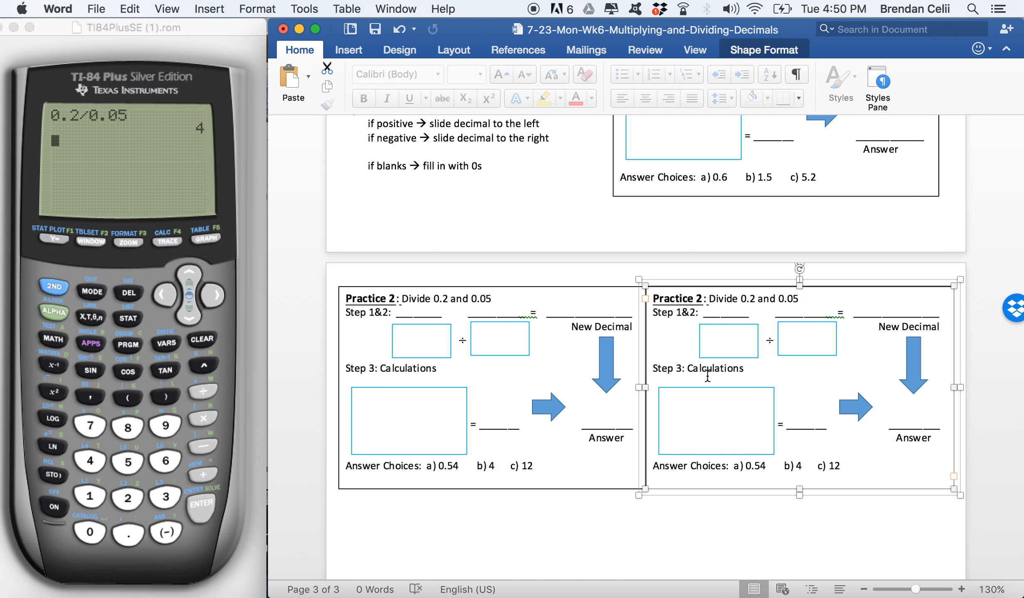
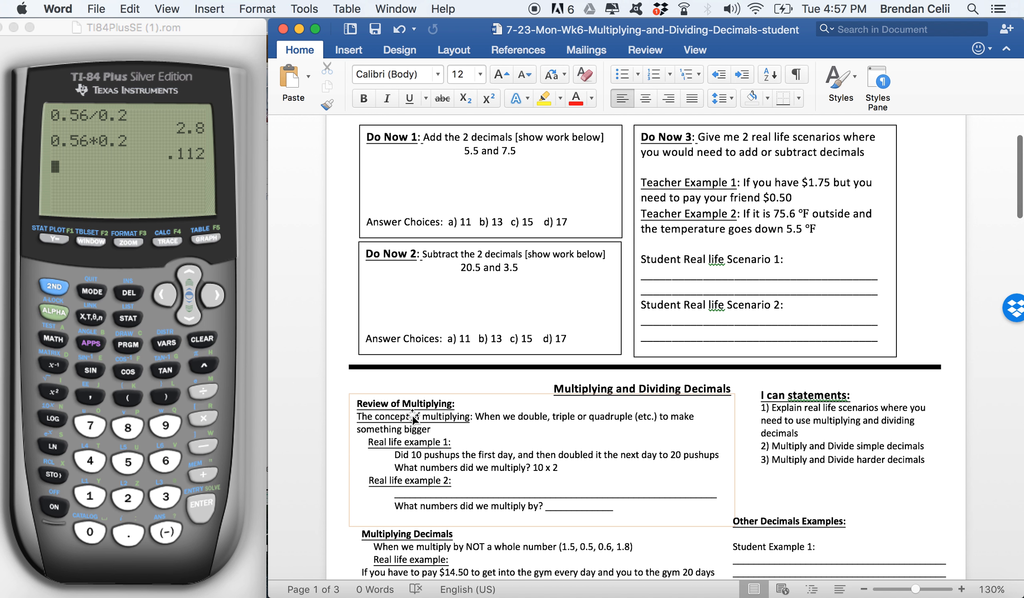
Replace the words "real", "simple" and "harder" in the I can statements with underscore blanks.
click(788, 409)
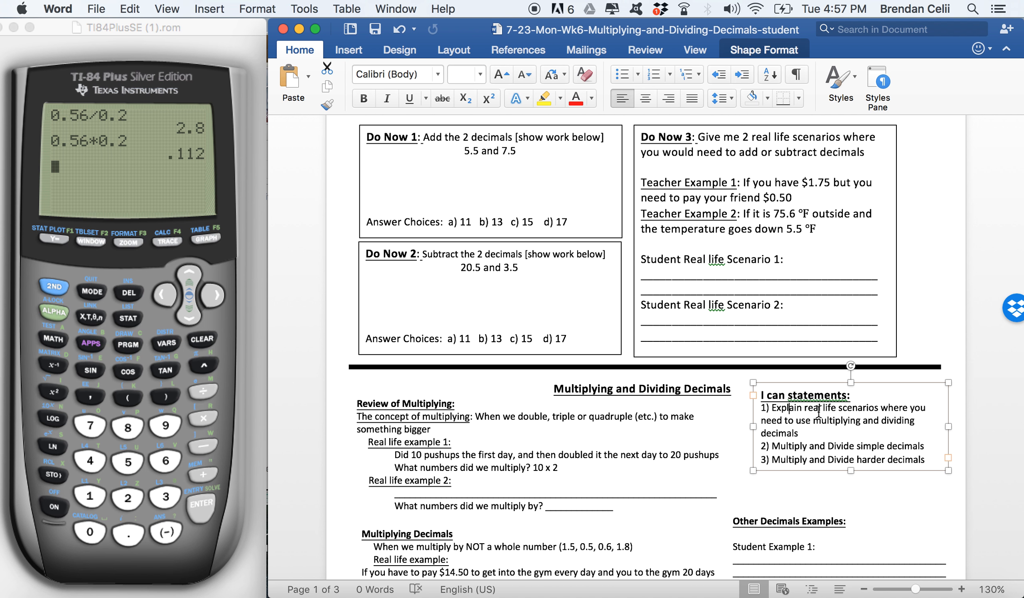
double_click(813, 409)
text(_______)
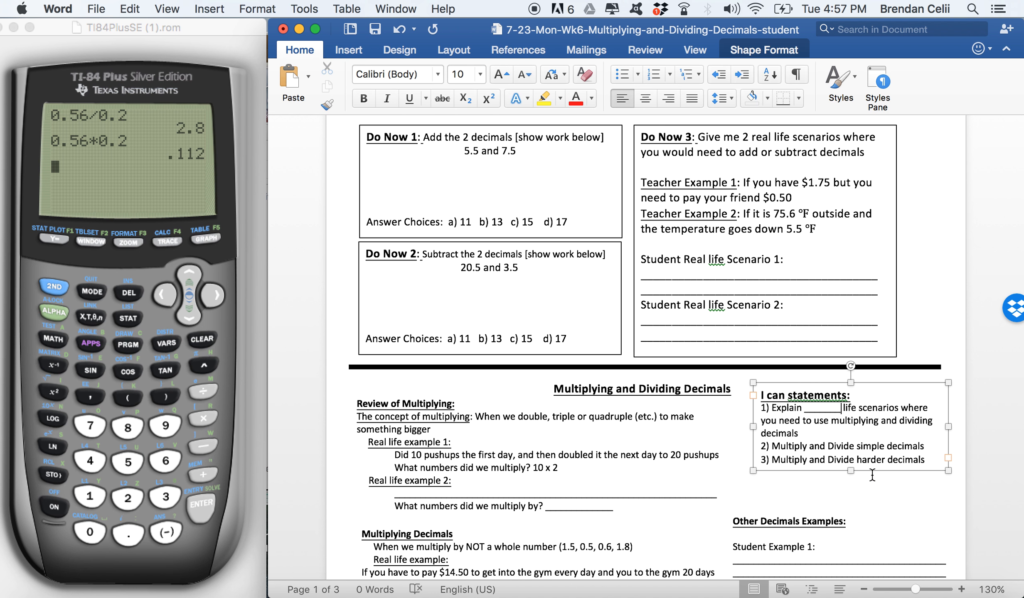
double_click(867, 447)
text(_______)
double_click(873, 447)
key(super+c)
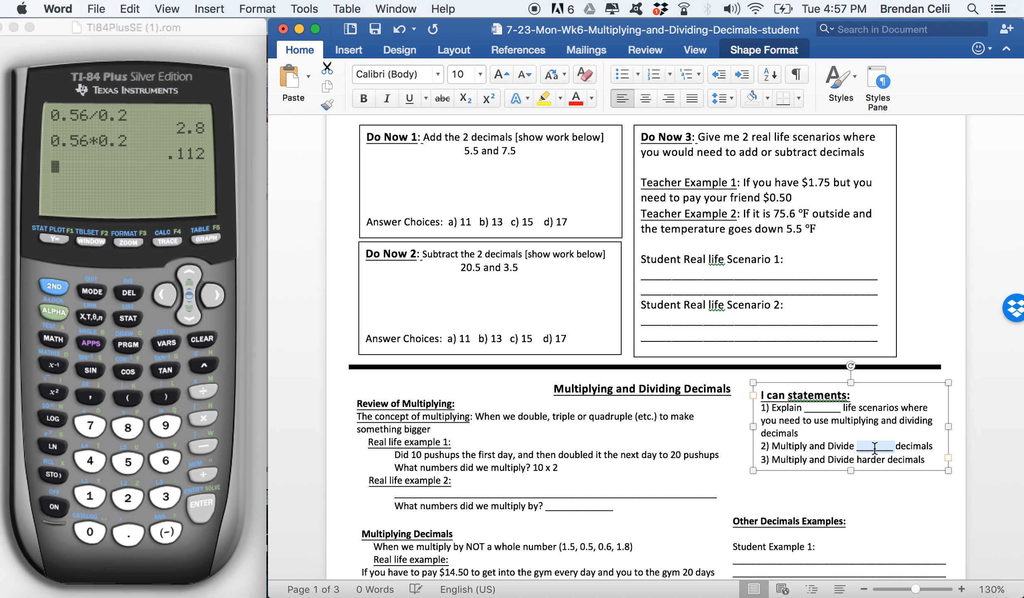
double_click(871, 461)
key(super+v)
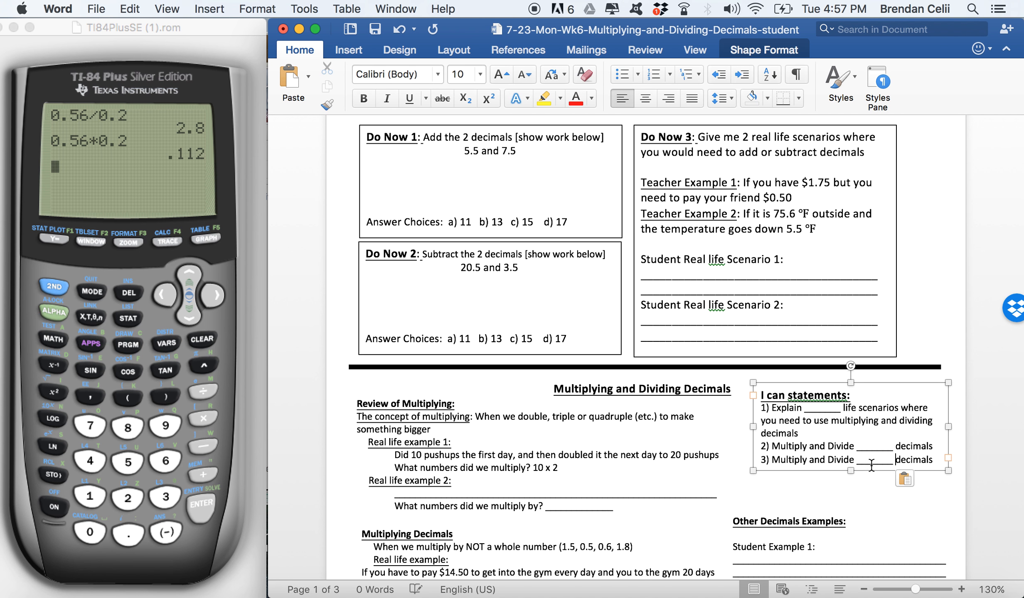
click(860, 498)
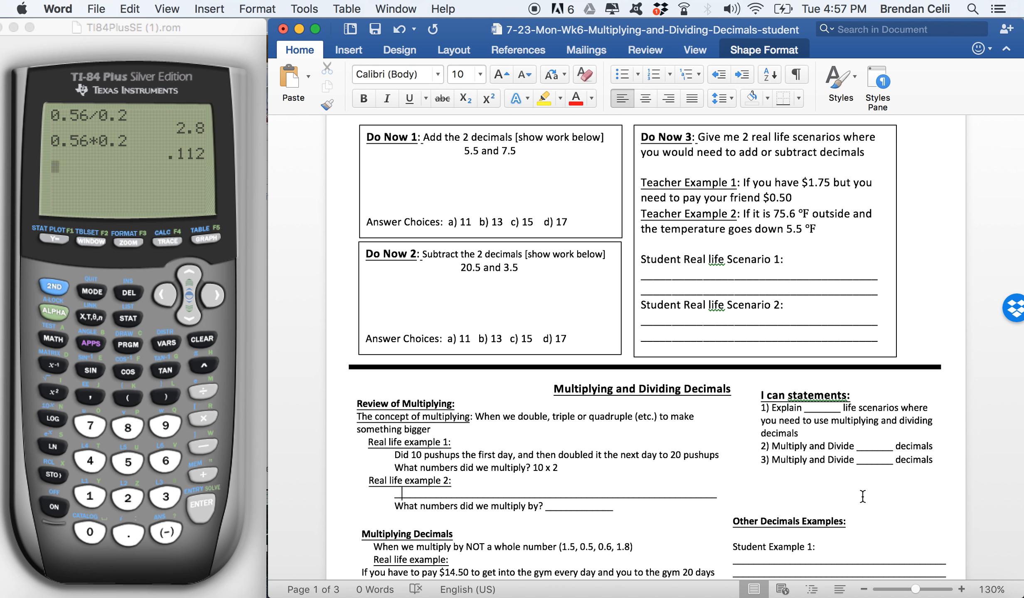
Replace "quadruple" and "bigger" in the Review of Multiplying concept with underscore blanks.
click(523, 430)
click(464, 415)
double_click(606, 416)
key(super+v)
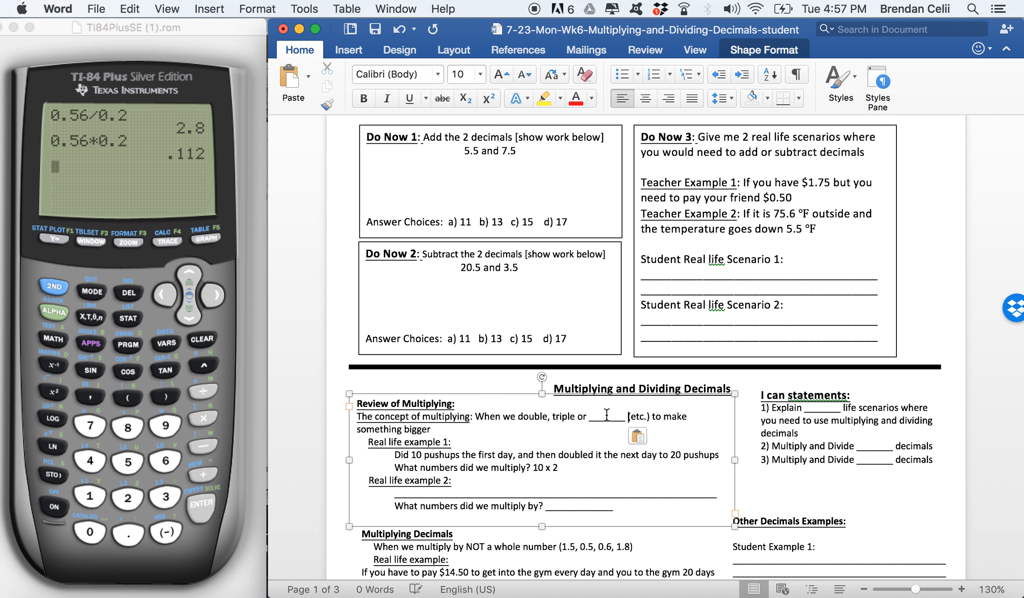
text(_____)
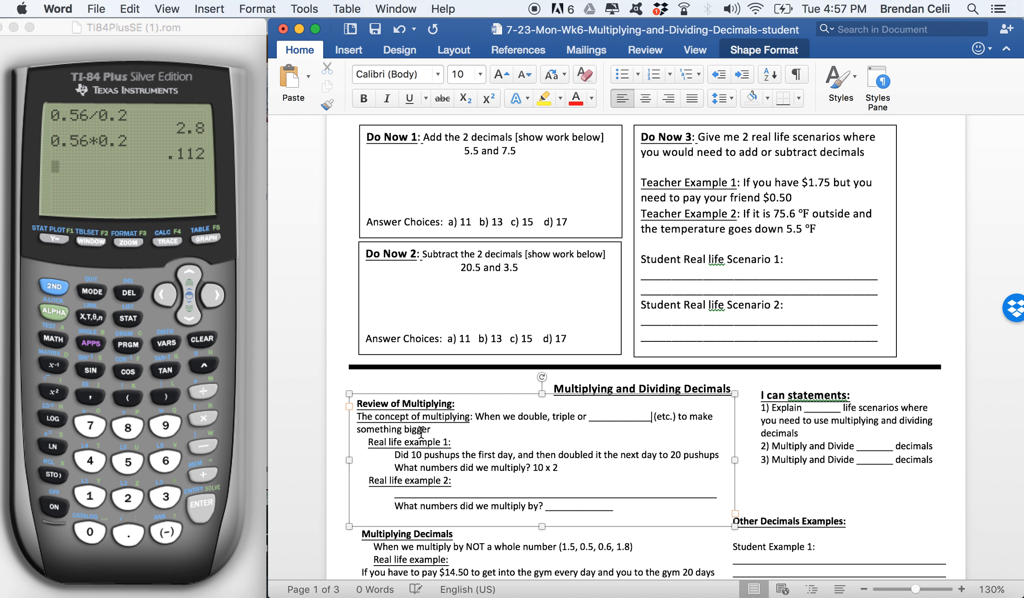
double_click(418, 430)
text(________)
text(___)
Replace both pushup counts and the 10 x 2 answer in real life example 1 with blanks, widening the text box to fit.
key(BackSpace)
key(BackSpace)
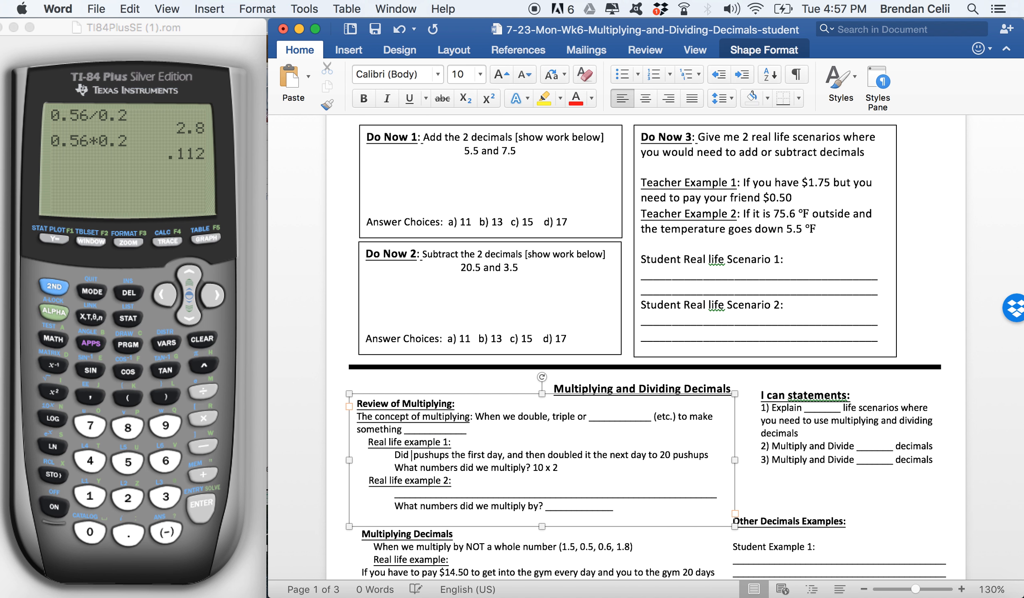
text(____)
key(BackSpace)
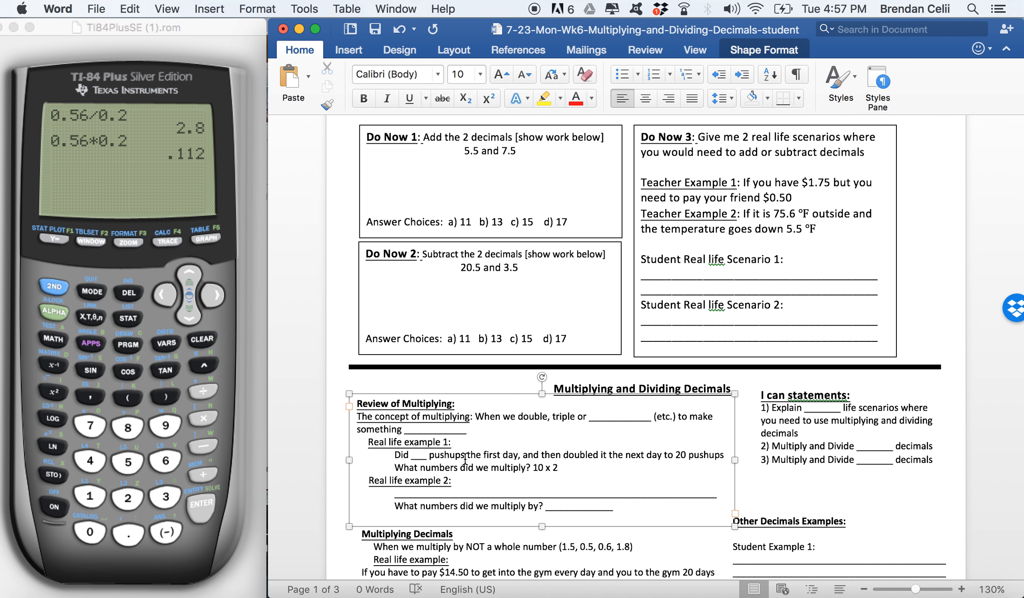
click(686, 456)
key(BackSpace)
key(BackSpace)
text(____)
drag(735, 462, 753, 461)
text(____)
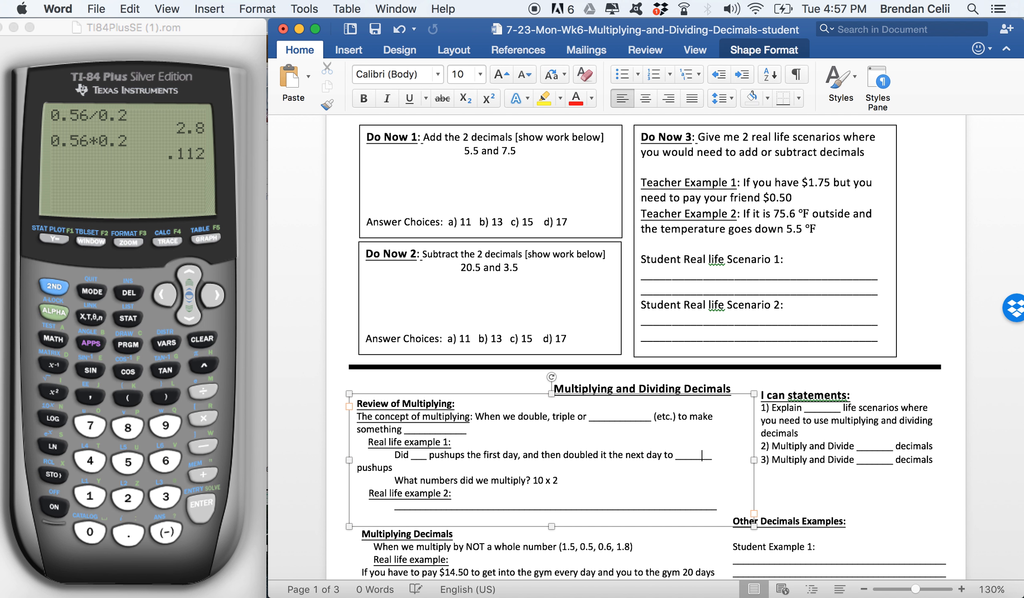
key(BackSpace)
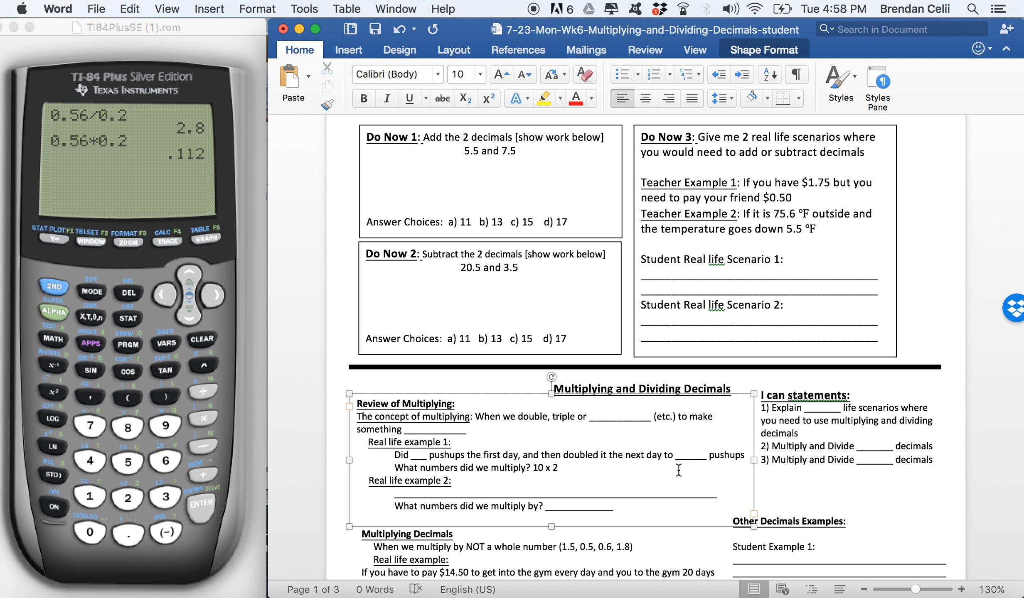
drag(560, 469, 536, 469)
text(___________)
Replace the word "NOT" in the Multiplying Decimals explanation with an underscore blank.
scroll(557, 526, down, 4)
click(388, 437)
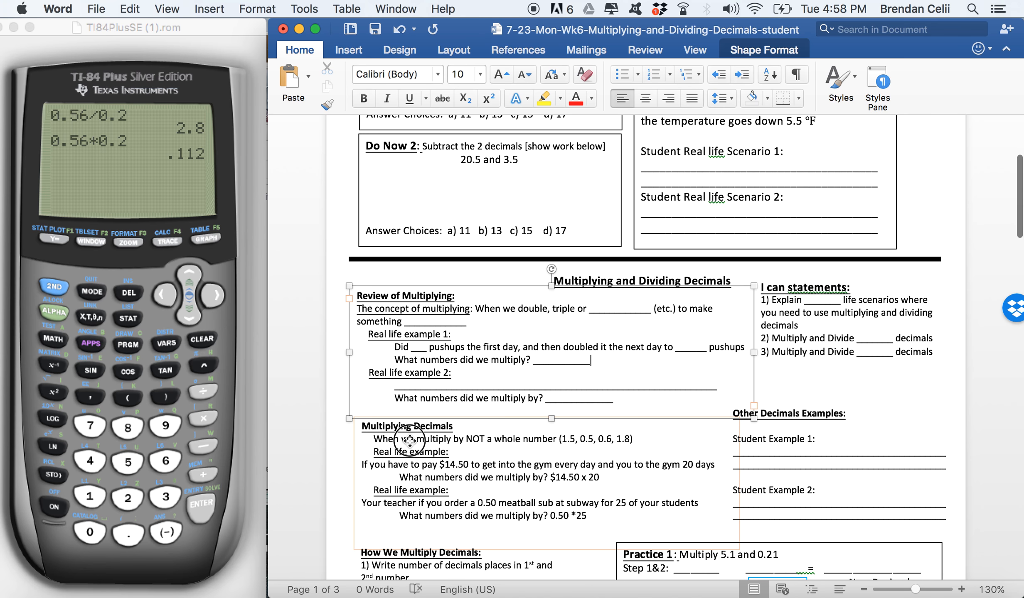
click(484, 444)
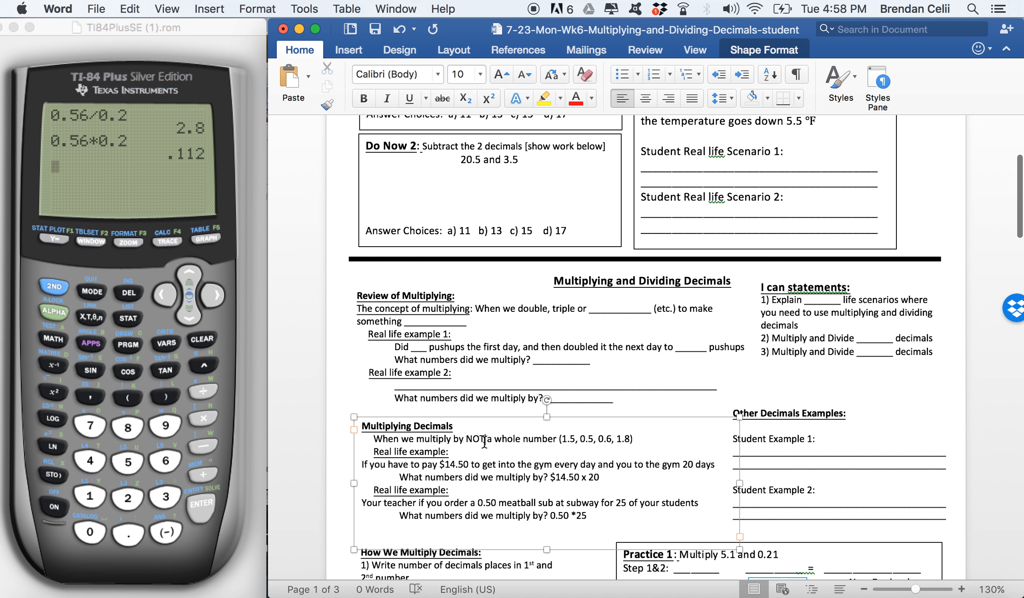
key(BackSpace)
key(BackSpace)
key(BackSpace)
text(______)
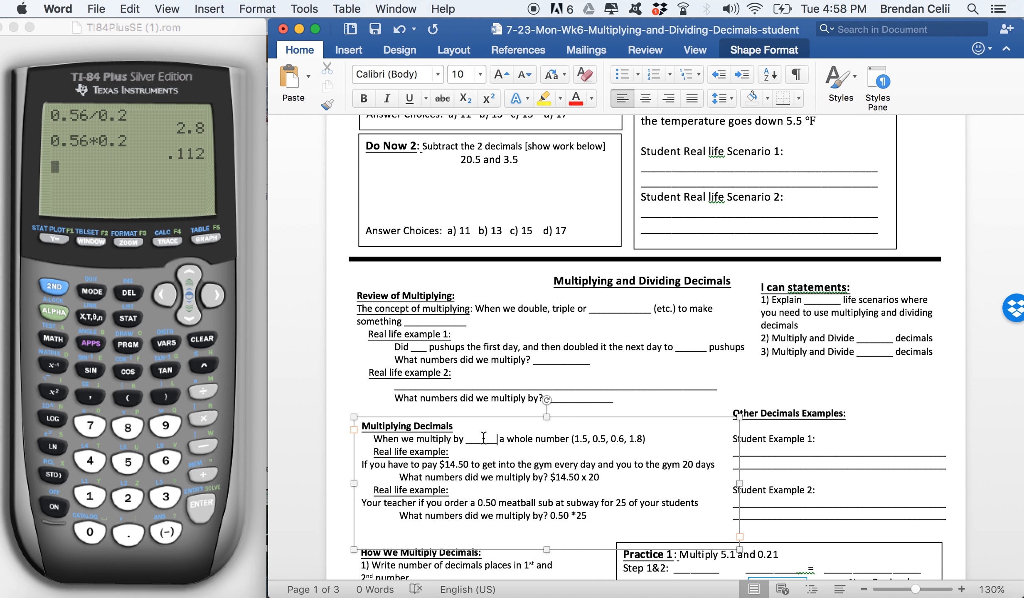
Replace the sample decimals 0.6 and 1.8 in the Multiplying Decimals explanation with underscore blanks.
click(624, 439)
key(BackSpace)
key(BackSpace)
key(BackSpace)
key(BackSpace)
text(______)
double_click(667, 439)
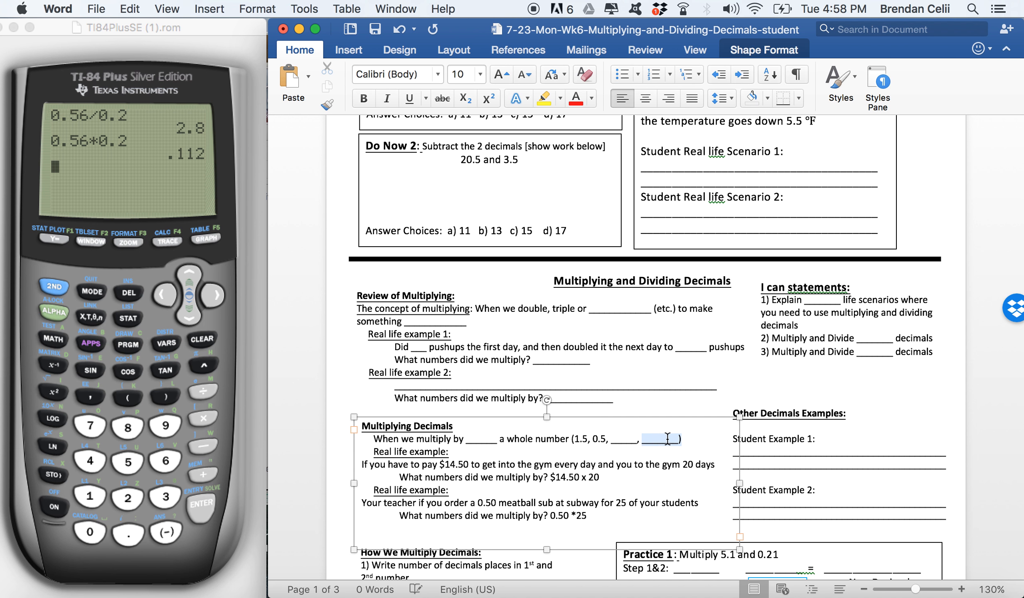
click(679, 442)
double_click(664, 437)
Replace the $14.50 price and the 20 days in the gym real life example with underscore blanks.
click(479, 473)
drag(468, 468, 437, 466)
text(________)
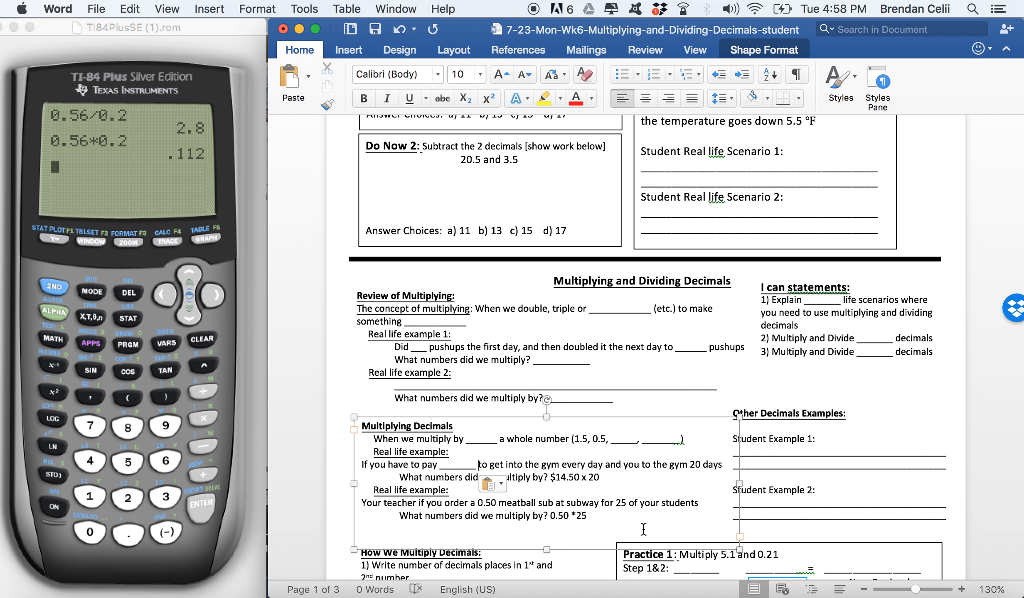
double_click(698, 466)
text(_)
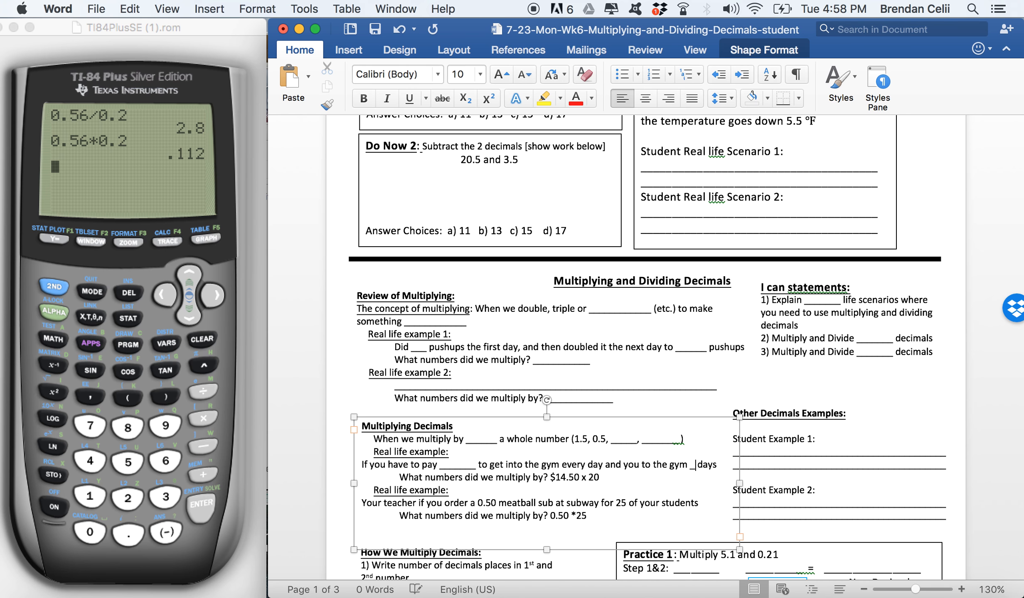
text(___)
Widen the Multiplying Decimals text box slightly and move it away from the Other Decimals Examples section.
drag(739, 483, 746, 485)
drag(695, 465, 677, 458)
click(991, 422)
click(660, 468)
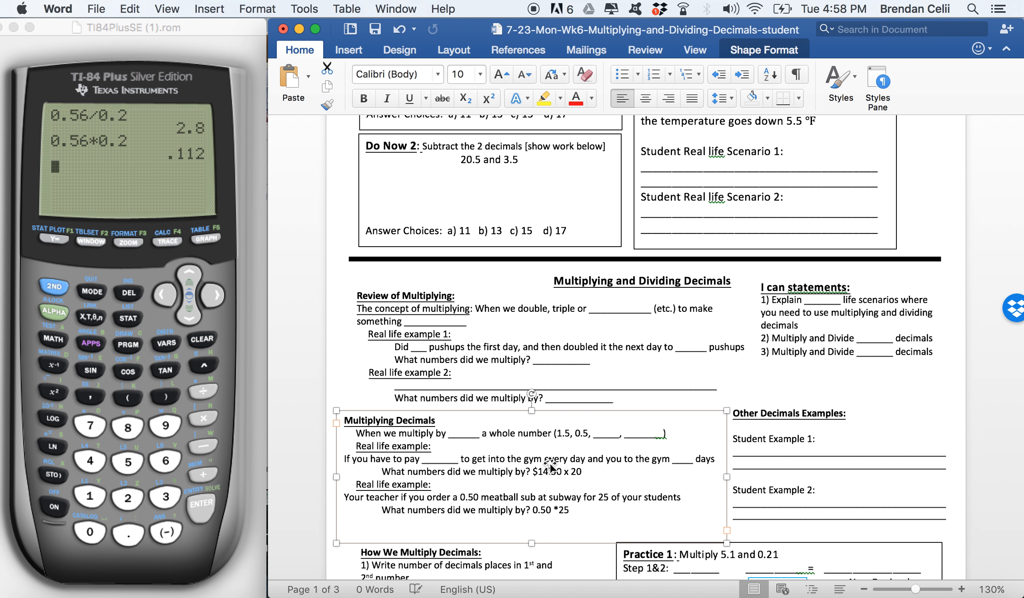
Replace the $14.50 x 20 answer under the gym example with an underscore blank.
click(584, 472)
drag(584, 473, 532, 474)
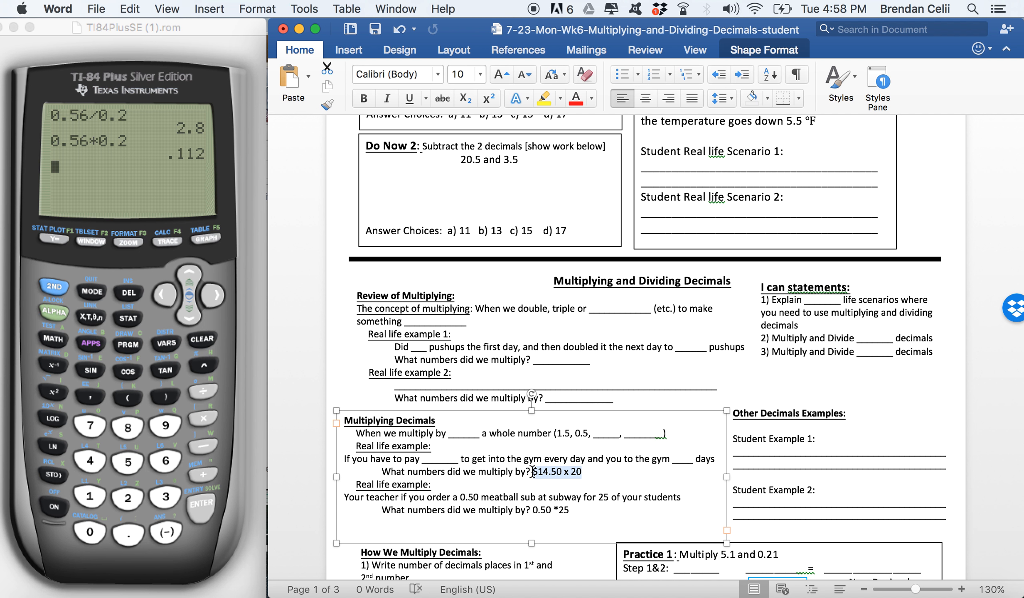
key(super+z)
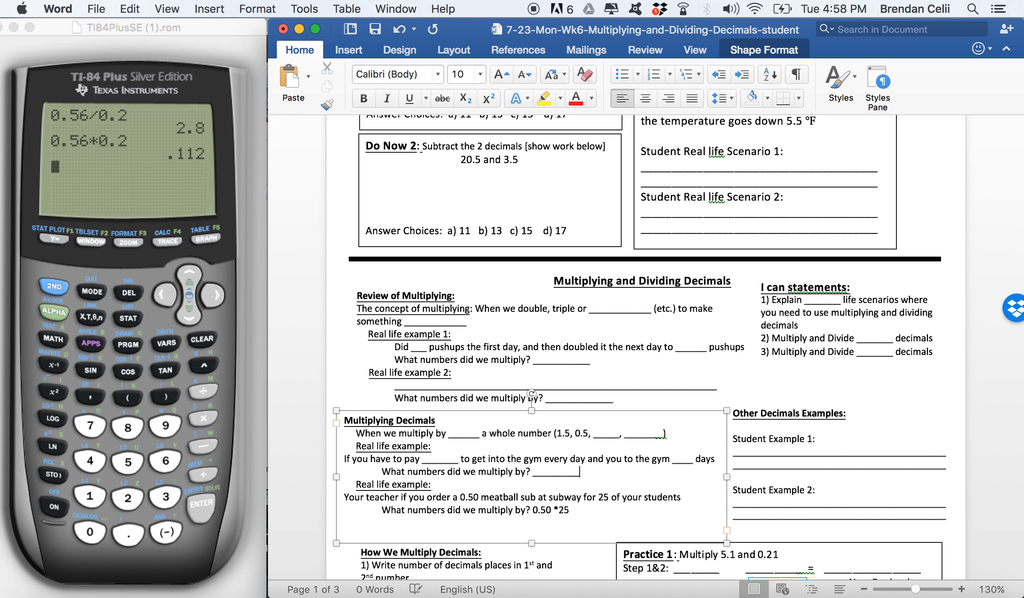
Replace 0.50 and 25 in the meatball sub example with underscore blanks, keeping the sentence on one line.
key(super+z)
key(super+z)
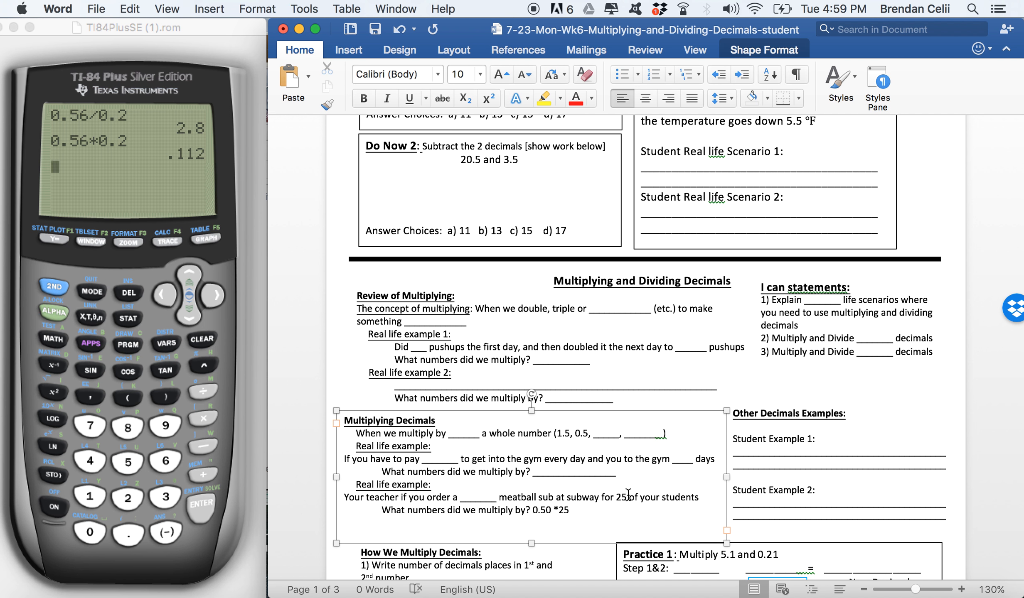
key(BackSpace)
key(BackSpace)
text(______)
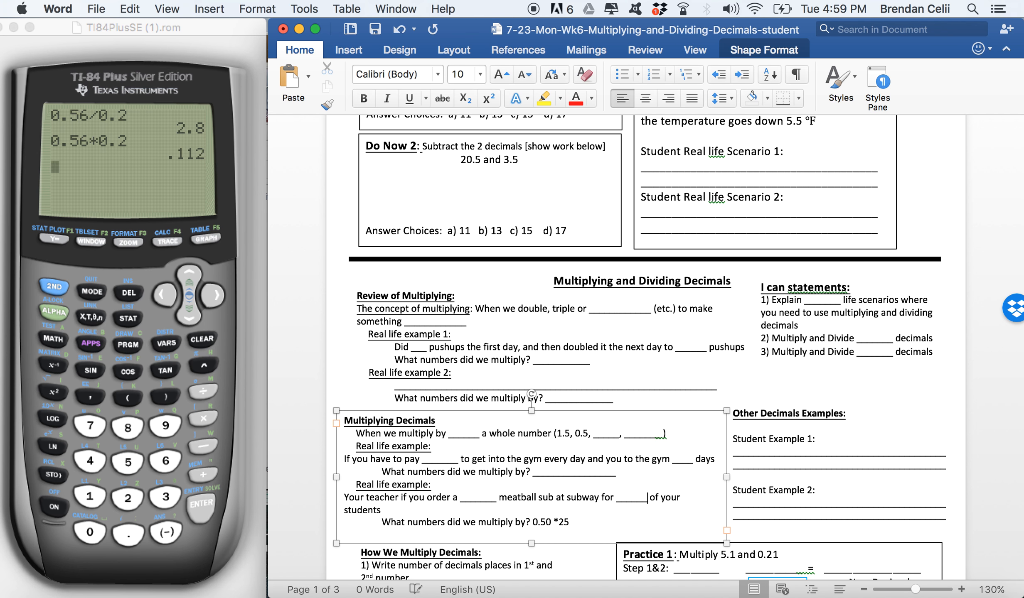
key(BackSpace)
Replace the whole 0.50 *25 answer under the meatball sub example with an underscore blank.
drag(569, 510, 536, 510)
text(________)
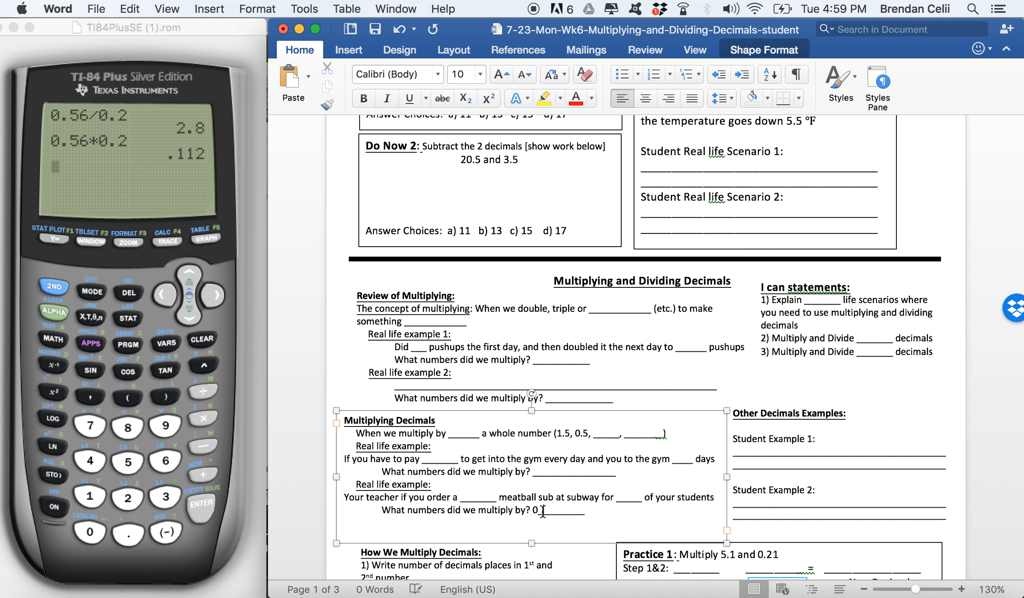
key(BackSpace)
scroll(812, 473, down, 5)
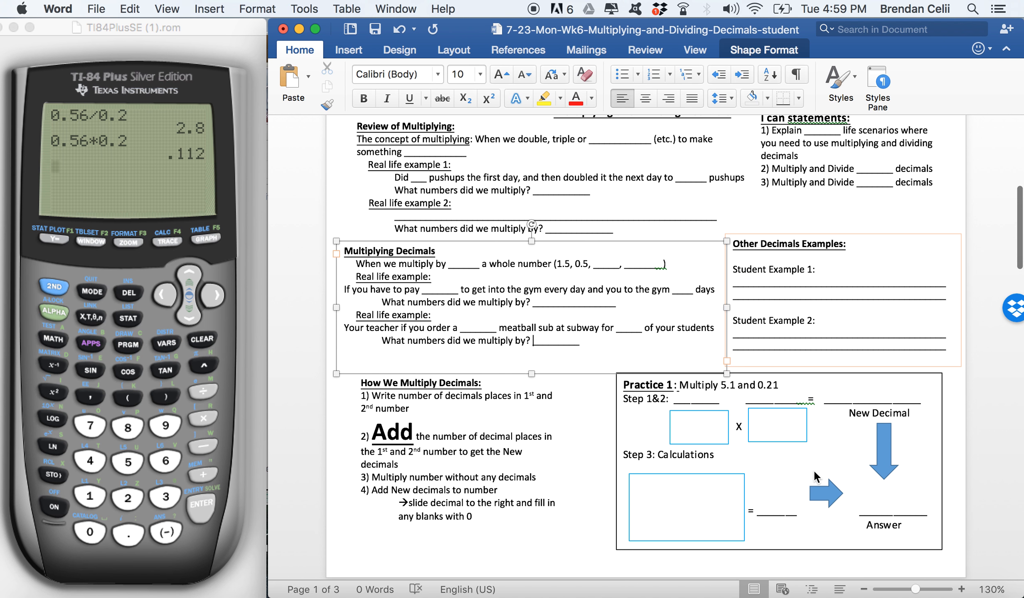
double_click(565, 341)
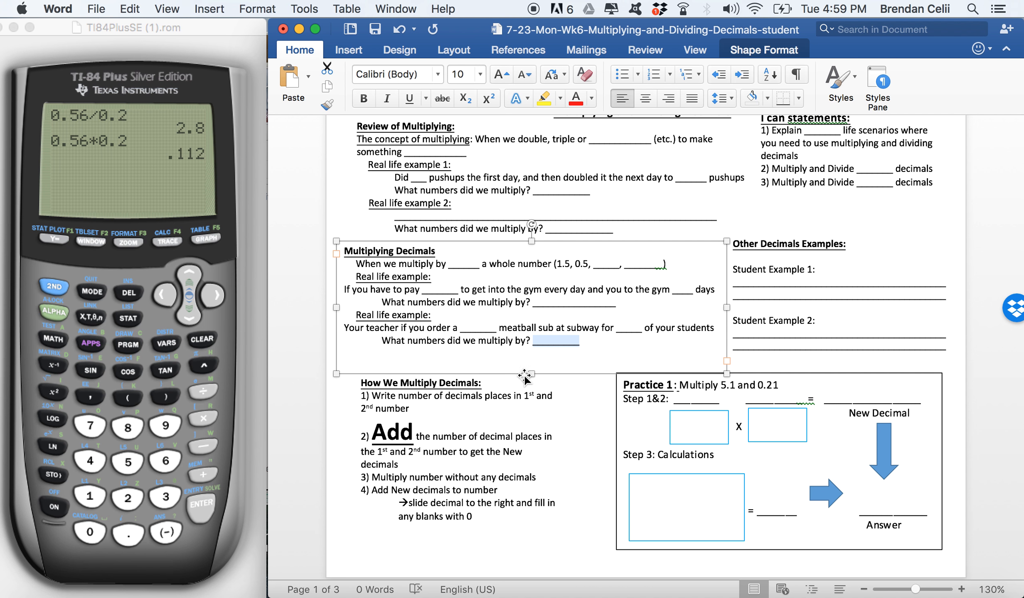
Widen the How We Multiply Decimals text box up to the Practice 1 box and set all its text to 12 pt.
click(413, 400)
drag(570, 464, 613, 464)
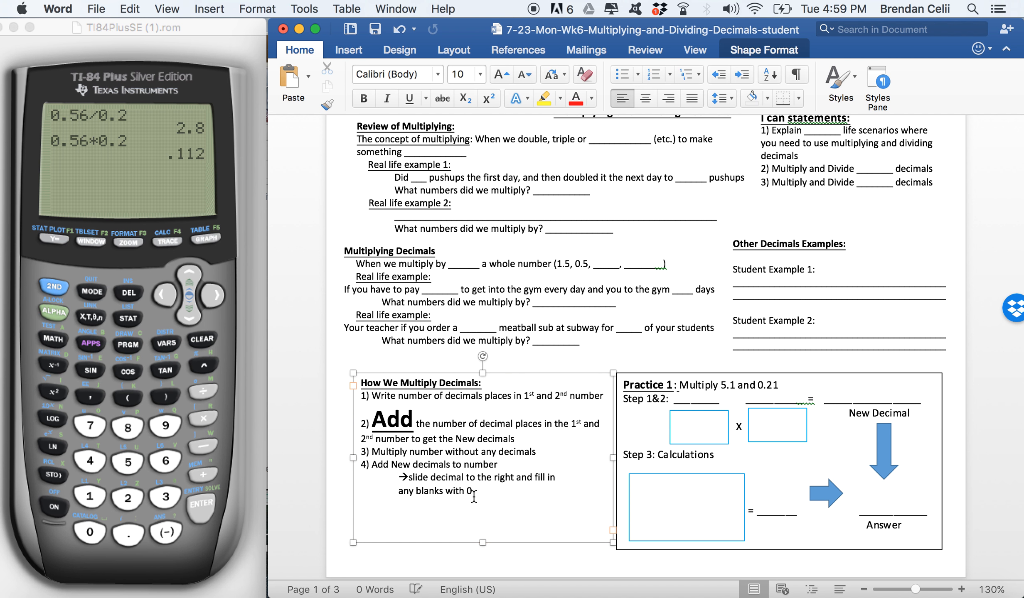
key(super+a)
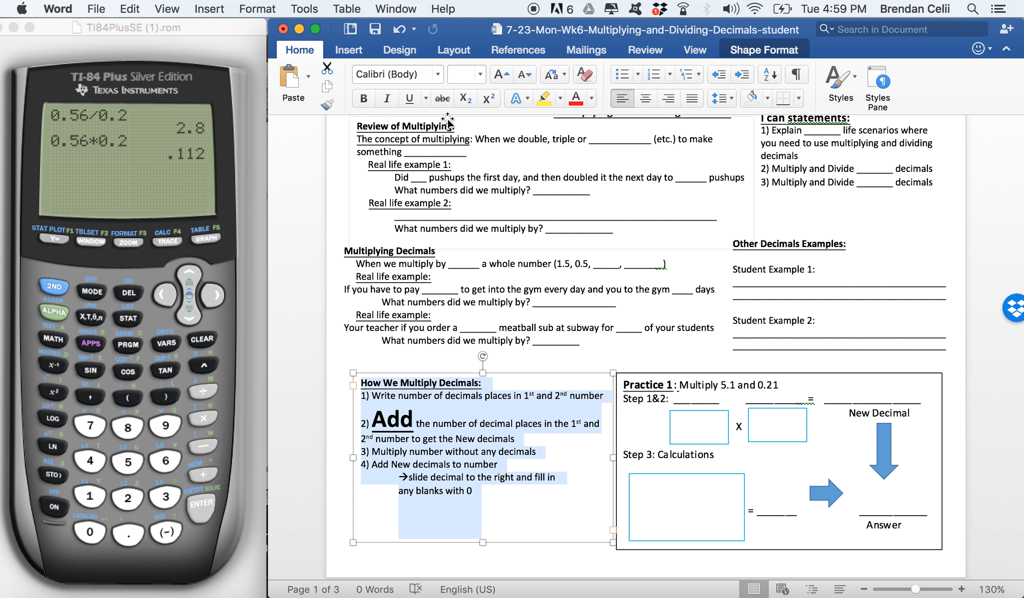
click(461, 74)
text(12)
key(Return)
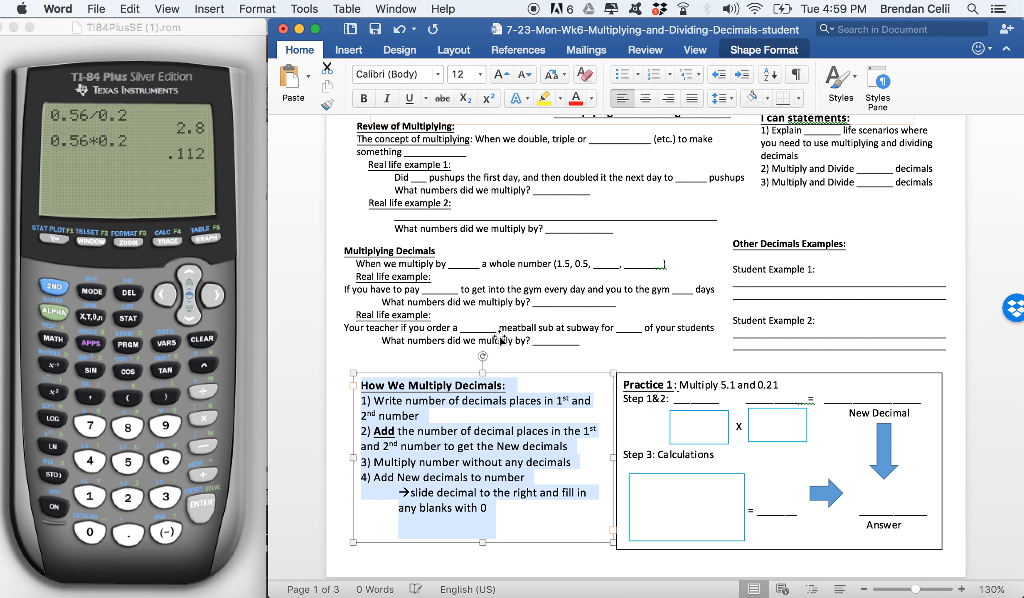
click(507, 529)
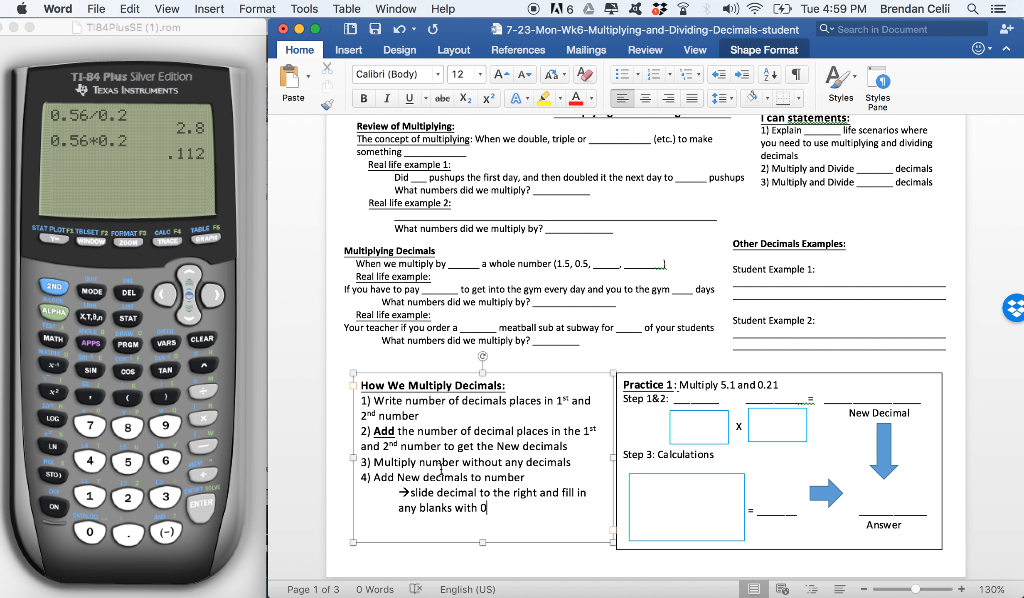
Enlarge the word "Add" in step 2 of How We Multiply Decimals to 24 pt.
drag(395, 431, 373, 431)
click(466, 71)
text(24)
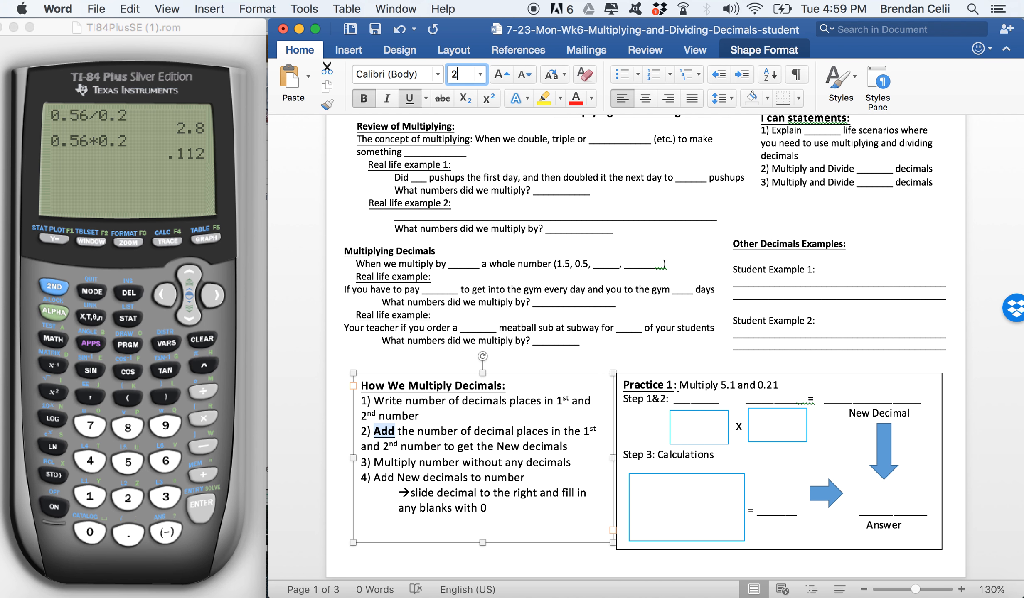
key(Return)
click(552, 490)
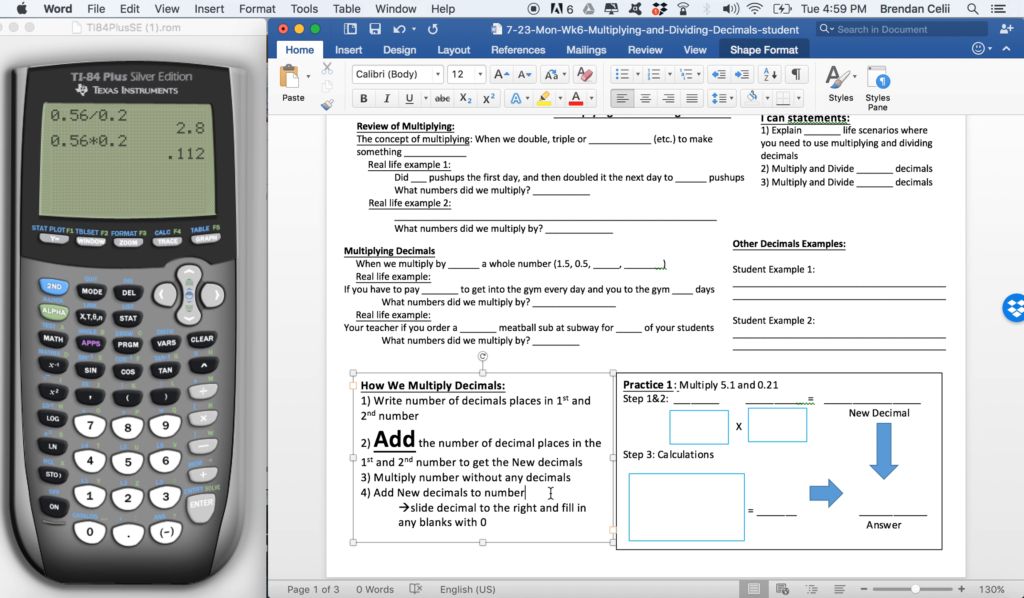
Replace "1st" and "2nd" in step 1 of How We Multiply Decimals with underscore blanks.
click(565, 399)
double_click(565, 400)
text(________)
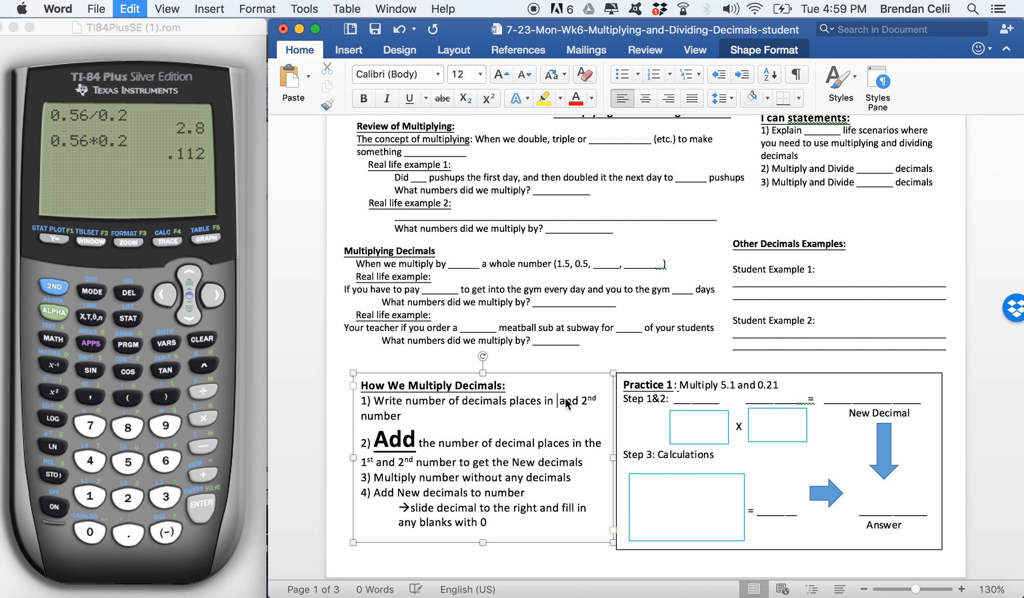
double_click(402, 414)
text(________)
Replace "decimal" and "New" in step 2 of How We Multiply Decimals with underscore blanks.
click(442, 435)
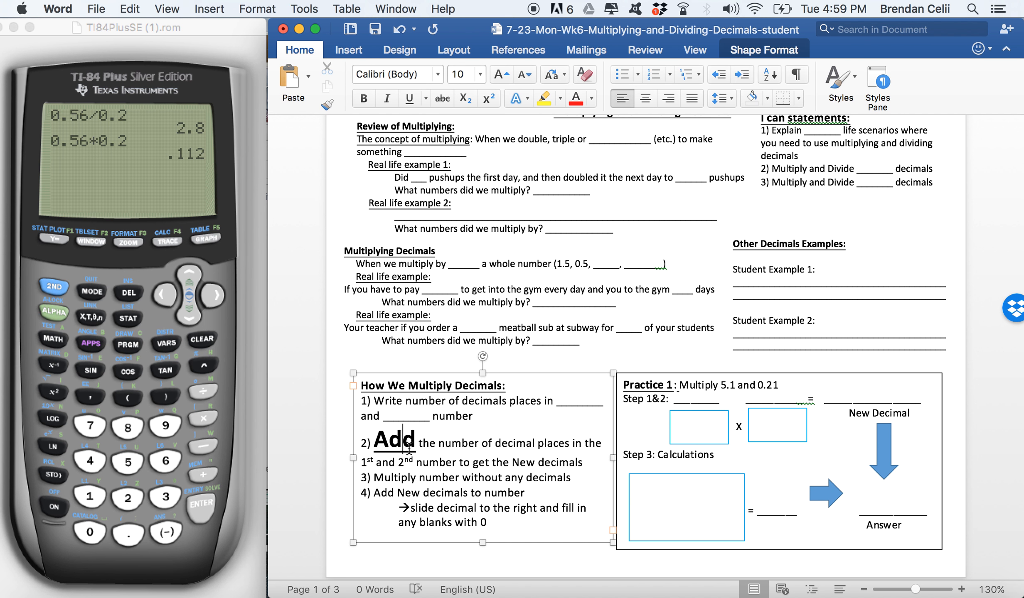
click(402, 441)
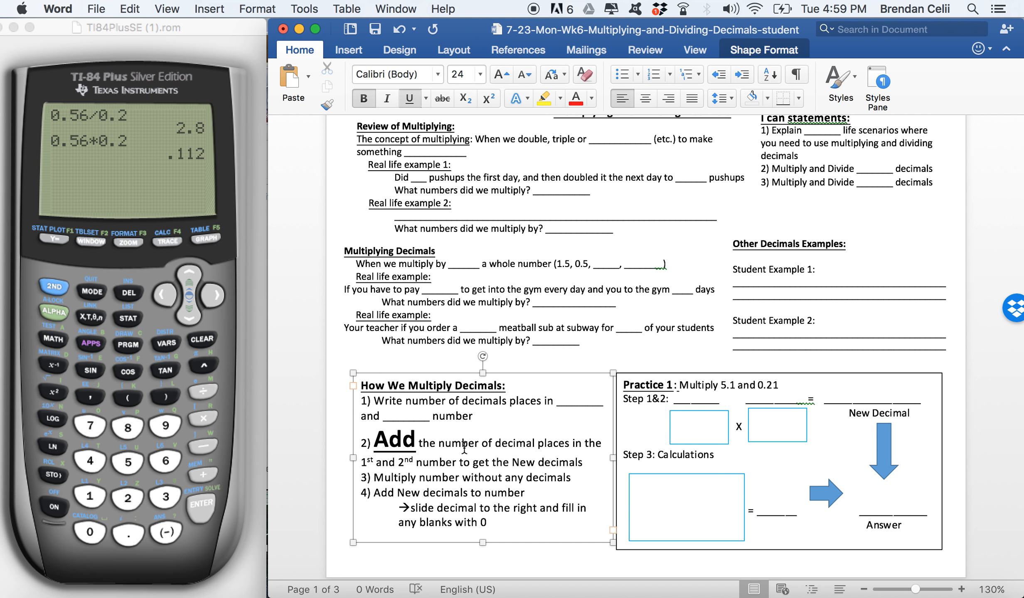
double_click(510, 442)
text(________)
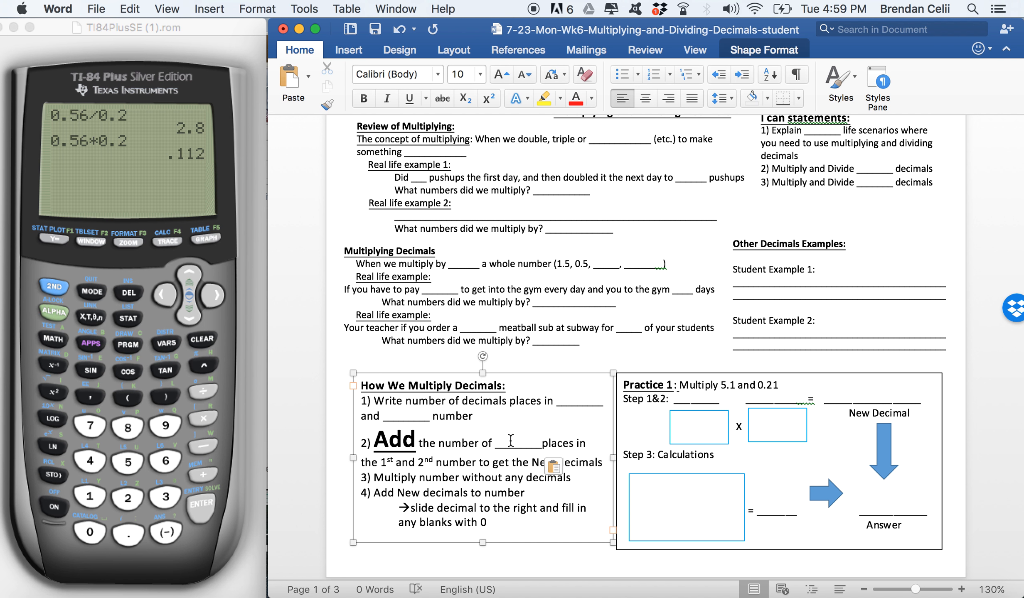
click(538, 465)
click(550, 466)
click(527, 462)
double_click(540, 462)
text(___)
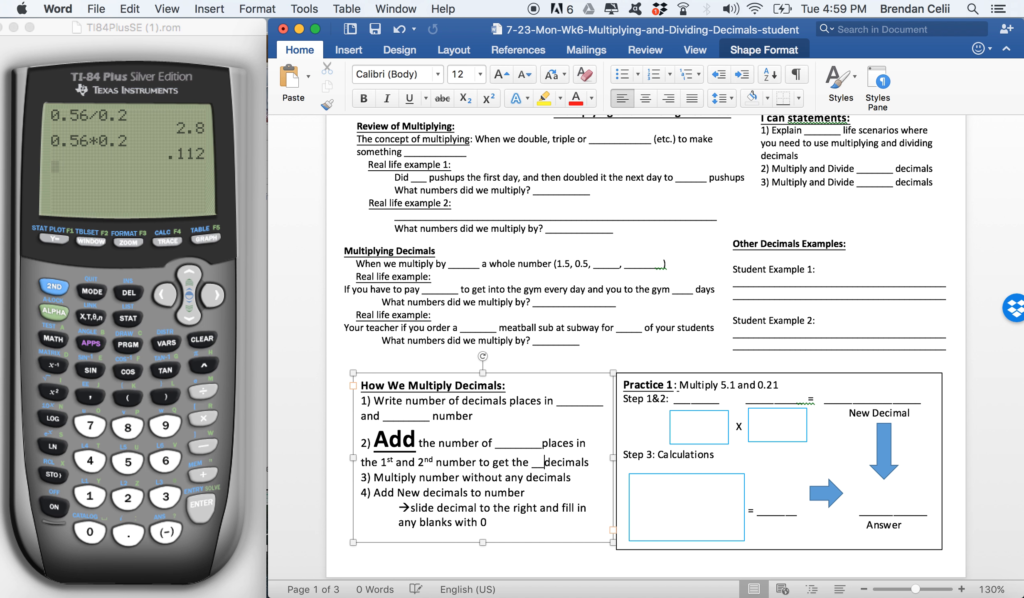
text(__)
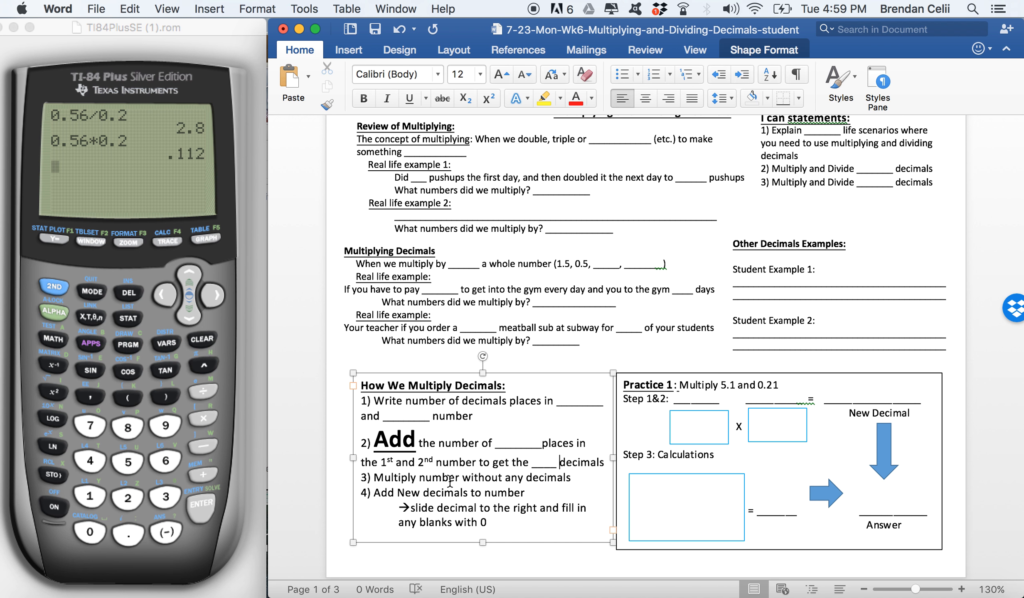
Replace "without" in step 3 and "New" in step 4 of How We Multiply Decimals with underscore blanks.
double_click(485, 478)
text(________)
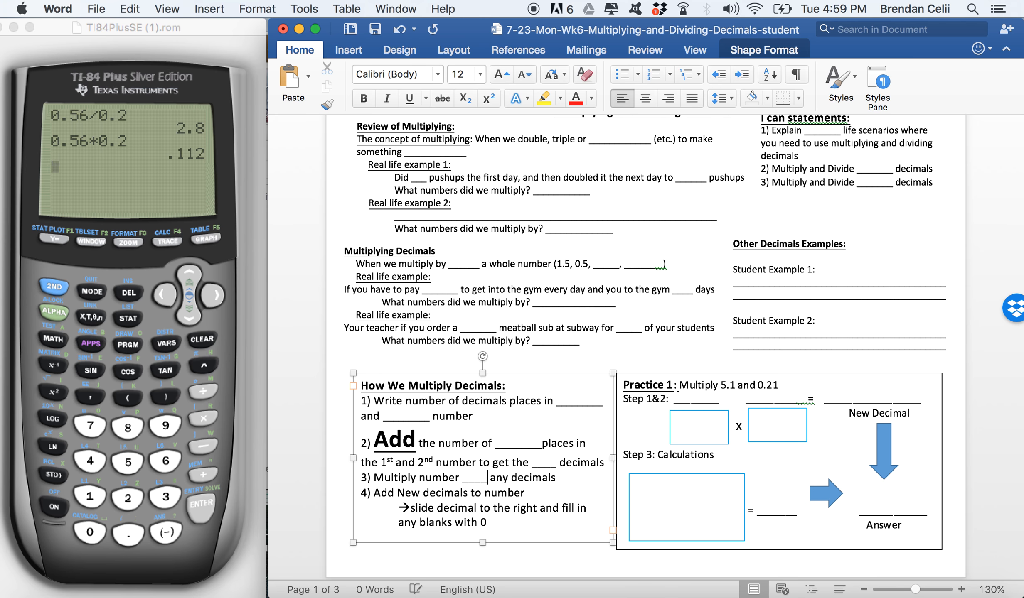
text(___)
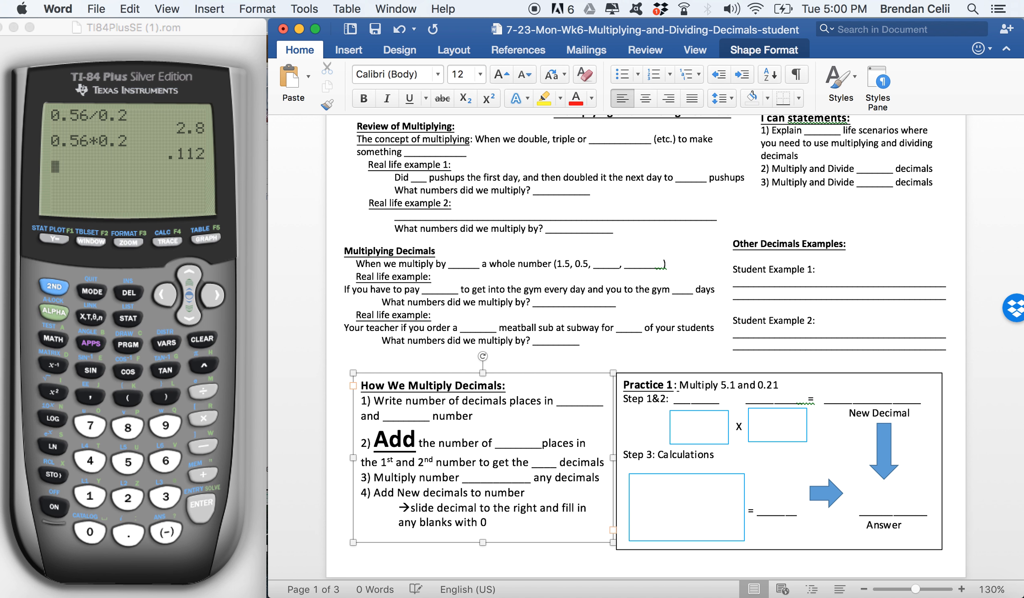
double_click(416, 494)
text(______)
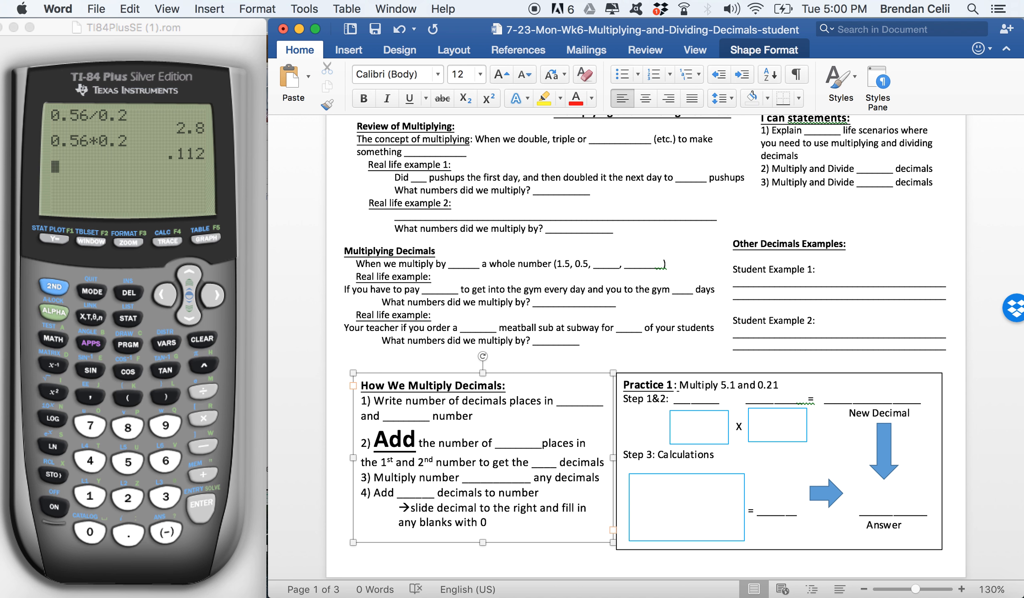
Replace "right" and the final 0 in the slide decimal note under step 4 with underscore blanks.
drag(514, 507, 535, 510)
text(______)
click(480, 522)
key(BackSpace)
text(_)
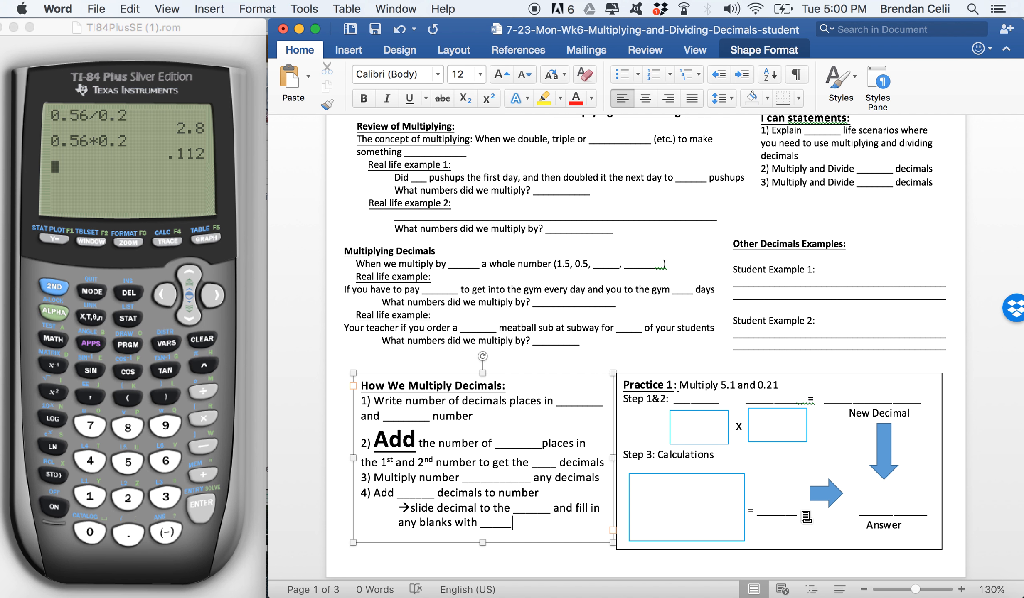
Replace "fourth" in the concept of dividing sentence under Dividing Decimals with an underscore blank.
scroll(800, 510, down, 10)
scroll(800, 509, down, 5)
scroll(800, 509, up, 3)
scroll(657, 399, down, 6)
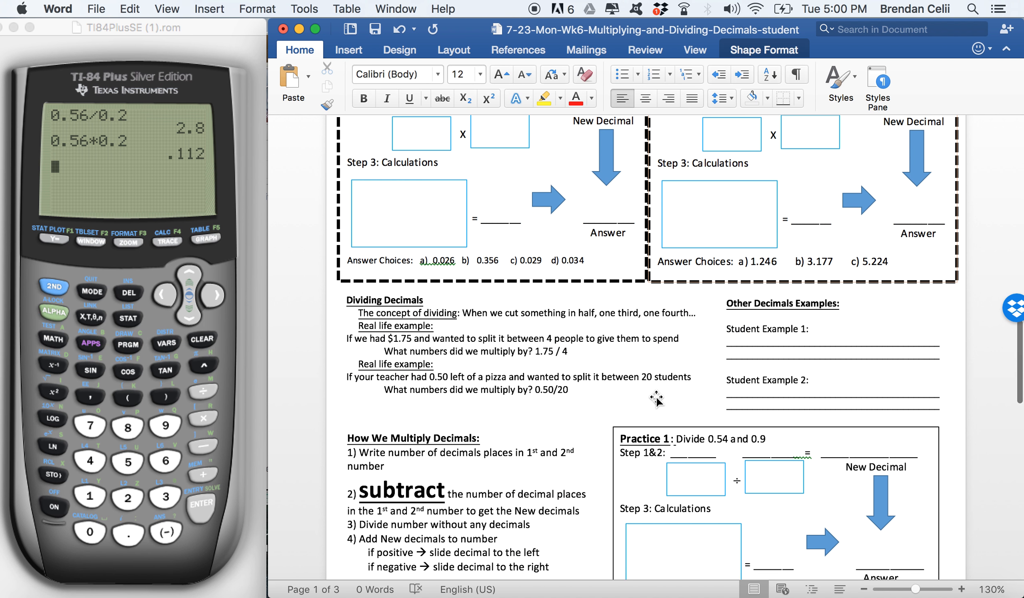
click(467, 296)
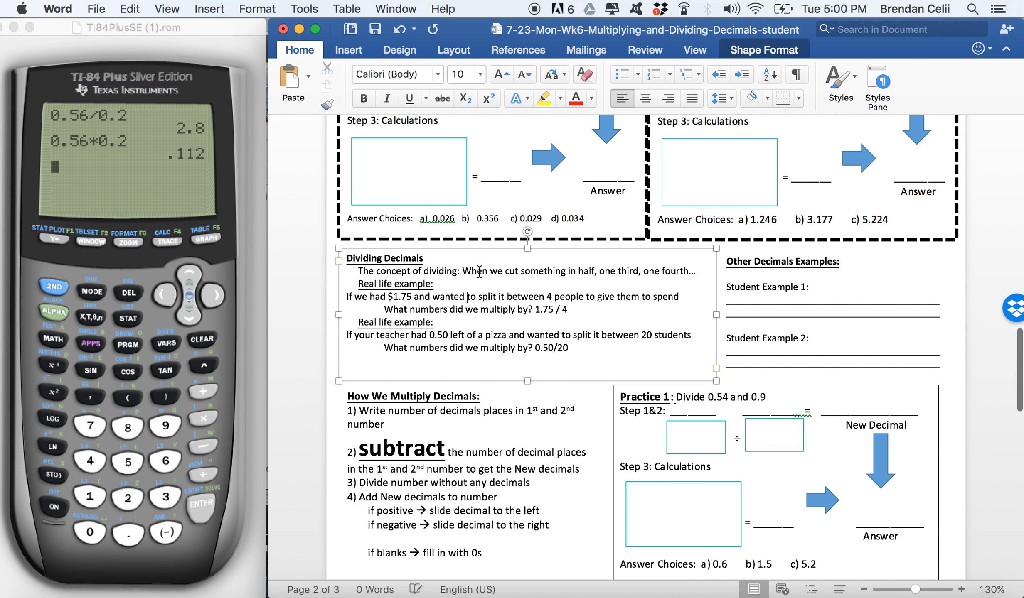
double_click(674, 274)
text(________)
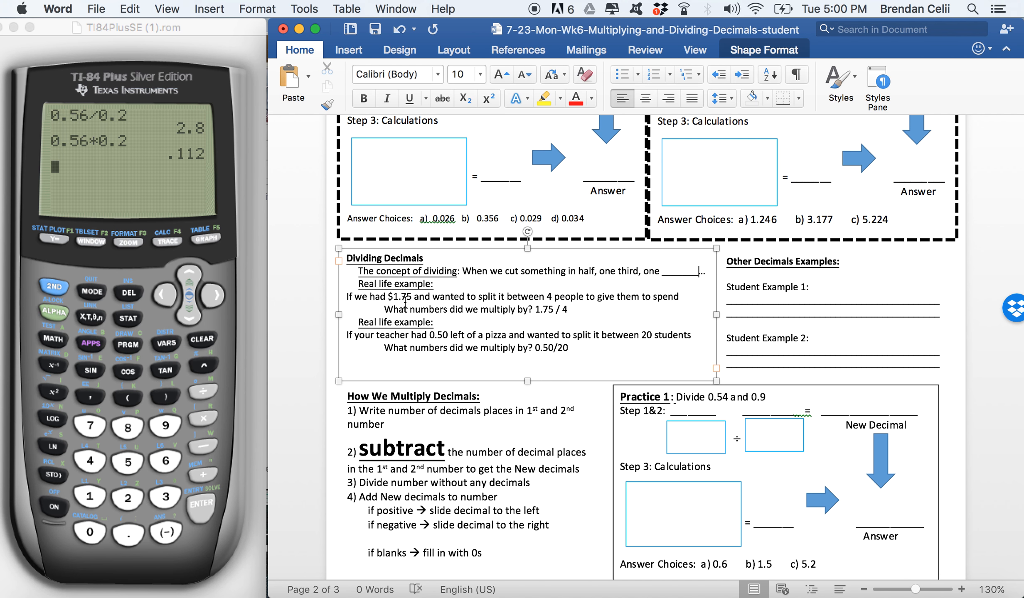
Replace $1.75 and the 4 people in the first Dividing Decimals real life example with underscore blanks.
drag(411, 298, 390, 296)
text(________)
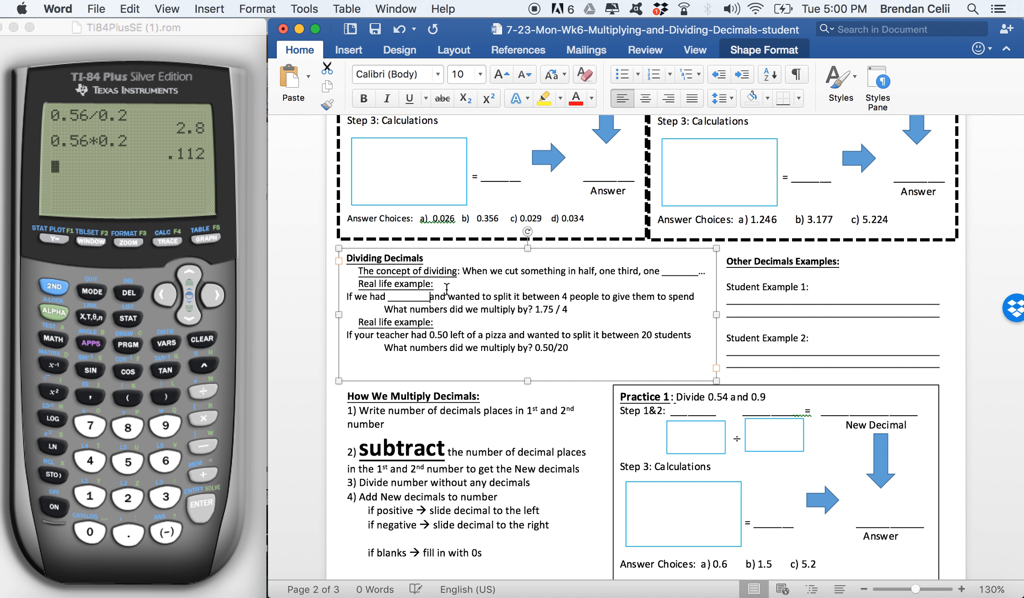
double_click(565, 296)
text(_____)
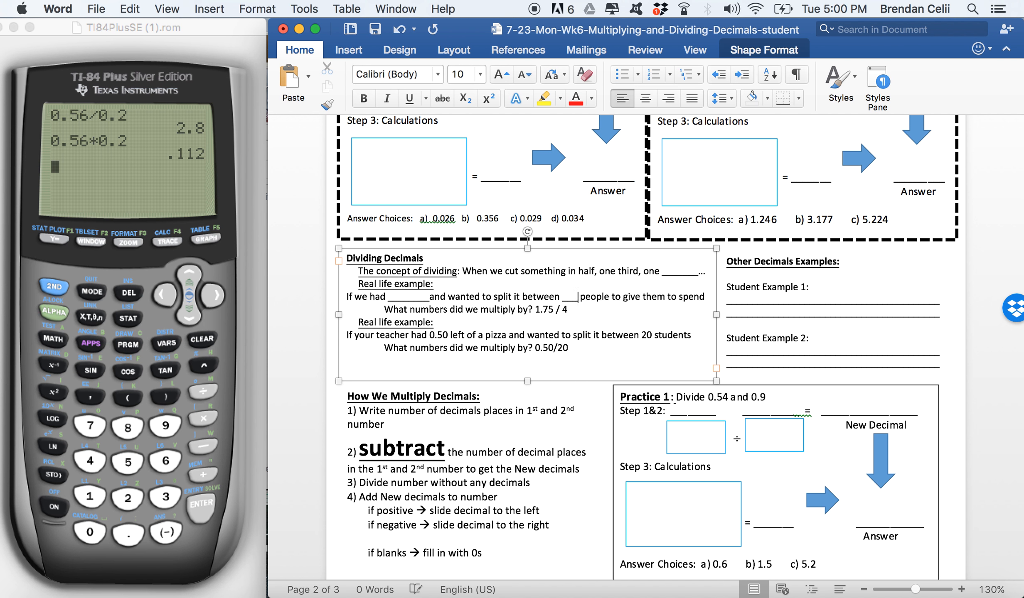
Replace the 1.75 / 4 answer in the first Dividing Decimals real life example with an underscore blank.
key(BackSpace)
key(BackSpace)
drag(568, 309, 527, 313)
text()_)
Replace 0.50 and 20 in the pizza example with underscore blanks, widening the text box to keep the sentence on one line.
mouse_move(450, 335)
mouse_down()
mouse_move(420, 335)
mouse_move(431, 335)
mouse_up()
text(______)
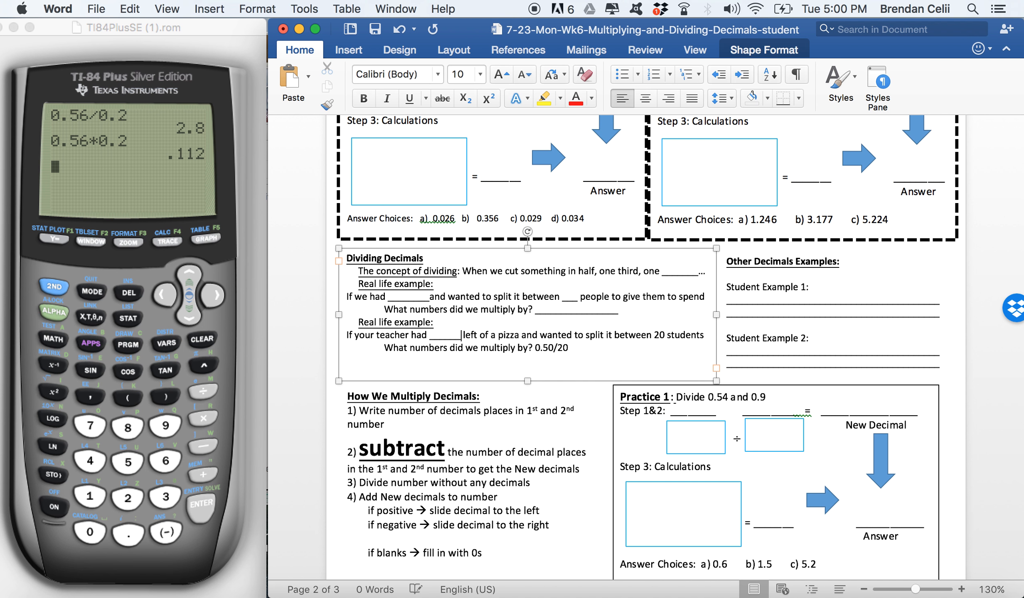
drag(664, 335, 655, 334)
text(_____)
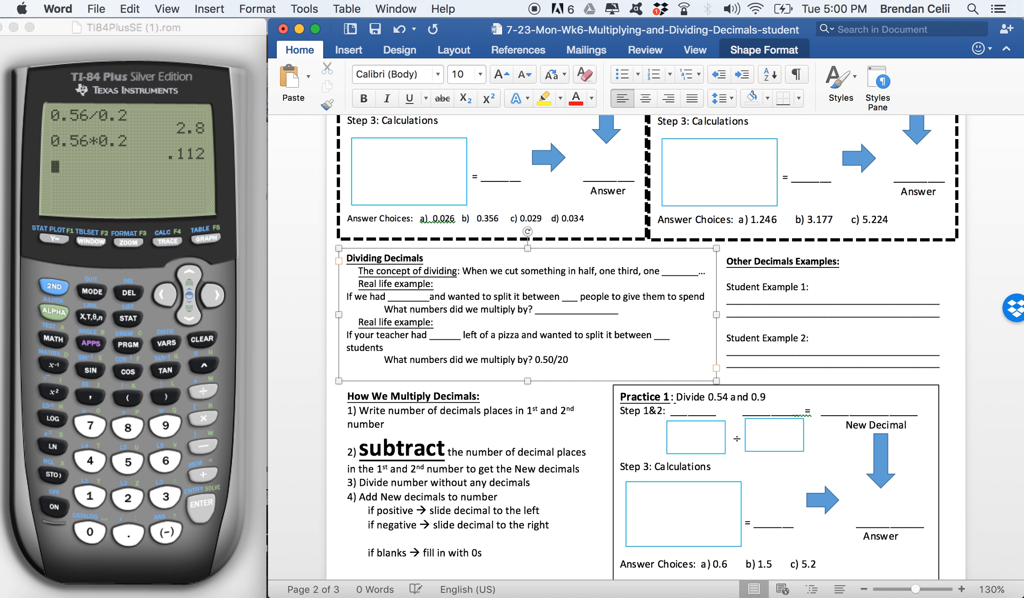
key(BackSpace)
click(720, 314)
drag(720, 314, 724, 314)
click(660, 336)
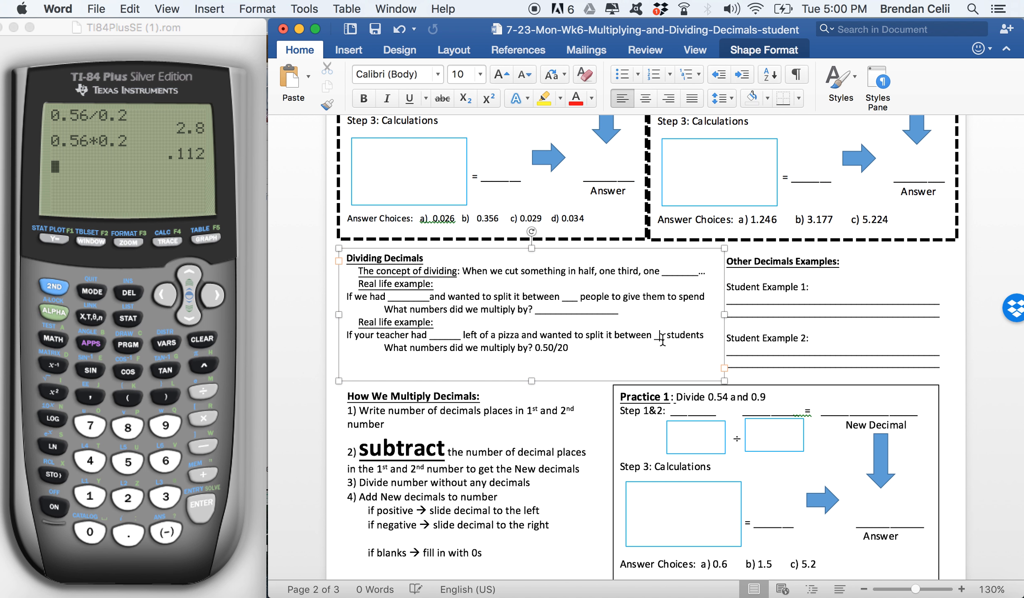
text(____)
Replace the 0.50/20 answer under the pizza example with an underscore blank.
click(569, 350)
drag(568, 350, 534, 354)
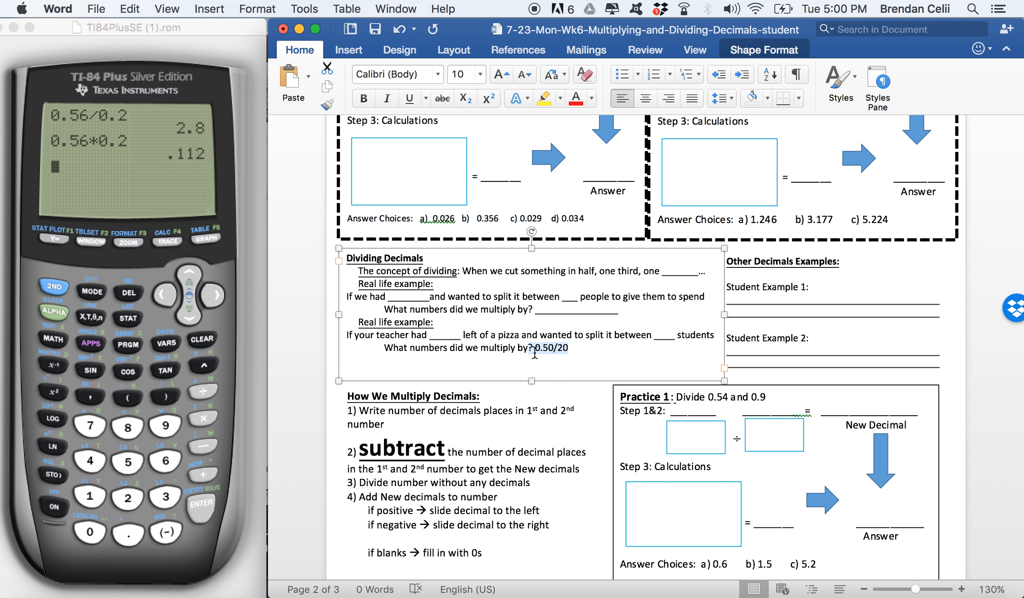
text(_____________)
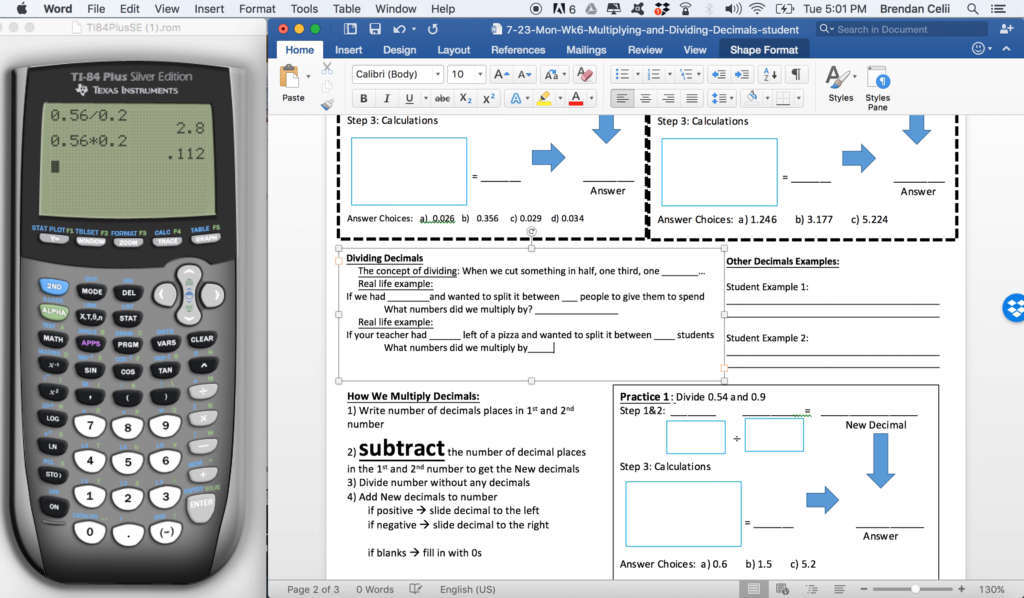
Replace "1st" and "2nd" in step 1 of the How We Multiply Decimals box beside the division practice with underscore blanks.
scroll(540, 415, down, 2)
click(528, 354)
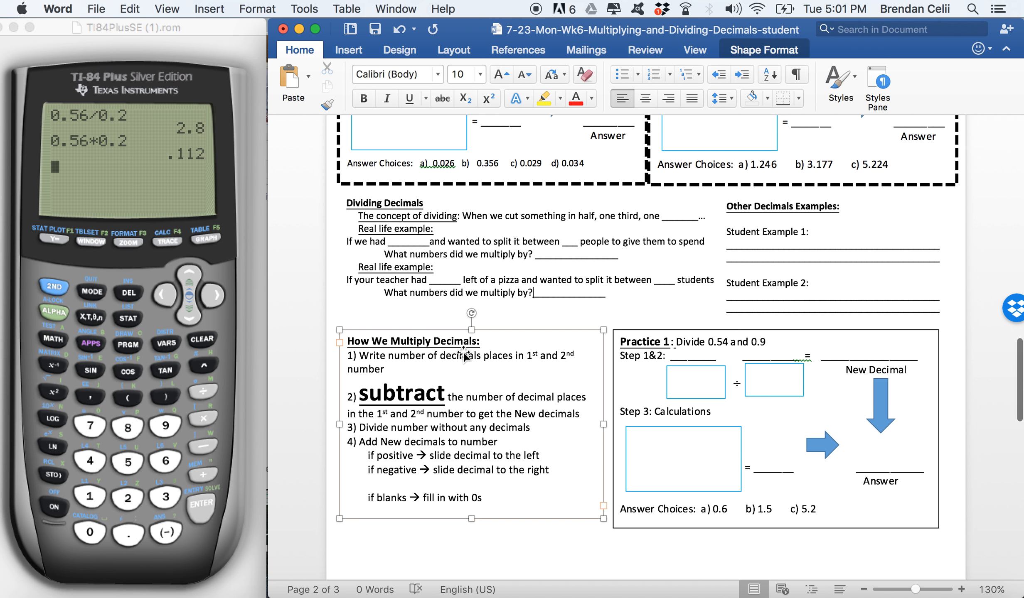
drag(536, 355, 527, 354)
text(_______)
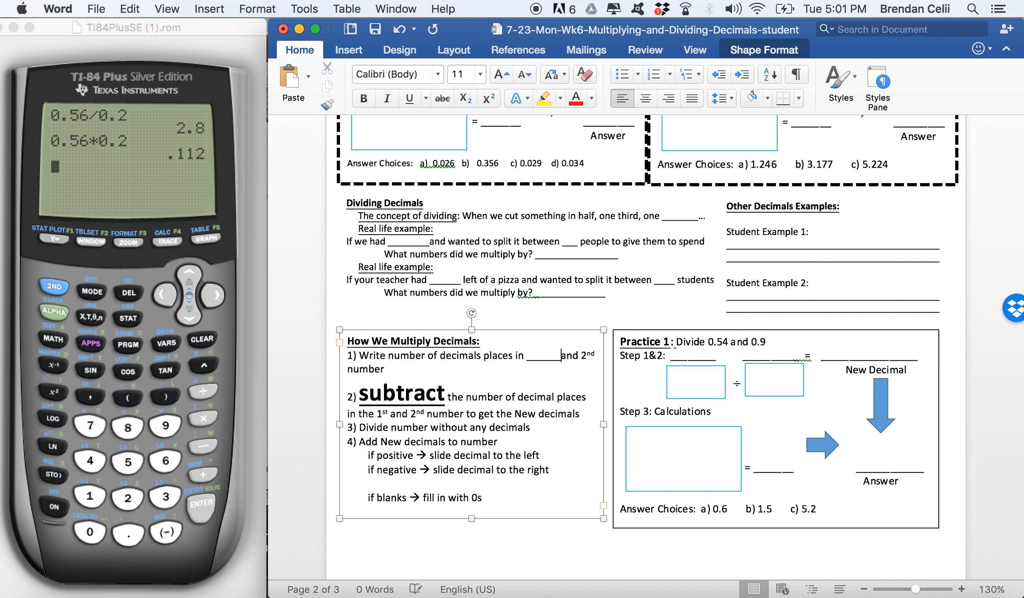
text(_)
drag(358, 367, 345, 369)
text(___________)
Copy the second underscore blank from step 1 and paste it over "decimal" and "New" in the subtract step.
double_click(363, 370)
key(super+c)
double_click(535, 397)
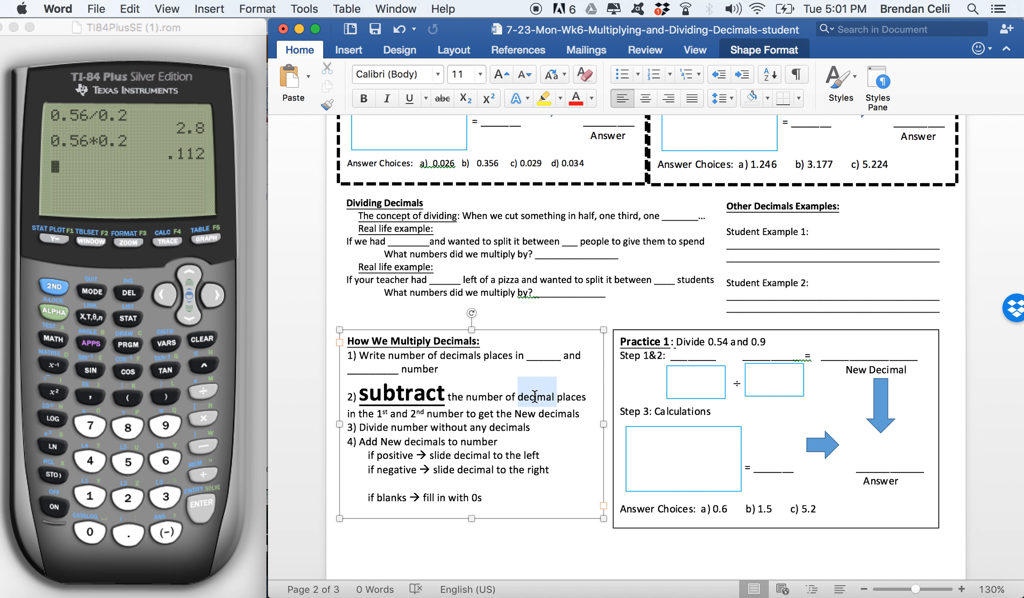
key(super+v)
double_click(550, 415)
key(super+v)
Paste the copied blank over "without" in the Divide number step and "New" in step 4.
click(448, 456)
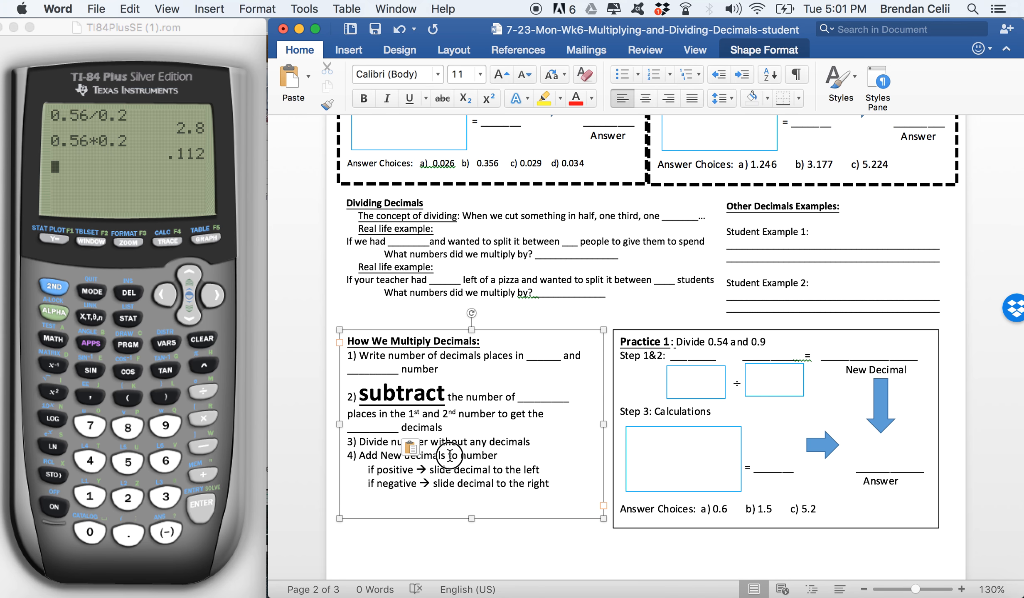
double_click(456, 442)
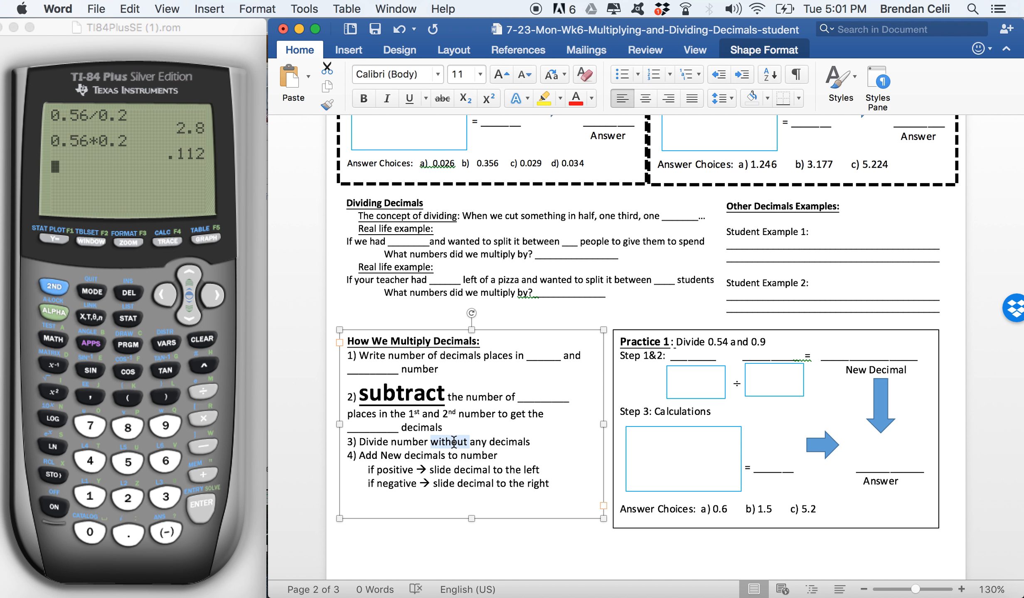
key(super+v)
click(388, 468)
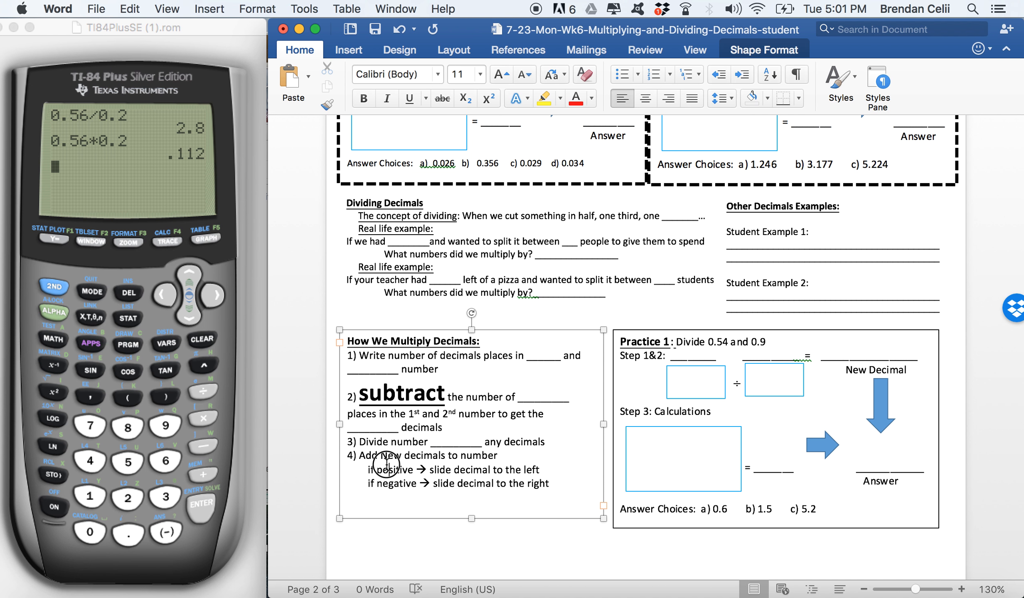
double_click(394, 456)
key(super+v)
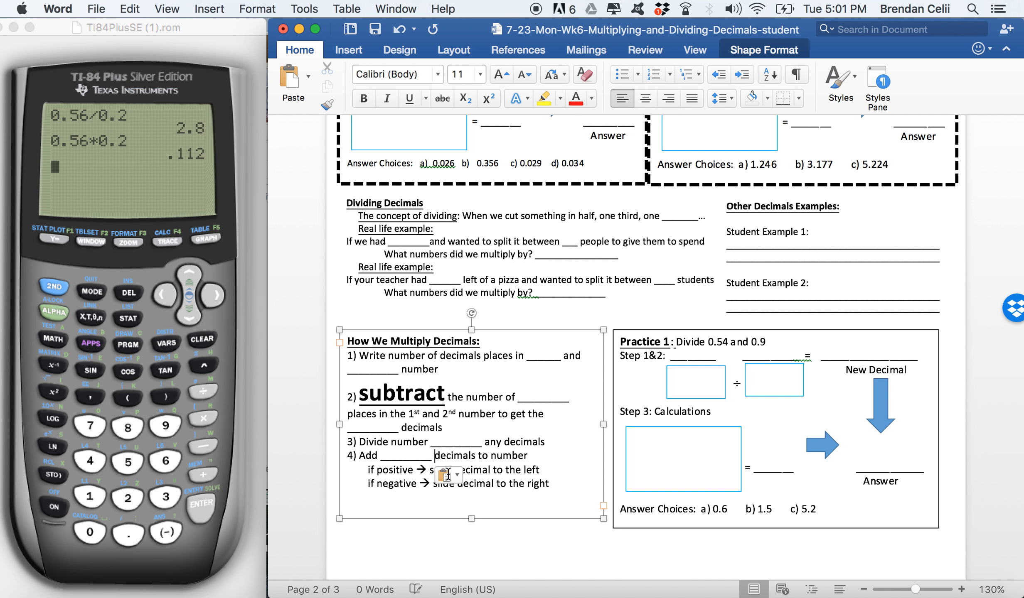
Lengthen the steps text box and replace "left" and "right" in the positive and negative slide decimal lines with underscore blanks.
mouse_move(475, 522)
mouse_down()
mouse_move(473, 553)
mouse_move(472, 536)
mouse_up()
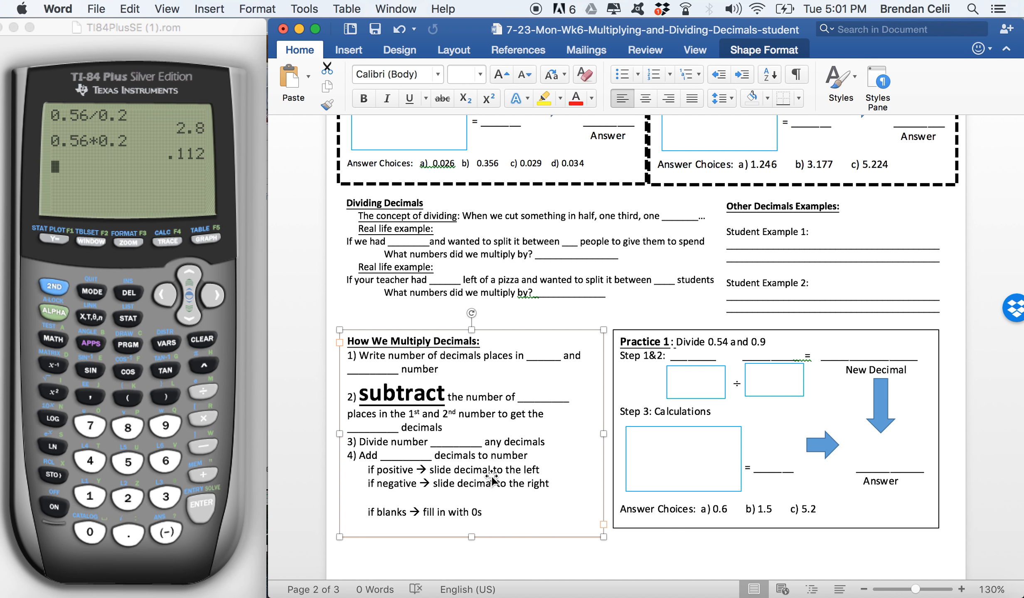
click(538, 470)
double_click(534, 470)
key(super+v)
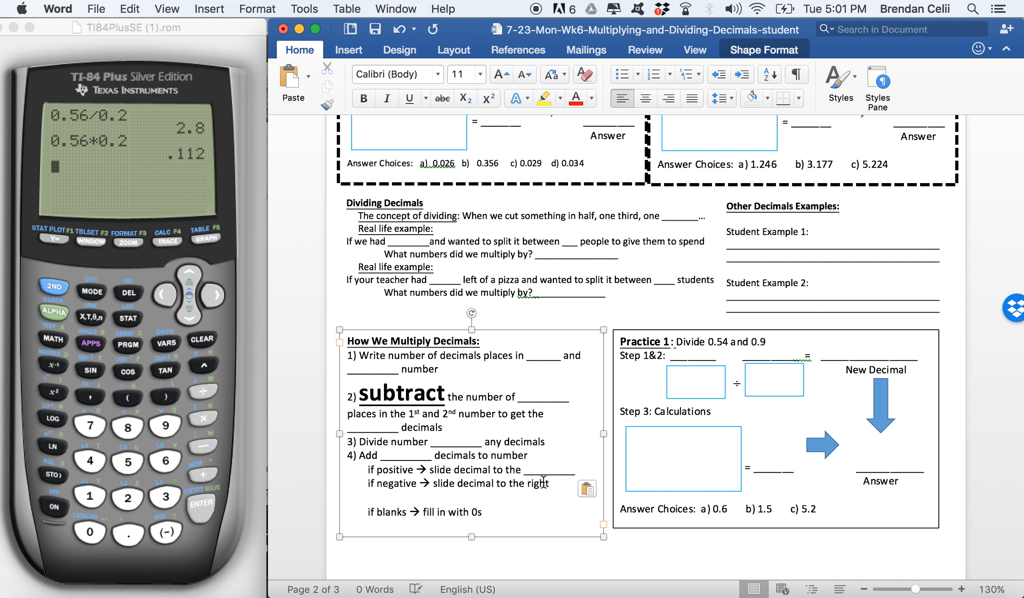
double_click(540, 483)
text(_________)
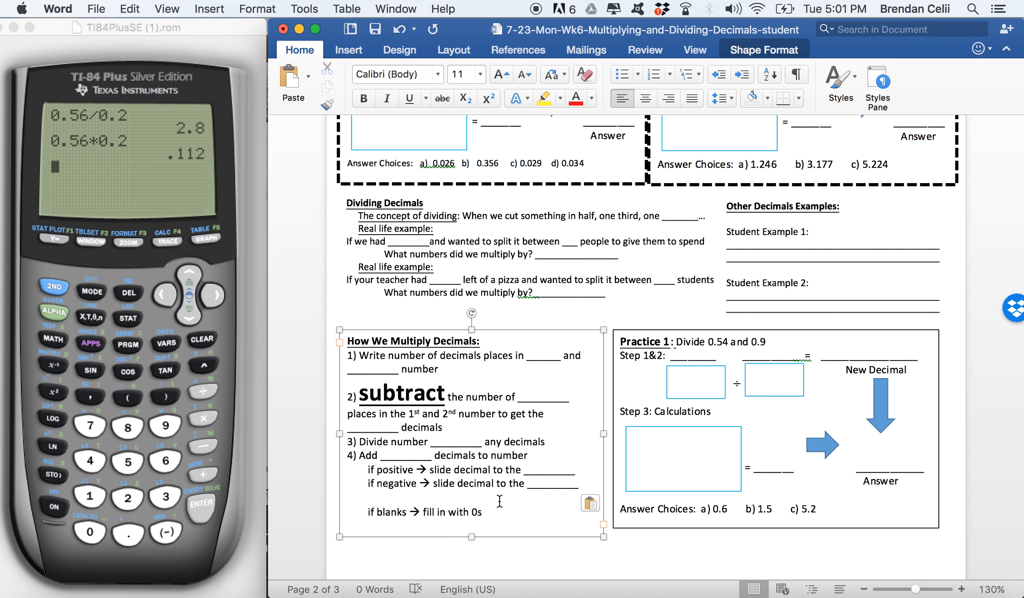
Replace "0s" in the "if blanks" line below the division steps with an underscore blank.
click(481, 512)
key(BackSpace)
key(BackSpace)
text(________)
click(636, 552)
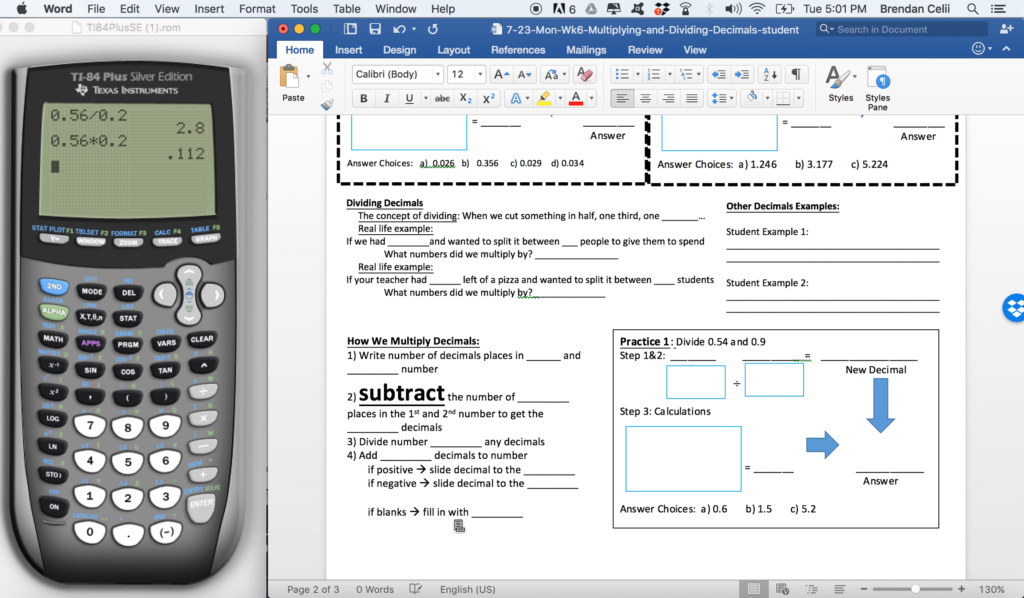
Review the student worksheet's pages and save a PDF copy of it in the Week-6-Decimals folder.
scroll(484, 521, down, 10)
scroll(485, 521, down, 10)
scroll(484, 520, up, 15)
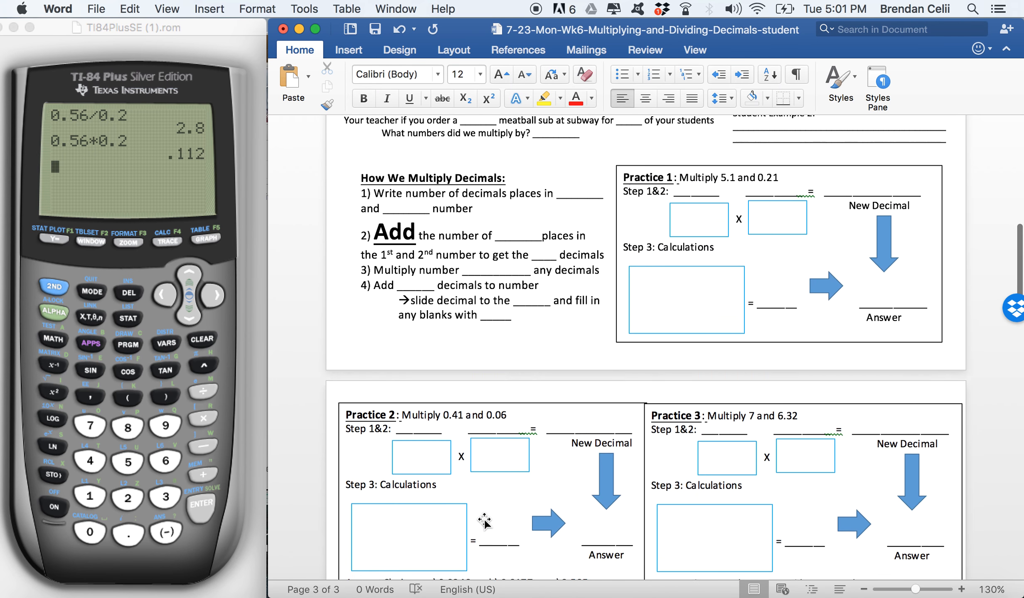
scroll(485, 521, up, 20)
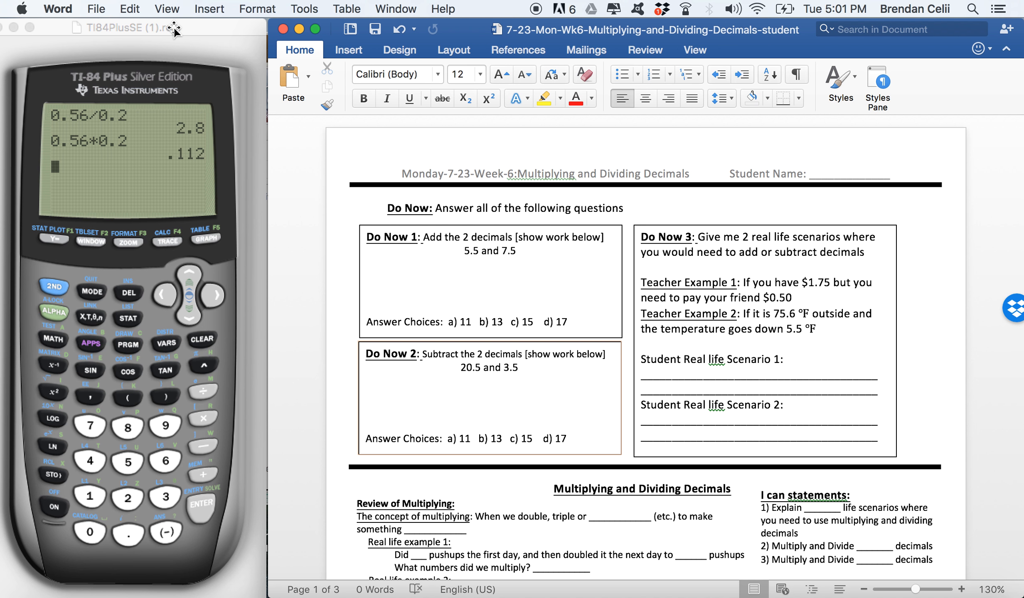
click(102, 12)
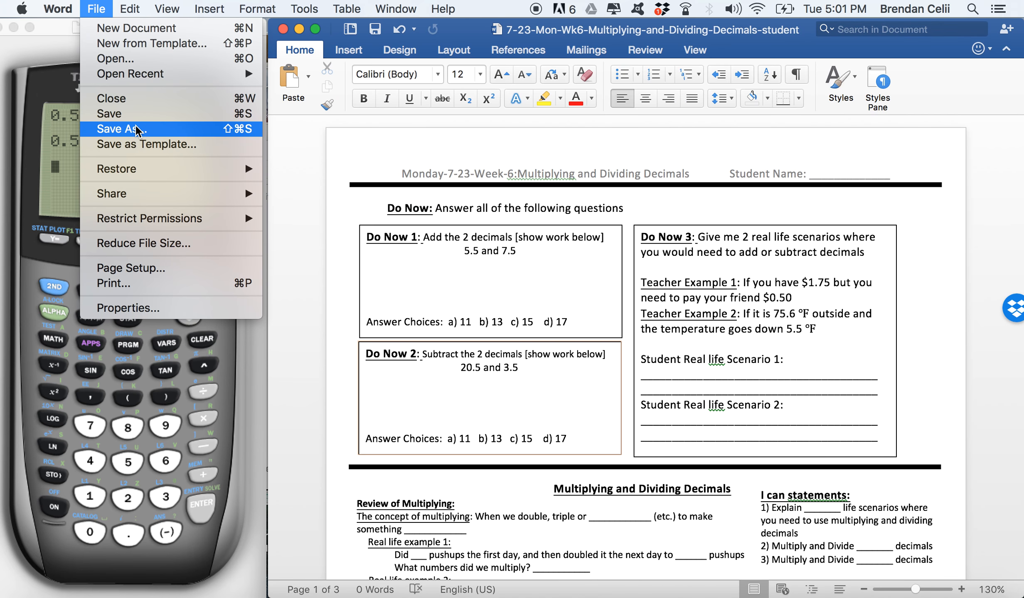
click(138, 129)
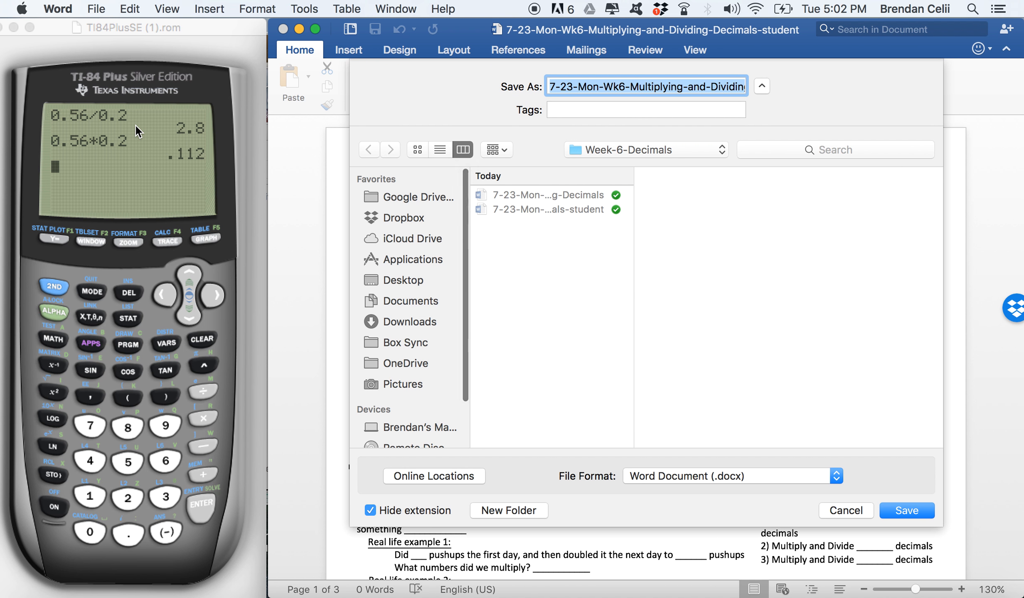
click(687, 476)
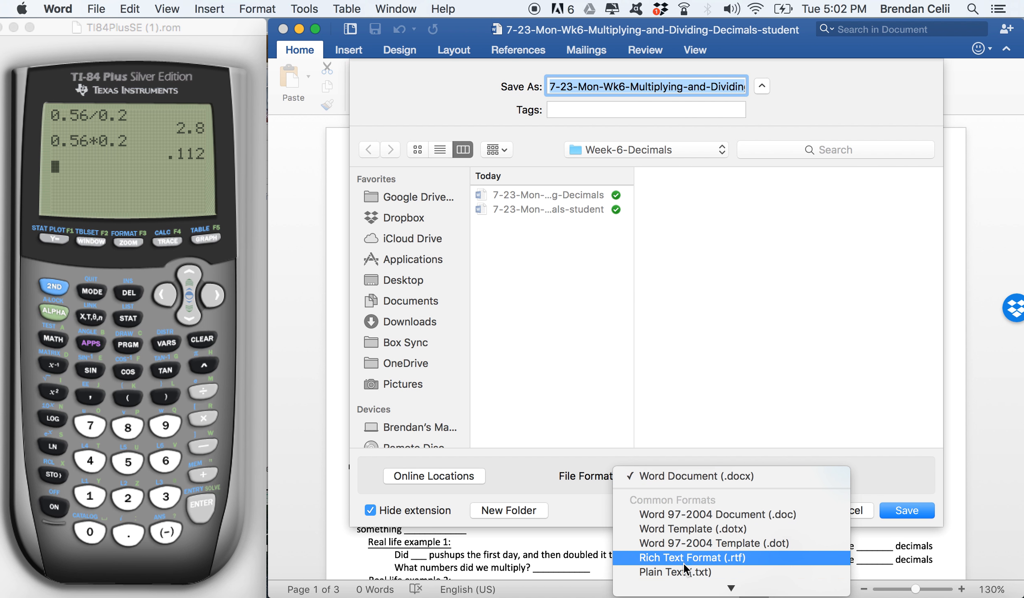
click(800, 517)
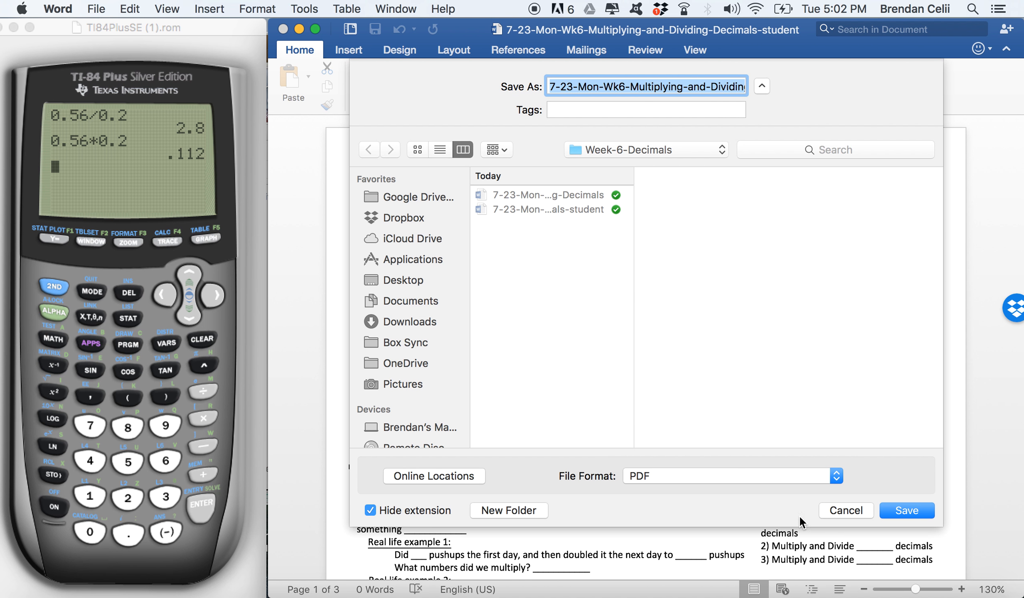
click(893, 515)
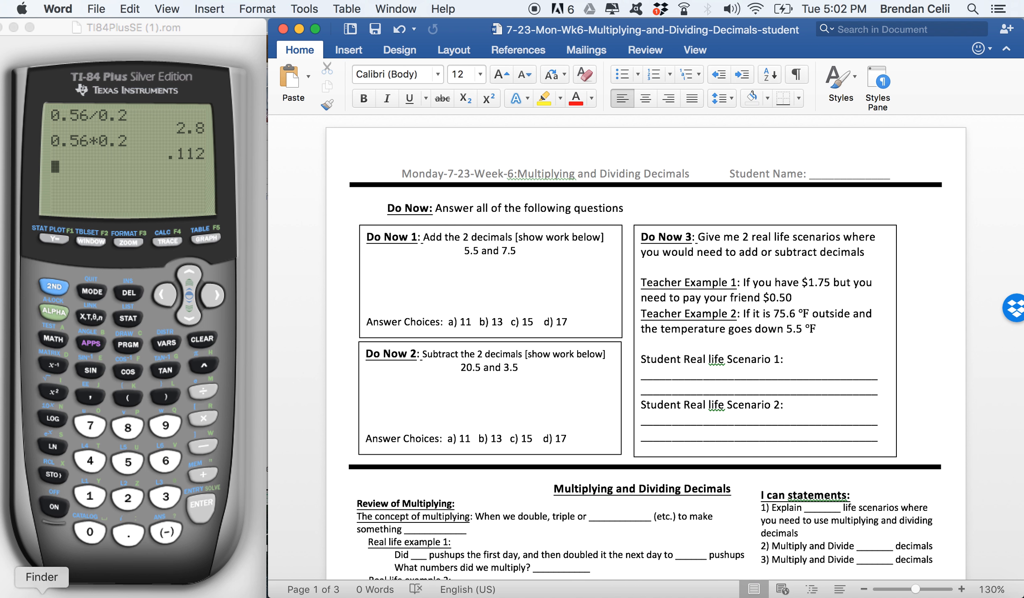
Switch to Finder, open the Week-6-Decimals folder, widen the name column and preview the saved worksheet files in Cover Flow.
click(41, 594)
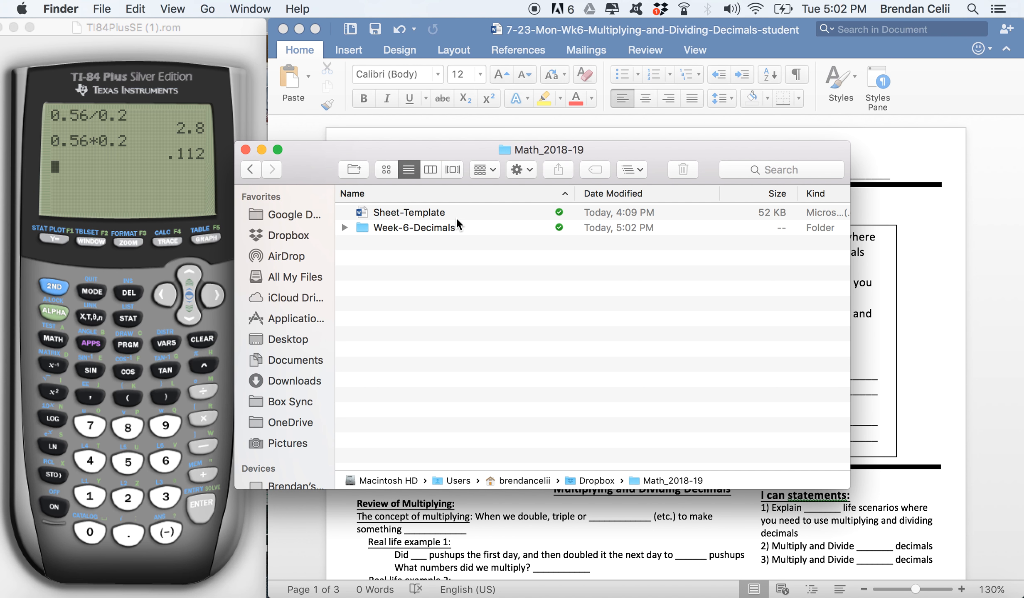
double_click(454, 230)
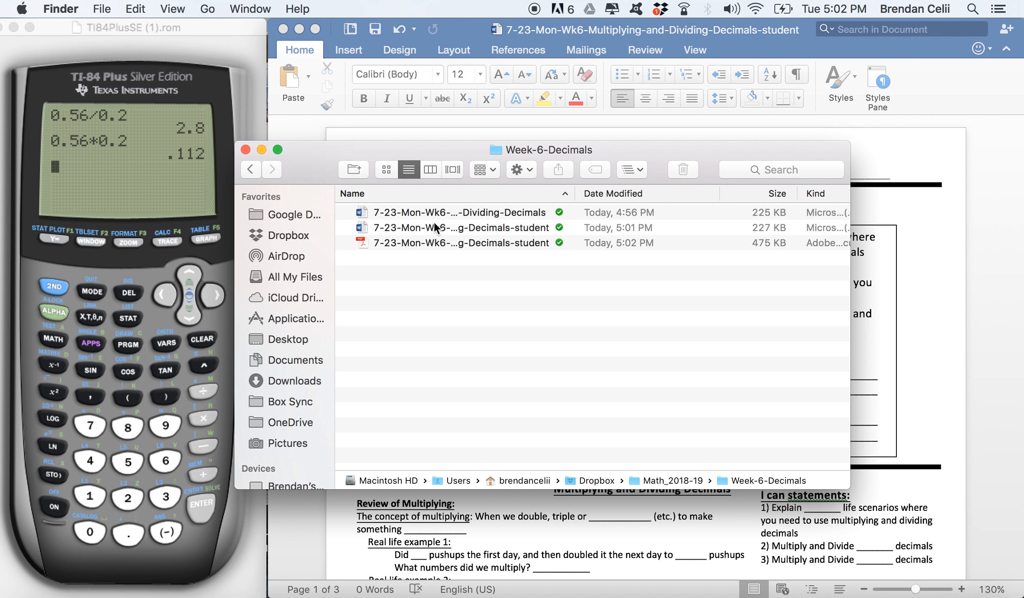
drag(575, 193, 701, 219)
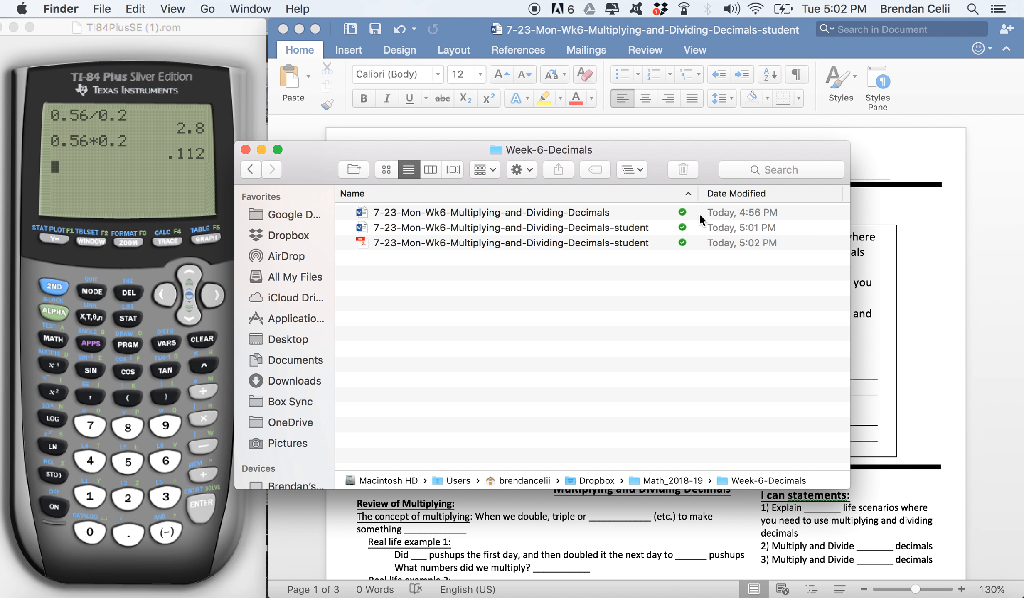
click(491, 212)
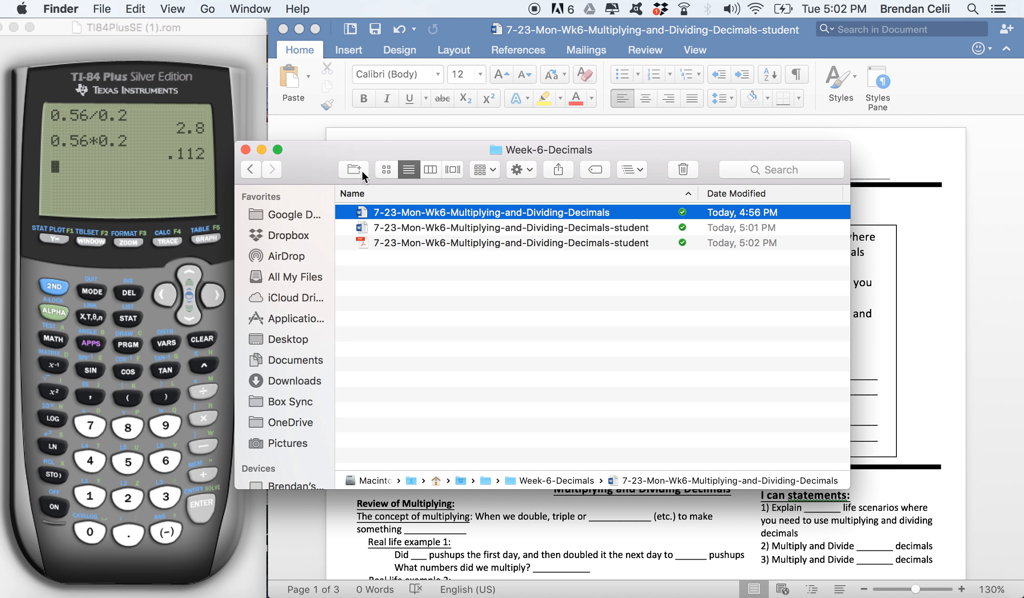
click(452, 169)
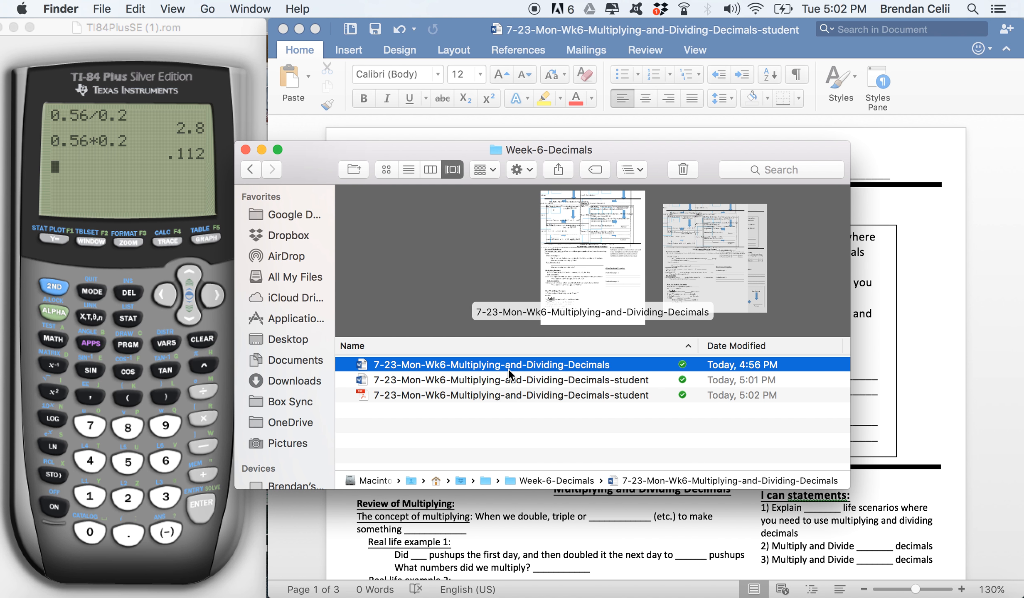
key(Down)
key(Down)
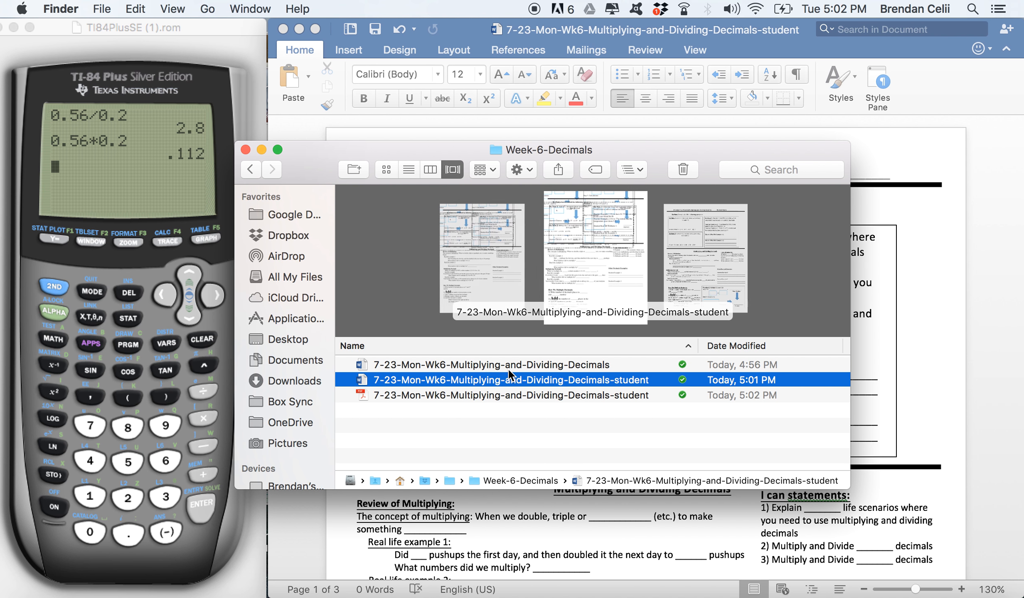
click(507, 441)
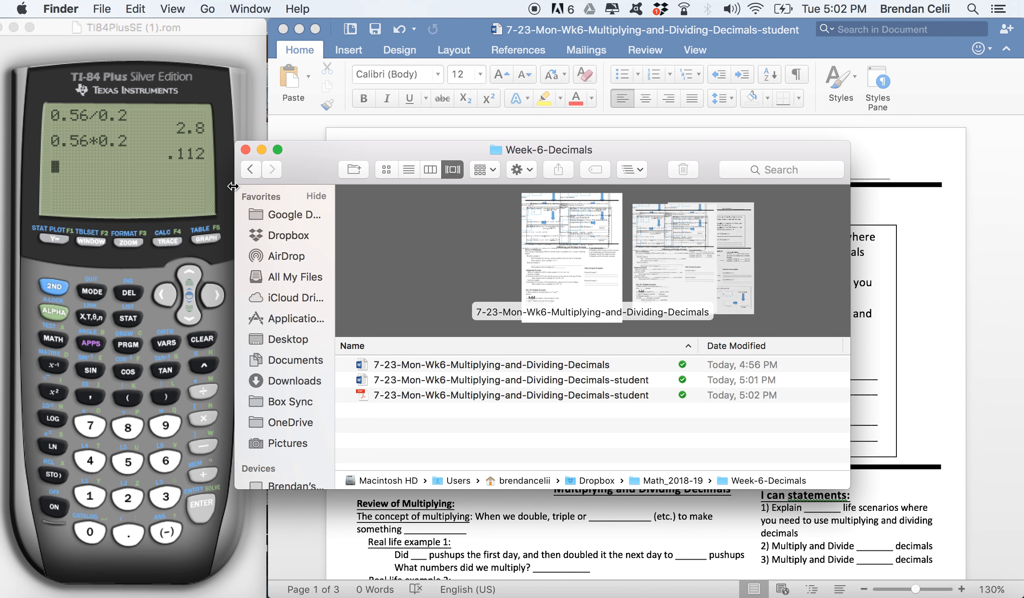
Close the student worksheet, open Sheet-Template from the Math_2018-19 folder and move its window higher on the screen.
click(960, 285)
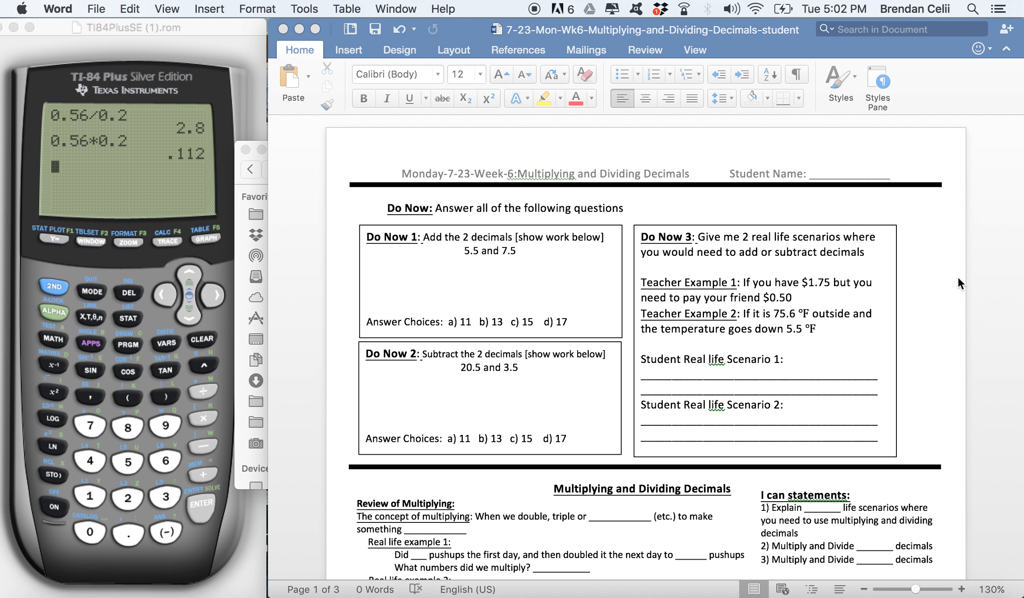
click(282, 30)
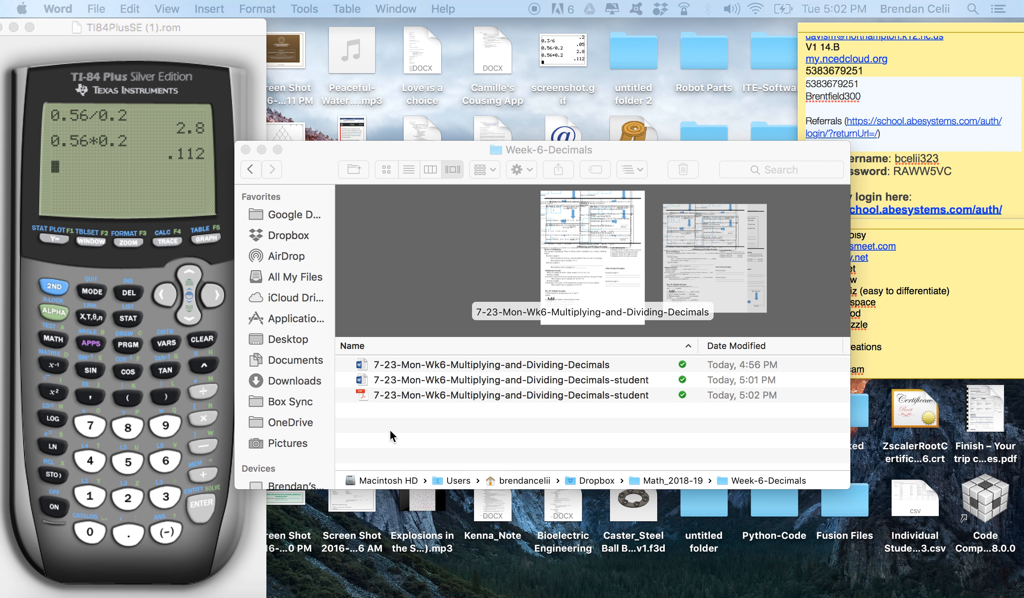
click(250, 171)
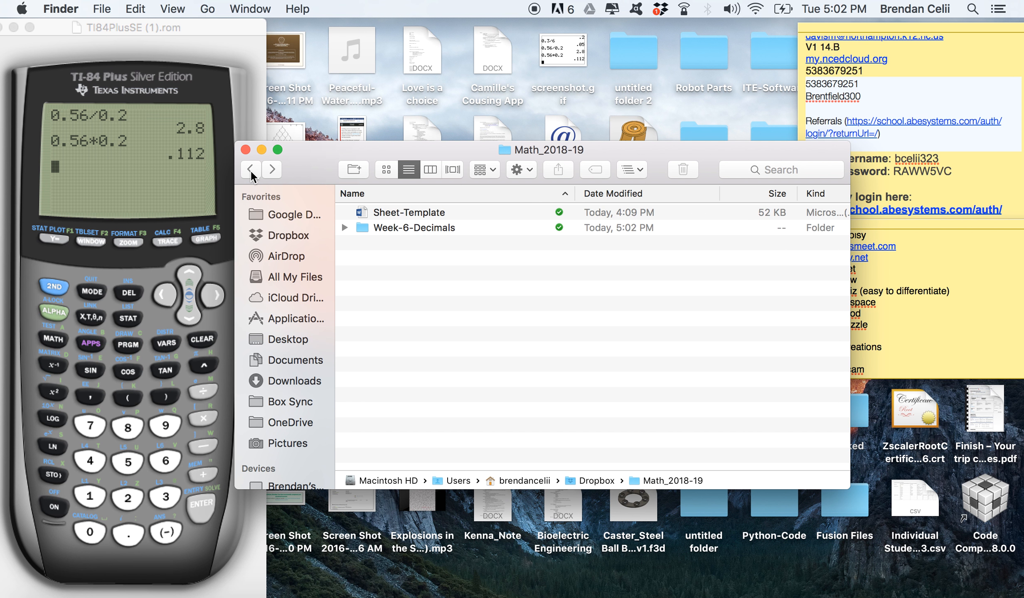
double_click(422, 216)
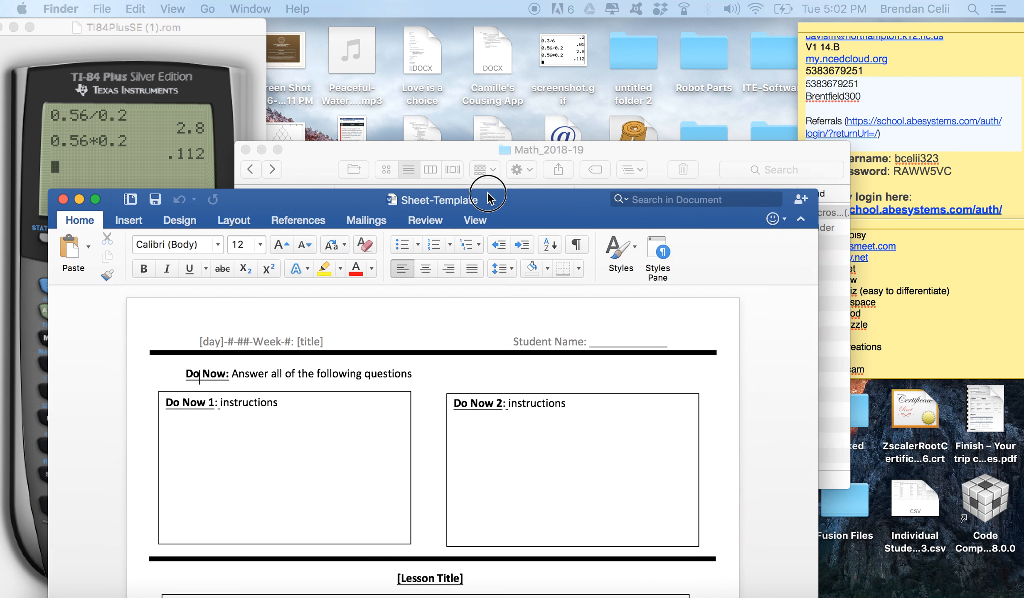
drag(486, 198, 508, 36)
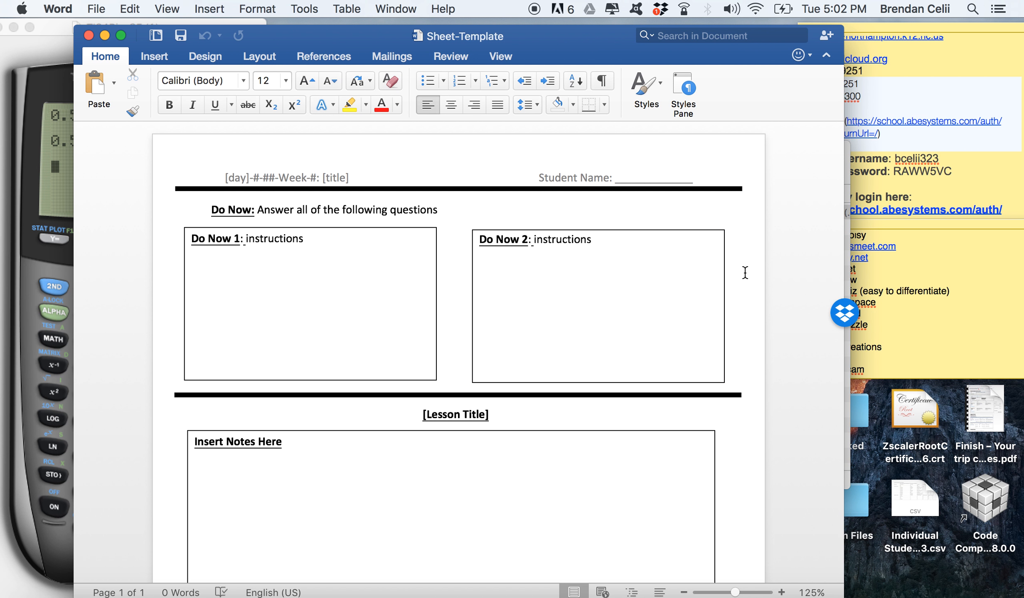
Copy the entire contents of Sheet-Template into a new blank document and close the template.
key(super+a)
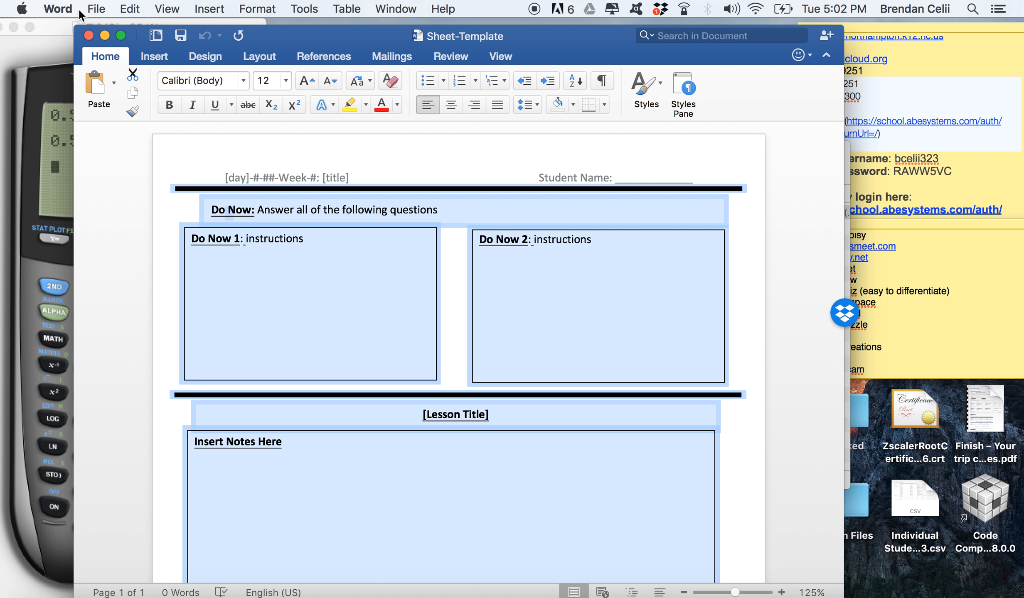
click(96, 9)
click(123, 38)
key(super+v)
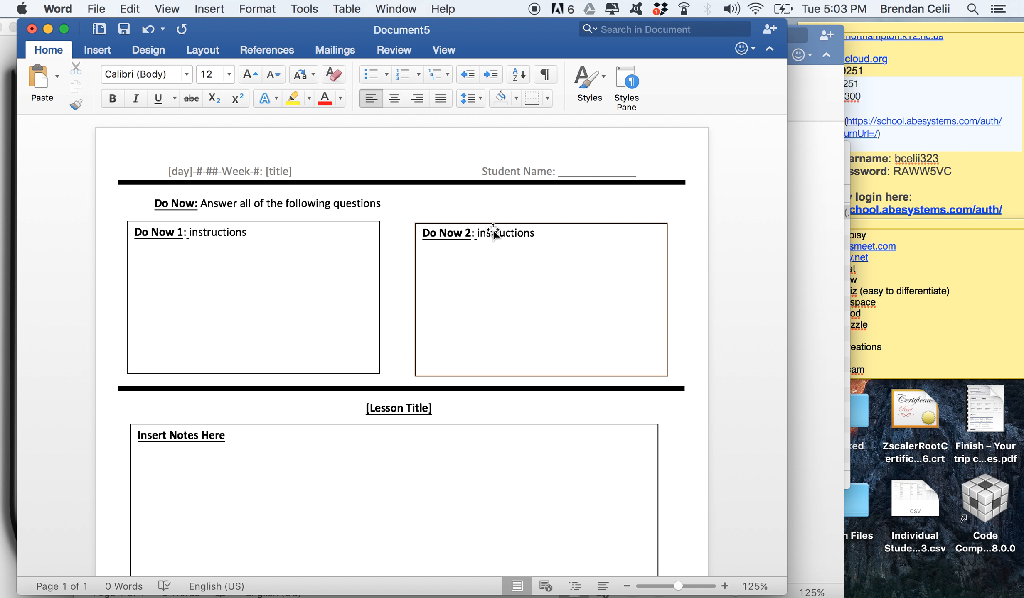
click(801, 125)
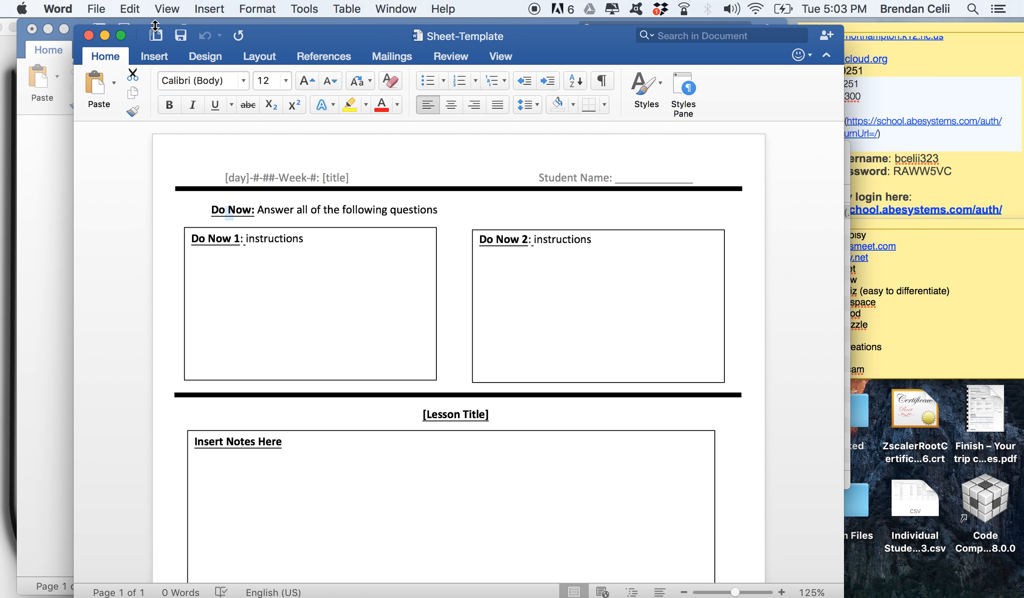
click(88, 35)
In the new document's header, replace the day placeholder with Tuesday and the month placeholder with 7.
click(199, 170)
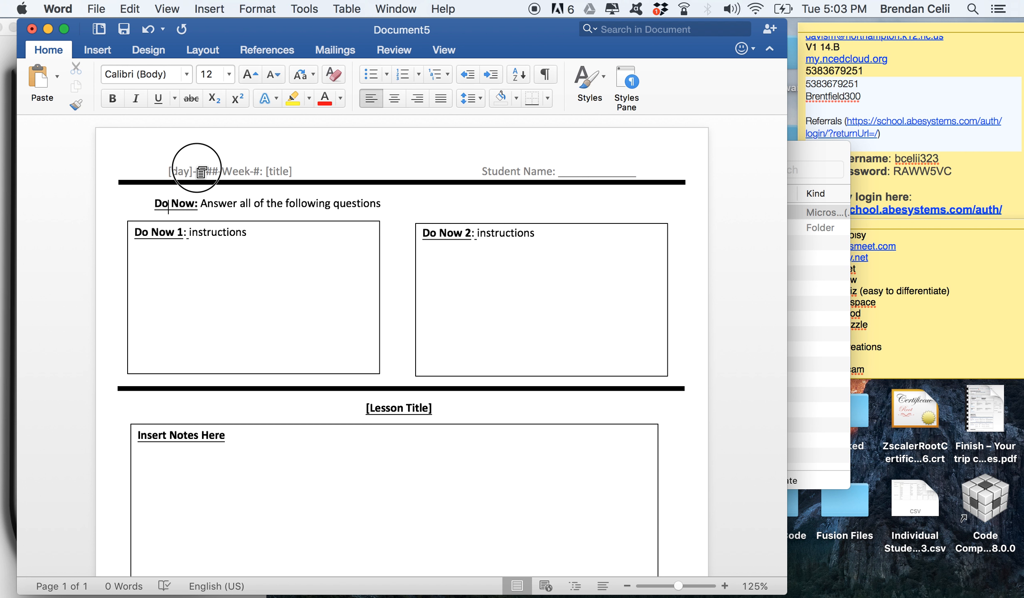
double_click(198, 169)
click(193, 172)
key(BackSpace)
key(BackSpace)
key(BackSpace)
key(BackSpace)
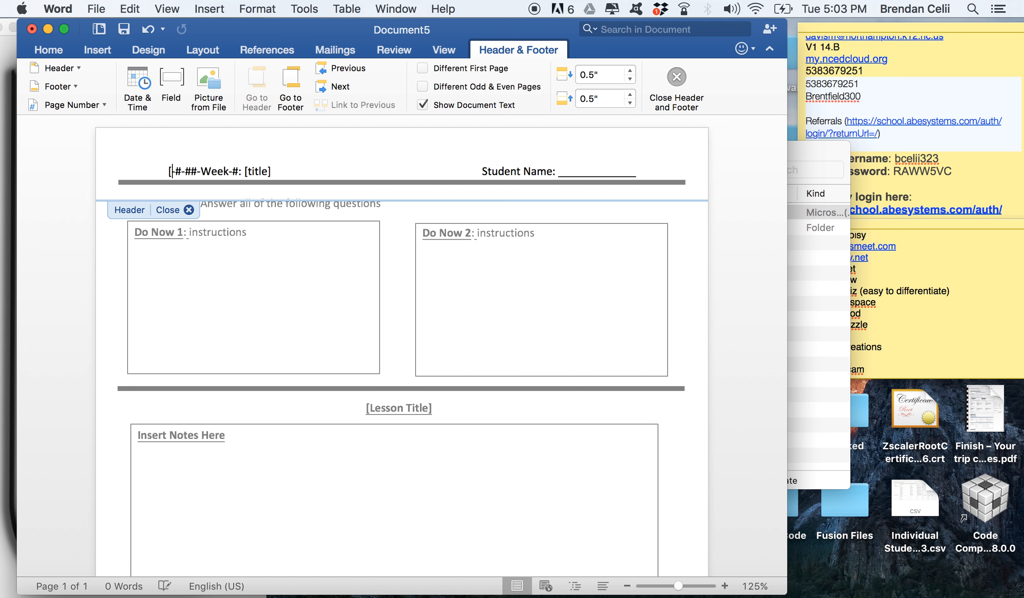
key(BackSpace)
text(Ty)
key(BackSpace)
key(BackSpace)
text(Tues)
key(Return)
key(Right)
key(Right)
key(BackSpace)
text(7)
Fill in the header's date placeholder with 24 and the week number with 6.
key(Right)
key(Right)
key(Right)
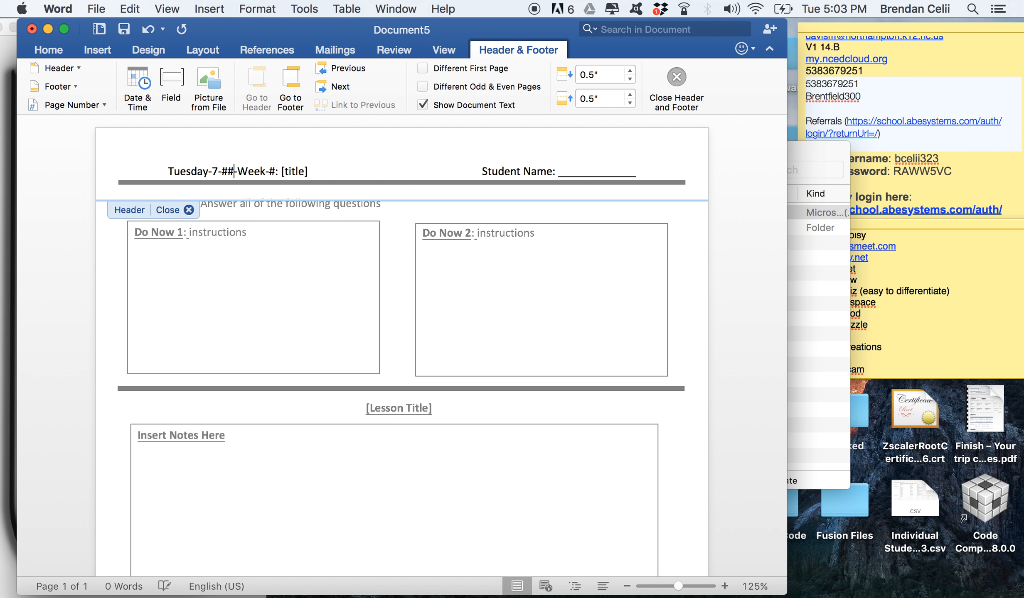
key(BackSpace)
key(BackSpace)
text(24)
key(Right)
key(Right)
key(Right)
key(Right)
key(Right)
key(Right)
key(Right)
key(BackSpace)
text(6)
Replace the header's title placeholder with "Behaviors of Decimals" and return to the document body.
drag(325, 171, 285, 169)
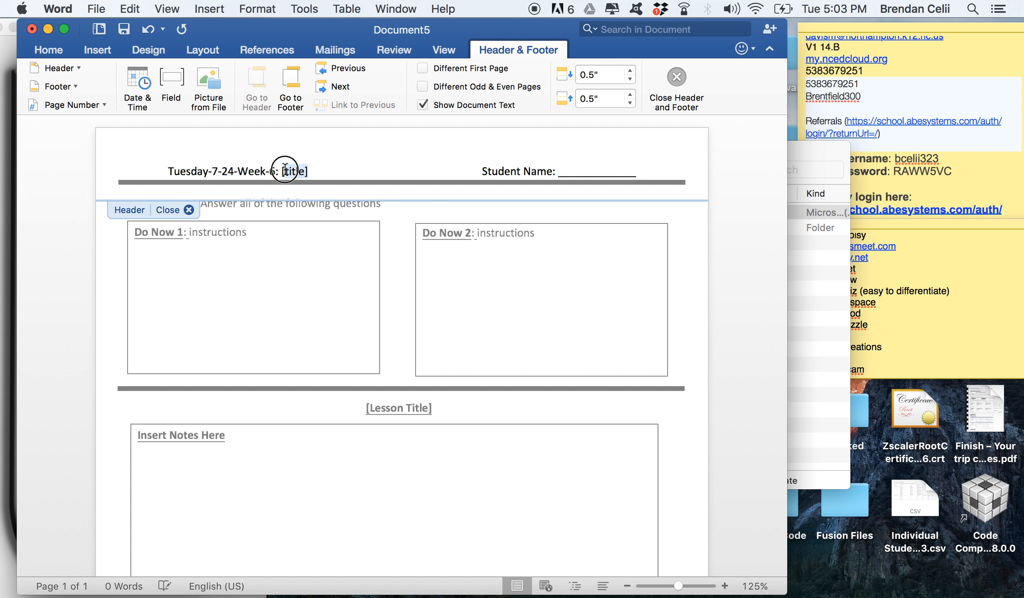
text(Behaviros)
key(BackSpace)
key(BackSpace)
key(BackSpace)
text(ors of Decimal)
double_click(732, 217)
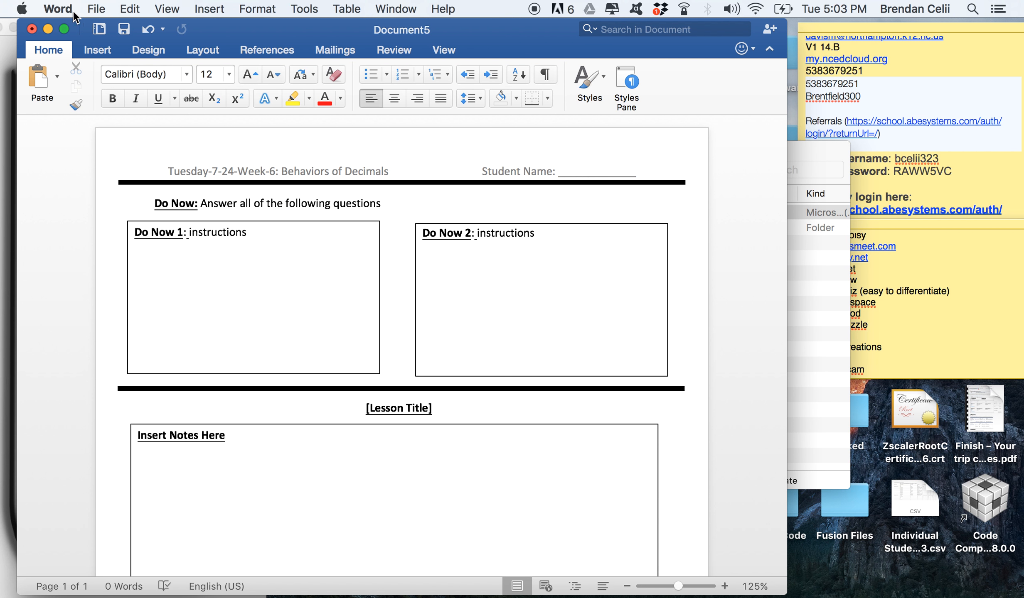
Start saving the document in Week-6-Decimals, reusing the Monday worksheet's file name with its beginning changed to 7-24-Tues.
click(94, 9)
click(121, 129)
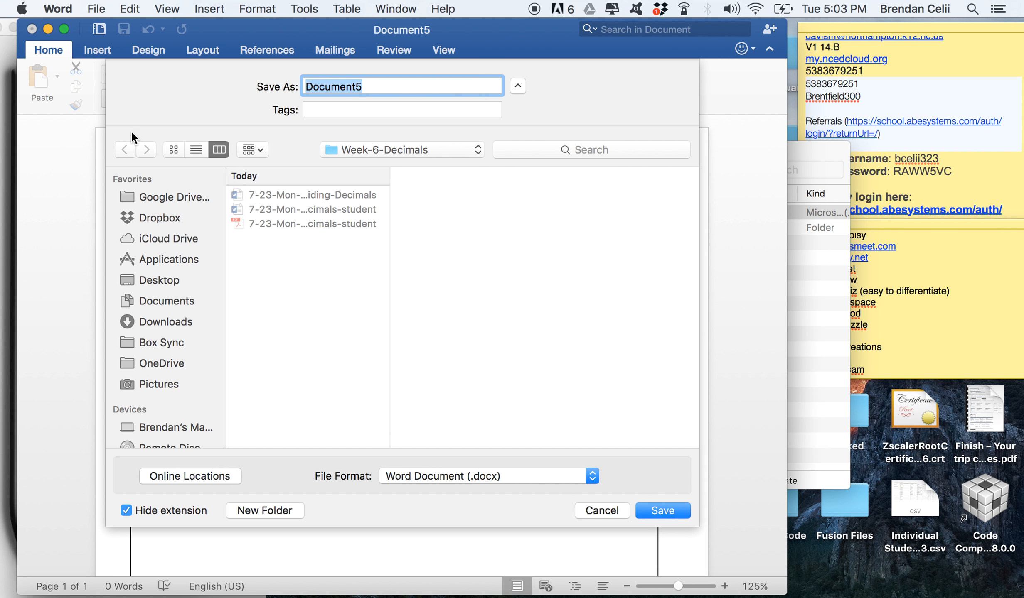
click(260, 197)
click(327, 87)
key(BackSpace)
text(4)
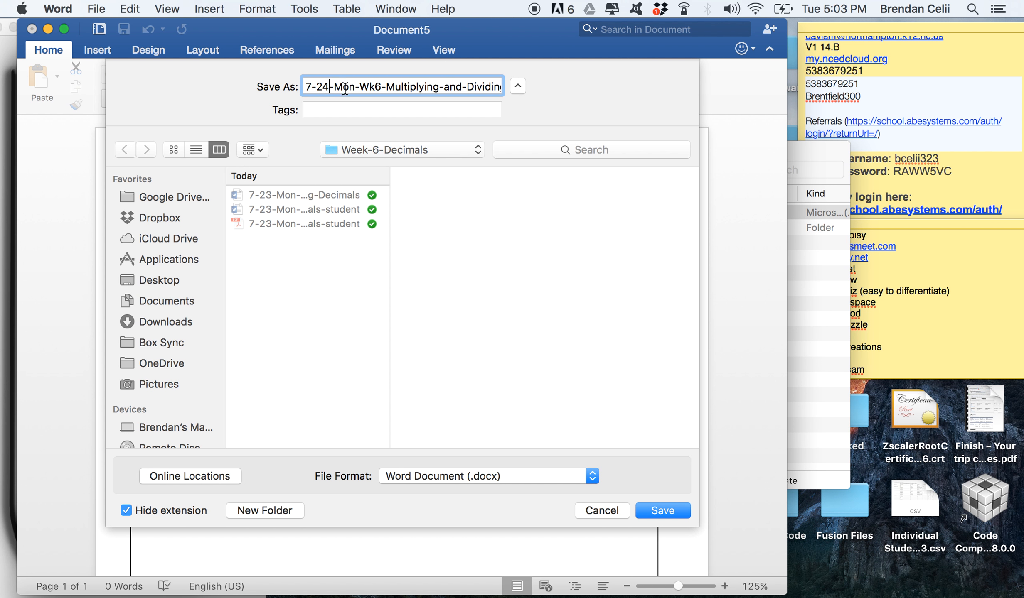
click(355, 87)
key(BackSpace)
key(BackSpace)
key(BackSpace)
text(Tues)
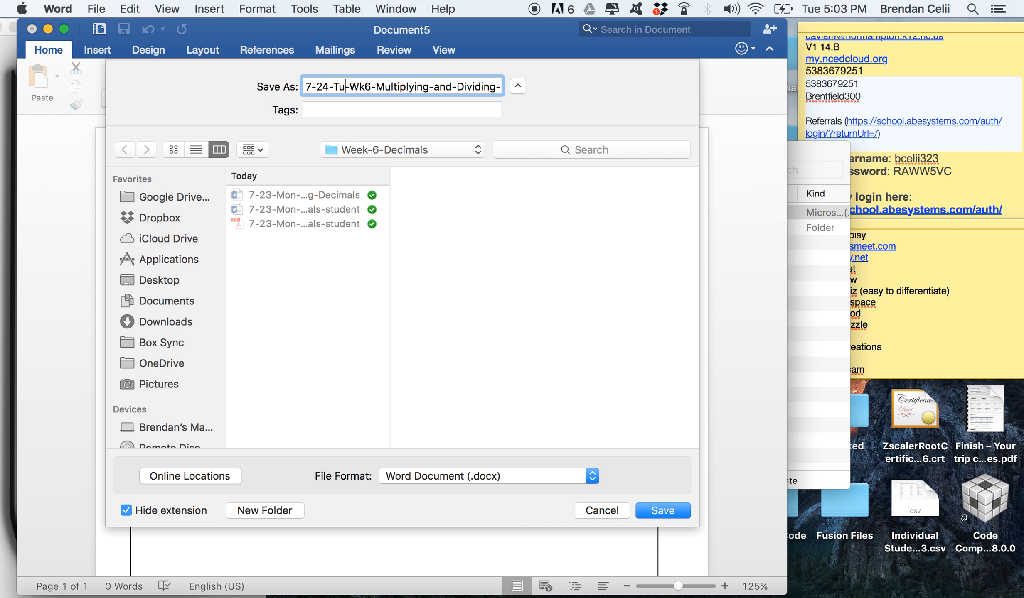
Complete the file name as 7-24-Tues-Wk6-Behaviors-of-Mult-Div-Decimals and save the document.
drag(391, 84, 566, 87)
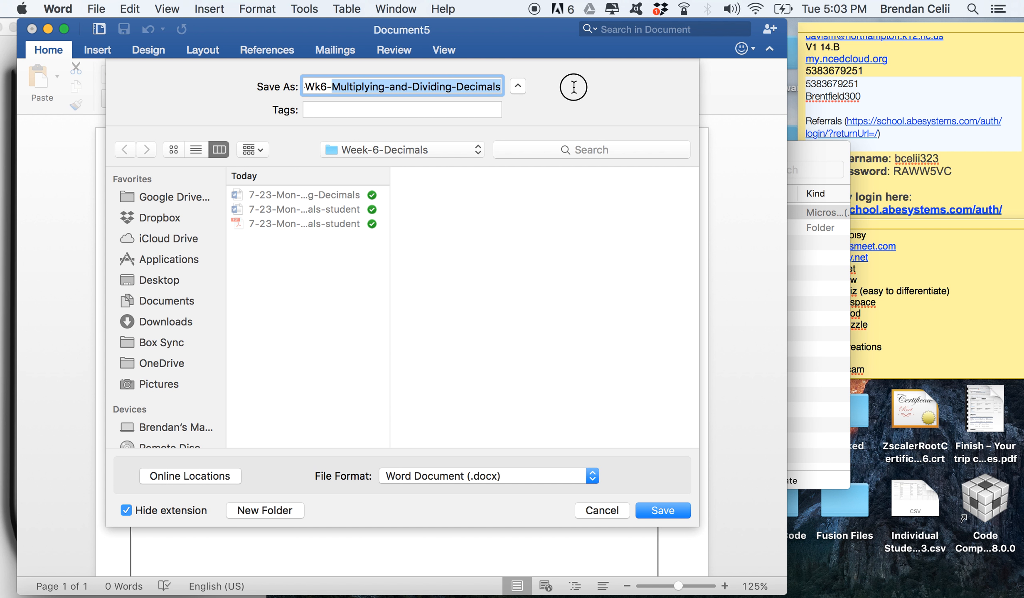
text(Behaviors-of-Mult)
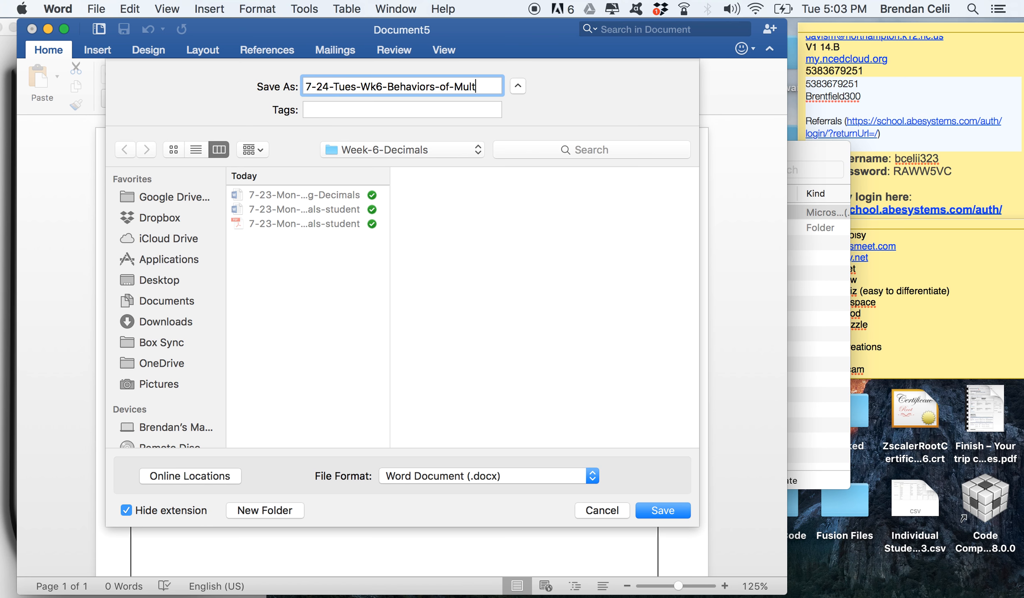
text(-Div-D)
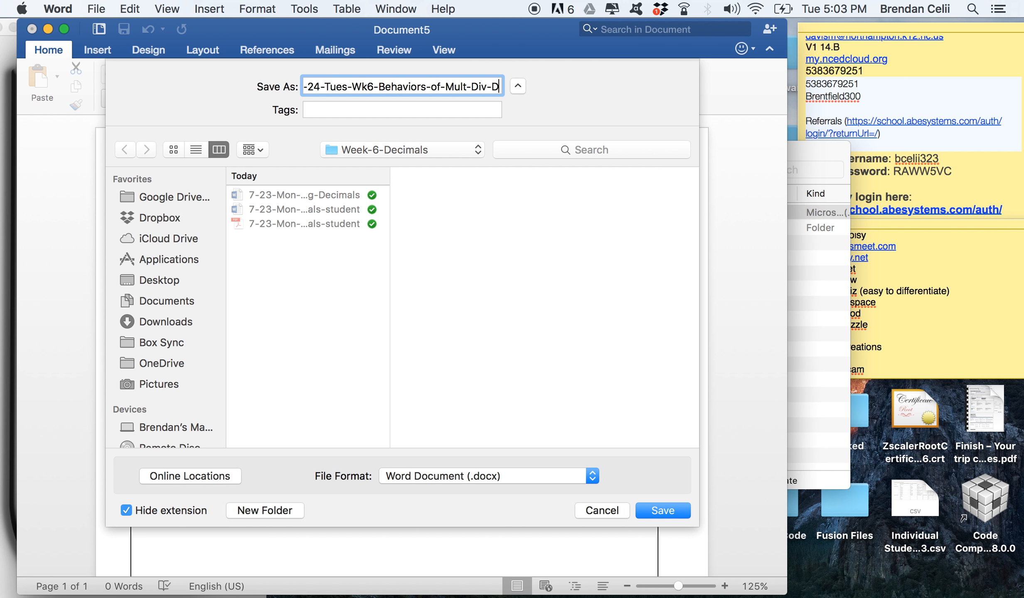
text(ecimals)
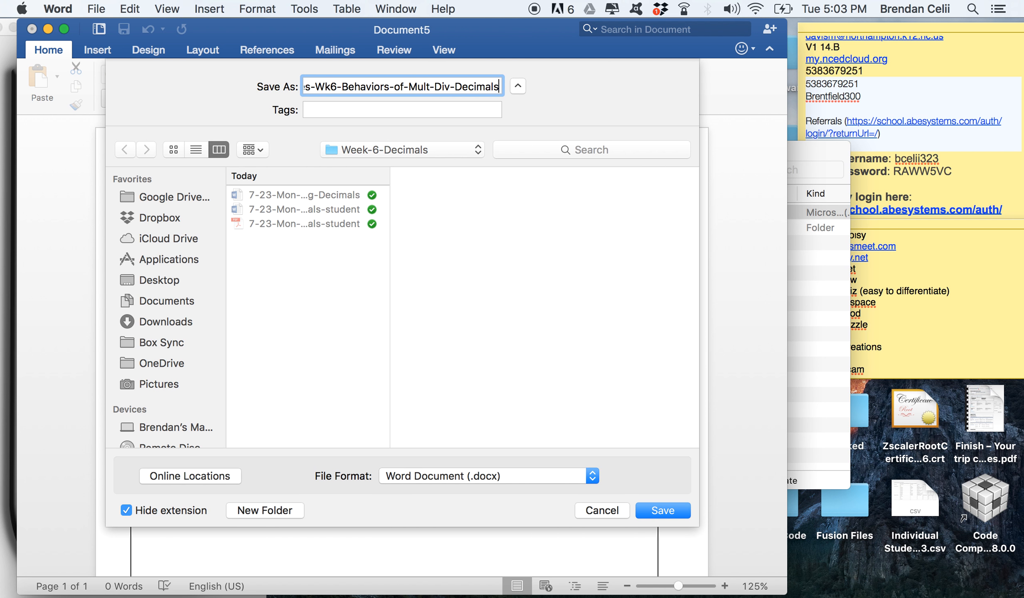
key(Return)
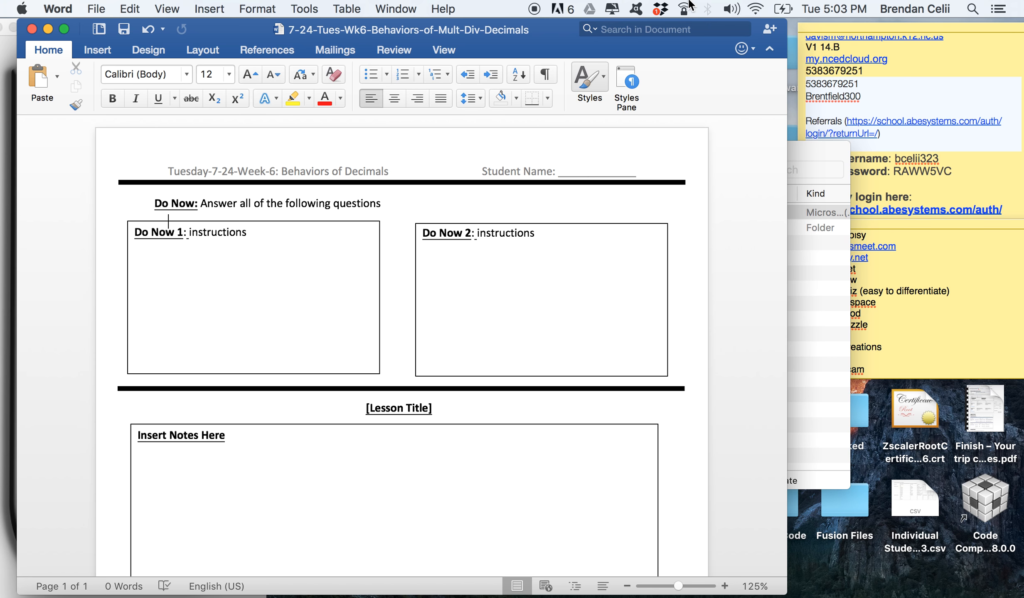
Move the new worksheet's window aside and open 7-23-Mon-Wk6-Multiplying-and-Dividing-Decimals-student from the Week-6-Decimals folder in Finder.
drag(539, 48, 772, 56)
click(42, 597)
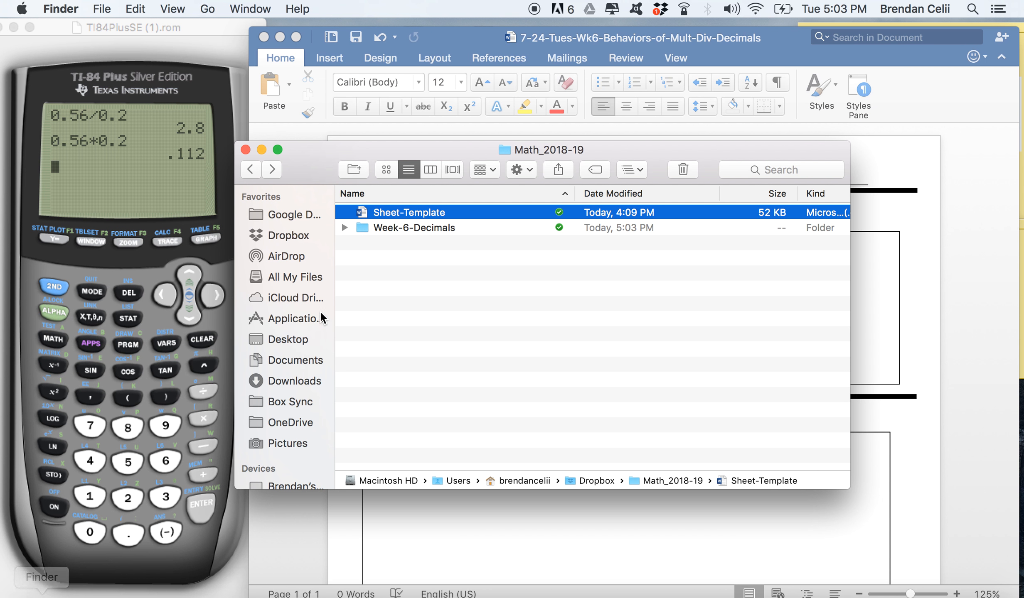
double_click(422, 227)
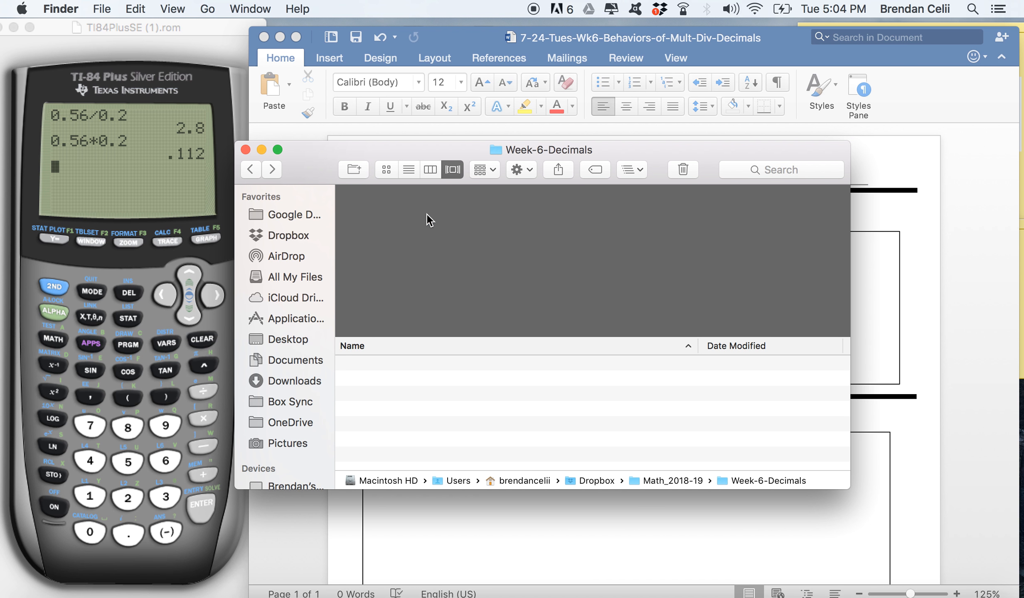
double_click(410, 383)
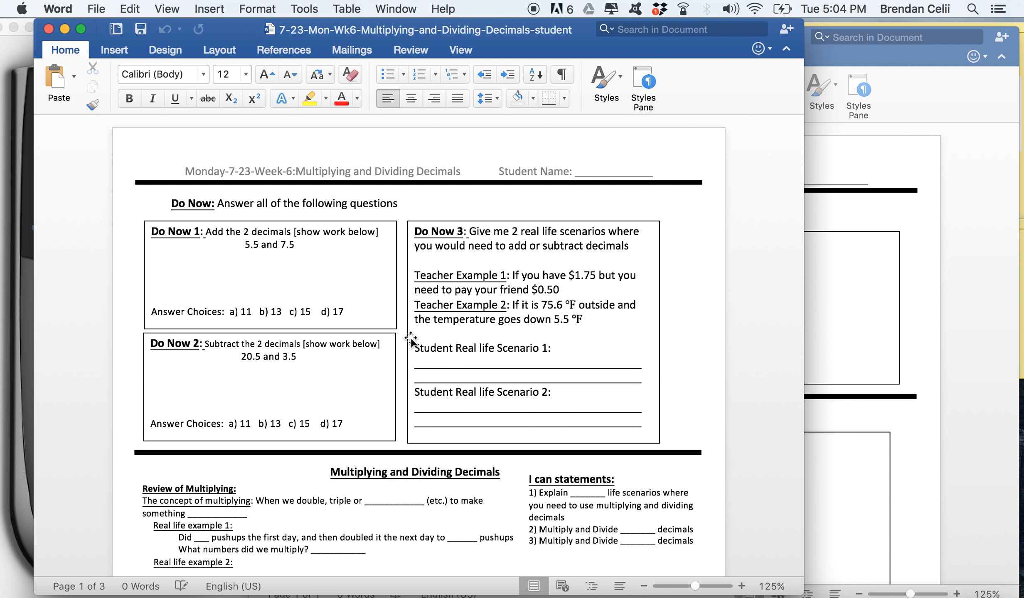
Copy the two Exit Ticket exercise boxes at the end of the Monday student worksheet.
scroll(716, 307, down, 20)
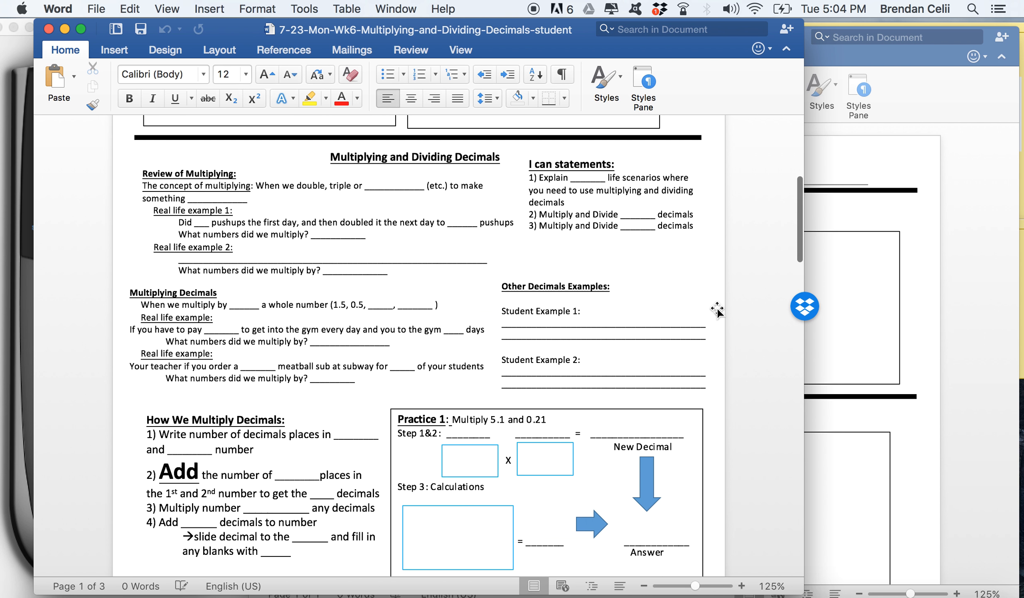
scroll(717, 307, down, 10)
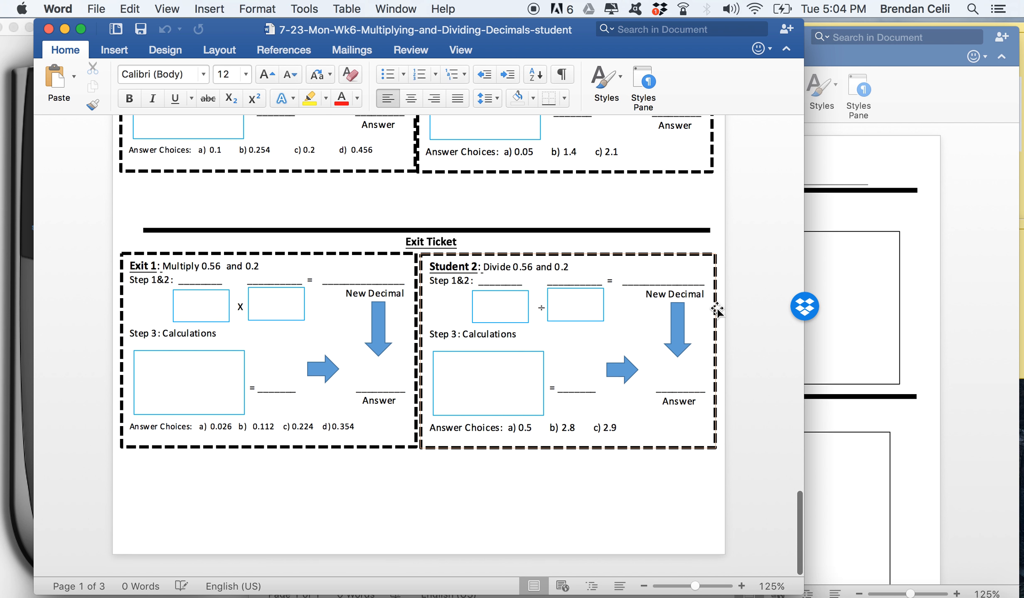
click(690, 290)
shift+click(388, 294)
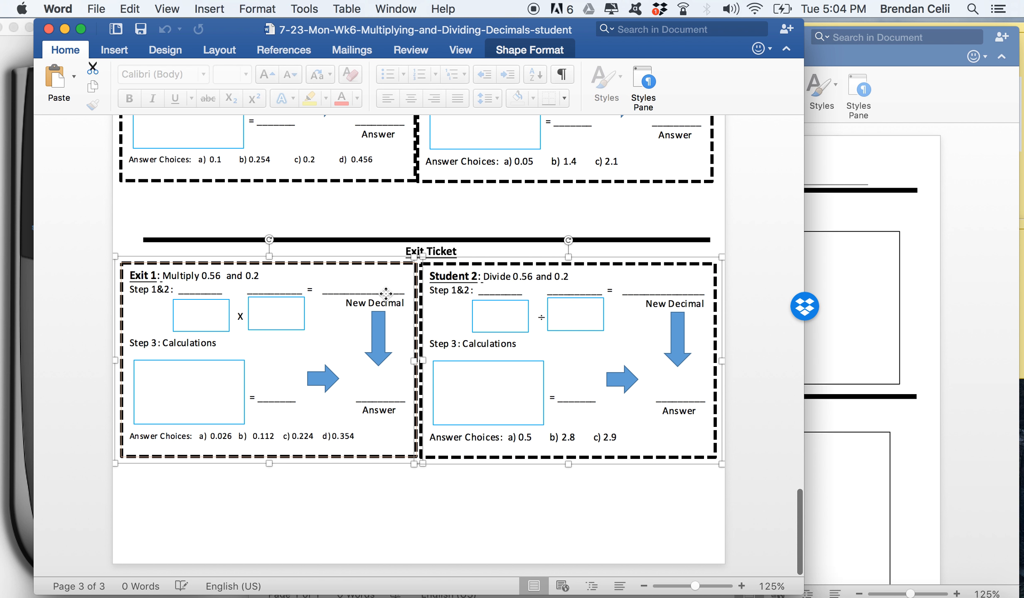
Delete both Do Now boxes in the Tuesday worksheet and put the copied Exit Ticket boxes in their place.
click(864, 304)
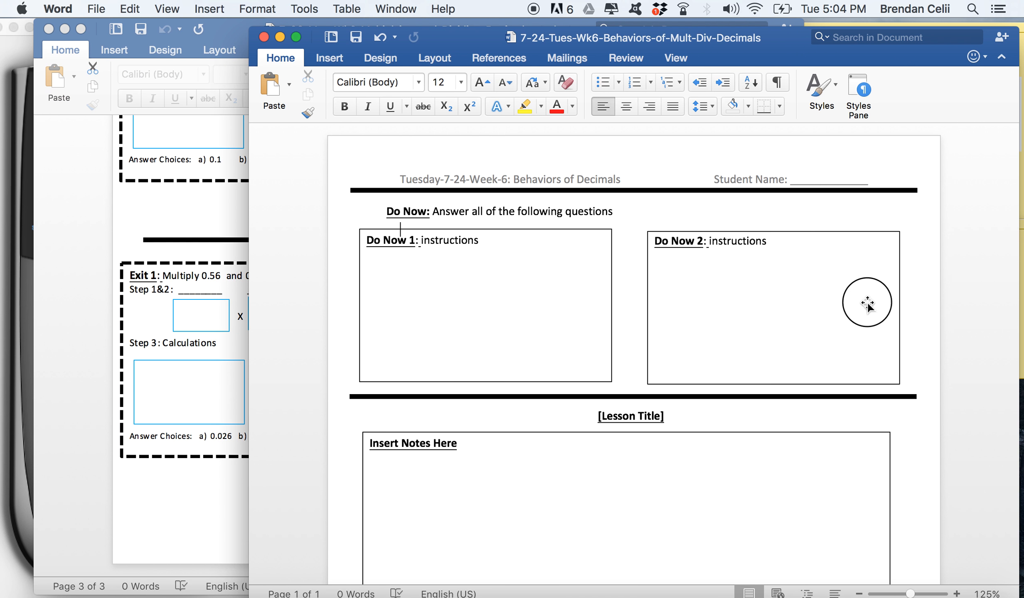
shift+click(574, 299)
key(Delete)
key(cmd+v)
drag(508, 259, 505, 228)
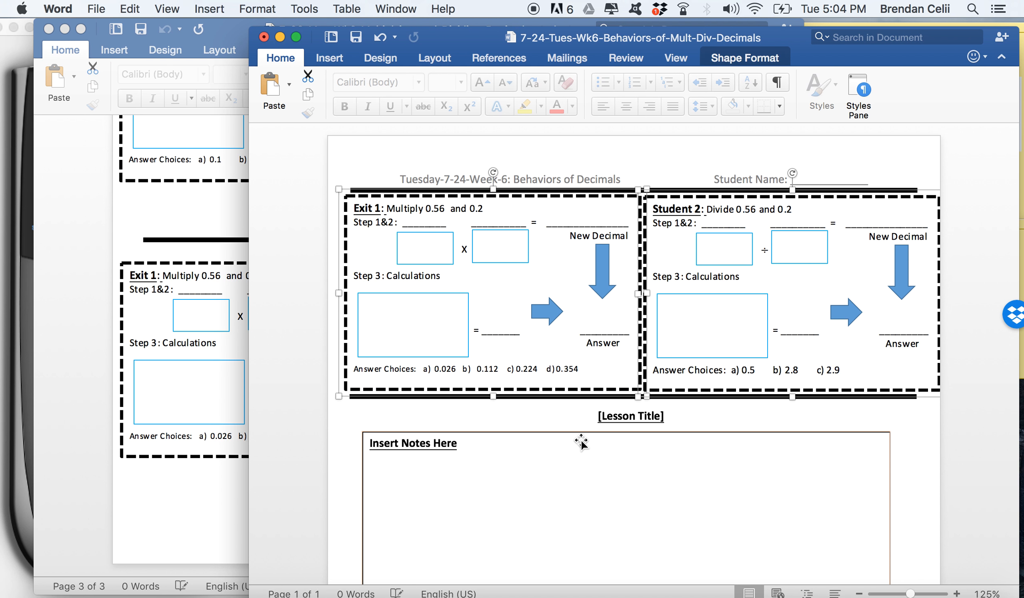
Move the divider line, lesson title and notes box further down the page to make room for the pasted exercises.
scroll(578, 434, down, 3)
scroll(581, 441, down, 1)
click(909, 422)
click(782, 422)
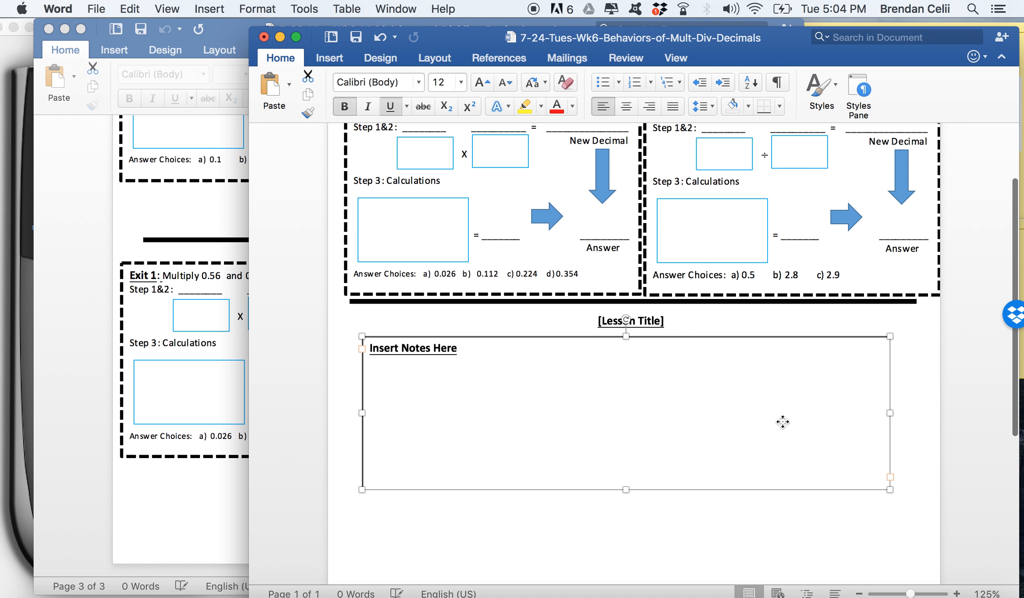
shift+click(648, 319)
drag(650, 302, 646, 373)
Move both pasted exercise boxes down so they sit just below the Do Now heading.
scroll(647, 370, up, 2)
click(600, 290)
shift+click(718, 279)
drag(717, 292, 717, 320)
Move the divider line up to just below the two exercise boxes.
click(702, 424)
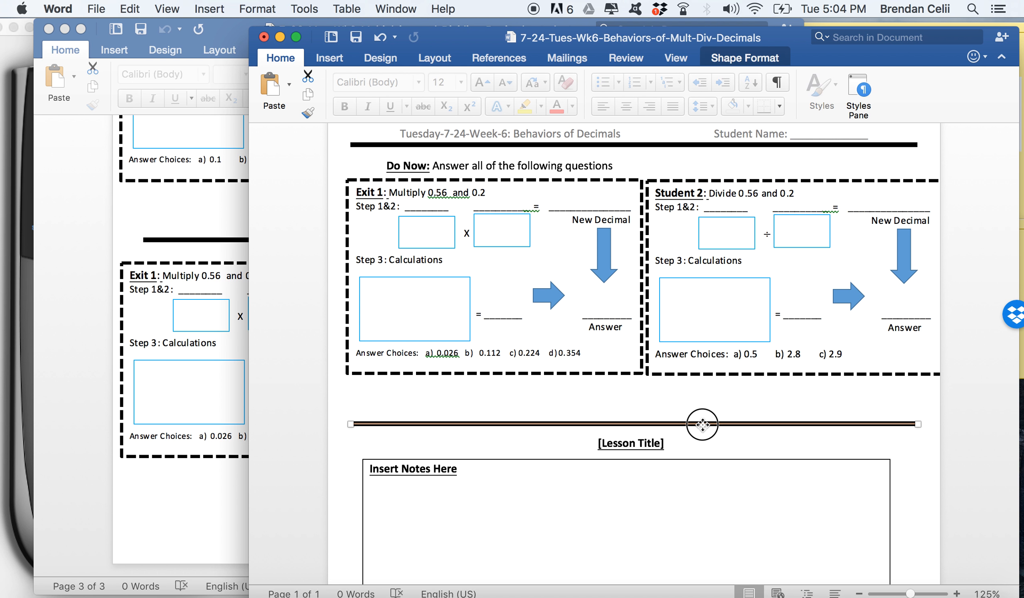
double_click(701, 394)
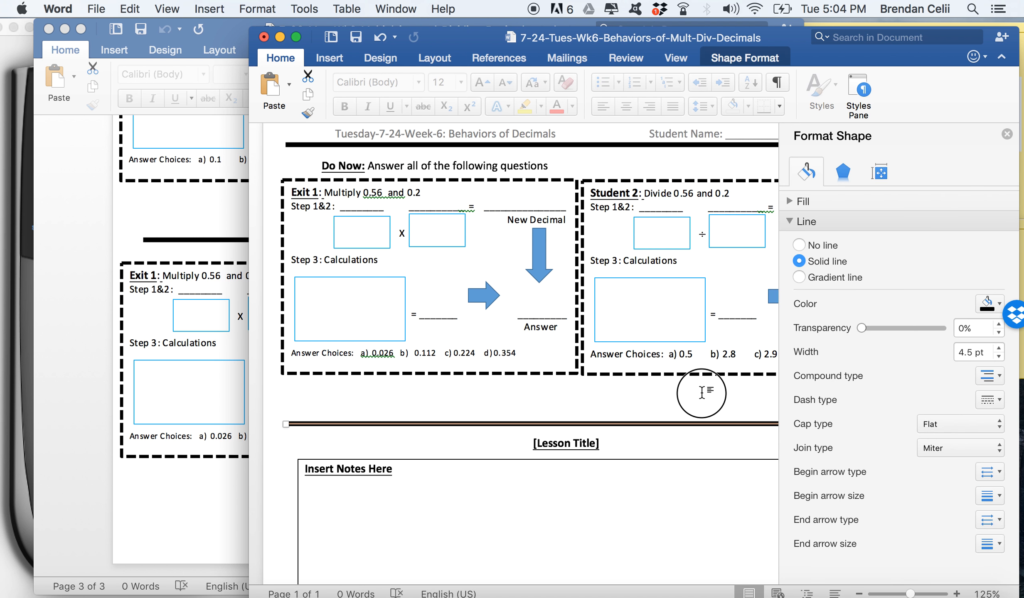
click(1006, 134)
click(694, 419)
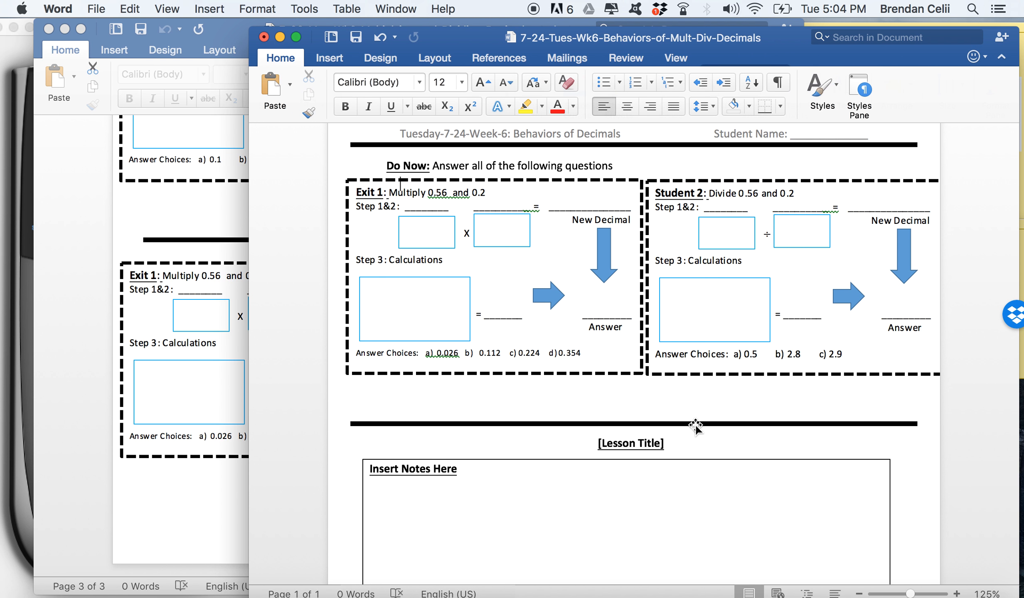
drag(695, 419, 693, 388)
Move the lesson title and notes box up together to sit directly under the divider line.
click(676, 487)
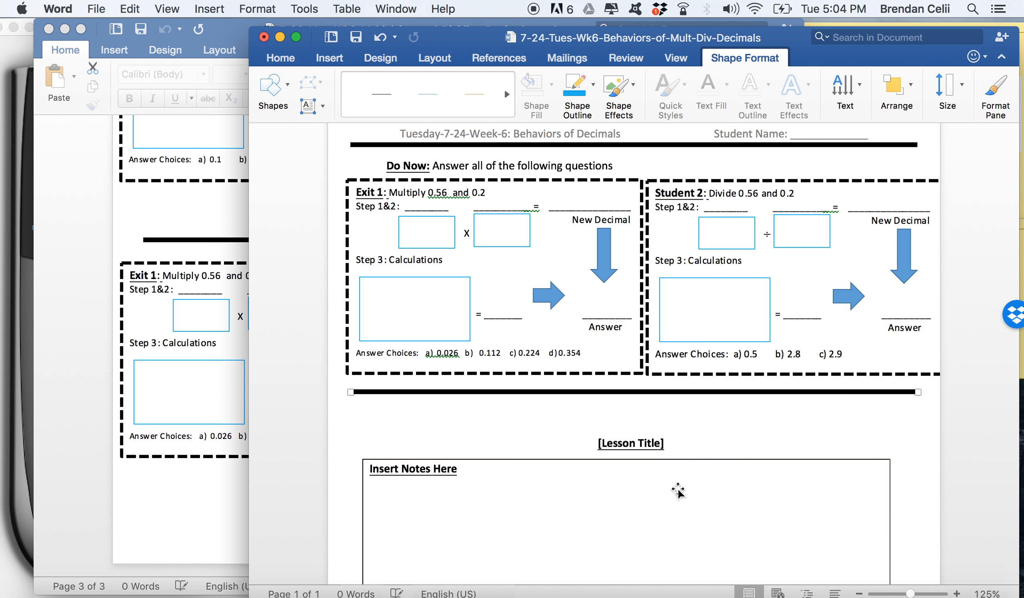
drag(640, 441, 643, 408)
click(913, 434)
Change the lesson title to "Behaviors of Multiplying and Dividing Decimals" and delete the notes box below it.
click(640, 407)
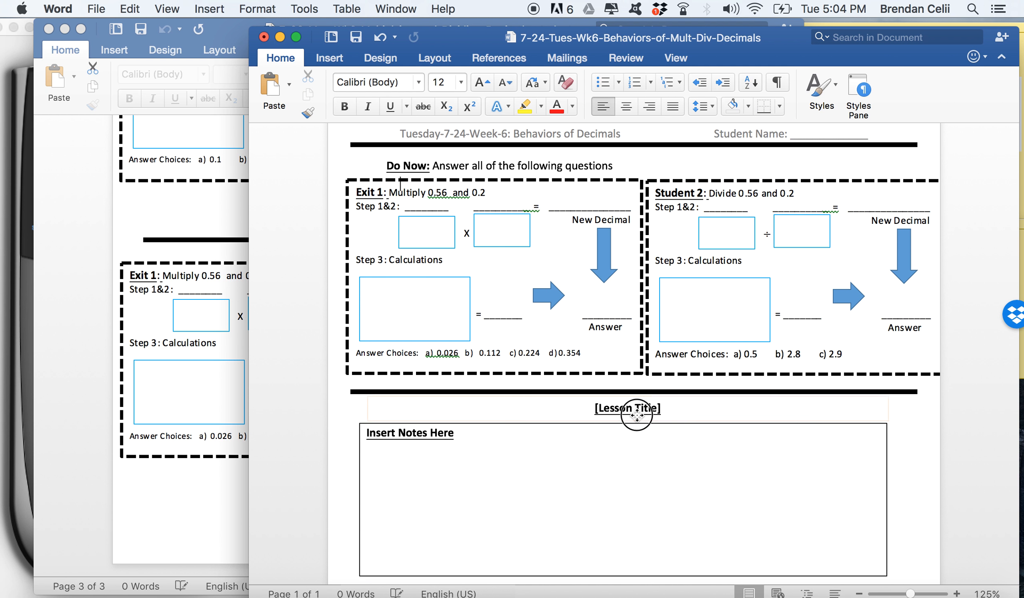
click(541, 412)
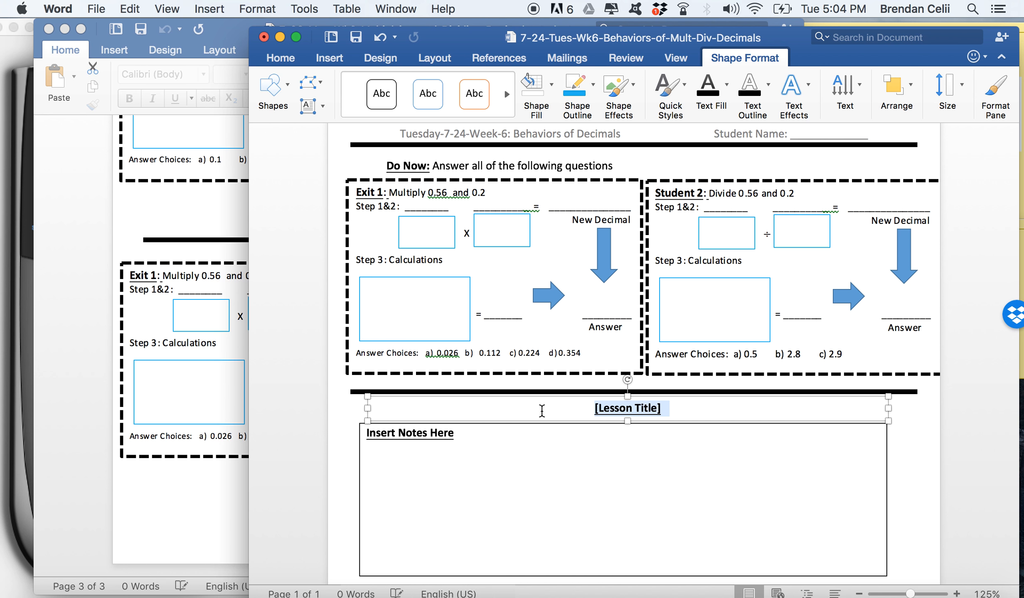
key(BackSpace)
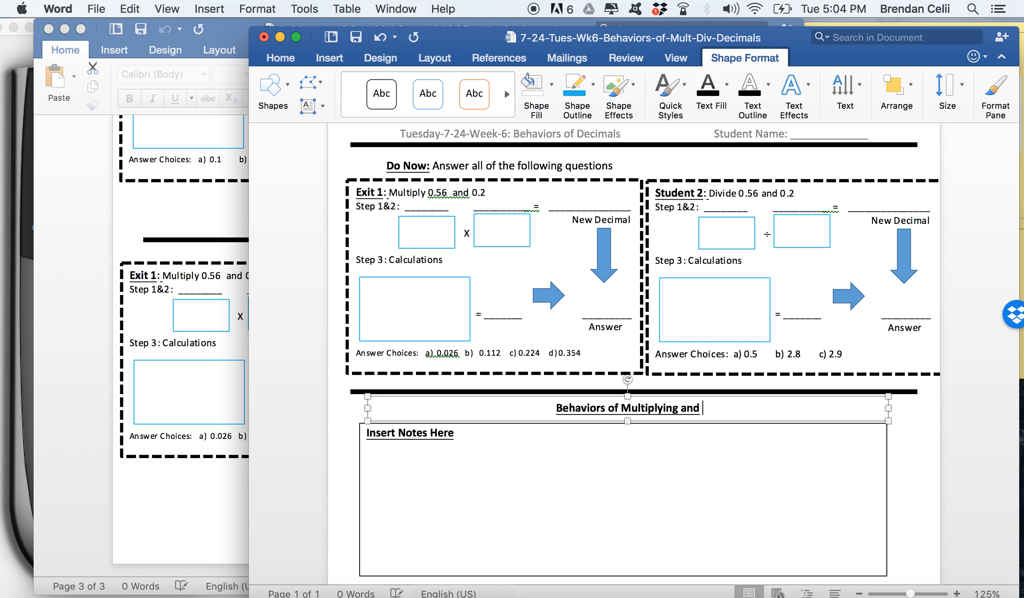
text(Behaviors of Multiplying and Dividing Decimals)
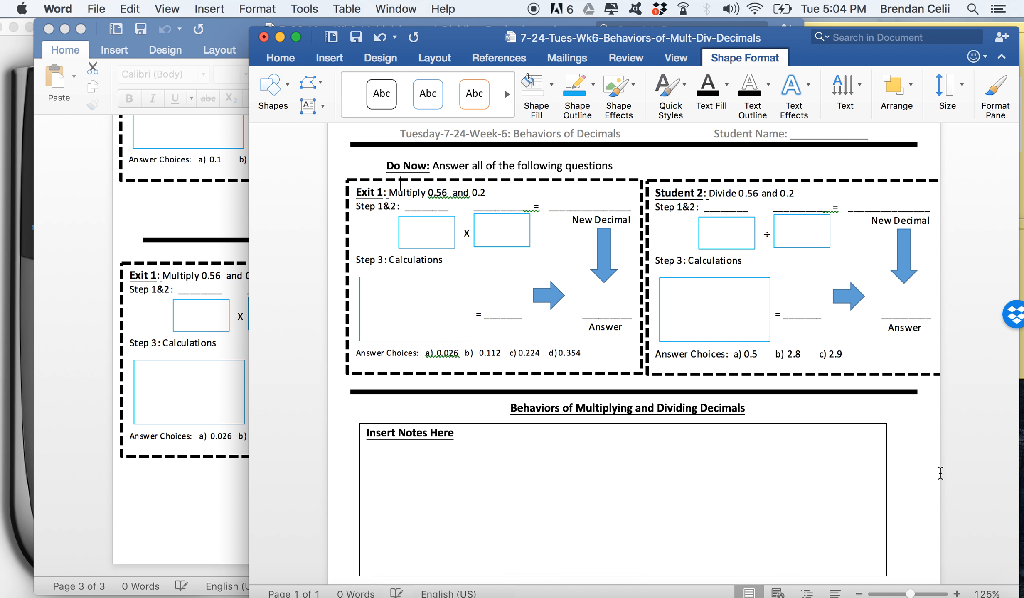
drag(790, 469, 808, 469)
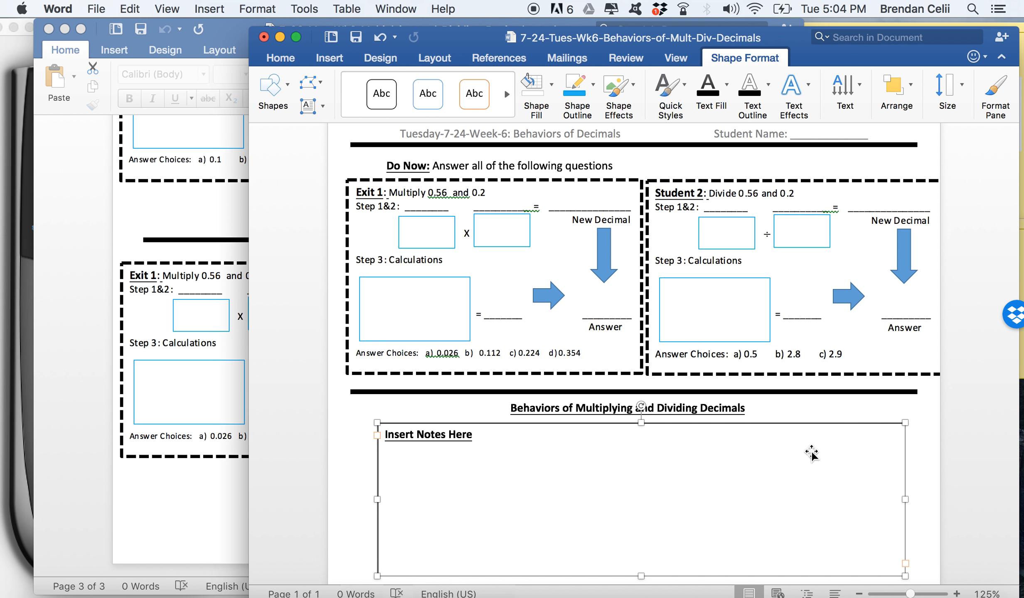
key(BackSpace)
Copy the "I can statements" box from the Monday worksheet and place it below the right end of the Tuesday worksheet's divider line.
click(206, 219)
scroll(205, 216, up, 5)
scroll(206, 220, up, 15)
click(586, 222)
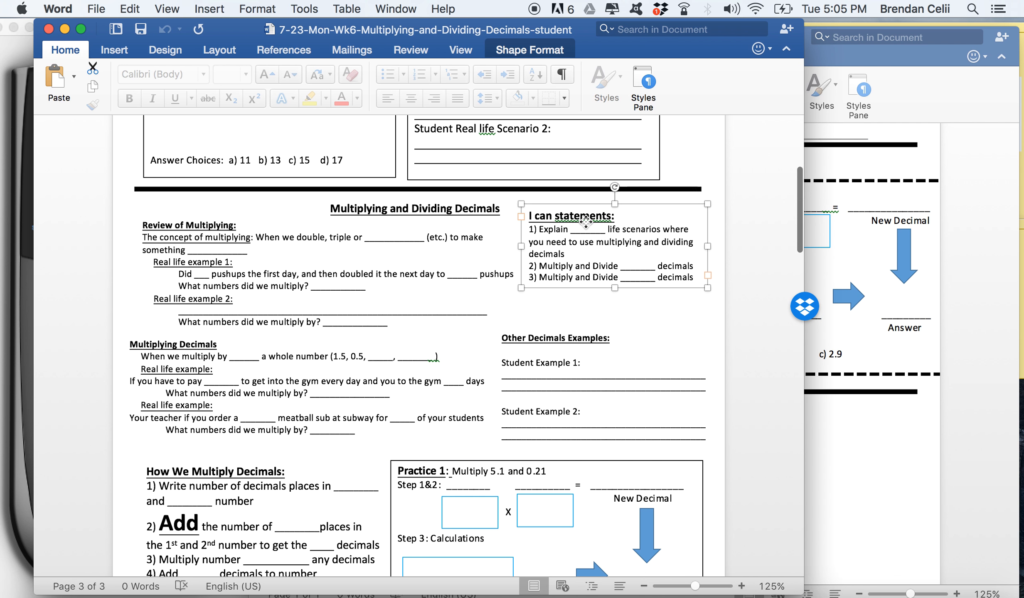
click(899, 434)
key(super+v)
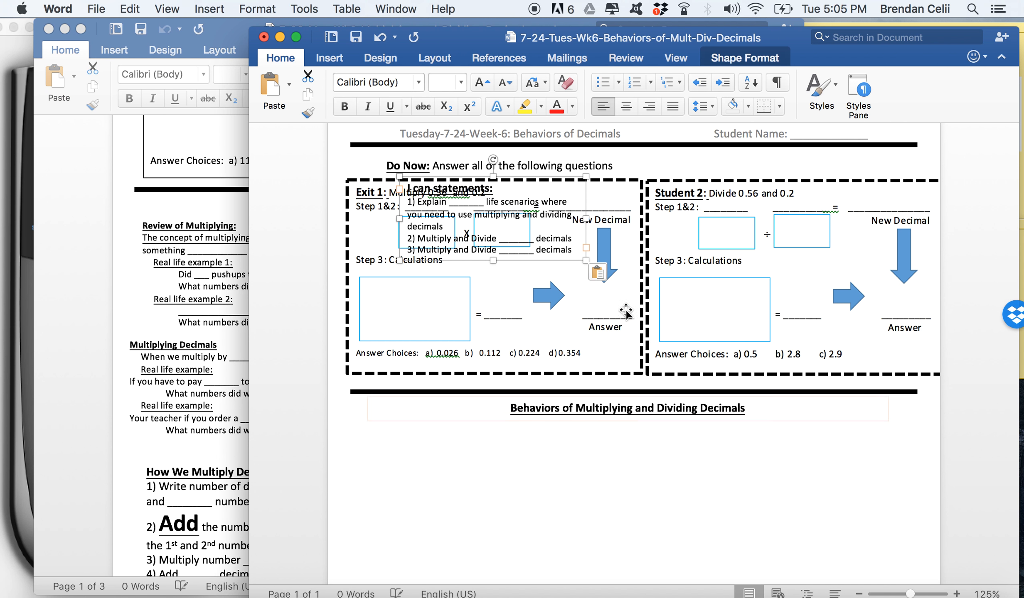
drag(509, 230, 860, 448)
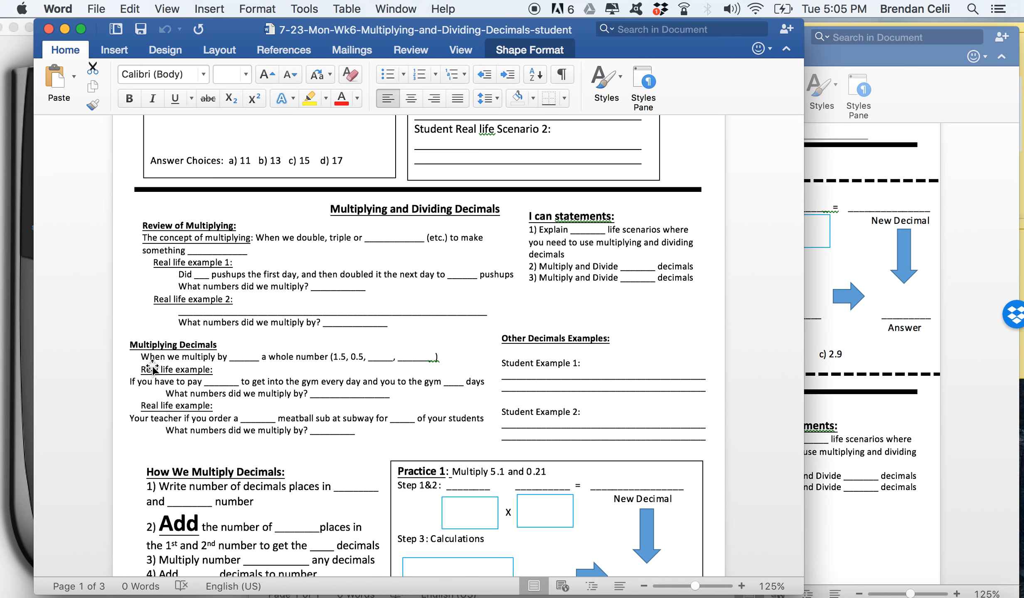
Copy the "How We Multiply Decimals" box from the Monday worksheet.
click(202, 382)
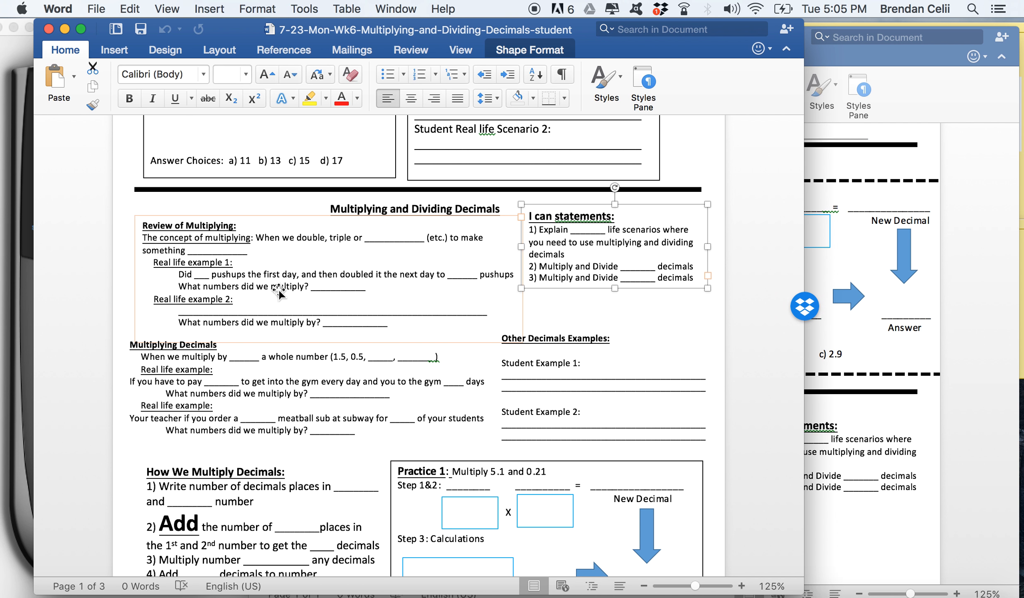
scroll(279, 293, down, 3)
click(286, 399)
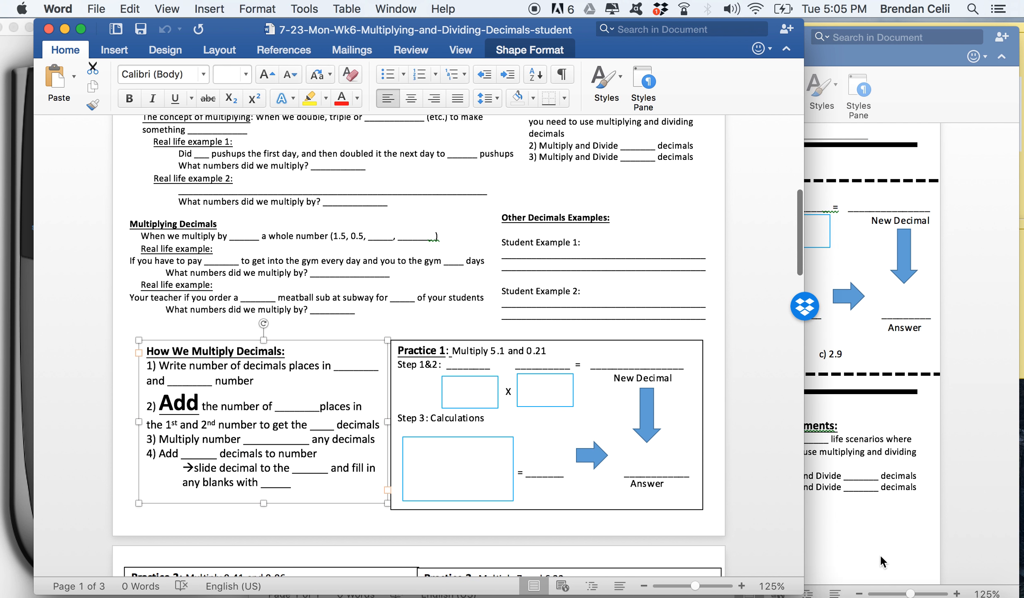